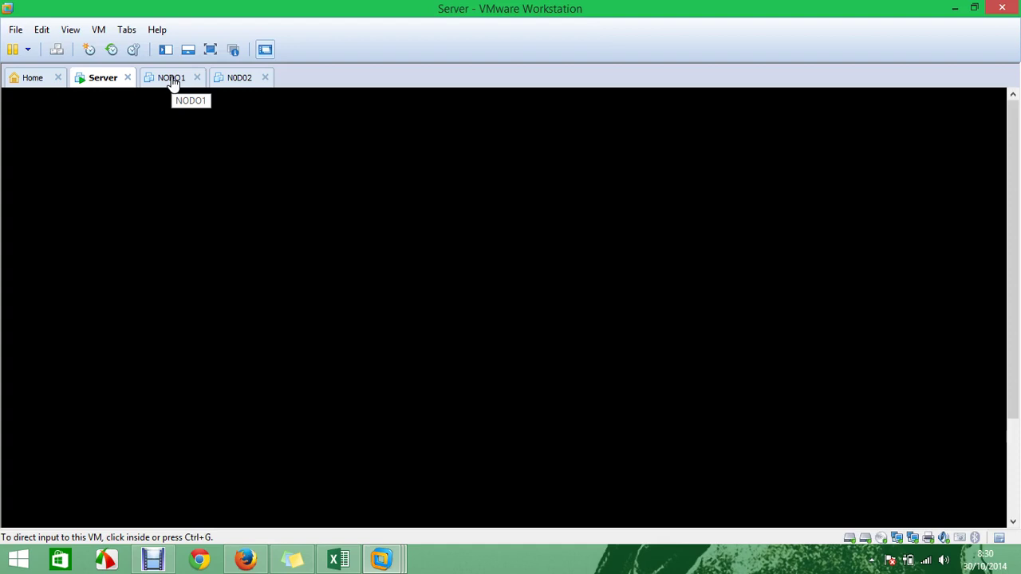
- Power on the NODO1 virtual machine, then switch to NODO2 to start it too
{"action": "left_click", "coordinate": [173, 80]}
{"action": "left_click", "coordinate": [223, 75]}
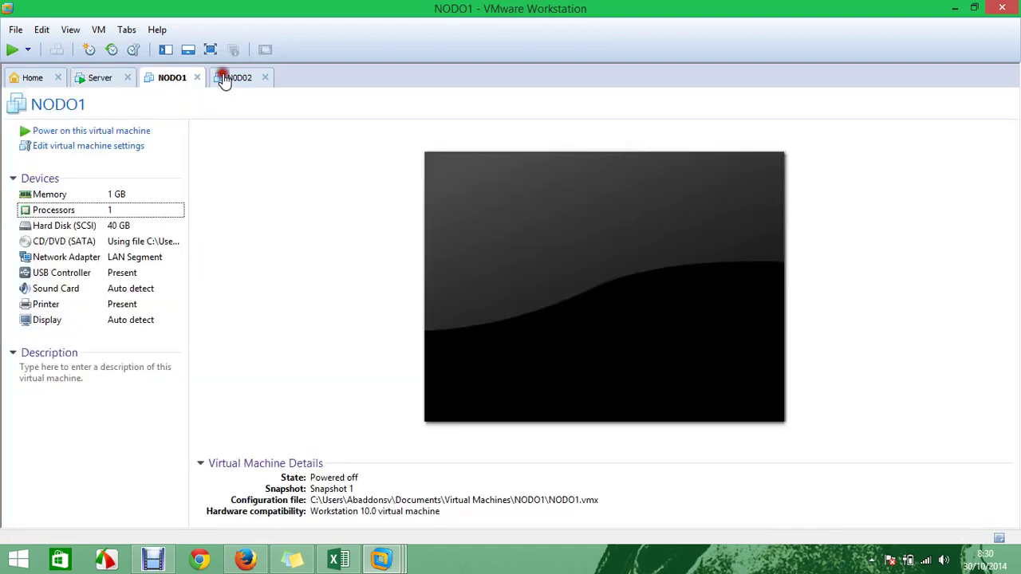
{"action": "left_click", "coordinate": [175, 81]}
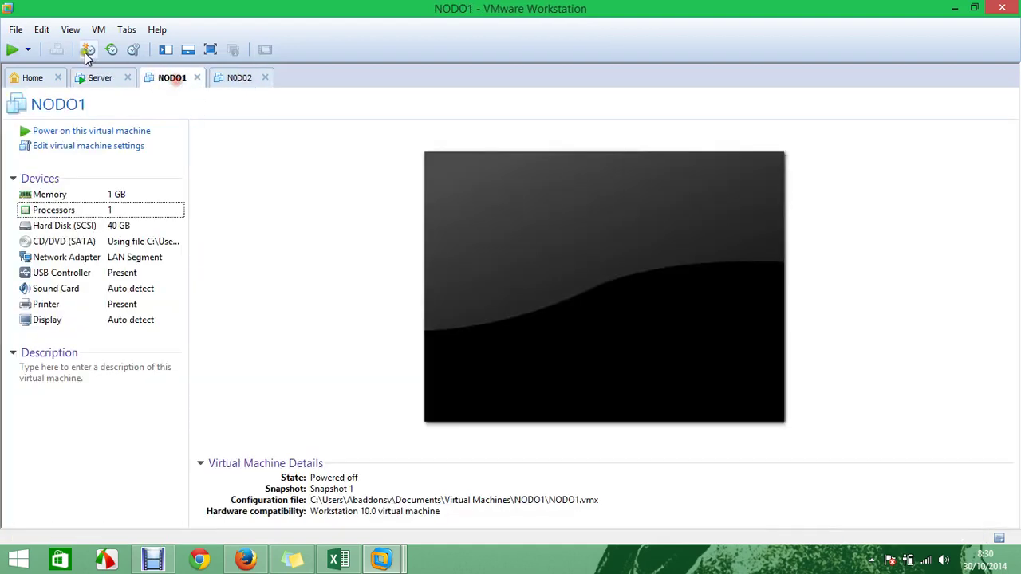
{"action": "left_click", "coordinate": [12, 50]}
{"action": "left_click", "coordinate": [240, 81]}
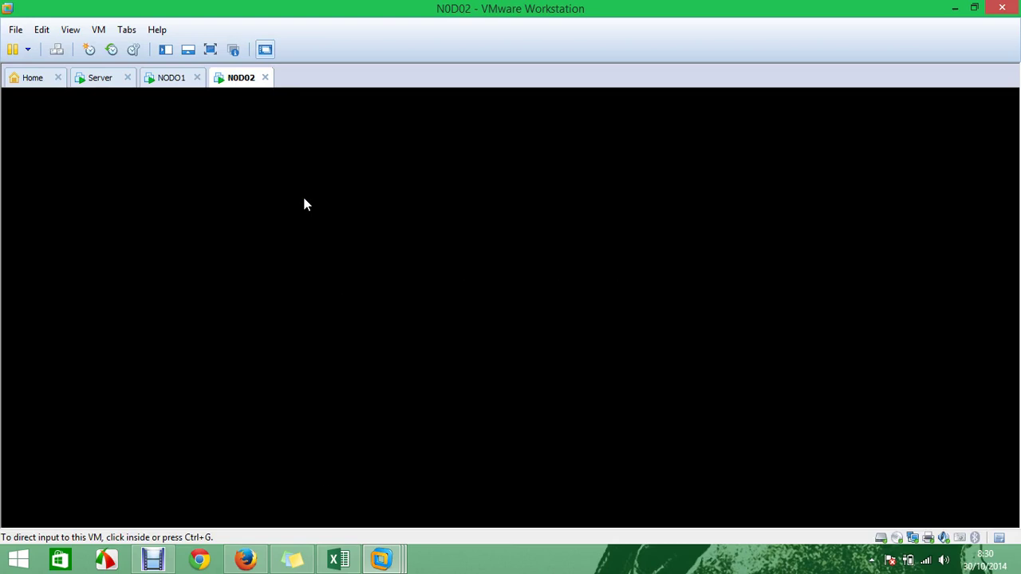
- Sign in to the Server VM with the administrator password
{"action": "left_click", "coordinate": [175, 85]}
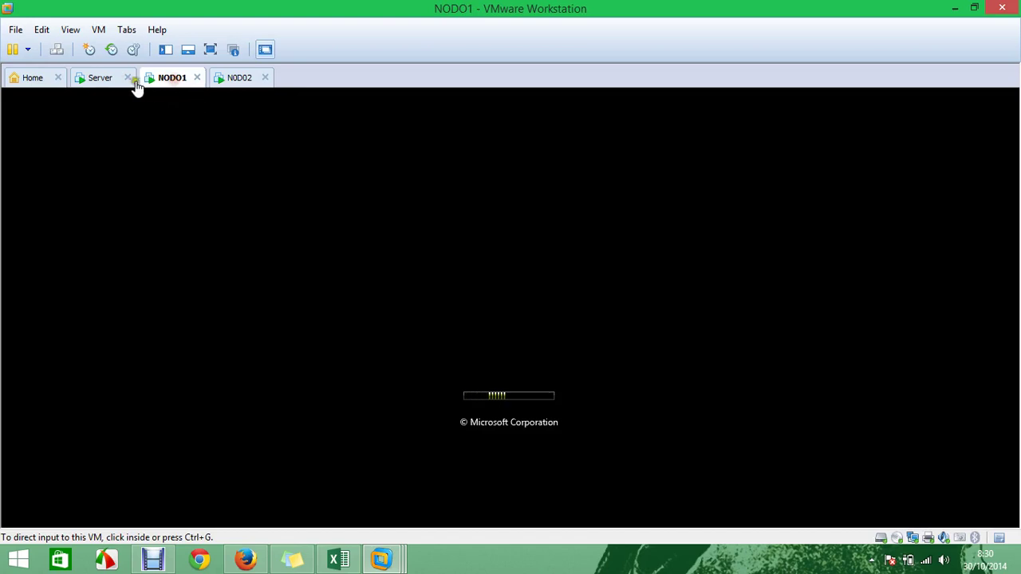
{"action": "left_click", "coordinate": [98, 77]}
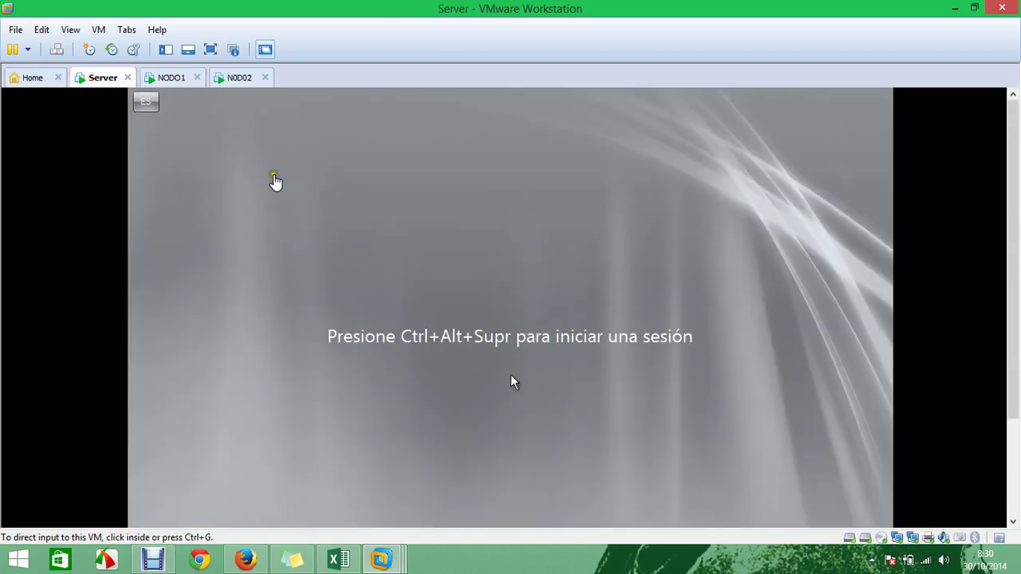
{"action": "left_click", "coordinate": [55, 50]}
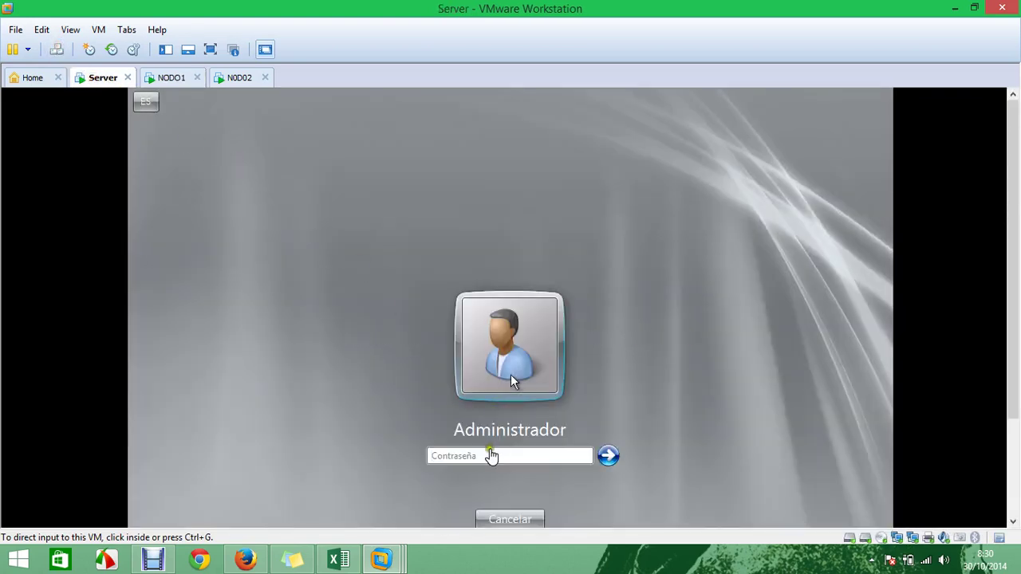
{"action": "left_click", "coordinate": [486, 451]}
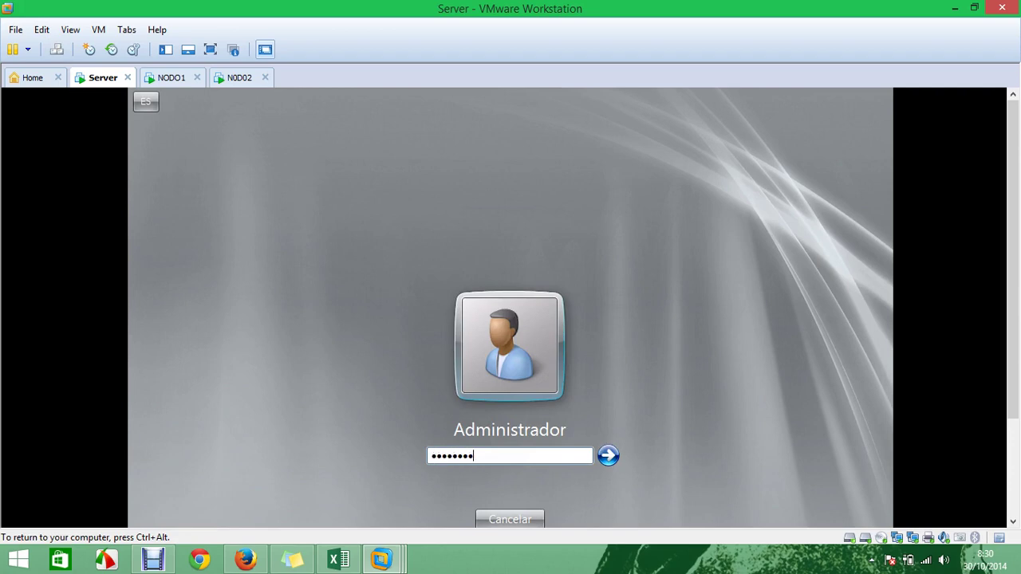
{"action": "left_click", "coordinate": [601, 456]}
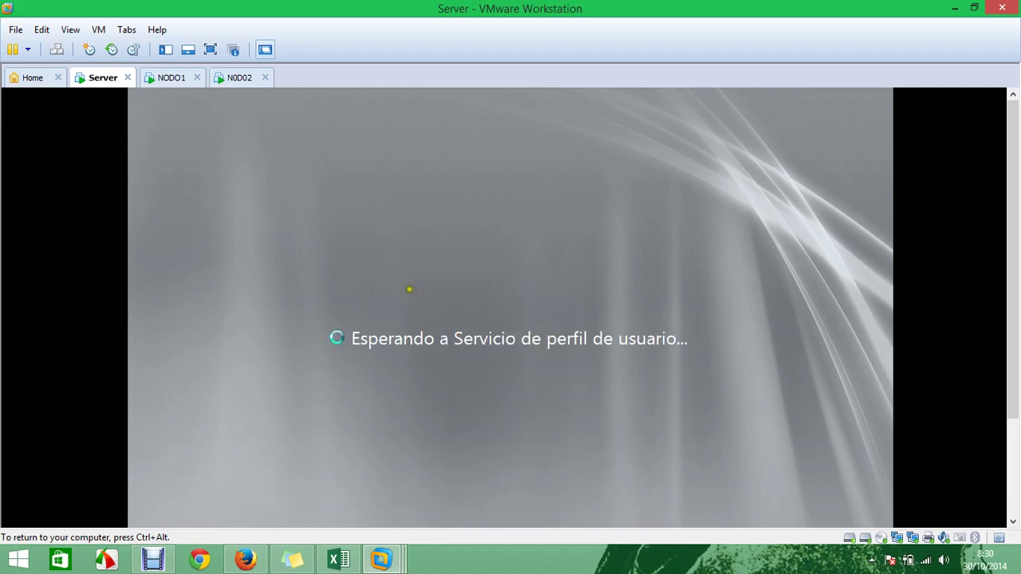
{"action": "key", "text": "ctrl+alt"}
{"action": "left_click", "coordinate": [180, 89]}
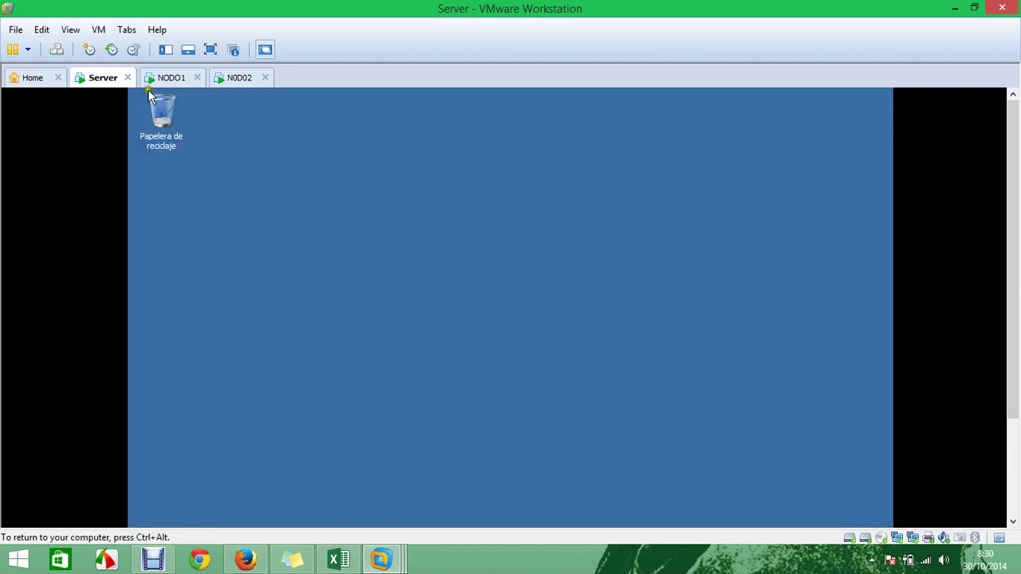
{"action": "key", "text": "ctrl+alt"}
- Sign in to NODO1 with the administrator password via Ctrl+Alt+Insert
{"action": "left_click", "coordinate": [172, 79]}
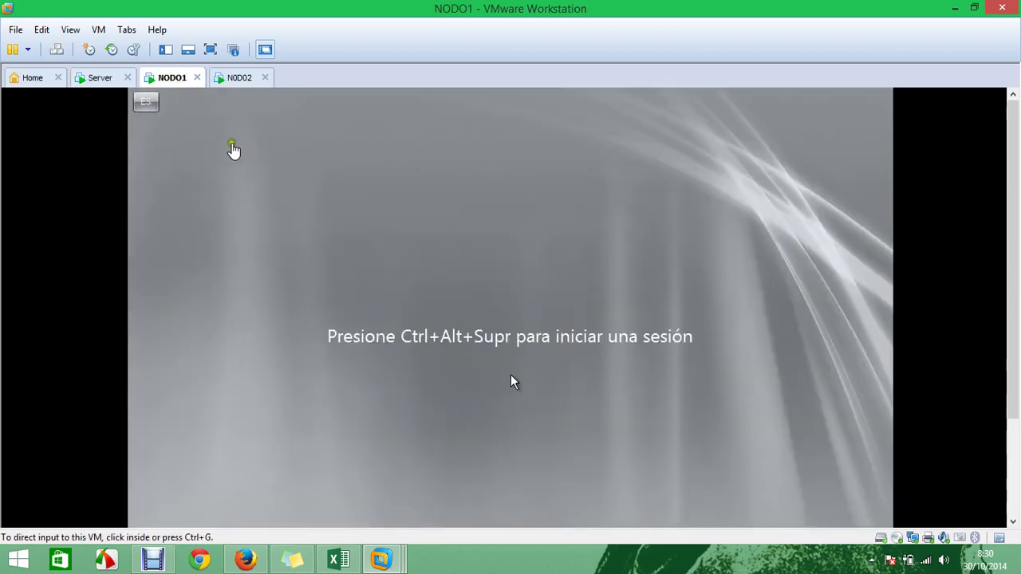
{"action": "key", "text": "ctrl+alt+Insert"}
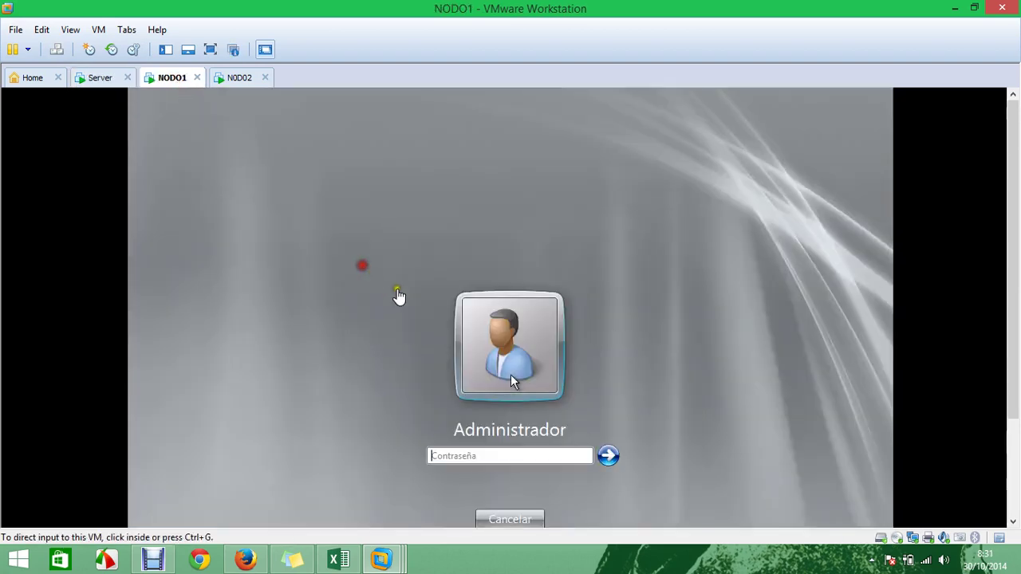
{"action": "left_click", "coordinate": [469, 456]}
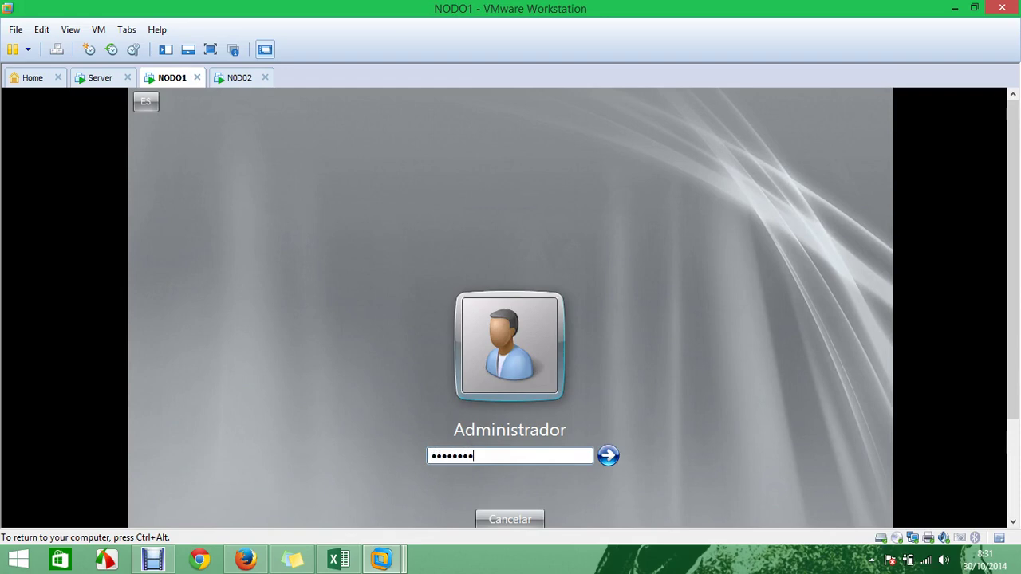
{"action": "key", "text": "Return"}
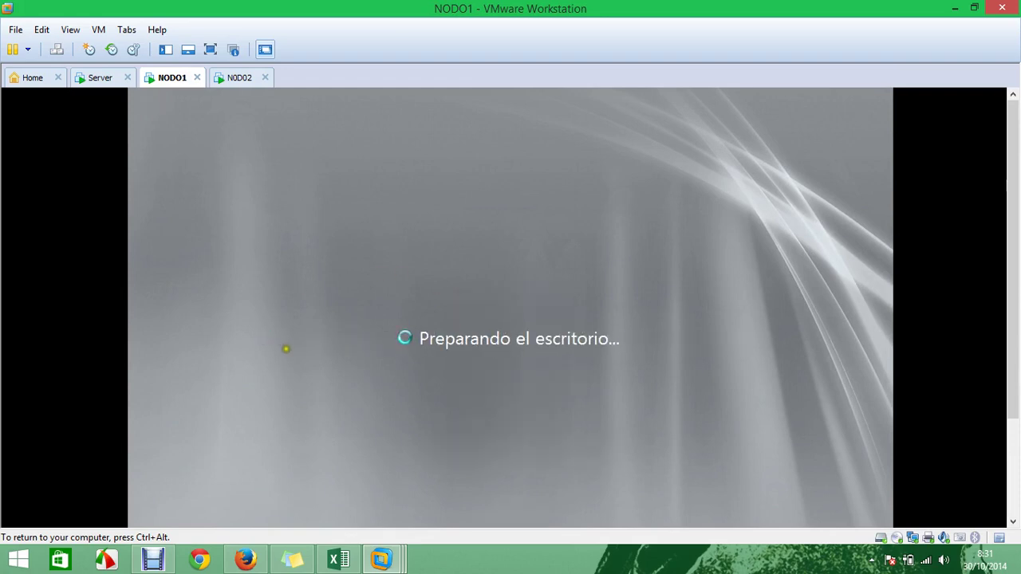
{"action": "key", "text": "ctrl+alt"}
- Sign in to NODO2 with the administrator password via Ctrl+Alt+Insert
{"action": "left_click", "coordinate": [242, 79]}
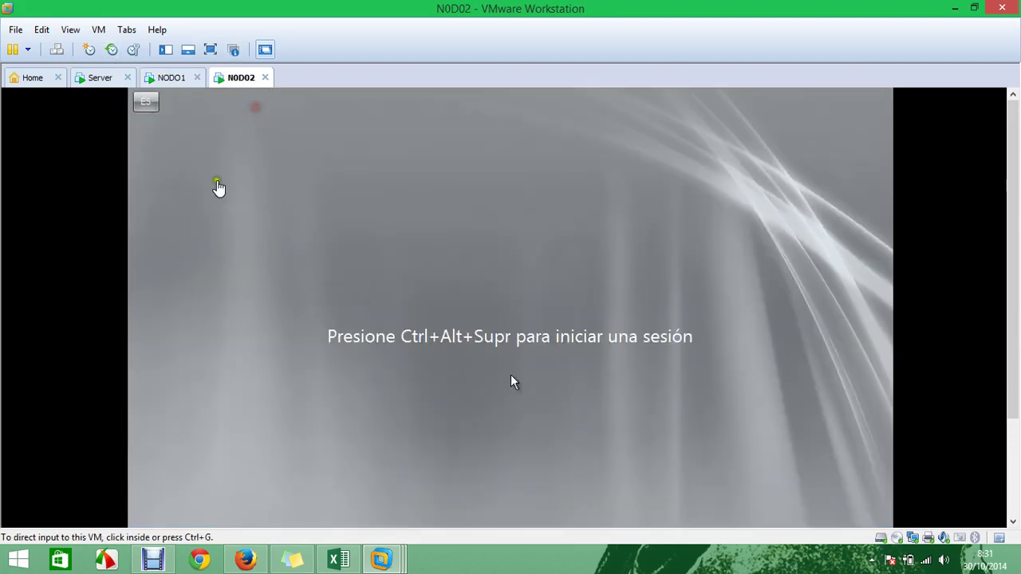
{"action": "key", "text": "ctrl+alt+Insert"}
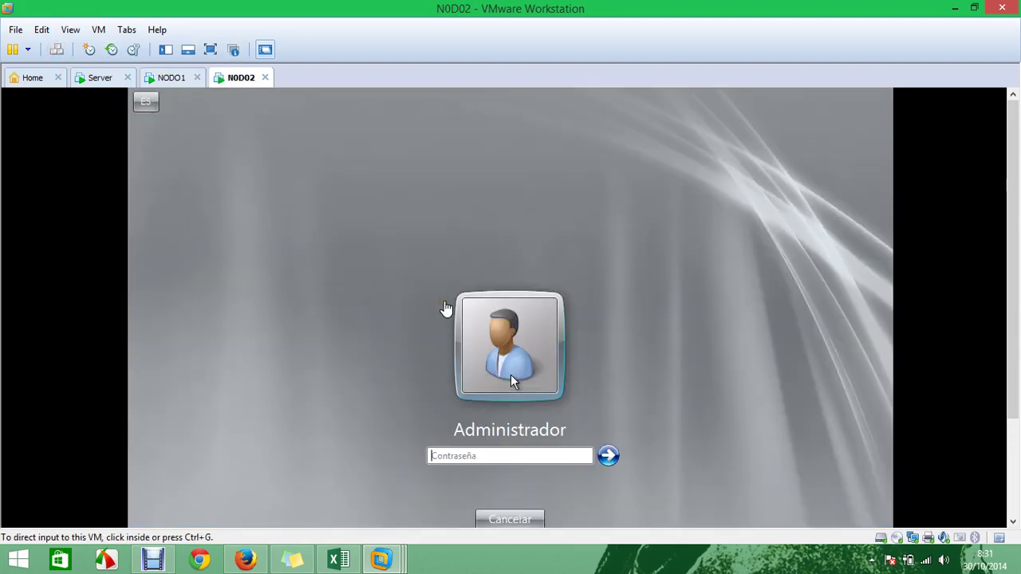
{"action": "left_click", "coordinate": [445, 308]}
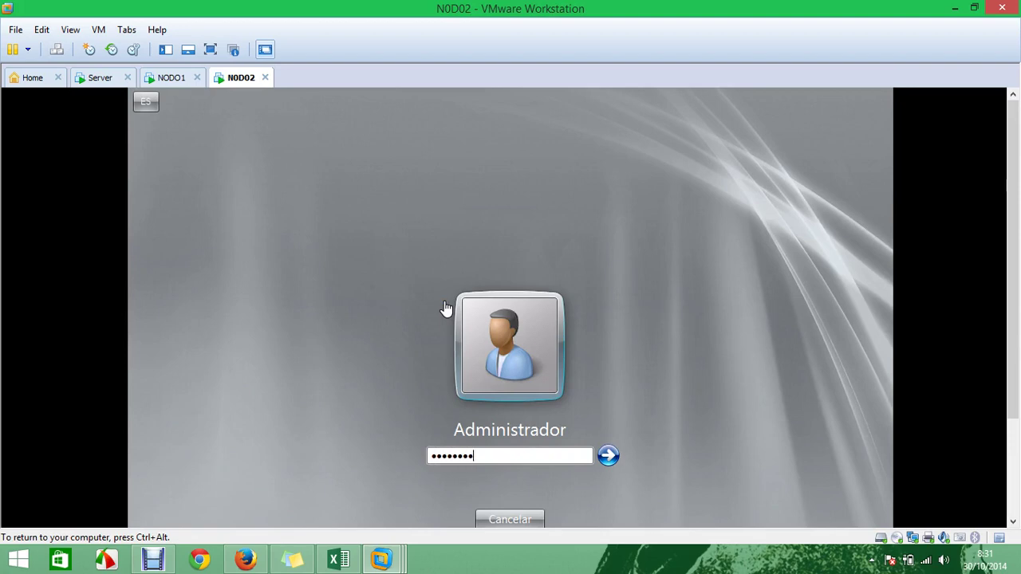
{"action": "key", "text": "Return"}
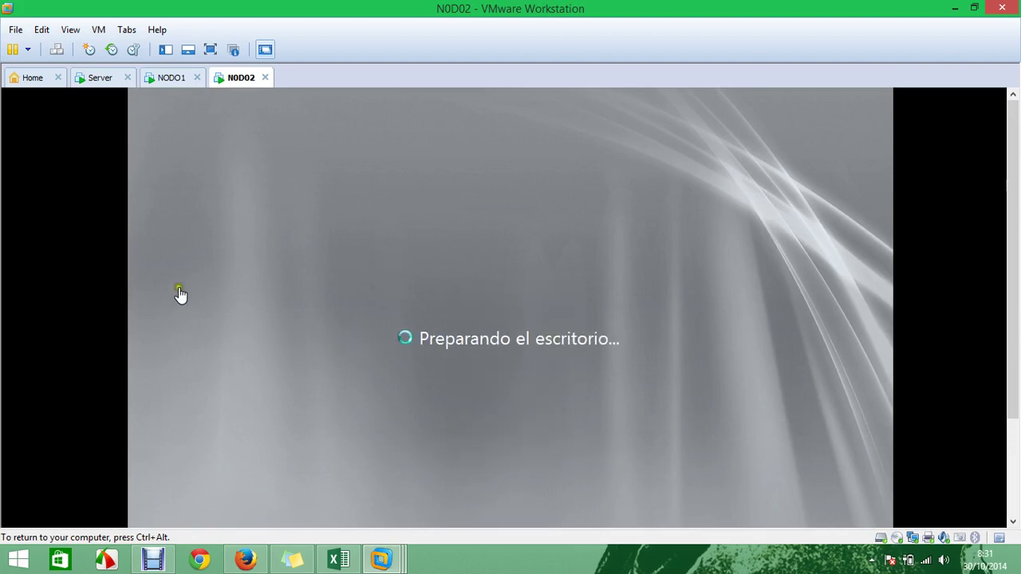
{"action": "key", "text": "ctrl+alt"}
- Close Initial Configuration Tasks and Server Manager on the Server VM
{"action": "left_click", "coordinate": [94, 77]}
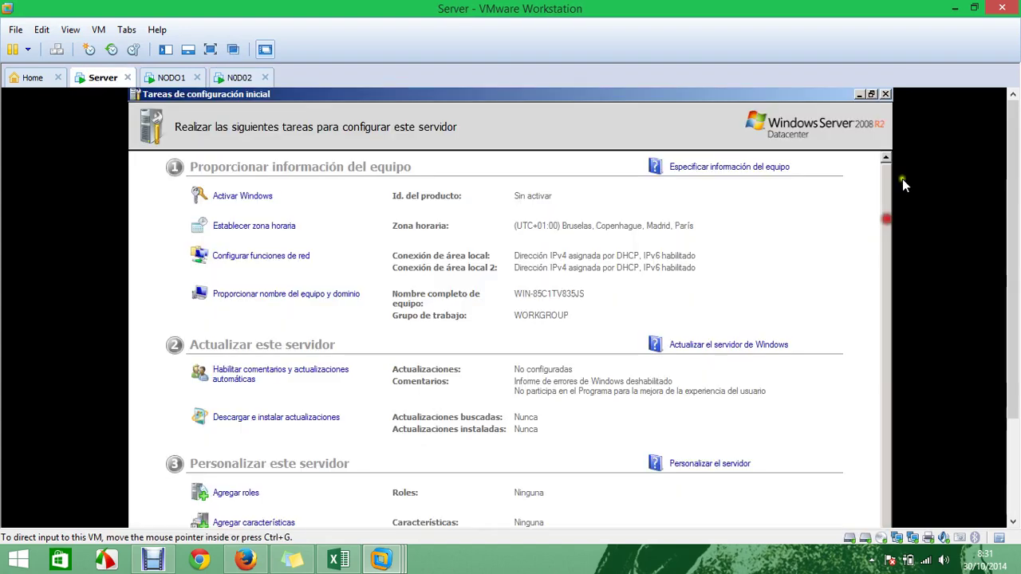
{"action": "left_click", "coordinate": [886, 95]}
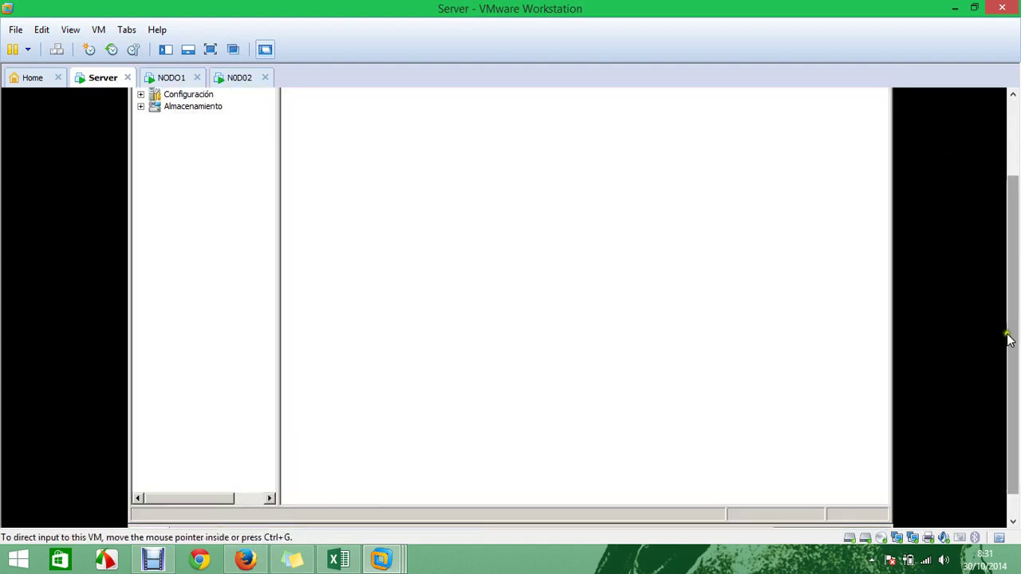
{"action": "scroll", "coordinate": [1009, 339], "scroll_direction": "up", "scroll_amount": 3}
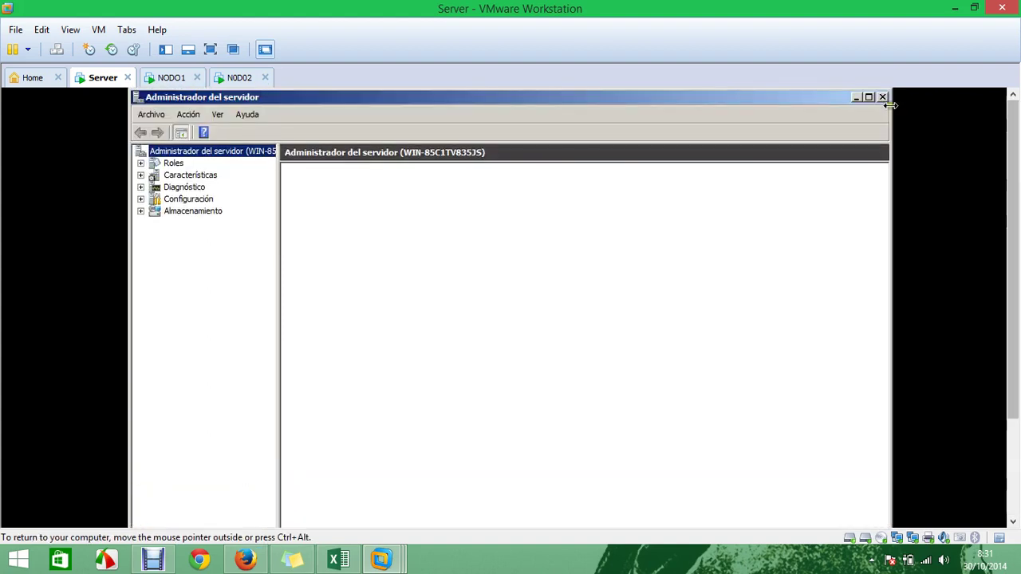
{"action": "left_click", "coordinate": [883, 97]}
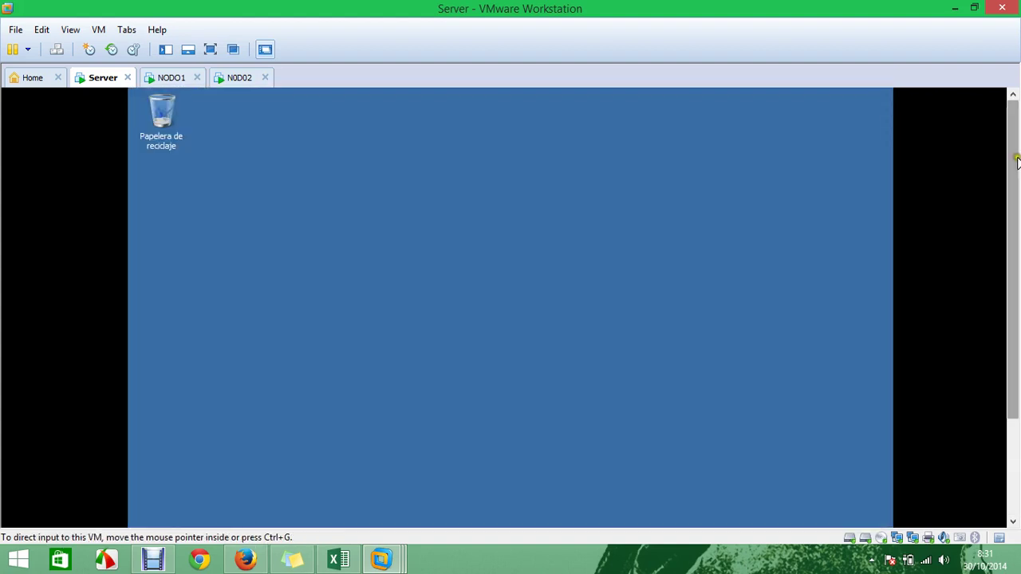
{"action": "scroll", "coordinate": [1016, 161], "scroll_direction": "down", "scroll_amount": 3}
- Enter SERVER as the Server machine's new computer name in its system properties
{"action": "left_click", "coordinate": [140, 512]}
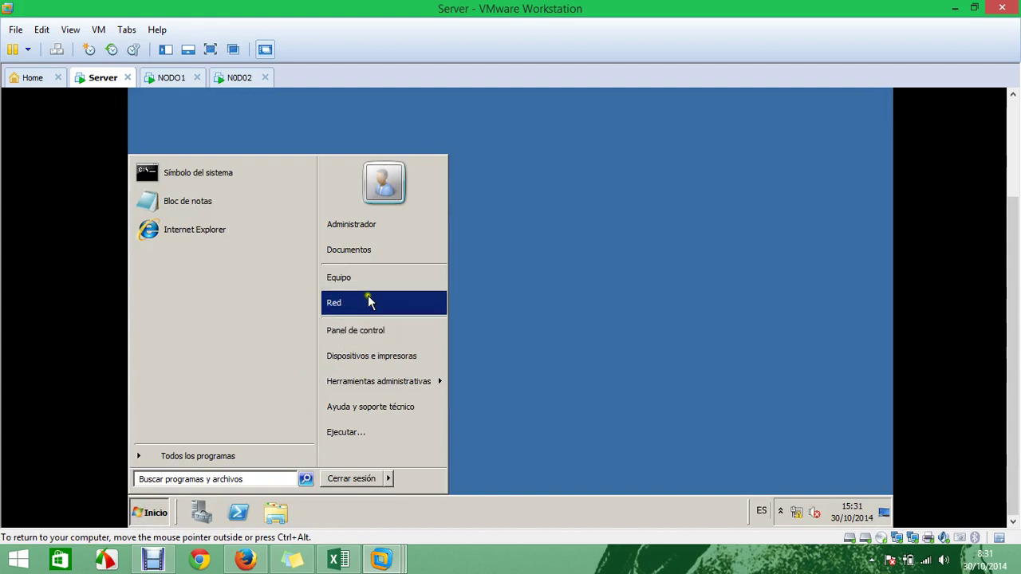
{"action": "right_click", "coordinate": [375, 277]}
{"action": "left_click", "coordinate": [427, 382]}
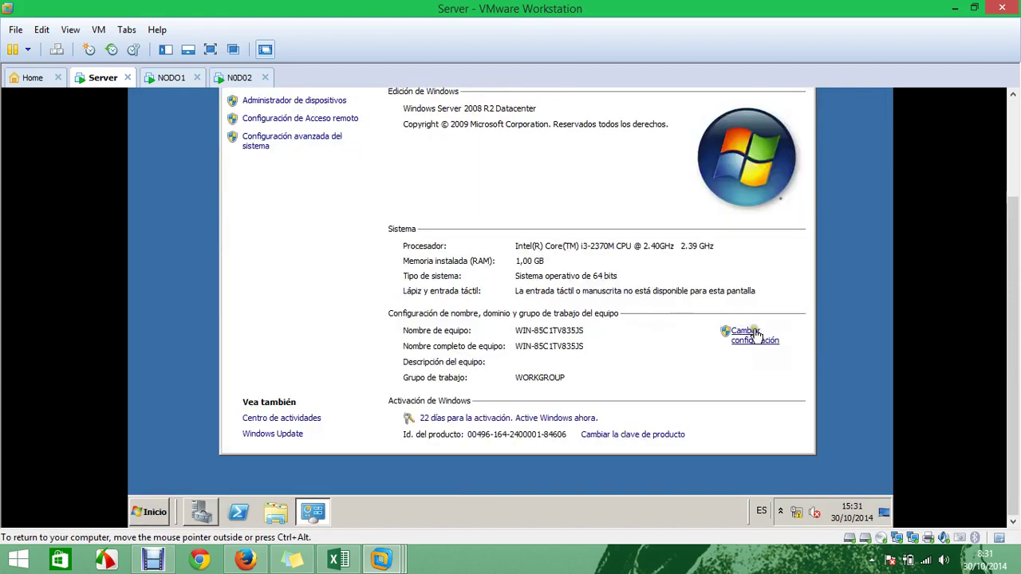
{"action": "left_click", "coordinate": [746, 331]}
{"action": "scroll", "coordinate": [1018, 362], "scroll_direction": "up", "scroll_amount": 5}
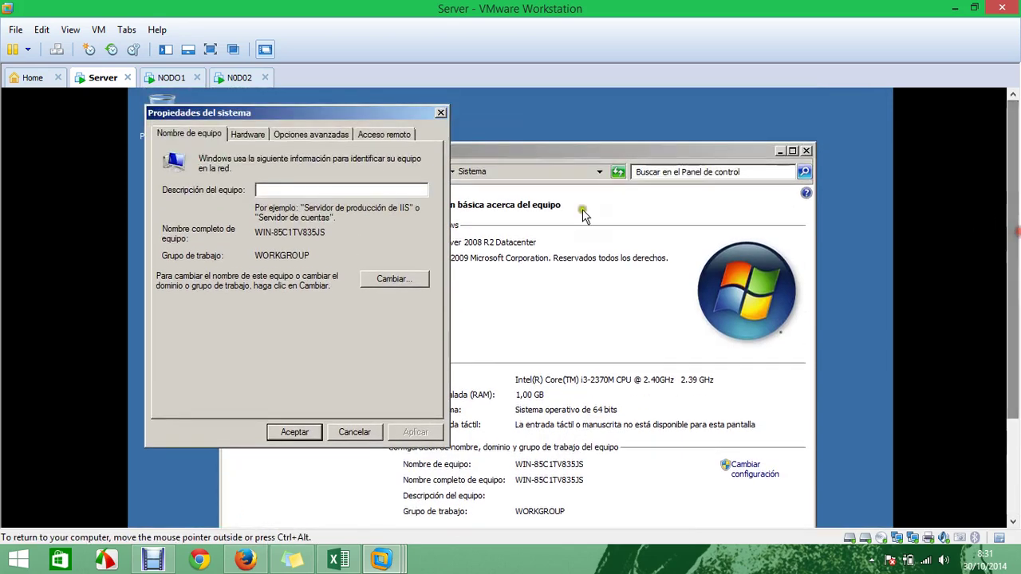
{"action": "left_click", "coordinate": [399, 281]}
{"action": "left_click_drag", "start_coordinate": [239, 213], "coordinate": [128, 193]}
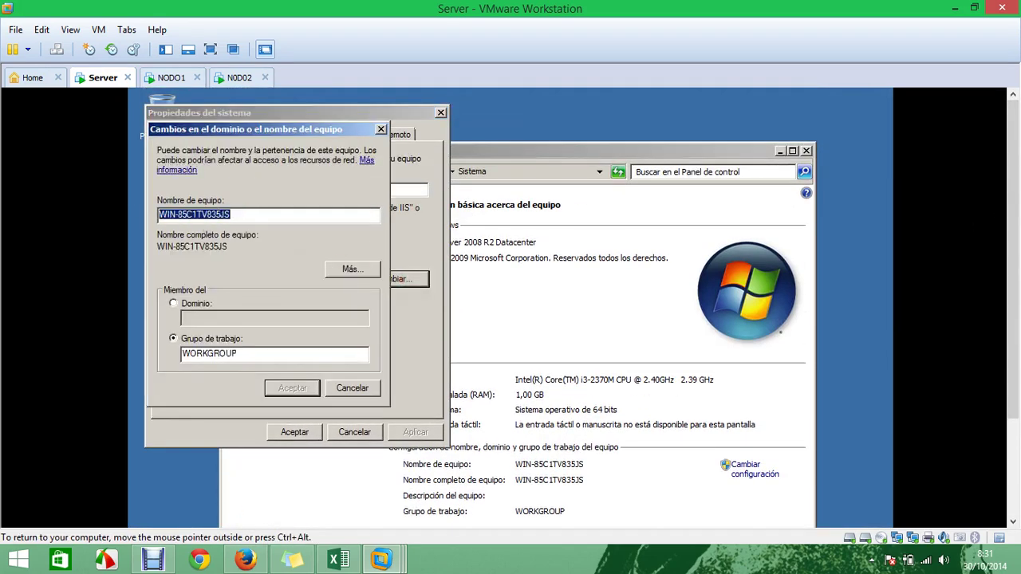
{"action": "type", "text": "SERVER"}
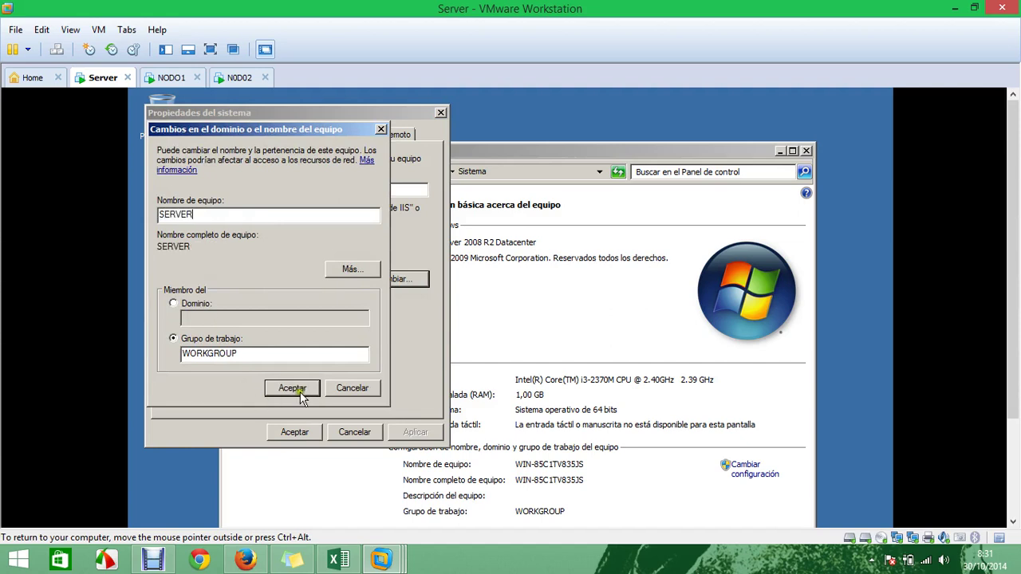
{"action": "left_click", "coordinate": [172, 77]}
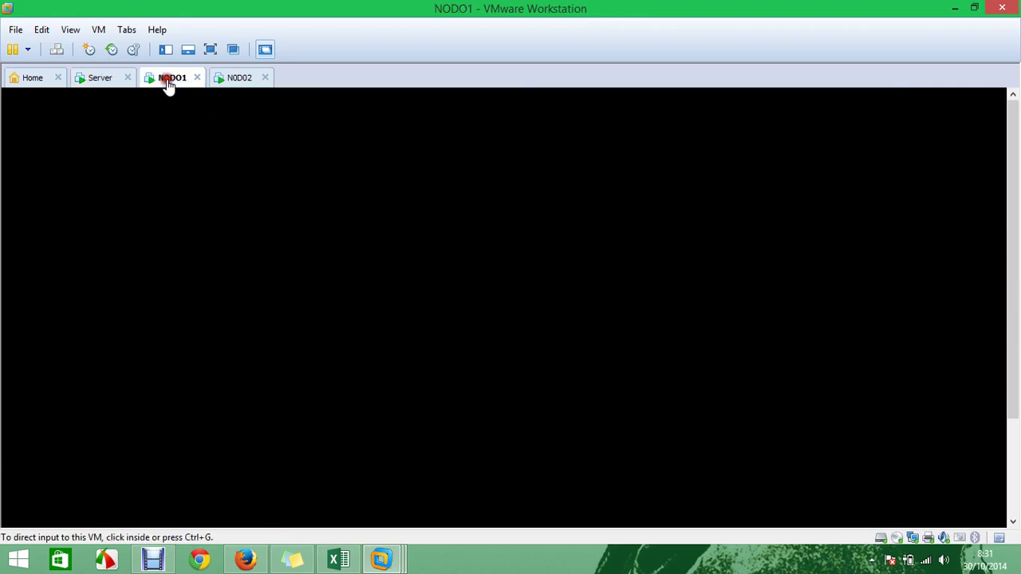
- In NODO1's system properties, replace the WIN- computer name with NODO1
{"action": "left_click_drag", "start_coordinate": [1006, 279], "coordinate": [1013, 418]}
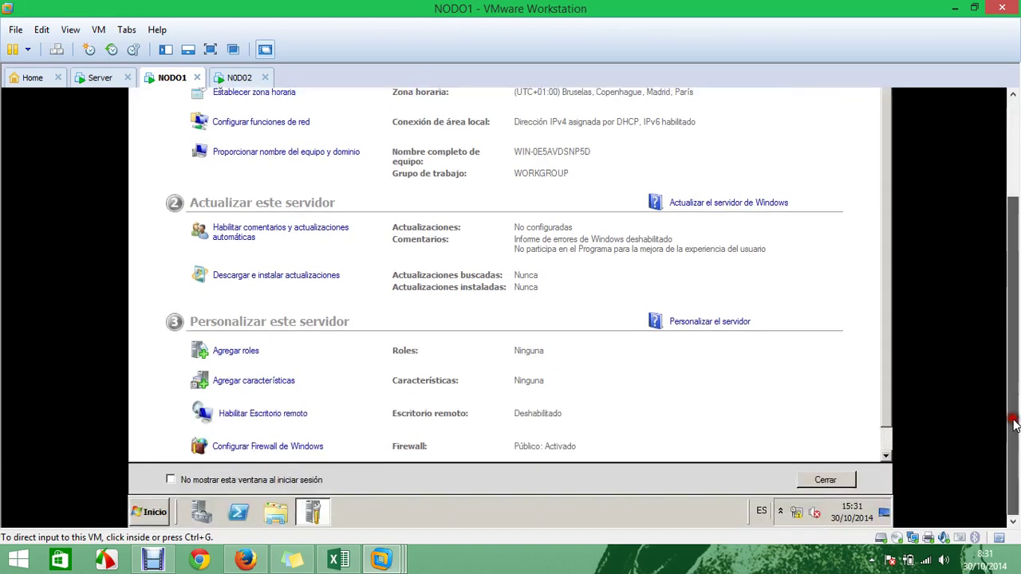
{"action": "left_click", "coordinate": [155, 512]}
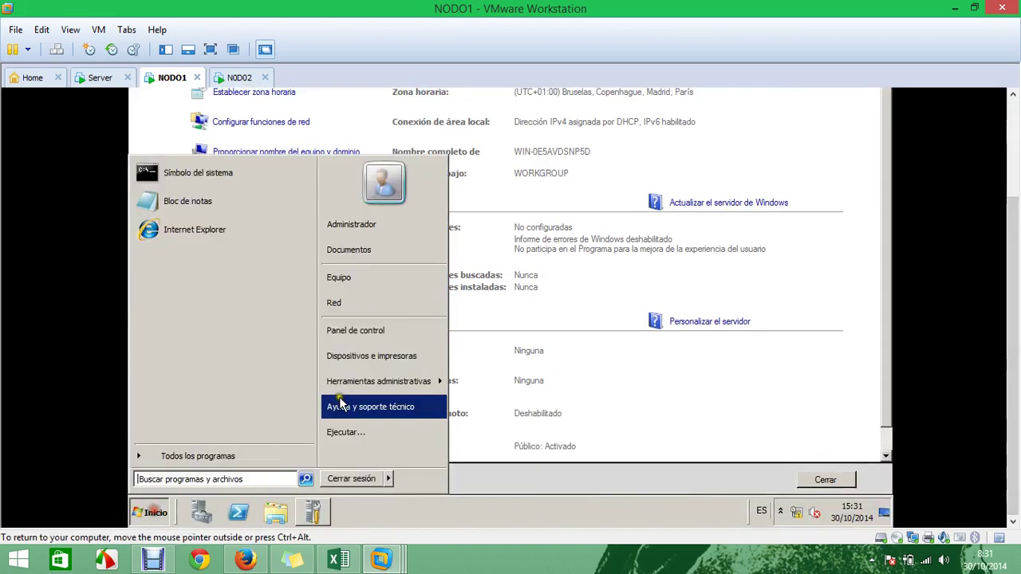
{"action": "right_click", "coordinate": [386, 280]}
{"action": "left_click", "coordinate": [422, 386]}
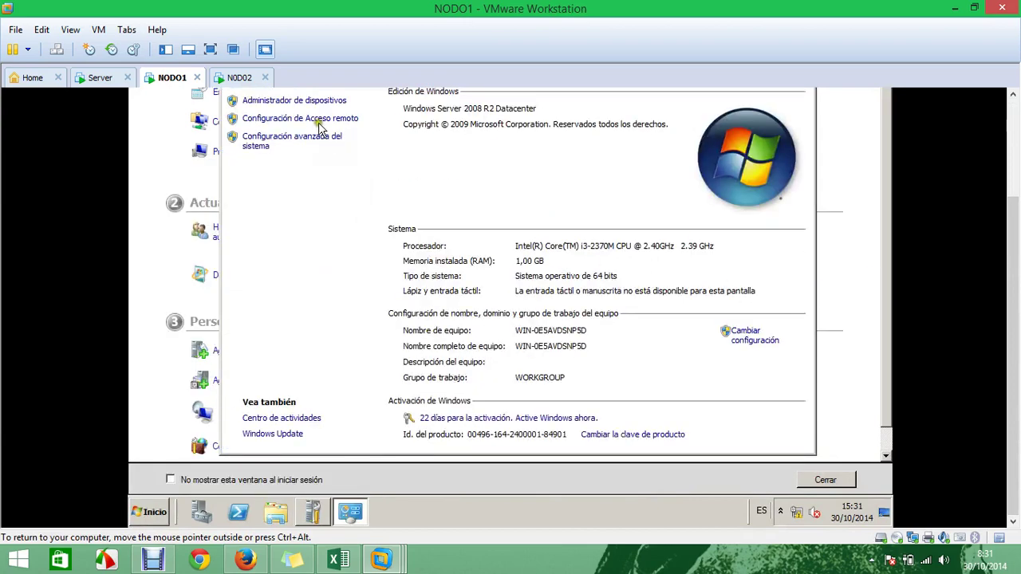
{"action": "left_click", "coordinate": [741, 336]}
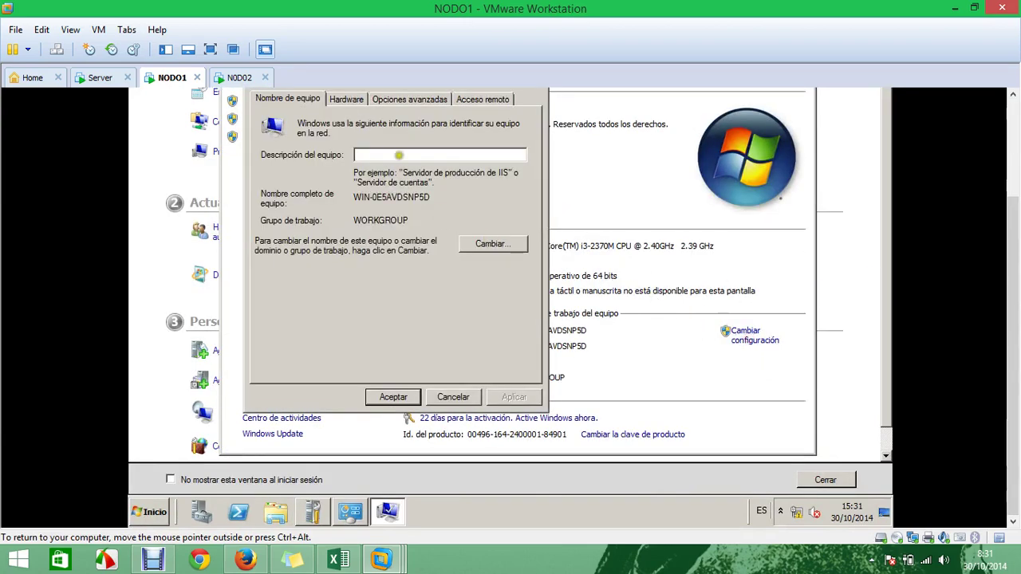
{"action": "left_click", "coordinate": [494, 244]}
{"action": "left_click_drag", "start_coordinate": [335, 179], "coordinate": [190, 182]}
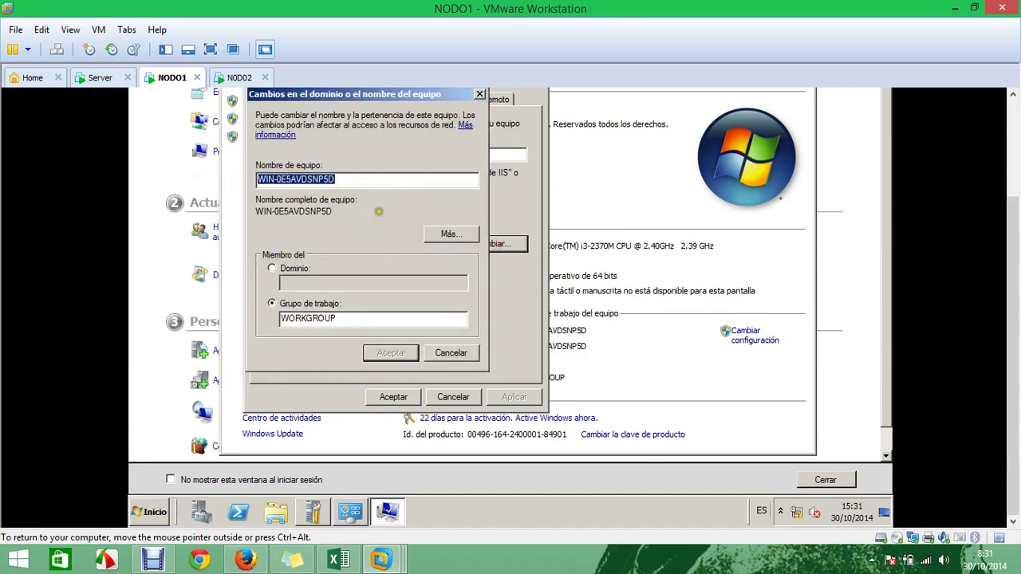
{"action": "type", "text": "NODO1"}
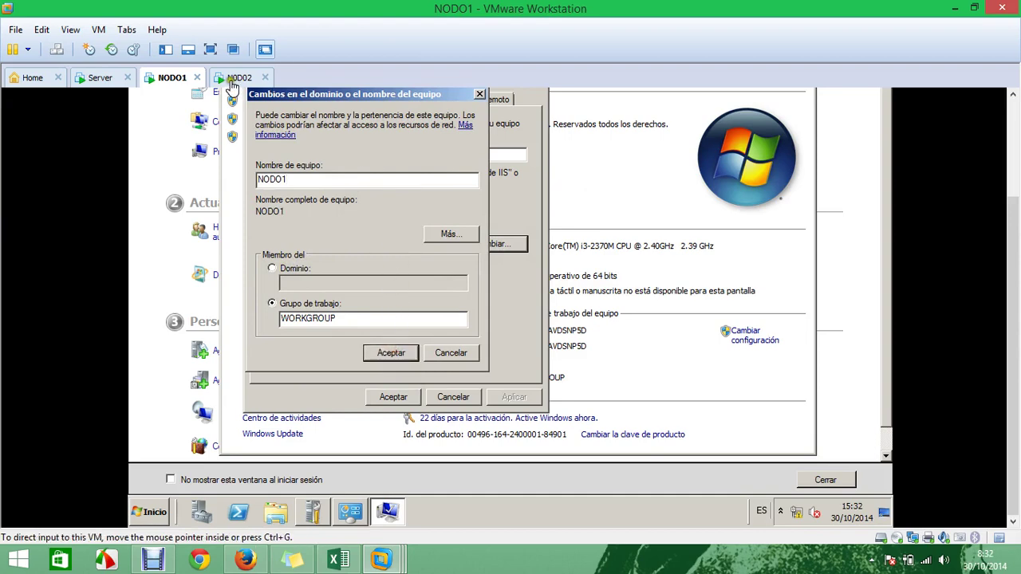
{"action": "left_click", "coordinate": [238, 78]}
- In NODO2's system properties, replace the WIN- computer name with NODO2
{"action": "left_click", "coordinate": [151, 512]}
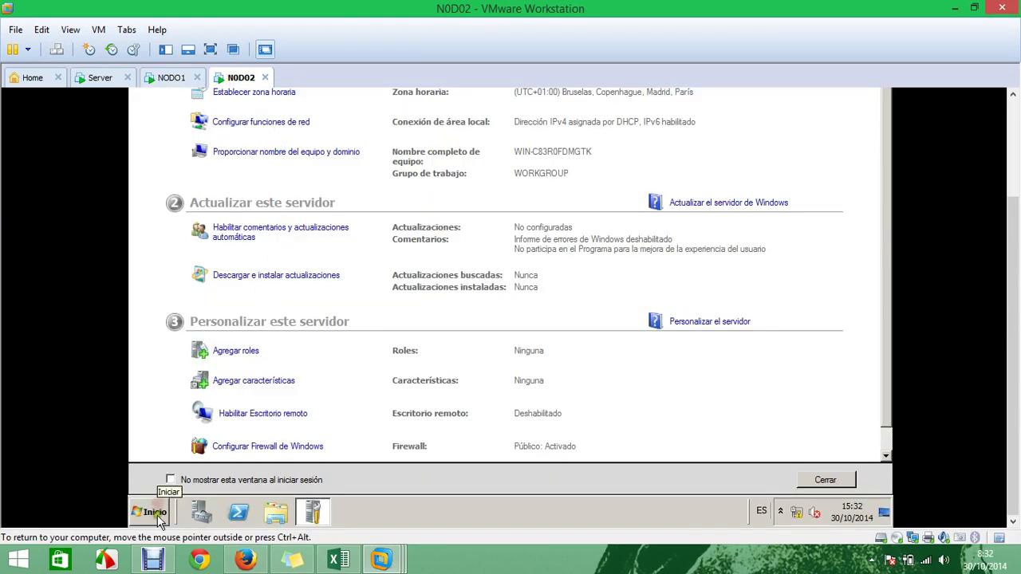
{"action": "right_click", "coordinate": [400, 272]}
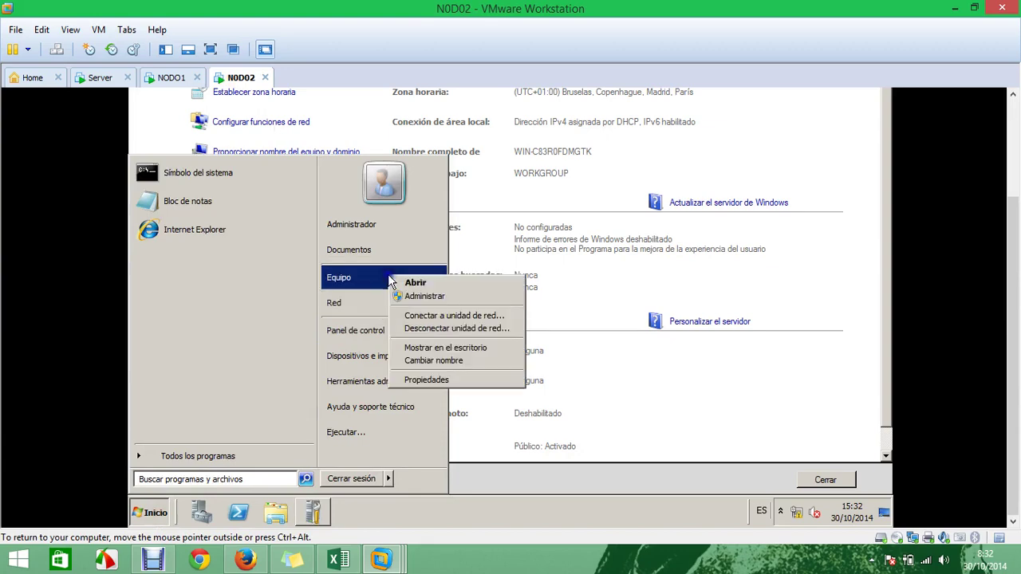
{"action": "left_click", "coordinate": [459, 379]}
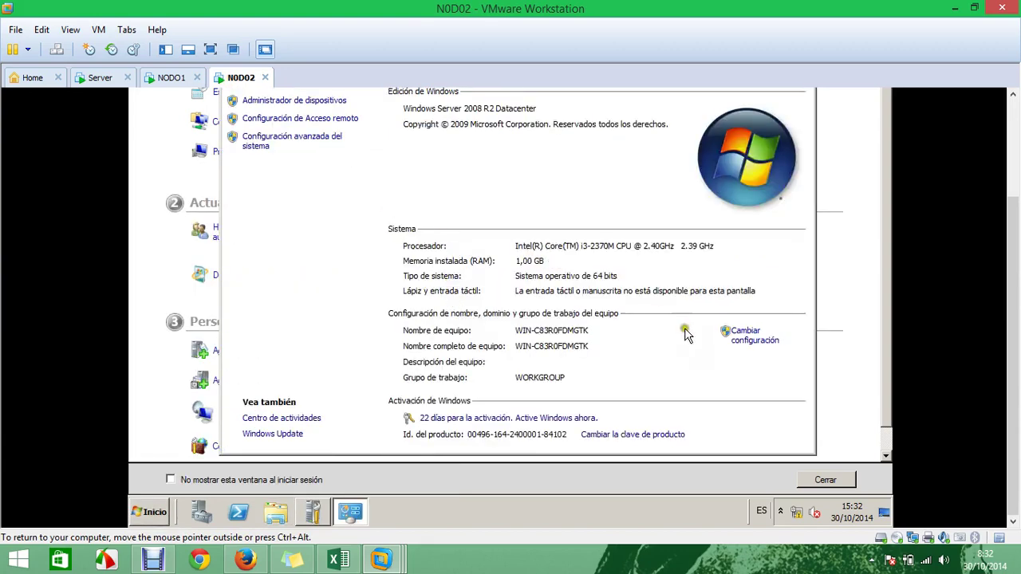
{"action": "left_click", "coordinate": [741, 339]}
{"action": "left_click", "coordinate": [492, 245]}
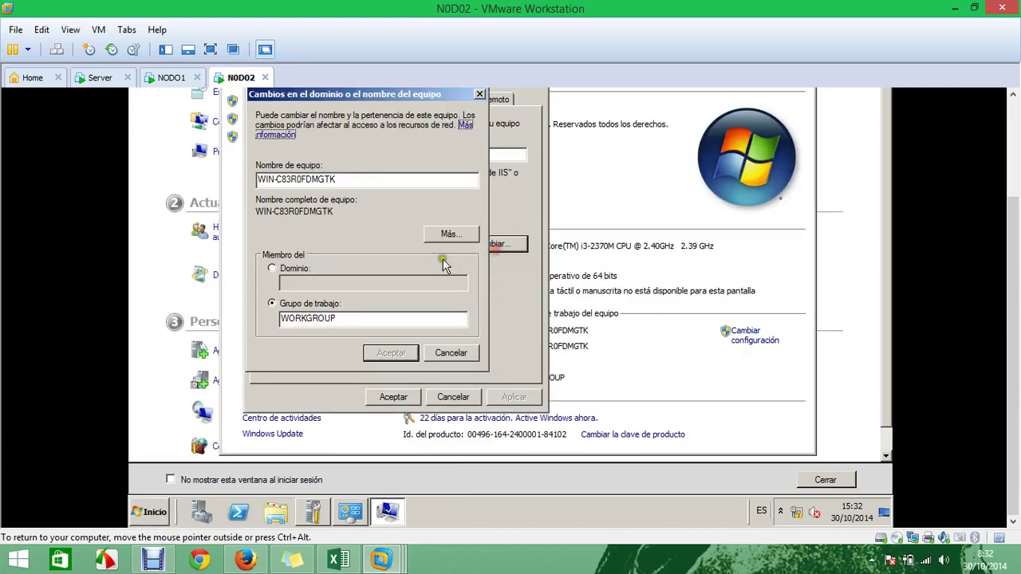
{"action": "left_click_drag", "start_coordinate": [352, 184], "coordinate": [127, 180]}
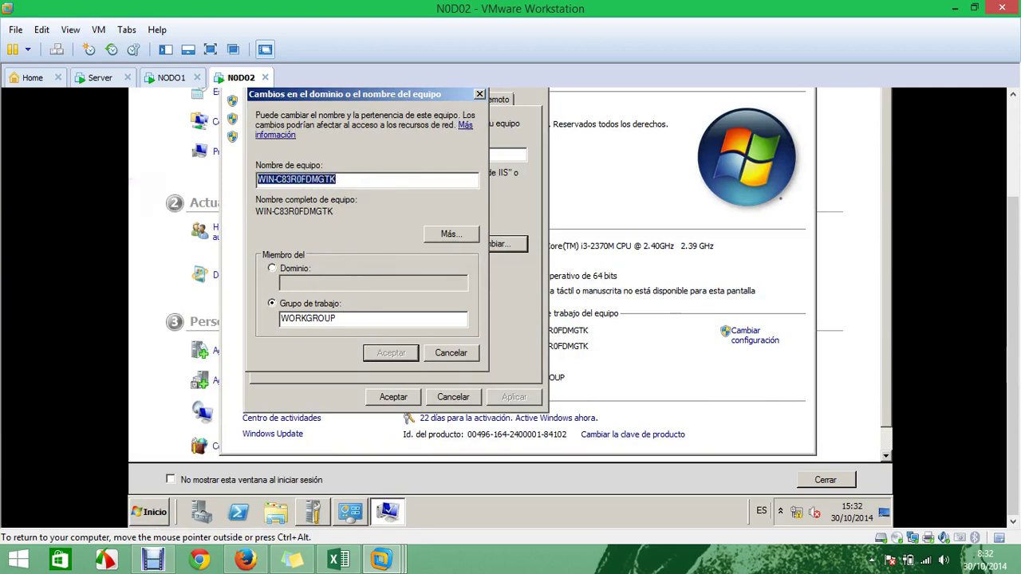
{"action": "type", "text": "no"}
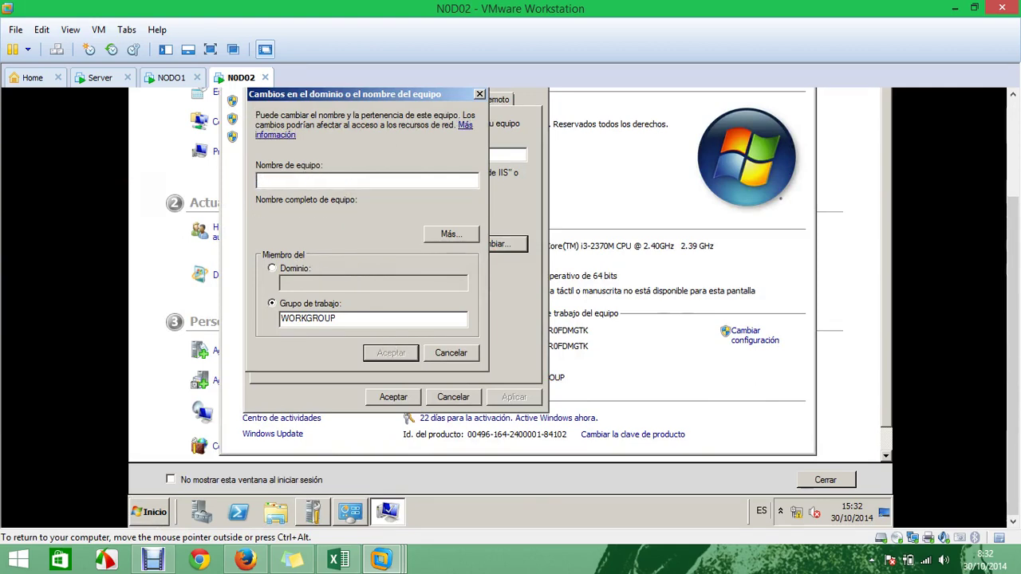
{"action": "type", "text": "NODO2"}
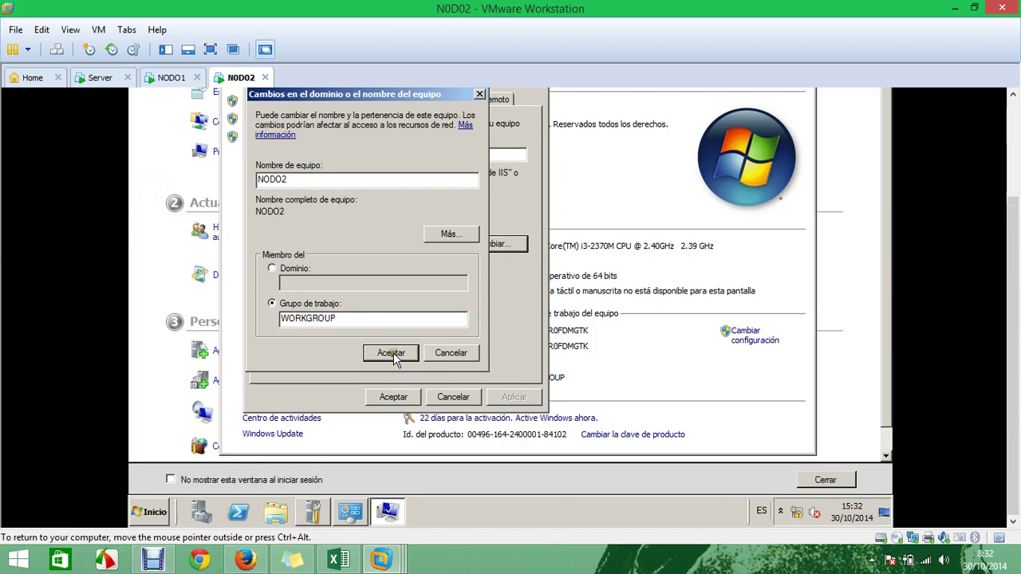
{"action": "left_click", "coordinate": [99, 77]}
{"action": "left_click", "coordinate": [599, 248]}
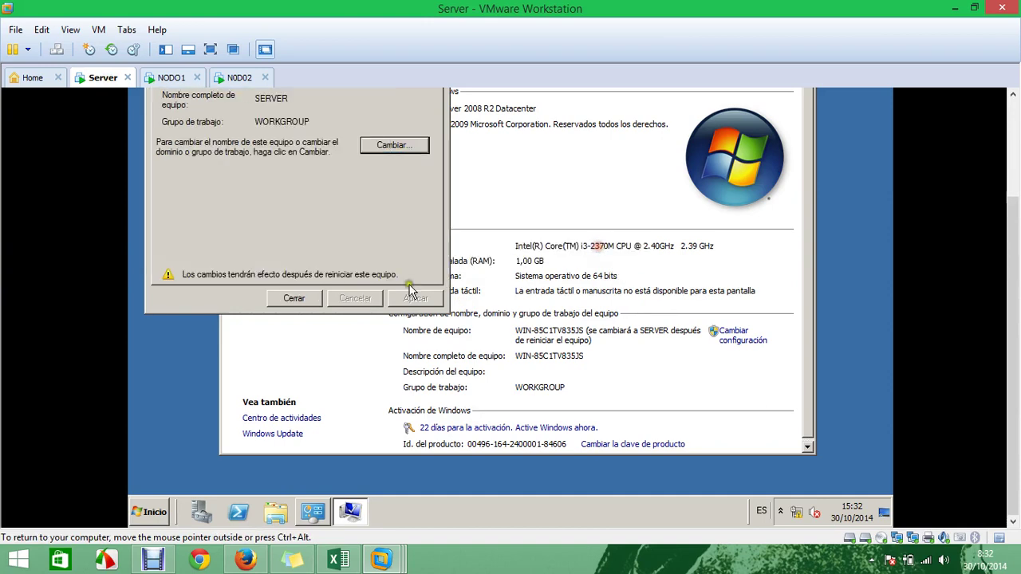
{"action": "left_click", "coordinate": [292, 295]}
{"action": "left_click", "coordinate": [479, 250]}
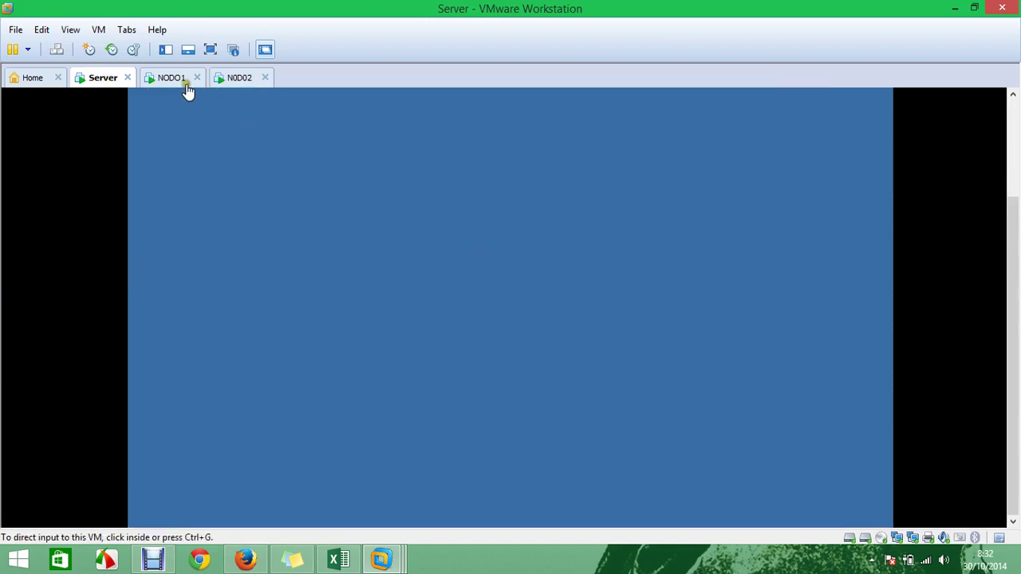
- Confirm NODO1's computer-name change and restart it now
{"action": "left_click", "coordinate": [180, 80]}
{"action": "left_click", "coordinate": [599, 246]}
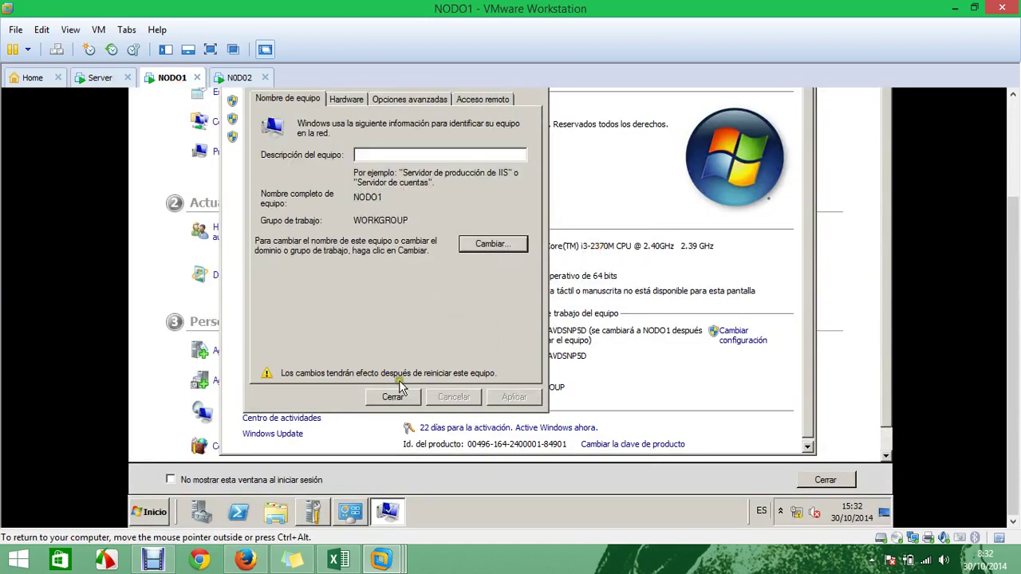
{"action": "left_click", "coordinate": [392, 397]}
{"action": "left_click", "coordinate": [488, 250]}
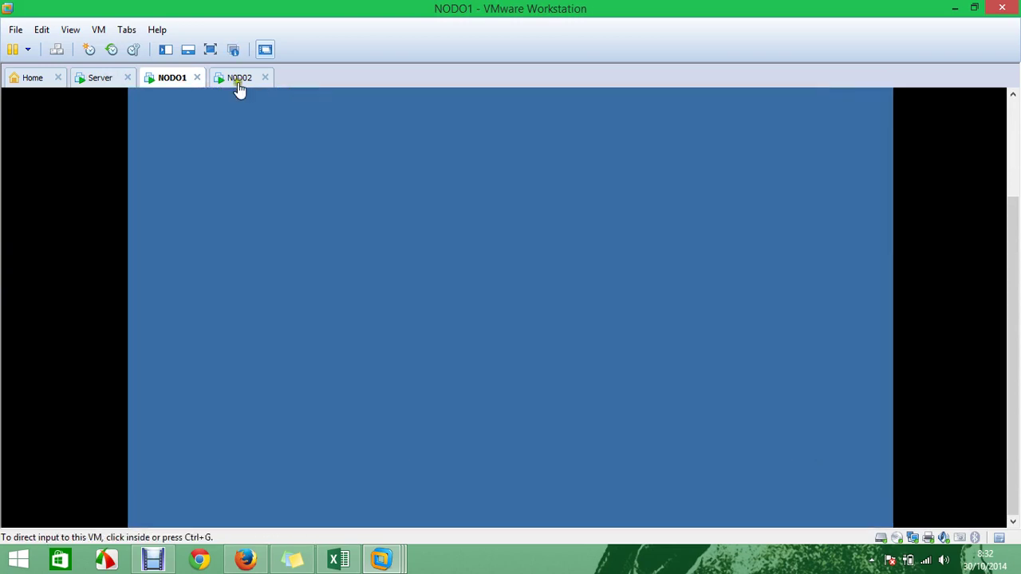
- Confirm NODO2's computer-name change and restart it now
{"action": "left_click", "coordinate": [239, 81]}
{"action": "left_click", "coordinate": [602, 246]}
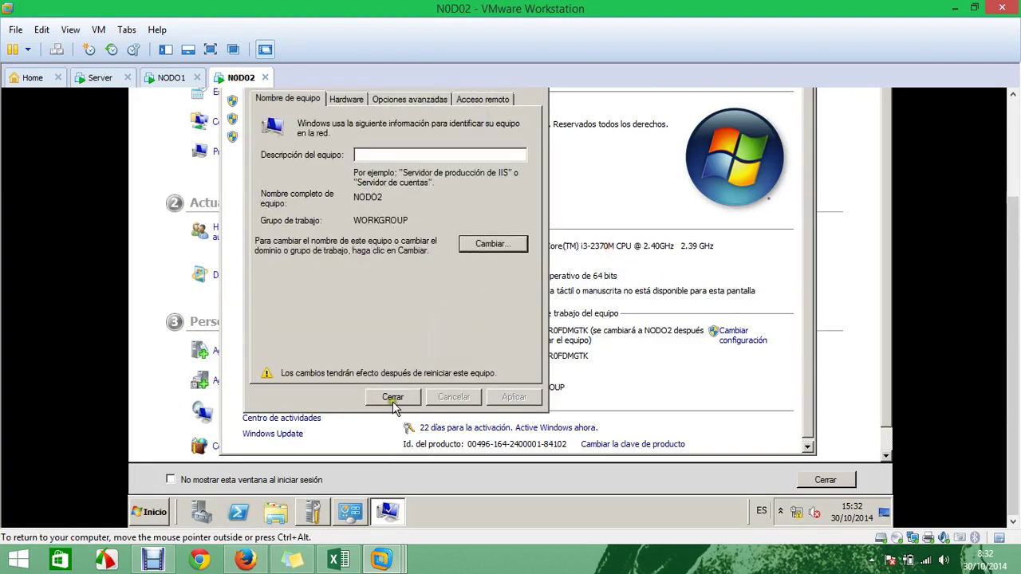
{"action": "left_click", "coordinate": [392, 397]}
{"action": "left_click", "coordinate": [492, 250]}
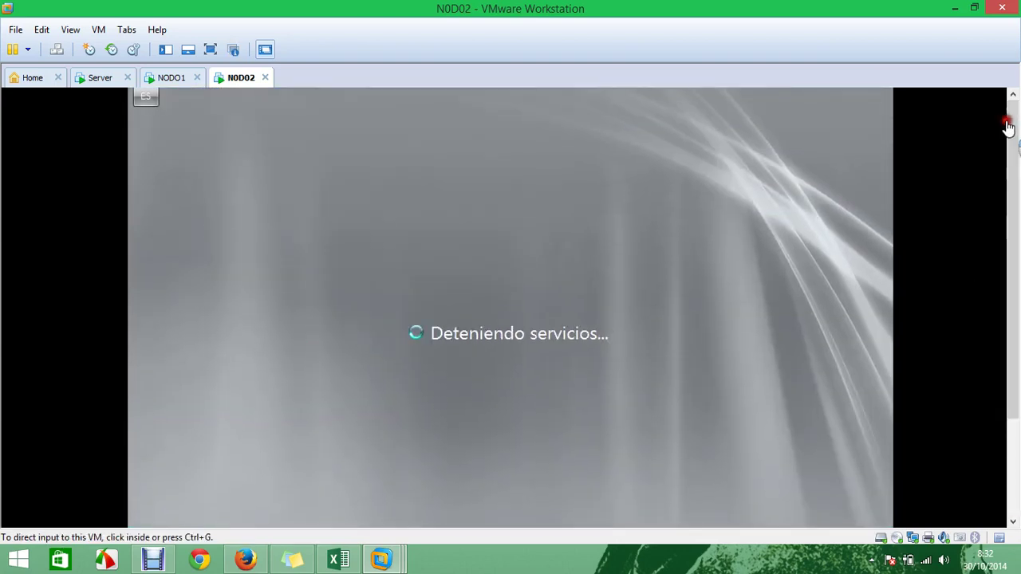
{"action": "left_click", "coordinate": [414, 172]}
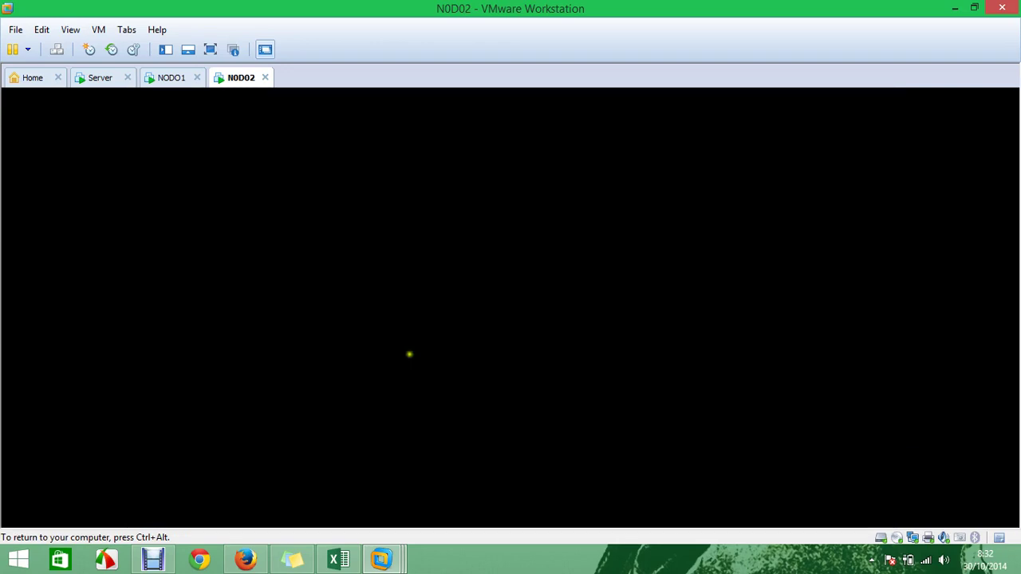
- Log on to the Server VM as Administrator, re-entering the password after a failed attempt
{"action": "key", "text": "ctrl+alt"}
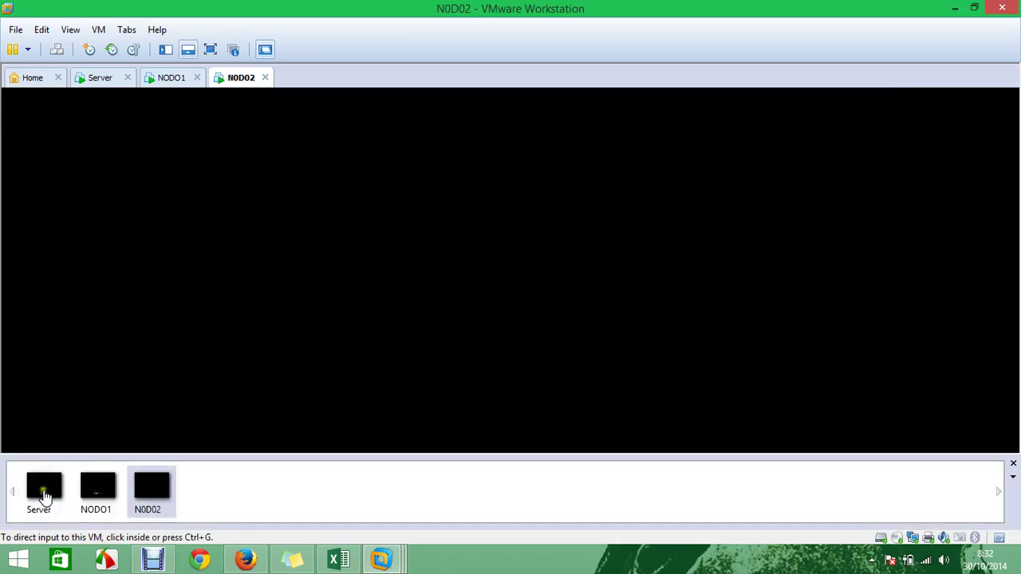
{"action": "left_click", "coordinate": [44, 494]}
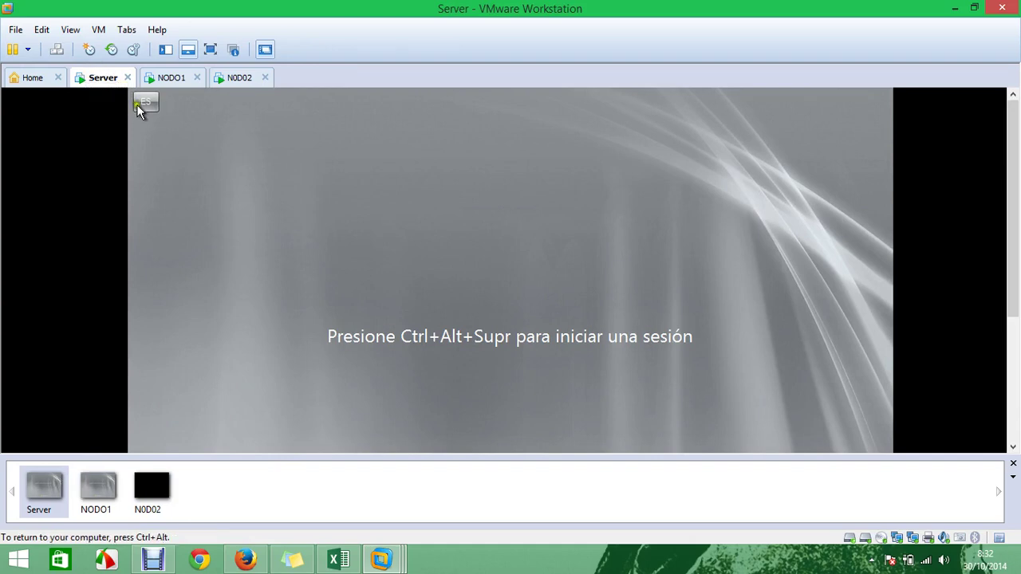
{"action": "left_click", "coordinate": [57, 50]}
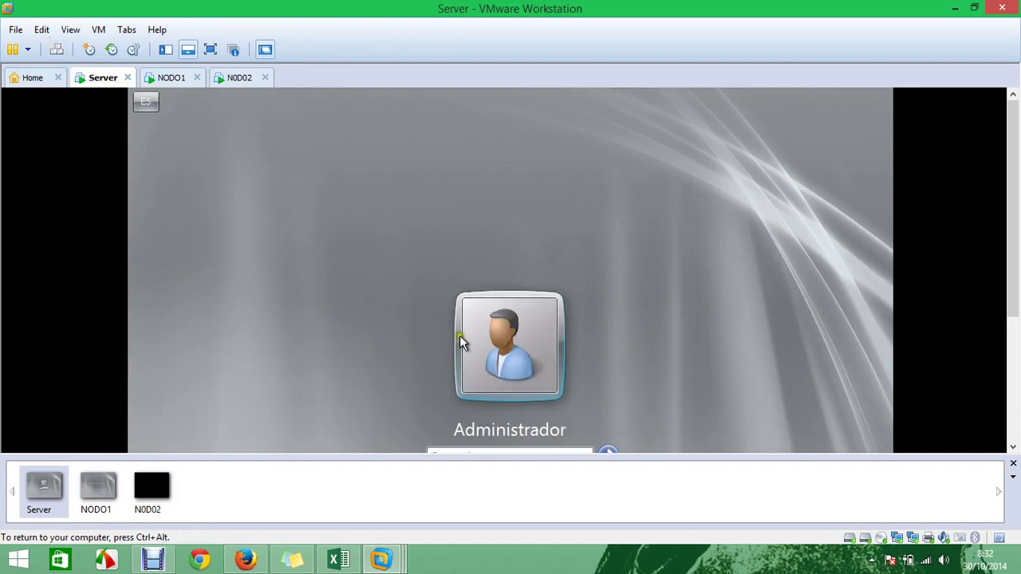
{"action": "left_click_drag", "start_coordinate": [1015, 227], "coordinate": [1017, 291]}
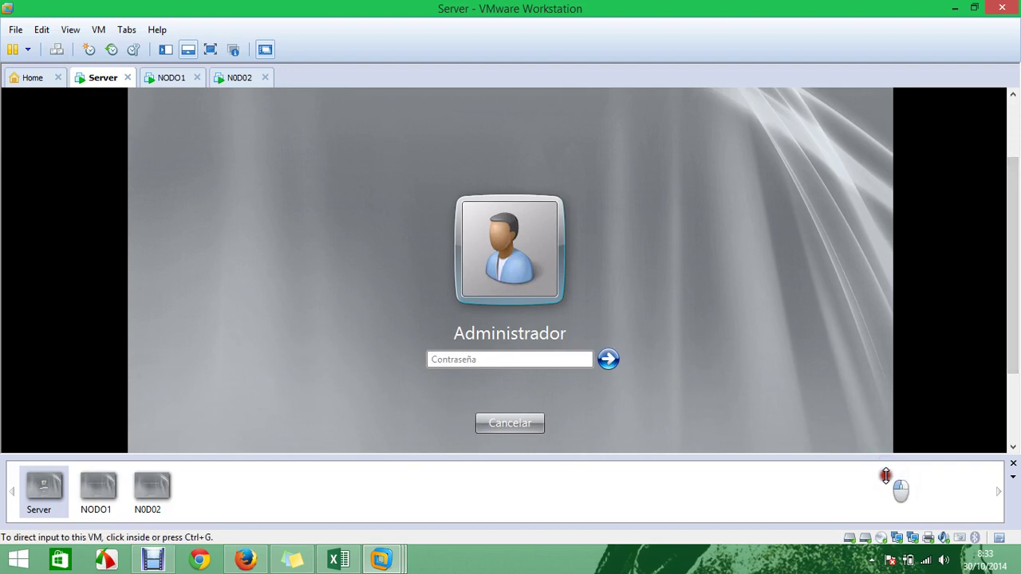
{"action": "left_click", "coordinate": [541, 360]}
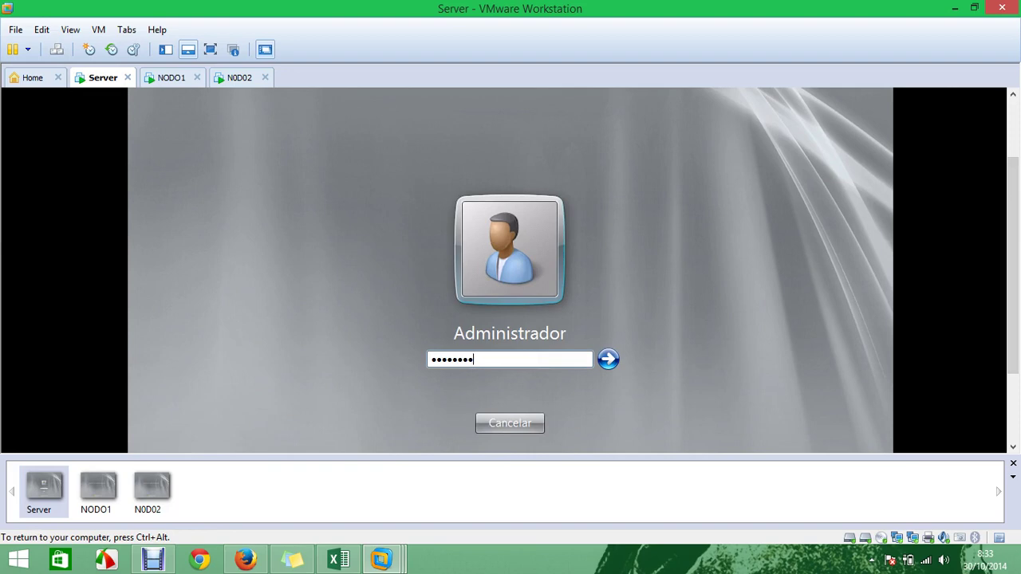
{"action": "key", "text": "Return"}
{"action": "key", "text": "Return"}
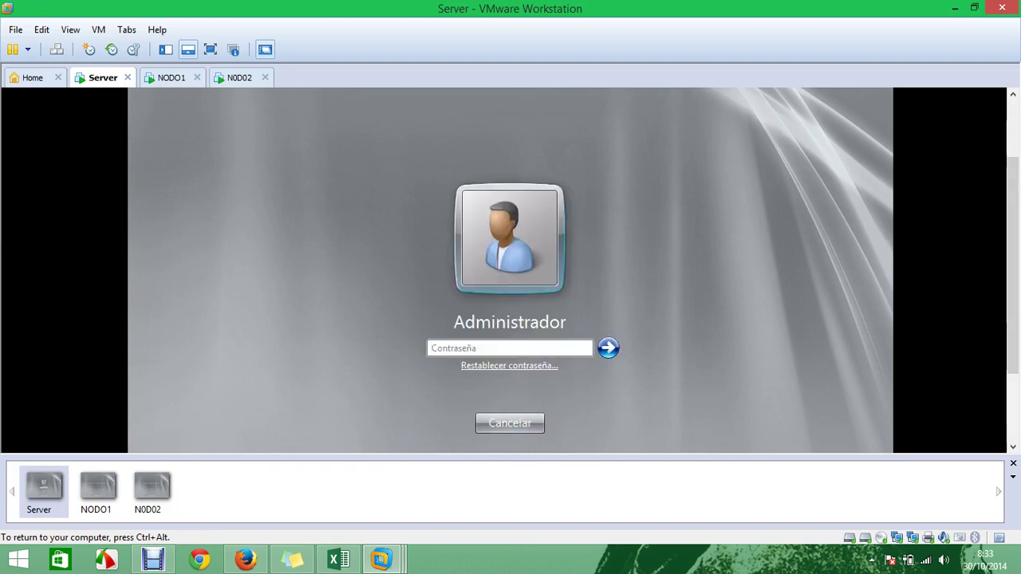
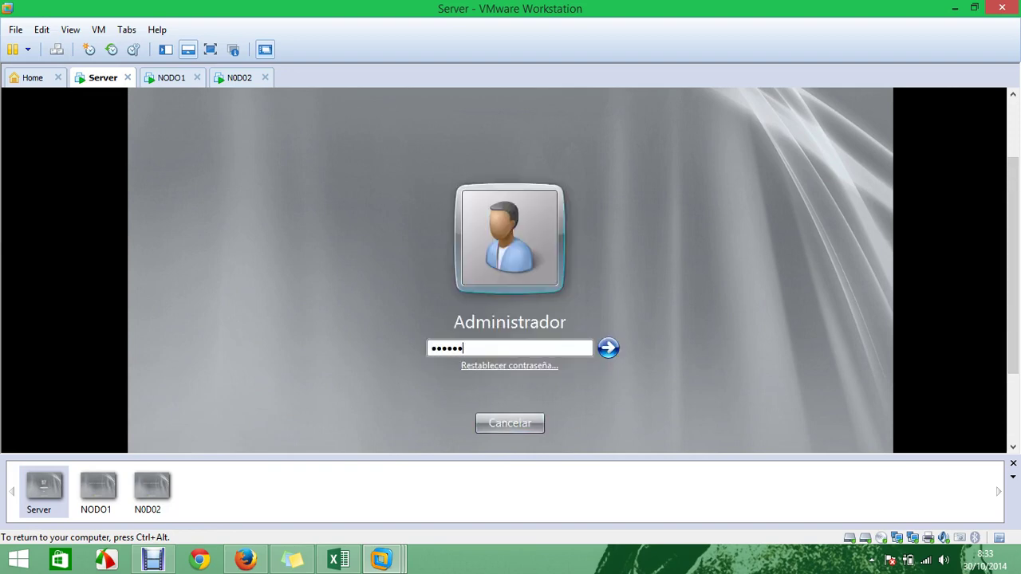
{"action": "key", "text": "Return"}
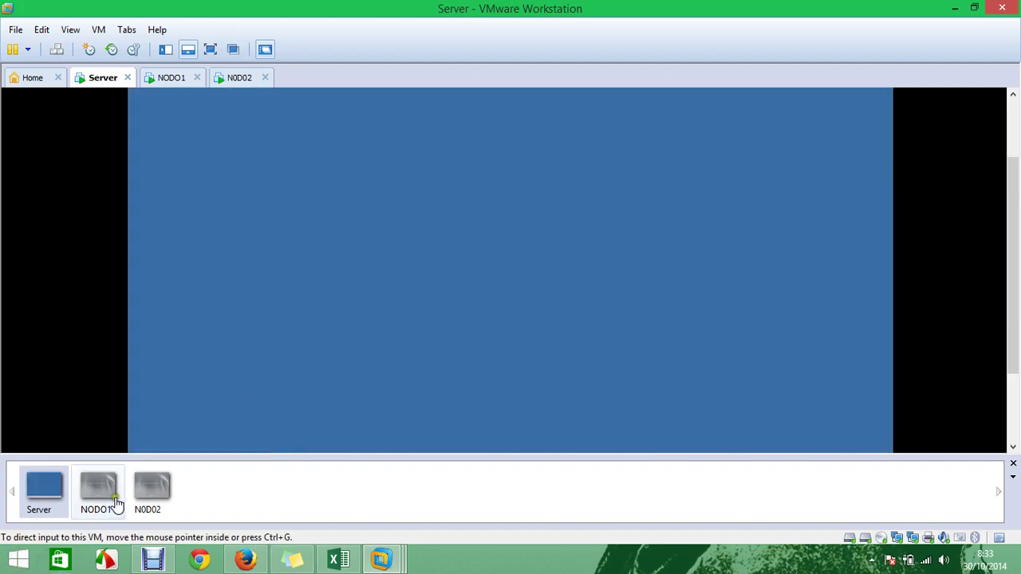
- Log on to NODO1 as Administrator with the account password
{"action": "left_click", "coordinate": [118, 473]}
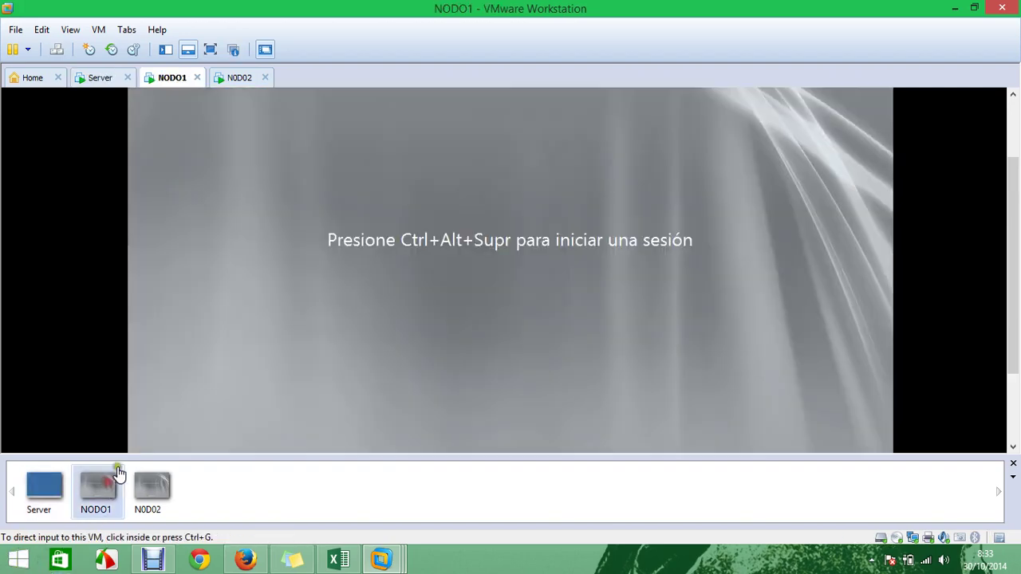
{"action": "left_click", "coordinate": [56, 49]}
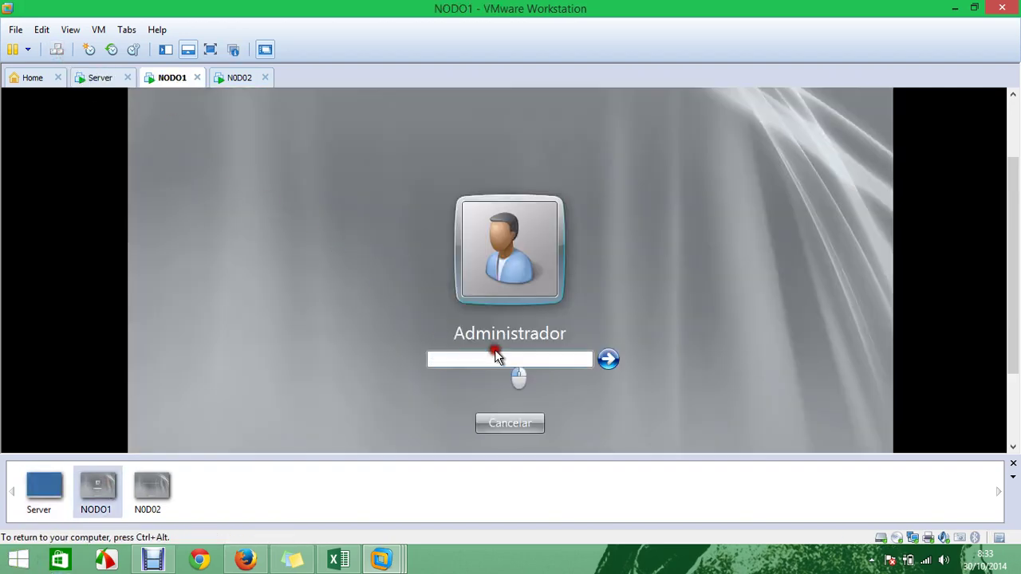
{"action": "left_click", "coordinate": [495, 352]}
{"action": "key", "text": "Return"}
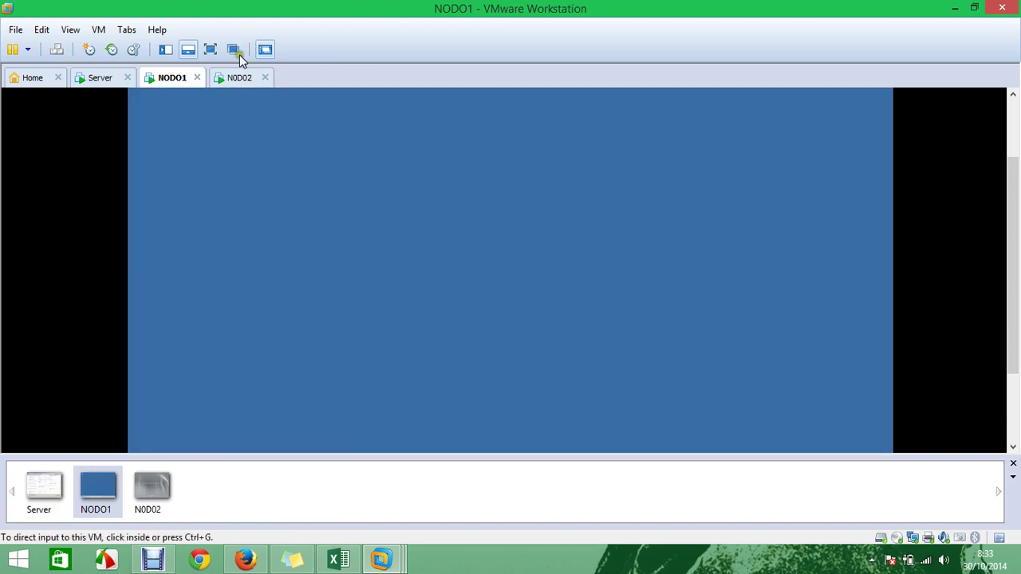
- Log on to NODO2 as Administrator with the account password
{"action": "left_click", "coordinate": [238, 77]}
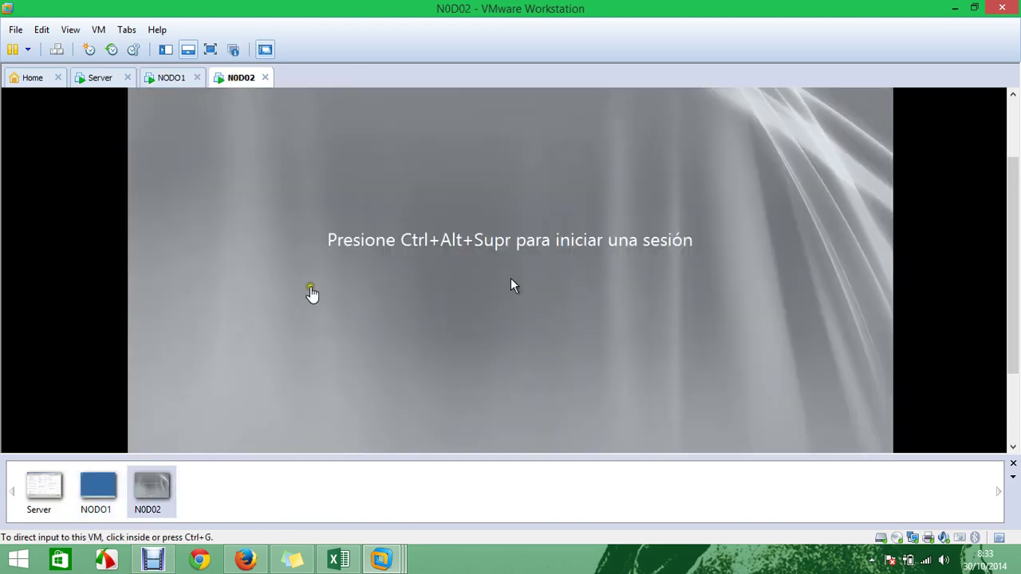
{"action": "left_click", "coordinate": [410, 268]}
{"action": "key", "text": "ctrl+alt"}
{"action": "left_click", "coordinate": [50, 50]}
{"action": "left_click", "coordinate": [342, 253]}
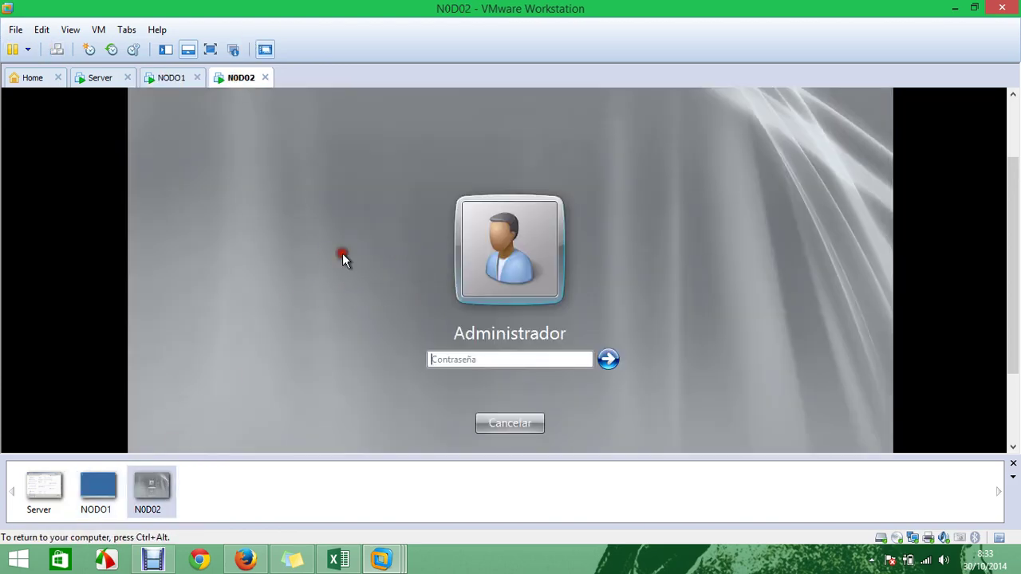
{"action": "left_click", "coordinate": [525, 359]}
{"action": "key", "text": "Return"}
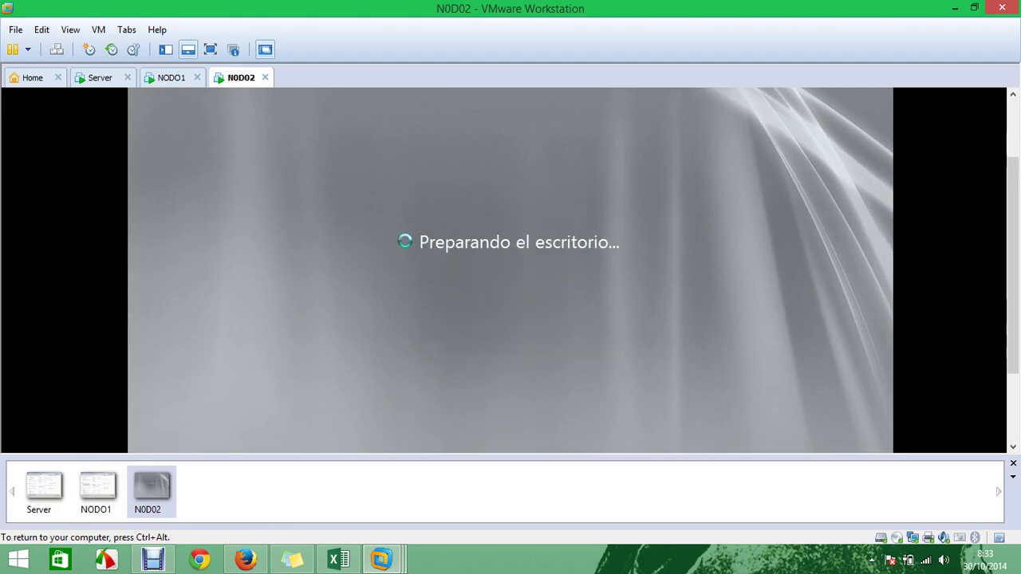
{"action": "key", "text": "ctrl+alt"}
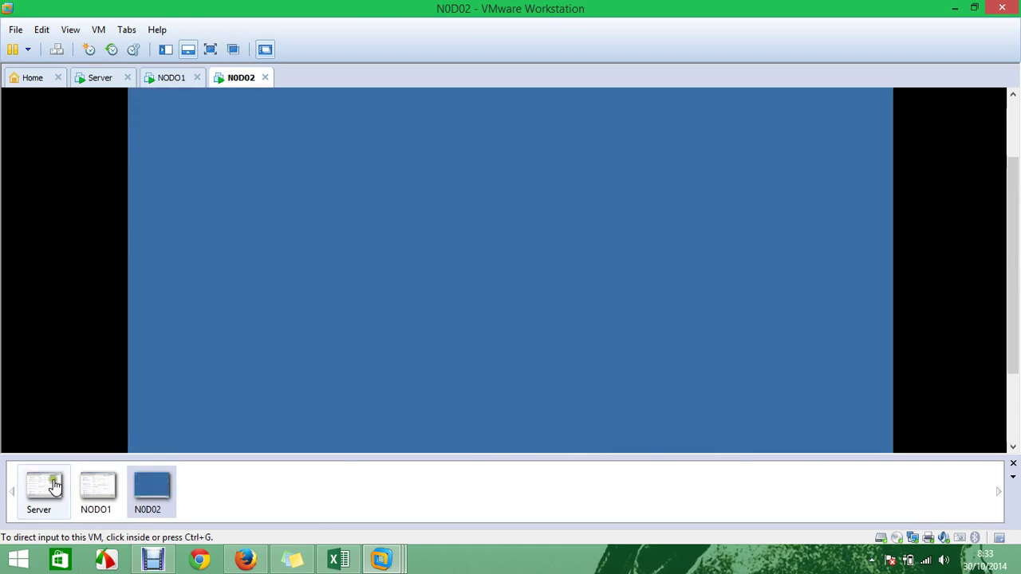
- On the Server VM, open Conexión de área local properties from Server Manager's network connections
{"action": "left_click", "coordinate": [44, 486]}
{"action": "left_click_drag", "start_coordinate": [1009, 231], "coordinate": [1017, 156]}
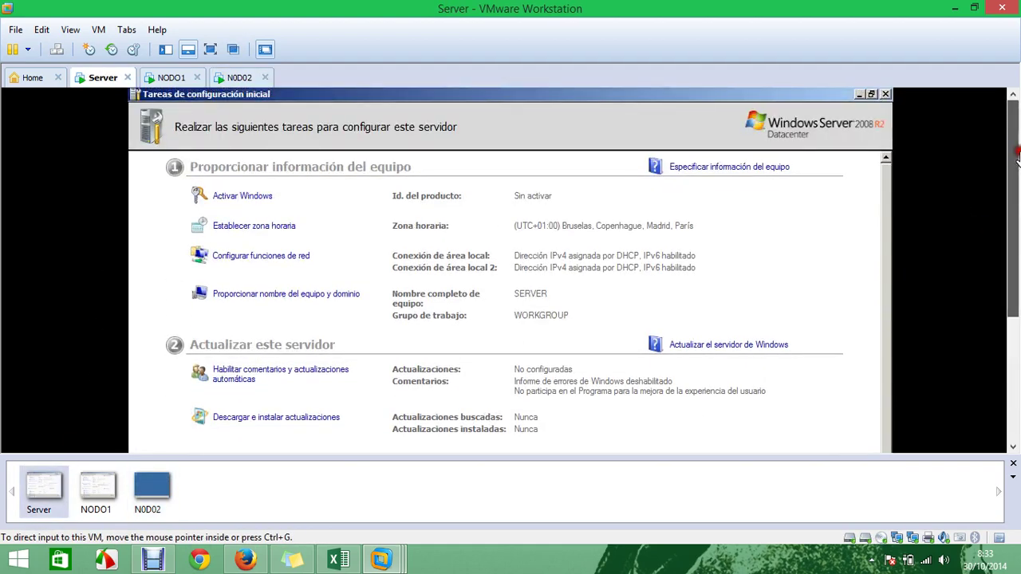
{"action": "left_click", "coordinate": [1012, 463]}
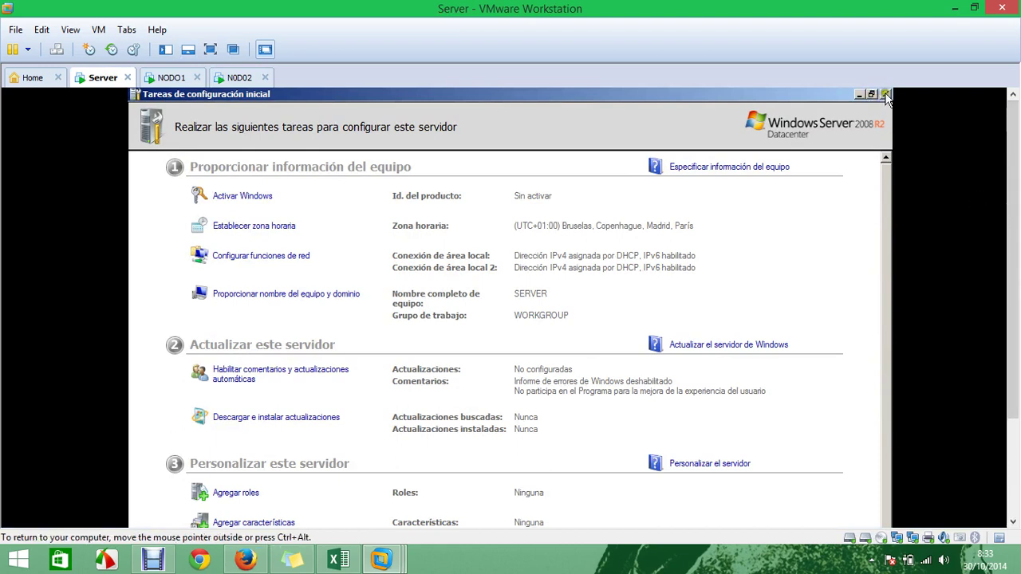
{"action": "left_click", "coordinate": [860, 95]}
{"action": "left_click", "coordinate": [1009, 479]}
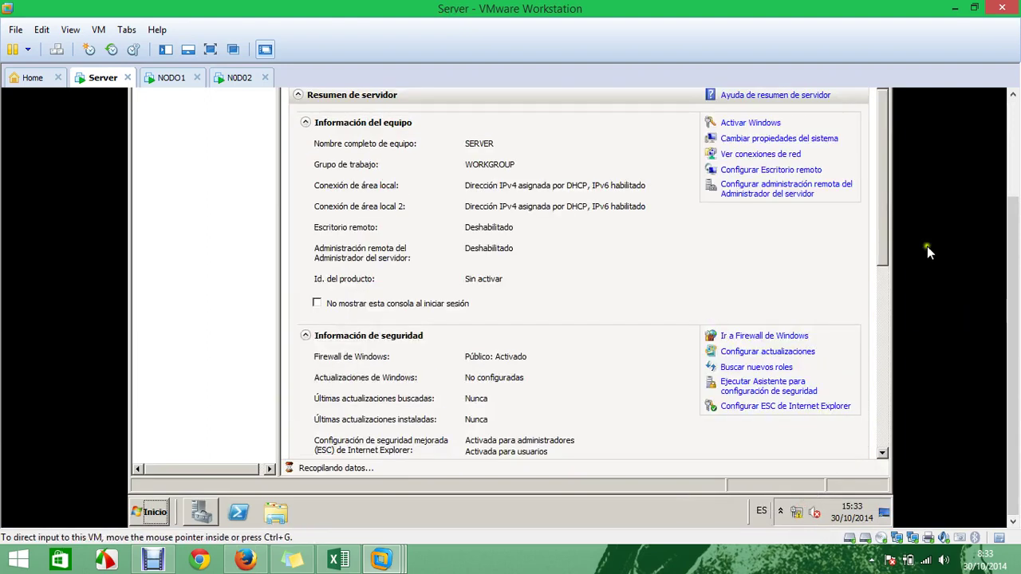
{"action": "left_click", "coordinate": [1018, 175]}
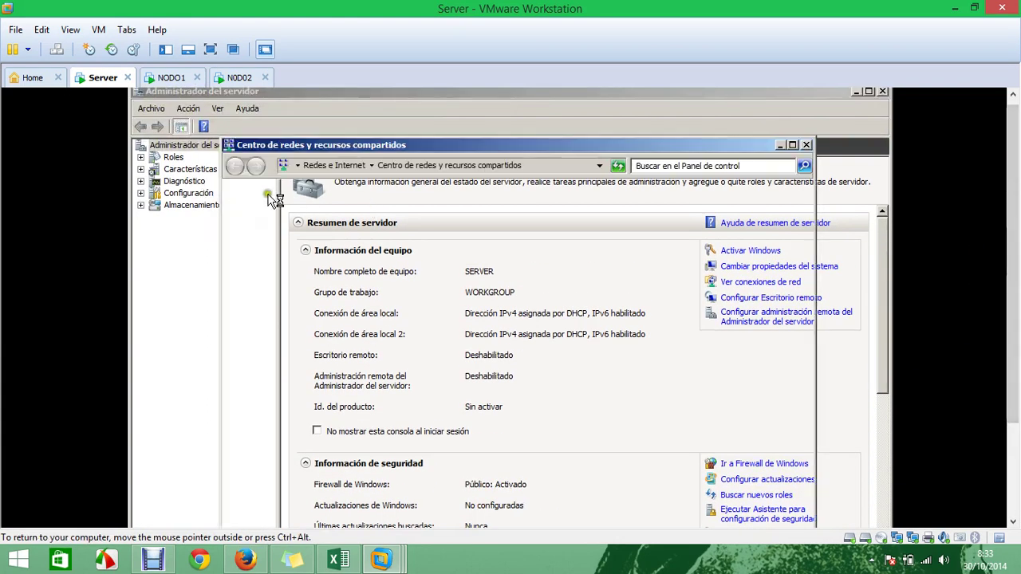
{"action": "left_click", "coordinate": [317, 234]}
{"action": "right_click", "coordinate": [297, 227]}
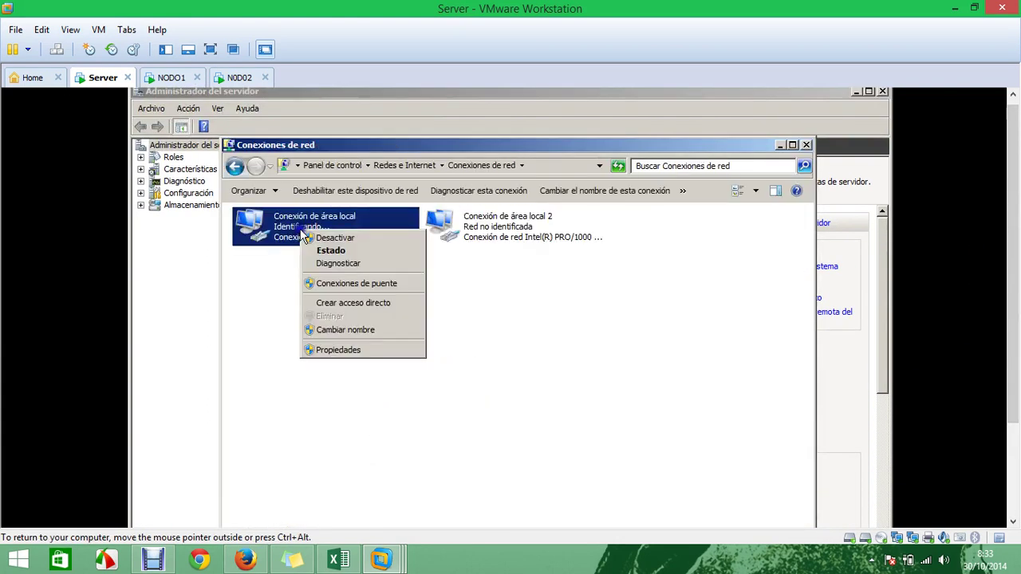
{"action": "left_click", "coordinate": [381, 344]}
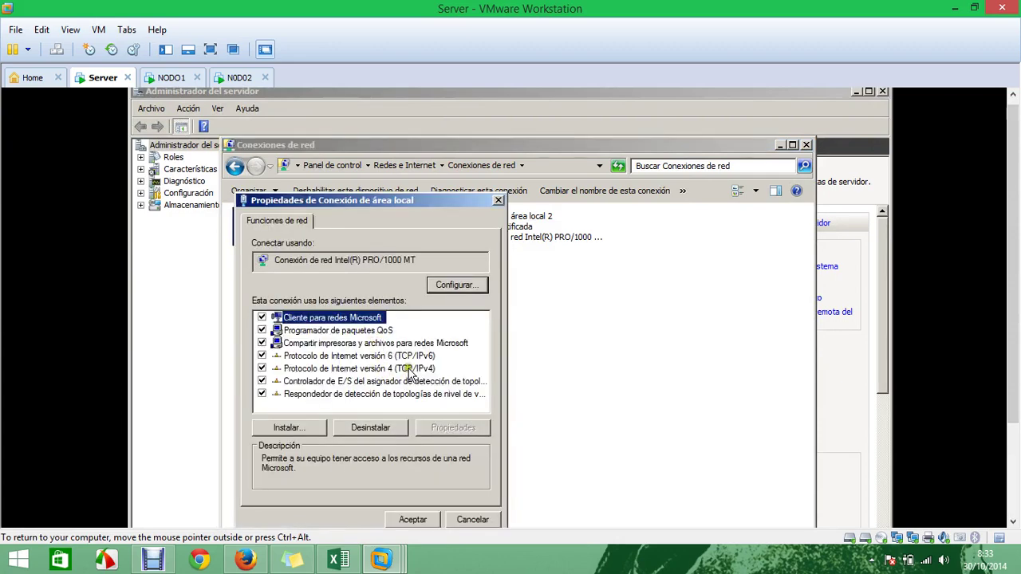
- Disable IPv6 and set static IP 192.168.1.254/255.255.255.0, gateway 192.168.1.1, DNS 127.0.0.1
{"action": "left_click", "coordinate": [262, 356]}
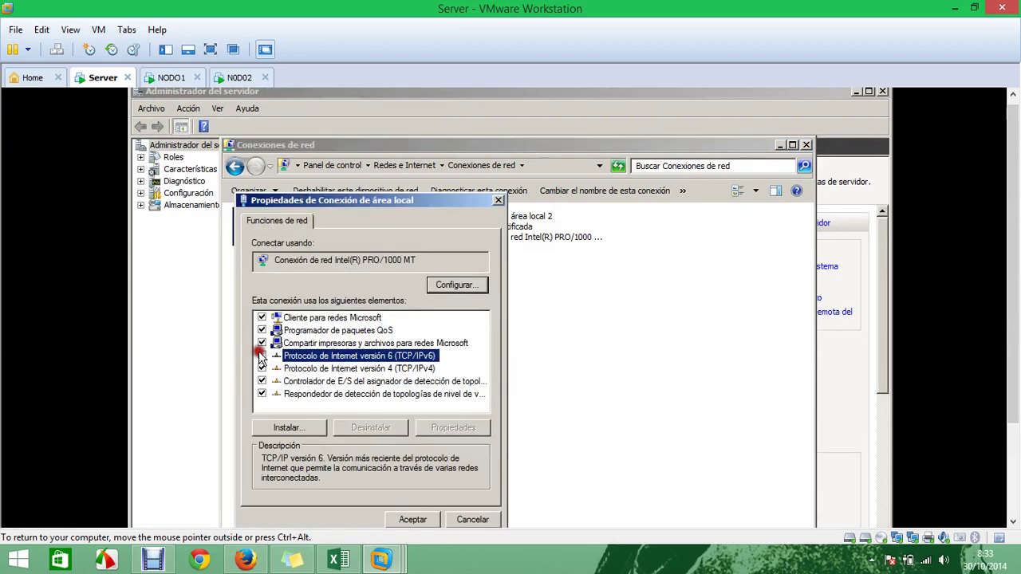
{"action": "left_click", "coordinate": [415, 368]}
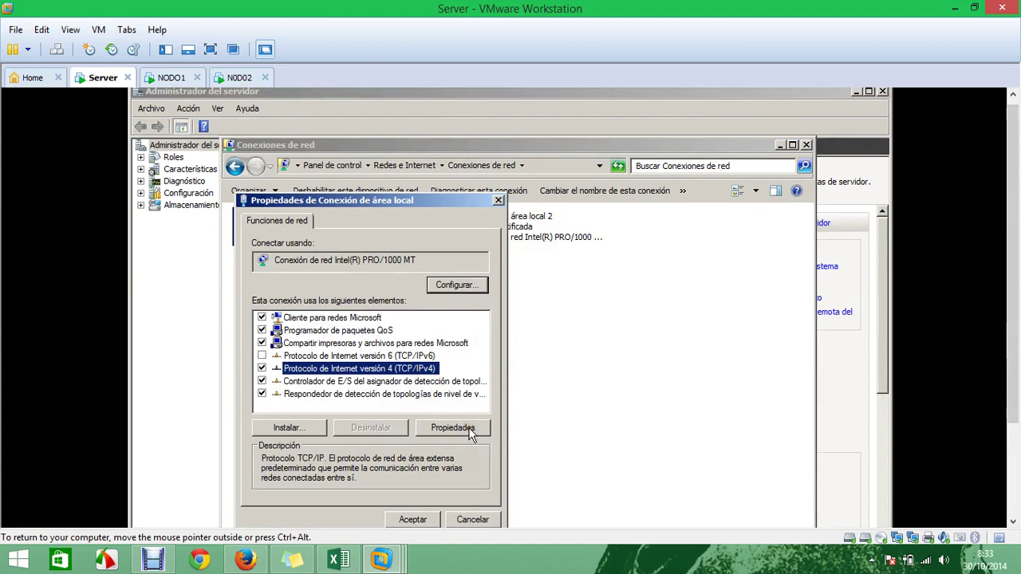
{"action": "left_click", "coordinate": [469, 429]}
{"action": "left_click", "coordinate": [386, 353]}
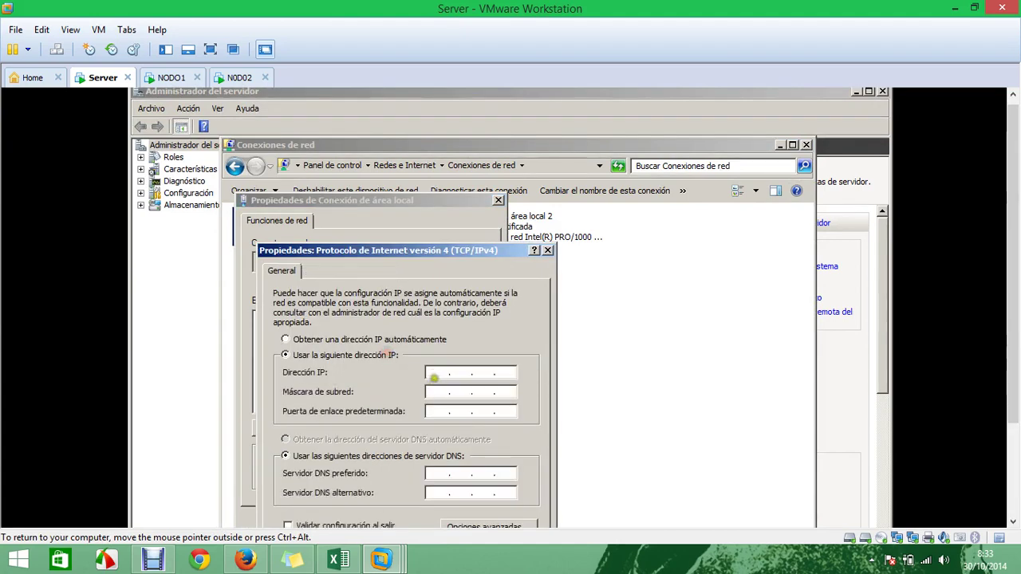
{"action": "left_click", "coordinate": [432, 373]}
{"action": "key", "text": "Tab"}
{"action": "left_click", "coordinate": [444, 412]}
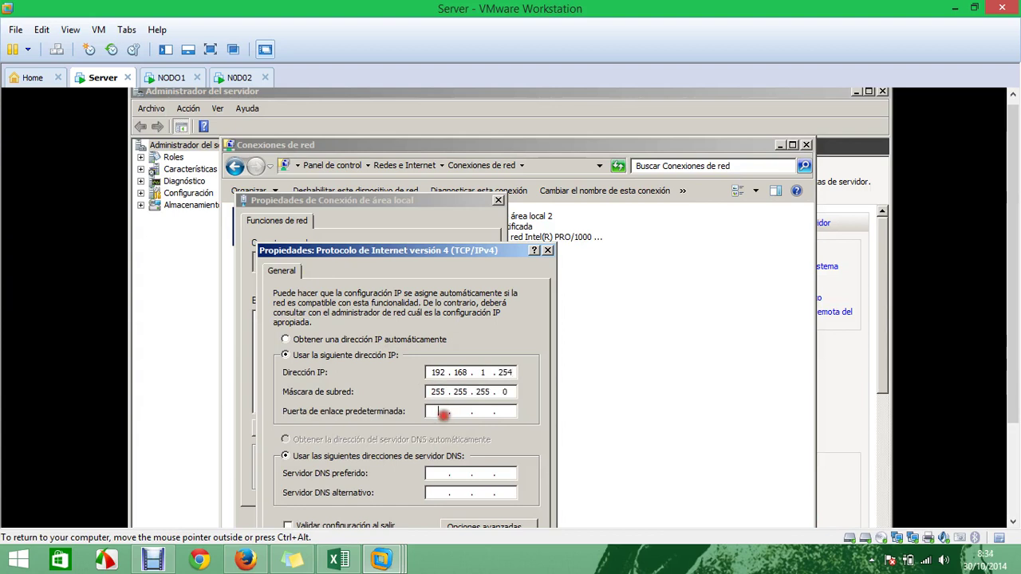
{"action": "type", "text": "192 . 168 . 1 . 1"}
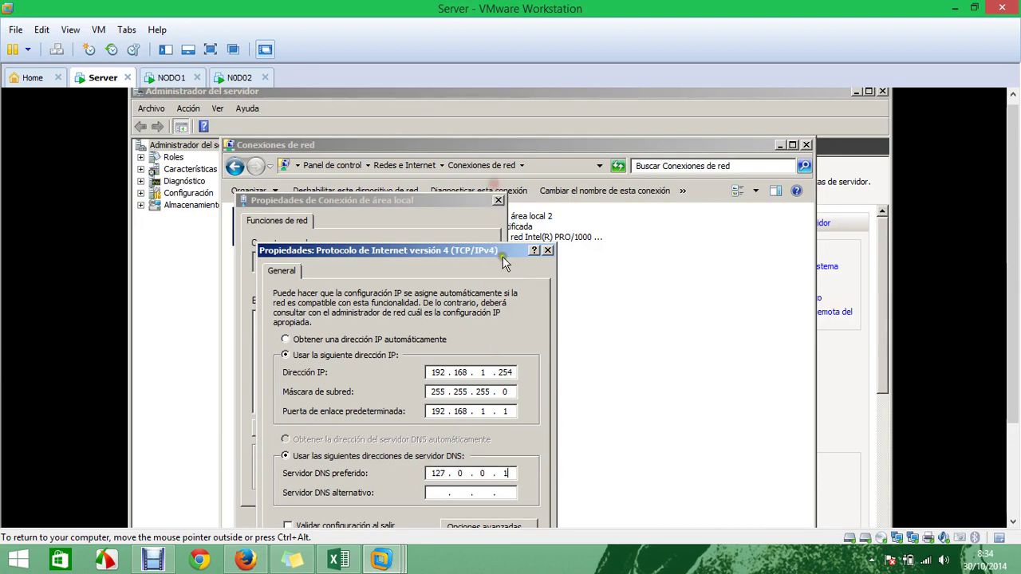
{"action": "left_click_drag", "start_coordinate": [504, 250], "coordinate": [485, 173]}
{"action": "left_click", "coordinate": [459, 479]}
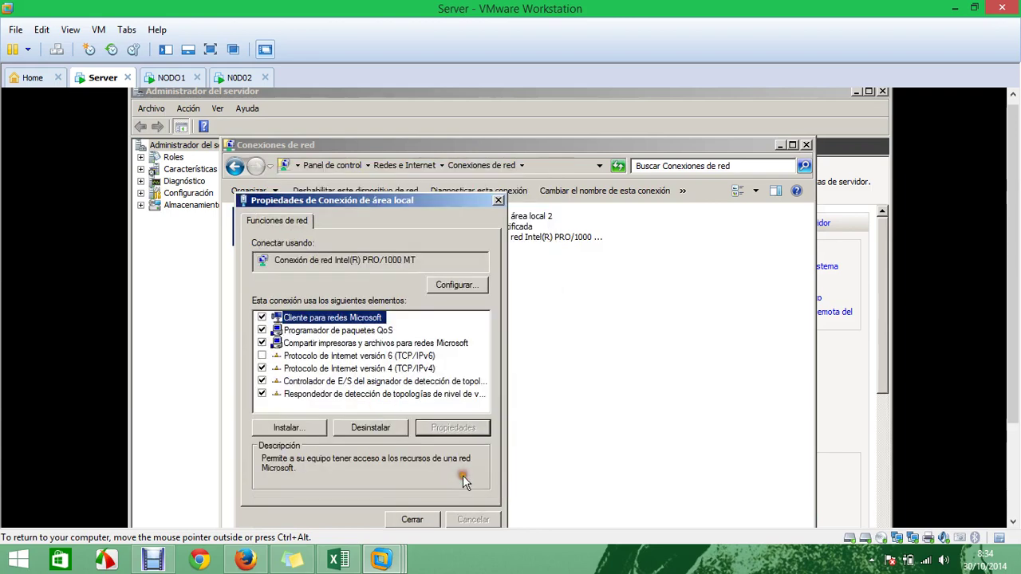
{"action": "left_click", "coordinate": [421, 516]}
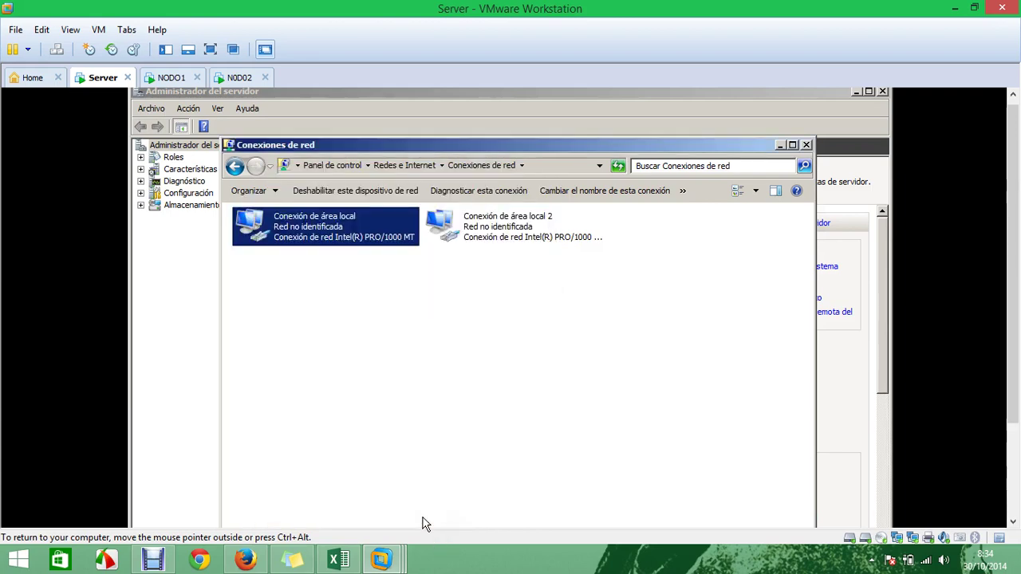
- Open the TCP/IPv4 settings of Conexión de área local 2
{"action": "left_click", "coordinate": [469, 231]}
{"action": "right_click", "coordinate": [468, 229]}
{"action": "left_click", "coordinate": [527, 352]}
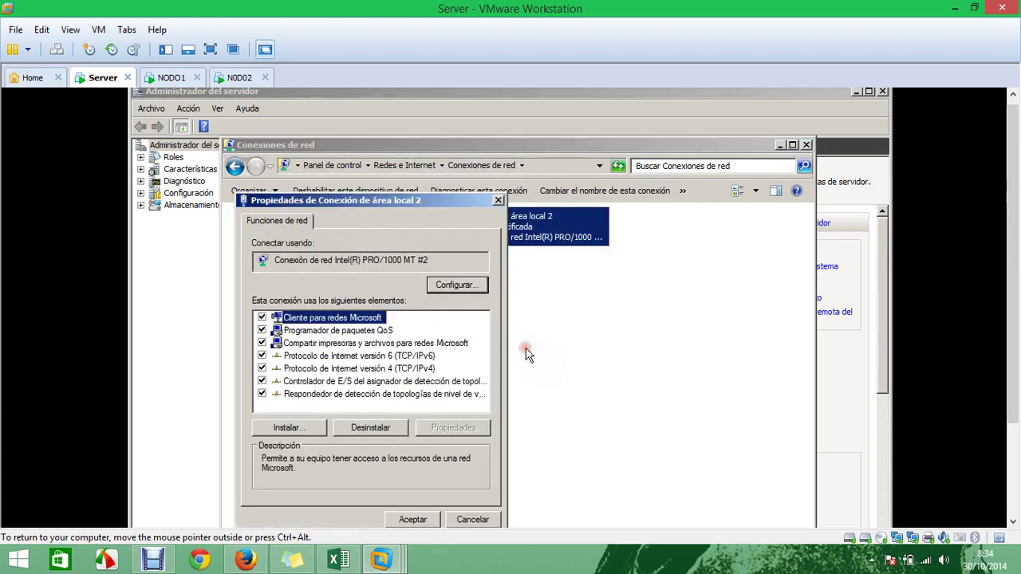
{"action": "left_click", "coordinate": [414, 369]}
{"action": "left_click", "coordinate": [453, 428]}
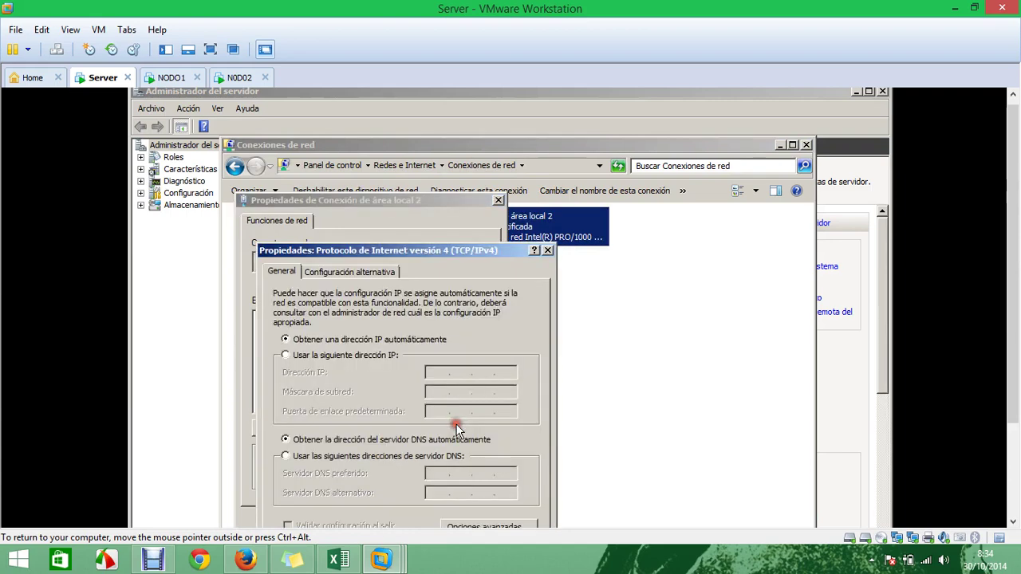
- Set static IP 192.168.1.10/255.255.255.0, gateway 192.168.1.1, DNS 192.168.1.254, and uncheck IPv6
{"action": "left_click", "coordinate": [378, 358]}
{"action": "left_click", "coordinate": [438, 371]}
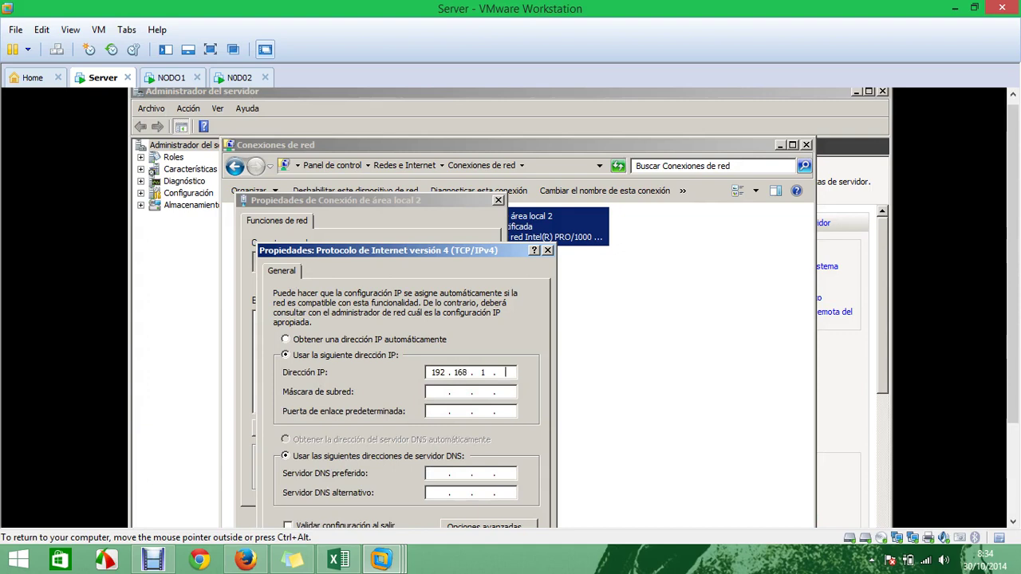
{"action": "left_click", "coordinate": [436, 391]}
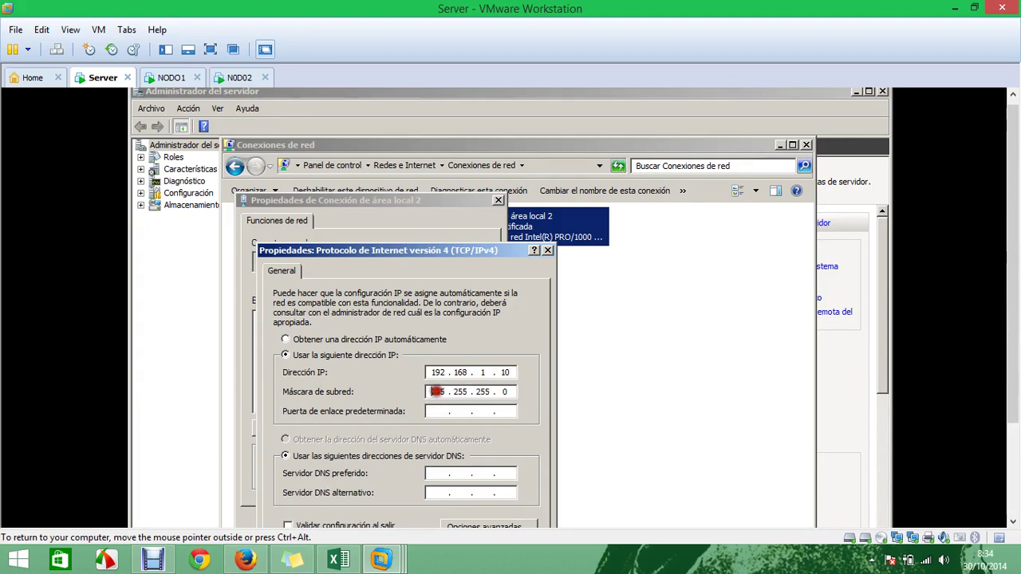
{"action": "left_click", "coordinate": [435, 411]}
{"action": "type", "text": "192.168.1.1"}
{"action": "left_click", "coordinate": [449, 474]}
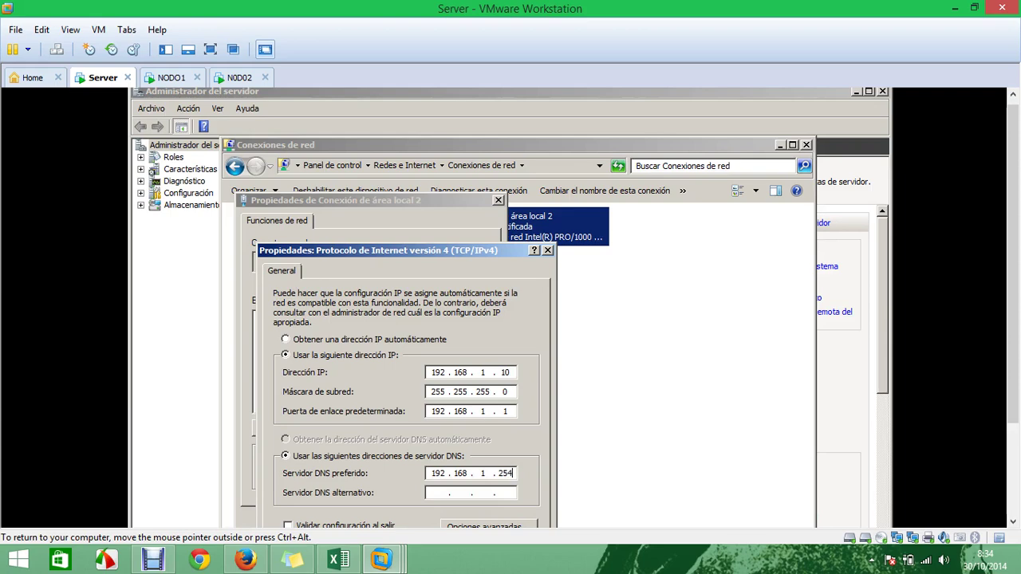
{"action": "left_click_drag", "start_coordinate": [482, 255], "coordinate": [481, 205]}
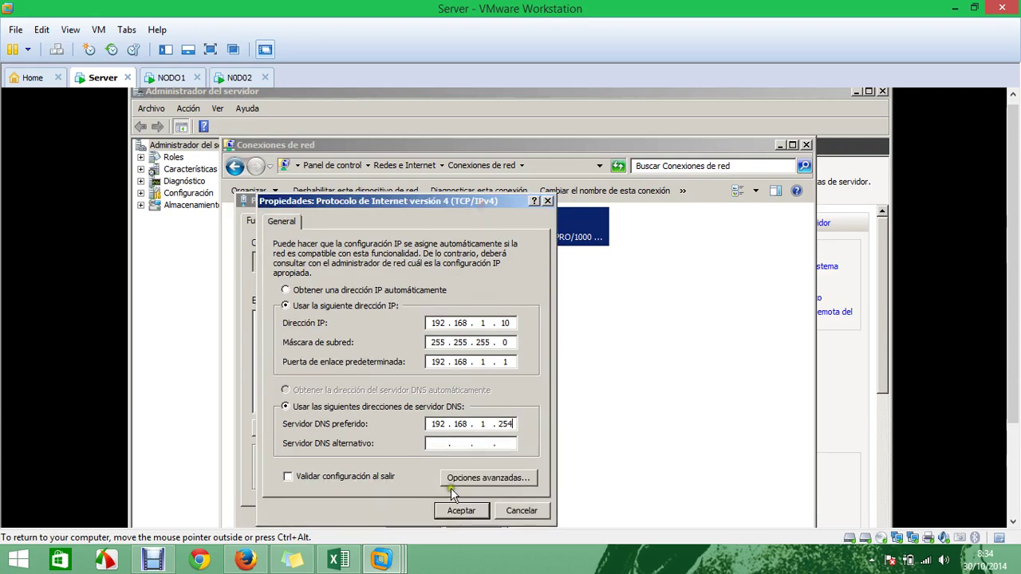
{"action": "left_click", "coordinate": [462, 511]}
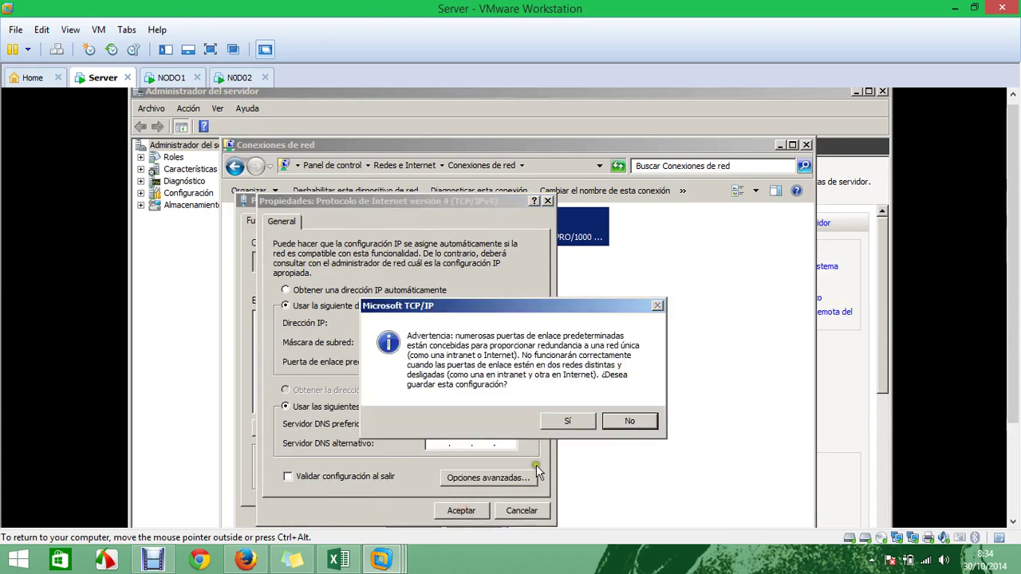
{"action": "left_click", "coordinate": [569, 424]}
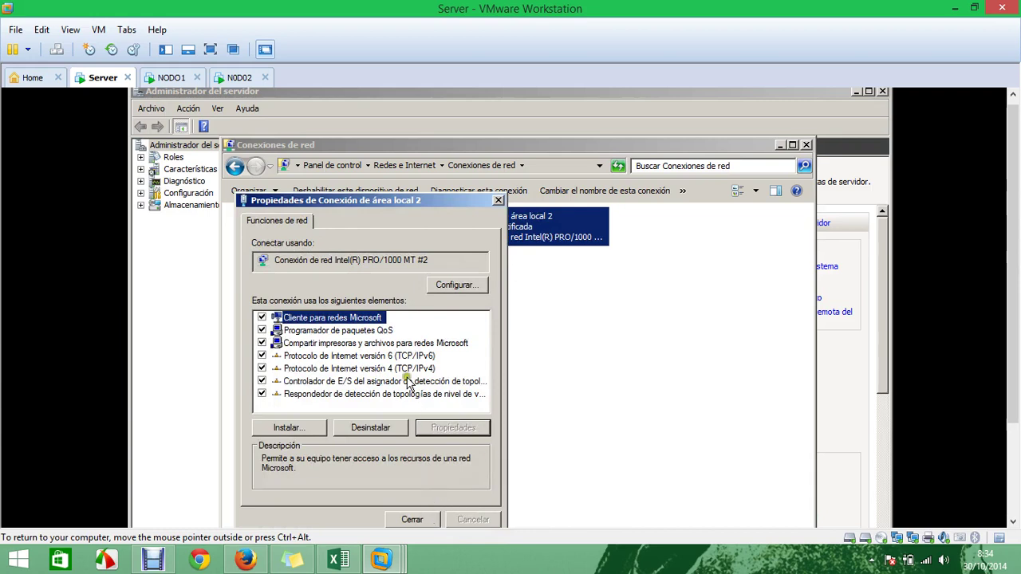
{"action": "left_click", "coordinate": [261, 356]}
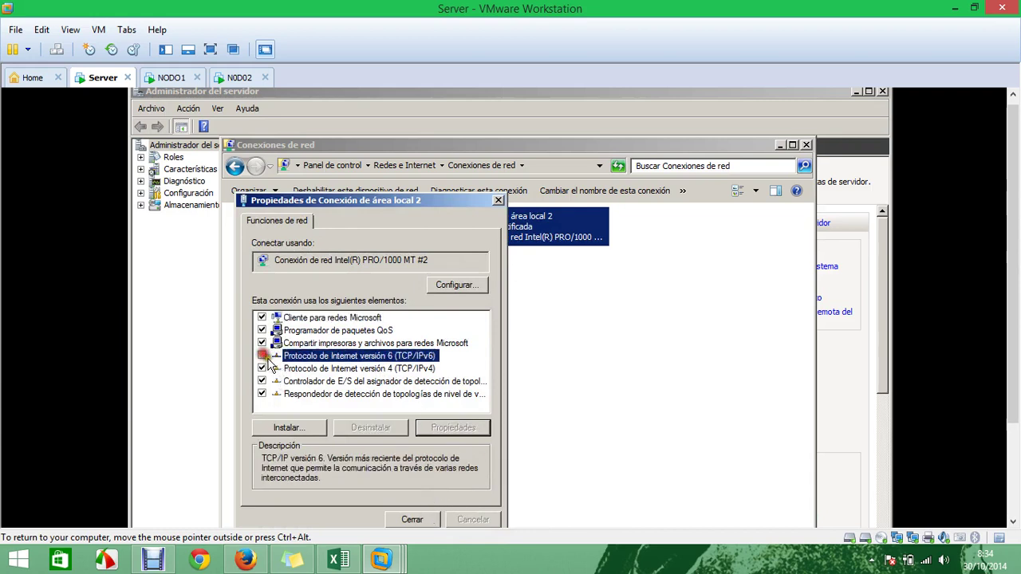
{"action": "left_click", "coordinate": [414, 519]}
- On NODO1, open the Local Area Connection properties via Network and Sharing Center
{"action": "left_click", "coordinate": [186, 83]}
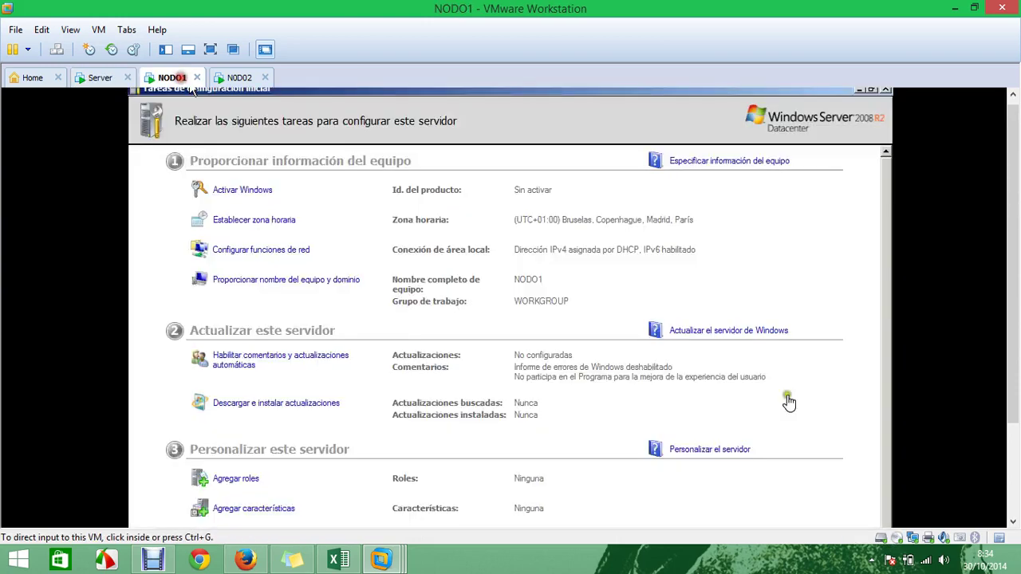
{"action": "left_click_drag", "start_coordinate": [1016, 411], "coordinate": [1015, 510]}
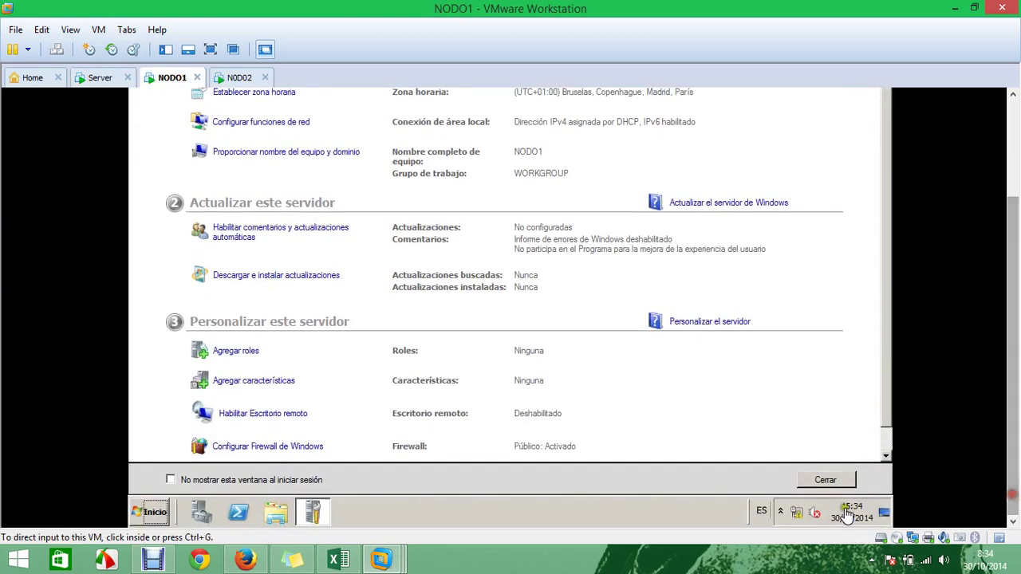
{"action": "left_click", "coordinate": [794, 507]}
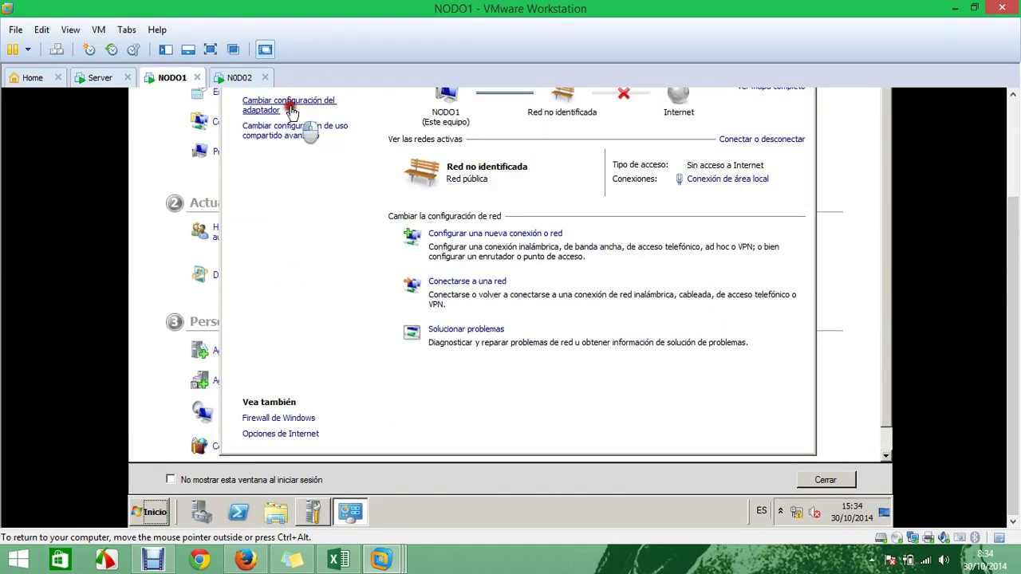
{"action": "left_click", "coordinate": [292, 102]}
{"action": "left_click", "coordinate": [303, 120]}
{"action": "right_click", "coordinate": [285, 98]}
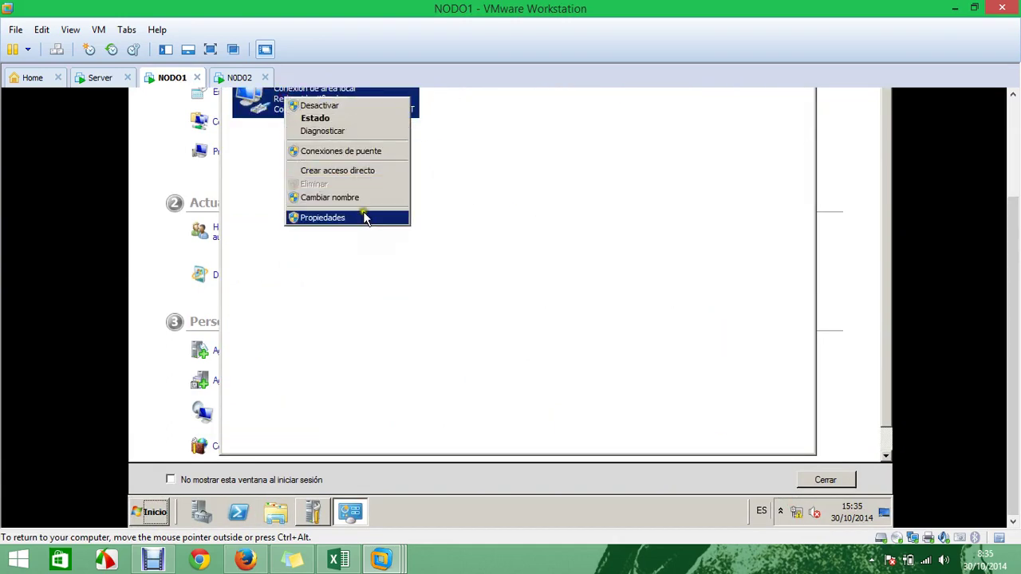
{"action": "left_click", "coordinate": [360, 217]}
{"action": "left_click_drag", "start_coordinate": [1013, 309], "coordinate": [1009, 247]}
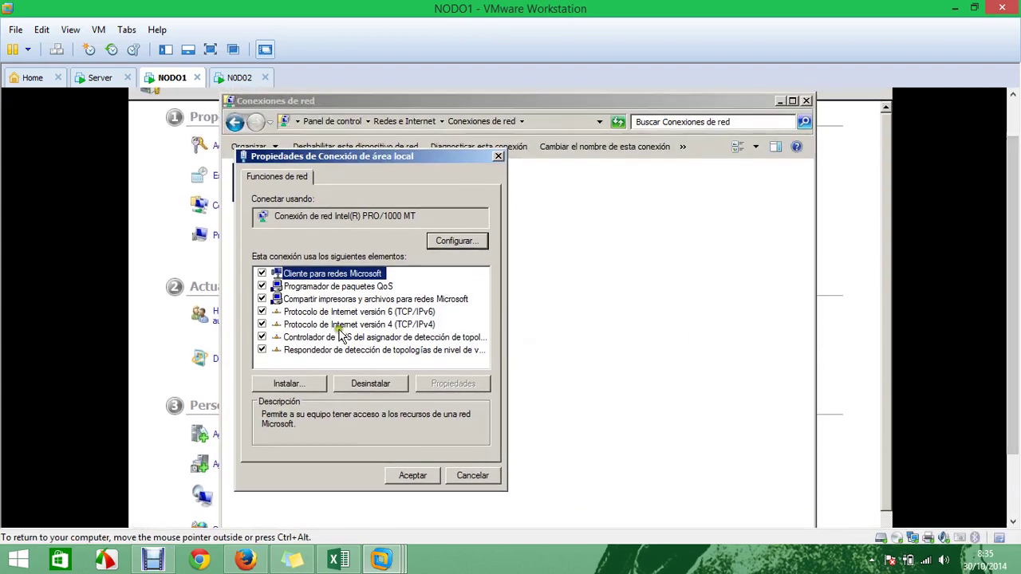
- Disable IPv6 and set IPv4 to 192.168.1.10, 255.255.255.0, gateway 192.168.1.1, DNS 192.168.1.254
{"action": "left_click", "coordinate": [262, 311]}
{"action": "left_click", "coordinate": [315, 324]}
{"action": "double_click", "coordinate": [315, 324]}
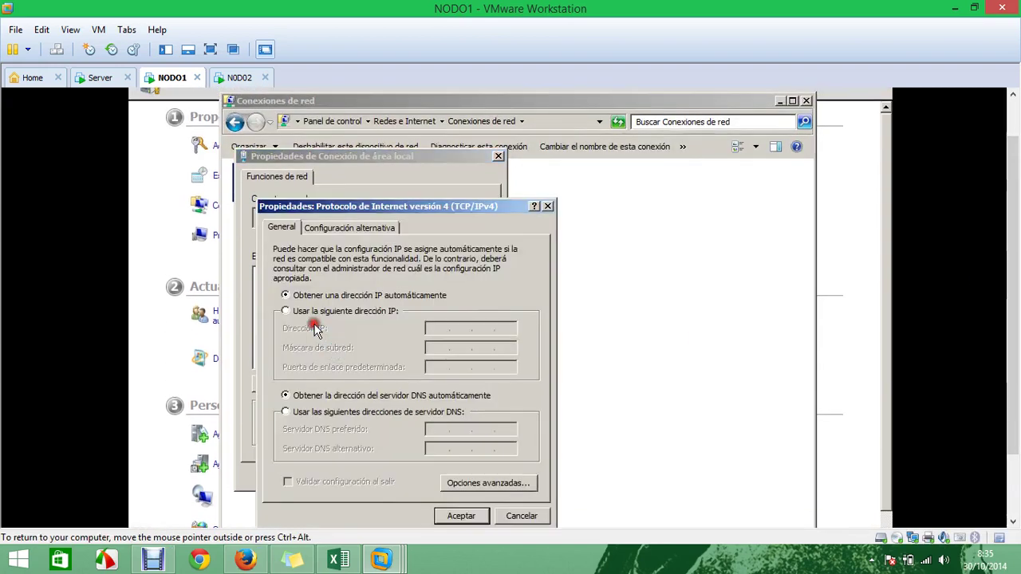
{"action": "left_click", "coordinate": [318, 311]}
{"action": "type", "text": "1"}
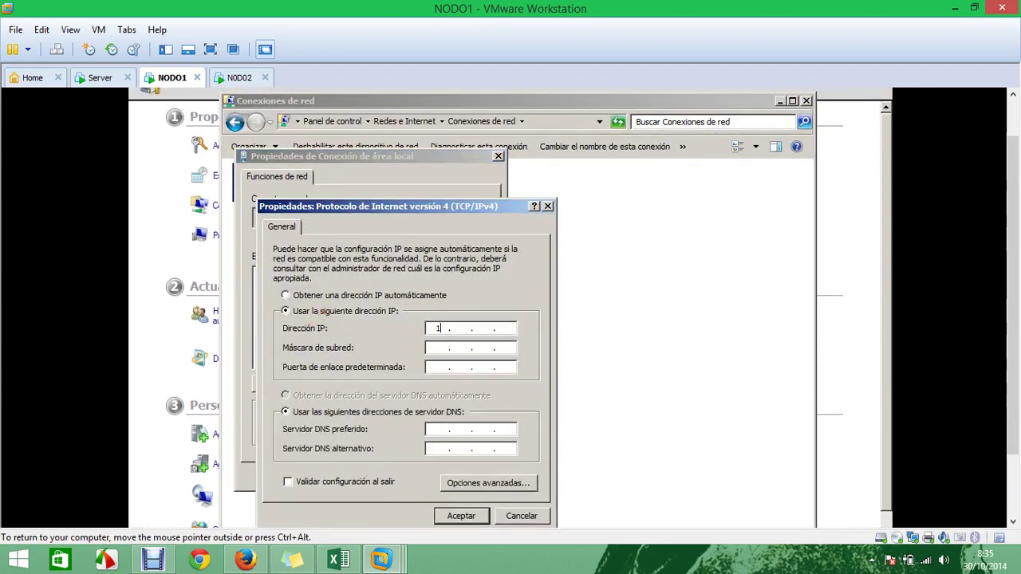
{"action": "type", "text": "92.168."}
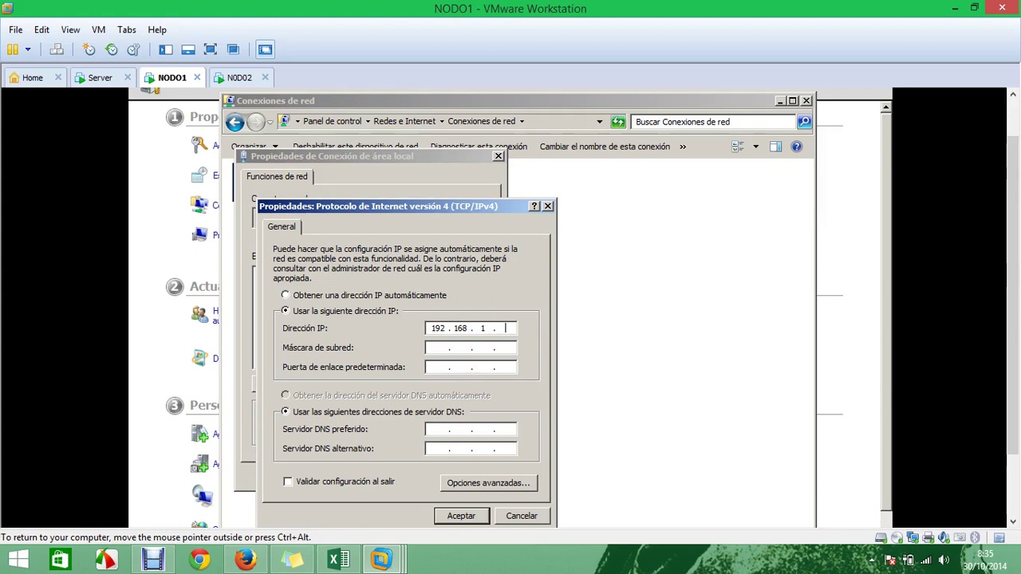
{"action": "left_click", "coordinate": [437, 344]}
{"action": "left_click", "coordinate": [444, 369]}
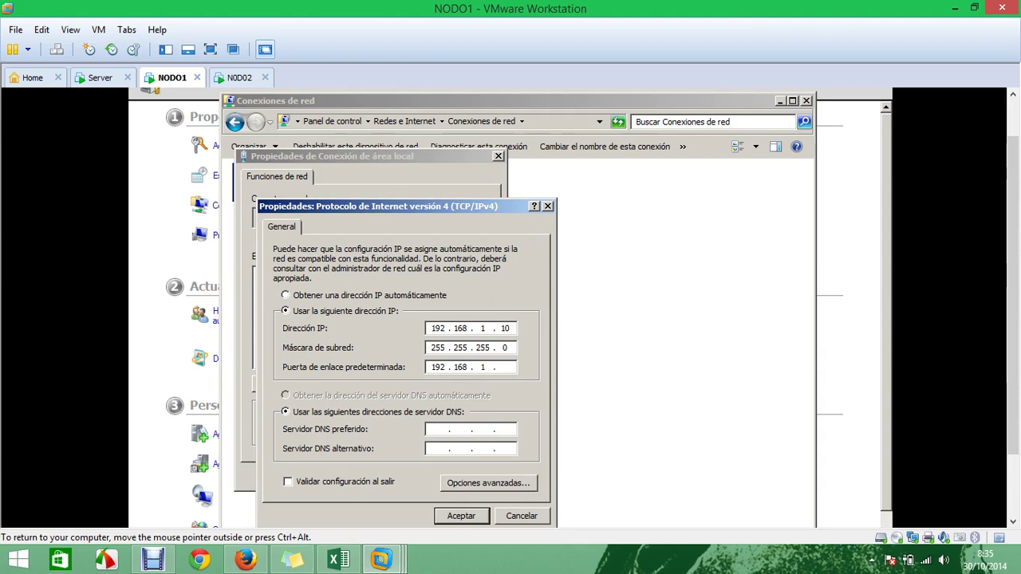
{"action": "left_click", "coordinate": [434, 429]}
{"action": "type", "text": "192 . 168 . 1 . 254"}
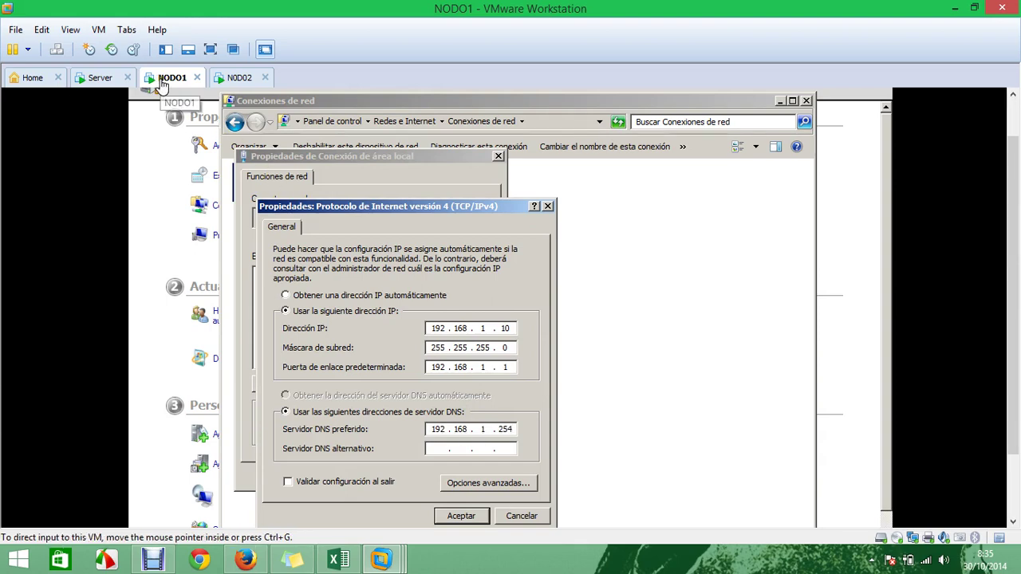
- Change the Server's Conexión de área local 2 IP to 192.168.1.200 and save it
{"action": "left_click", "coordinate": [101, 77]}
{"action": "right_click", "coordinate": [505, 193]}
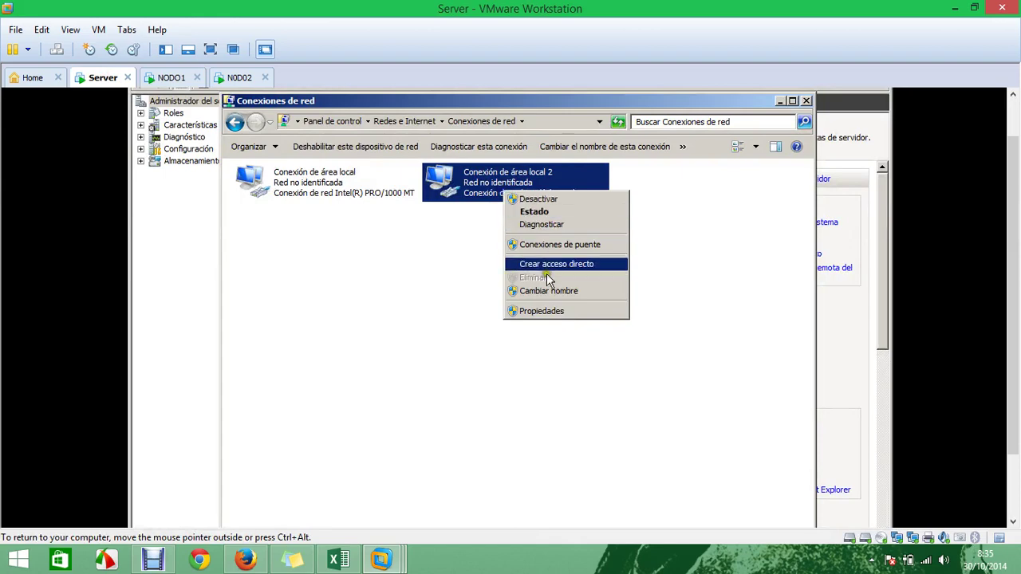
{"action": "left_click", "coordinate": [558, 311]}
{"action": "double_click", "coordinate": [413, 322]}
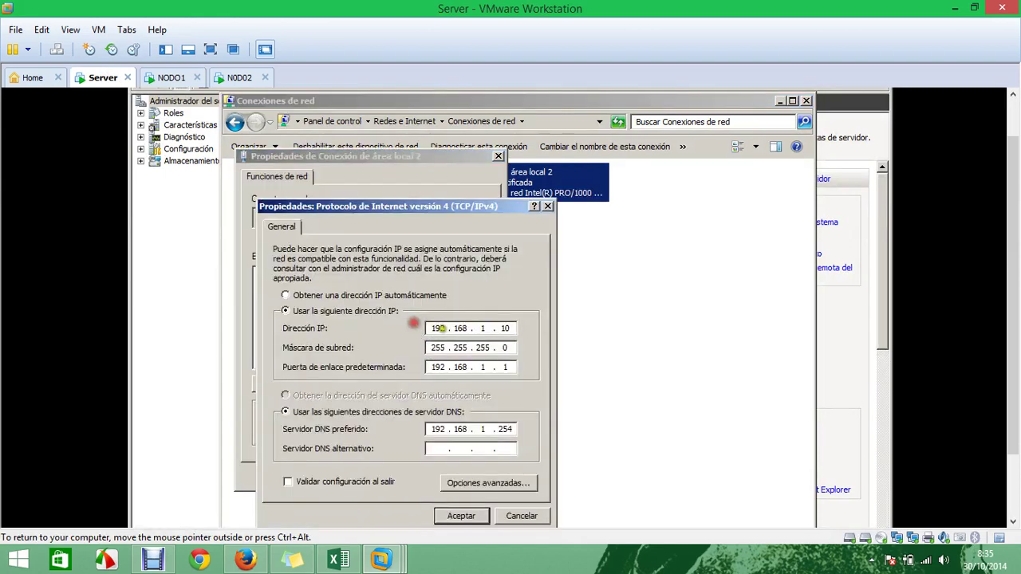
{"action": "double_click", "coordinate": [504, 327]}
{"action": "type", "text": "200"}
{"action": "left_click", "coordinate": [462, 516]}
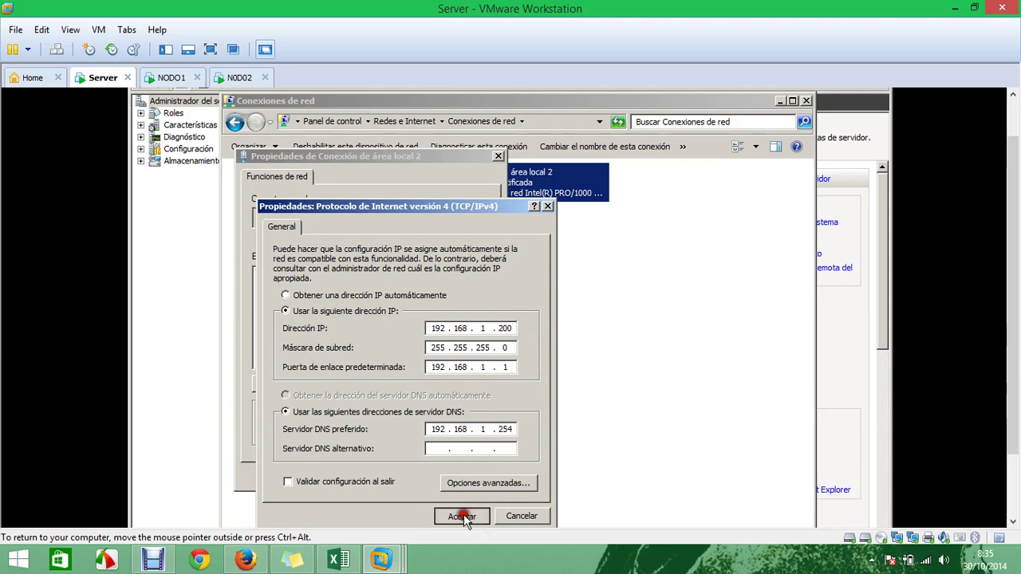
{"action": "left_click", "coordinate": [566, 378]}
{"action": "left_click", "coordinate": [411, 474]}
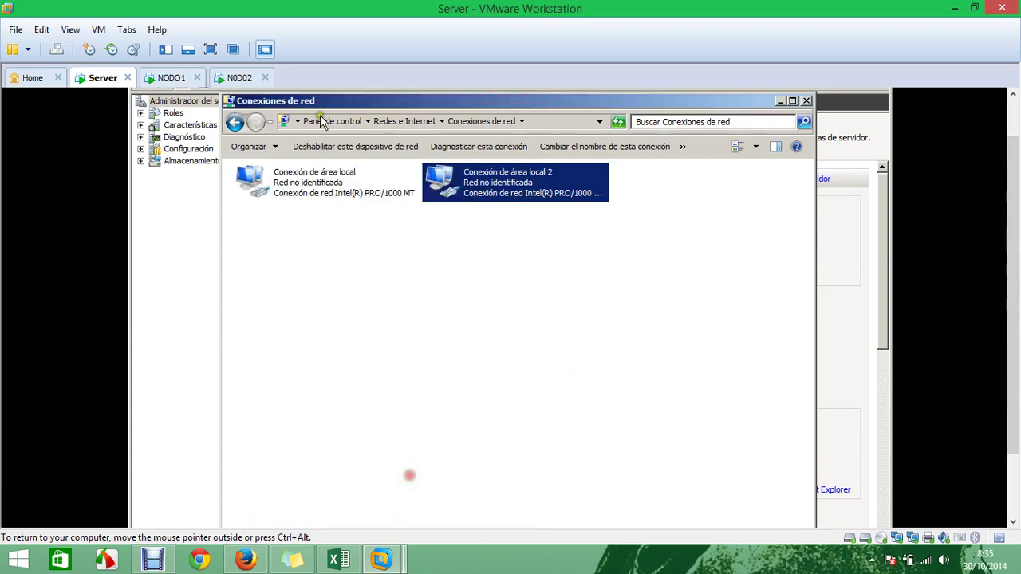
- Back on NODO1, accept the new IPv4 settings and connection properties
{"action": "left_click", "coordinate": [172, 77]}
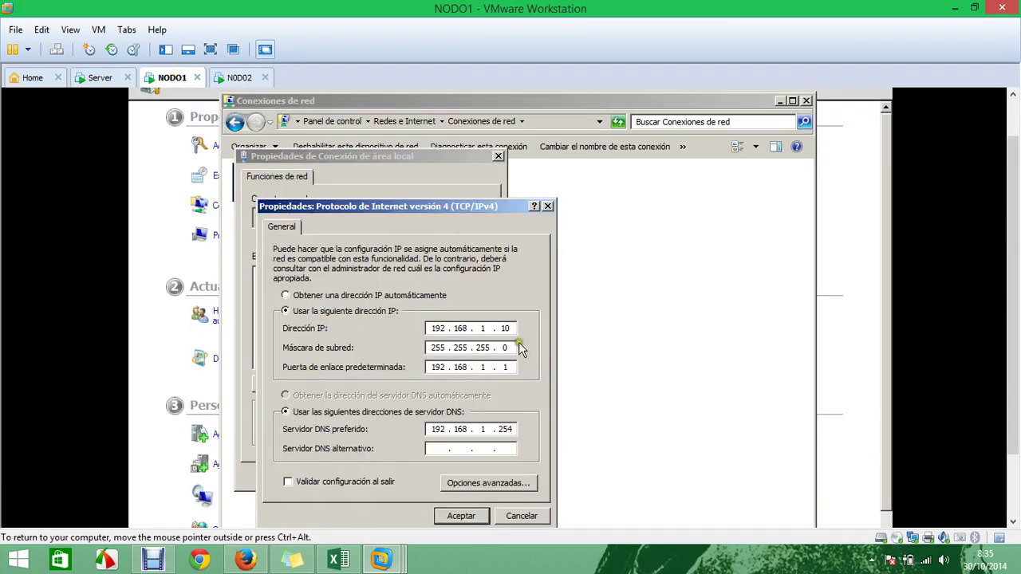
{"action": "left_click", "coordinate": [463, 517]}
{"action": "left_click", "coordinate": [412, 473]}
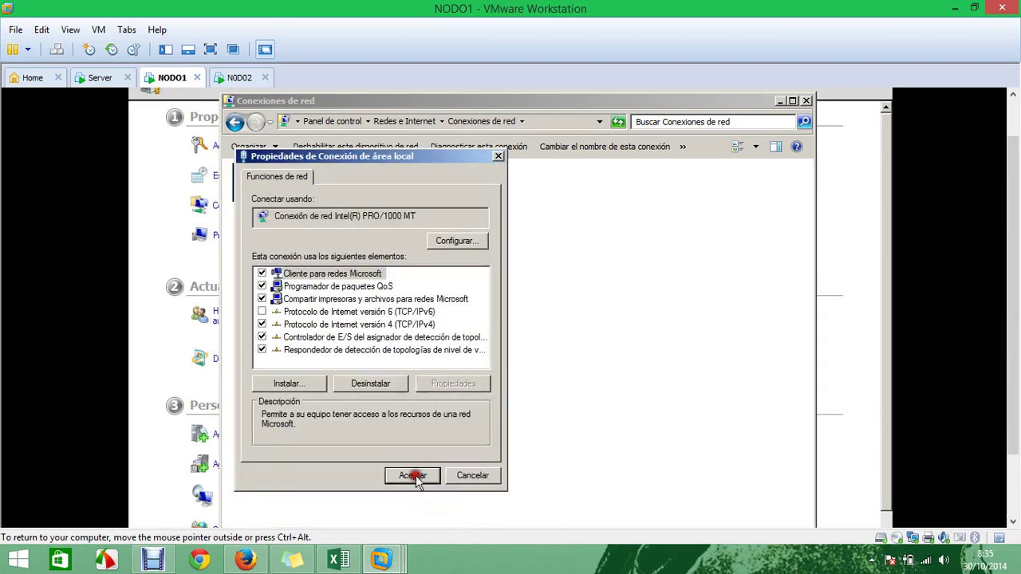
- On NODO2, open the Local Area Connection properties via Network and Sharing Center
{"action": "left_click", "coordinate": [226, 79]}
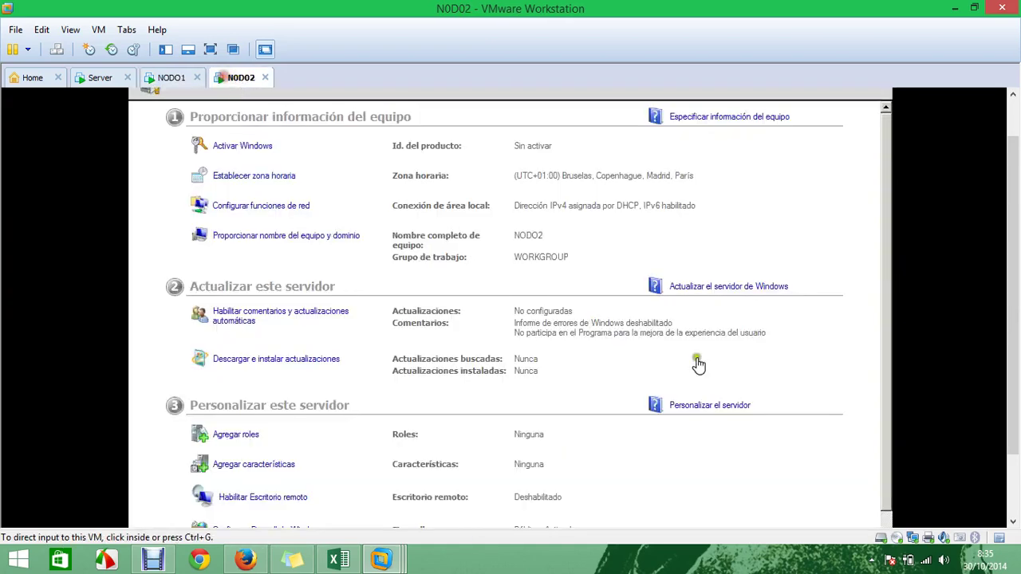
{"action": "left_click_drag", "start_coordinate": [1011, 417], "coordinate": [1009, 496]}
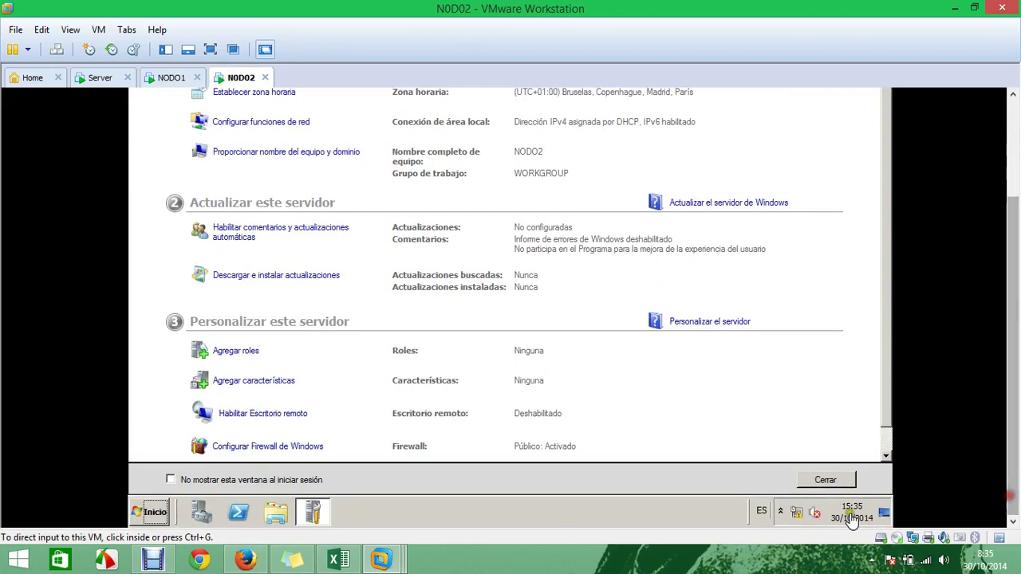
{"action": "right_click", "coordinate": [796, 513]}
{"action": "left_click", "coordinate": [795, 502]}
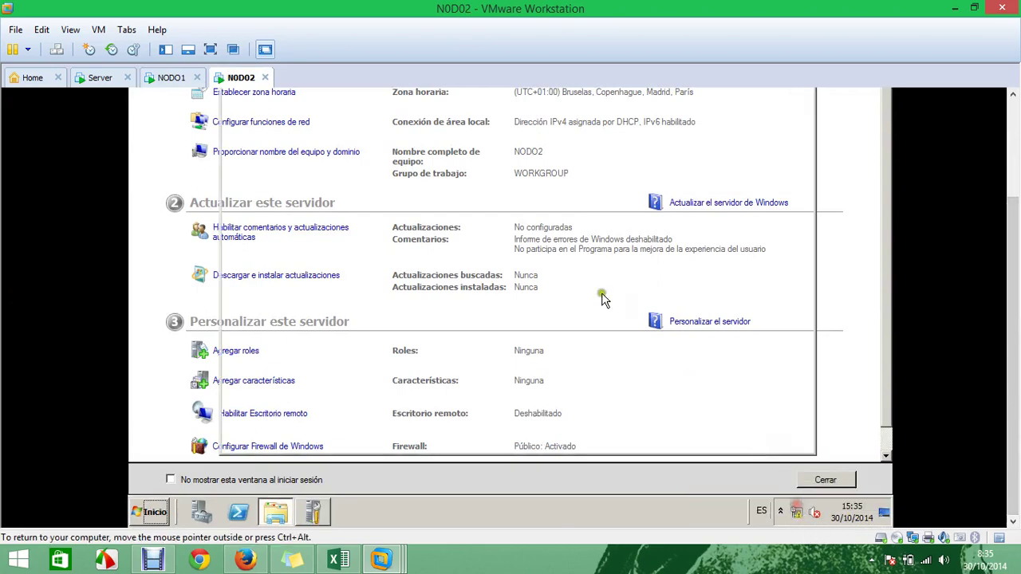
{"action": "left_click", "coordinate": [263, 102]}
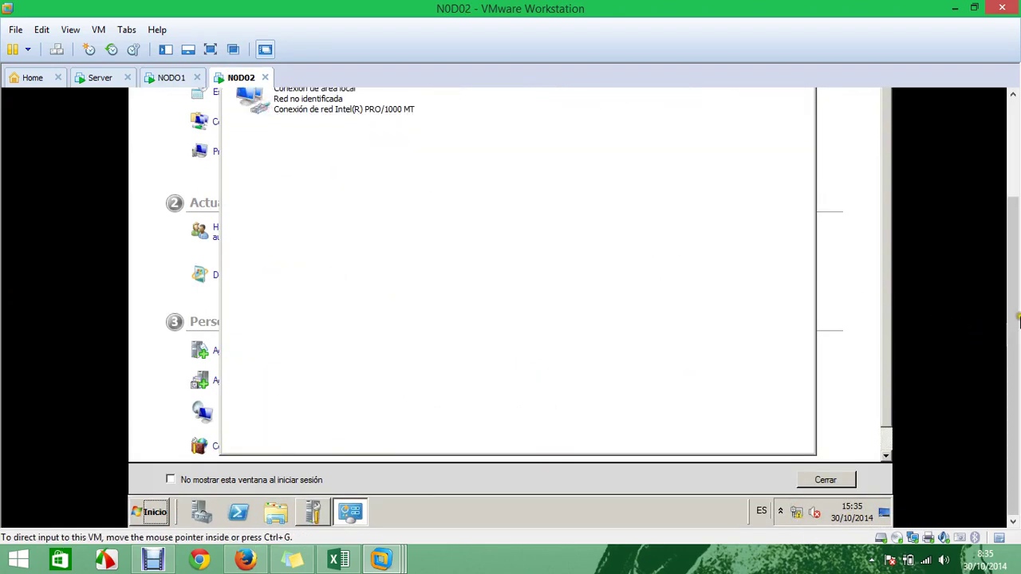
{"action": "left_click_drag", "start_coordinate": [1014, 319], "coordinate": [1015, 236]}
{"action": "right_click", "coordinate": [323, 221]}
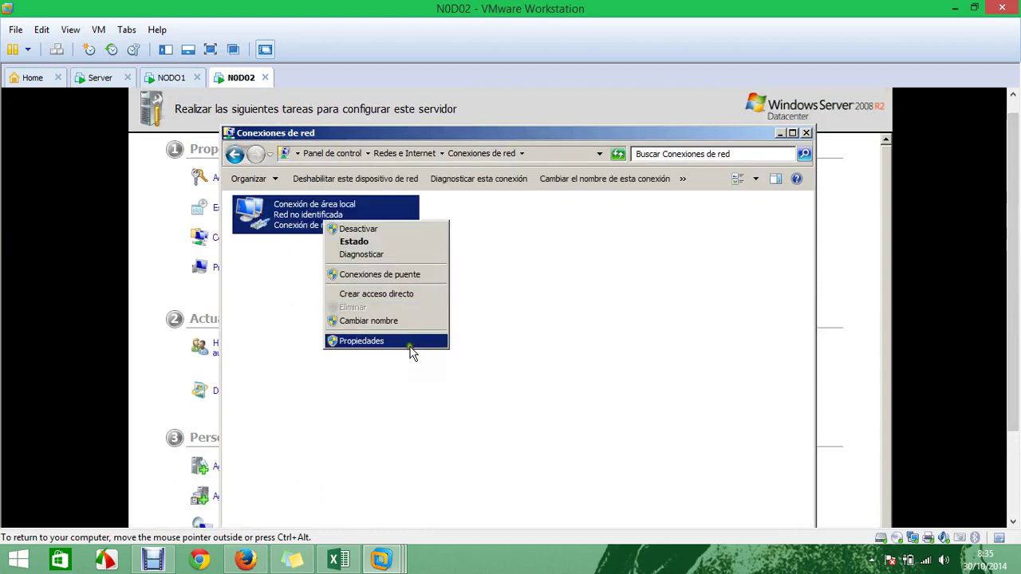
{"action": "left_click", "coordinate": [405, 341]}
- Disable IPv6, set IPv4 to 192.168.1.11/255.255.255.0 with gateway 192.168.1.1, and save
{"action": "left_click", "coordinate": [264, 344]}
{"action": "double_click", "coordinate": [335, 357]}
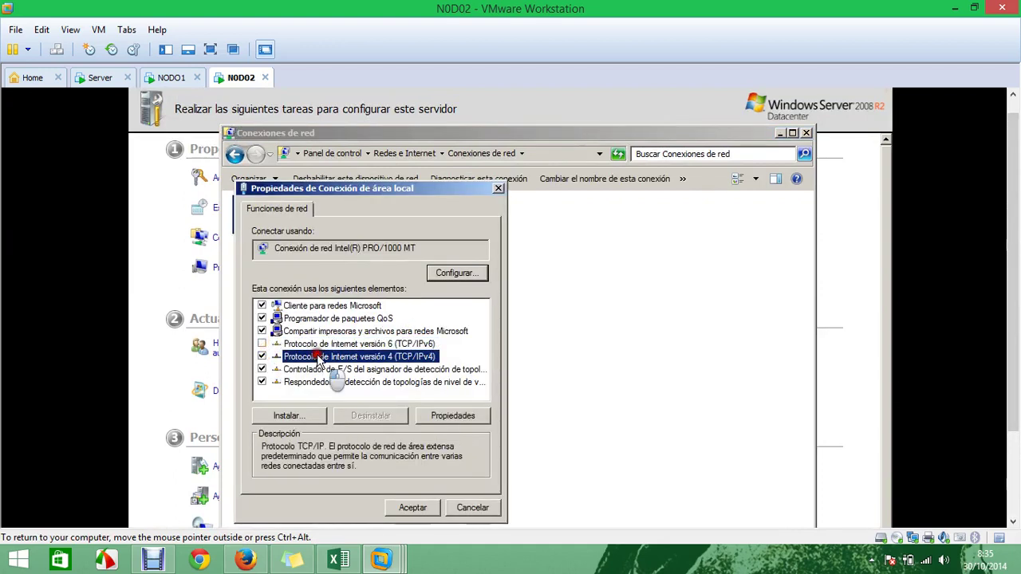
{"action": "left_click", "coordinate": [363, 343]}
{"action": "left_click", "coordinate": [438, 362]}
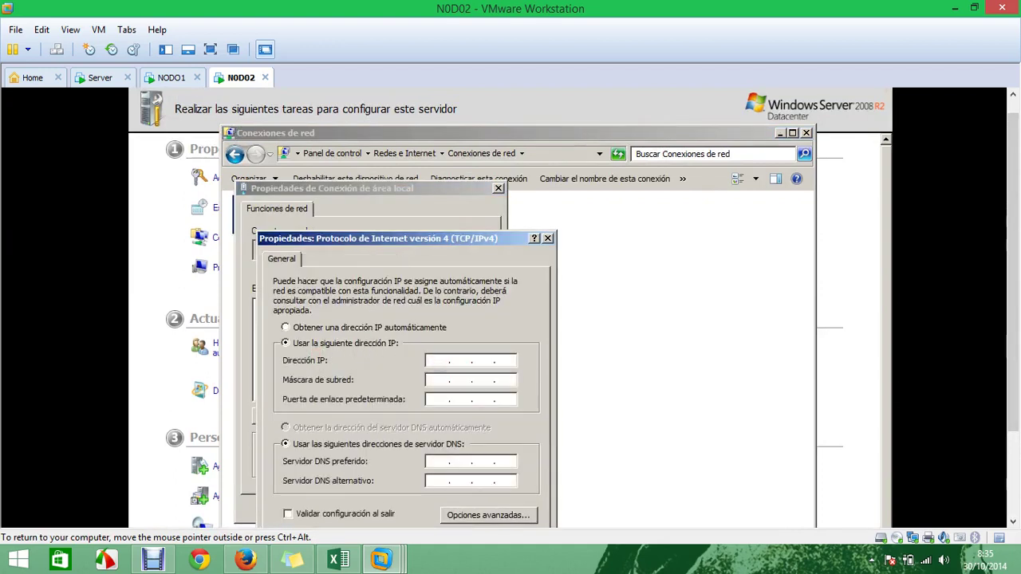
{"action": "type", "text": "192 . 168 . 1 . 11"}
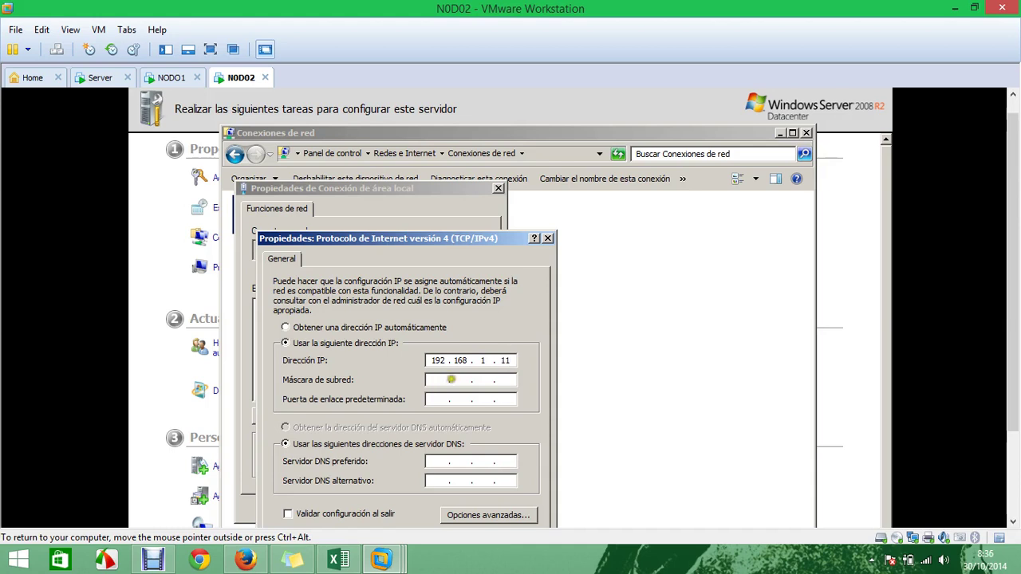
{"action": "left_click", "coordinate": [450, 380]}
{"action": "left_click", "coordinate": [436, 399]}
{"action": "type", "text": "1.1"}
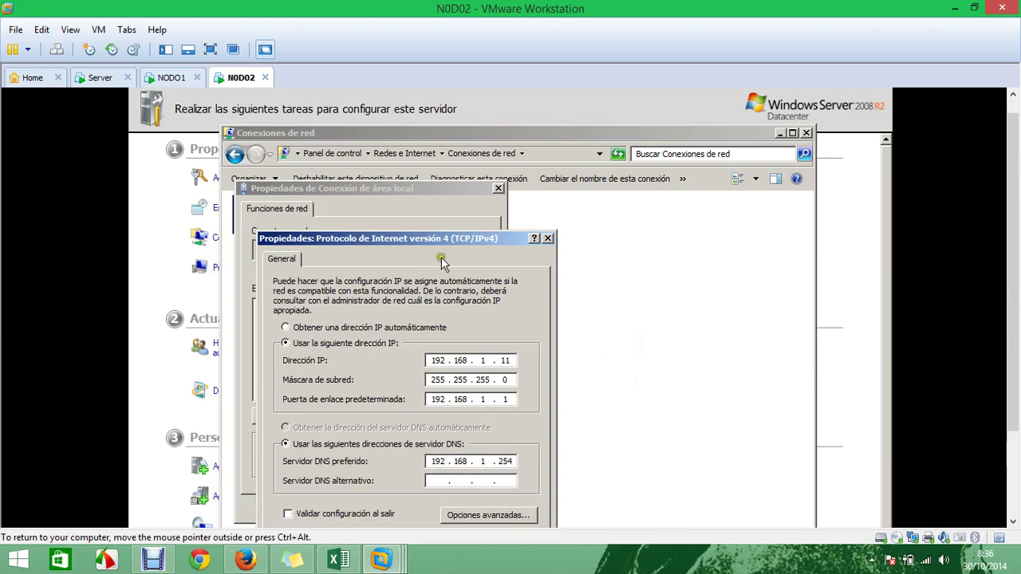
{"action": "left_click_drag", "start_coordinate": [446, 238], "coordinate": [456, 165]}
{"action": "left_click", "coordinate": [471, 476]}
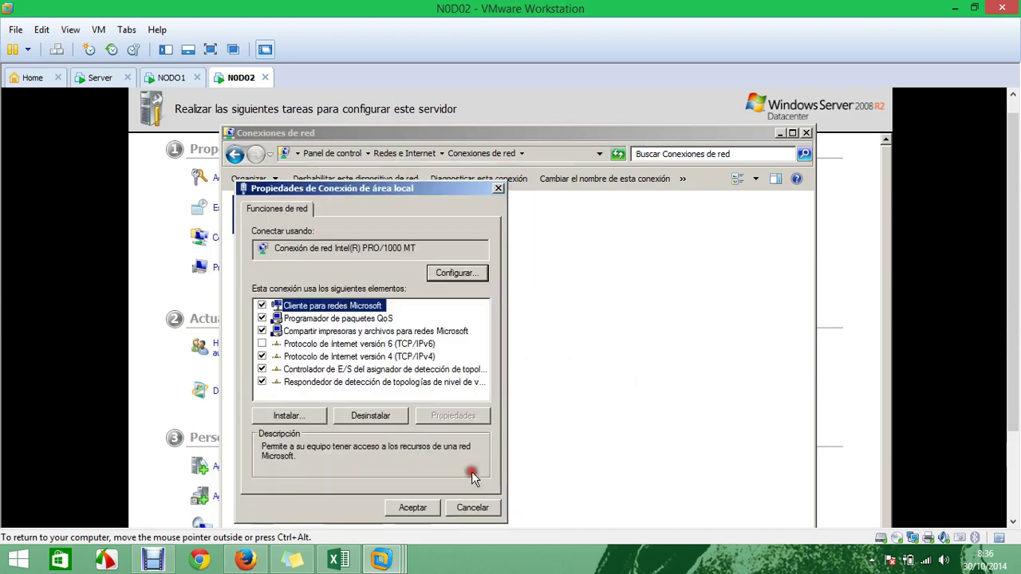
{"action": "left_click", "coordinate": [415, 507]}
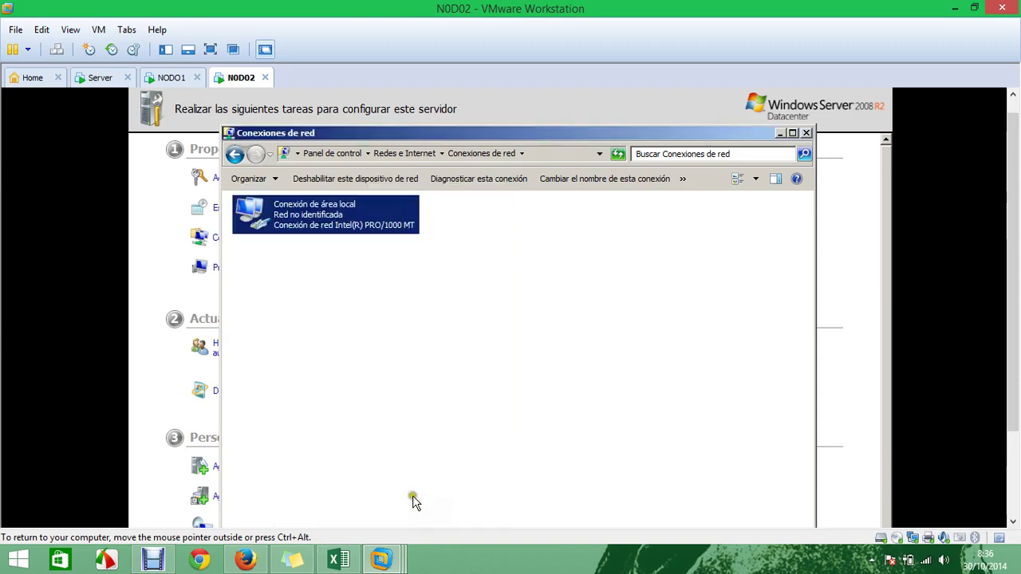
- On the Server VM, close Network Connections and Server Manager, then run dcpromo
{"action": "left_click", "coordinate": [93, 76]}
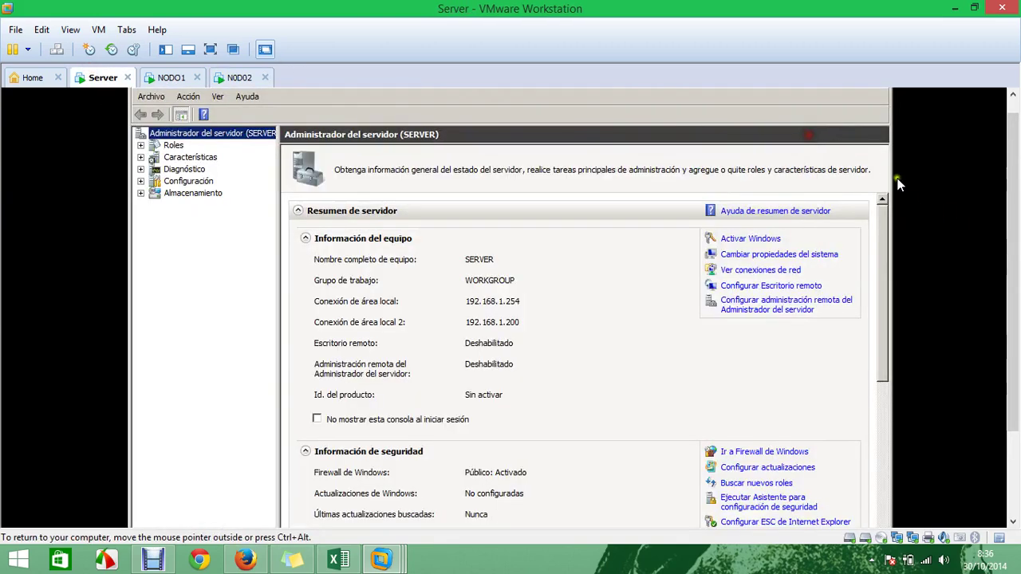
{"action": "left_click", "coordinate": [805, 132]}
{"action": "scroll", "coordinate": [1016, 208], "scroll_direction": "up", "scroll_amount": 1}
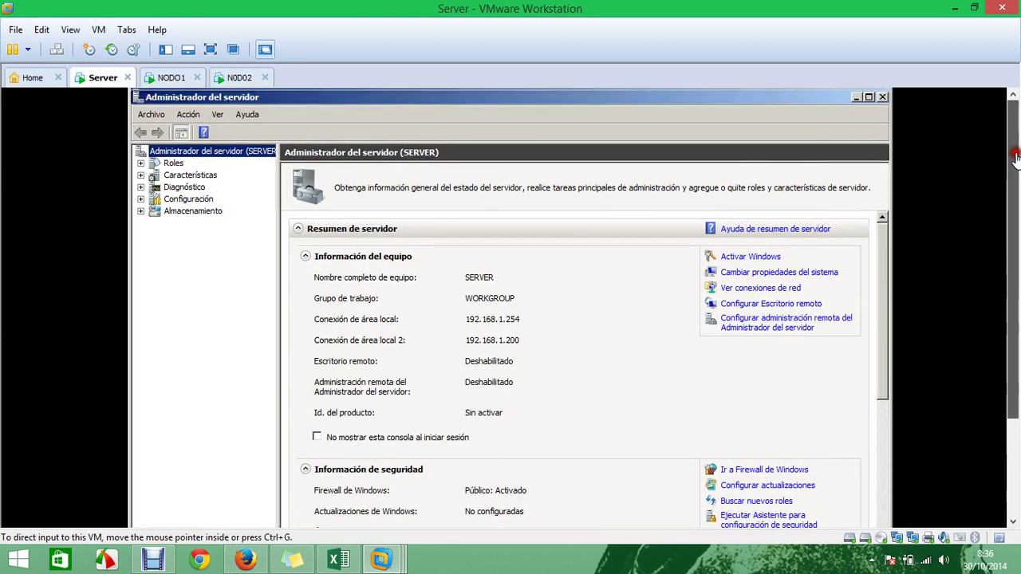
{"action": "left_click", "coordinate": [884, 100]}
{"action": "left_click_drag", "start_coordinate": [1017, 207], "coordinate": [980, 319]}
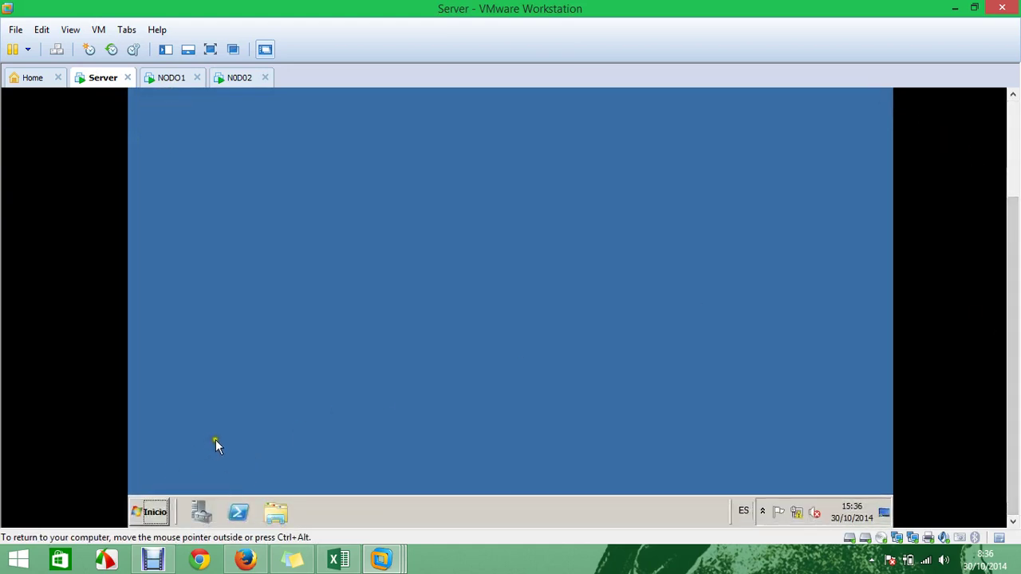
{"action": "key", "text": "super+r"}
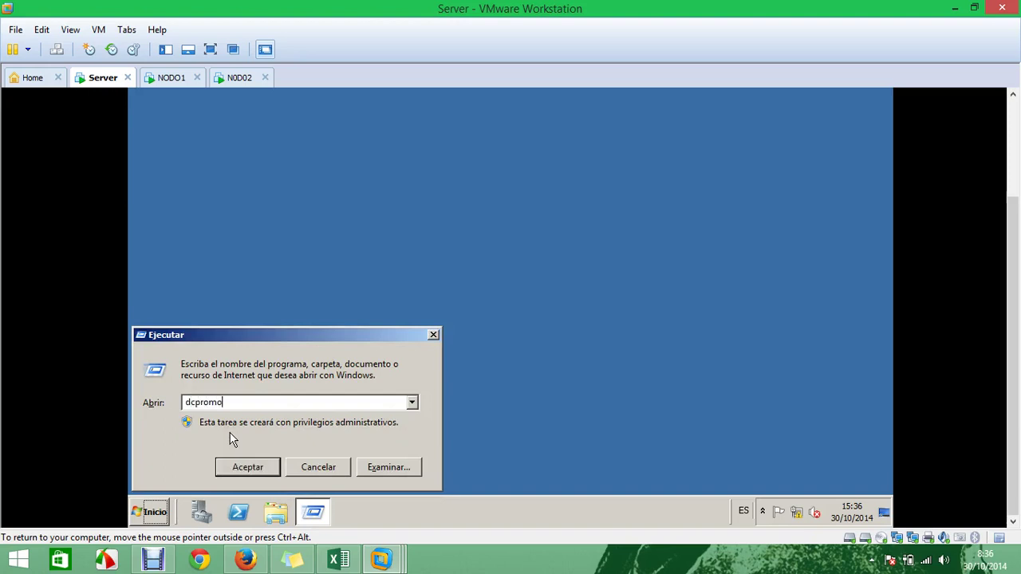
{"action": "key", "text": "Return"}
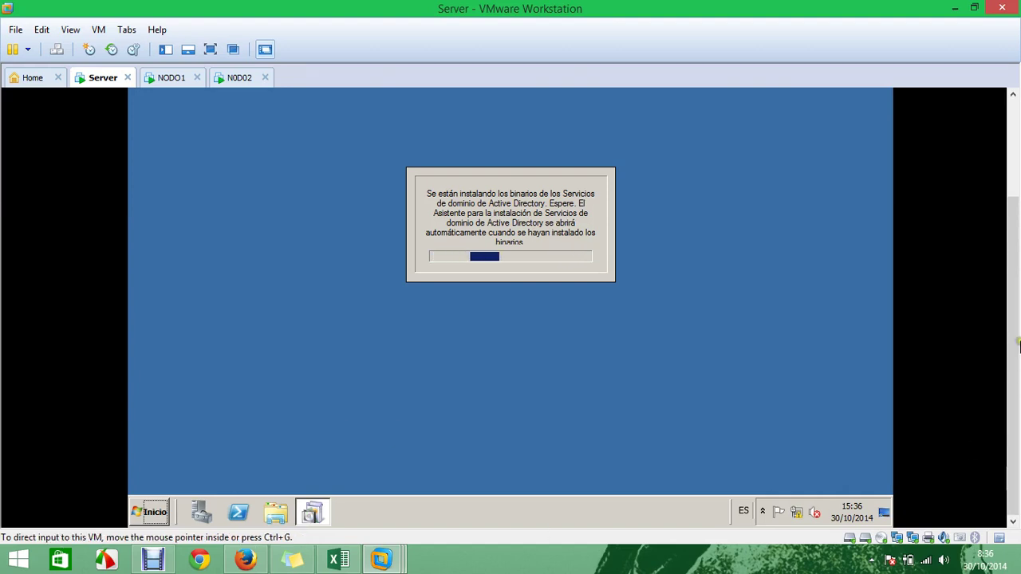
- Scroll the Server VM view while the AD DS binaries install
{"action": "left_click_drag", "start_coordinate": [1018, 345], "coordinate": [1017, 319]}
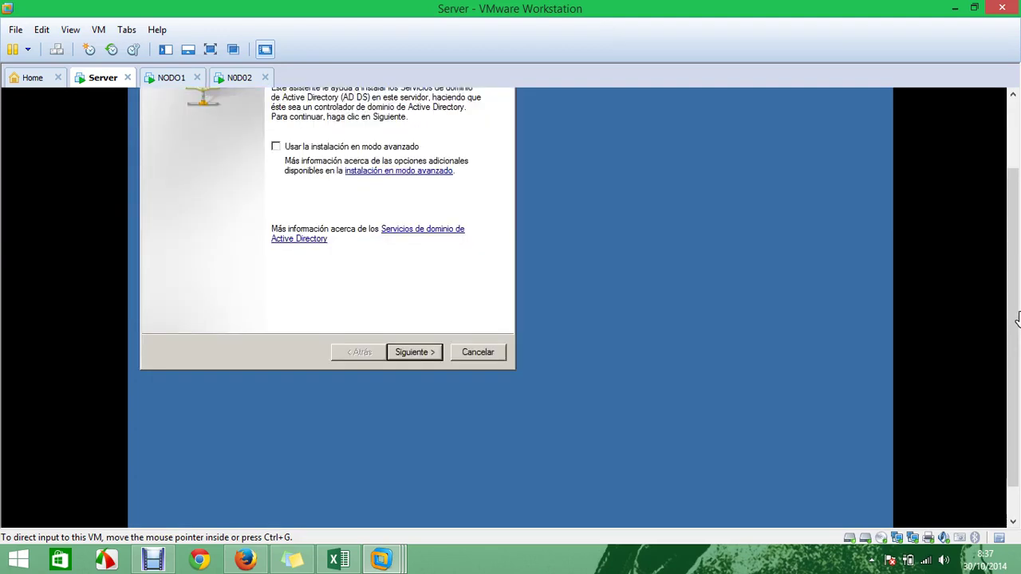
- In the AD DS wizard, create a new domain in a new forest named jcnet.net
{"action": "left_click_drag", "start_coordinate": [1017, 319], "coordinate": [1015, 207]}
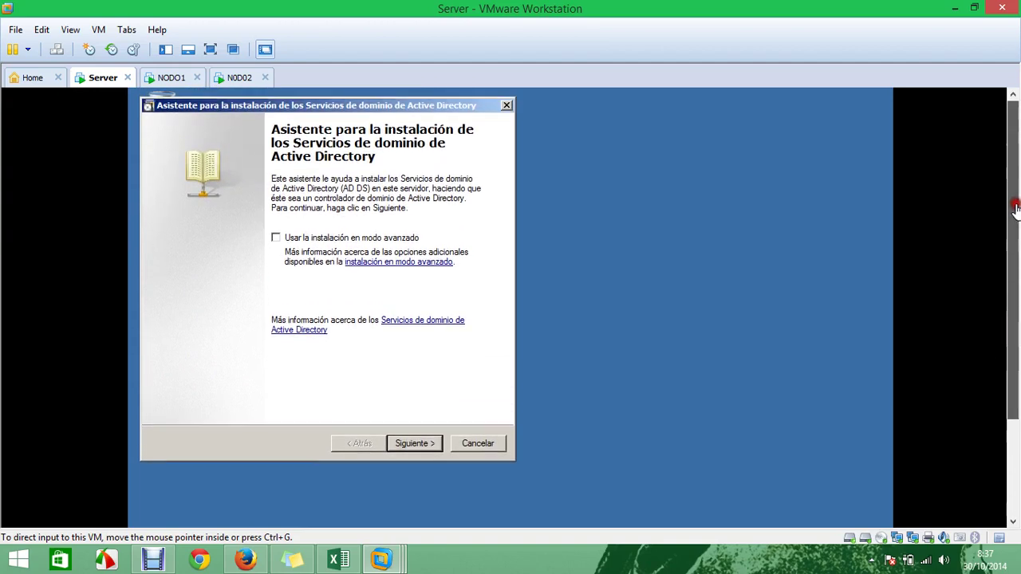
{"action": "left_click", "coordinate": [411, 443]}
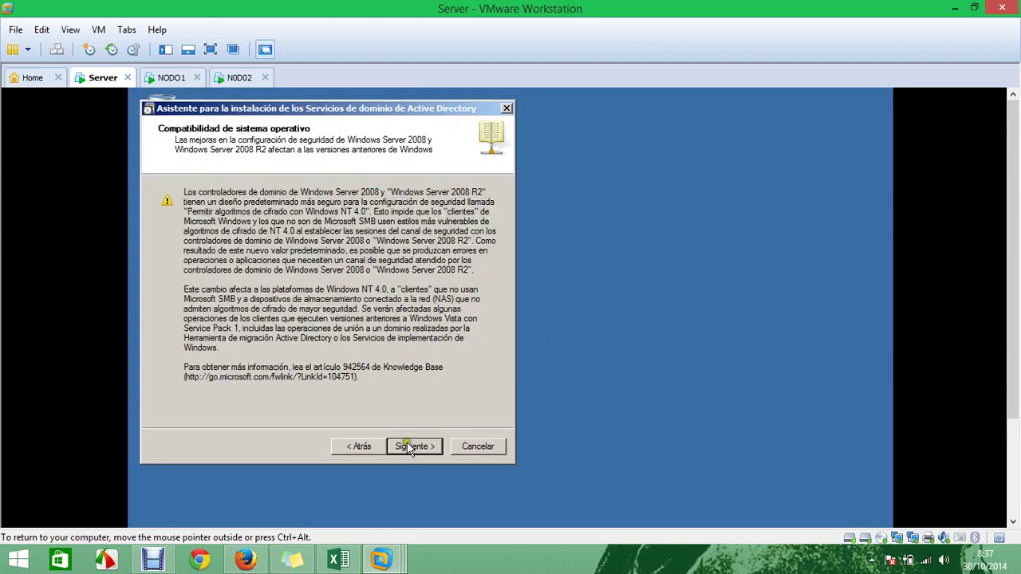
{"action": "left_click", "coordinate": [411, 446]}
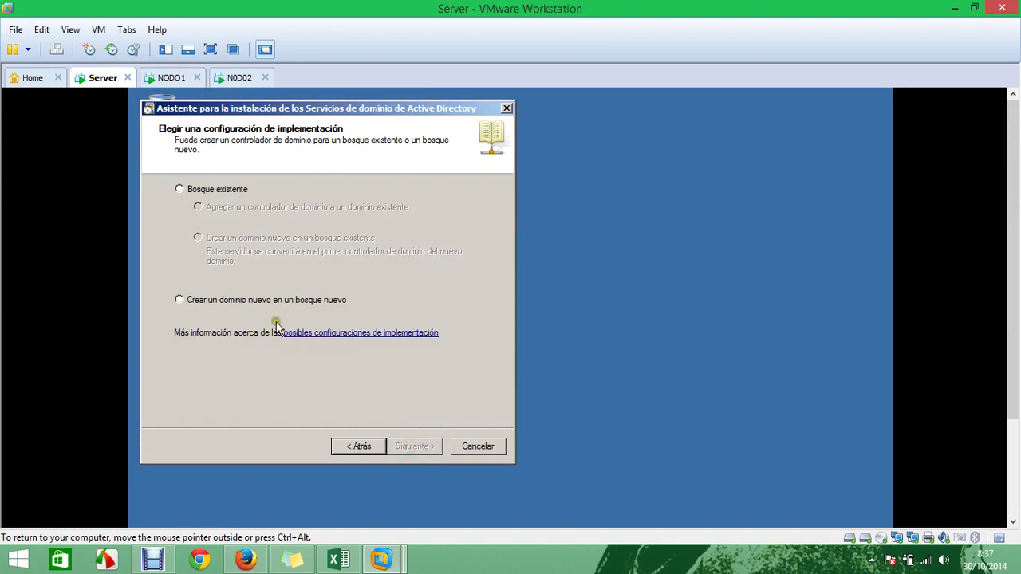
{"action": "left_click", "coordinate": [269, 300]}
{"action": "left_click", "coordinate": [425, 445]}
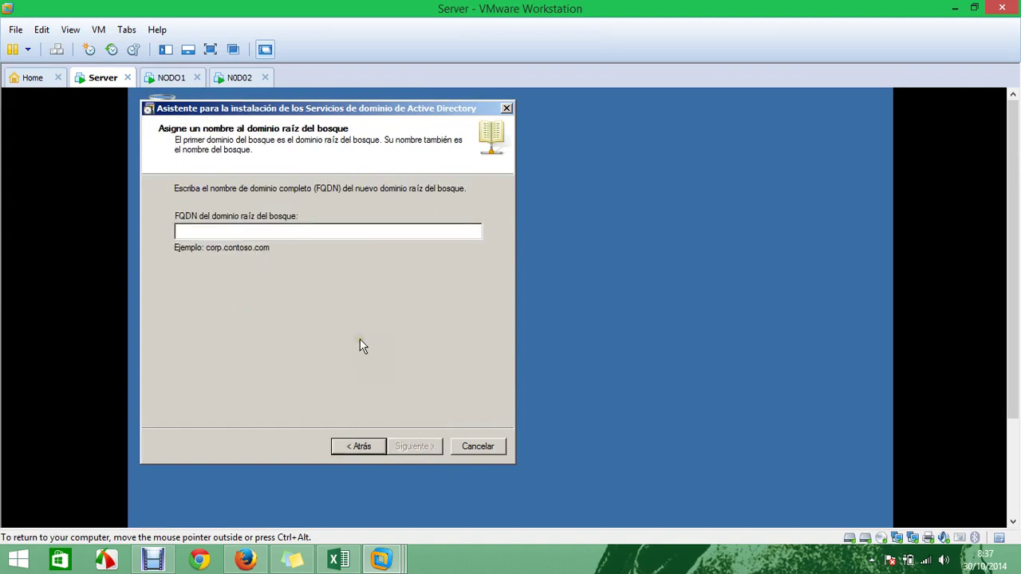
{"action": "type", "text": "jcnet"}
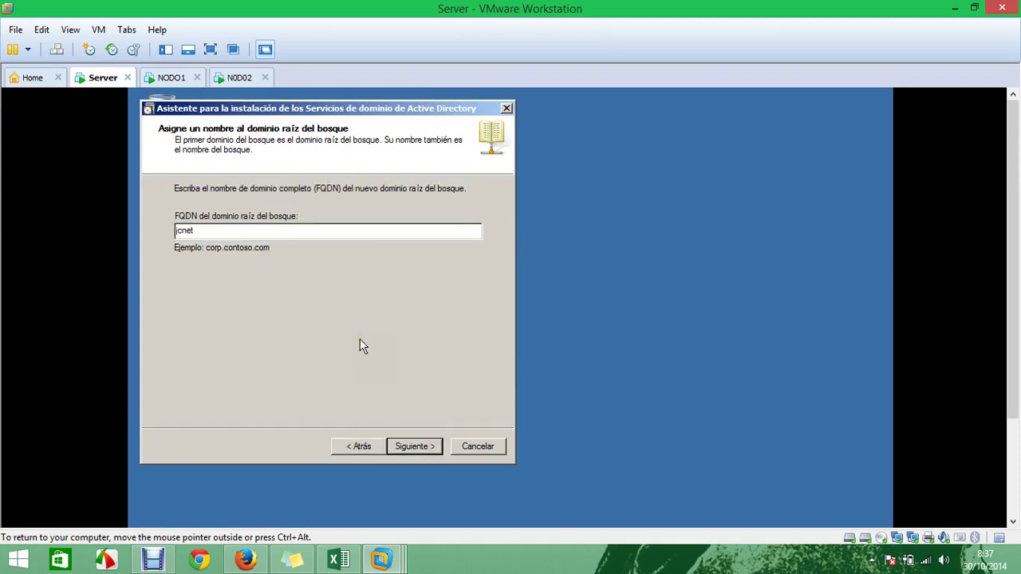
{"action": "type", "text": ".net"}
{"action": "left_click", "coordinate": [416, 444]}
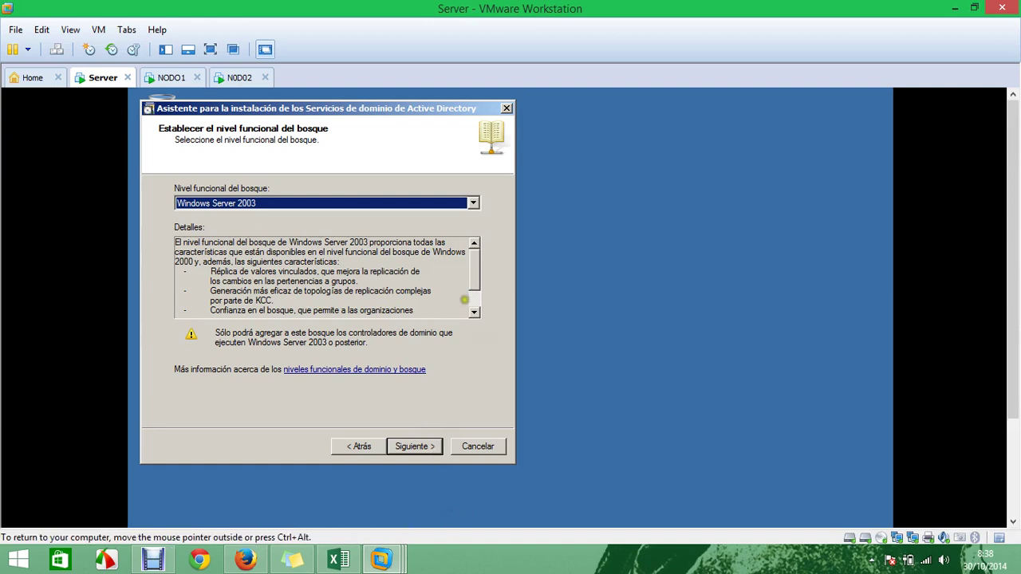
- Set forest level to Windows Server 2008 R2, keep DNS Server and default database folders
{"action": "left_click", "coordinate": [422, 203]}
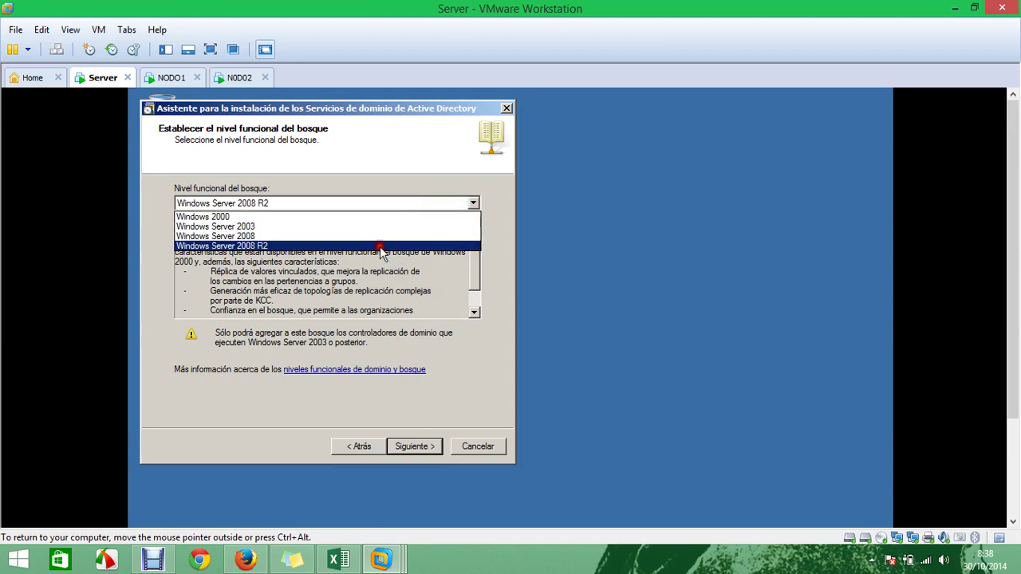
{"action": "left_click", "coordinate": [379, 247]}
{"action": "left_click", "coordinate": [420, 446]}
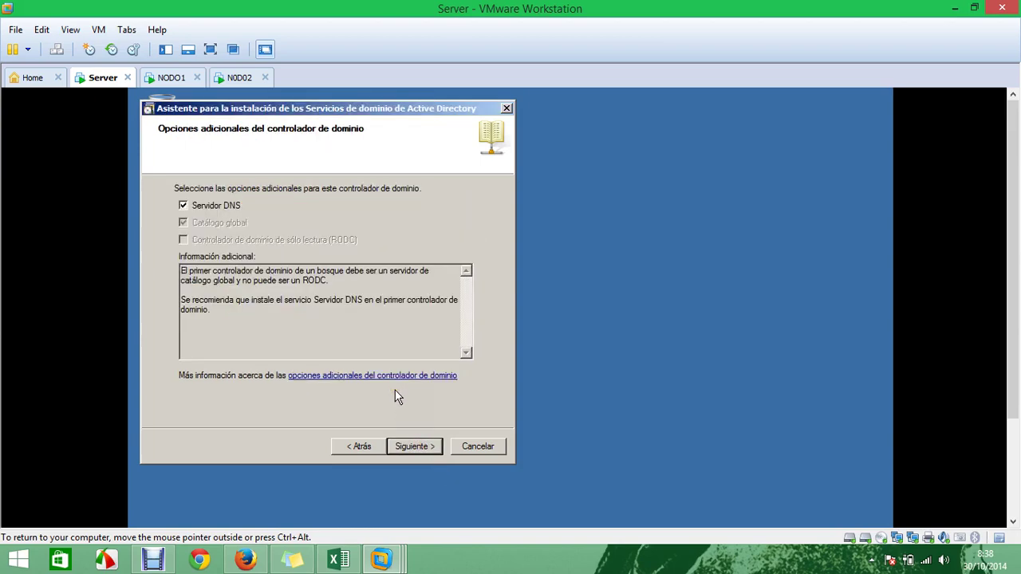
{"action": "left_click", "coordinate": [427, 449]}
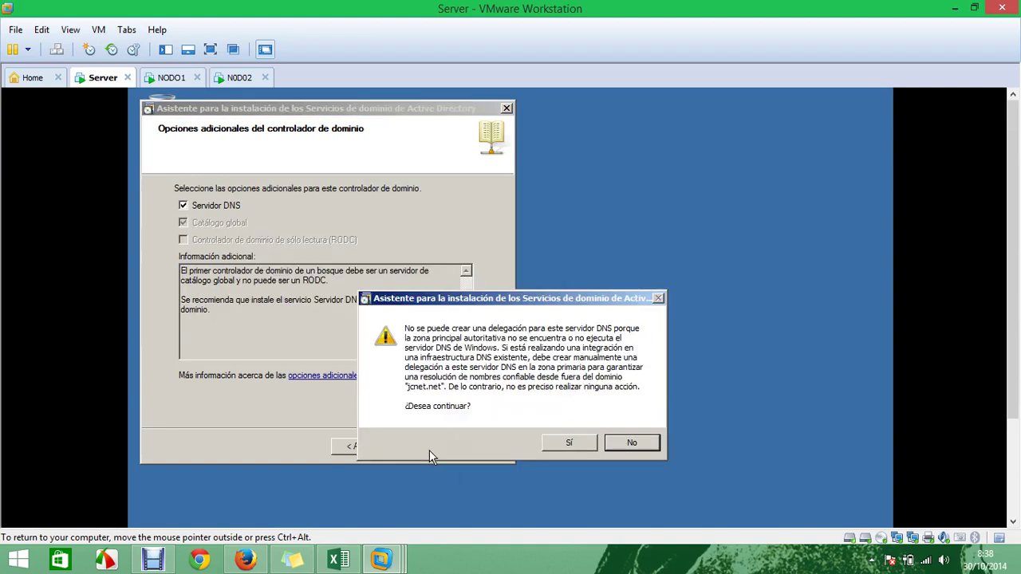
{"action": "left_click", "coordinate": [614, 444]}
{"action": "left_click", "coordinate": [433, 446]}
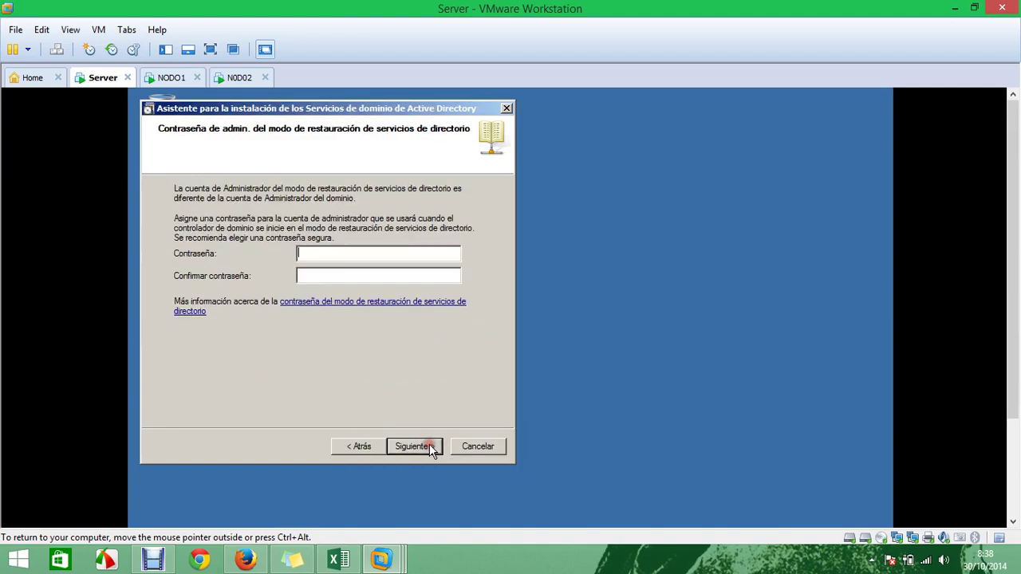
- Enter and confirm the restore-mode administrator password, then continue to the summary
{"action": "type", "text": "•"}
{"action": "key", "text": "Tab"}
{"action": "type", "text": "•••••••"}
{"action": "left_click", "coordinate": [338, 253]}
{"action": "key", "text": "BackSpace"}
{"action": "type", "text": "••••••••"}
{"action": "key", "text": "Tab"}
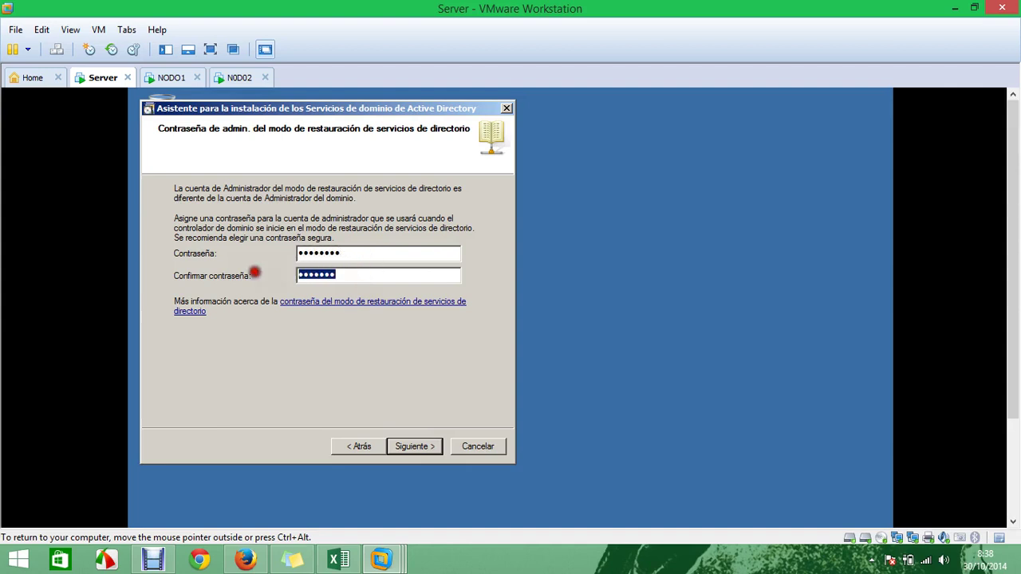
{"action": "type", "text": "•••••"}
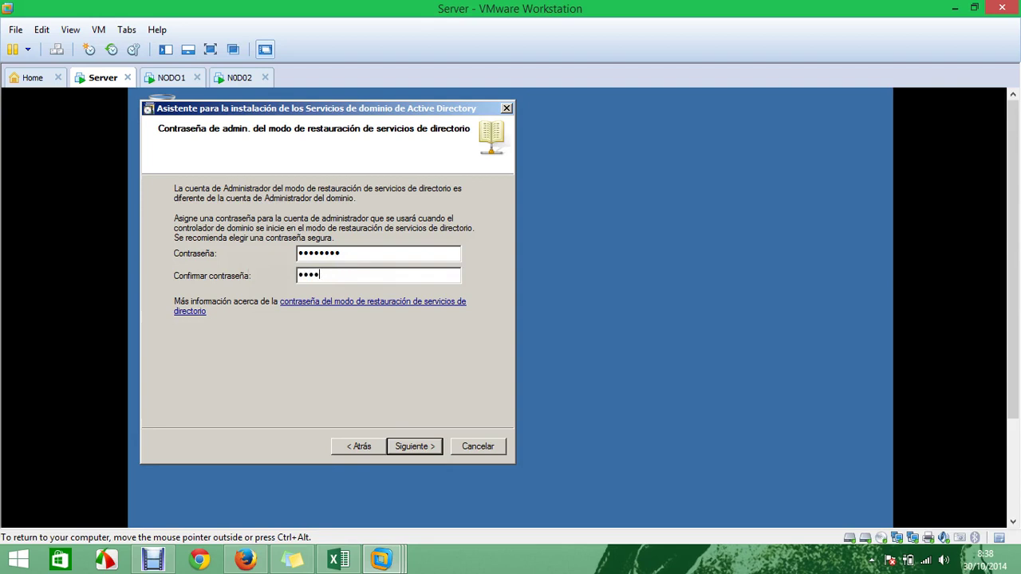
{"action": "type", "text": "•••"}
{"action": "left_click", "coordinate": [420, 445]}
- Start the Active Directory configuration for jcnet.net and let it finish
{"action": "left_click", "coordinate": [421, 447]}
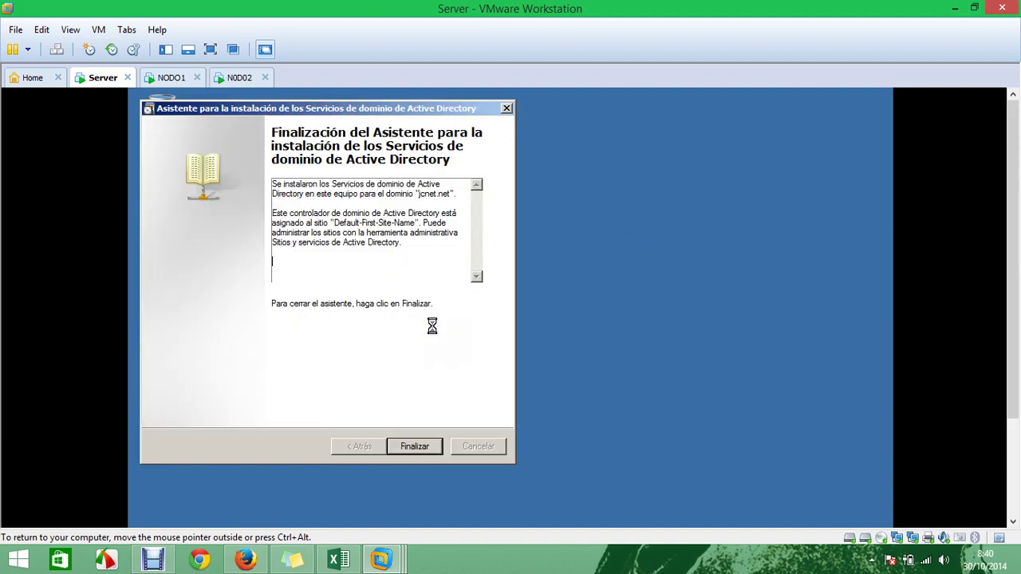
- Finish the AD DS wizard and restart the Server VM now
{"action": "left_click", "coordinate": [430, 446]}
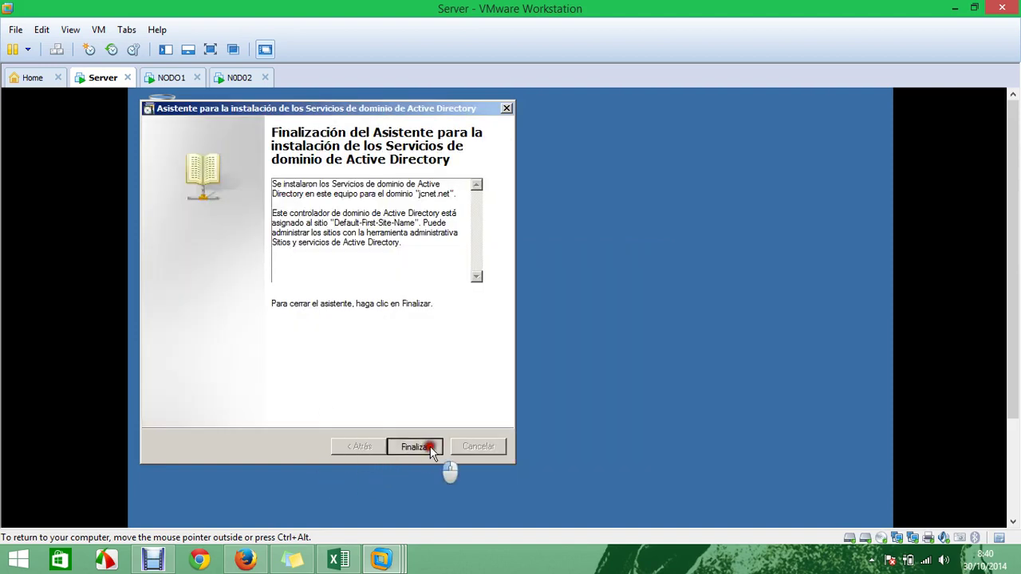
{"action": "left_click", "coordinate": [475, 395]}
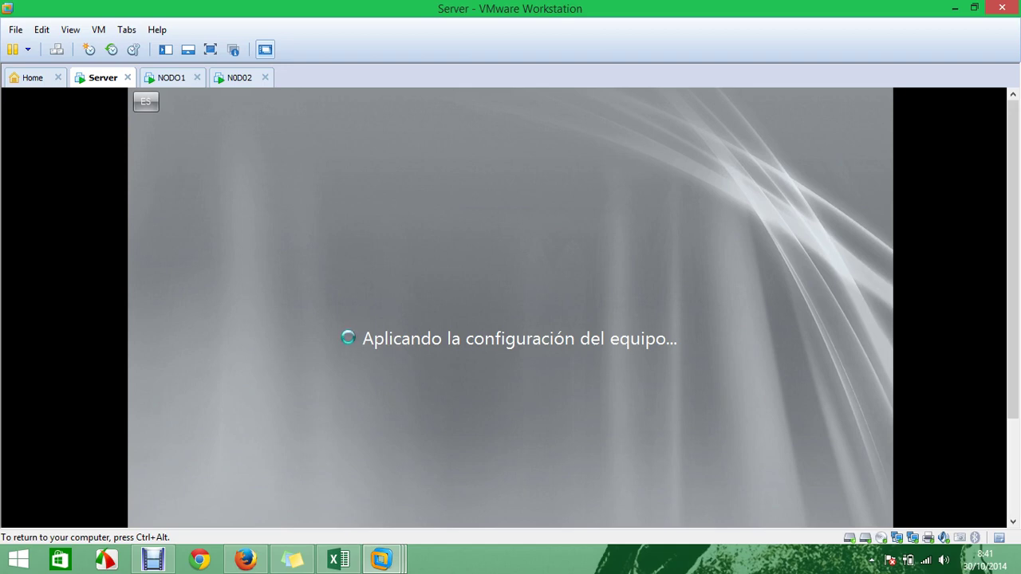
- Close the Network Connections and Initial Configuration Tasks windows on NODO1 and NODO2
{"action": "key", "text": "ctrl+alt"}
{"action": "left_click", "coordinate": [165, 80]}
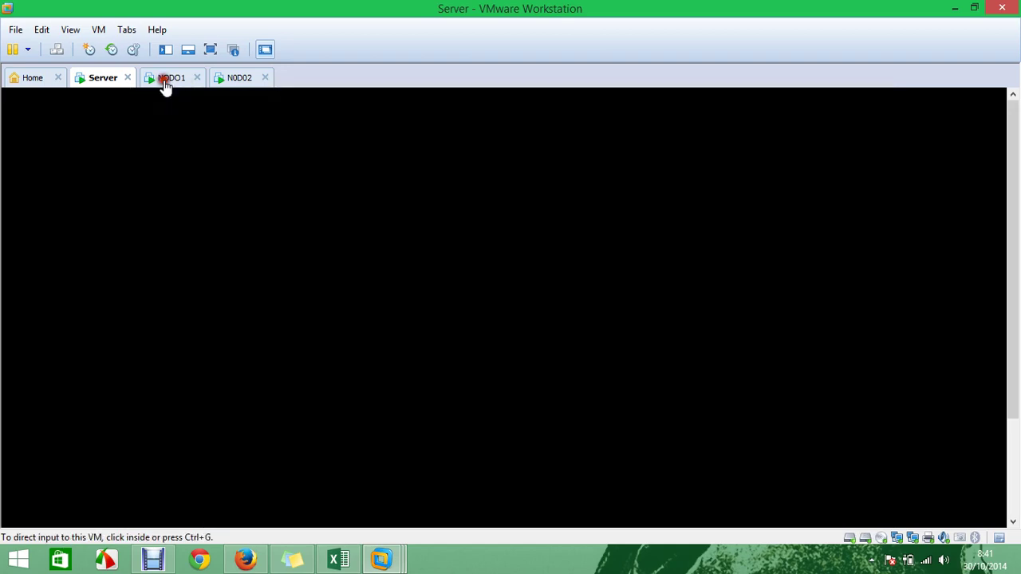
{"action": "left_click", "coordinate": [809, 153]}
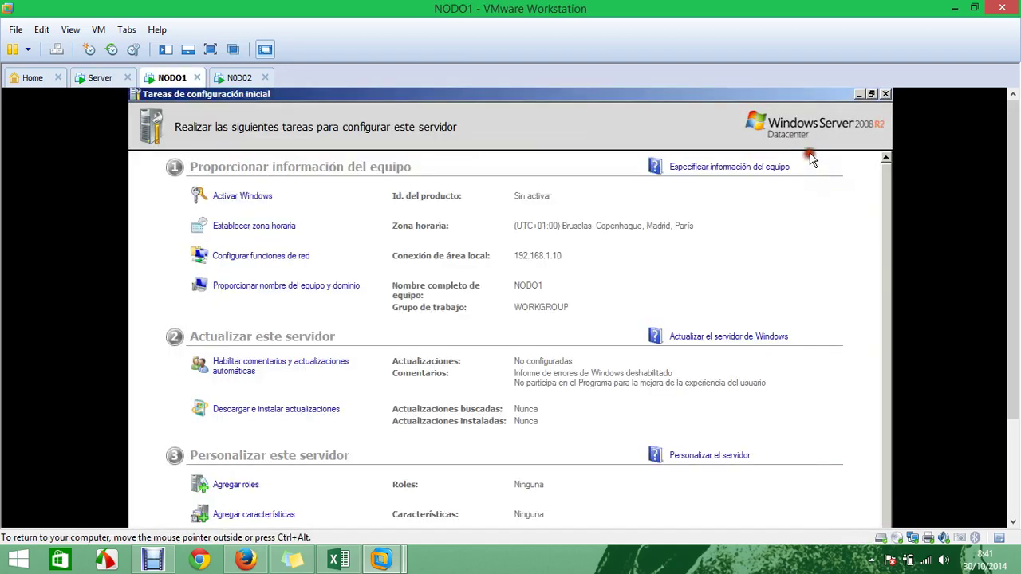
{"action": "left_click", "coordinate": [885, 96]}
{"action": "left_click", "coordinate": [241, 79]}
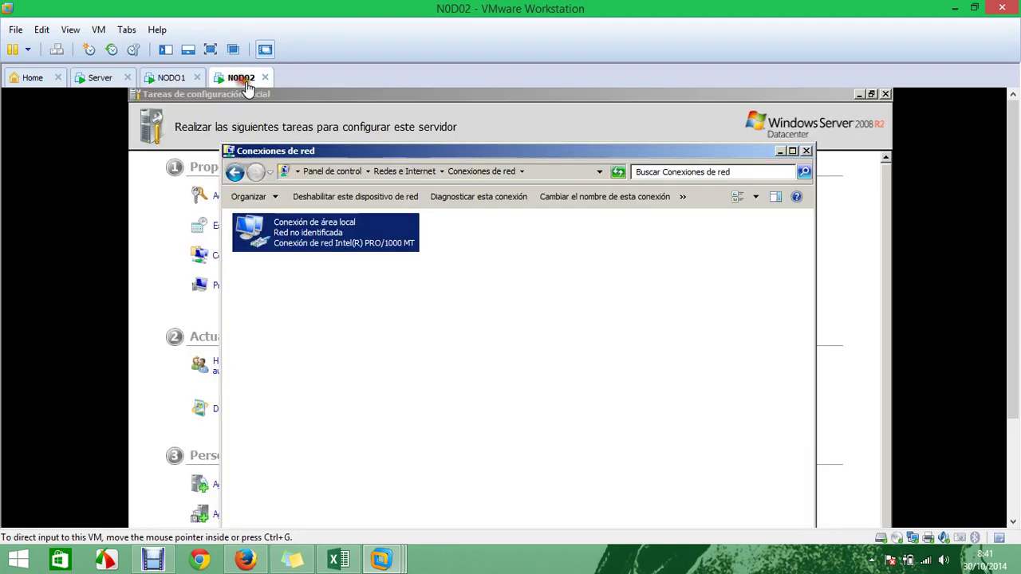
{"action": "left_click", "coordinate": [806, 151]}
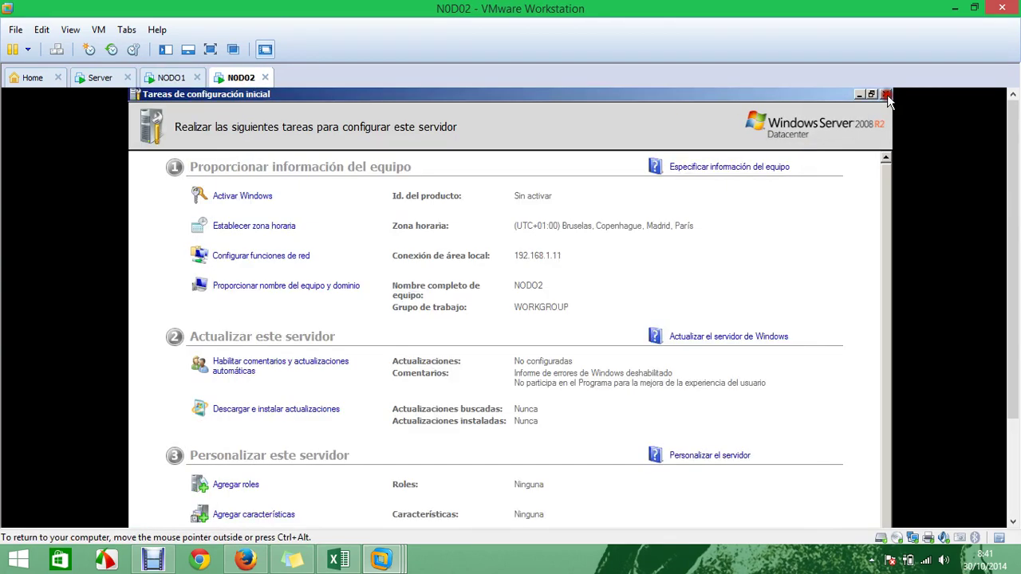
{"action": "left_click", "coordinate": [886, 95]}
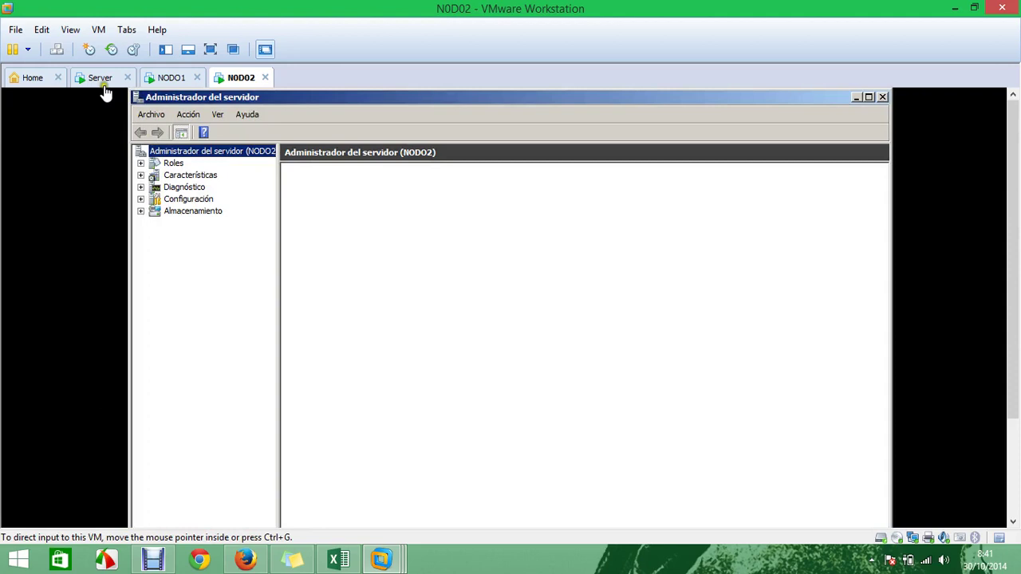
- Switch to the Server VM, still applying its computer configuration after restart, and focus its console
{"action": "left_click", "coordinate": [102, 77]}
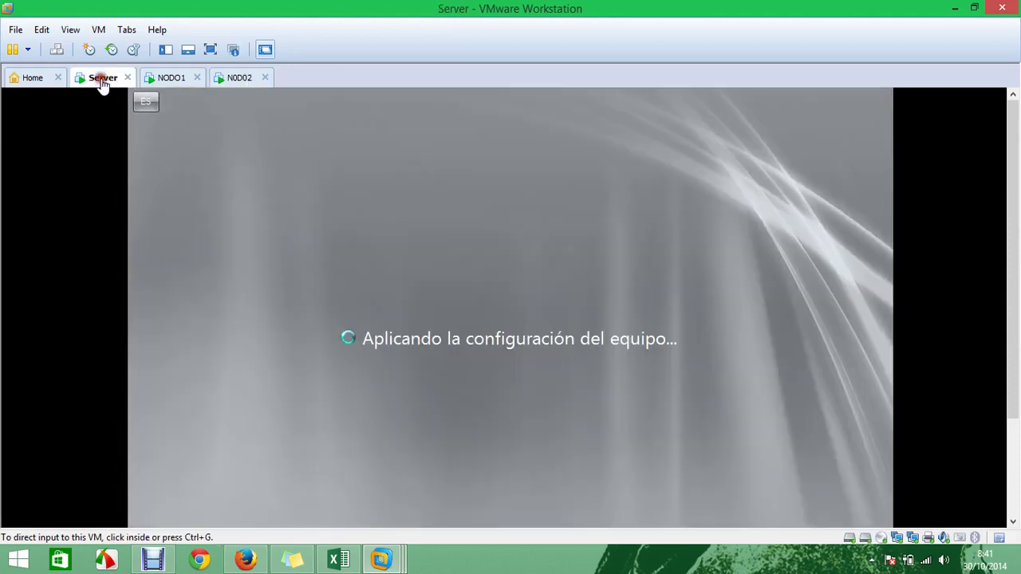
{"action": "left_click", "coordinate": [384, 269]}
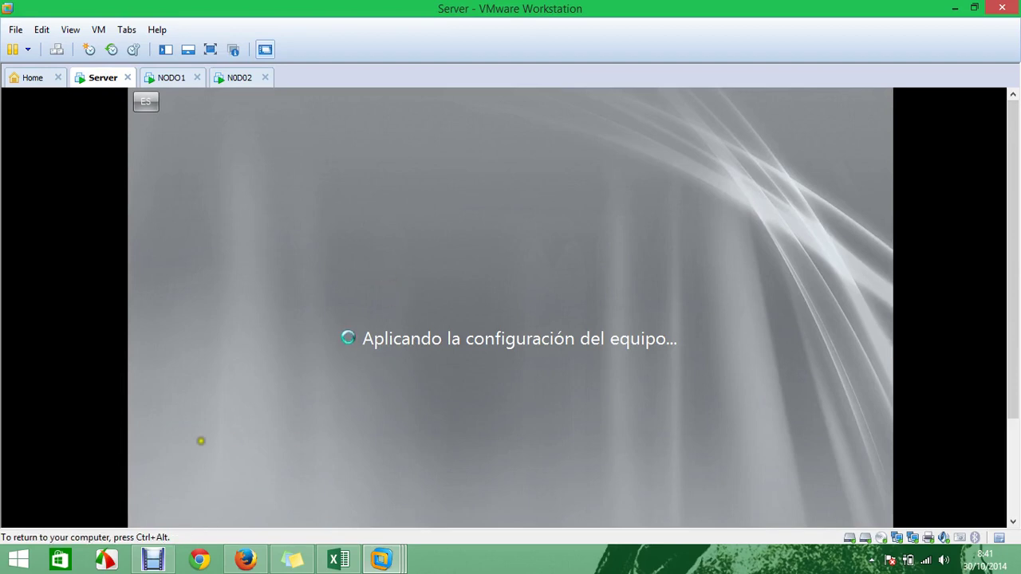
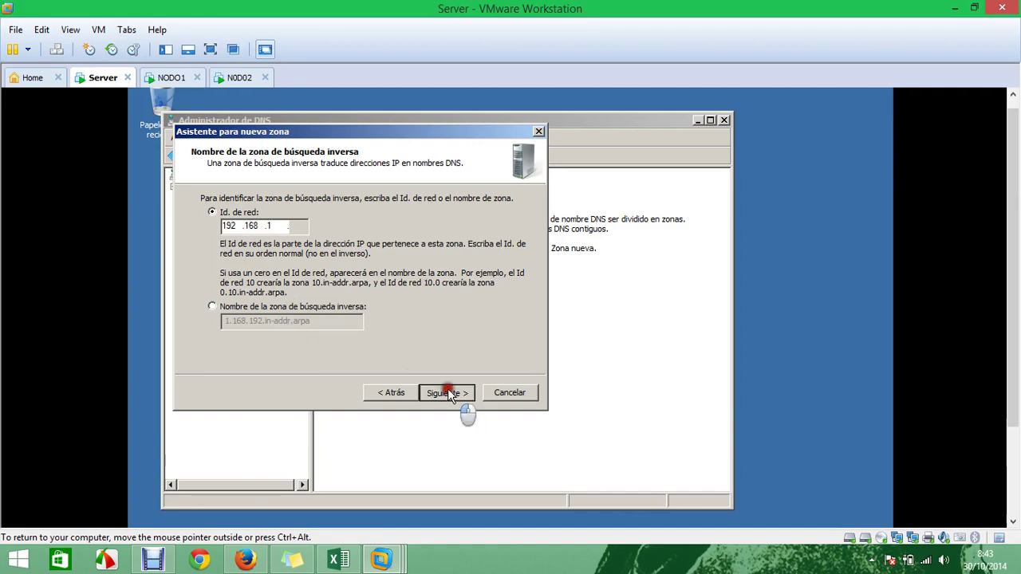
{"action": "left_click", "coordinate": [449, 393]}
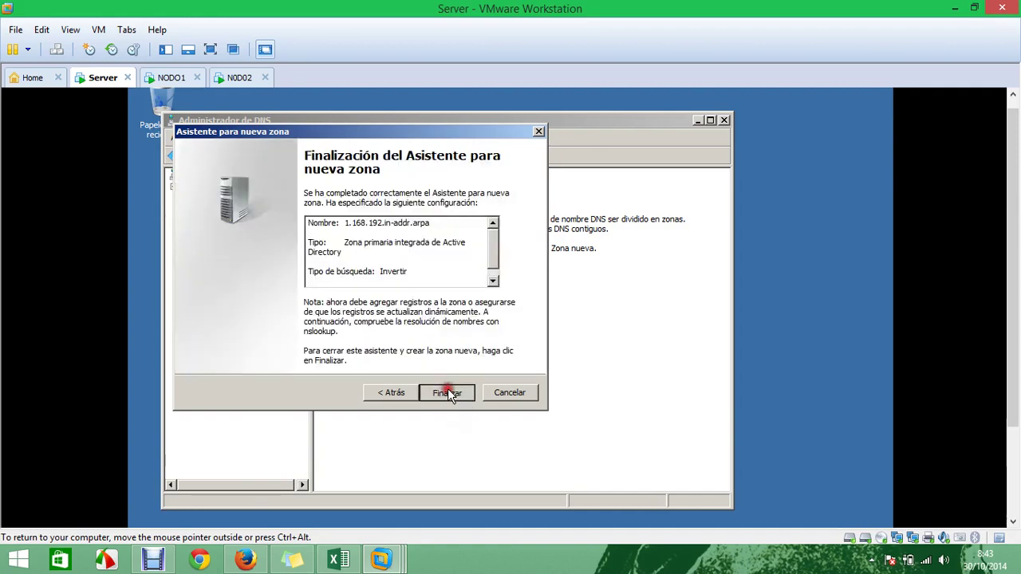
- Finish the 1.168.192.in-addr.arpa reverse zone wizard and show the jcnet.net zone records
{"action": "left_click", "coordinate": [446, 392]}
{"action": "left_click", "coordinate": [188, 211]}
{"action": "left_click", "coordinate": [236, 233]}
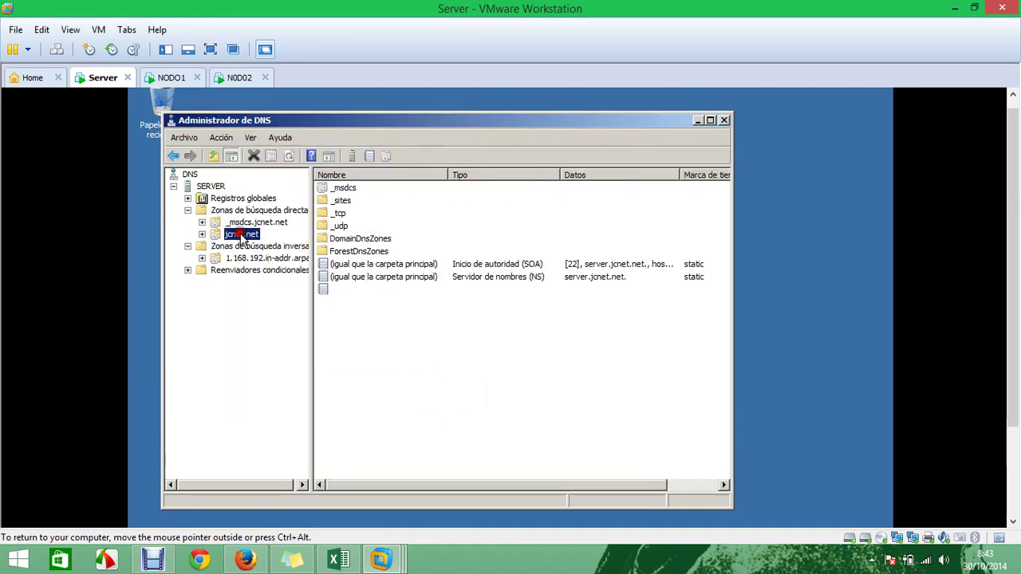
- Set the 192.168.1.254 server host record to update its associated PTR record
{"action": "double_click", "coordinate": [351, 316]}
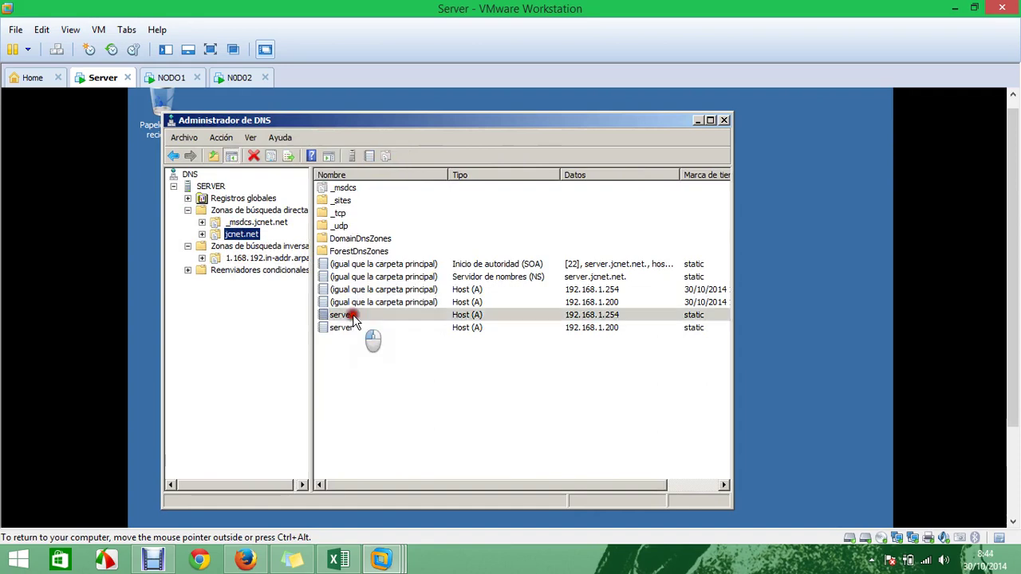
{"action": "left_click", "coordinate": [367, 309]}
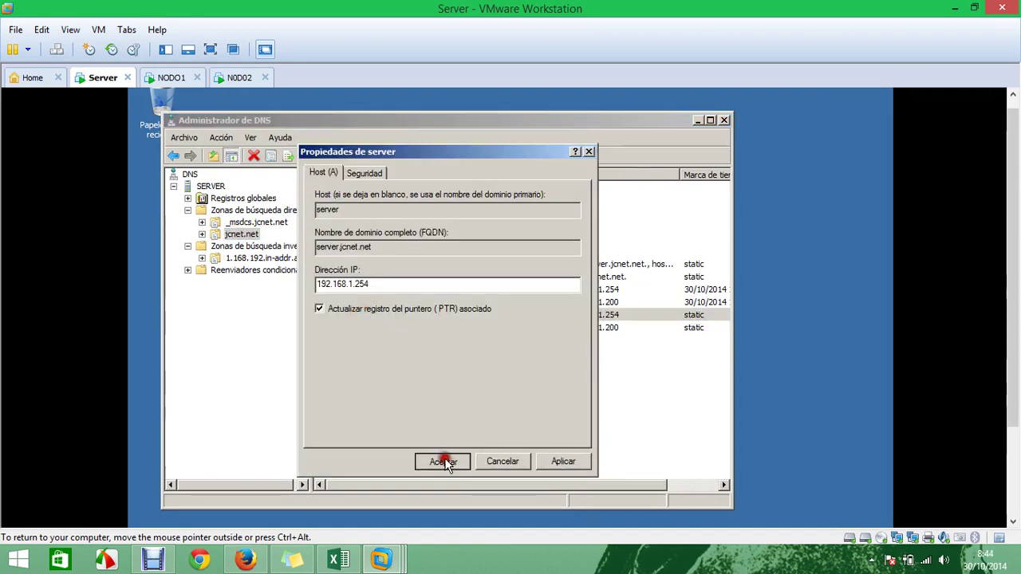
{"action": "left_click", "coordinate": [443, 460]}
{"action": "right_click", "coordinate": [408, 393]}
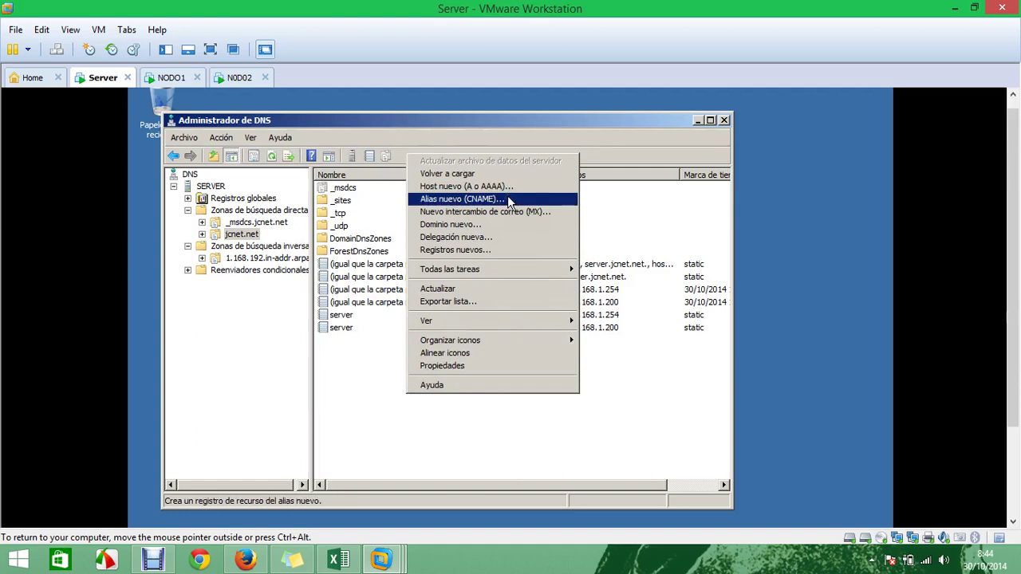
- Create a 'storage' CNAME alias in jcnet.net whose target host is server.jcnet.net
{"action": "left_click", "coordinate": [508, 202]}
{"action": "type", "text": "storage"}
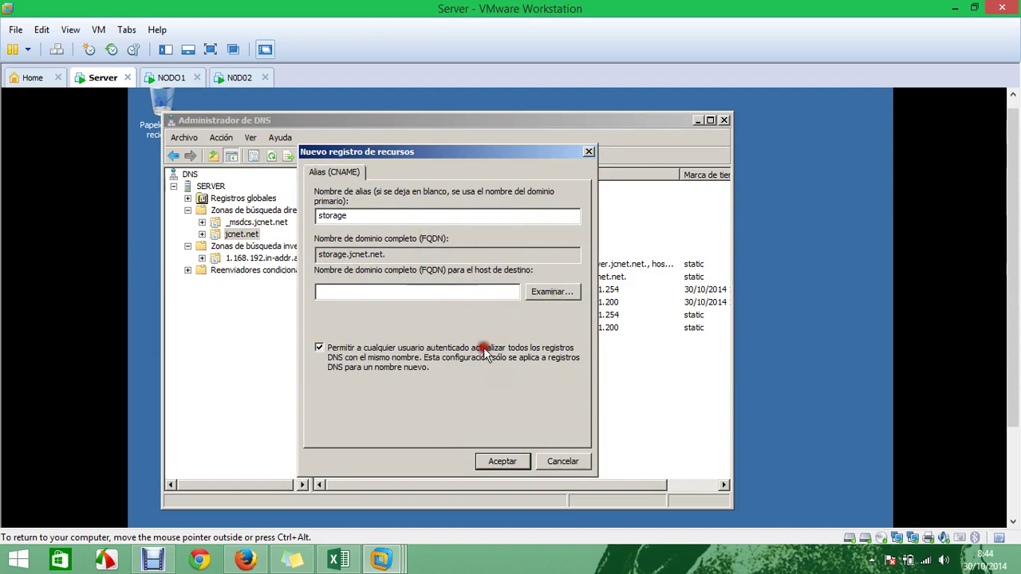
{"action": "left_click", "coordinate": [562, 289]}
{"action": "double_click", "coordinate": [348, 264]}
{"action": "double_click", "coordinate": [348, 264]}
{"action": "double_click", "coordinate": [348, 276]}
{"action": "scroll", "coordinate": [379, 323], "scroll_direction": "down", "scroll_amount": 1}
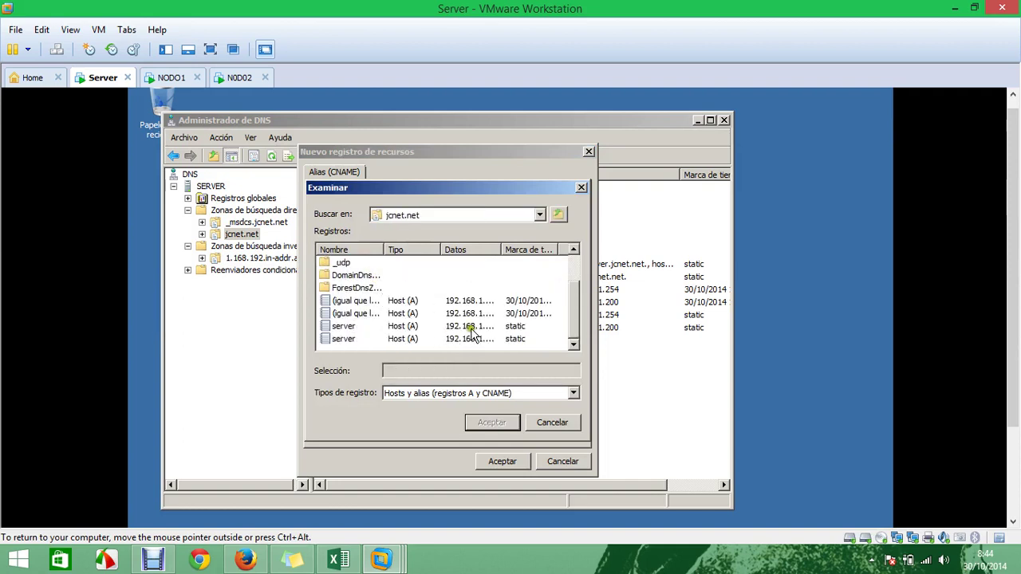
{"action": "left_click_drag", "start_coordinate": [499, 250], "coordinate": [577, 252]}
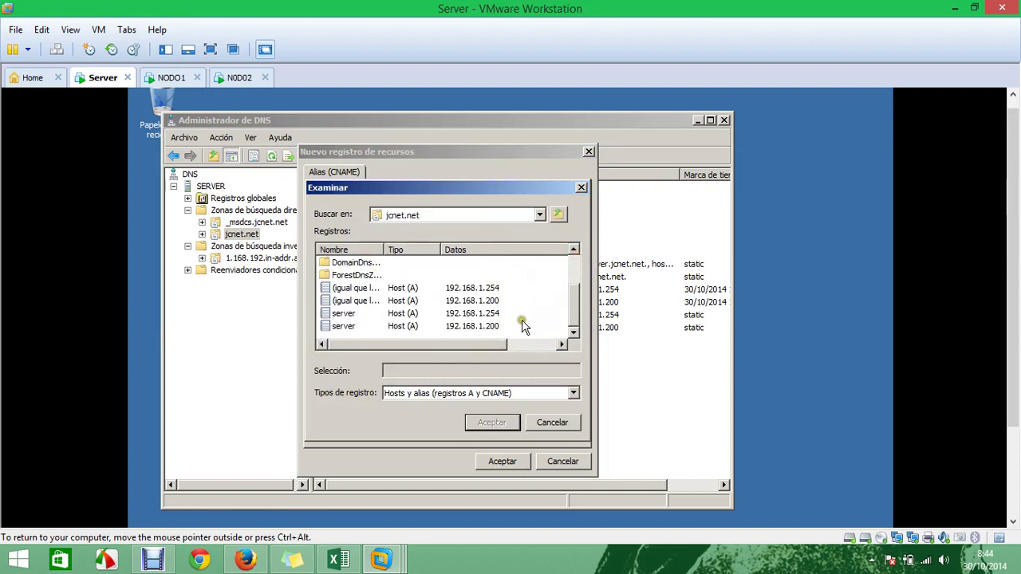
{"action": "left_click", "coordinate": [333, 314]}
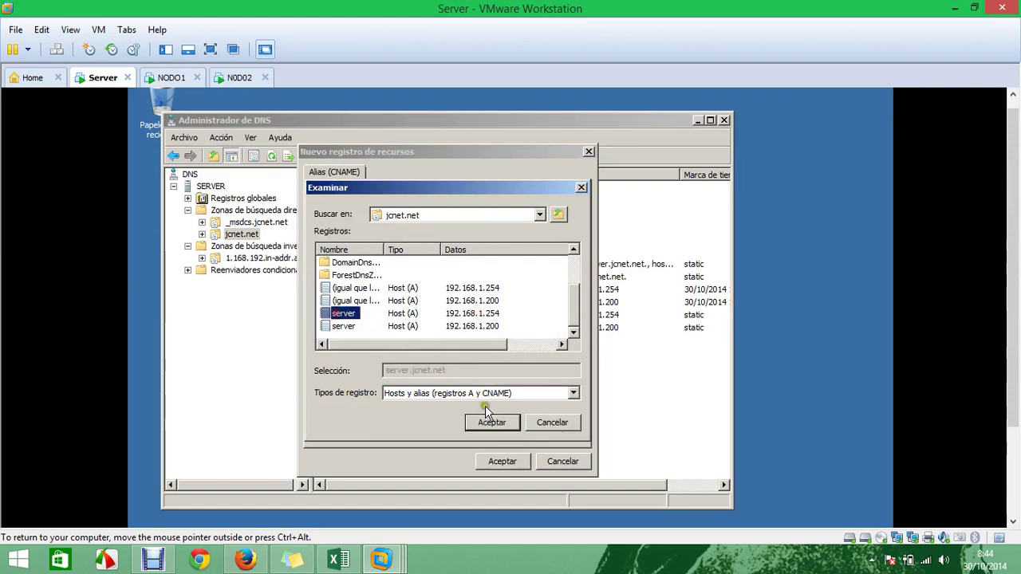
{"action": "left_click", "coordinate": [492, 422]}
{"action": "left_click", "coordinate": [503, 461]}
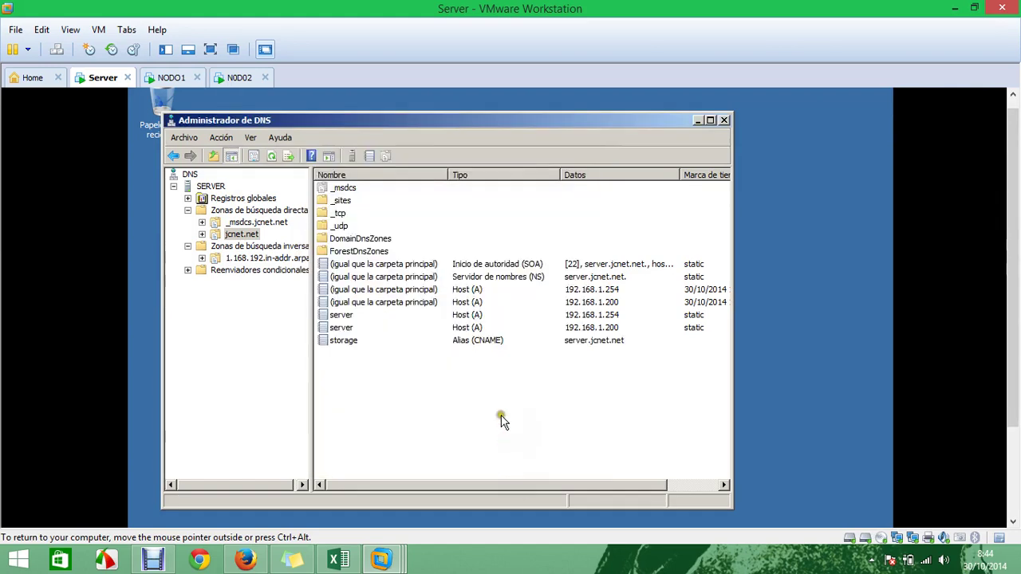
{"action": "right_click", "coordinate": [224, 201]}
- Briefly run nslookup, then review the 192.168.1.254 server record's properties unchanged
{"action": "right_click", "coordinate": [211, 186]}
{"action": "left_click", "coordinate": [303, 286]}
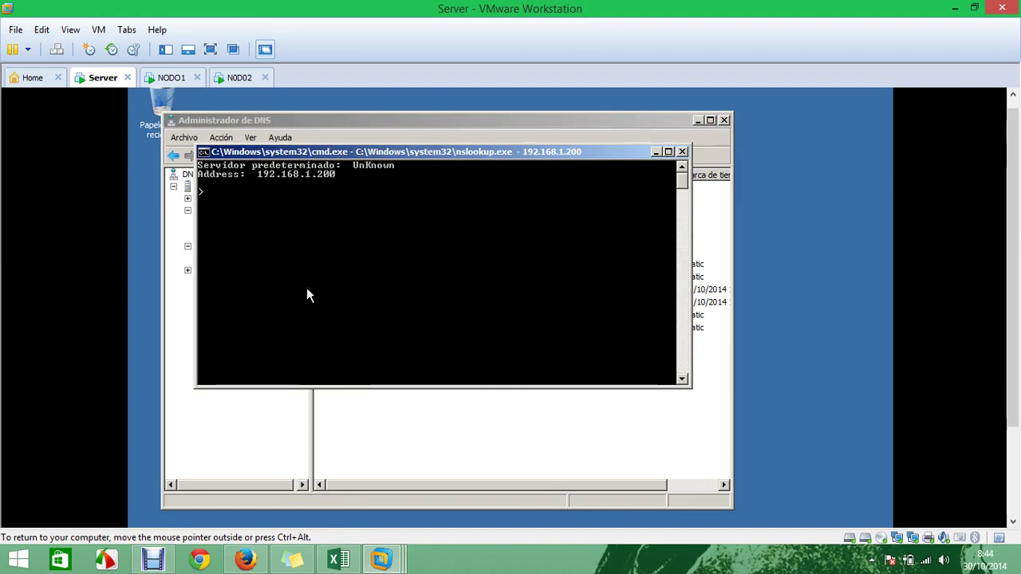
{"action": "left_click", "coordinate": [682, 153]}
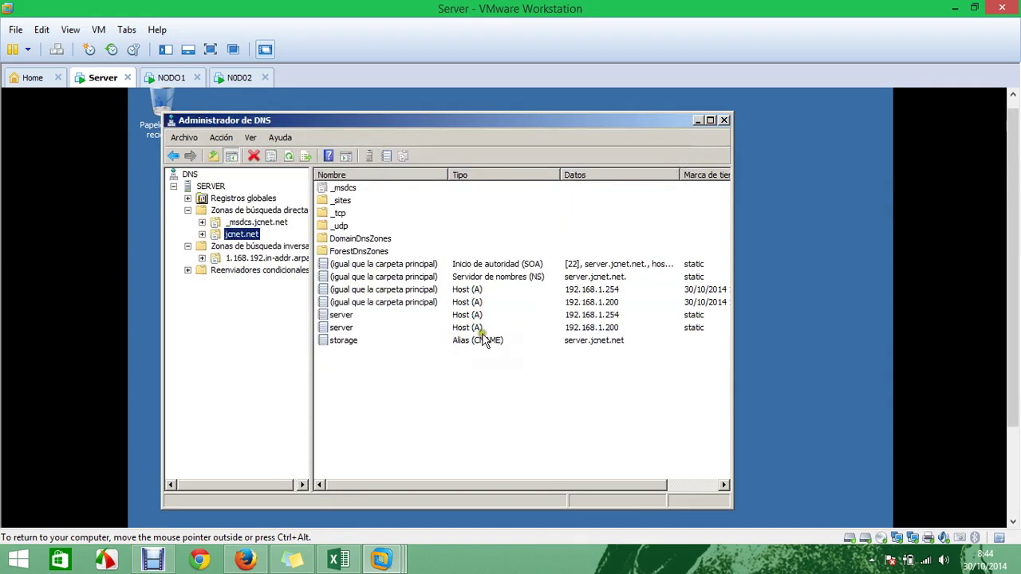
{"action": "left_click", "coordinate": [351, 327]}
{"action": "left_click", "coordinate": [355, 316]}
{"action": "double_click", "coordinate": [349, 317]}
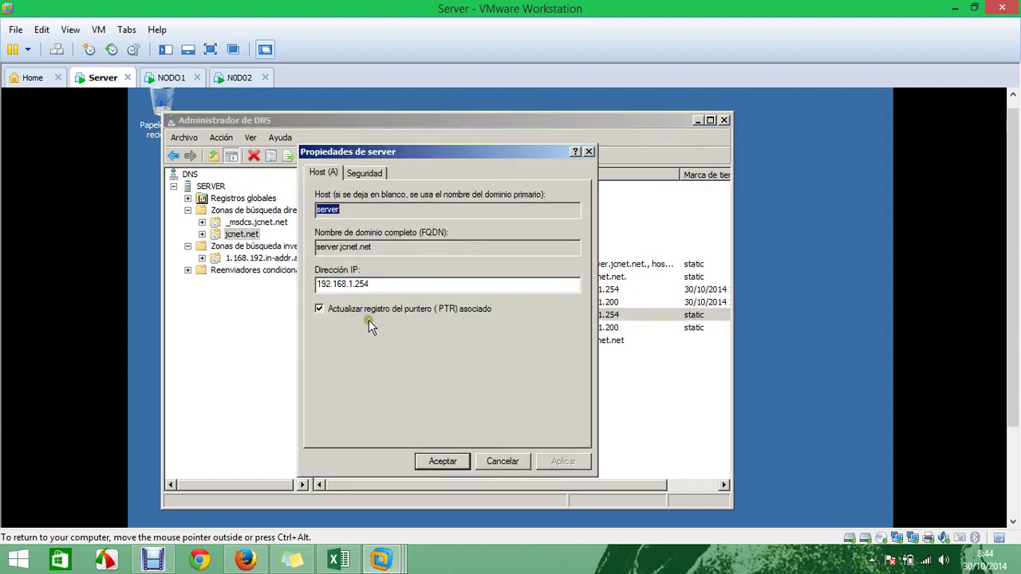
{"action": "left_click", "coordinate": [503, 461]}
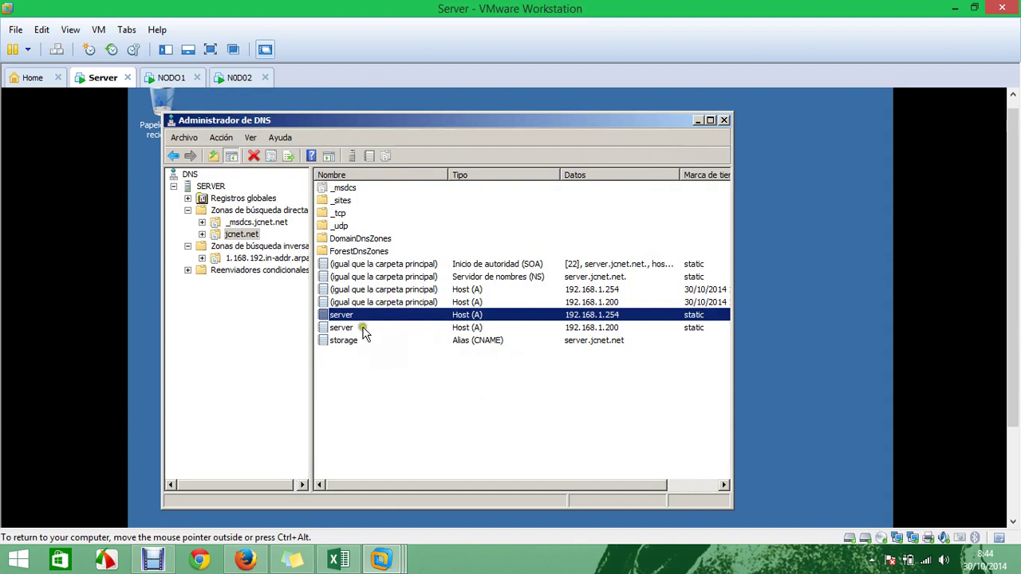
- Stop the 192.168.1.200 server record from updating its PTR record
{"action": "double_click", "coordinate": [348, 329]}
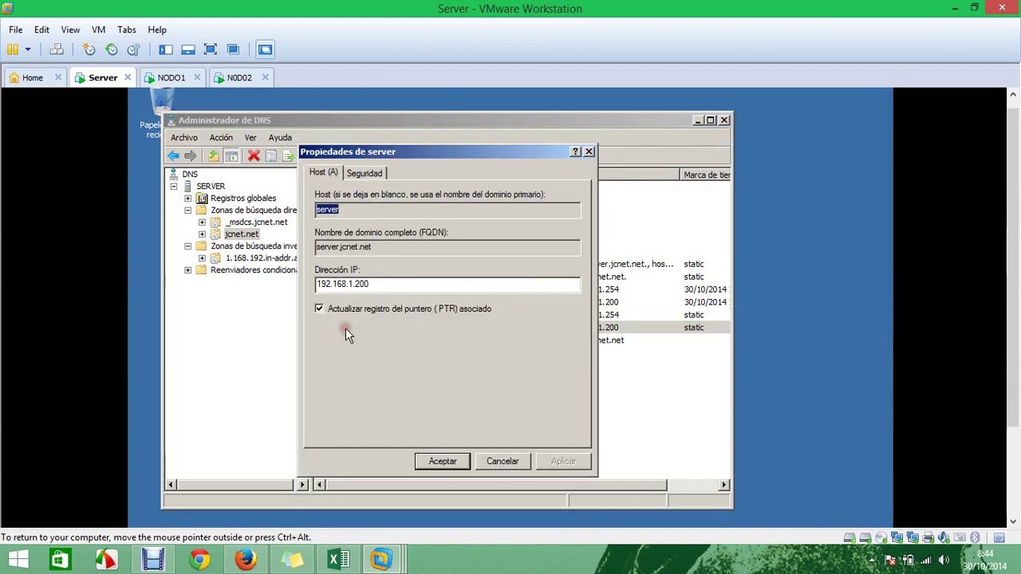
{"action": "left_click", "coordinate": [461, 315]}
{"action": "left_click", "coordinate": [561, 463]}
{"action": "left_click", "coordinate": [443, 461]}
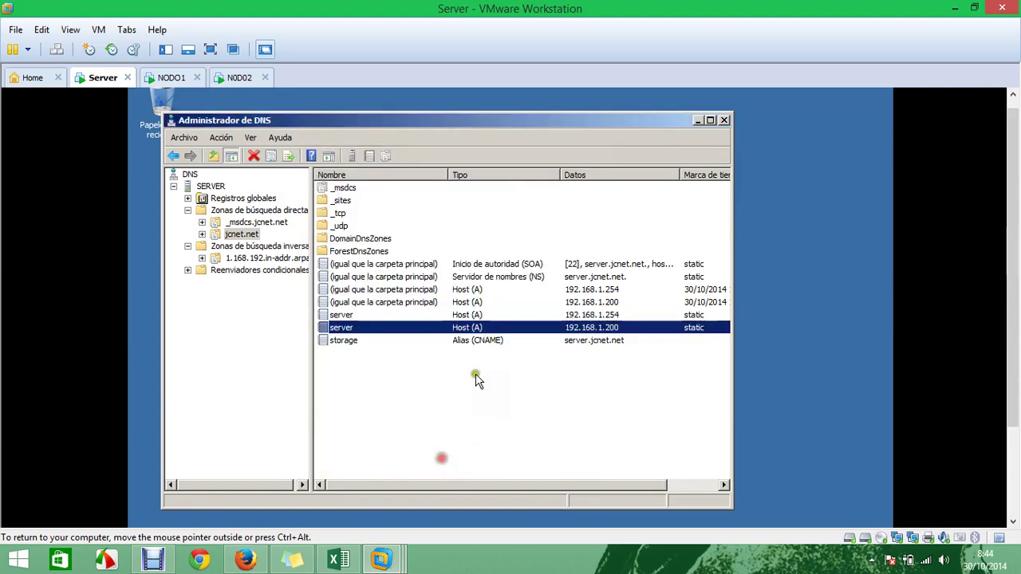
- Make the 192.168.1.254 server record update its PTR record and apply it
{"action": "double_click", "coordinate": [474, 315]}
{"action": "left_click", "coordinate": [467, 315]}
{"action": "left_click", "coordinate": [563, 461]}
{"action": "left_click", "coordinate": [442, 461]}
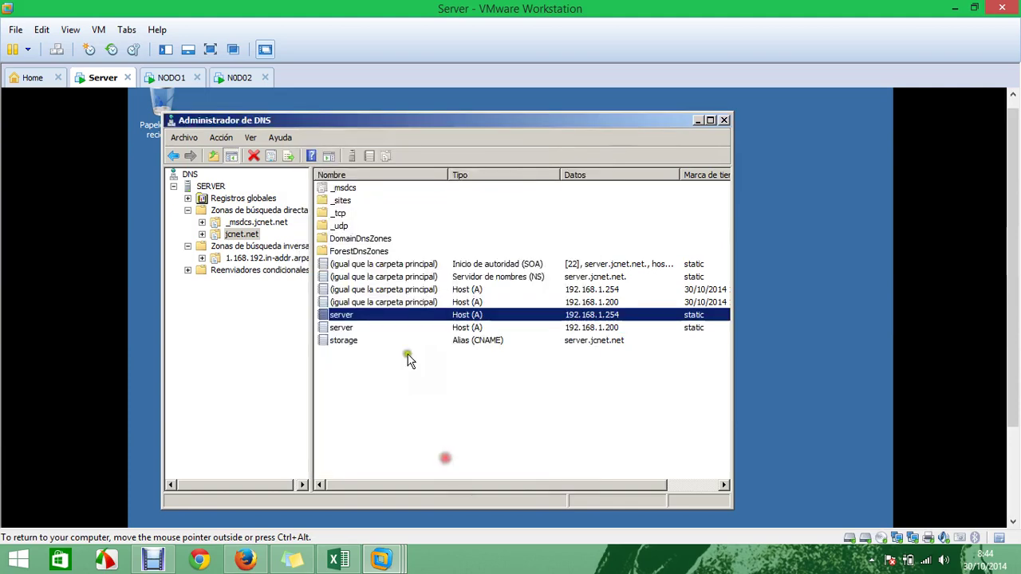
- Briefly run nslookup again, then display the 1.168.192.in-addr.arpa reverse zone records
{"action": "right_click", "coordinate": [218, 185]}
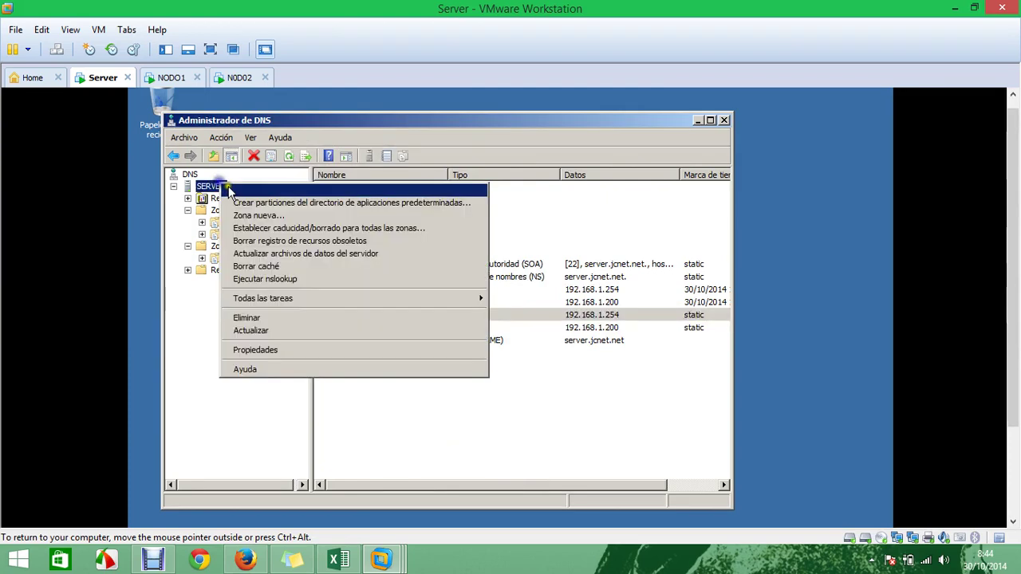
{"action": "left_click", "coordinate": [327, 280]}
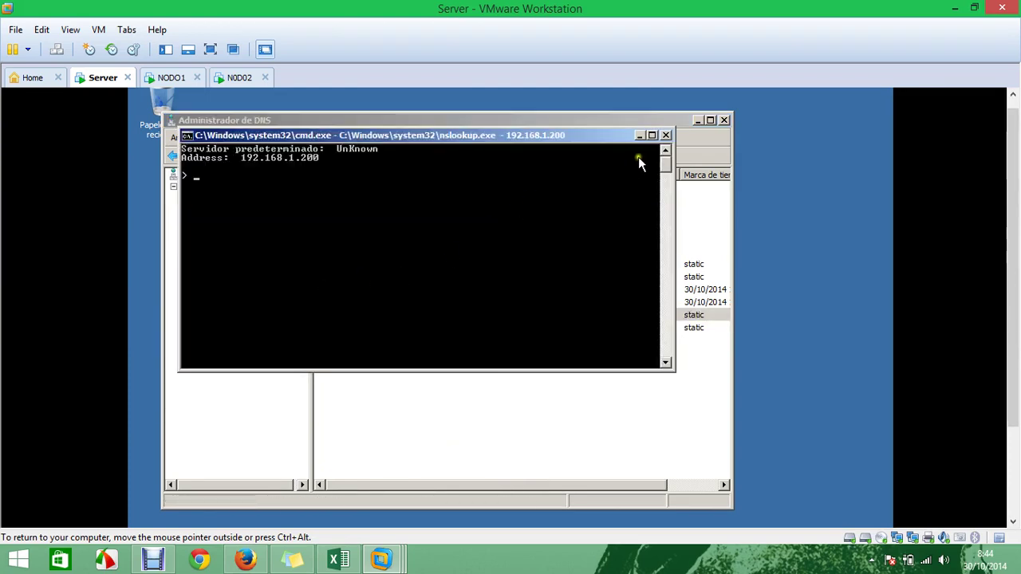
{"action": "left_click", "coordinate": [666, 136]}
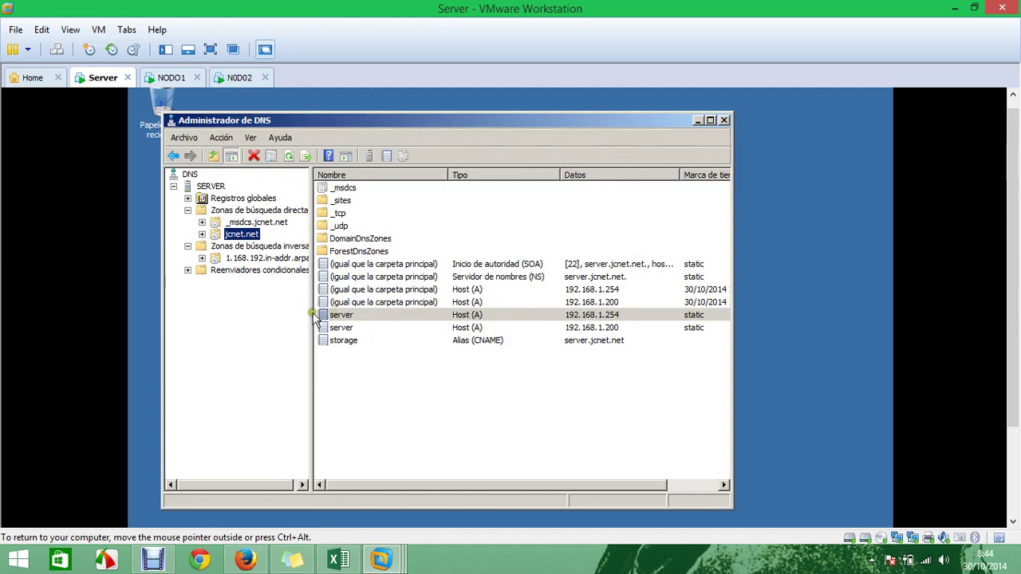
{"action": "left_click", "coordinate": [263, 259]}
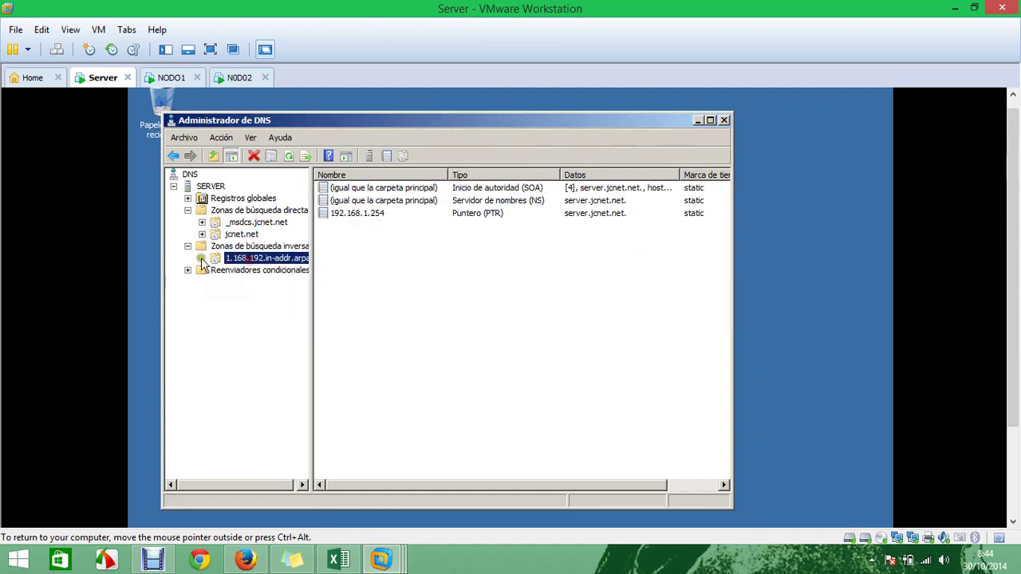
- Check the 192.168.1.254 PTR record, then query 192.168.1.254 in nslookup
{"action": "double_click", "coordinate": [375, 212]}
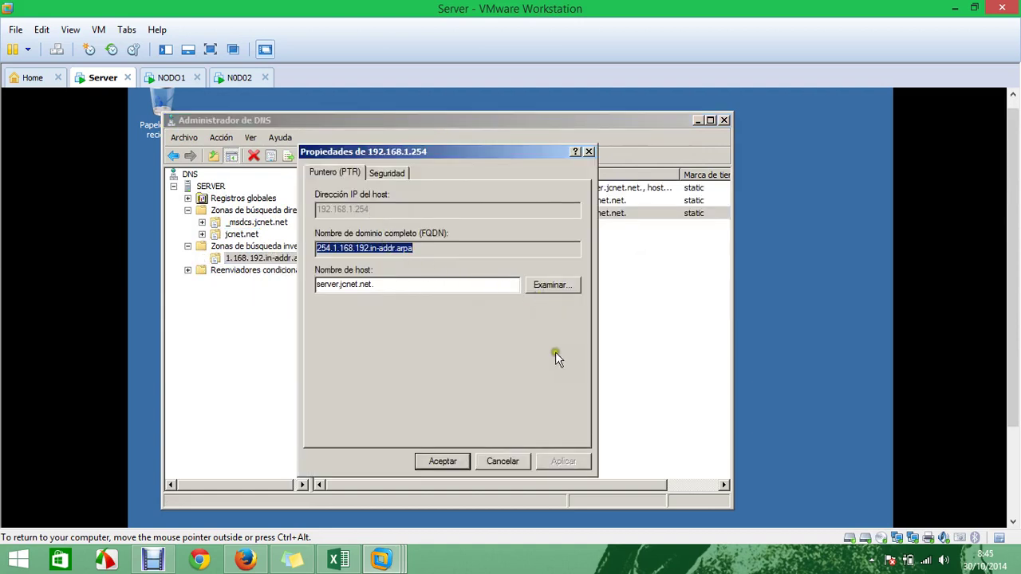
{"action": "left_click", "coordinate": [440, 461]}
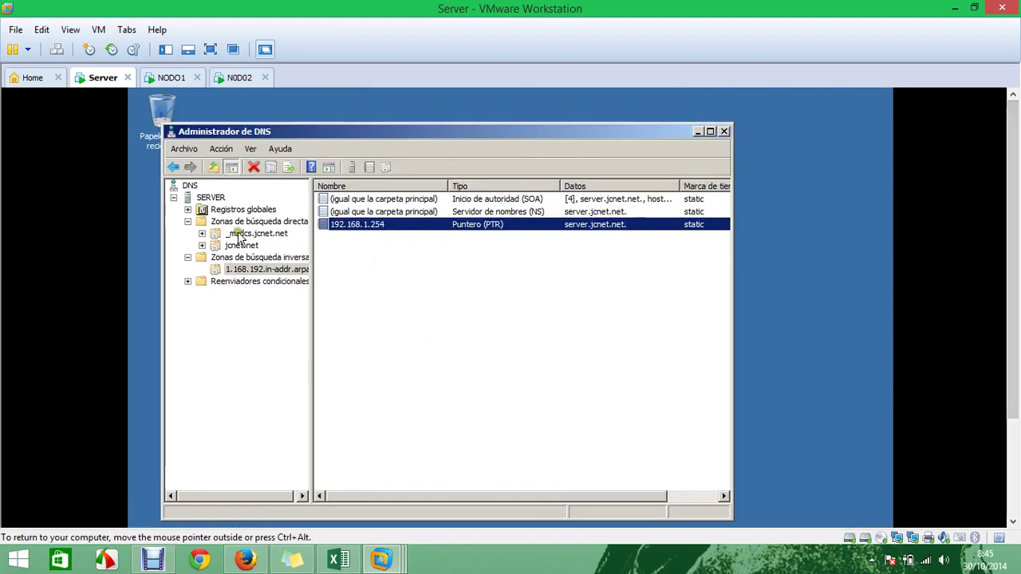
{"action": "right_click", "coordinate": [211, 201]}
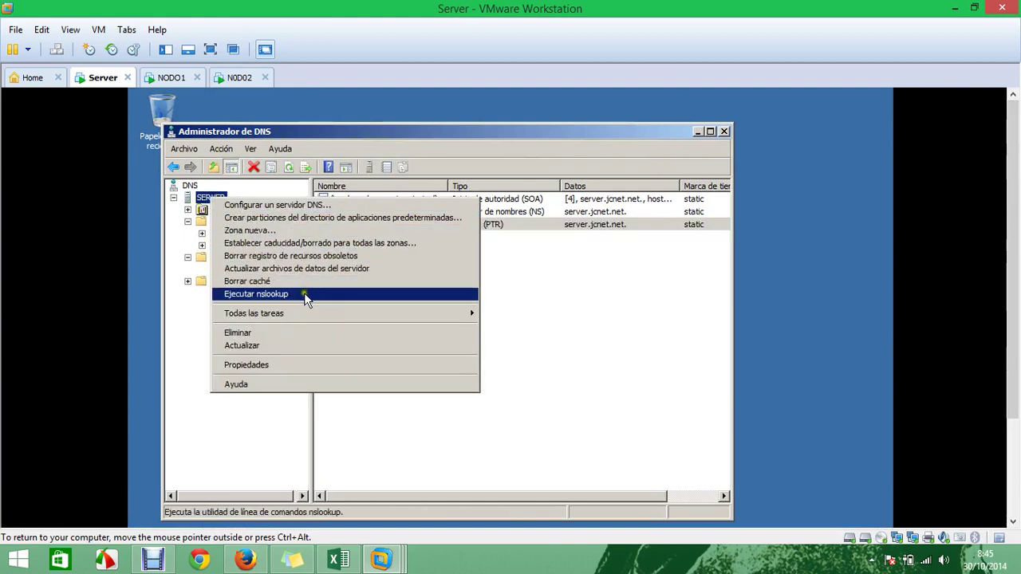
{"action": "left_click", "coordinate": [304, 292]}
{"action": "type", "text": "192.1"}
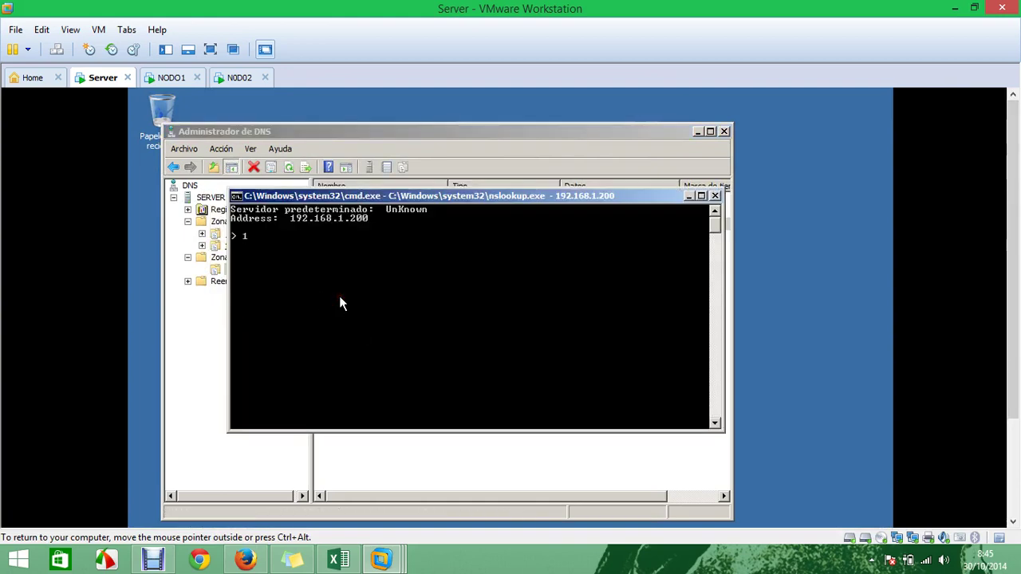
{"action": "type", "text": "68.1.254"}
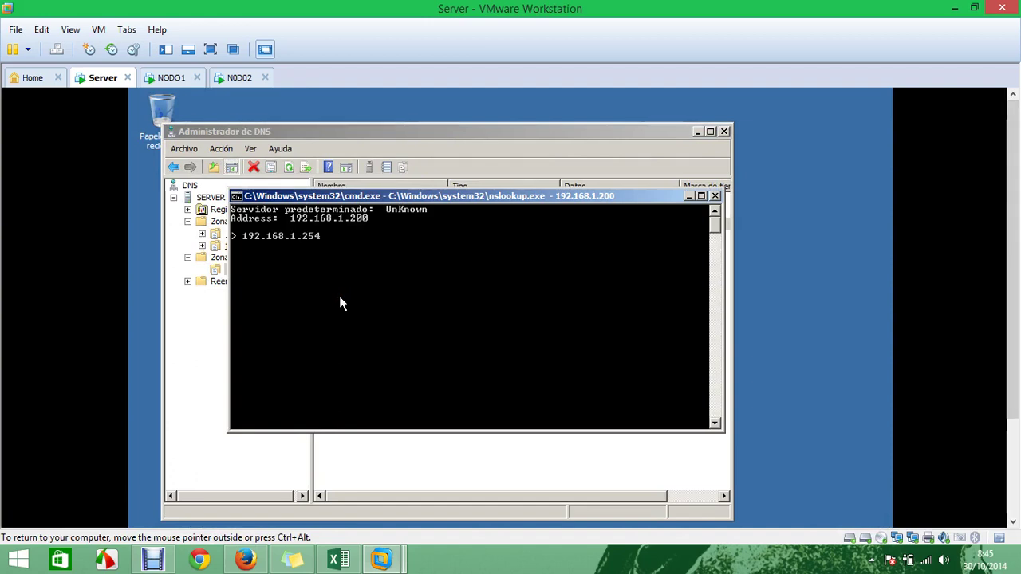
{"action": "key", "text": "Return"}
- Mark the server.jcnet.net lookup result in the console, then close nslookup
{"action": "right_click", "coordinate": [282, 277]}
{"action": "left_click", "coordinate": [309, 285]}
{"action": "left_click_drag", "start_coordinate": [287, 273], "coordinate": [388, 280]}
{"action": "left_click_drag", "start_coordinate": [338, 236], "coordinate": [239, 264]}
{"action": "left_click_drag", "start_coordinate": [303, 231], "coordinate": [213, 269]}
{"action": "left_click", "coordinate": [214, 269]}
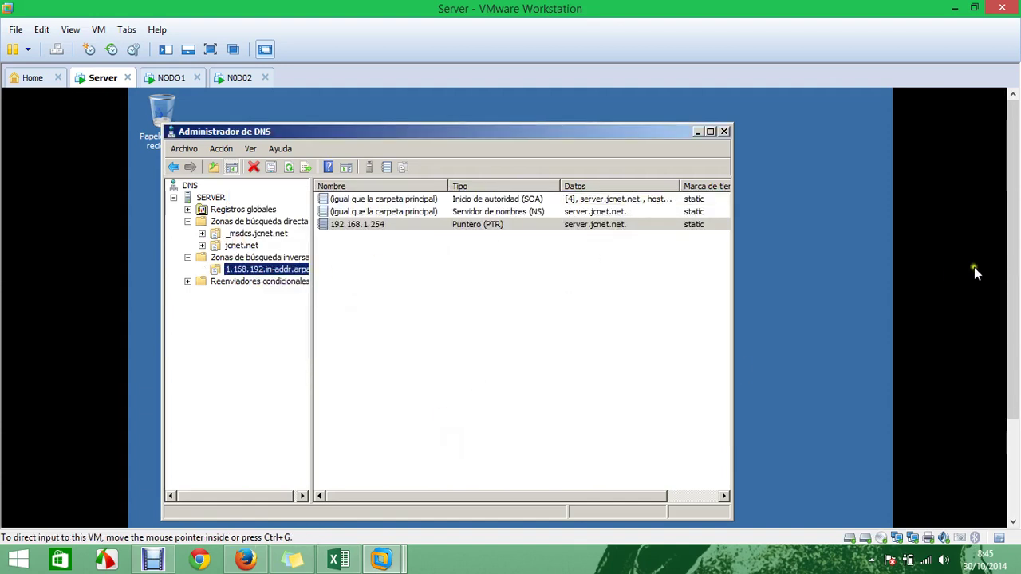
{"action": "left_click_drag", "start_coordinate": [1013, 258], "coordinate": [1013, 346]}
{"action": "left_click", "coordinate": [370, 505]}
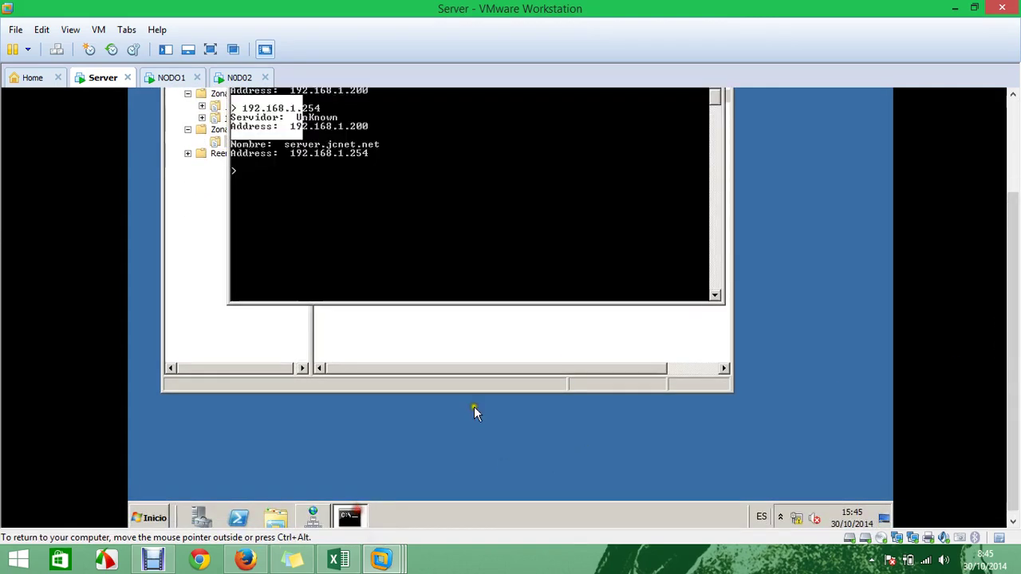
{"action": "left_click_drag", "start_coordinate": [1013, 256], "coordinate": [1012, 206]}
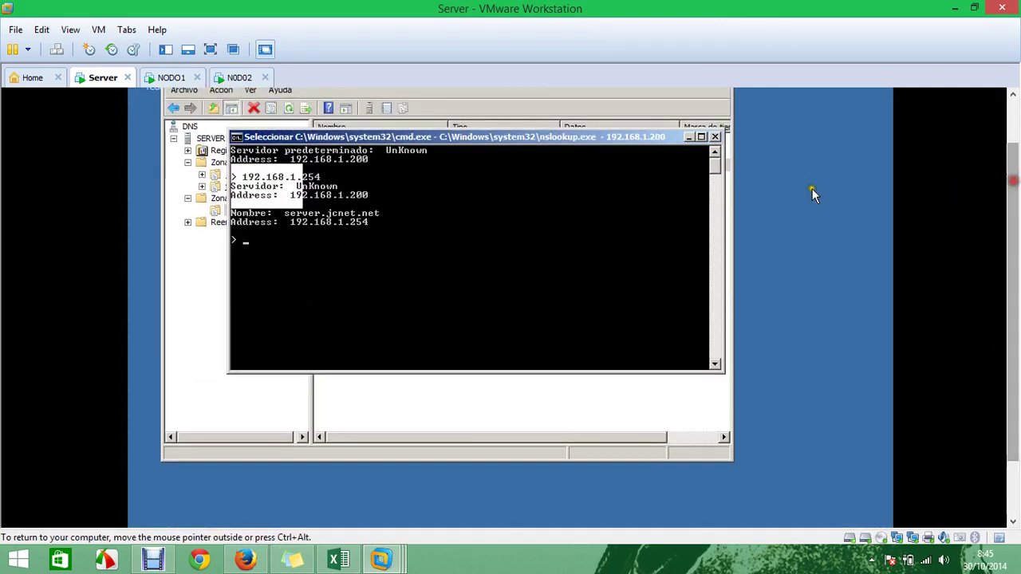
{"action": "left_click", "coordinate": [716, 138]}
- Open the storage alias properties and browse to the jcnet.net zone records
{"action": "left_click", "coordinate": [235, 187]}
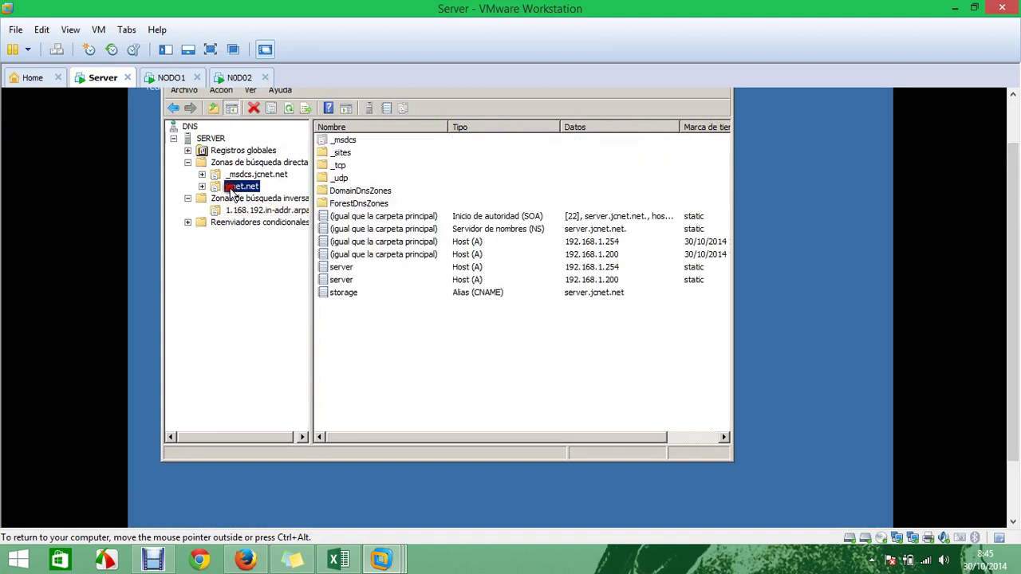
{"action": "double_click", "coordinate": [457, 294]}
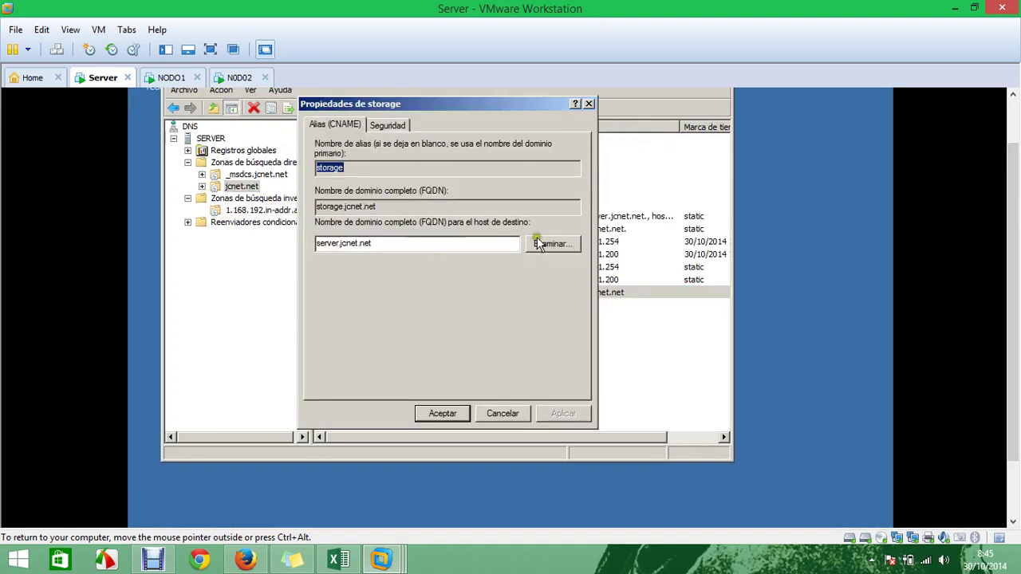
{"action": "left_click", "coordinate": [549, 244]}
{"action": "double_click", "coordinate": [343, 215]}
{"action": "double_click", "coordinate": [344, 216]}
{"action": "double_click", "coordinate": [353, 227]}
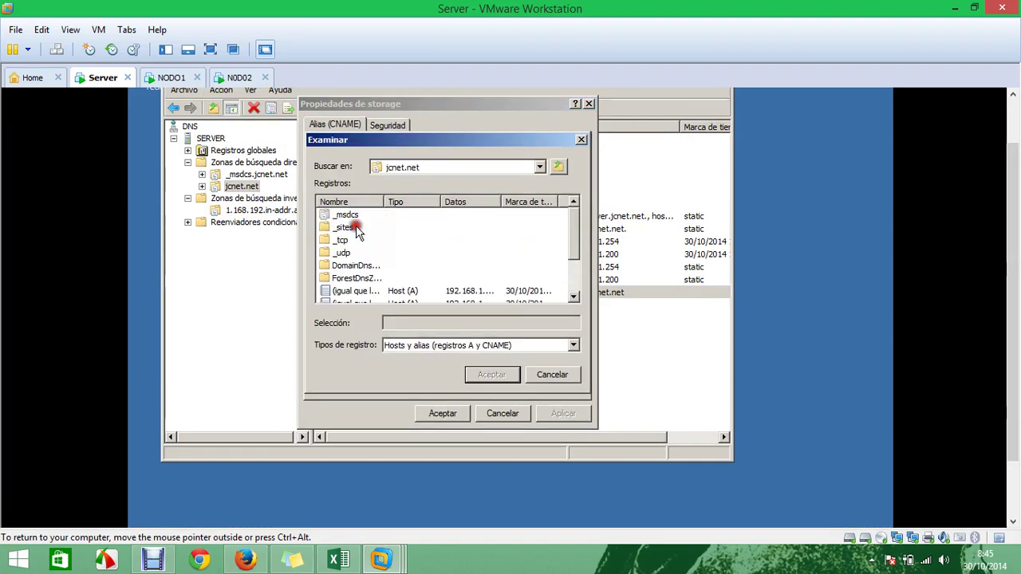
- Keep server.jcnet.net as the storage alias target, then close DNS Manager
{"action": "left_click", "coordinate": [574, 263]}
{"action": "left_click_drag", "start_coordinate": [502, 203], "coordinate": [556, 203]}
{"action": "left_click", "coordinate": [351, 266]}
{"action": "left_click", "coordinate": [485, 372]}
{"action": "left_click", "coordinate": [448, 413]}
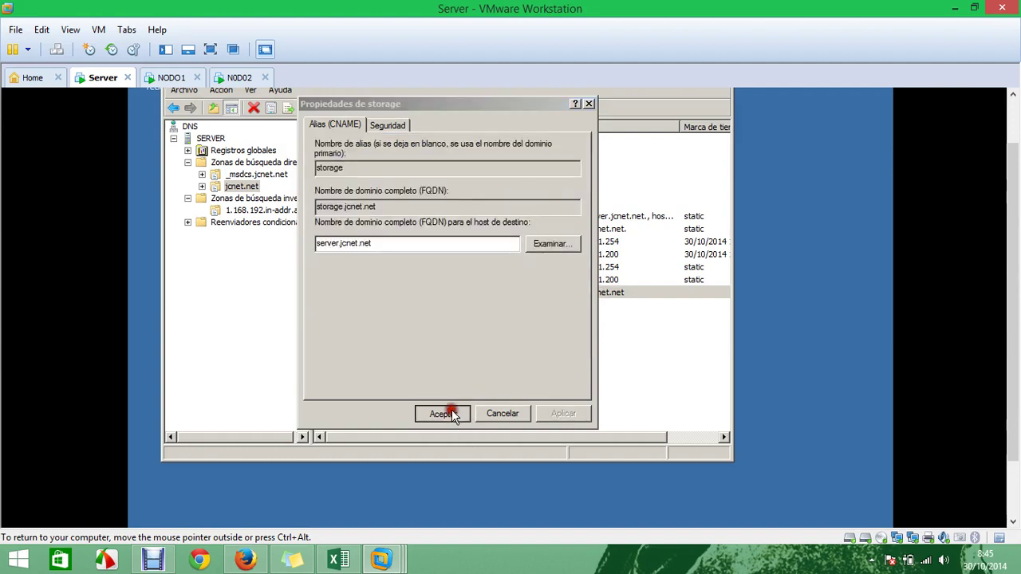
{"action": "left_click_drag", "start_coordinate": [1011, 224], "coordinate": [1011, 165]}
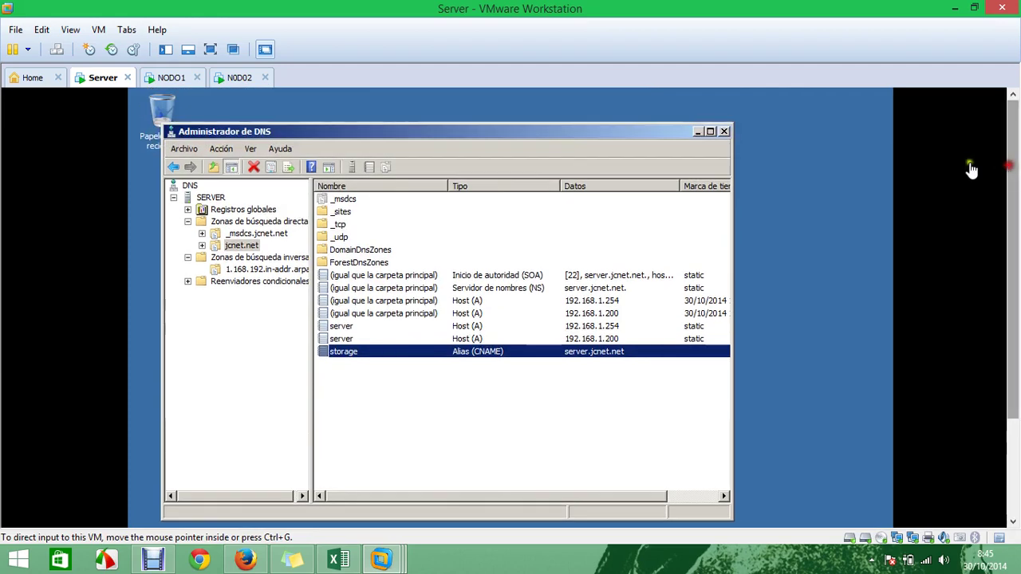
{"action": "left_click", "coordinate": [725, 126]}
- Release the Server VM with Ctrl+Alt and open host File Explorer on Este equipo
{"action": "left_click", "coordinate": [167, 78]}
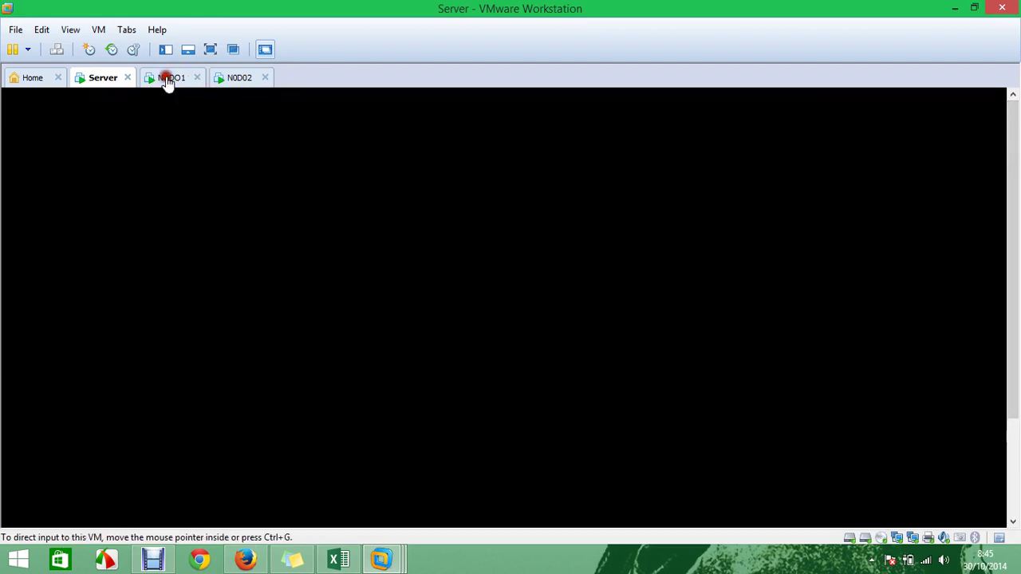
{"action": "left_click", "coordinate": [104, 78]}
{"action": "left_click_drag", "start_coordinate": [1013, 217], "coordinate": [1014, 183]}
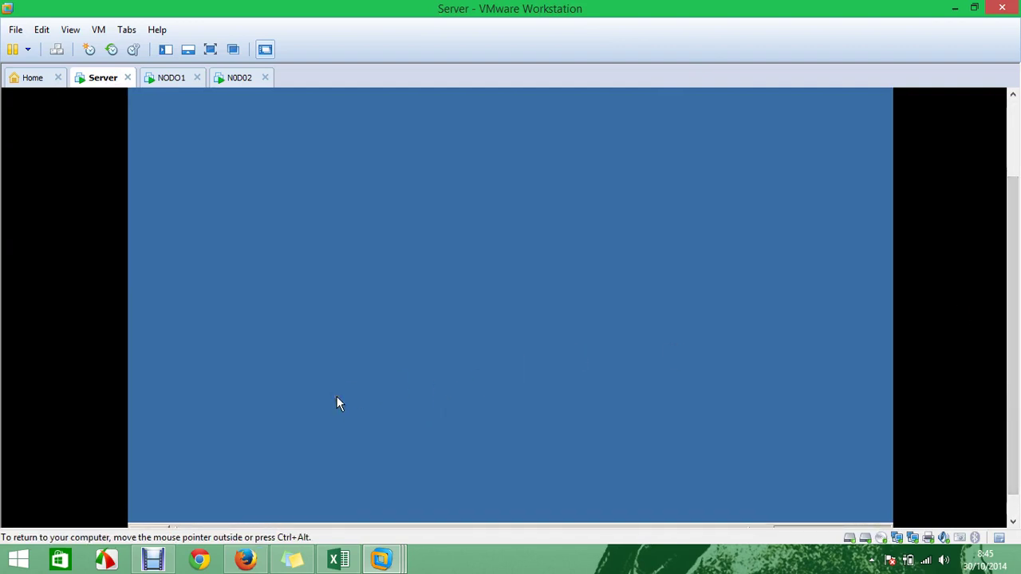
{"action": "key", "text": "ctrl+alt"}
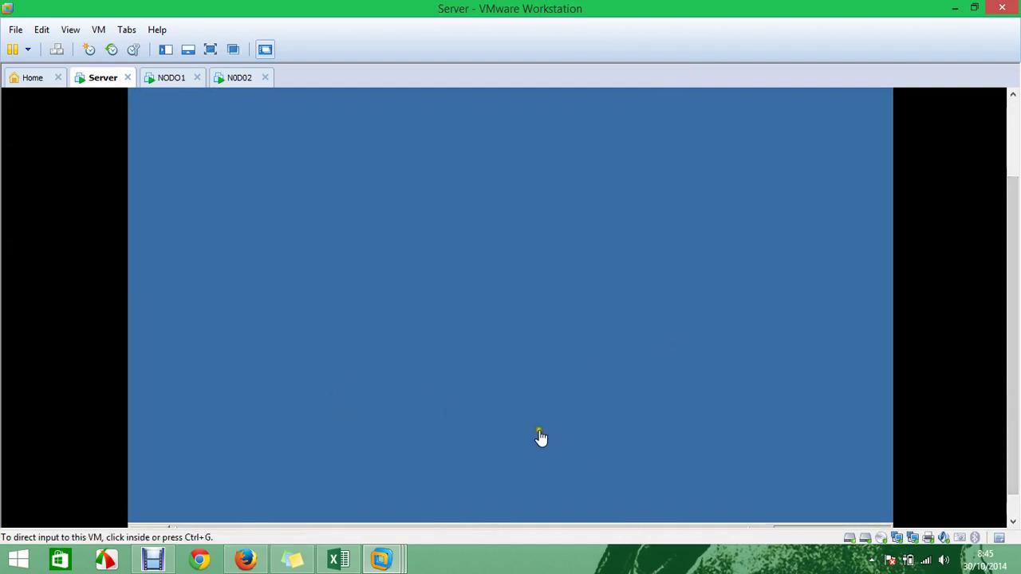
{"action": "key", "text": "super+e"}
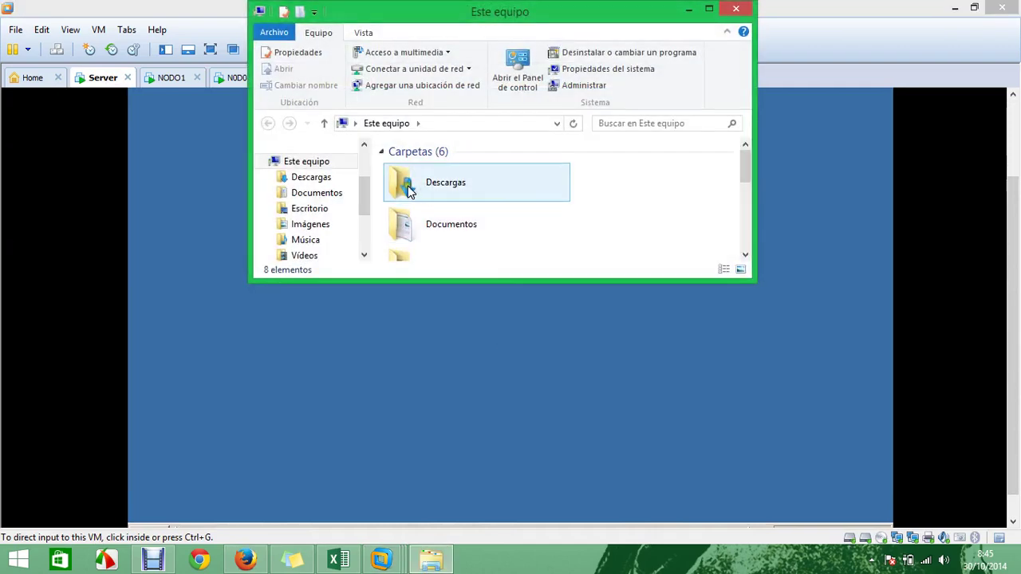
- Open the host's Descargas folder and locate the iscsiTargetqfe6 file
{"action": "left_click_drag", "start_coordinate": [741, 287], "coordinate": [431, 348]}
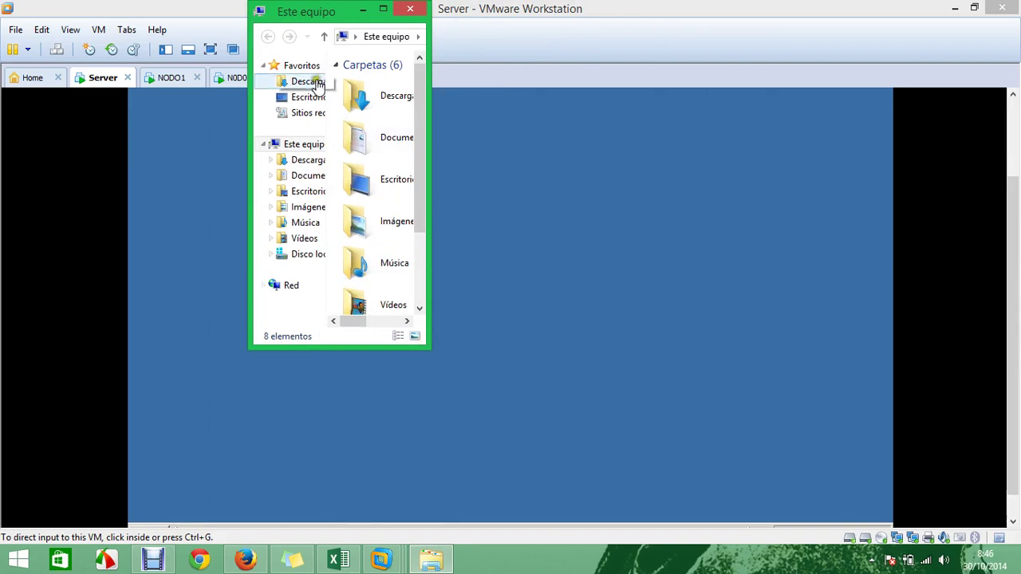
{"action": "left_click", "coordinate": [312, 81]}
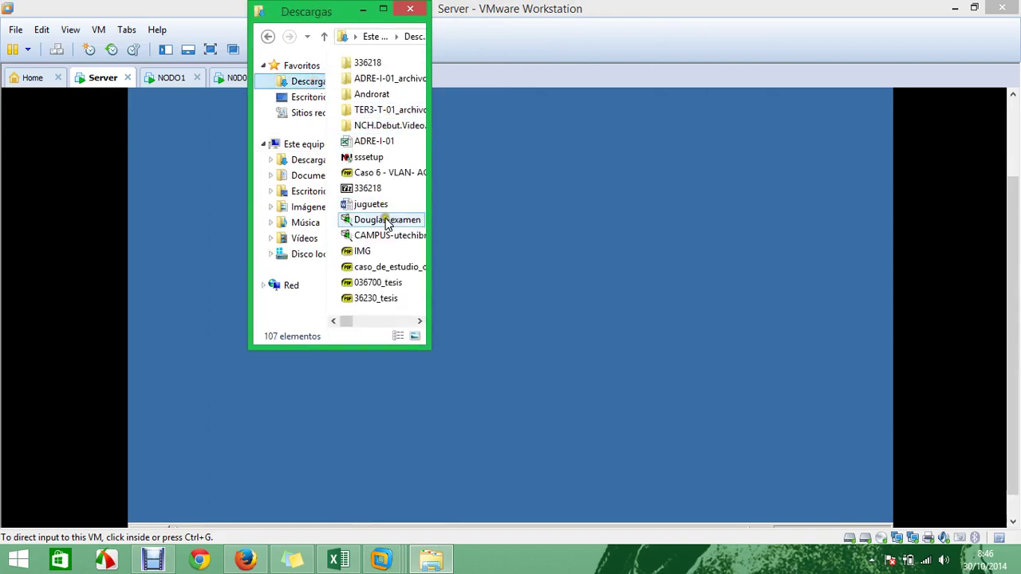
{"action": "scroll", "coordinate": [388, 231], "scroll_direction": "down", "scroll_amount": 2}
{"action": "left_click", "coordinate": [376, 250]}
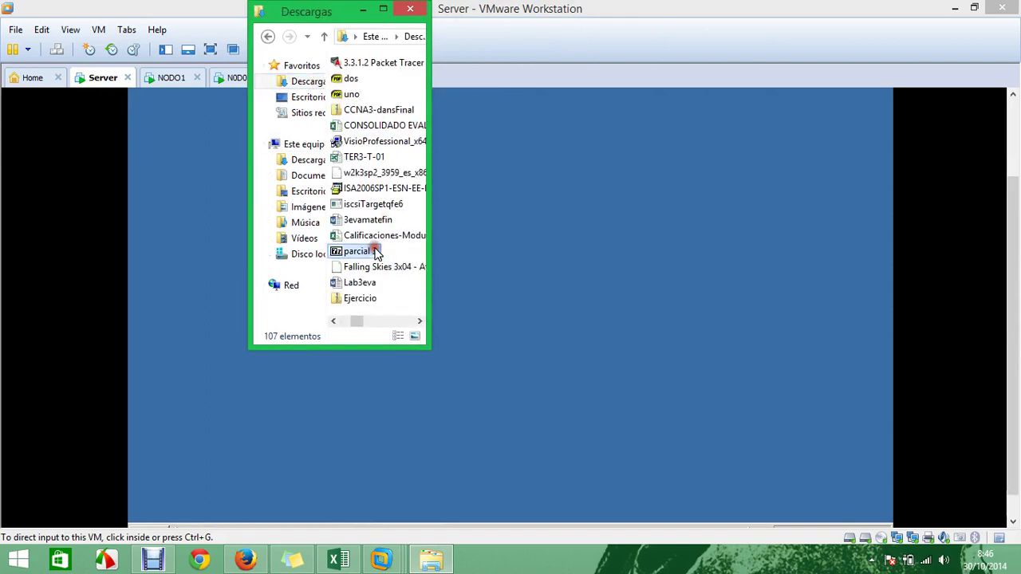
{"action": "scroll", "coordinate": [391, 251], "scroll_direction": "down", "scroll_amount": 1}
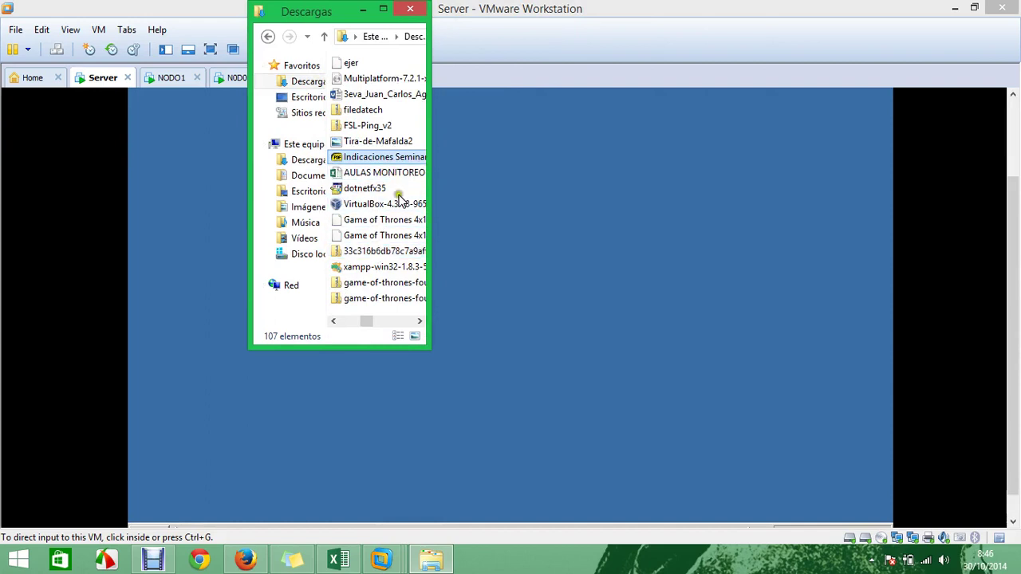
{"action": "scroll", "coordinate": [401, 191], "scroll_direction": "down", "scroll_amount": 1}
{"action": "scroll", "coordinate": [402, 214], "scroll_direction": "down", "scroll_amount": 1}
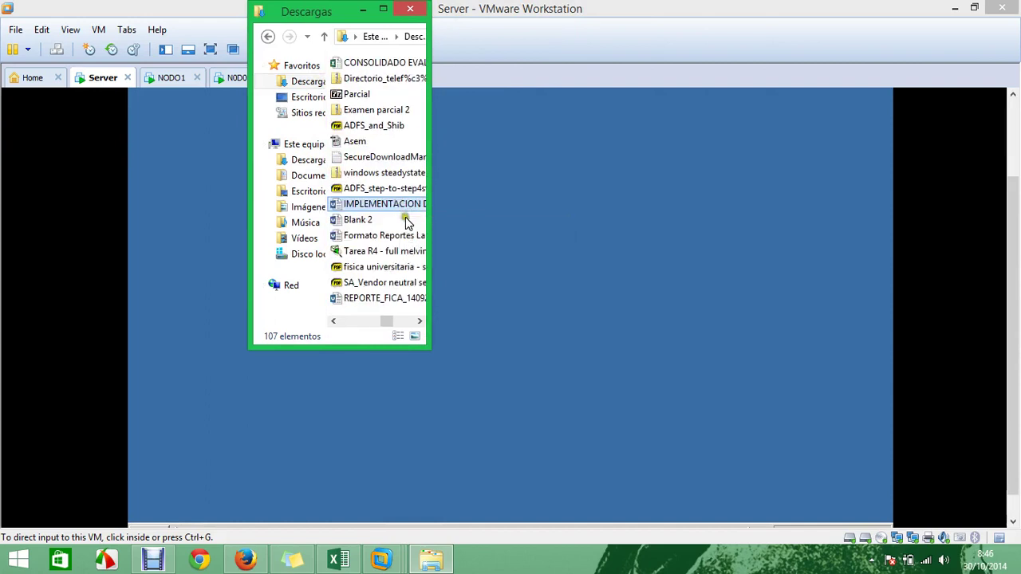
{"action": "scroll", "coordinate": [405, 219], "scroll_direction": "down", "scroll_amount": 1}
{"action": "scroll", "coordinate": [405, 218], "scroll_direction": "up", "scroll_amount": 6}
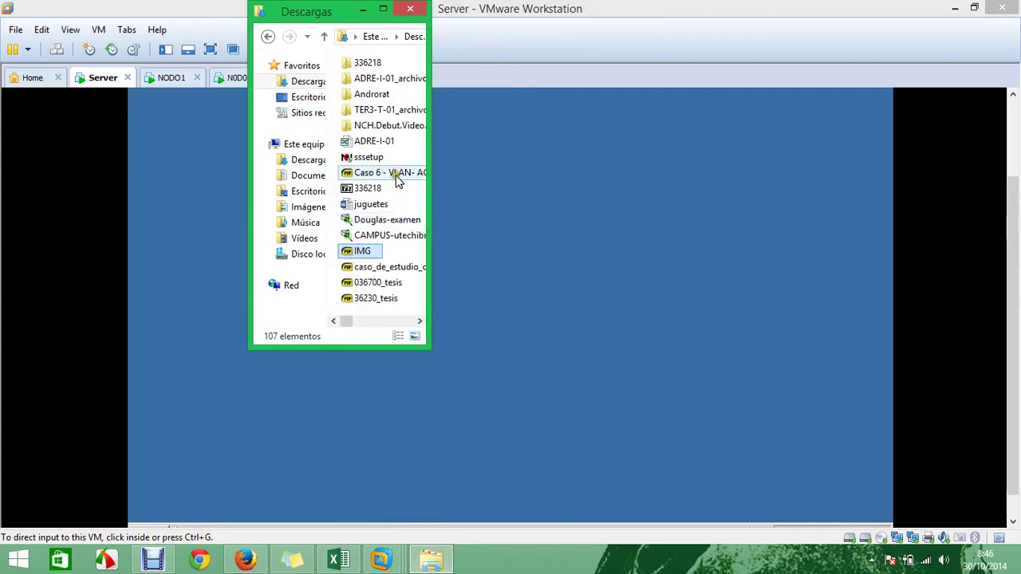
{"action": "scroll", "coordinate": [381, 157], "scroll_direction": "down", "scroll_amount": 1}
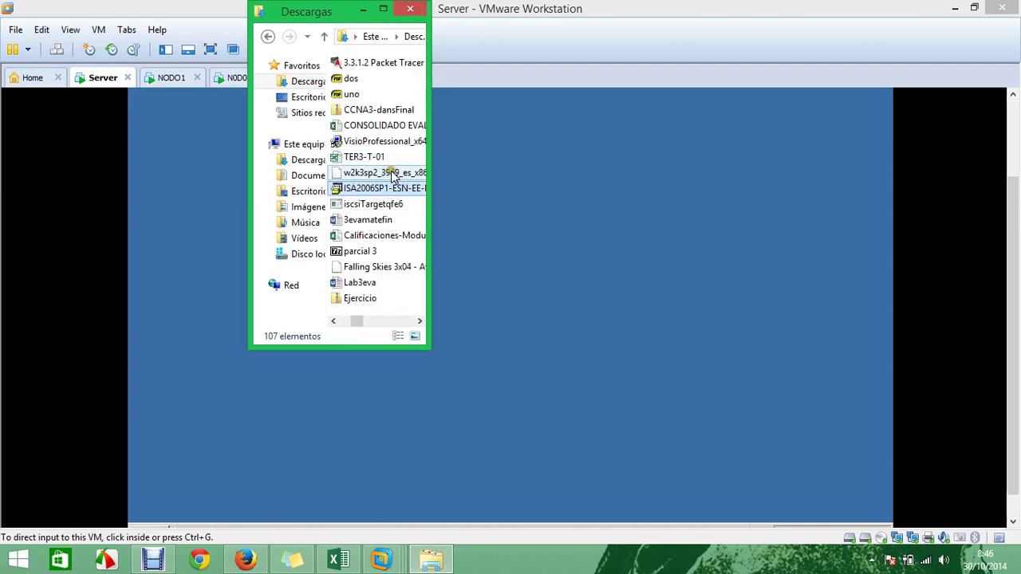
- Copy iscsiTargetqfe6 onto the Server VM desktop and close the Descargas window
{"action": "left_click_drag", "start_coordinate": [377, 209], "coordinate": [547, 211]}
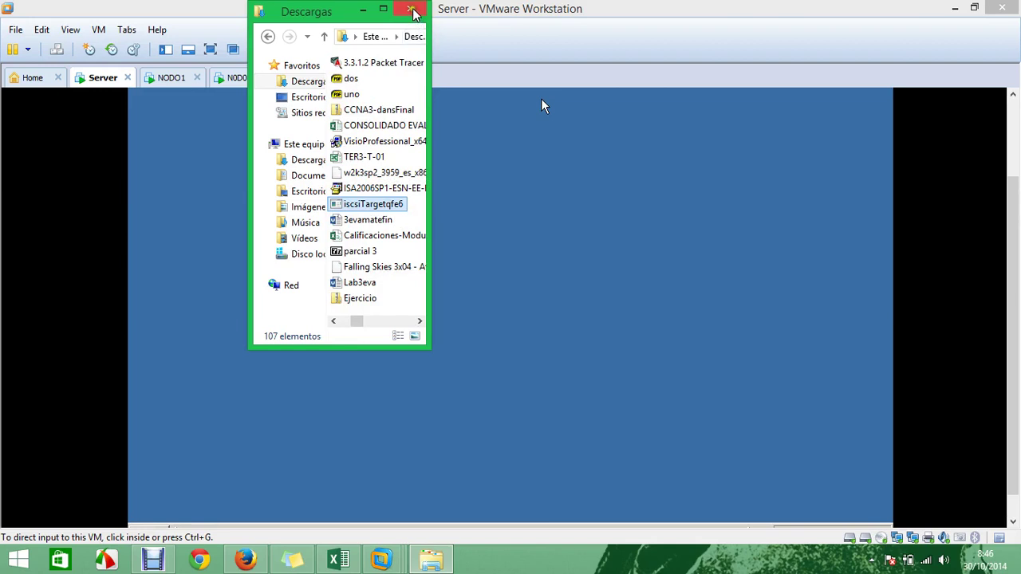
{"action": "left_click", "coordinate": [410, 9]}
{"action": "left_click_drag", "start_coordinate": [1016, 251], "coordinate": [1013, 173]}
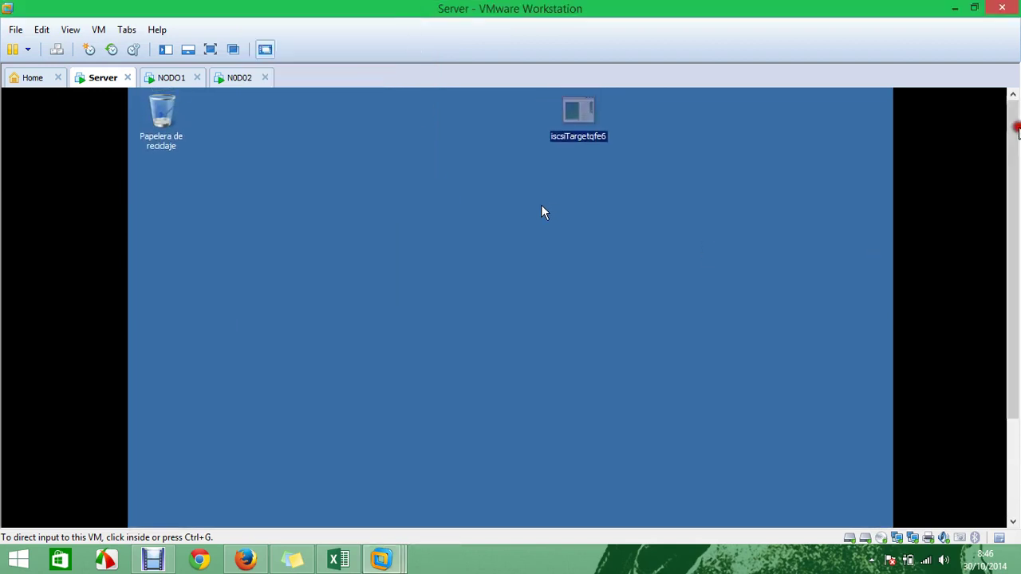
- Run iscsiTargetqfe6 and extract it into a new jcnet folder on the Server desktop
{"action": "left_click", "coordinate": [522, 141]}
{"action": "left_click_drag", "start_coordinate": [594, 120], "coordinate": [315, 211]}
{"action": "double_click", "coordinate": [319, 209]}
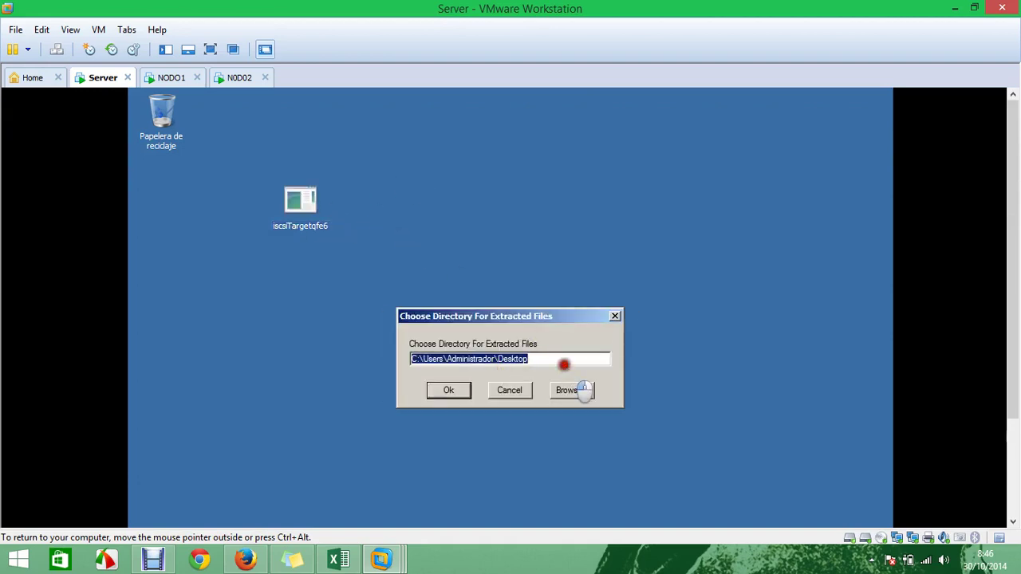
{"action": "left_click", "coordinate": [563, 359]}
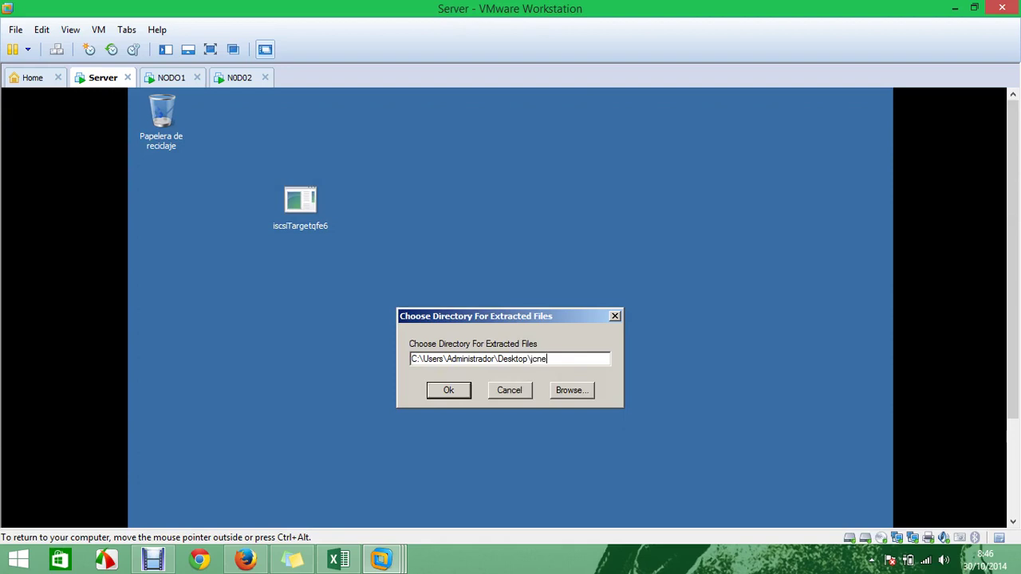
{"action": "key", "text": "Return"}
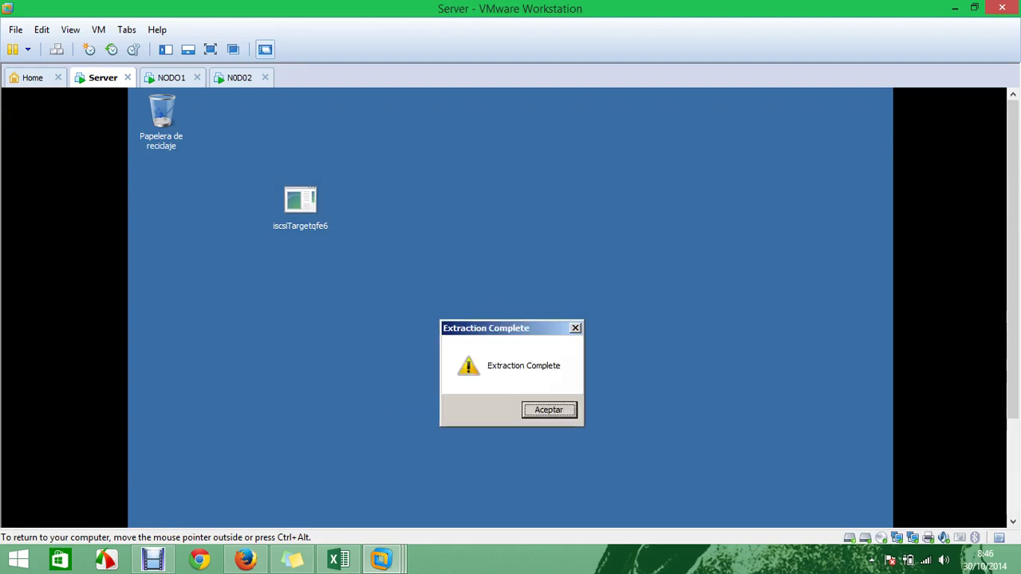
{"action": "left_click", "coordinate": [561, 409]}
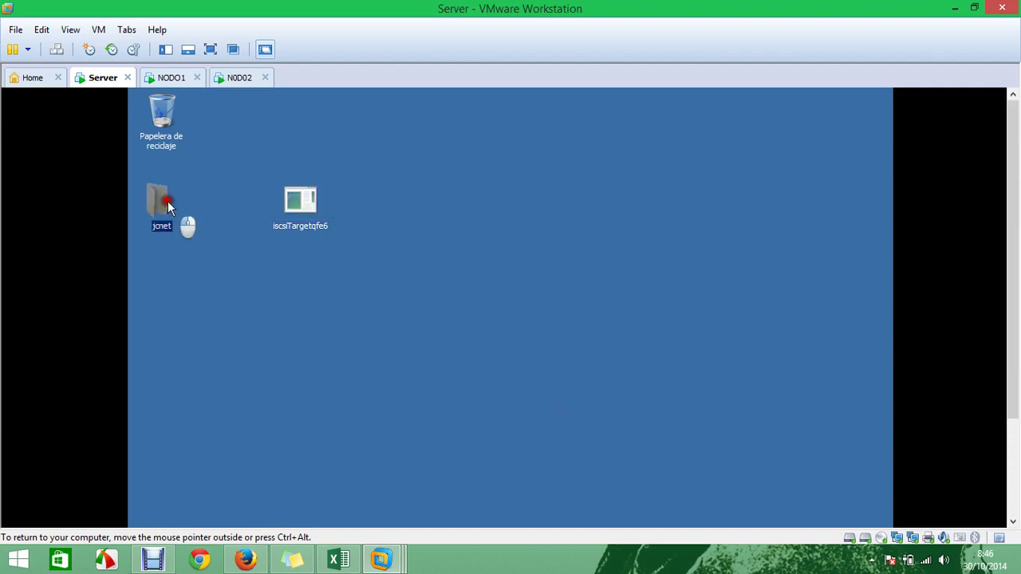
{"action": "double_click", "coordinate": [168, 206]}
- Install Microsoft iSCSI Software Target from jcnet\x64 with the license accepted and default folder
{"action": "double_click", "coordinate": [375, 239]}
{"action": "double_click", "coordinate": [380, 241]}
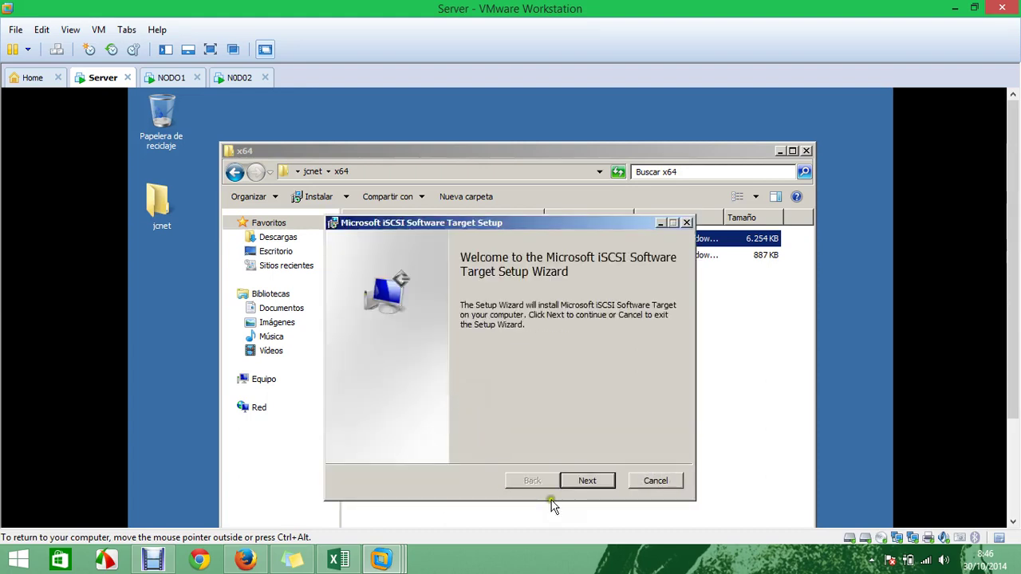
{"action": "left_click", "coordinate": [587, 480]}
{"action": "left_click", "coordinate": [507, 448]}
{"action": "left_click", "coordinate": [587, 481]}
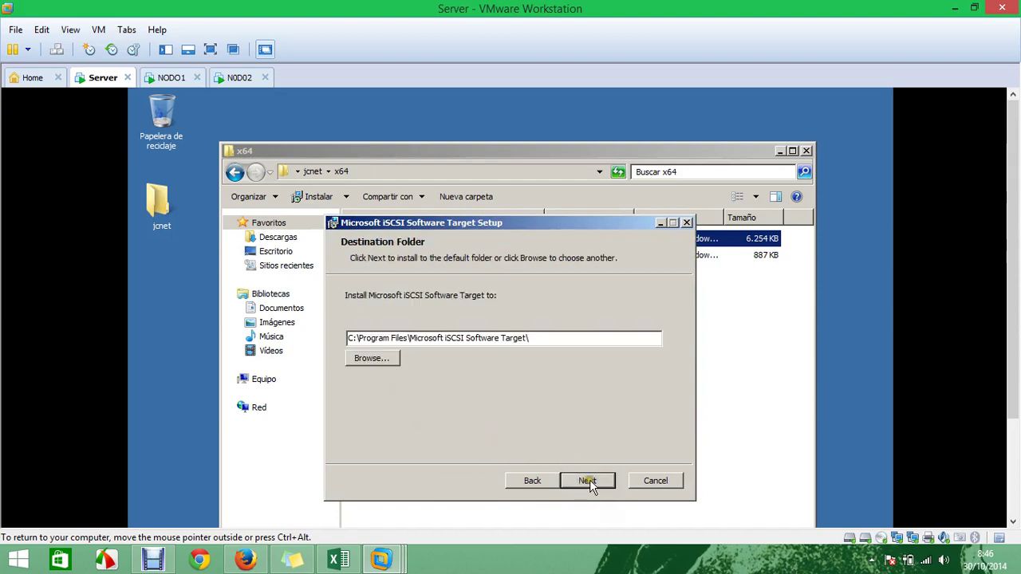
{"action": "left_click", "coordinate": [588, 481]}
{"action": "left_click", "coordinate": [588, 483]}
{"action": "left_click", "coordinate": [588, 482]}
{"action": "left_click", "coordinate": [588, 481]}
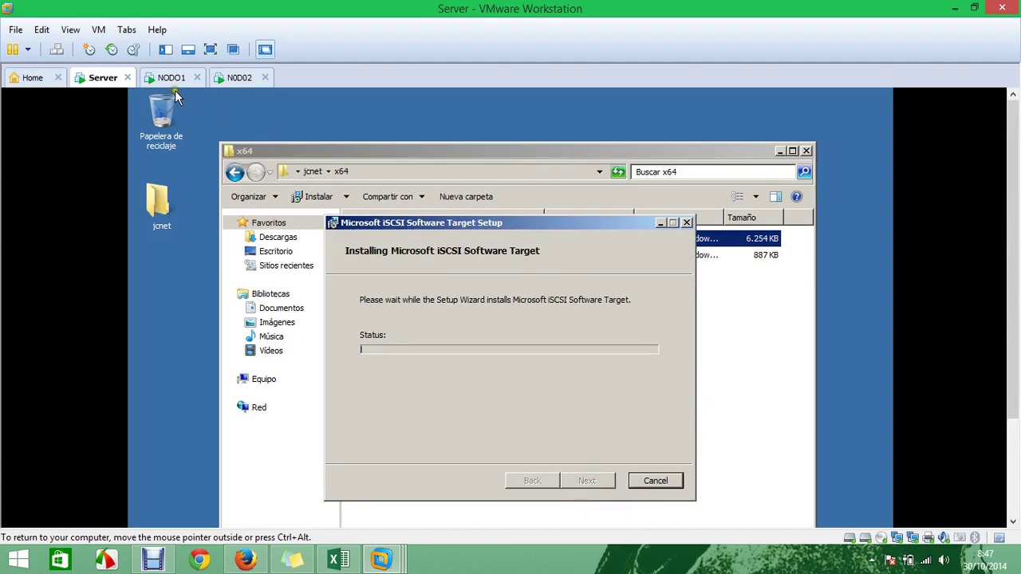
{"action": "left_click", "coordinate": [174, 80]}
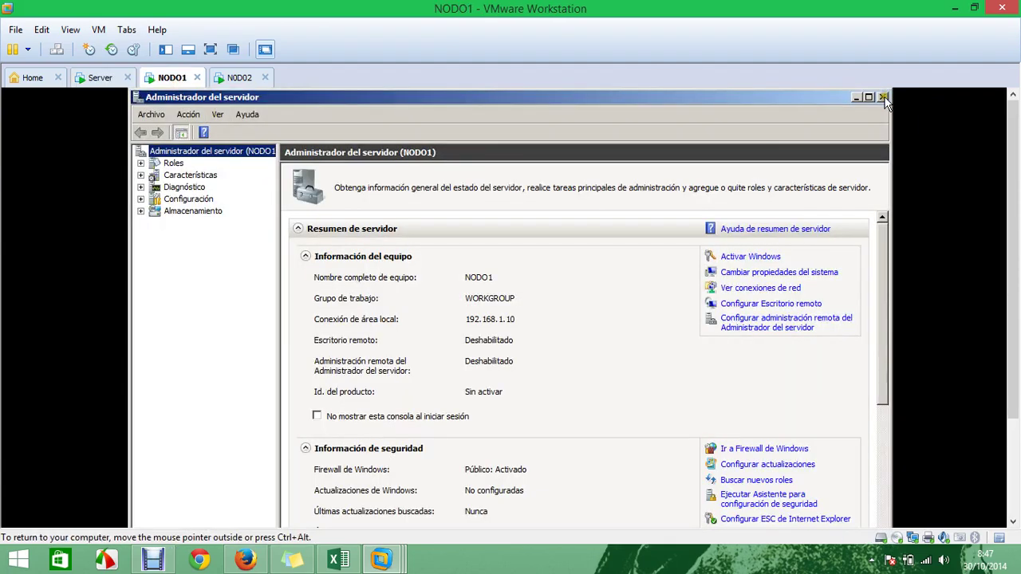
- Open NODO1's system properties to change its computer name or domain
{"action": "left_click", "coordinate": [883, 96]}
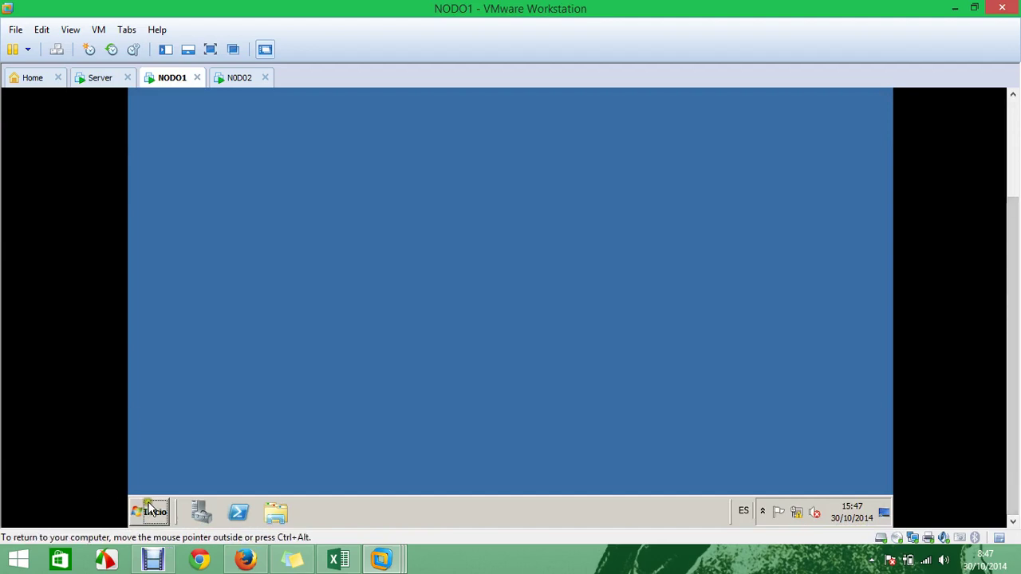
{"action": "left_click", "coordinate": [148, 510]}
{"action": "right_click", "coordinate": [355, 277]}
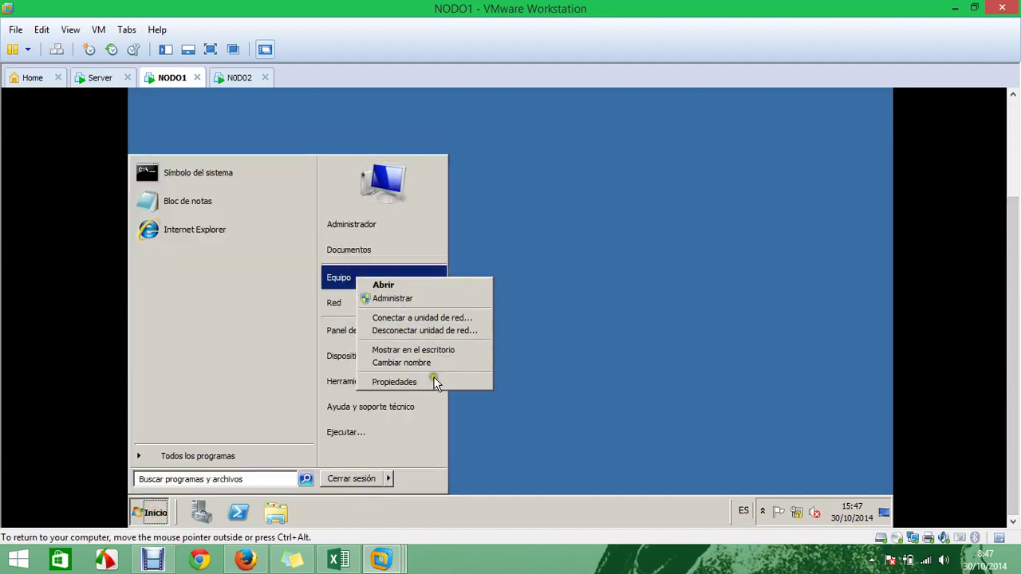
{"action": "left_click", "coordinate": [437, 380]}
{"action": "left_click", "coordinate": [764, 338]}
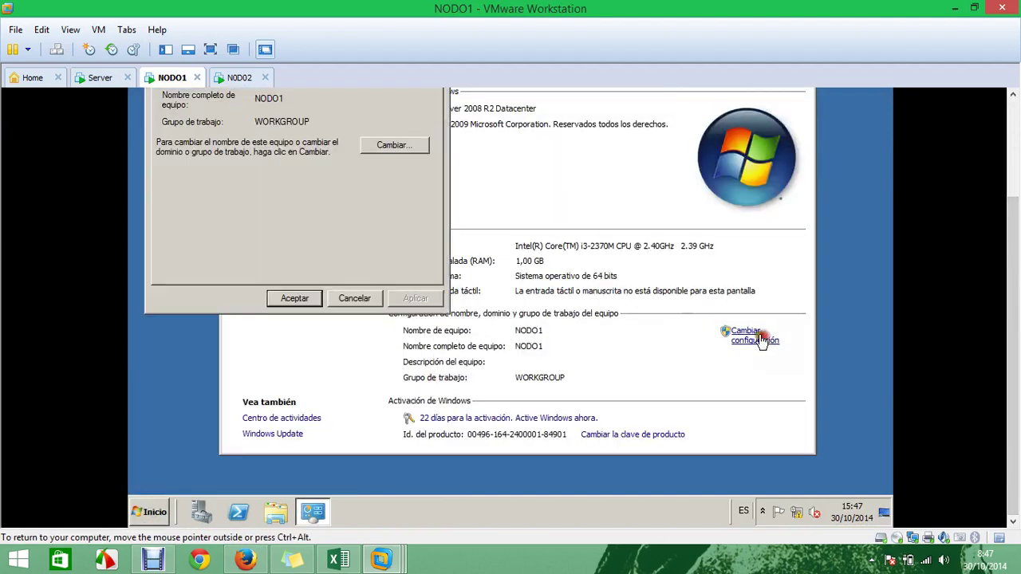
{"action": "scroll", "coordinate": [1017, 214], "scroll_direction": "up", "scroll_amount": 4}
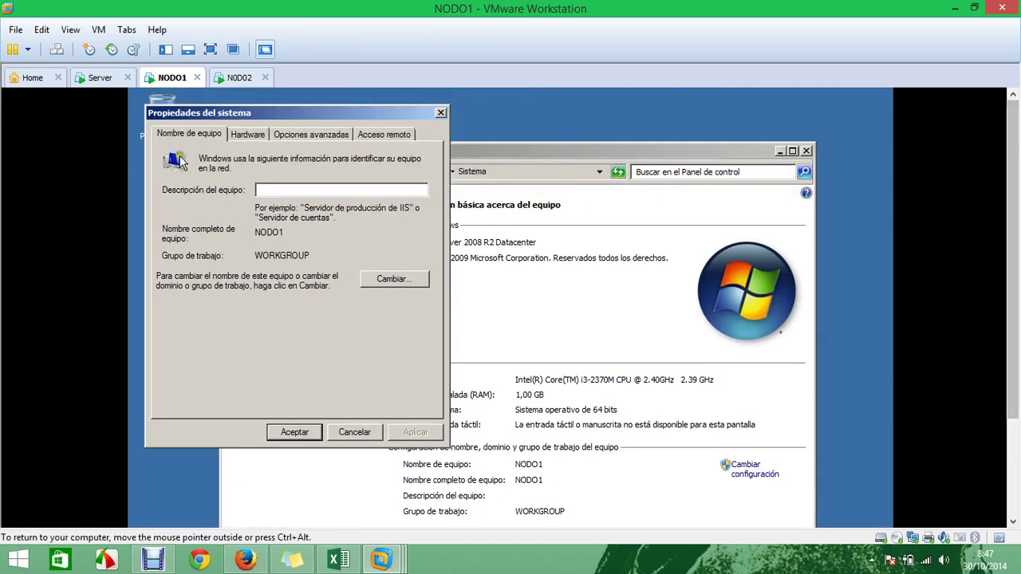
{"action": "left_click", "coordinate": [380, 278]}
- Join NODO1 to the jcnet.net domain with the domain administrator credentials
{"action": "left_click", "coordinate": [208, 308]}
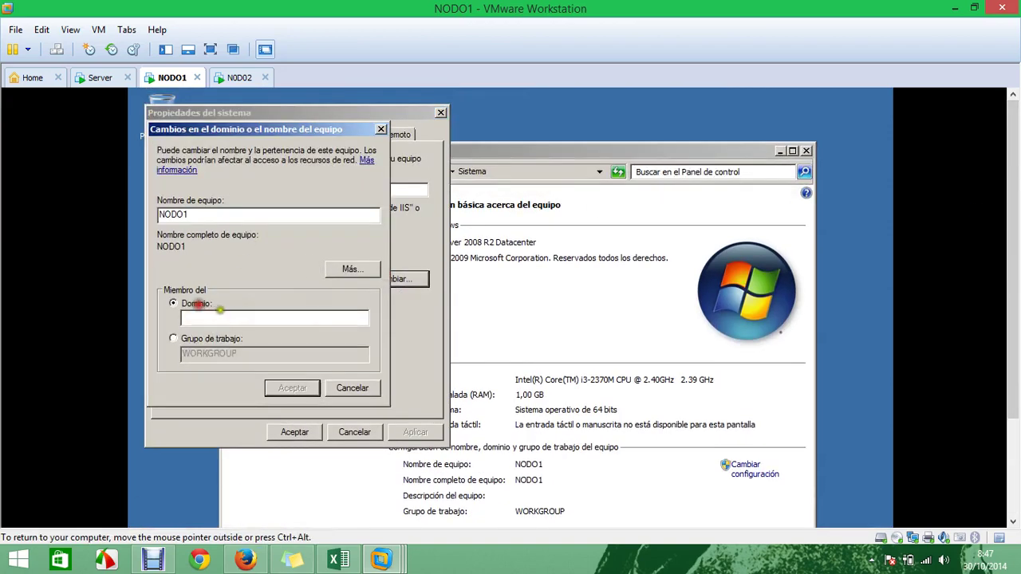
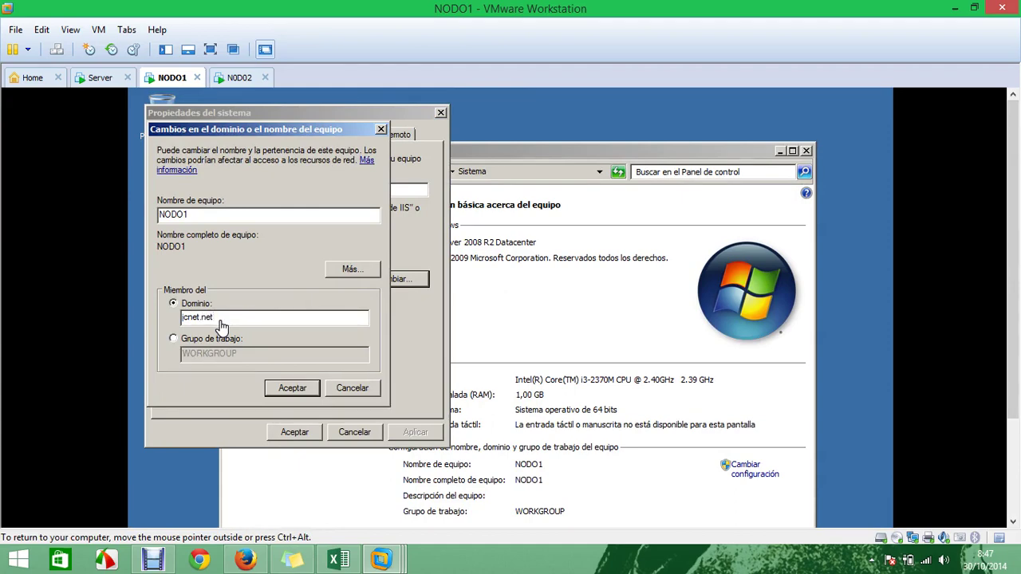
{"action": "key", "text": "Return"}
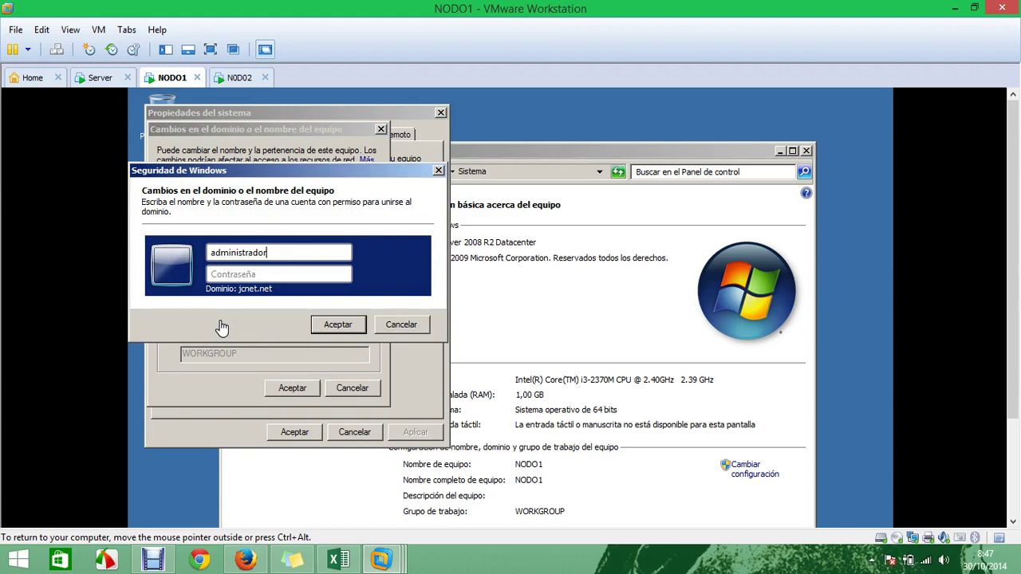
{"action": "key", "text": "Return"}
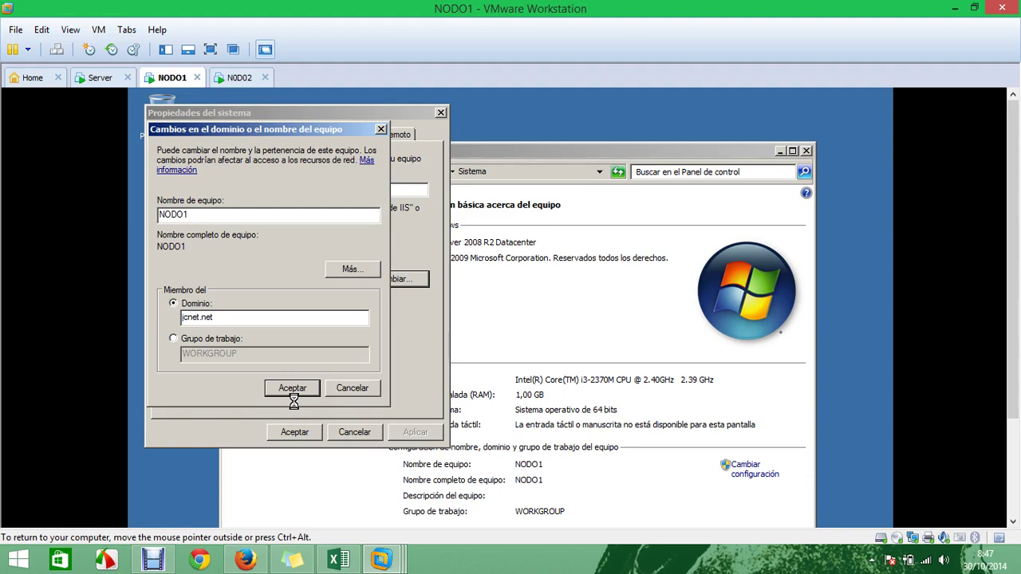
{"action": "left_click", "coordinate": [568, 410]}
{"action": "left_click", "coordinate": [233, 78]}
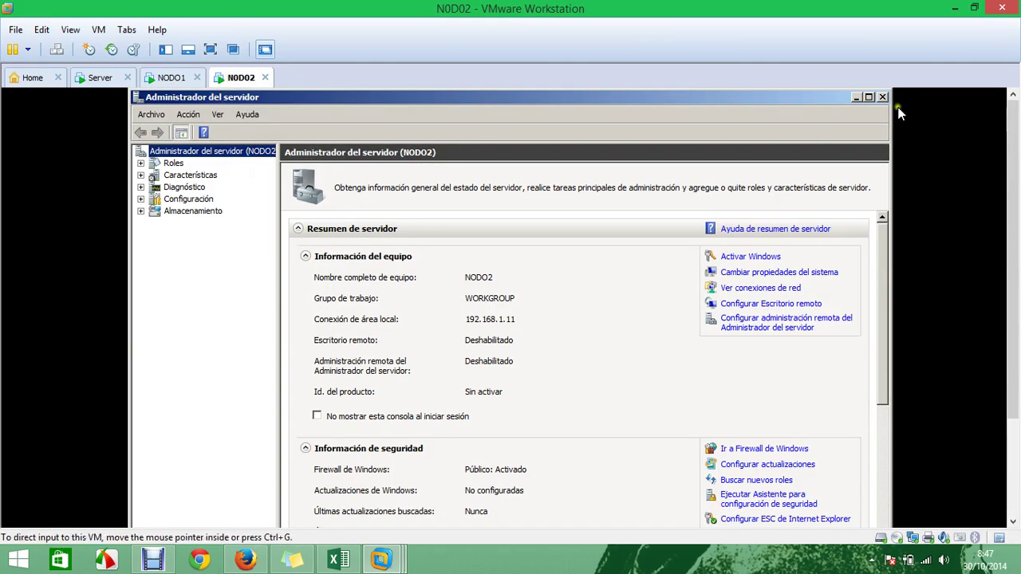
- On NODO2, change the computer's membership to the jcnet.net domain in System Properties
{"action": "left_click", "coordinate": [881, 97]}
{"action": "left_click_drag", "start_coordinate": [1016, 165], "coordinate": [922, 454]}
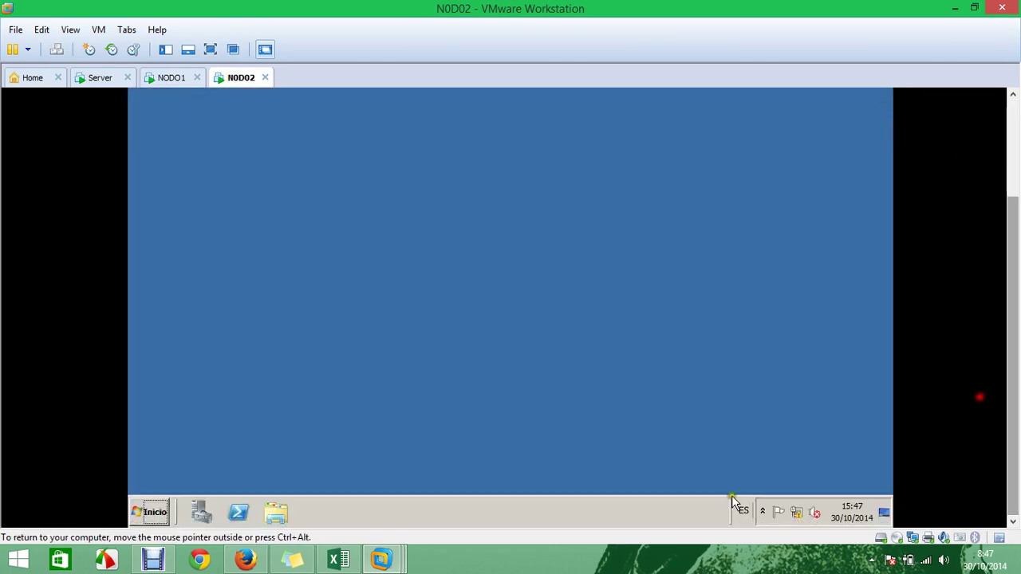
{"action": "left_click", "coordinate": [149, 512]}
{"action": "right_click", "coordinate": [381, 282]}
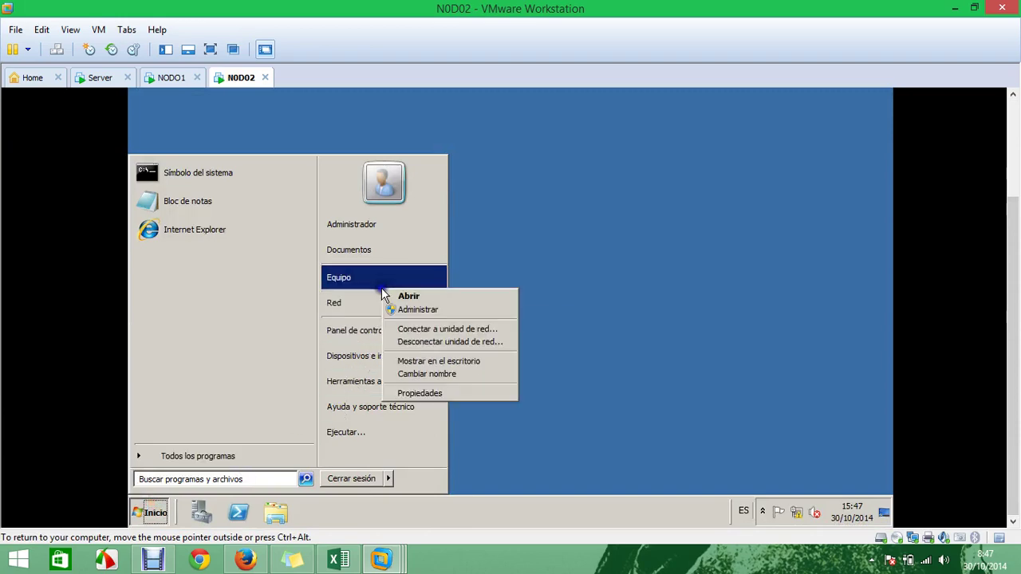
{"action": "left_click", "coordinate": [457, 390]}
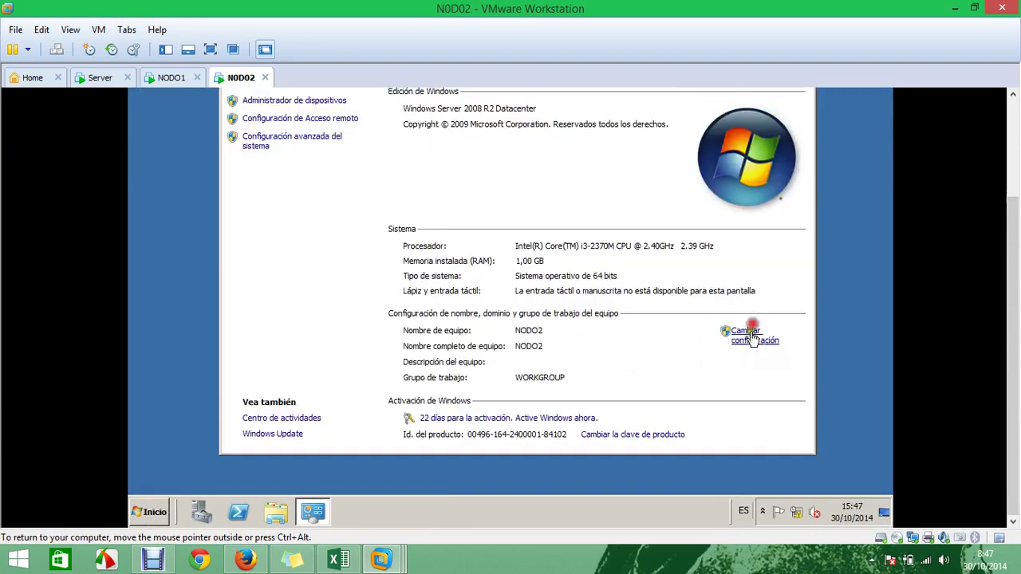
{"action": "left_click", "coordinate": [745, 335]}
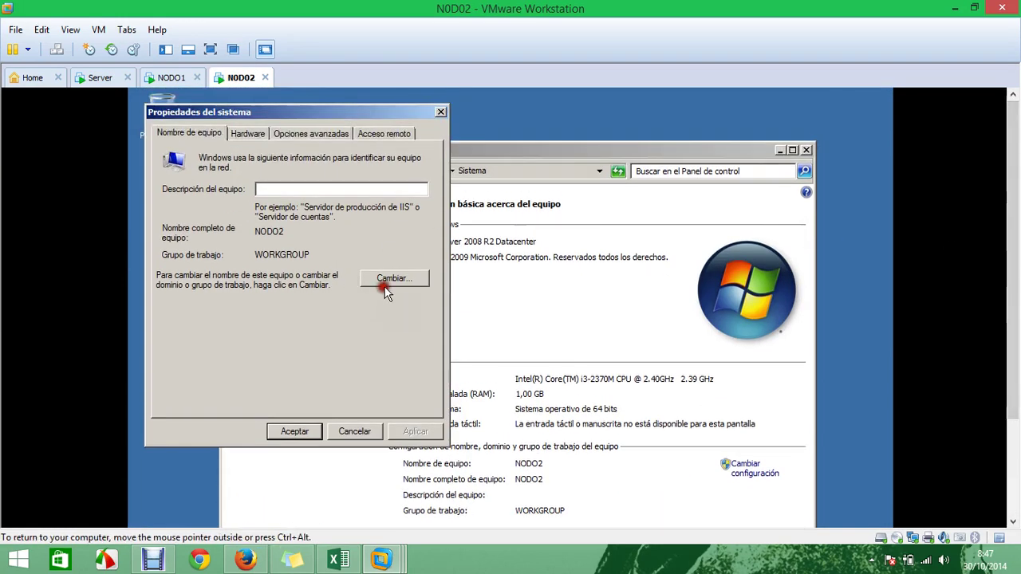
{"action": "left_click", "coordinate": [388, 279]}
{"action": "left_click", "coordinate": [192, 303]}
{"action": "left_click", "coordinate": [219, 319]}
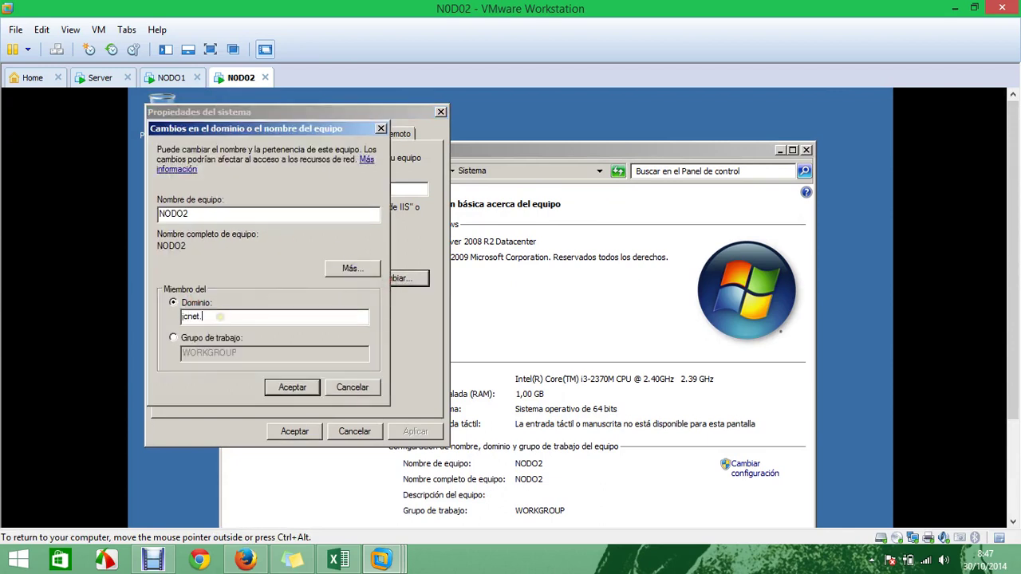
{"action": "key", "text": "Return"}
- Enter the domain administrator credentials and confirm the welcome to jcnet.net
{"action": "key", "text": "Tab"}
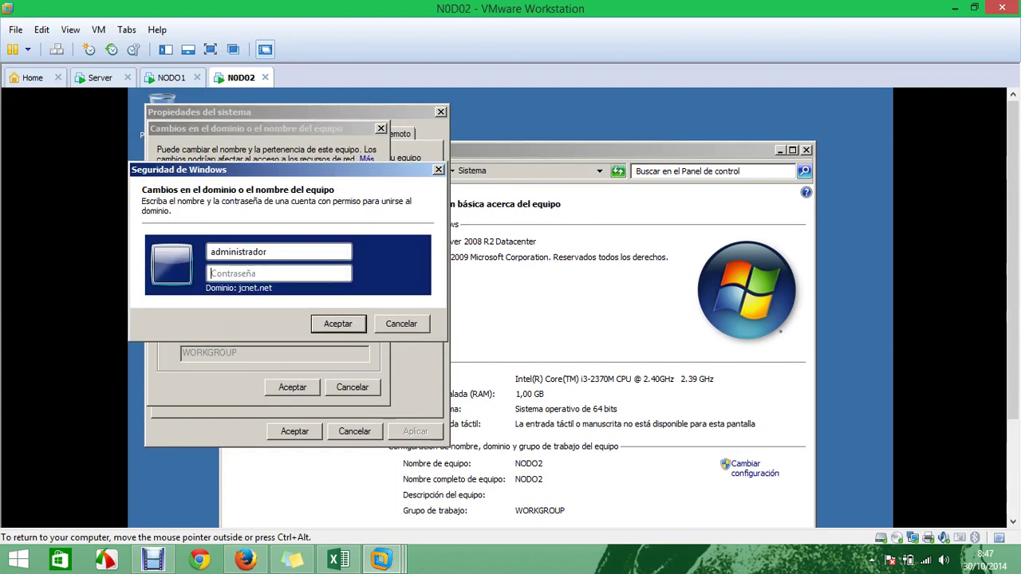
{"action": "key", "text": "Return"}
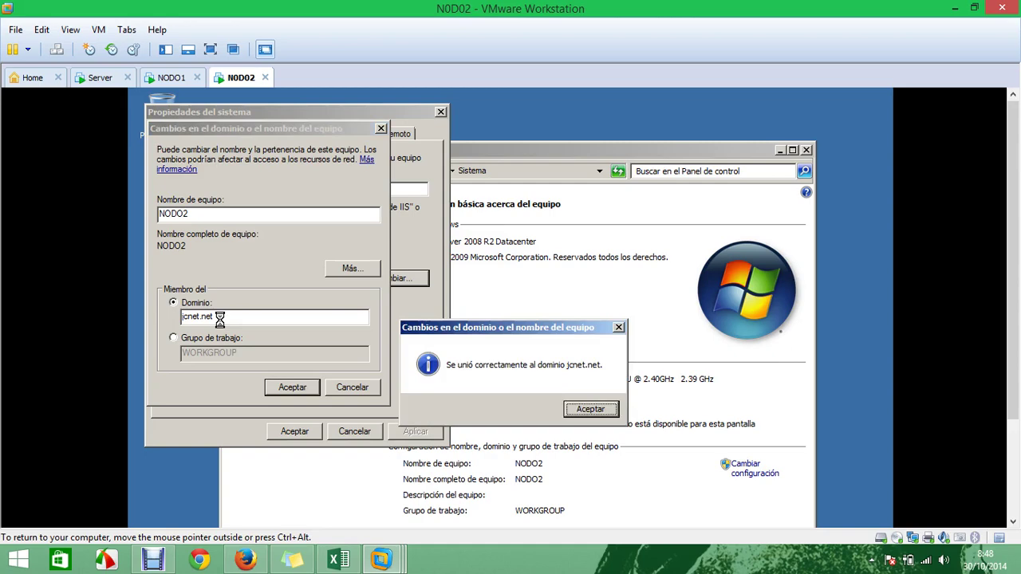
{"action": "left_click", "coordinate": [572, 410]}
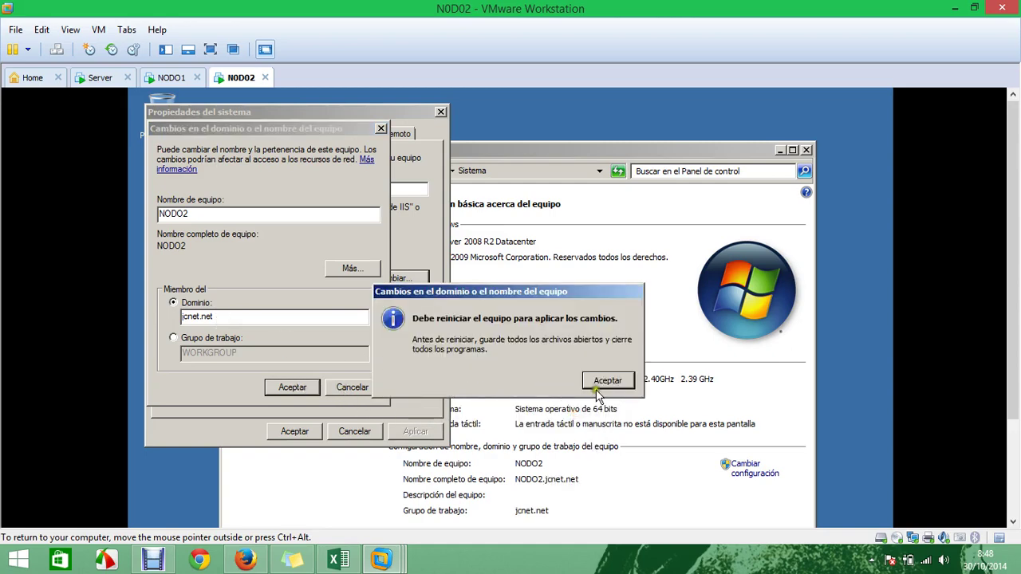
- Restart NODO2 now, then close NODO1's System Properties and restart it too
{"action": "left_click", "coordinate": [599, 380]}
{"action": "left_click", "coordinate": [298, 431]}
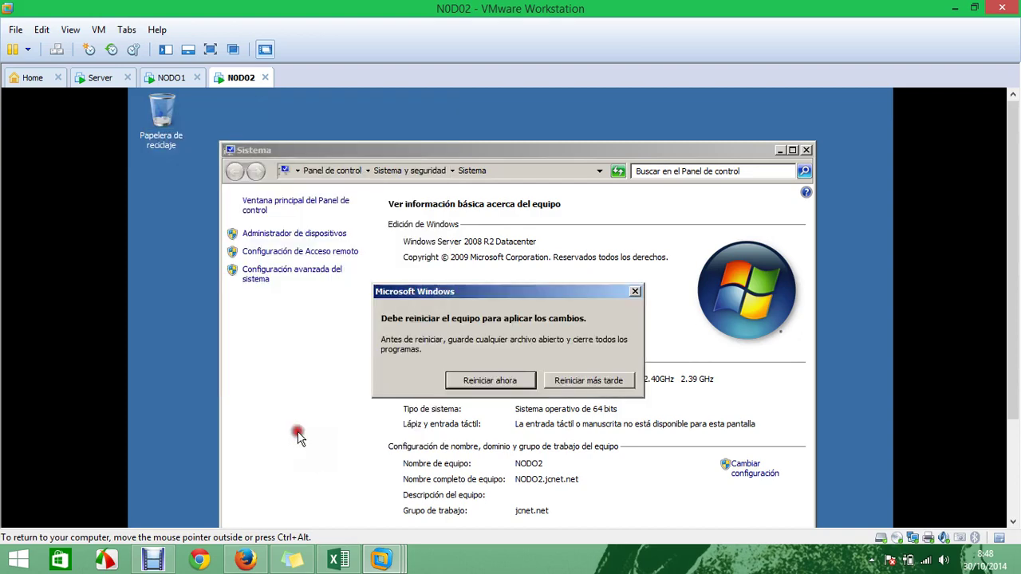
{"action": "left_click", "coordinate": [459, 381]}
{"action": "left_click", "coordinate": [184, 84]}
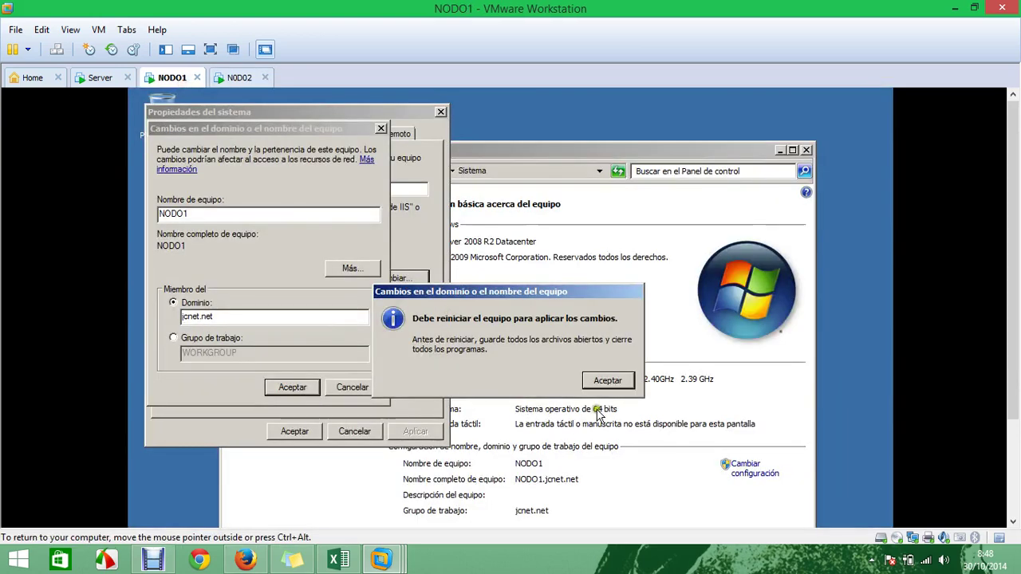
{"action": "left_click", "coordinate": [602, 381]}
{"action": "left_click", "coordinate": [308, 432]}
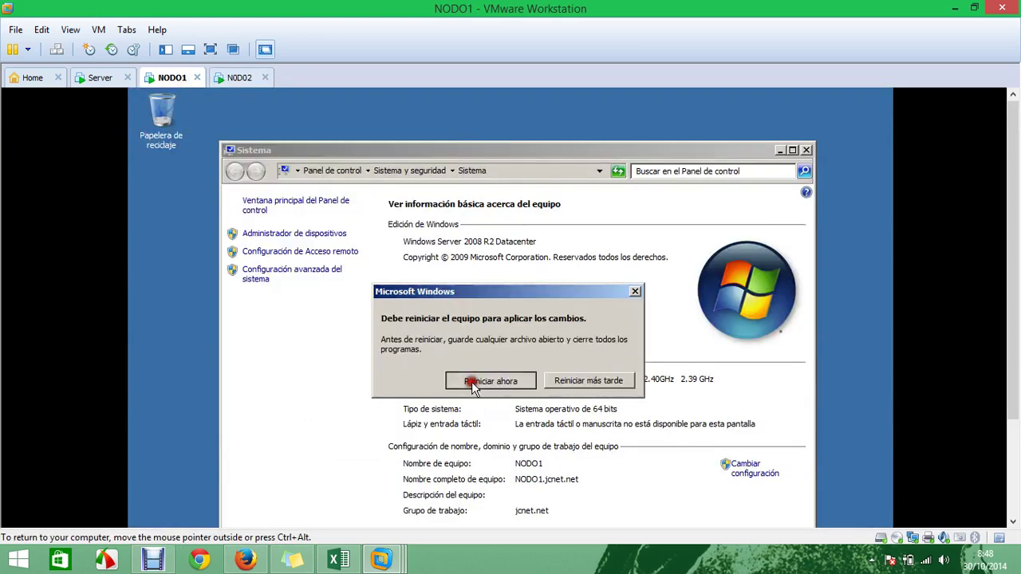
{"action": "left_click", "coordinate": [456, 380]}
{"action": "left_click", "coordinate": [114, 80]}
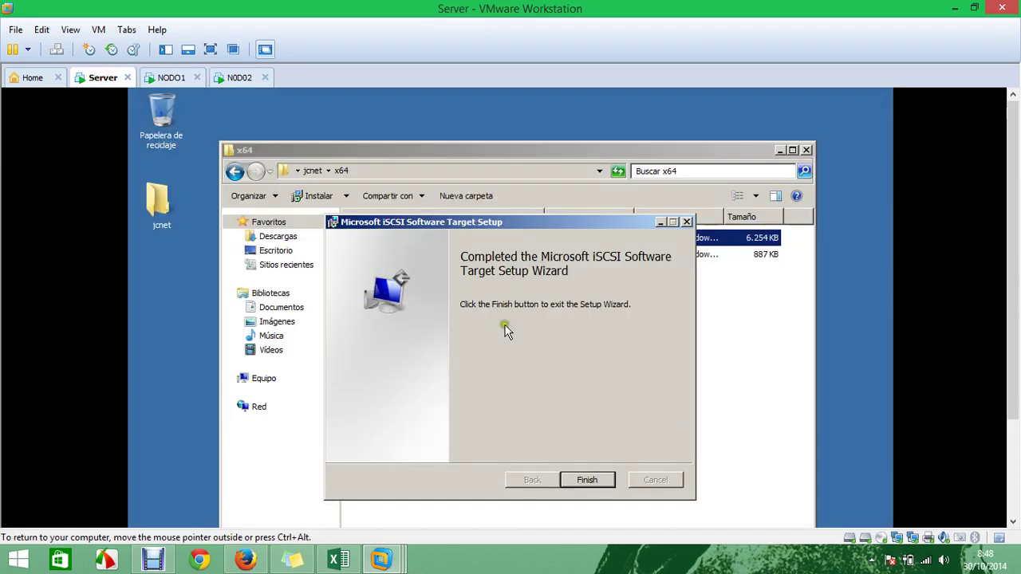
- Finish the iSCSI Software Target setup on Server and launch the Microsoft iSCSI Software Target console
{"action": "left_click", "coordinate": [593, 481]}
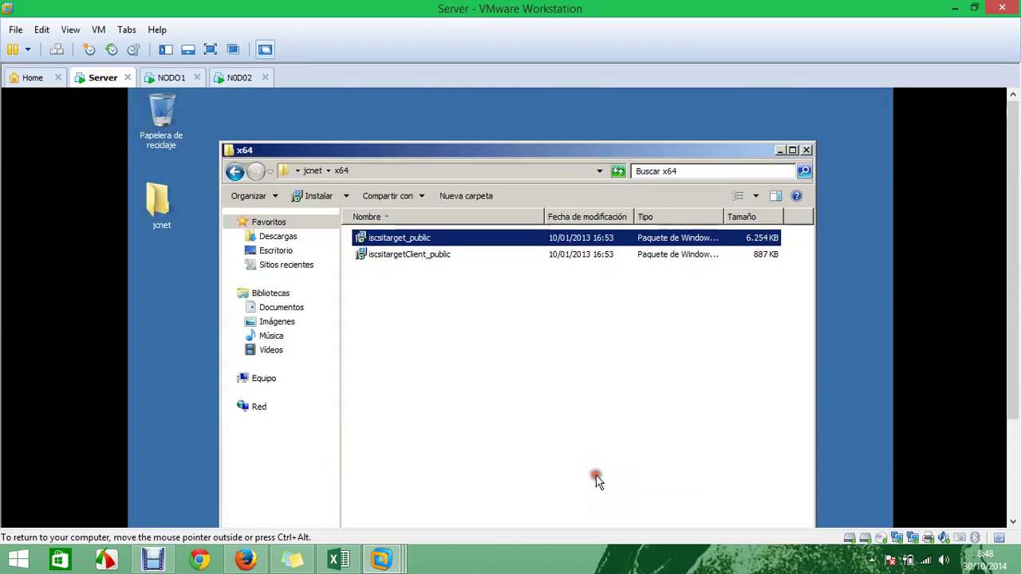
{"action": "left_click", "coordinate": [805, 150]}
{"action": "left_click_drag", "start_coordinate": [1013, 171], "coordinate": [1014, 260]}
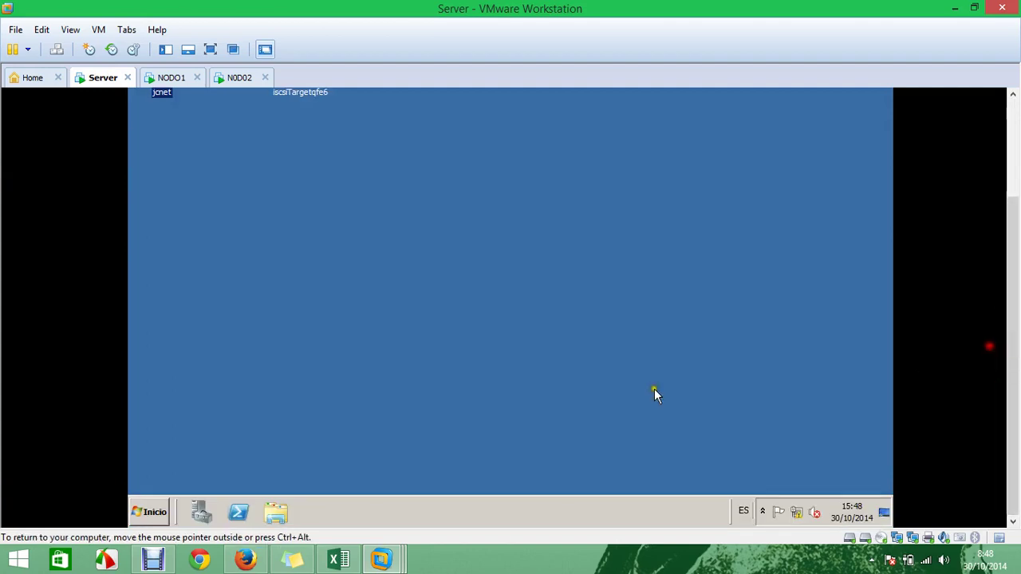
{"action": "left_click", "coordinate": [152, 511]}
{"action": "mouse_move", "coordinate": [411, 382]}
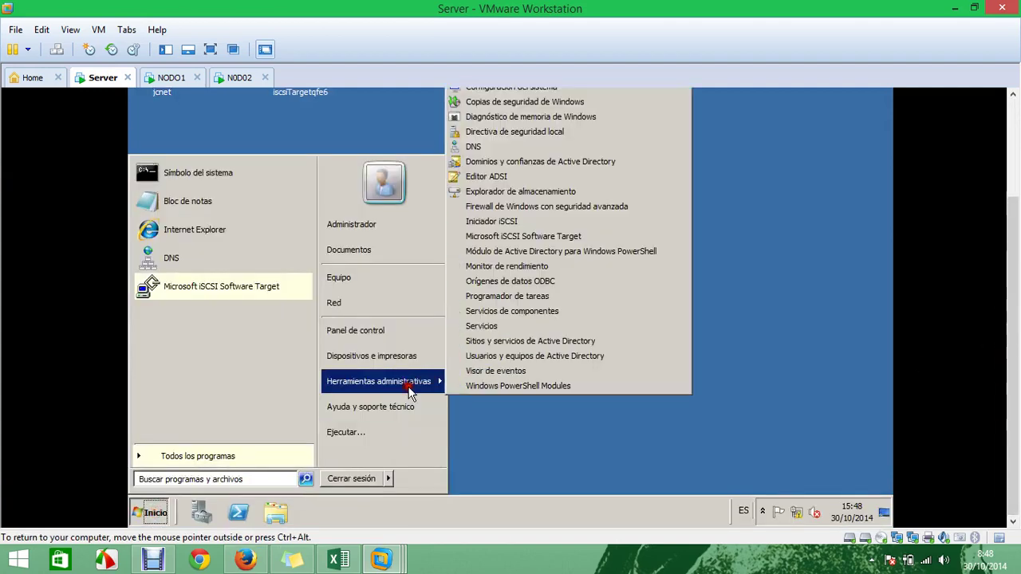
{"action": "left_click", "coordinate": [574, 236]}
{"action": "left_click_drag", "start_coordinate": [1011, 265], "coordinate": [1012, 168]}
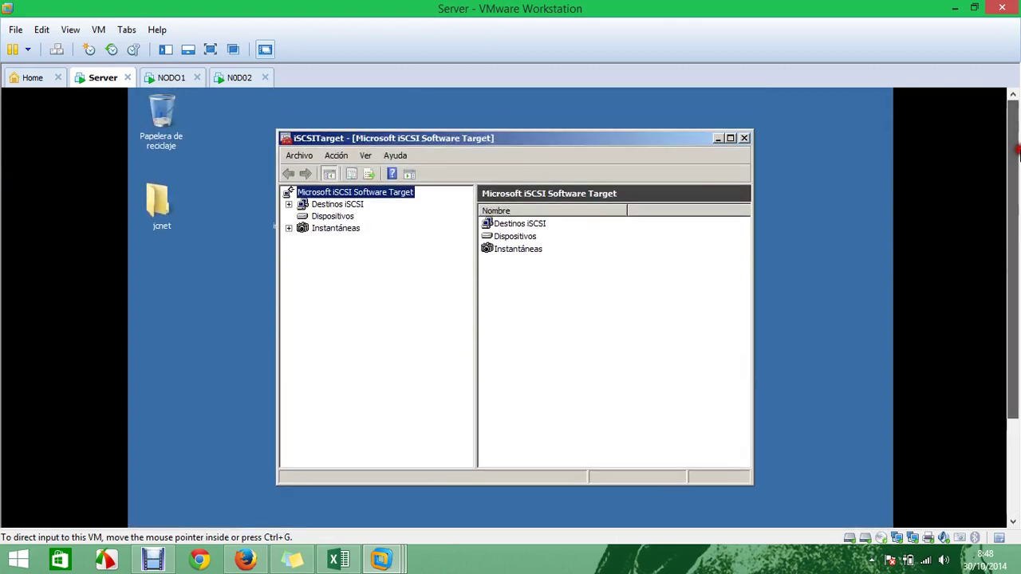
{"action": "left_click", "coordinate": [325, 204]}
- Start a new iSCSI target named quorum
{"action": "right_click", "coordinate": [325, 204]}
{"action": "left_click", "coordinate": [362, 208]}
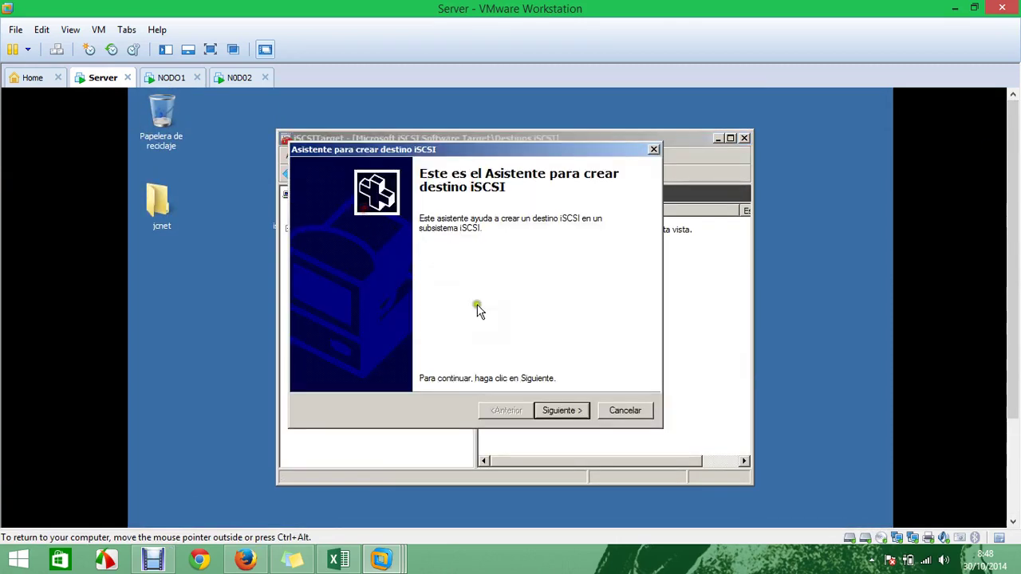
{"action": "left_click", "coordinate": [564, 410]}
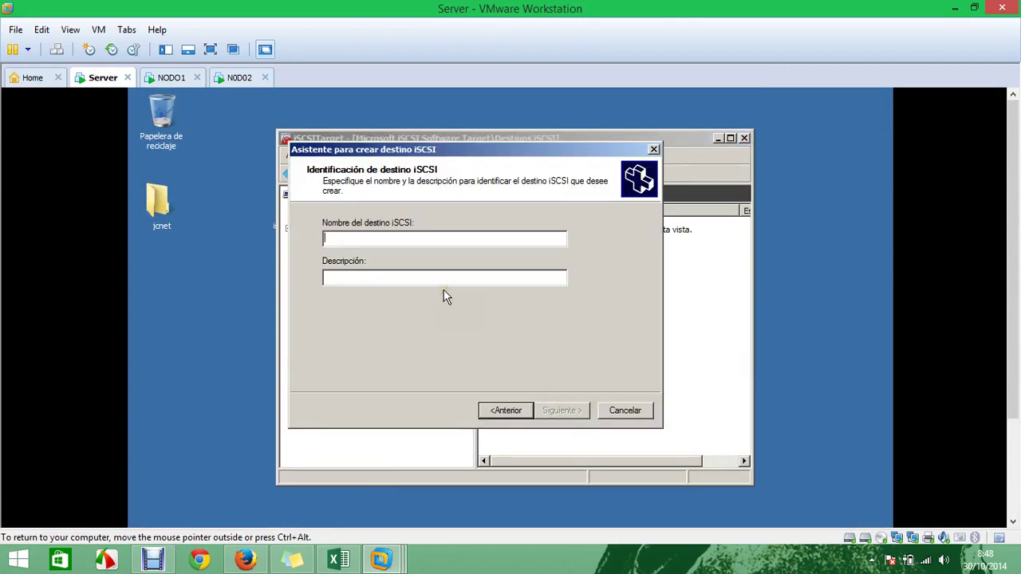
{"action": "type", "text": "quorum"}
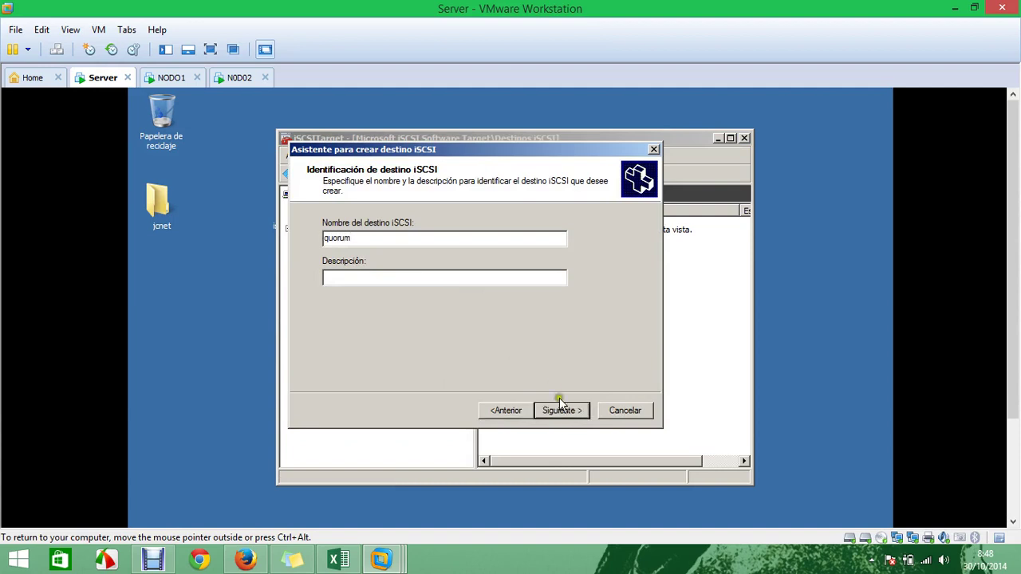
{"action": "left_click", "coordinate": [573, 413]}
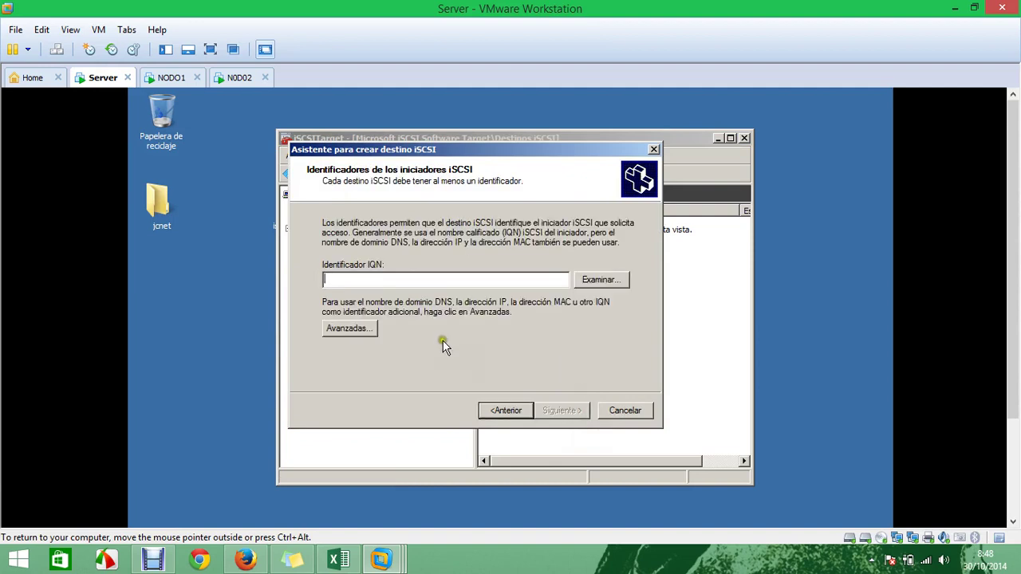
- Add an IP address initiator identifier for 192.168.1.10
{"action": "left_click", "coordinate": [365, 331]}
{"action": "left_click", "coordinate": [346, 378]}
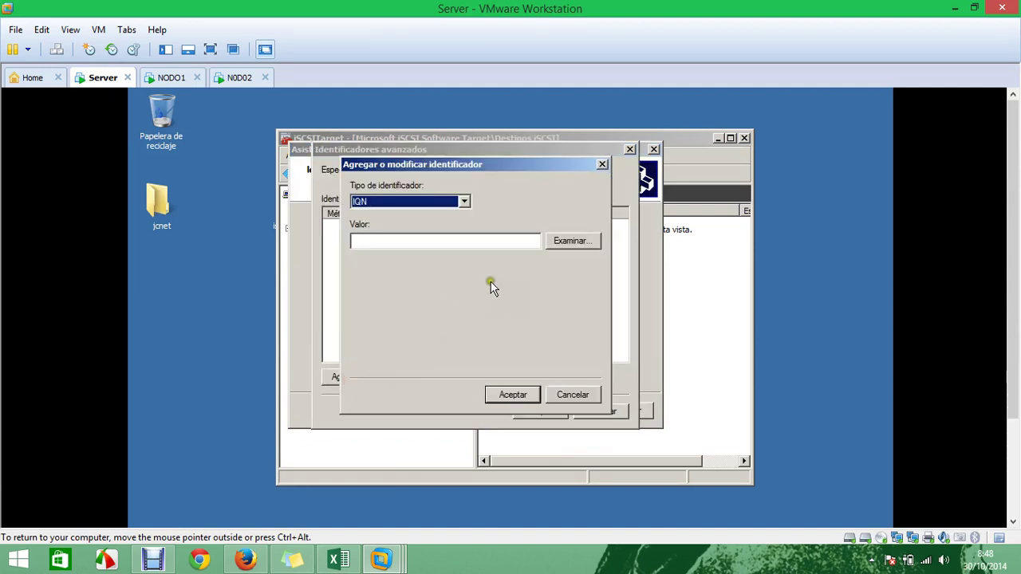
{"action": "left_click", "coordinate": [463, 201]}
{"action": "left_click", "coordinate": [427, 236]}
{"action": "left_click", "coordinate": [422, 241]}
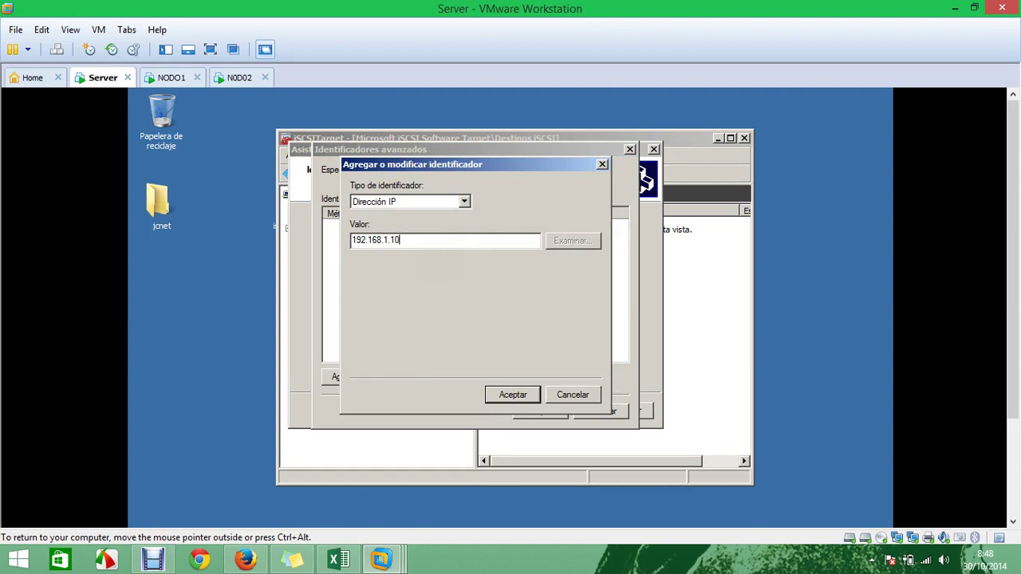
{"action": "left_click", "coordinate": [515, 394]}
- Add a second IP identifier, 192.168.1.11, and allow multiple initiators on the target
{"action": "left_click", "coordinate": [366, 376]}
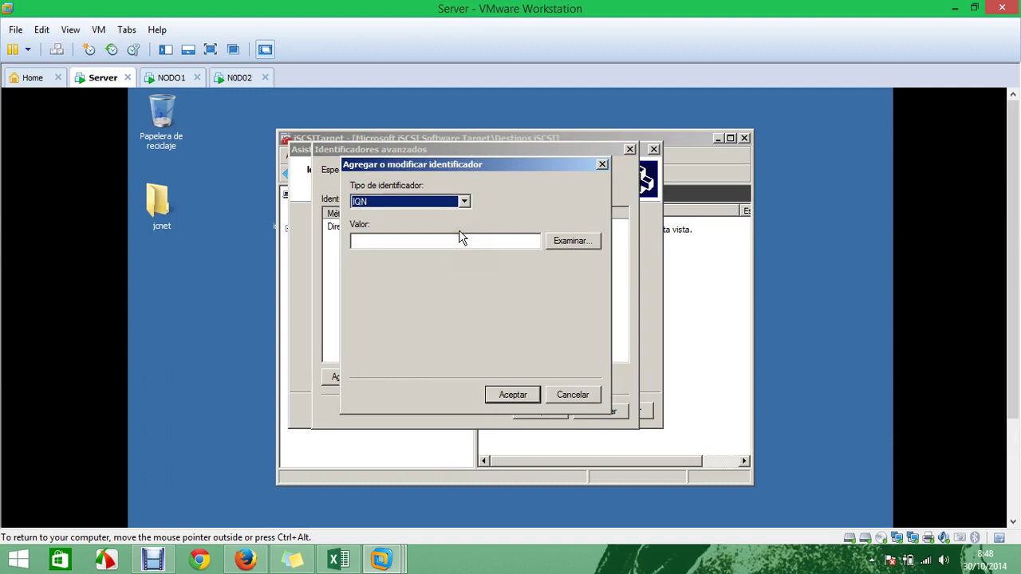
{"action": "left_click", "coordinate": [464, 201]}
{"action": "left_click", "coordinate": [431, 233]}
{"action": "left_click", "coordinate": [425, 241]}
{"action": "type", "text": "192.168.1.1"}
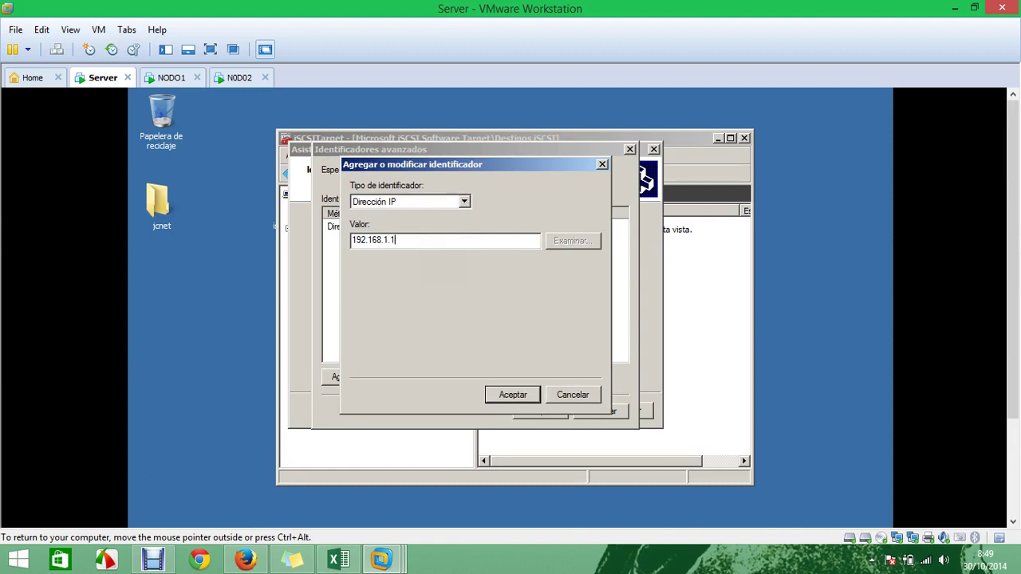
{"action": "left_click", "coordinate": [534, 394]}
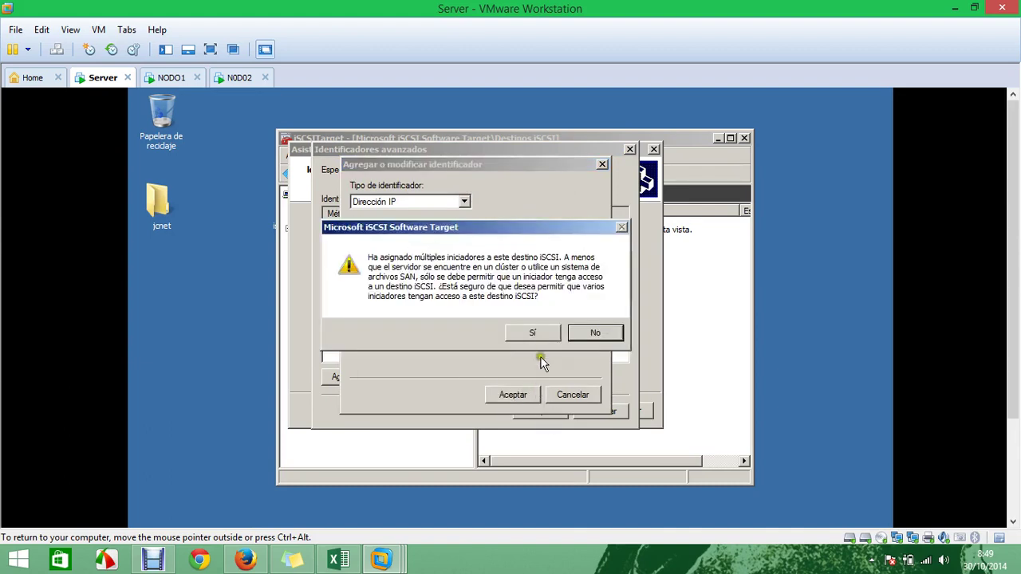
{"action": "left_click", "coordinate": [536, 337]}
- Accept the identifiers, finish the wizard, and select the new quorum target
{"action": "left_click", "coordinate": [540, 411]}
{"action": "left_click", "coordinate": [558, 411]}
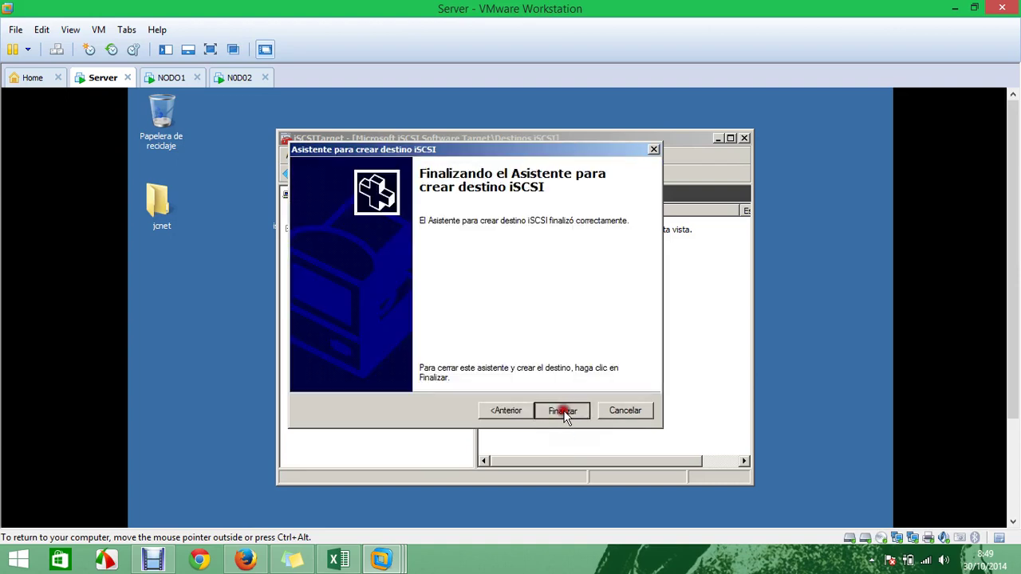
{"action": "left_click", "coordinate": [563, 412]}
{"action": "left_click", "coordinate": [338, 217]}
- Start a virtual disk for the quorum target and browse drive C:\ for its file location
{"action": "right_click", "coordinate": [343, 217]}
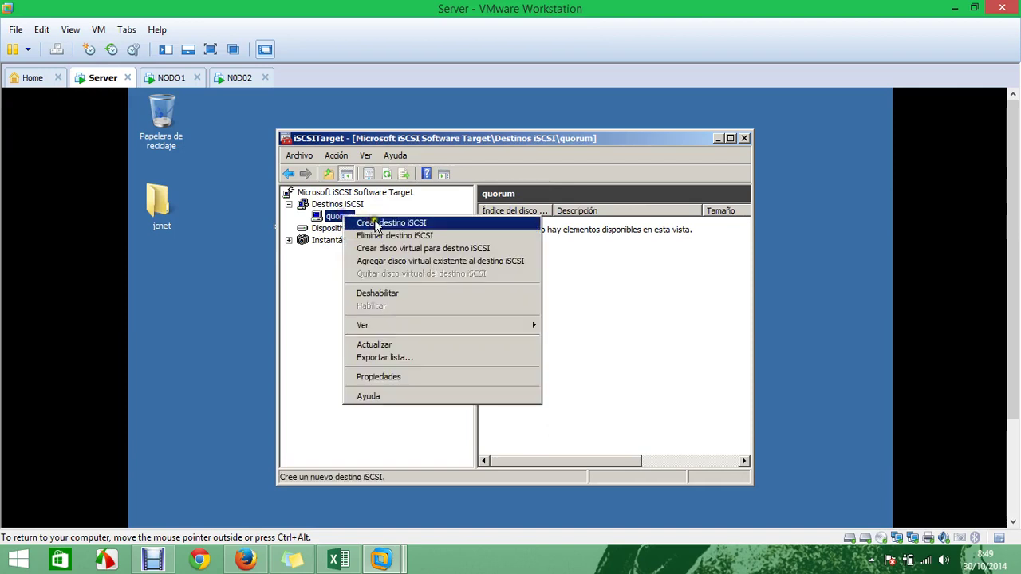
{"action": "left_click", "coordinate": [440, 254]}
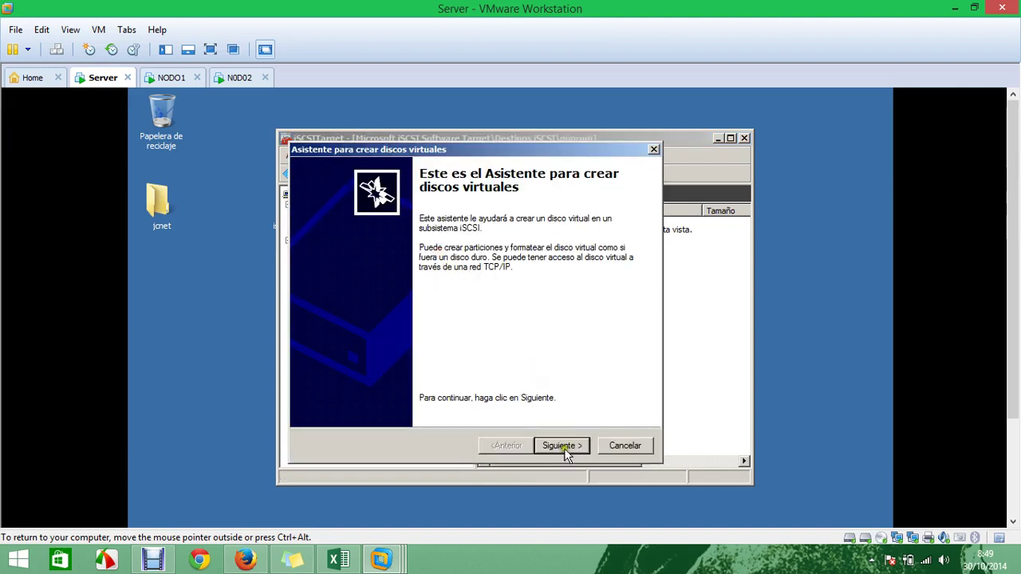
{"action": "left_click", "coordinate": [563, 447]}
{"action": "left_click", "coordinate": [599, 304]}
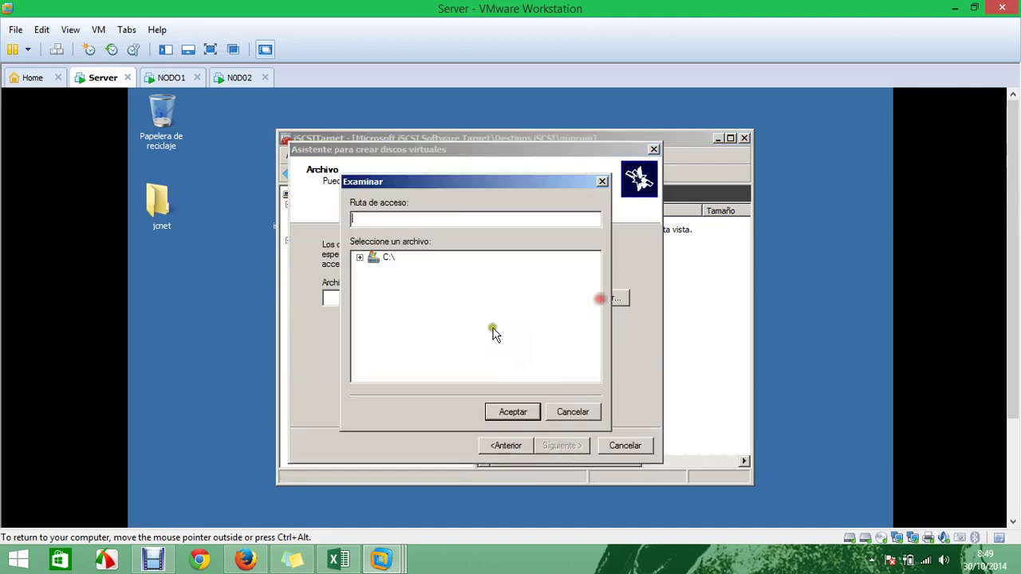
{"action": "left_click", "coordinate": [359, 257]}
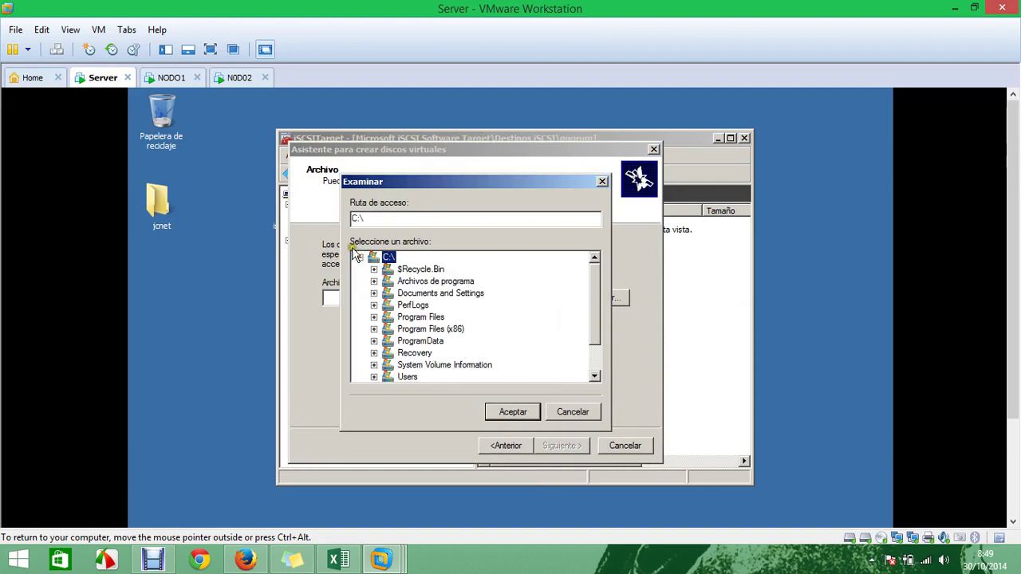
{"action": "left_click", "coordinate": [358, 257]}
{"action": "scroll", "coordinate": [1010, 319], "scroll_direction": "down", "scroll_amount": 3}
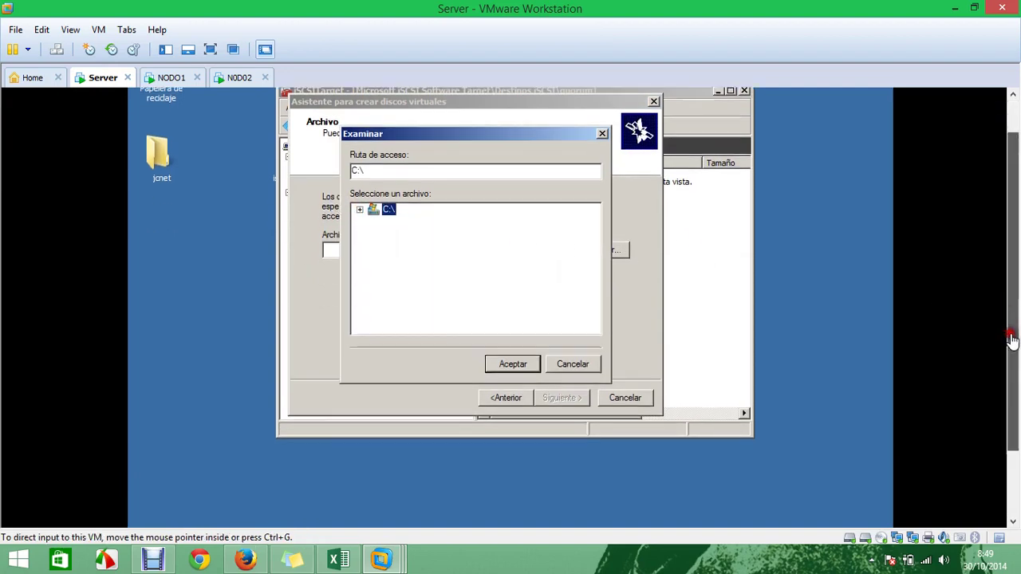
- Open Disk Management under Storage in the server's Server Manager
{"action": "left_click", "coordinate": [153, 512]}
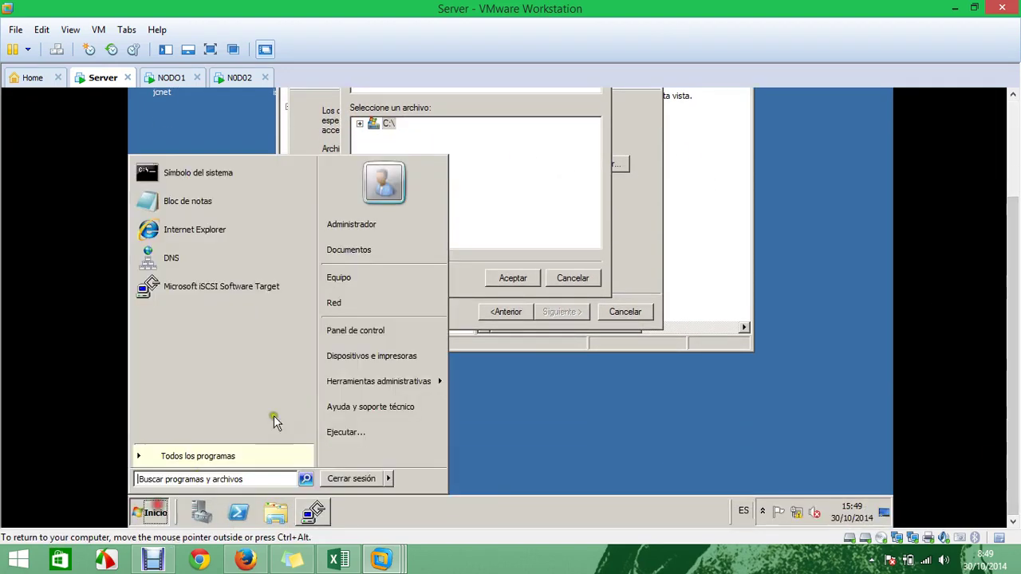
{"action": "right_click", "coordinate": [389, 287]}
{"action": "left_click", "coordinate": [415, 291]}
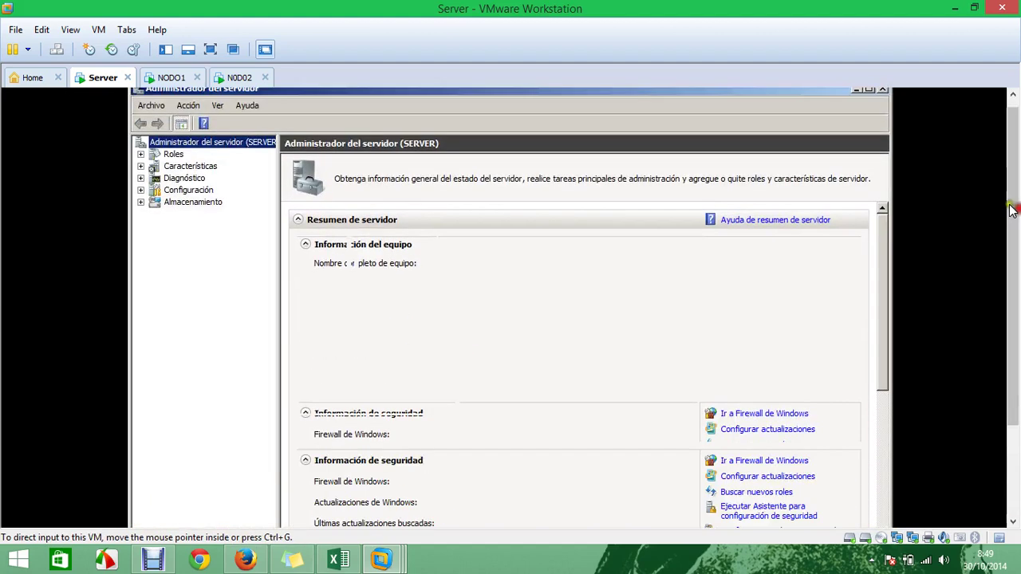
{"action": "left_click", "coordinate": [218, 203]}
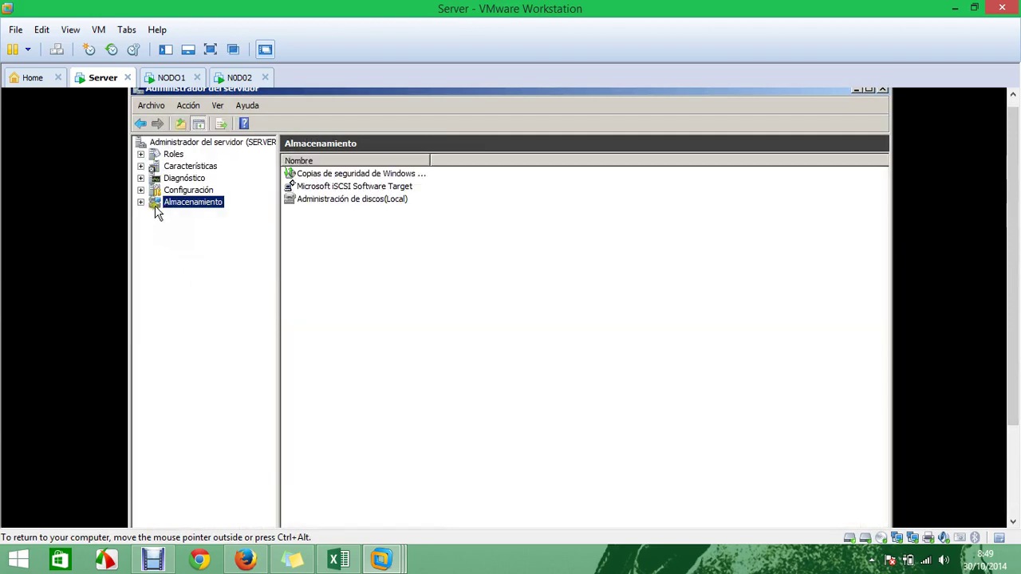
{"action": "left_click", "coordinate": [141, 203]}
{"action": "left_click", "coordinate": [208, 237]}
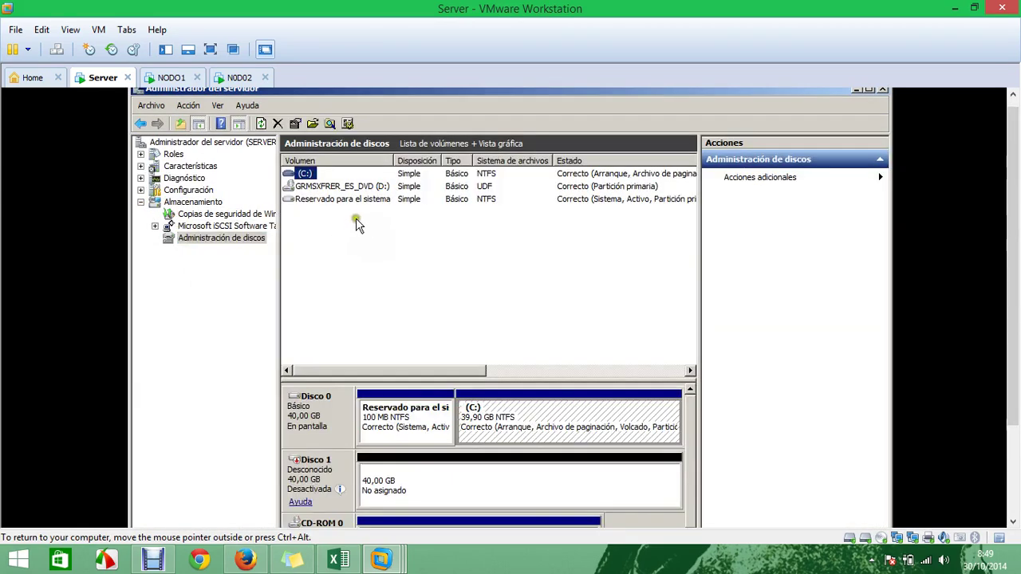
- Bring Disco 1 online and initialize it with the MBR partition style
{"action": "right_click", "coordinate": [299, 466]}
{"action": "left_click", "coordinate": [357, 476]}
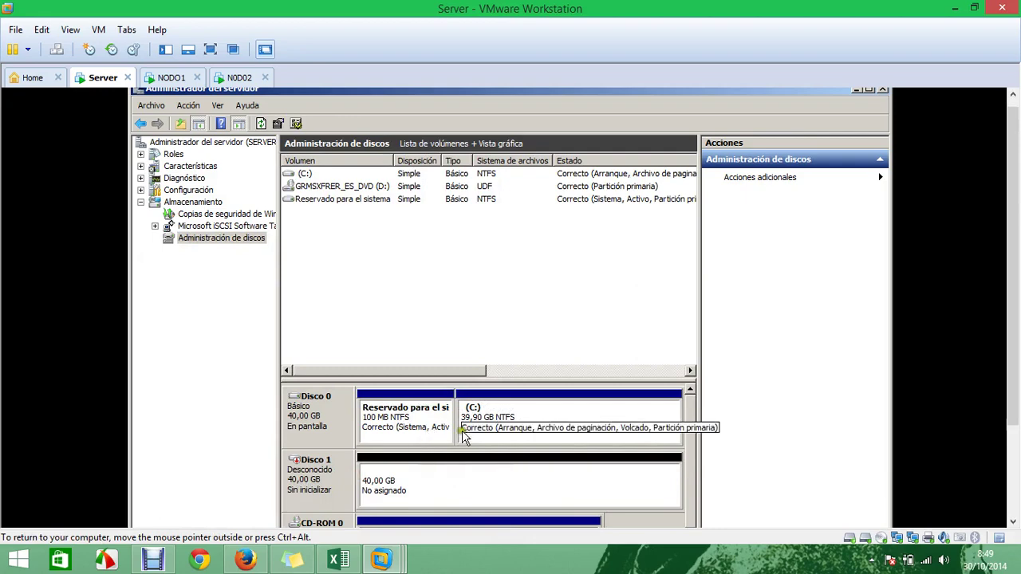
{"action": "right_click", "coordinate": [327, 468]}
{"action": "left_click", "coordinate": [366, 479]}
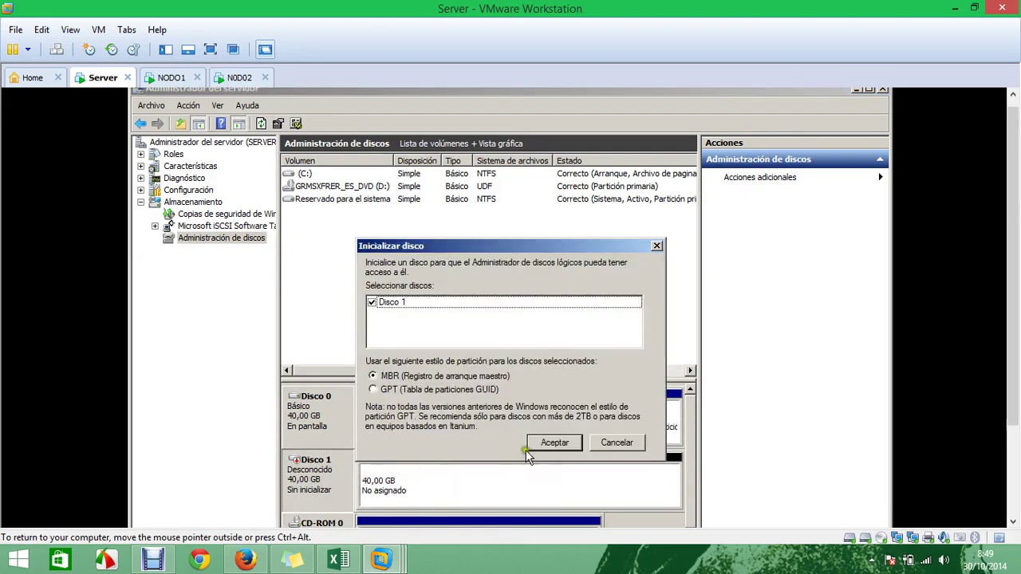
{"action": "left_click", "coordinate": [550, 444]}
- Create a full-size simple NTFS volume E: labelled storage on Disco 1
{"action": "right_click", "coordinate": [383, 490]}
{"action": "left_click", "coordinate": [426, 484]}
{"action": "left_click", "coordinate": [568, 436]}
{"action": "left_click", "coordinate": [573, 439]}
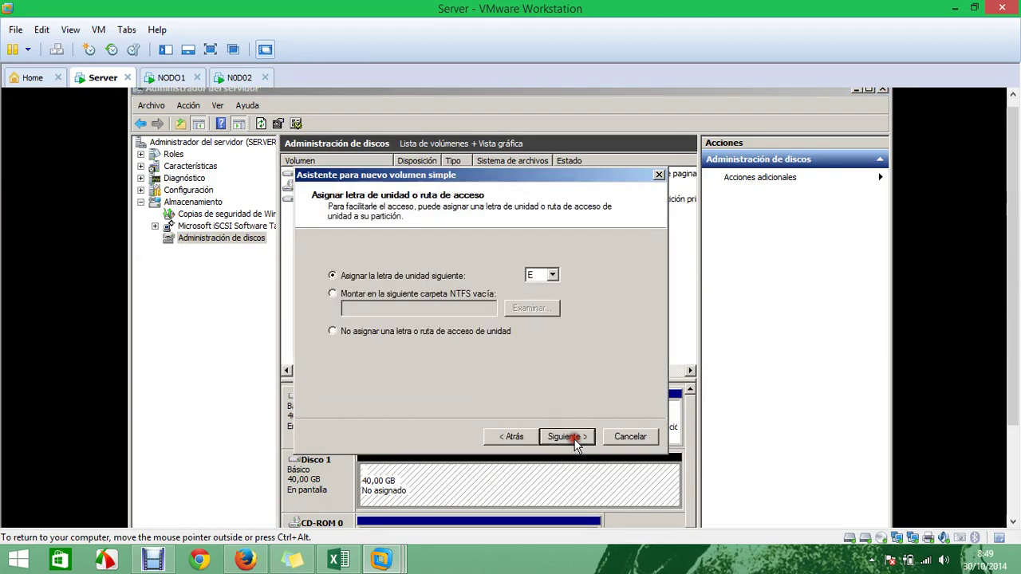
{"action": "left_click", "coordinate": [573, 439]}
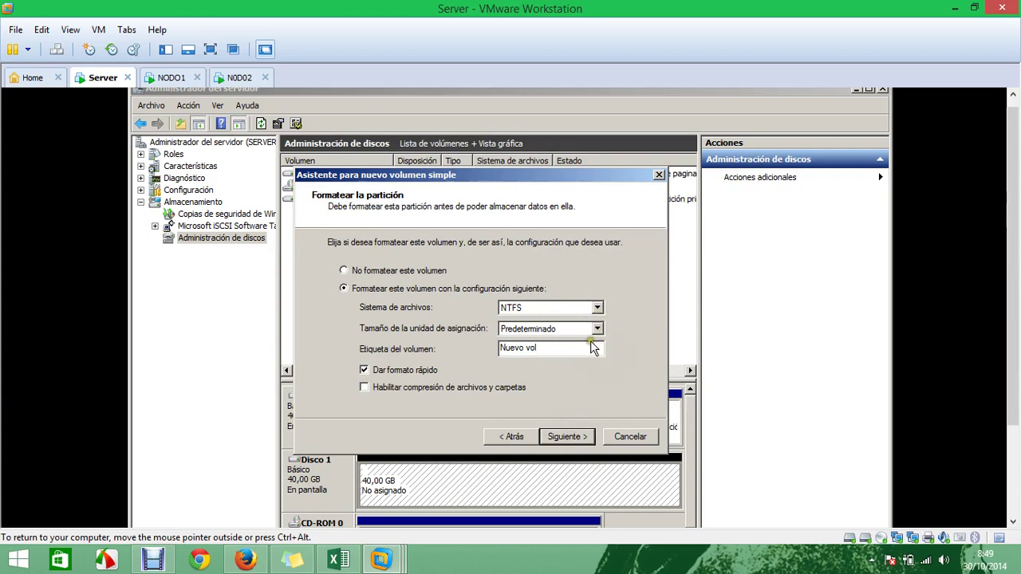
{"action": "left_click_drag", "start_coordinate": [591, 346], "coordinate": [447, 356]}
{"action": "type", "text": "storage"}
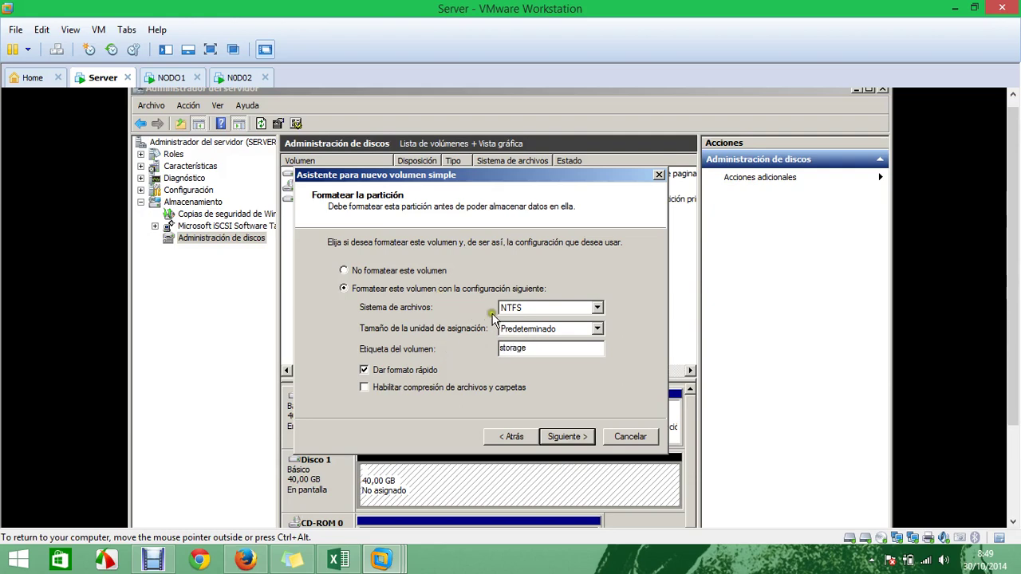
{"action": "left_click", "coordinate": [591, 431]}
{"action": "left_click", "coordinate": [581, 436]}
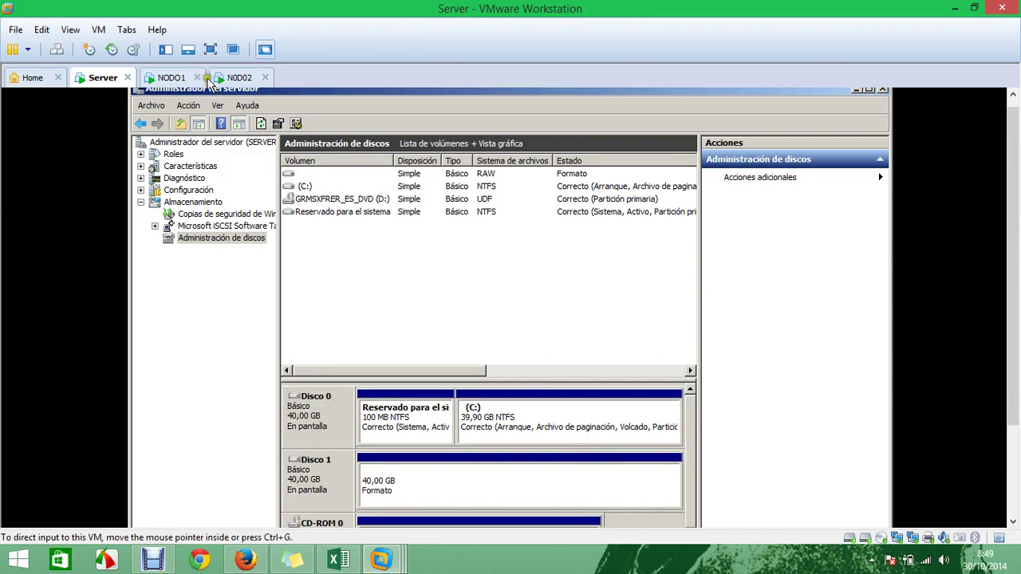
{"action": "left_click", "coordinate": [854, 88]}
- Set the virtual disk's file location to E:\quorum.vhd
{"action": "left_click", "coordinate": [606, 368]}
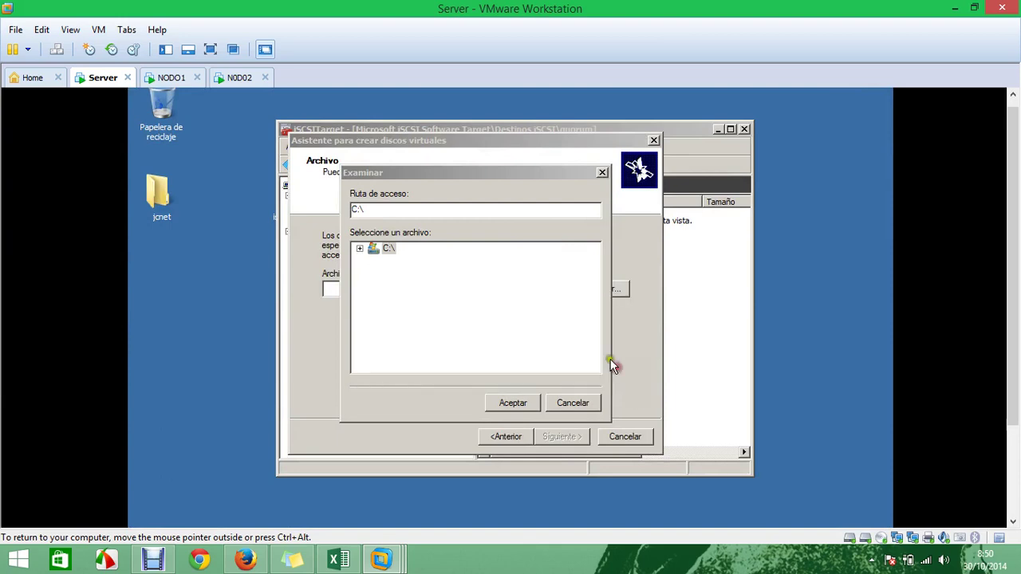
{"action": "left_click", "coordinate": [588, 399]}
{"action": "left_click", "coordinate": [611, 287]}
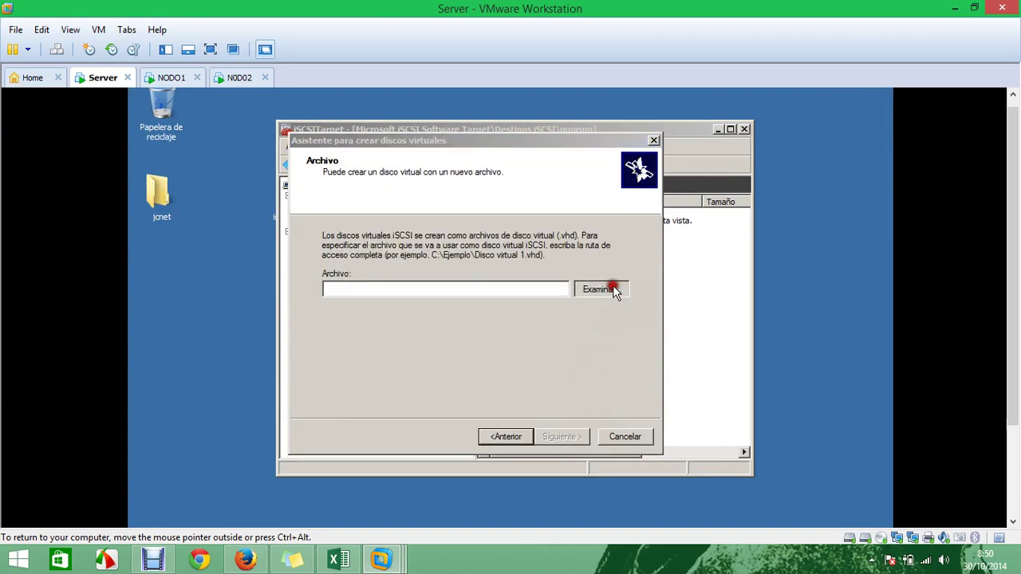
{"action": "left_click", "coordinate": [389, 260]}
{"action": "left_click", "coordinate": [513, 403]}
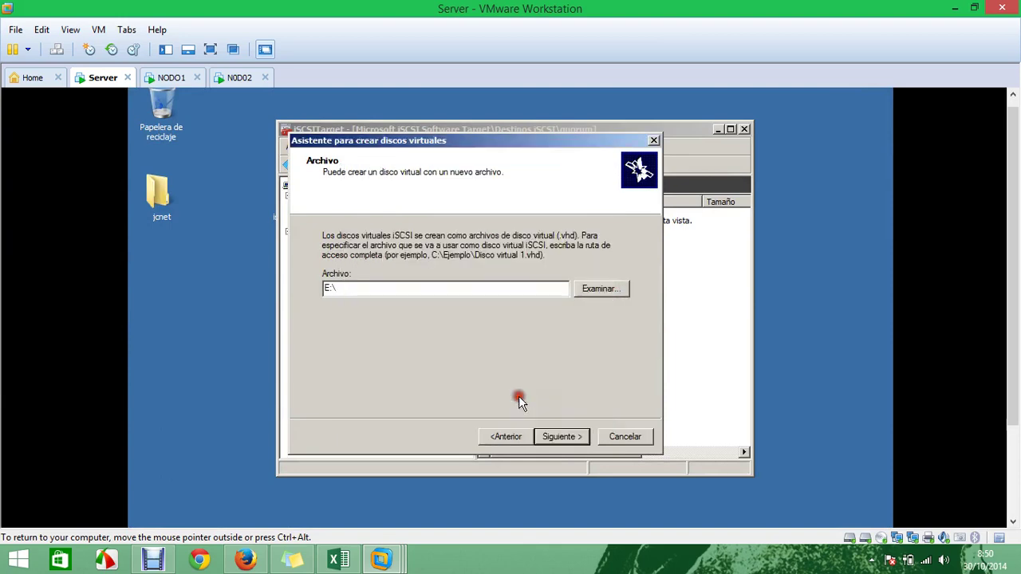
{"action": "type", "text": "quorum.vhd"}
- Give the disk a 2000 MB size and description quorum, then finish the wizard
{"action": "left_click", "coordinate": [581, 436]}
{"action": "type", "text": "2000"}
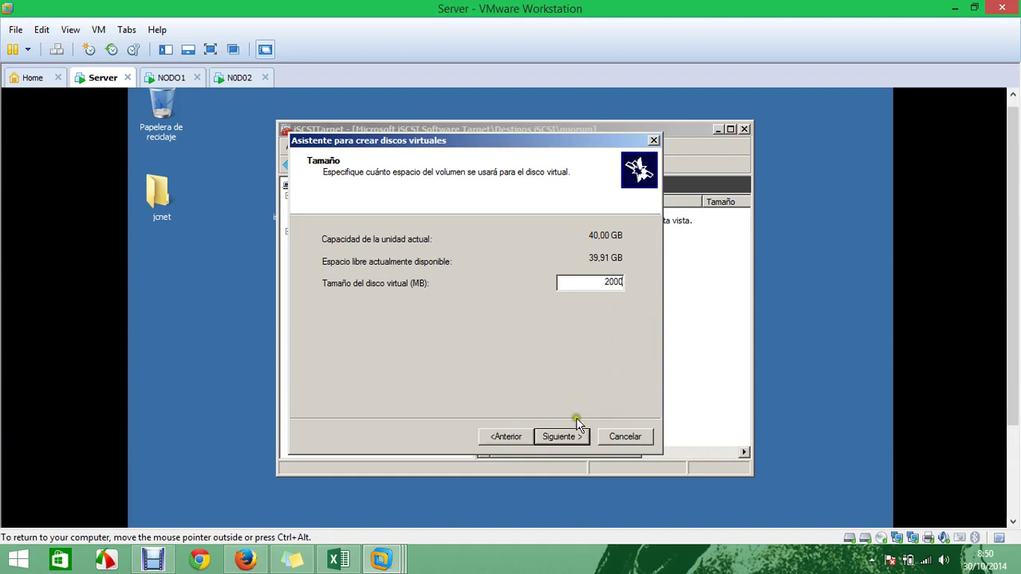
{"action": "left_click", "coordinate": [561, 437]}
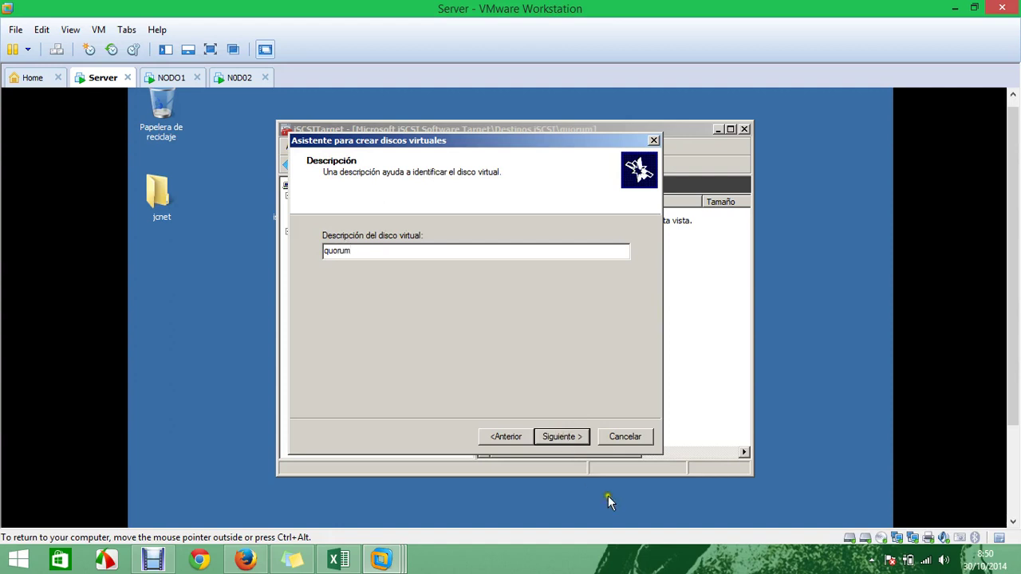
{"action": "left_click", "coordinate": [568, 439]}
{"action": "left_click", "coordinate": [562, 438]}
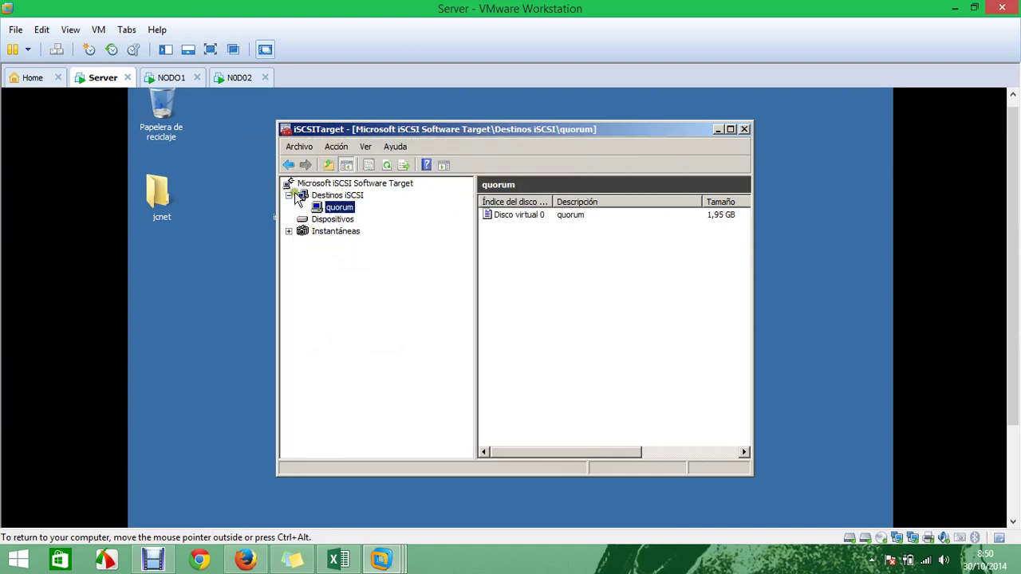
- Begin an iSCSI target named lun1, back out of advanced identifiers, and move to NODO1
{"action": "right_click", "coordinate": [314, 196]}
{"action": "left_click", "coordinate": [337, 200]}
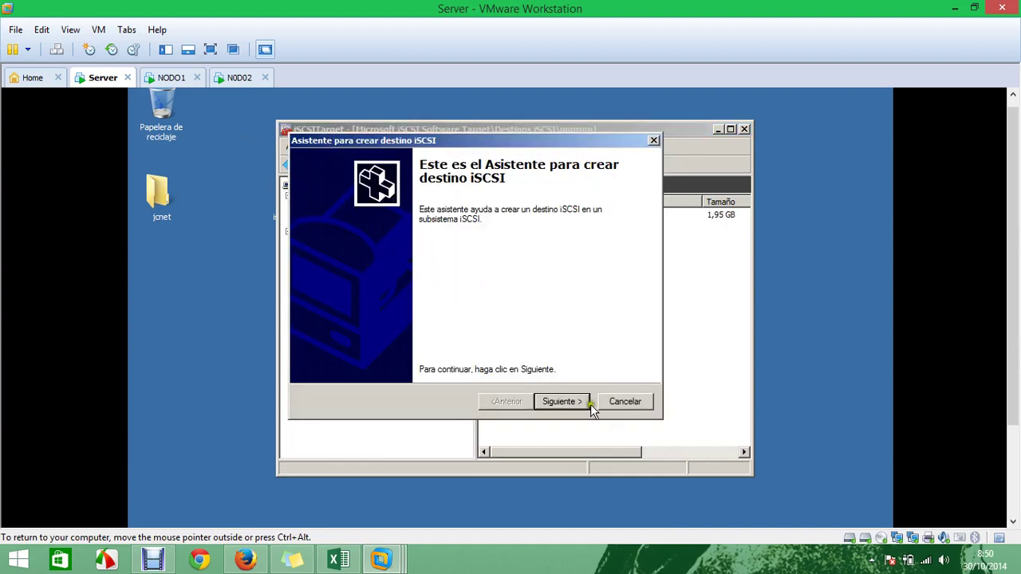
{"action": "left_click", "coordinate": [564, 402]}
{"action": "type", "text": "i"}
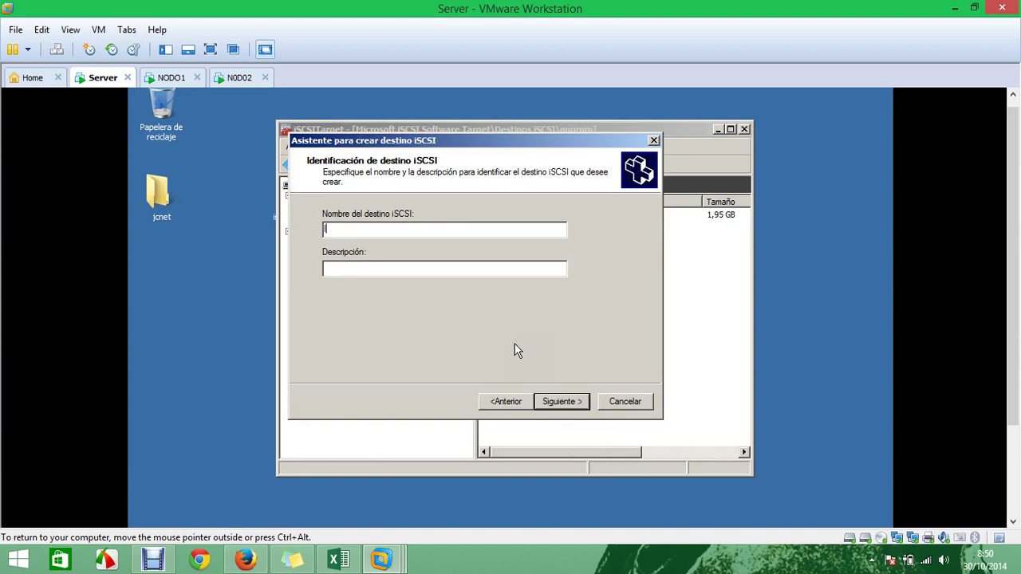
{"action": "type", "text": "un1"}
{"action": "left_click", "coordinate": [576, 402]}
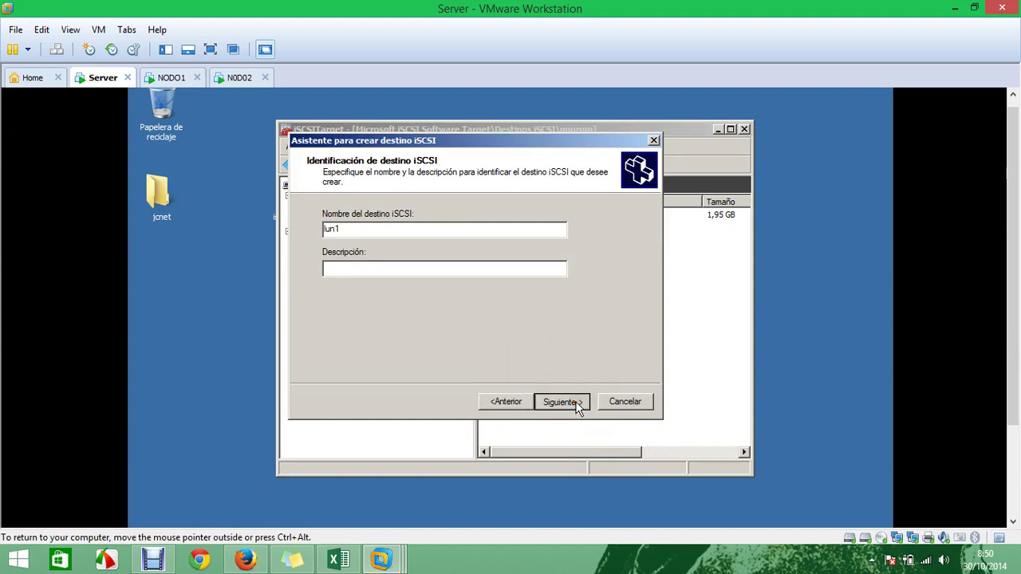
{"action": "left_click", "coordinate": [576, 402]}
{"action": "left_click", "coordinate": [368, 320]}
{"action": "left_click", "coordinate": [612, 404]}
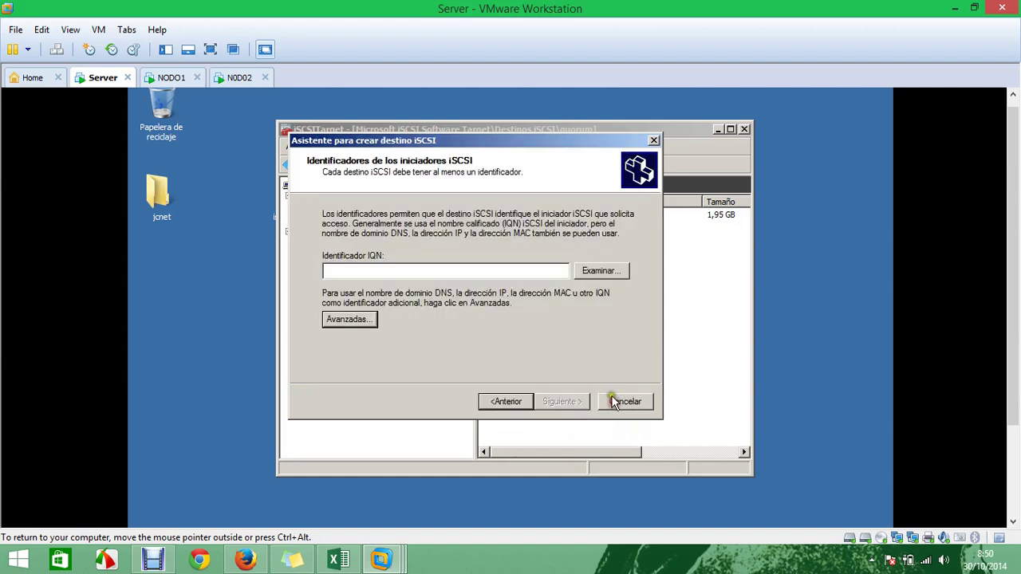
{"action": "left_click", "coordinate": [174, 77]}
- Sign in to NODO1 as another user with the jcnet domain administrator account
{"action": "left_click", "coordinate": [240, 80]}
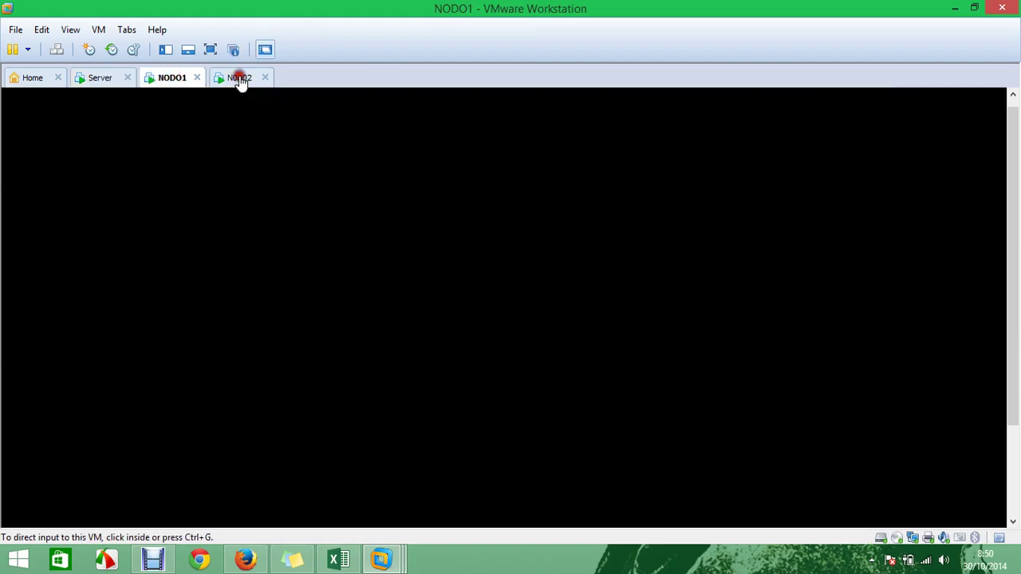
{"action": "left_click", "coordinate": [172, 77]}
{"action": "left_click", "coordinate": [57, 50]}
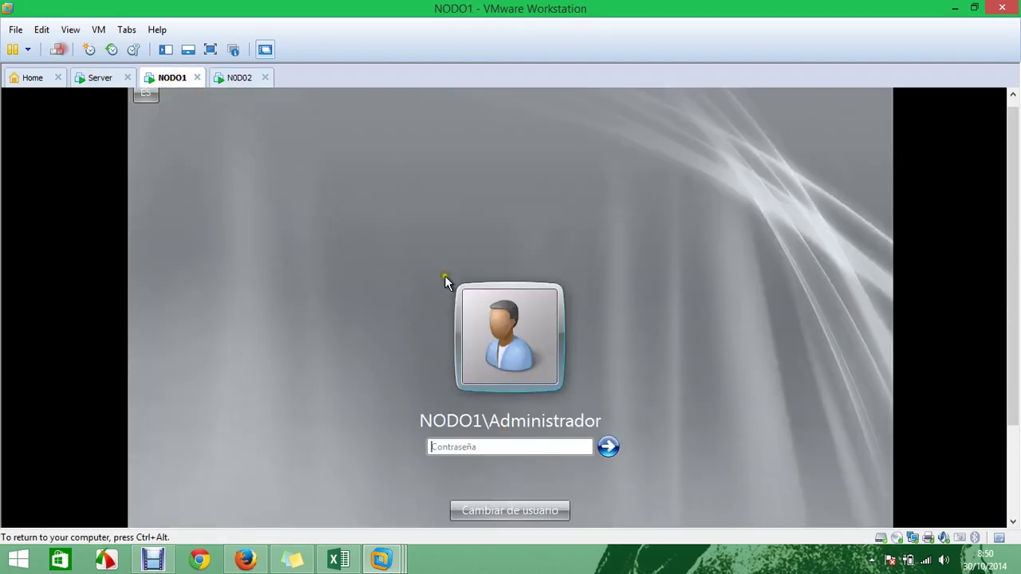
{"action": "left_click", "coordinate": [549, 510]}
{"action": "left_click", "coordinate": [590, 403]}
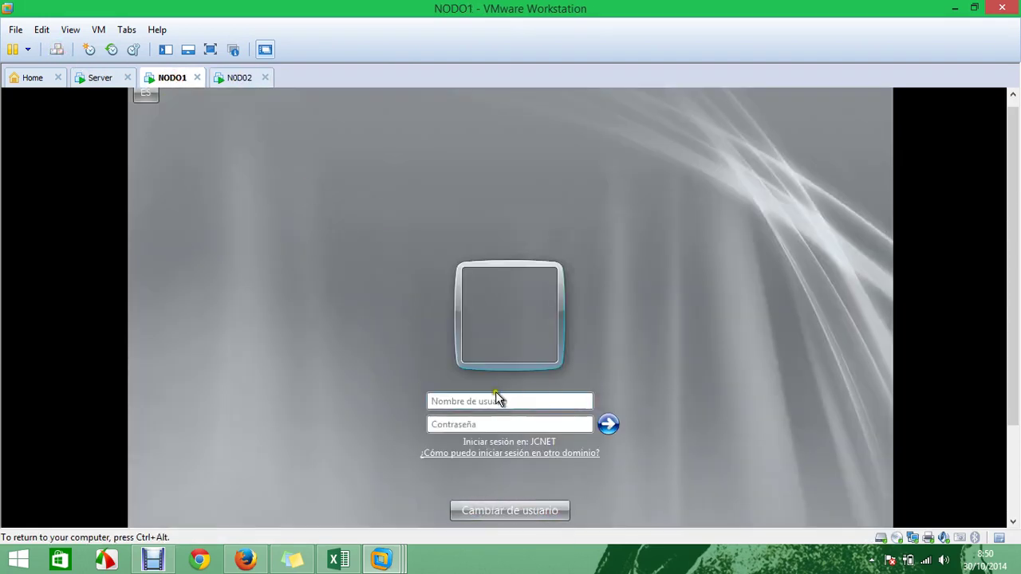
{"action": "left_click", "coordinate": [490, 397]}
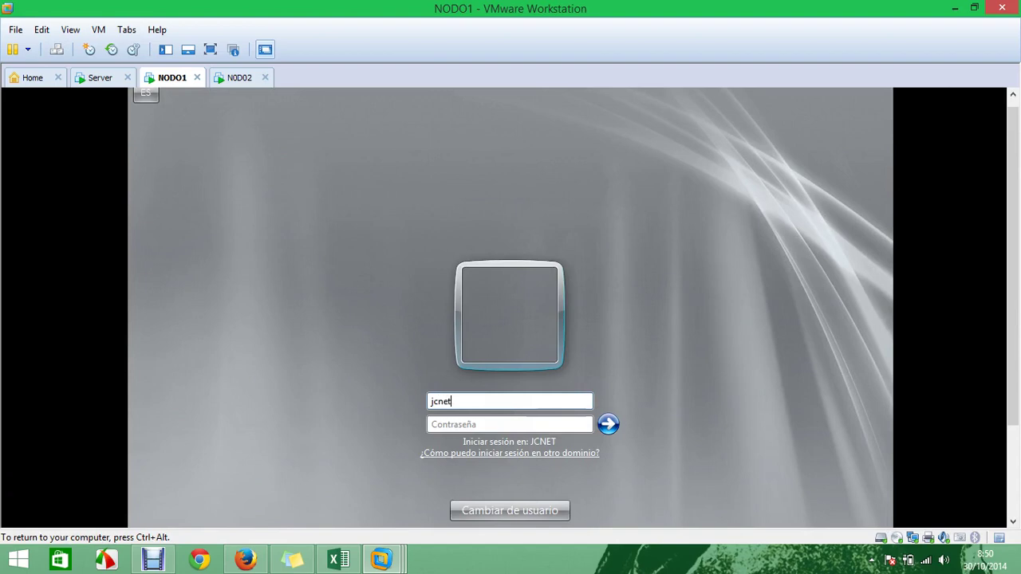
{"action": "type", "text": "jcnet\\administrador"}
{"action": "left_click", "coordinate": [432, 424]}
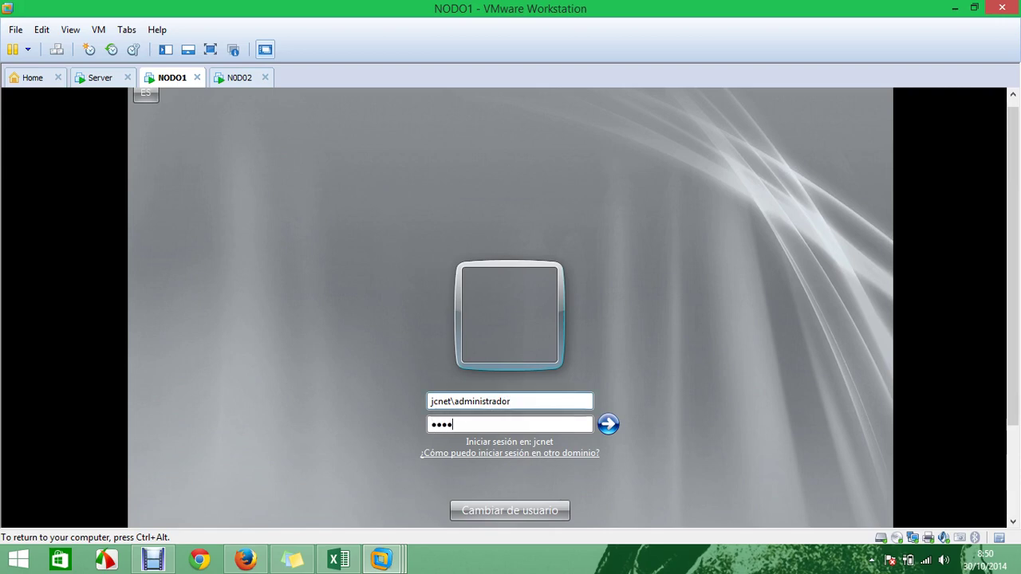
{"action": "left_click", "coordinate": [608, 424]}
- Sign in to NODO2 as the jcnet domain administrator with its password
{"action": "left_click", "coordinate": [237, 75]}
{"action": "left_click", "coordinate": [56, 50]}
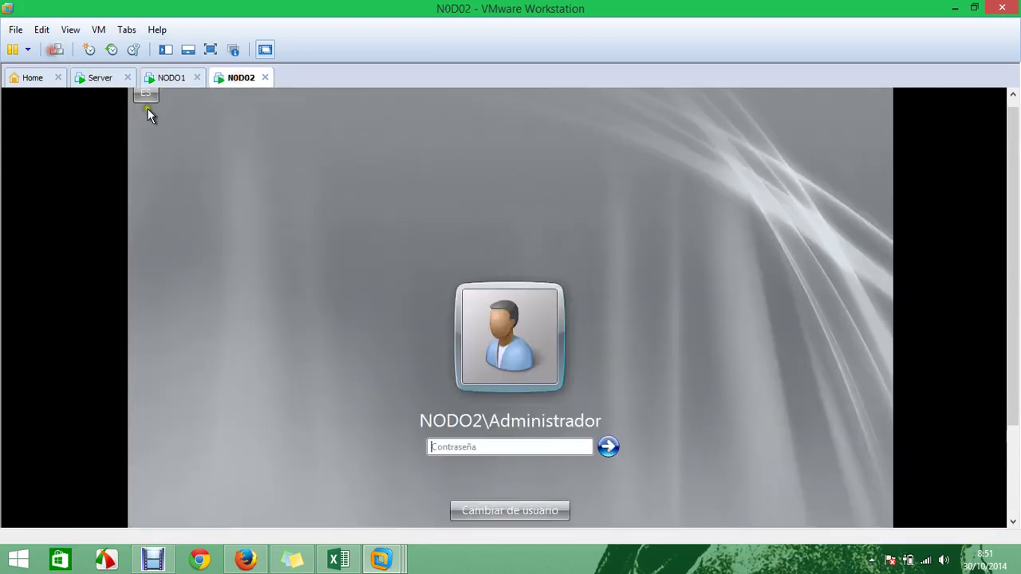
{"action": "left_click", "coordinate": [491, 443]}
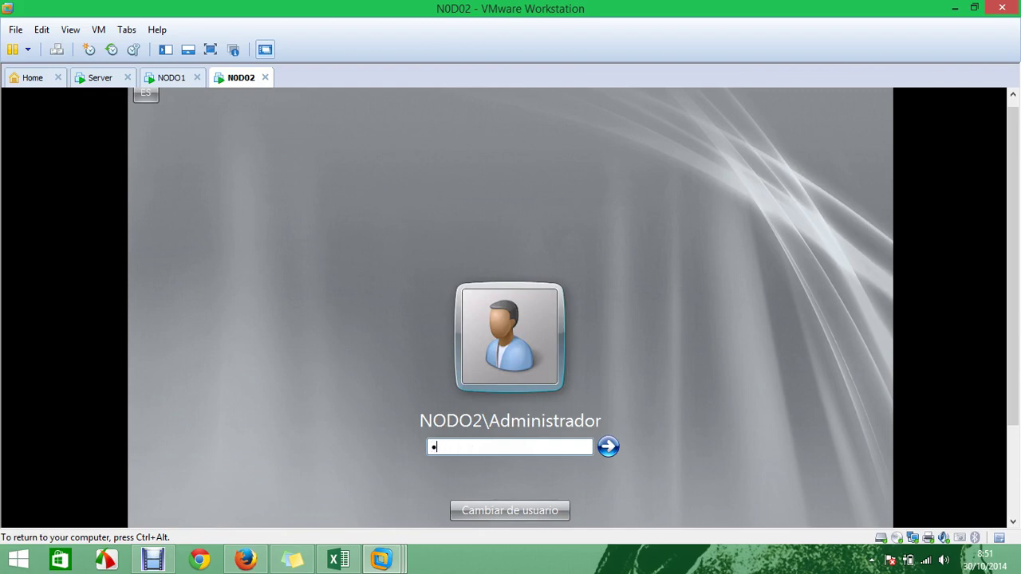
{"action": "left_click", "coordinate": [507, 509]}
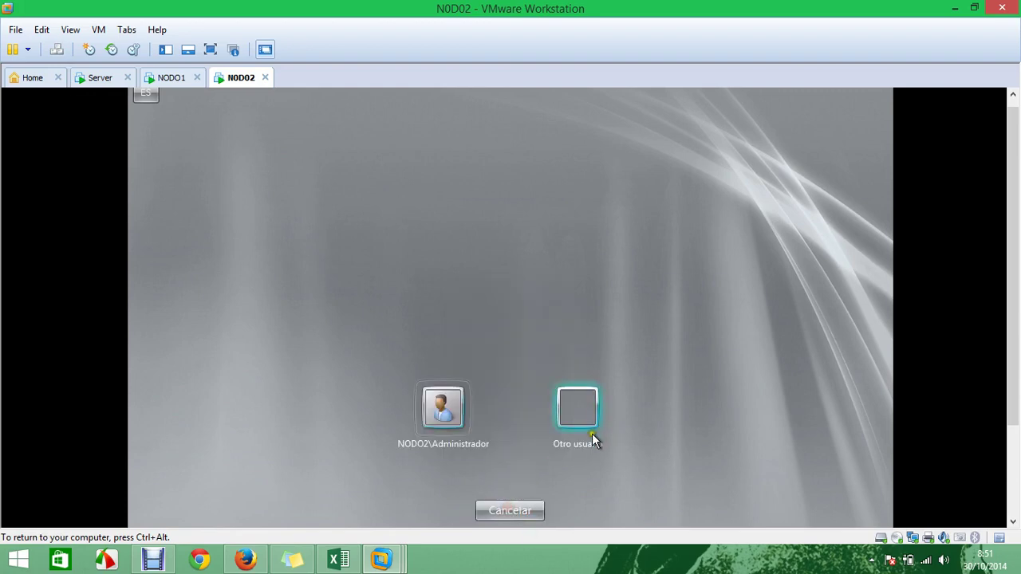
{"action": "left_click", "coordinate": [585, 441]}
{"action": "left_click", "coordinate": [510, 402]}
{"action": "type", "text": "jcnet\\administ"}
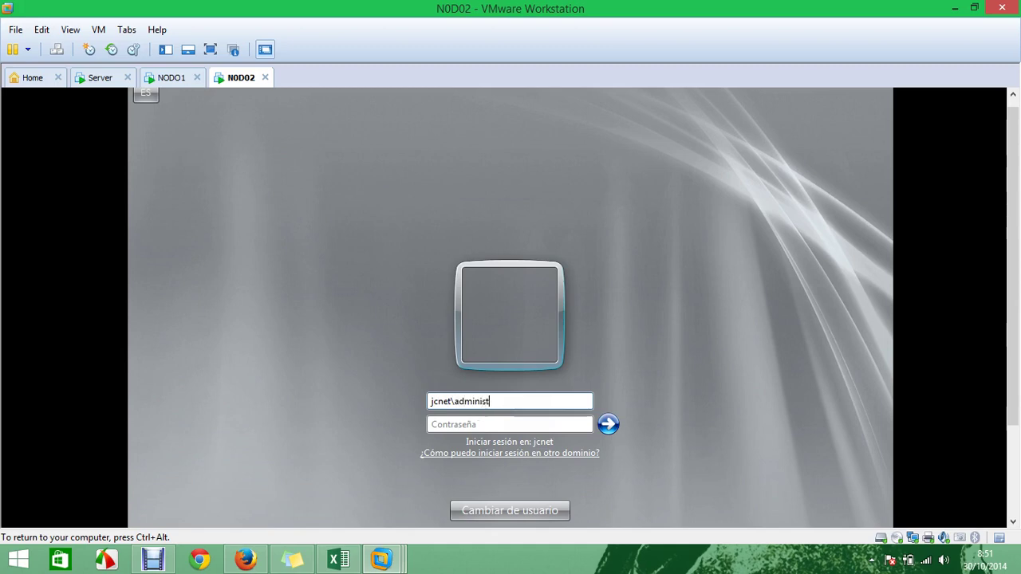
{"action": "type", "text": "rador"}
{"action": "left_click", "coordinate": [510, 425]}
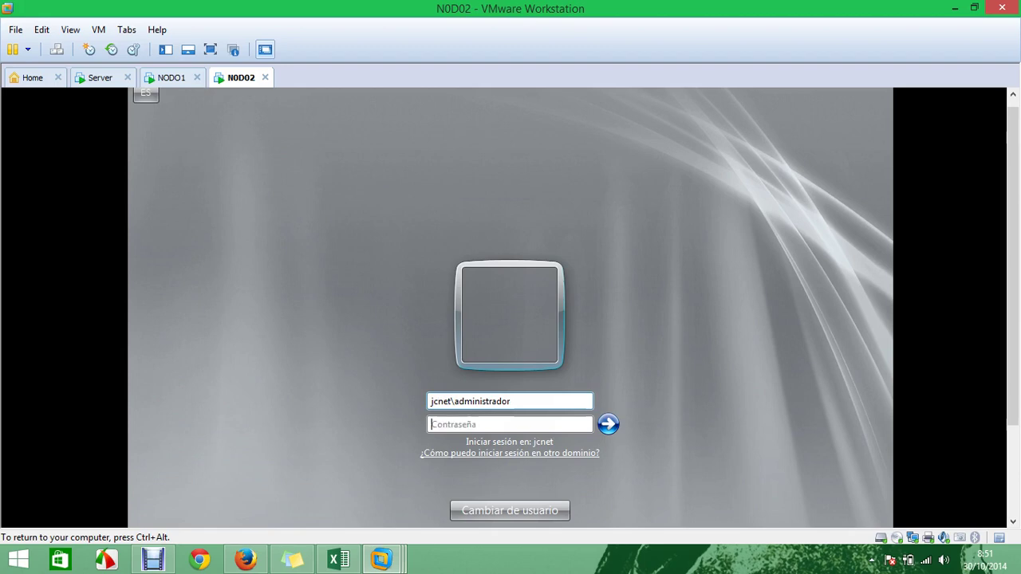
{"action": "type", "text": "••••••••"}
{"action": "key", "text": "Return"}
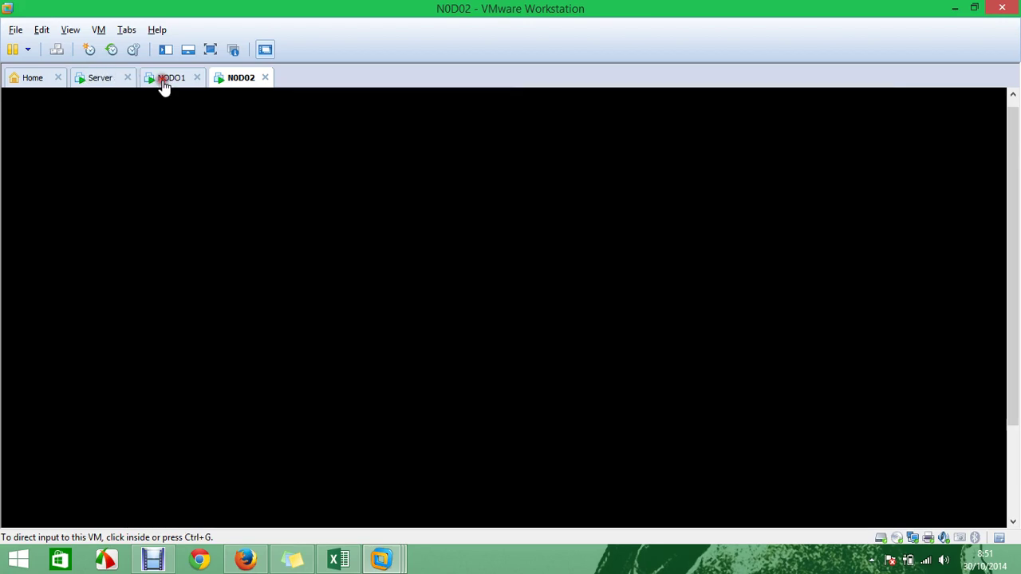
- Close the initial configuration tasks and Server Manager windows on NODO1, then check NODO2
{"action": "left_click", "coordinate": [165, 79]}
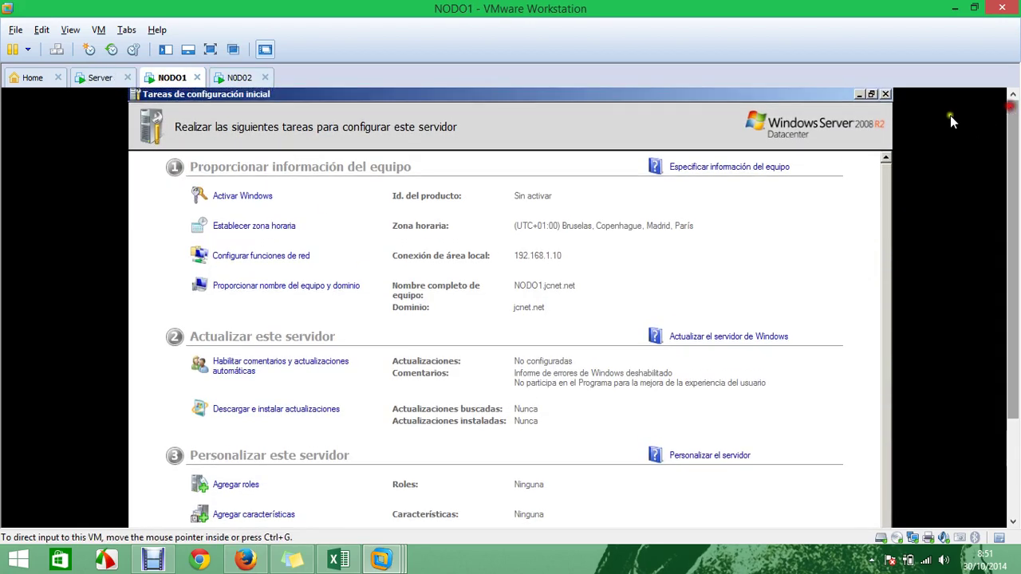
{"action": "left_click", "coordinate": [885, 94]}
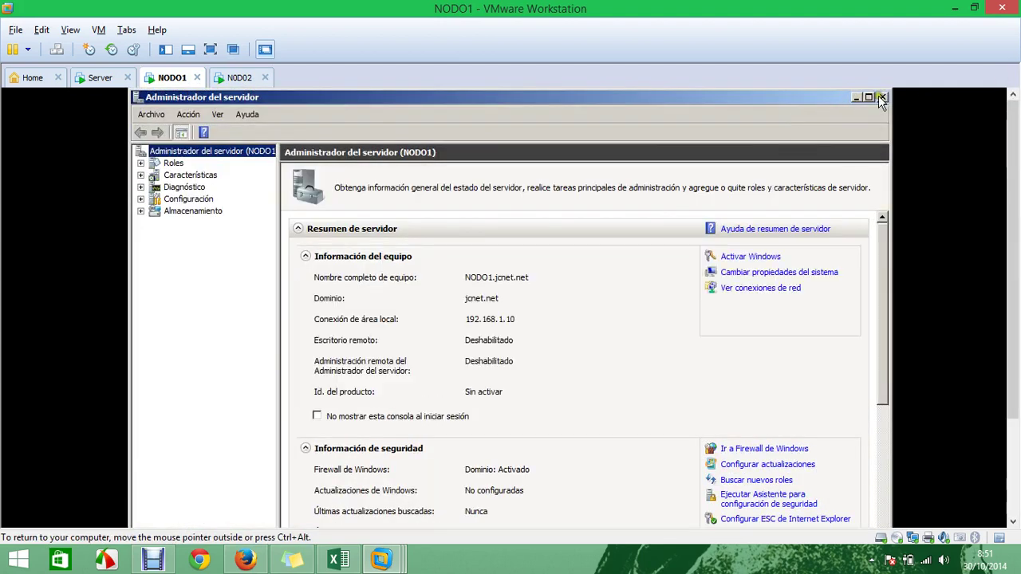
{"action": "left_click", "coordinate": [881, 97]}
{"action": "left_click", "coordinate": [238, 77]}
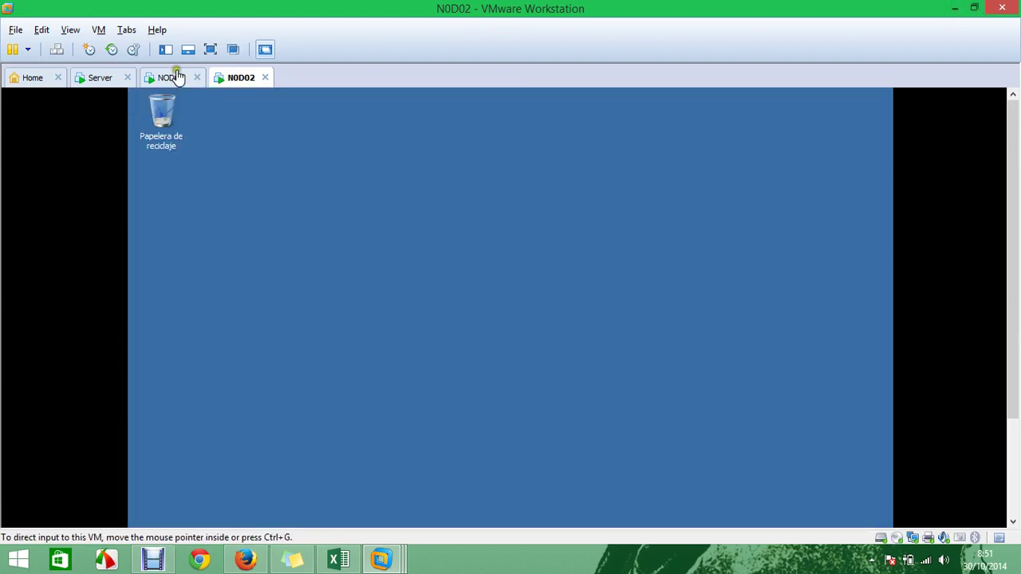
{"action": "left_click", "coordinate": [177, 76]}
{"action": "left_click", "coordinate": [257, 81]}
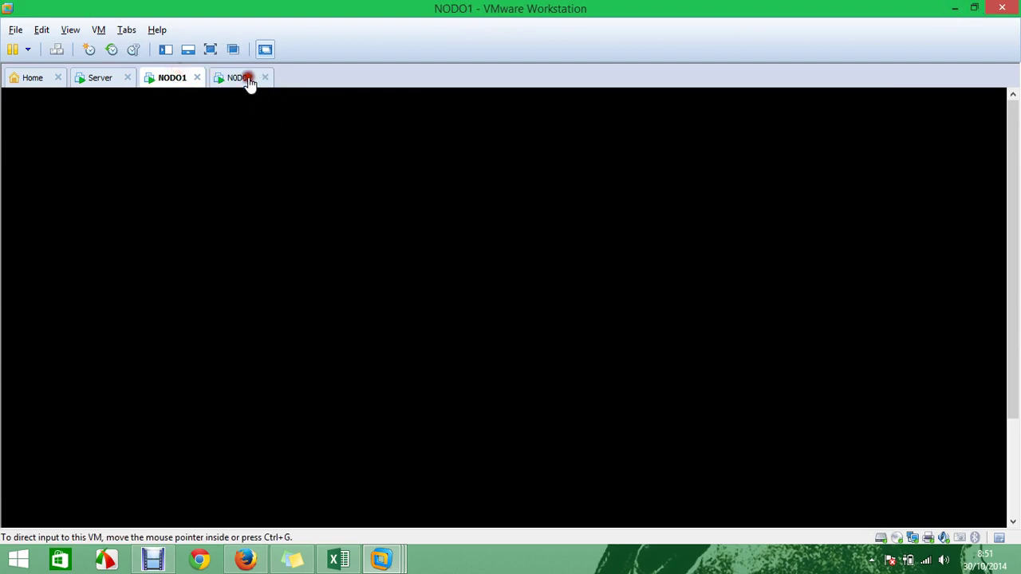
{"action": "left_click_drag", "start_coordinate": [1017, 203], "coordinate": [1017, 391]}
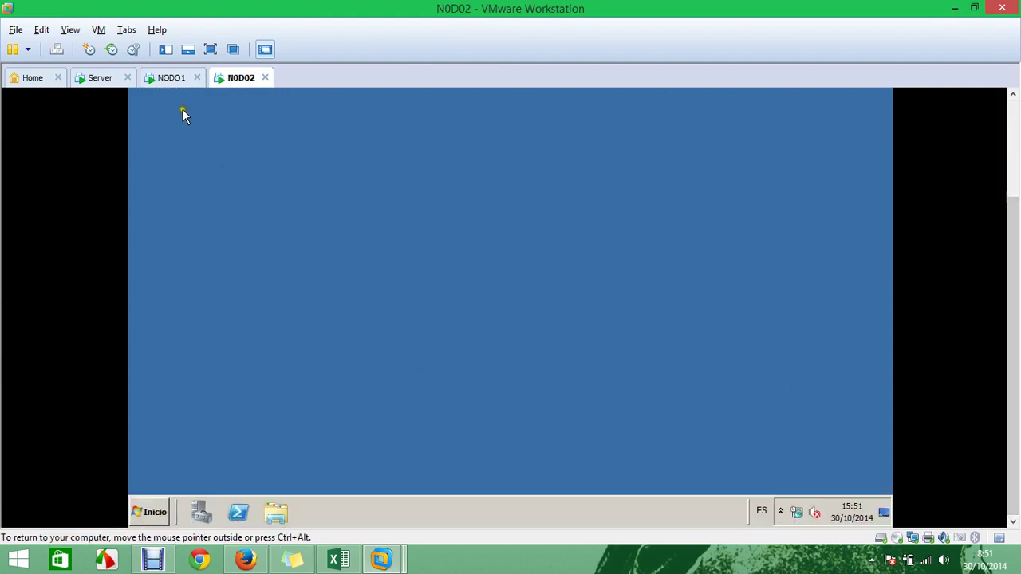
- Open Server Manager on NODO1 from Administrative Tools
{"action": "left_click", "coordinate": [170, 79]}
{"action": "left_click", "coordinate": [149, 512]}
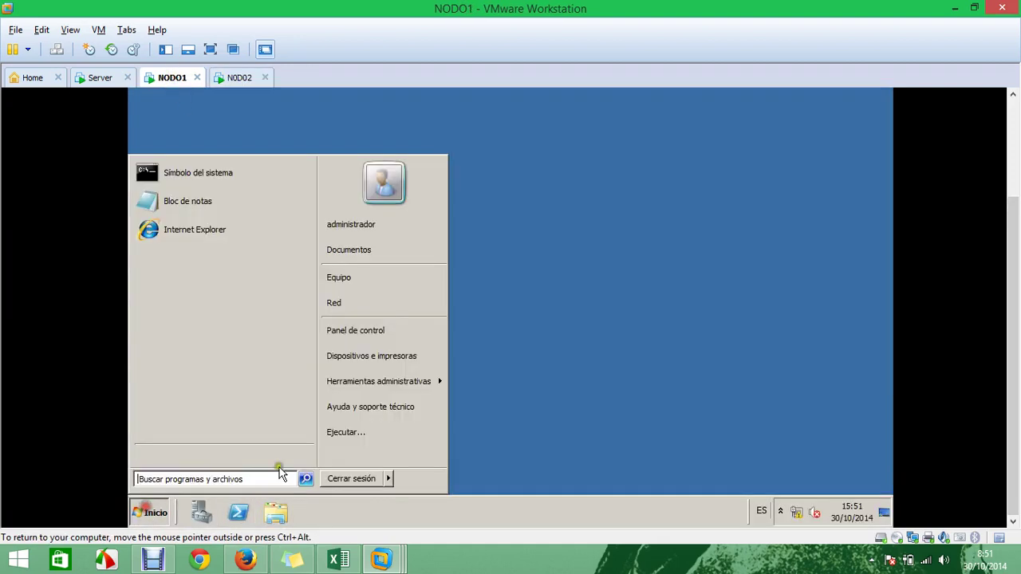
{"action": "mouse_move", "coordinate": [424, 384]}
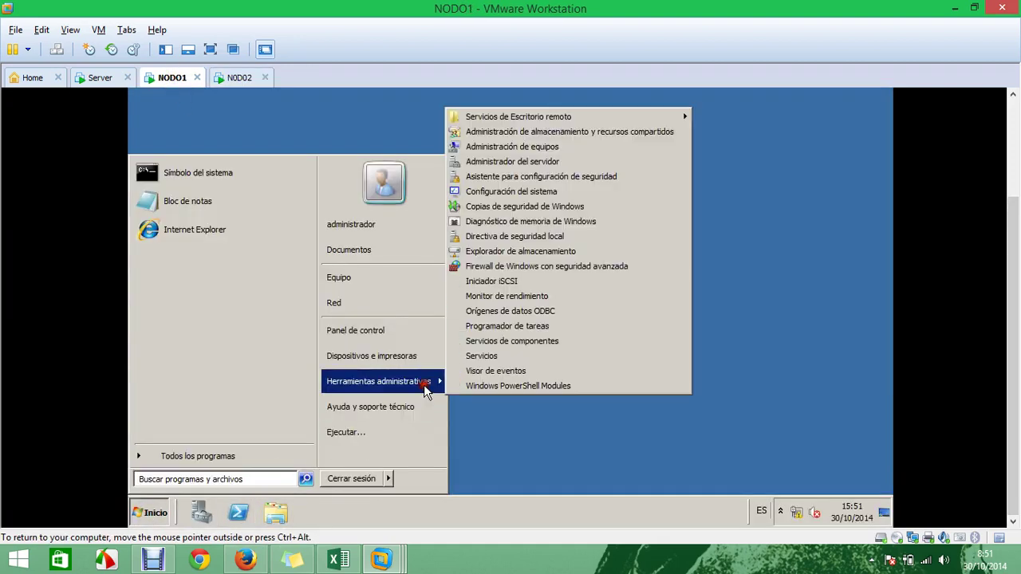
{"action": "left_click", "coordinate": [558, 164]}
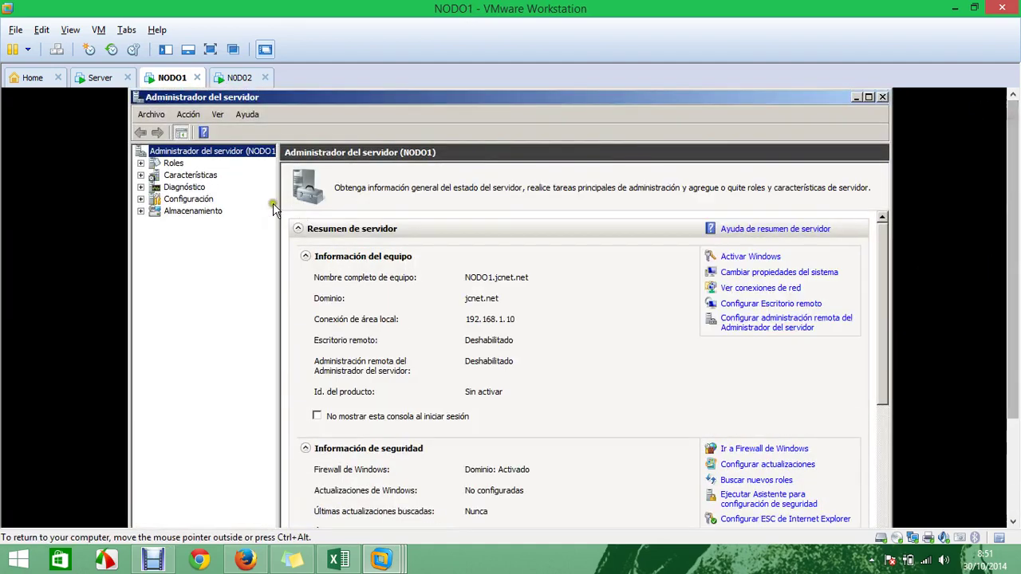
- On NODO1, start the Add Roles wizard and select the Servicios de archivo role
{"action": "left_click", "coordinate": [173, 163]}
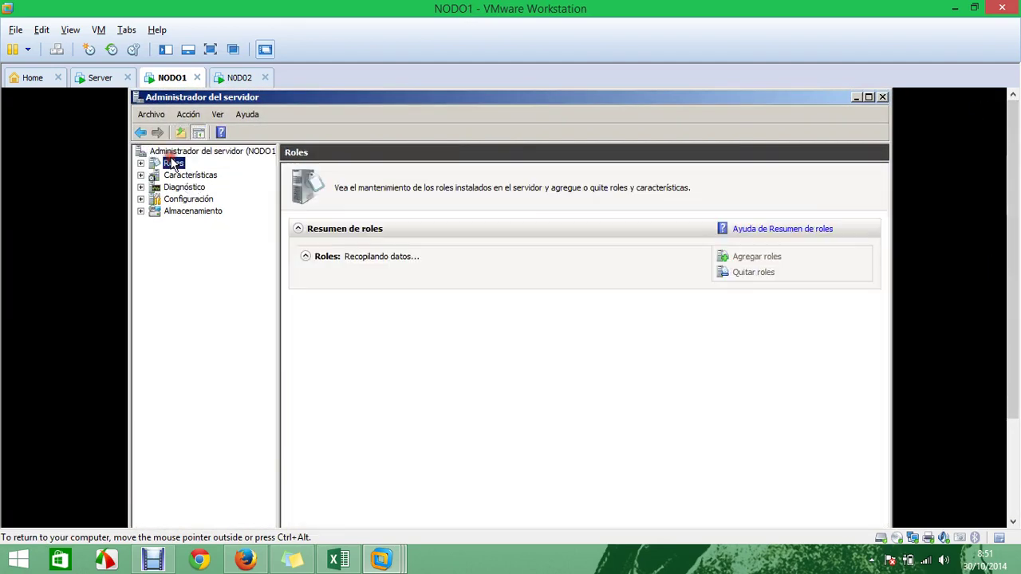
{"action": "left_click", "coordinate": [767, 257]}
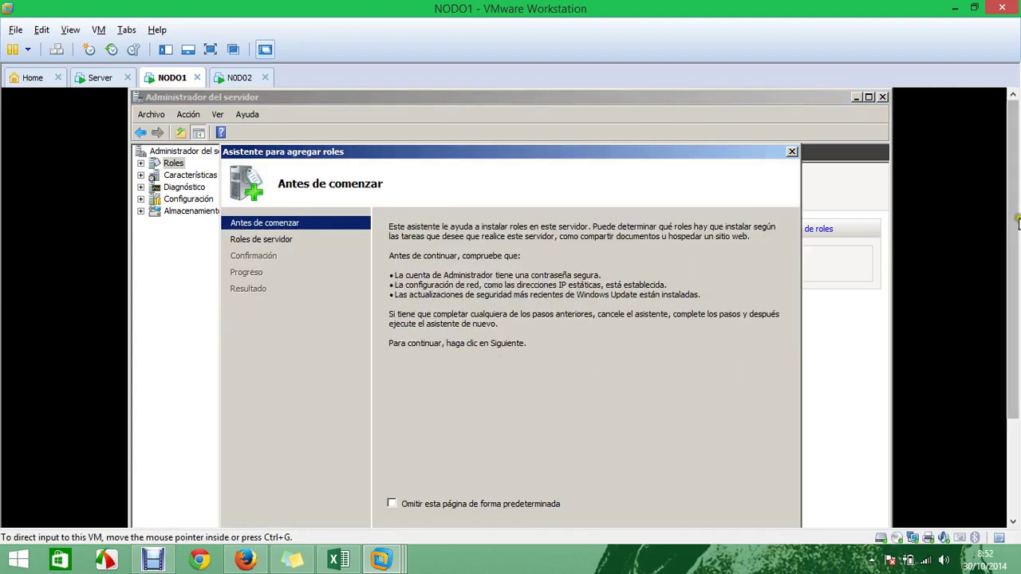
{"action": "left_click", "coordinate": [629, 416]}
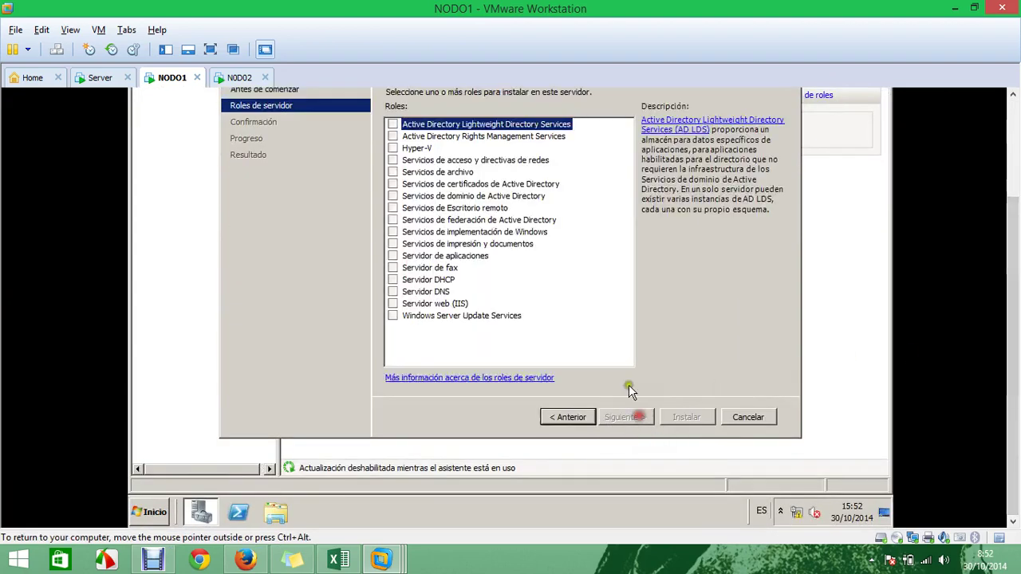
{"action": "left_click", "coordinate": [392, 172]}
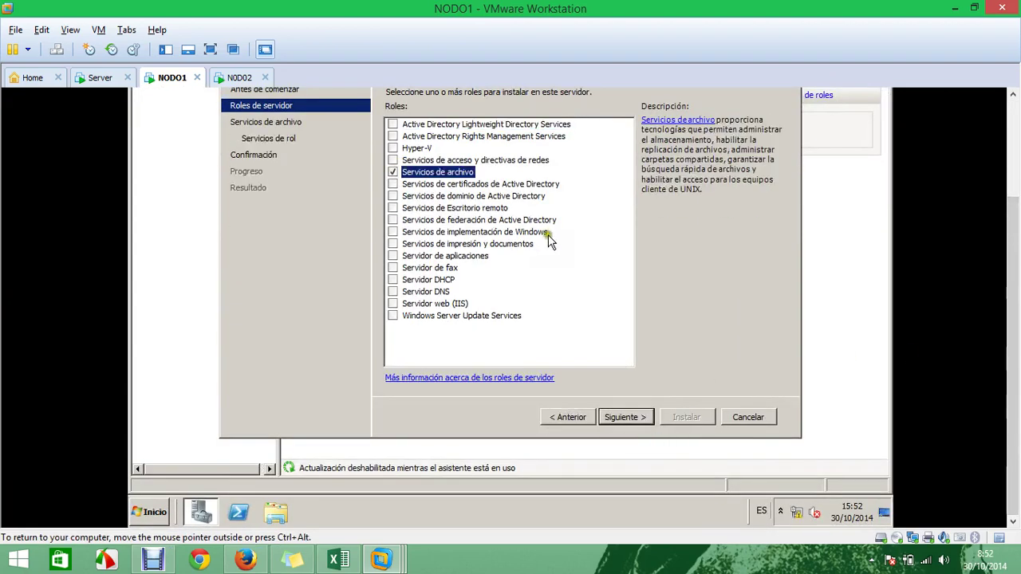
{"action": "left_click", "coordinate": [637, 424]}
- Include Distributed File System, postpone namespace creation, start the install, then switch to NODO2
{"action": "left_click", "coordinate": [634, 415]}
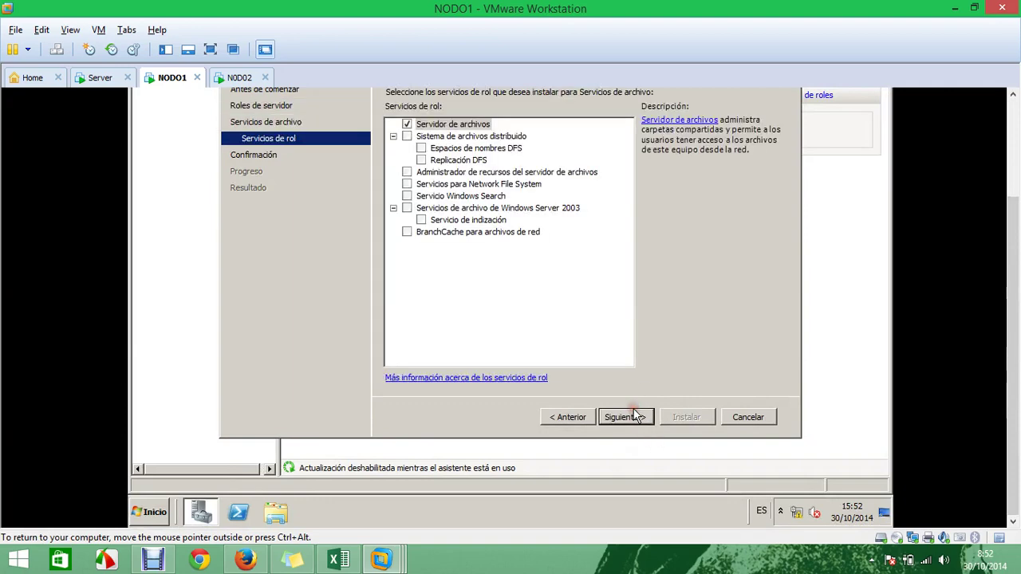
{"action": "left_click", "coordinate": [407, 136]}
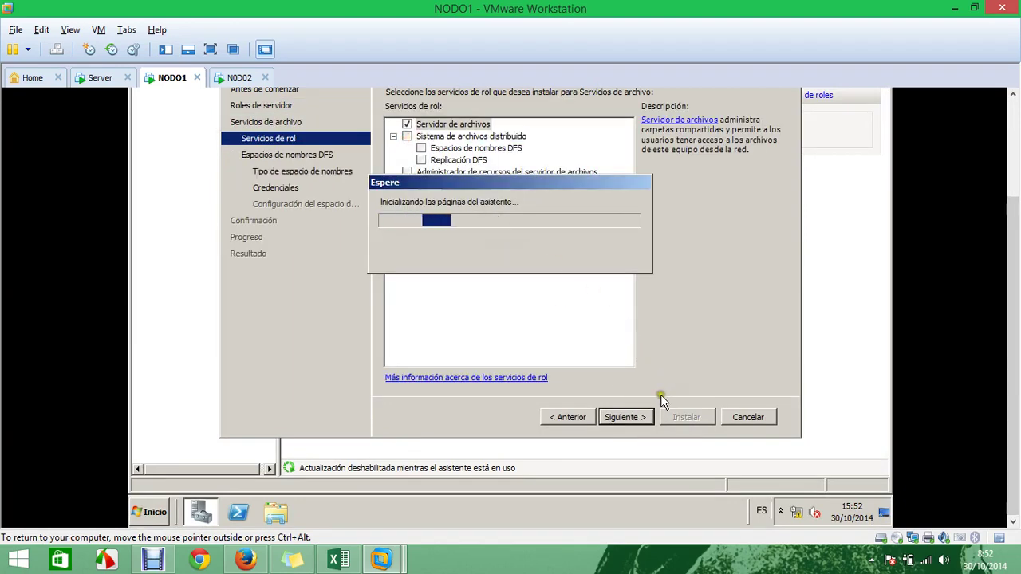
{"action": "left_click", "coordinate": [639, 417]}
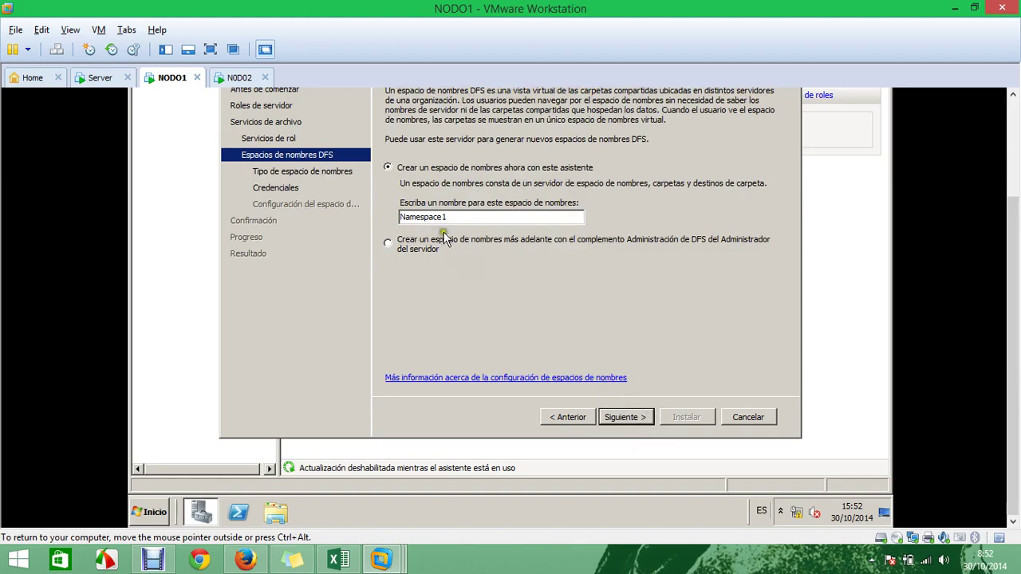
{"action": "left_click", "coordinate": [434, 241]}
{"action": "left_click", "coordinate": [643, 417]}
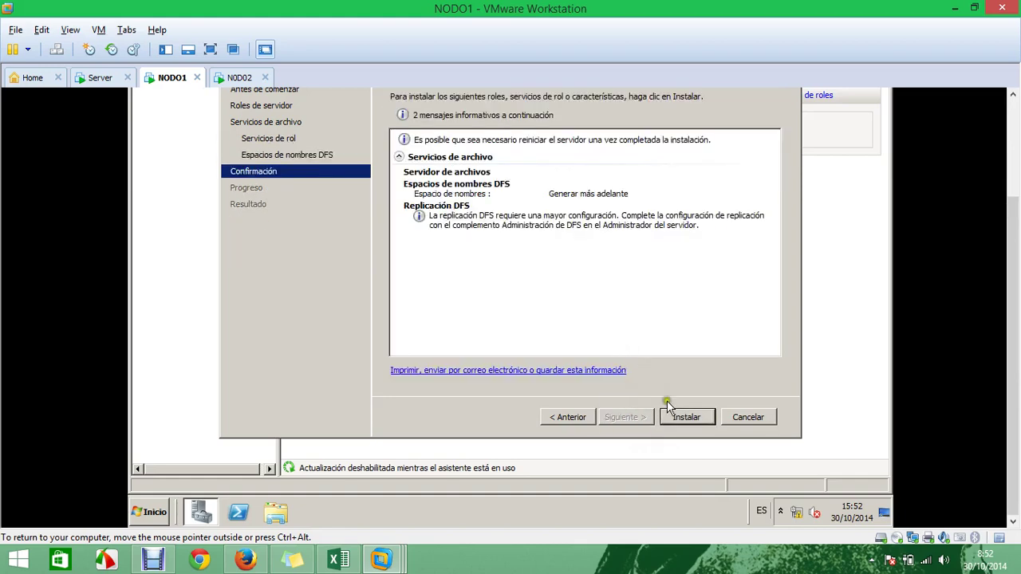
{"action": "left_click", "coordinate": [690, 417]}
{"action": "left_click", "coordinate": [235, 80]}
- Open Server Manager on NODO2 and start the Add Roles wizard
{"action": "left_click", "coordinate": [143, 513]}
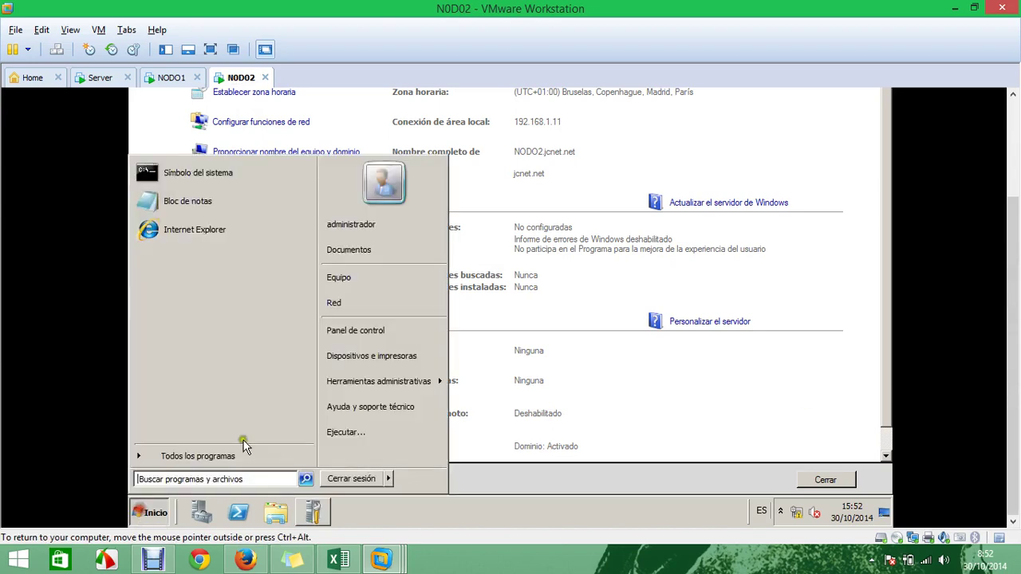
{"action": "mouse_move", "coordinate": [408, 381]}
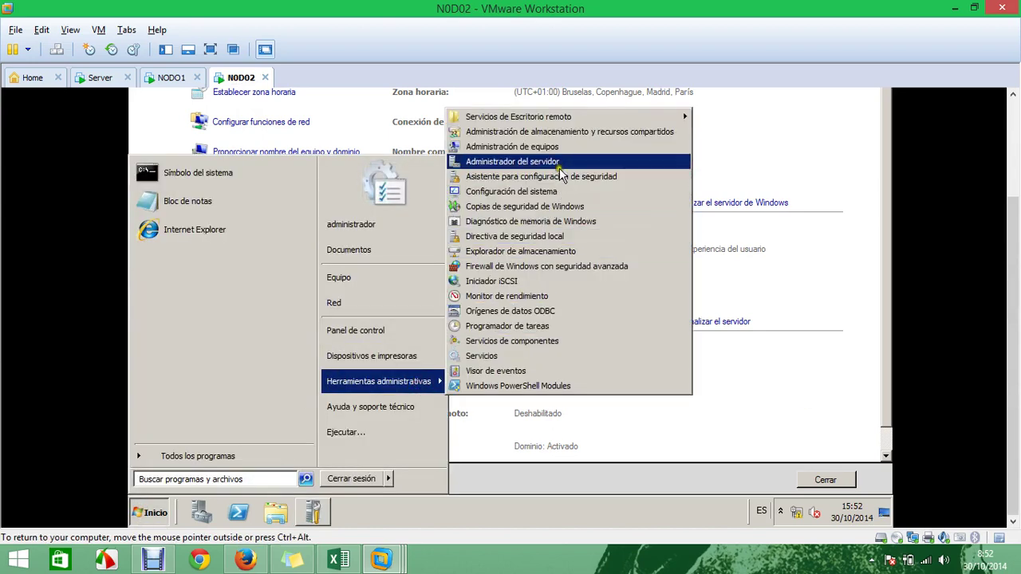
{"action": "left_click", "coordinate": [559, 162]}
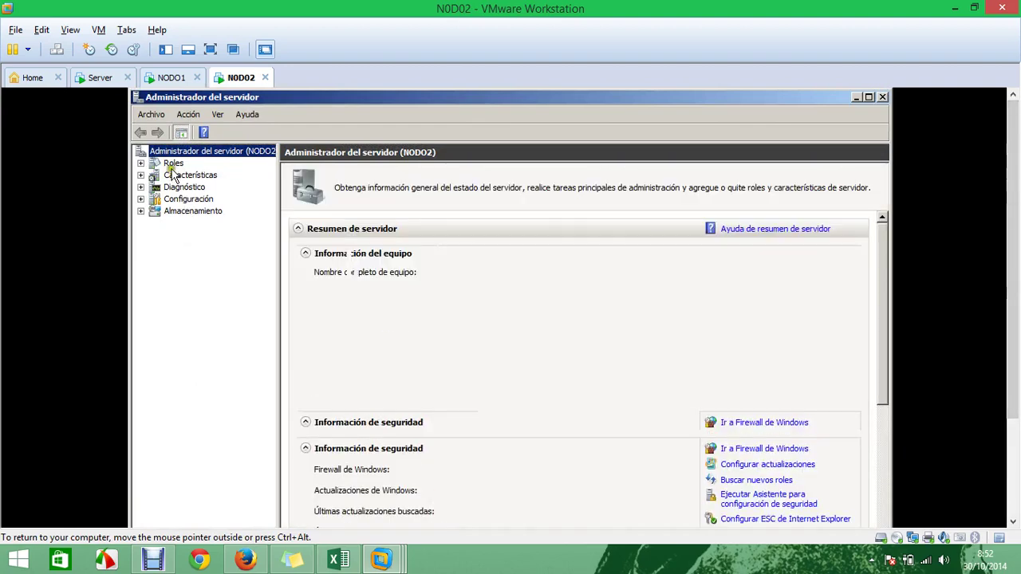
{"action": "left_click", "coordinate": [173, 163]}
{"action": "left_click", "coordinate": [764, 257]}
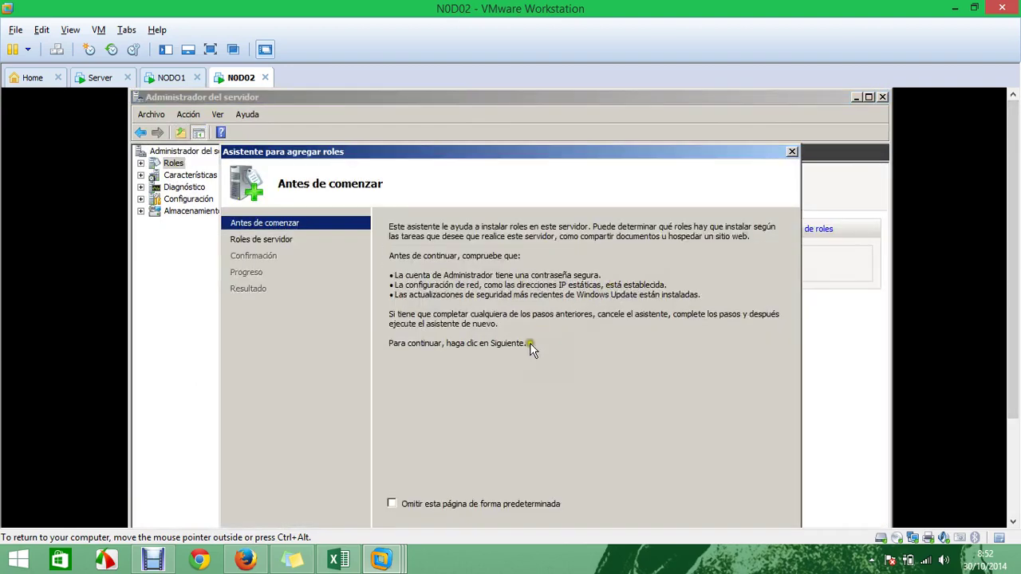
- Install Servicios de archivo with DFS Namespaces and Replication on NODO2, creating the namespace later
{"action": "scroll", "coordinate": [1016, 363], "scroll_direction": "down", "scroll_amount": 2}
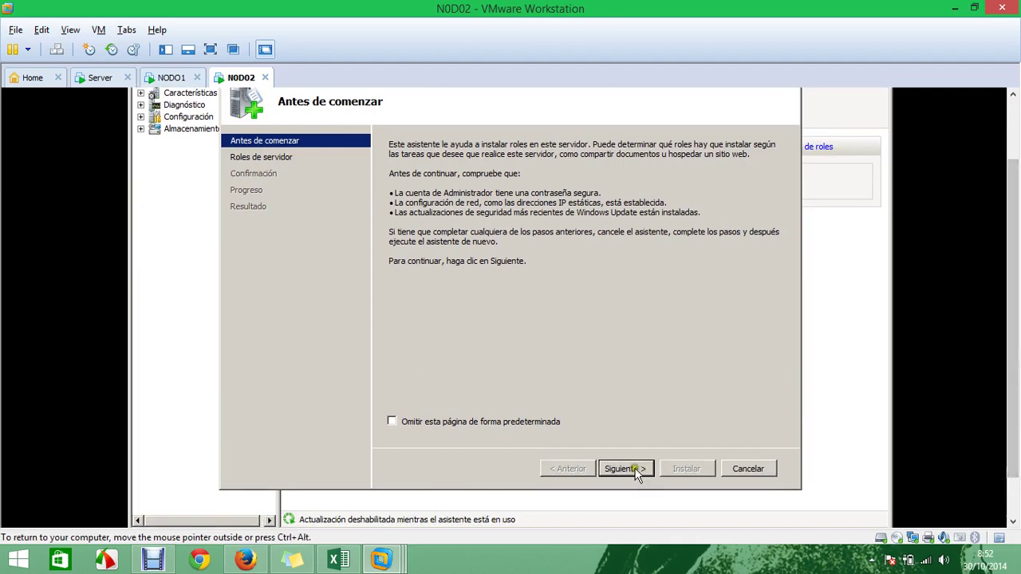
{"action": "left_click", "coordinate": [634, 470]}
{"action": "left_click", "coordinate": [392, 224]}
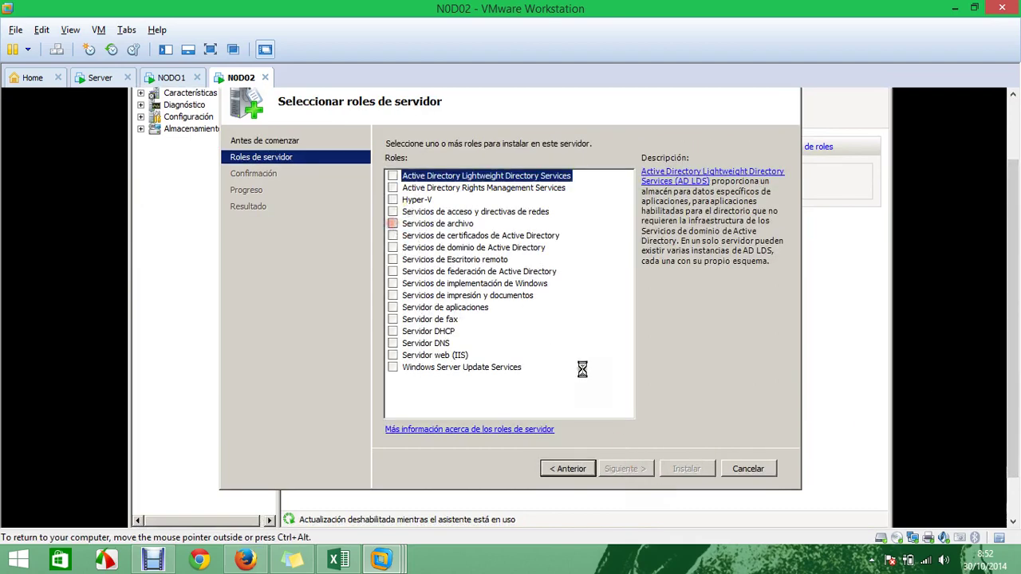
{"action": "left_click", "coordinate": [629, 468]}
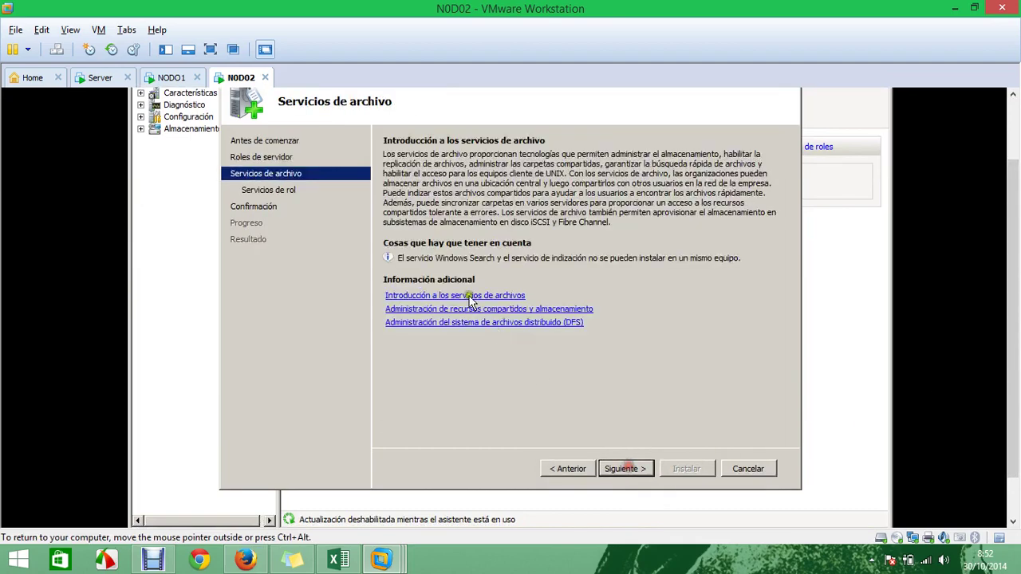
{"action": "left_click", "coordinate": [642, 473]}
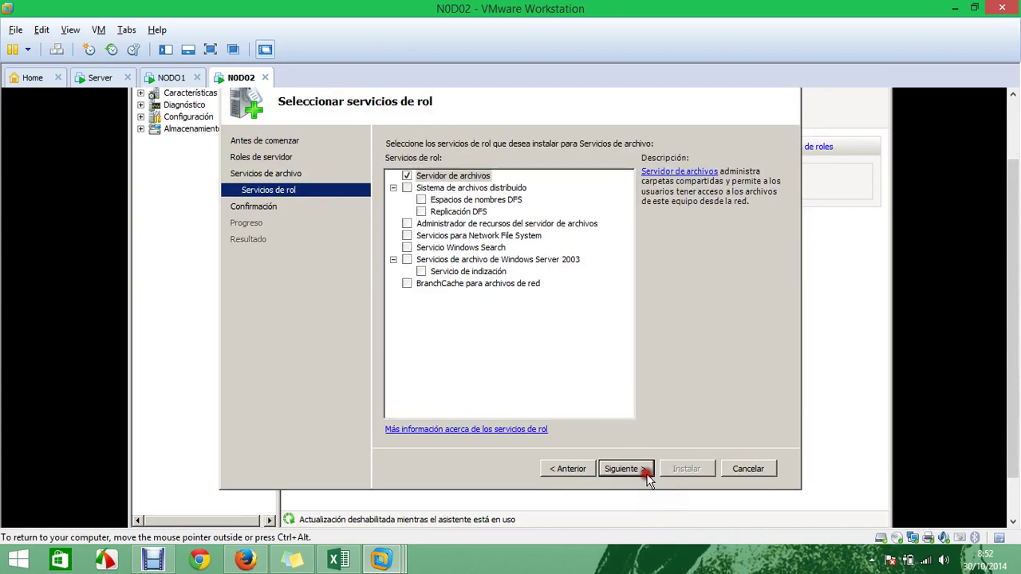
{"action": "left_click", "coordinate": [407, 188]}
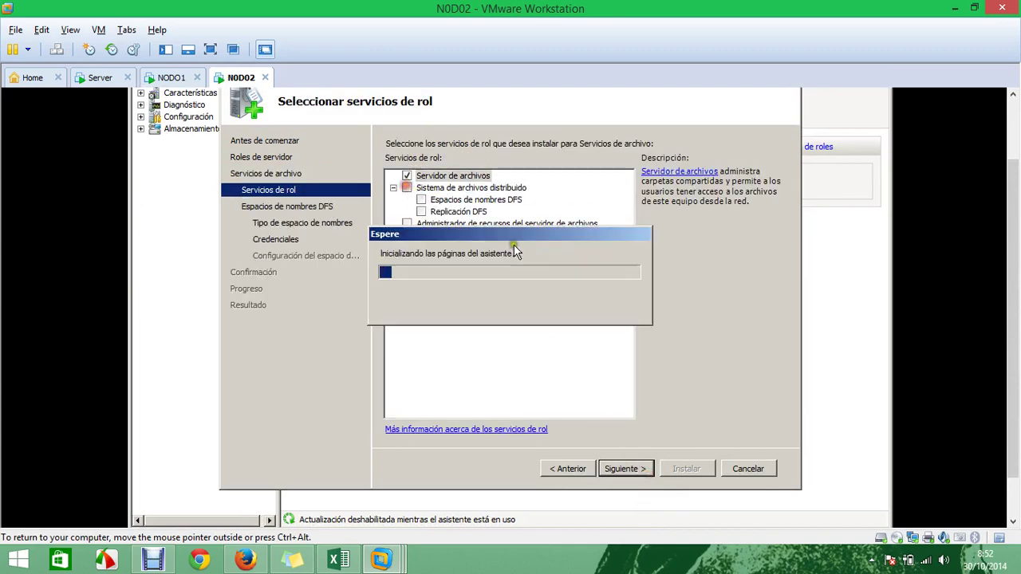
{"action": "left_click", "coordinate": [630, 468]}
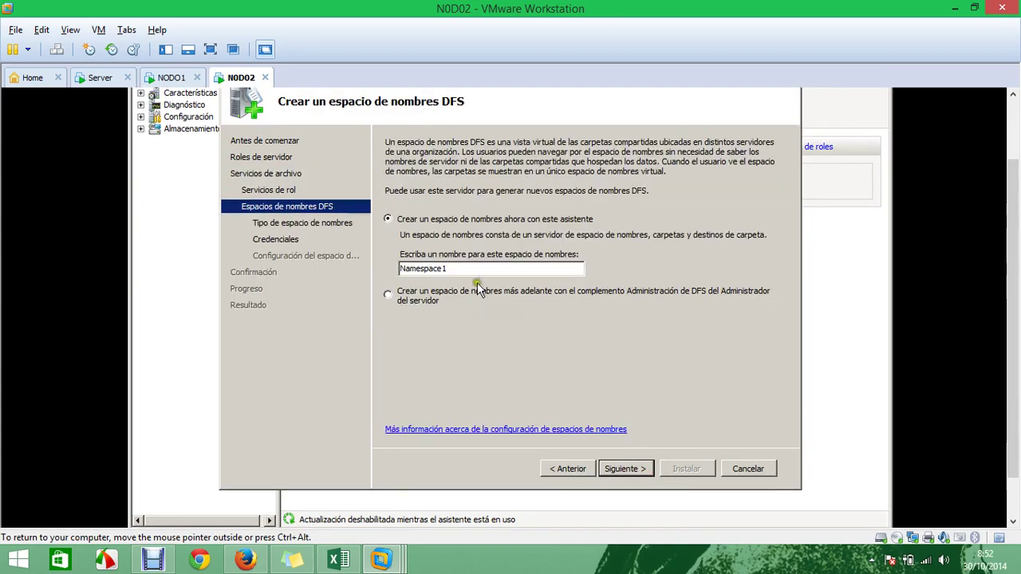
{"action": "left_click", "coordinate": [475, 292]}
{"action": "left_click", "coordinate": [634, 468]}
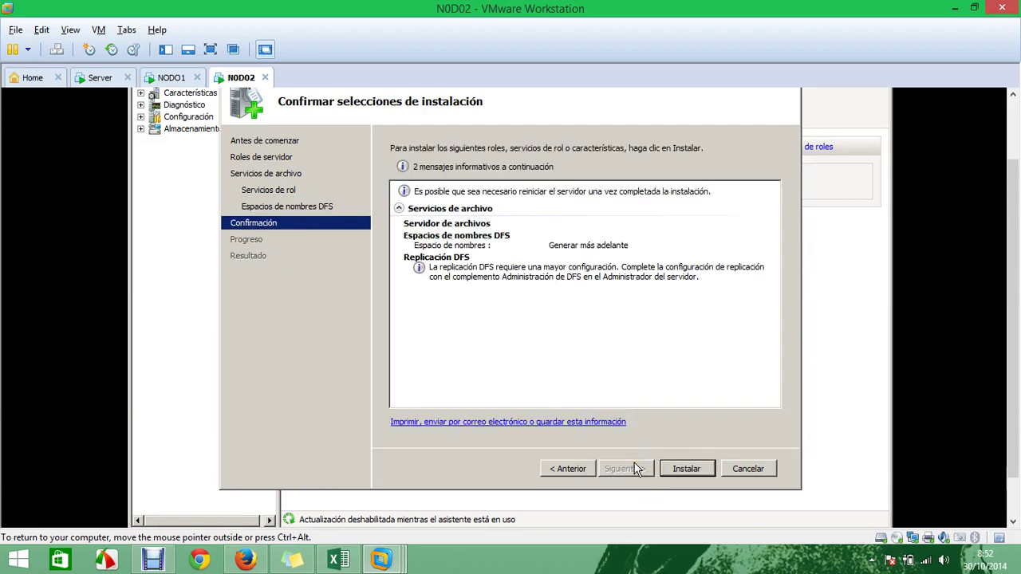
{"action": "left_click", "coordinate": [699, 468]}
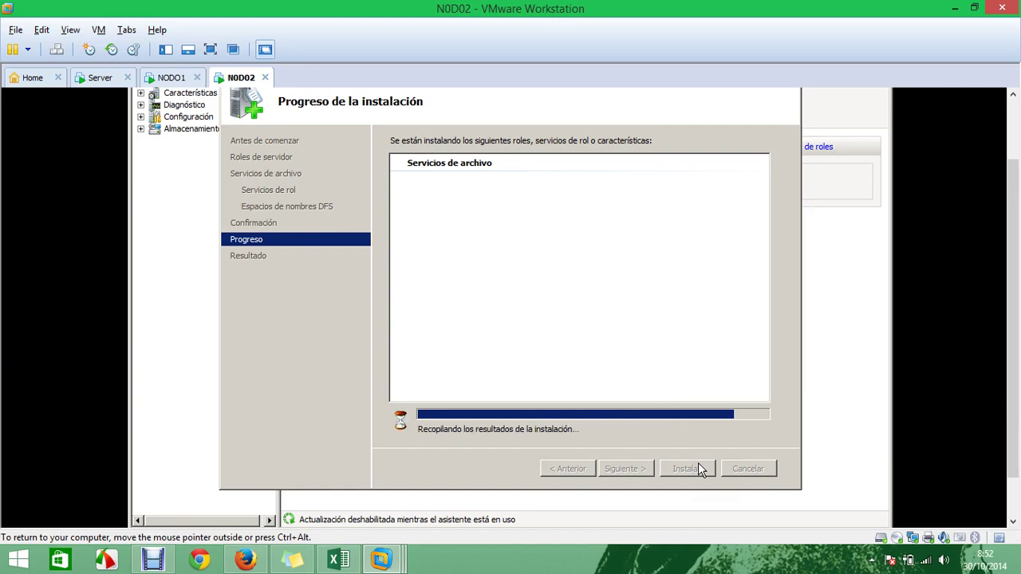
- Close the File Services results on NODO2 and start installing Clúster de conmutación por error
{"action": "left_click", "coordinate": [686, 469]}
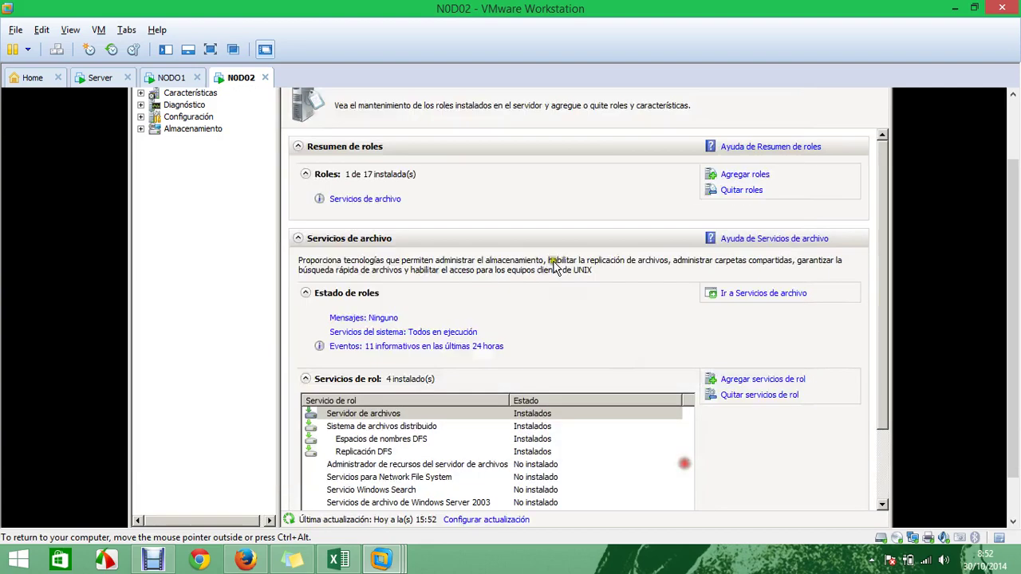
{"action": "left_click", "coordinate": [179, 94]}
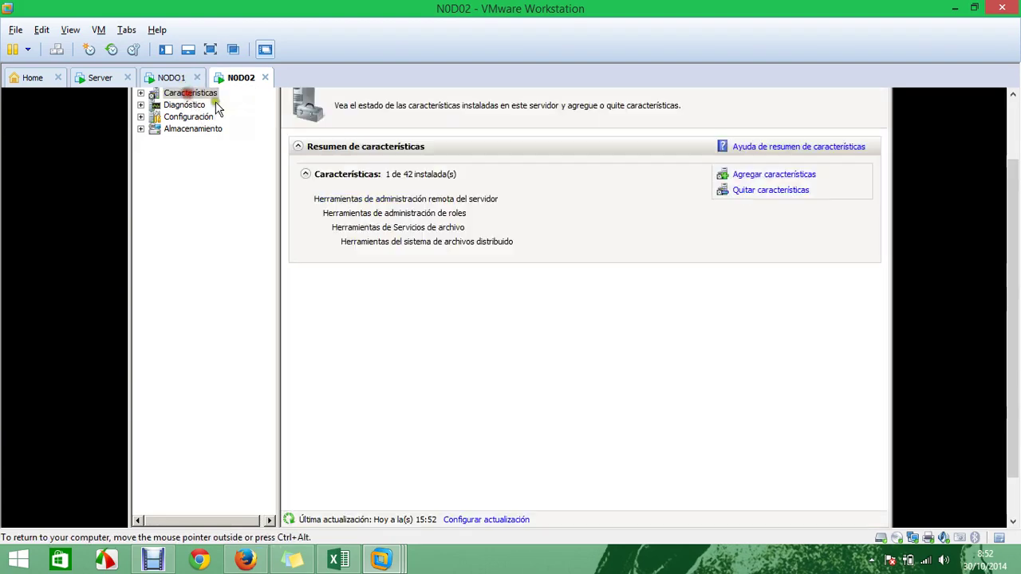
{"action": "left_click", "coordinate": [785, 176]}
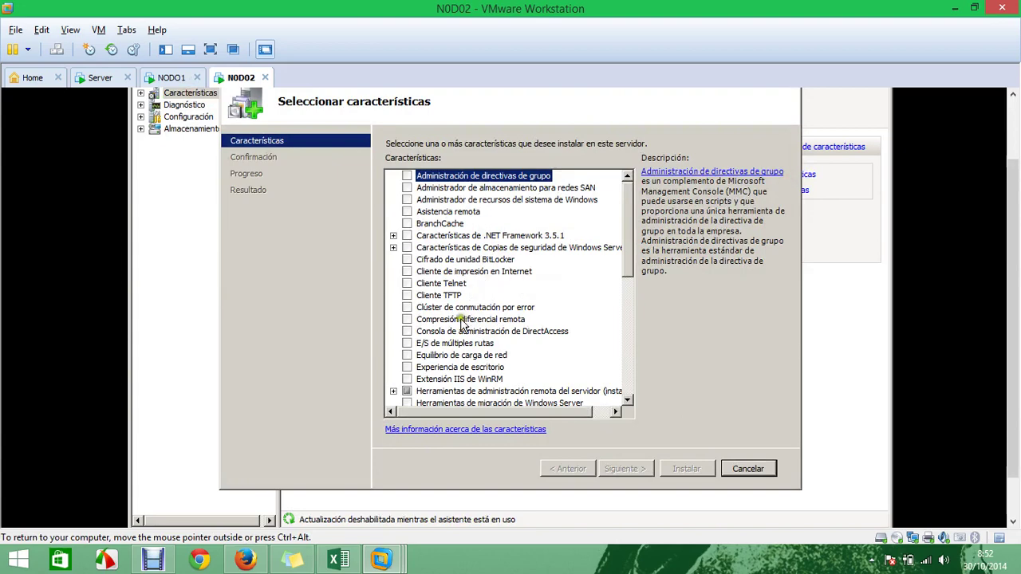
{"action": "left_click", "coordinate": [406, 308]}
{"action": "left_click", "coordinate": [626, 469]}
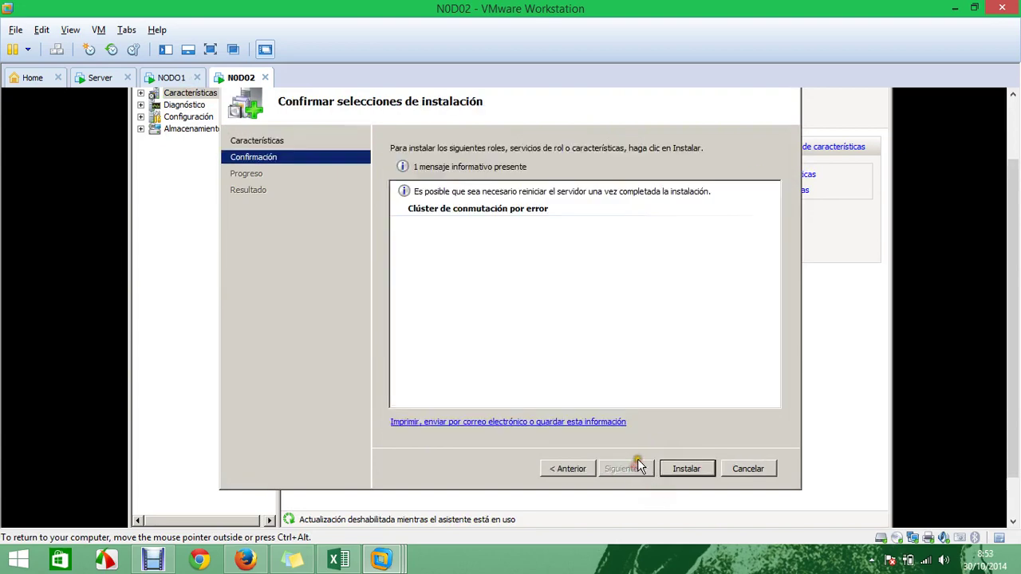
{"action": "left_click", "coordinate": [687, 469]}
- On NODO1, close the File Services results and start installing Clúster de conmutación por error
{"action": "left_click", "coordinate": [171, 77]}
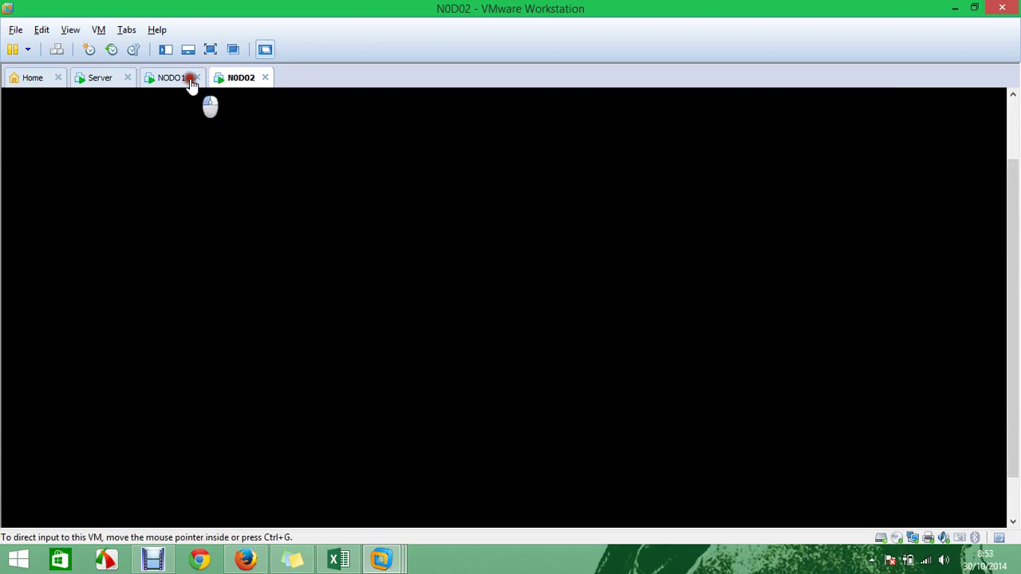
{"action": "left_click", "coordinate": [686, 468]}
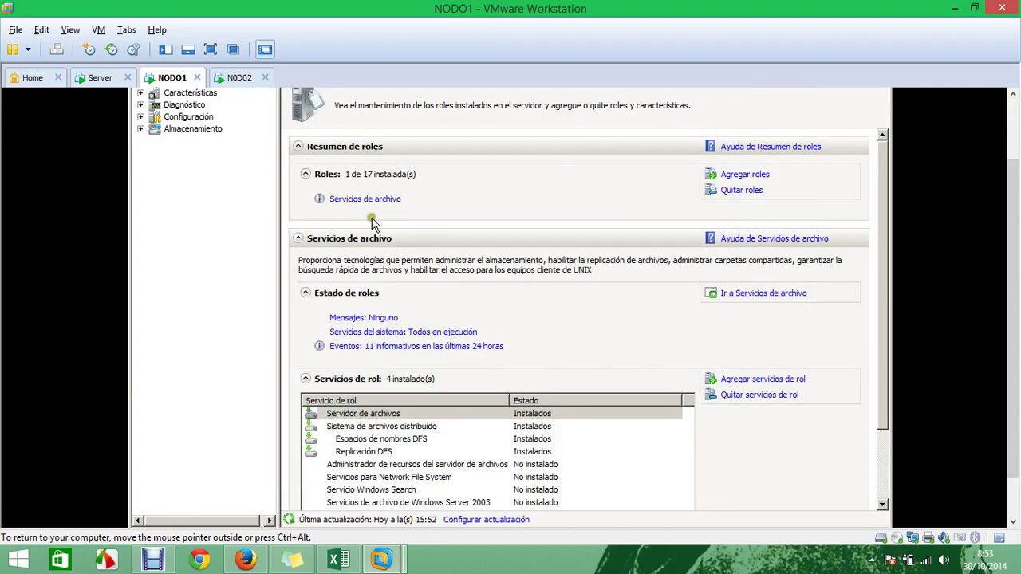
{"action": "left_click", "coordinate": [190, 93]}
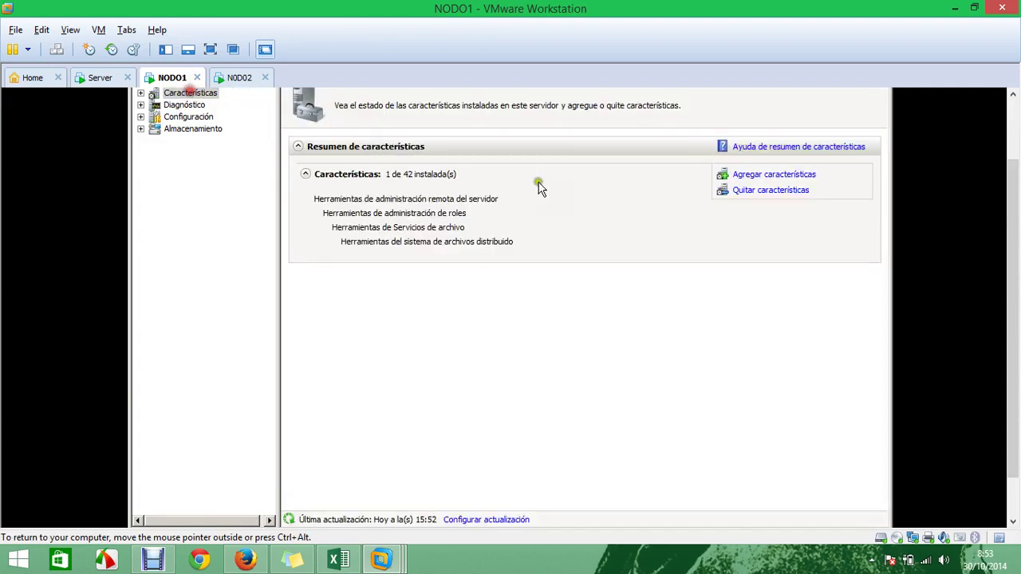
{"action": "left_click", "coordinate": [765, 175]}
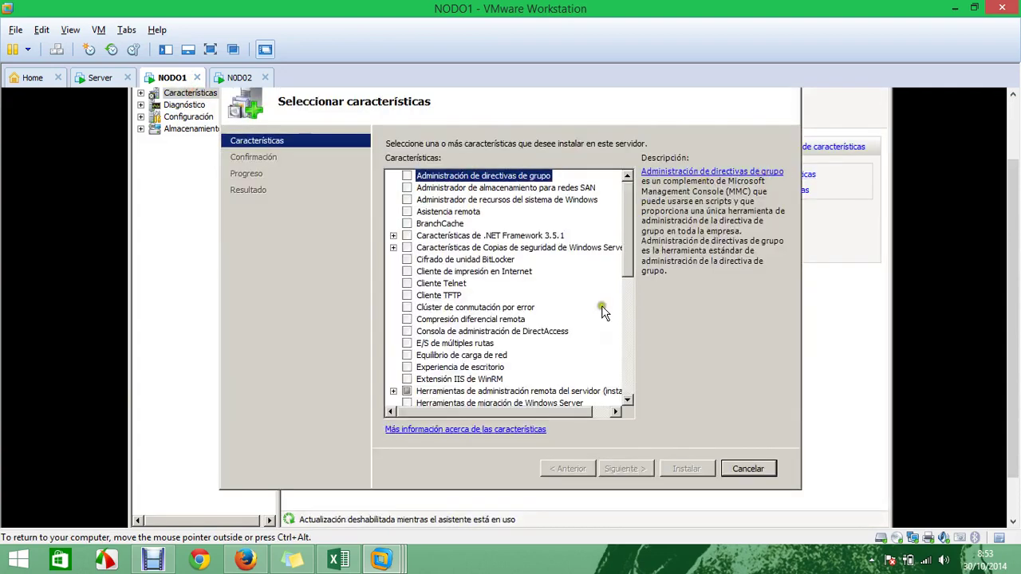
{"action": "left_click", "coordinate": [406, 307]}
{"action": "left_click", "coordinate": [630, 468]}
{"action": "left_click", "coordinate": [684, 471]}
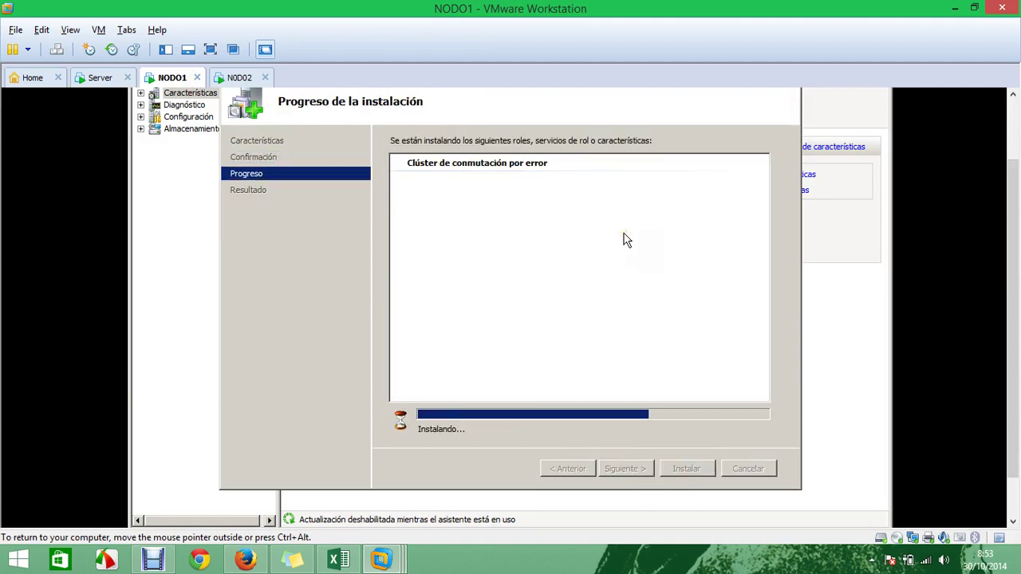
- Dismiss the successful Failover Clustering installation results on NODO2 and NODO1
{"action": "scroll", "coordinate": [915, 261], "scroll_direction": "up", "scroll_amount": 2}
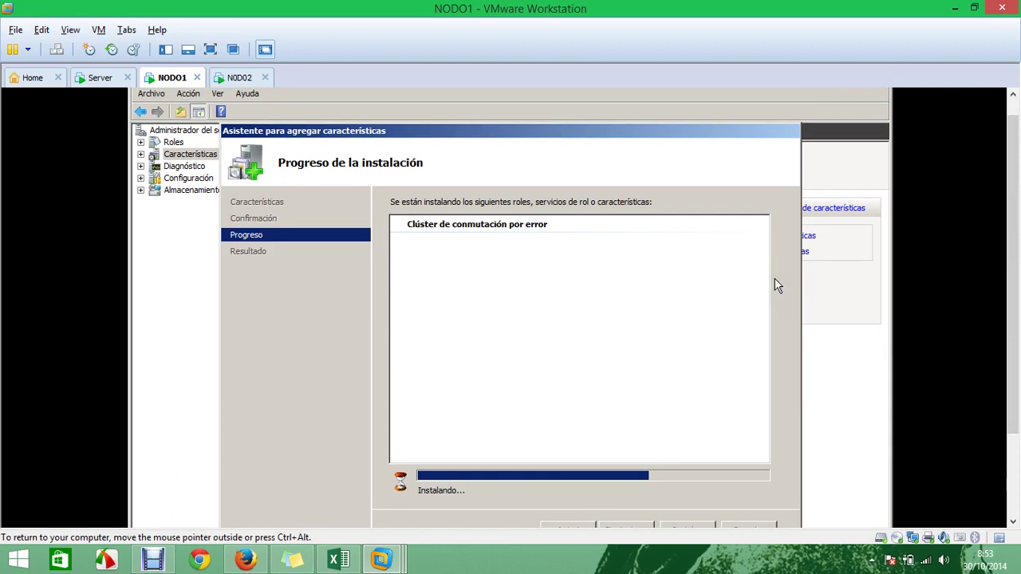
{"action": "scroll", "coordinate": [1010, 296], "scroll_direction": "down", "scroll_amount": 2}
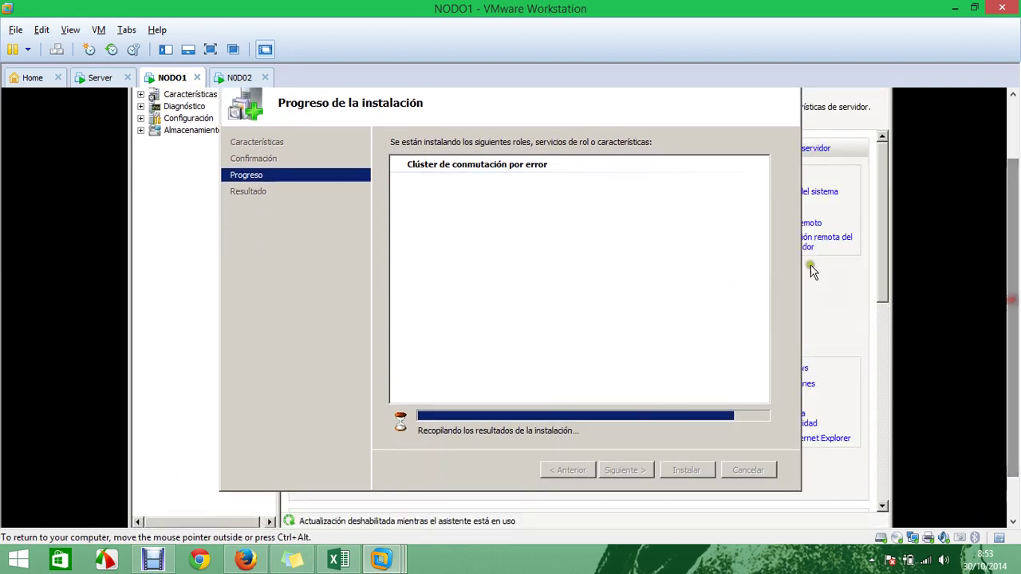
{"action": "left_click", "coordinate": [239, 78]}
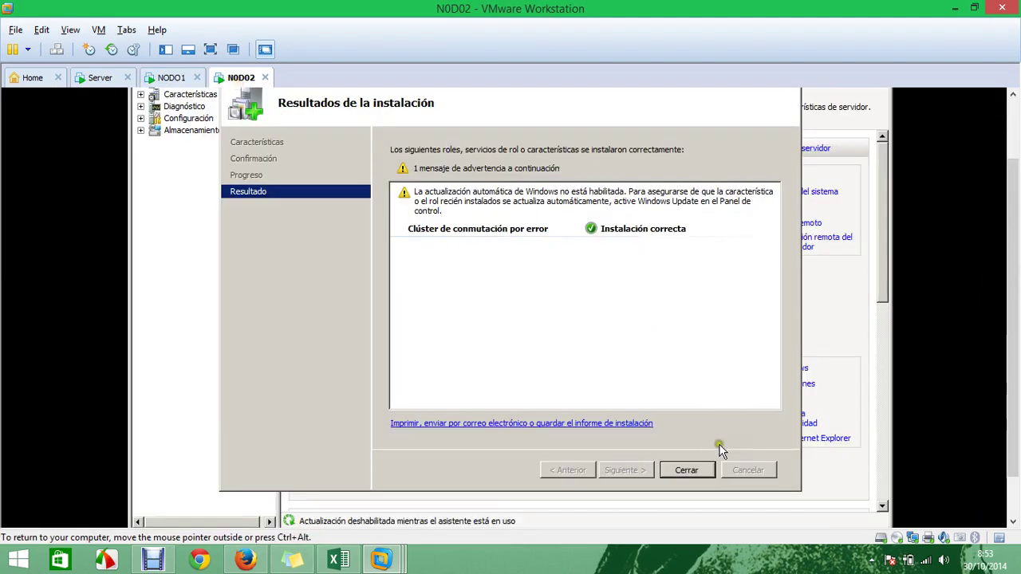
{"action": "left_click", "coordinate": [701, 472]}
{"action": "left_click", "coordinate": [170, 78]}
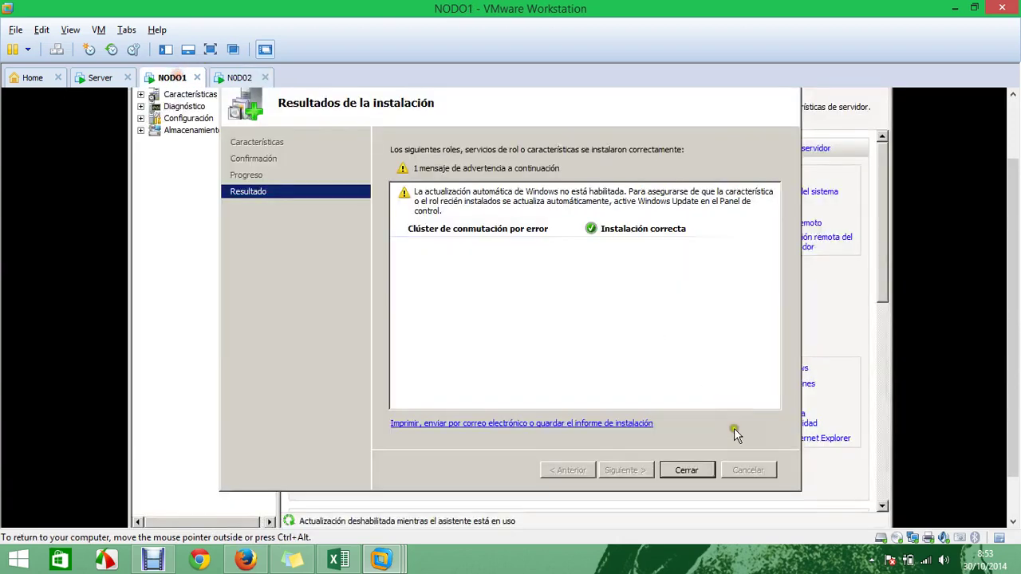
{"action": "left_click", "coordinate": [687, 470]}
{"action": "scroll", "coordinate": [1005, 158], "scroll_direction": "up", "scroll_amount": 2}
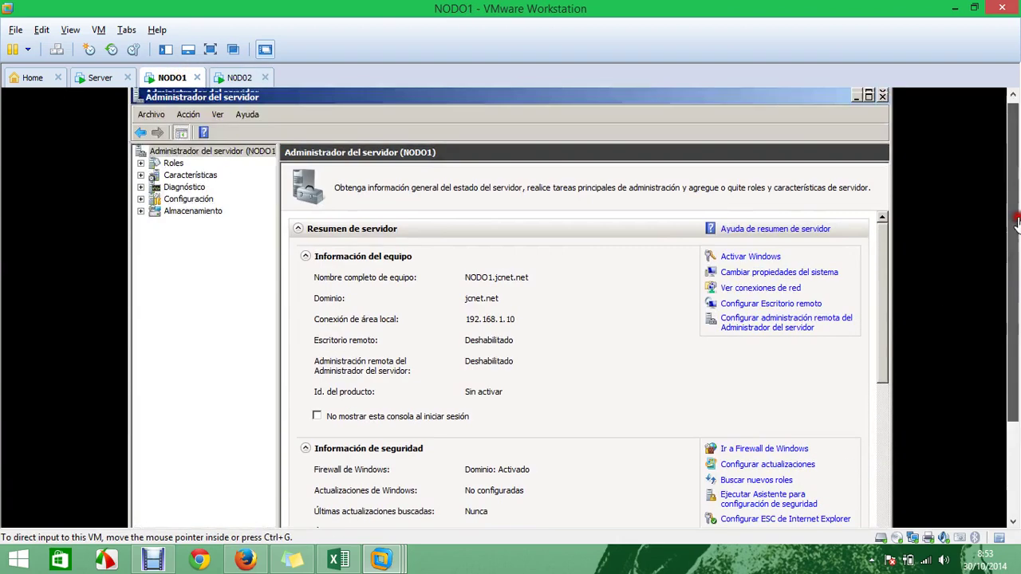
- Close Server Manager and the initial configuration tasks windows on NODO1 and NODO2
{"action": "left_click", "coordinate": [103, 78]}
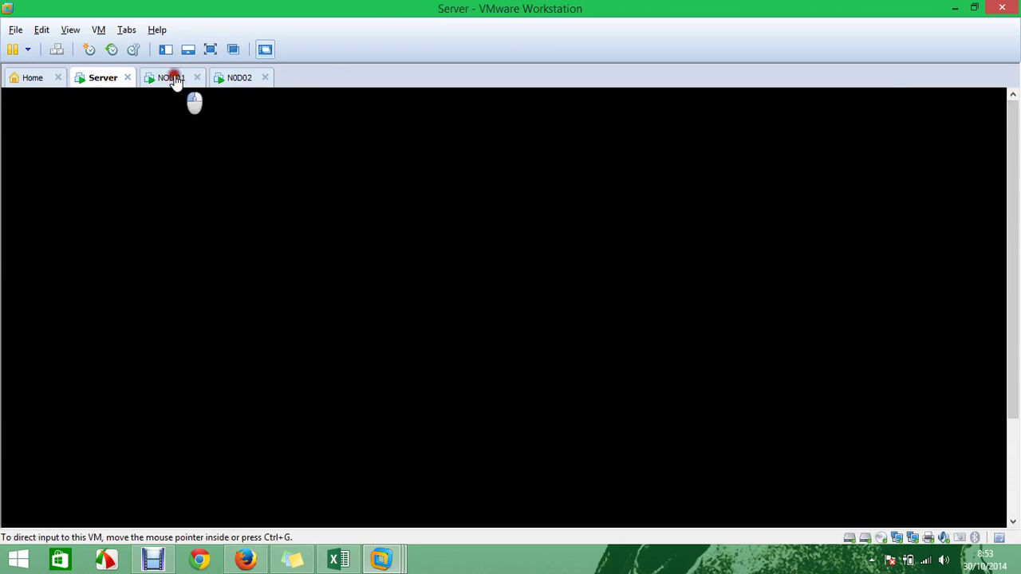
{"action": "left_click", "coordinate": [170, 78]}
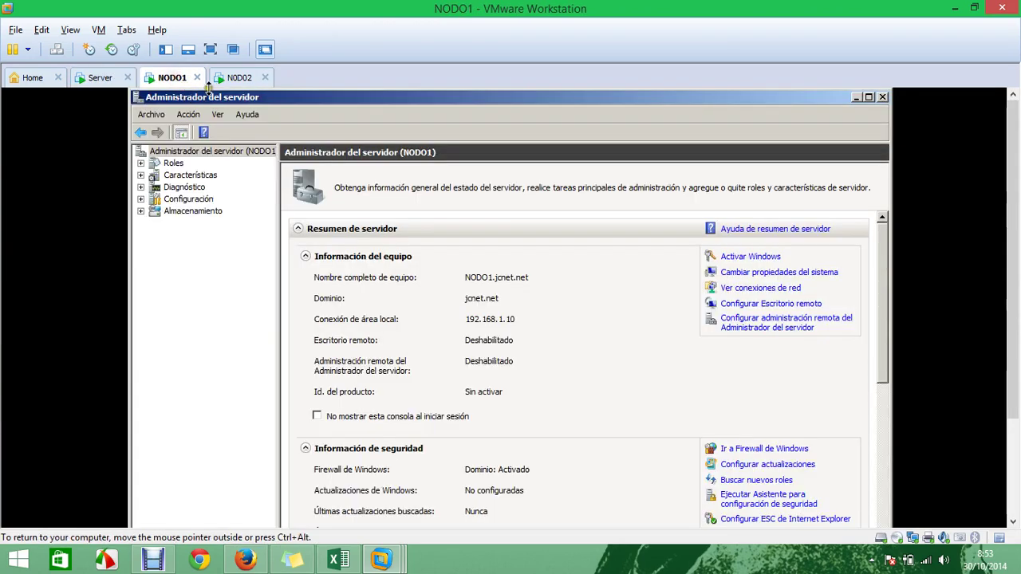
{"action": "left_click", "coordinate": [883, 96]}
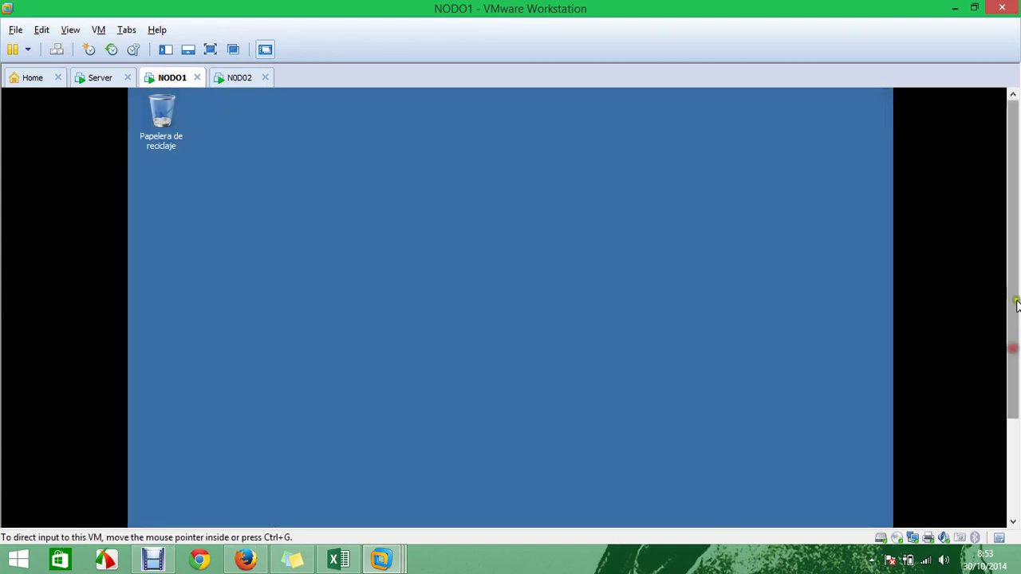
{"action": "left_click", "coordinate": [254, 77]}
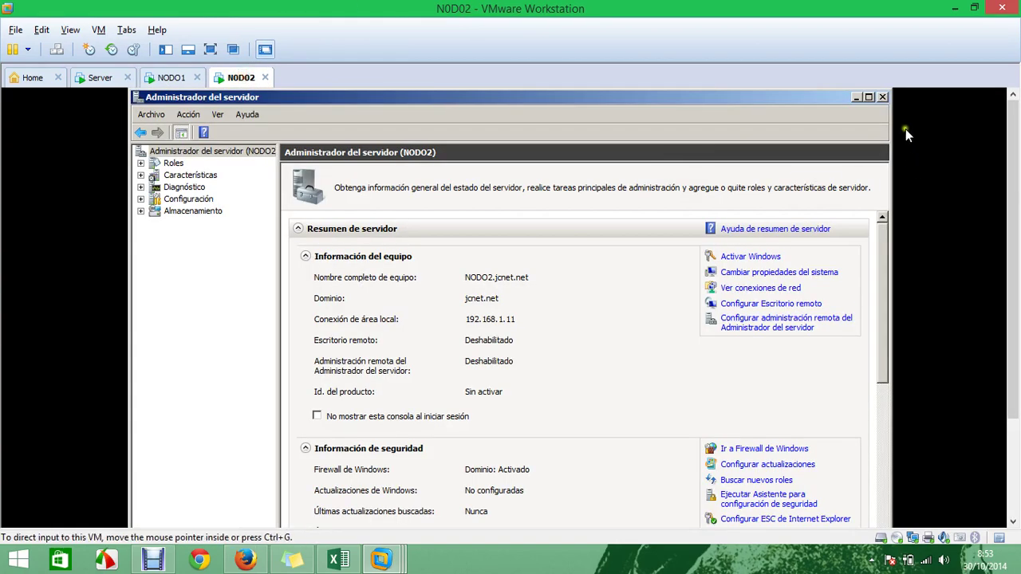
{"action": "left_click", "coordinate": [881, 96]}
{"action": "left_click", "coordinate": [881, 96]}
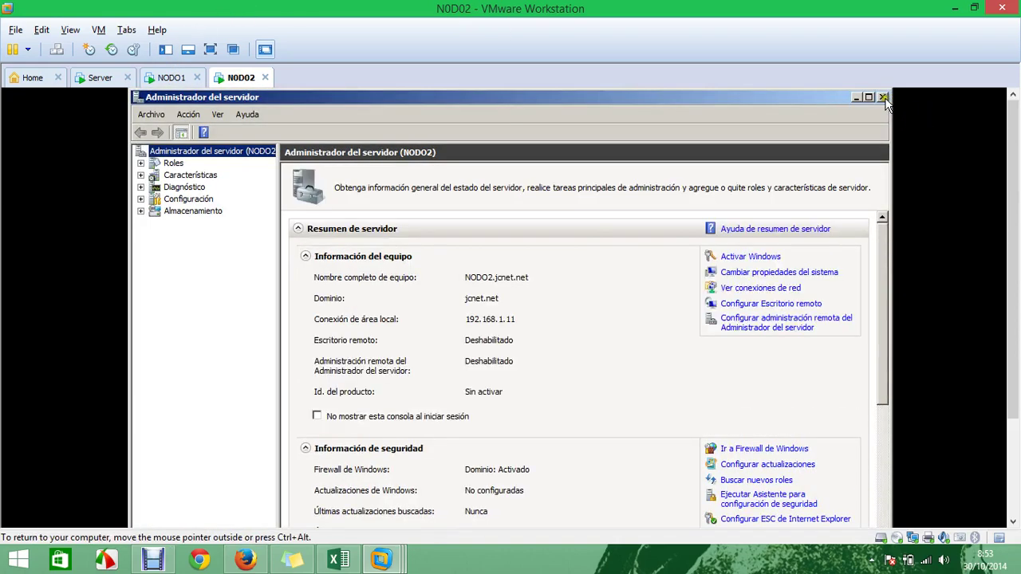
{"action": "left_click", "coordinate": [882, 97]}
- On NODO1, launch Administrador de clústeres de conmutación por error from the Start menu
{"action": "left_click", "coordinate": [182, 77]}
{"action": "left_click_drag", "start_coordinate": [1013, 182], "coordinate": [1013, 280]}
{"action": "left_click", "coordinate": [163, 516]}
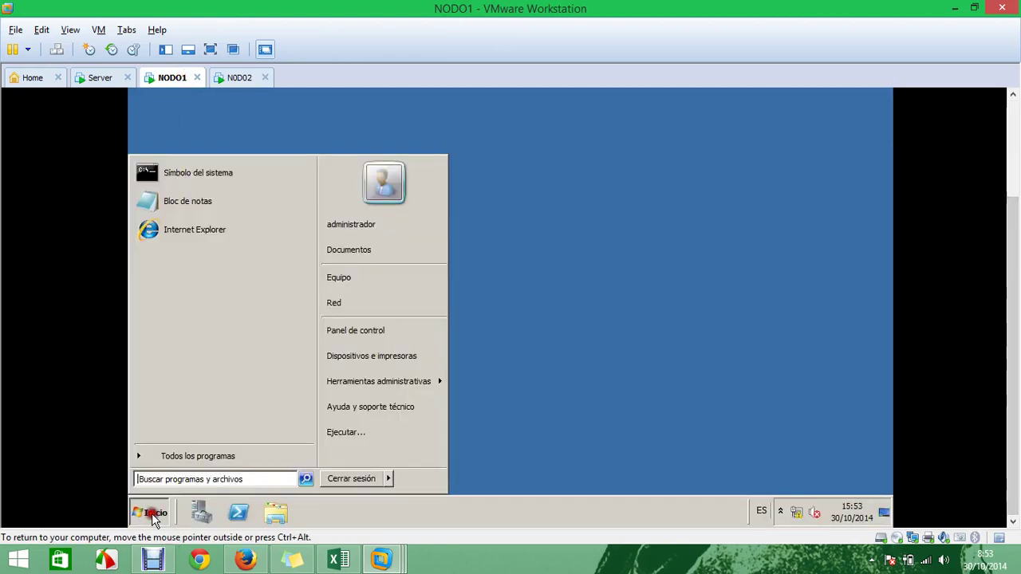
{"action": "mouse_move", "coordinate": [414, 383]}
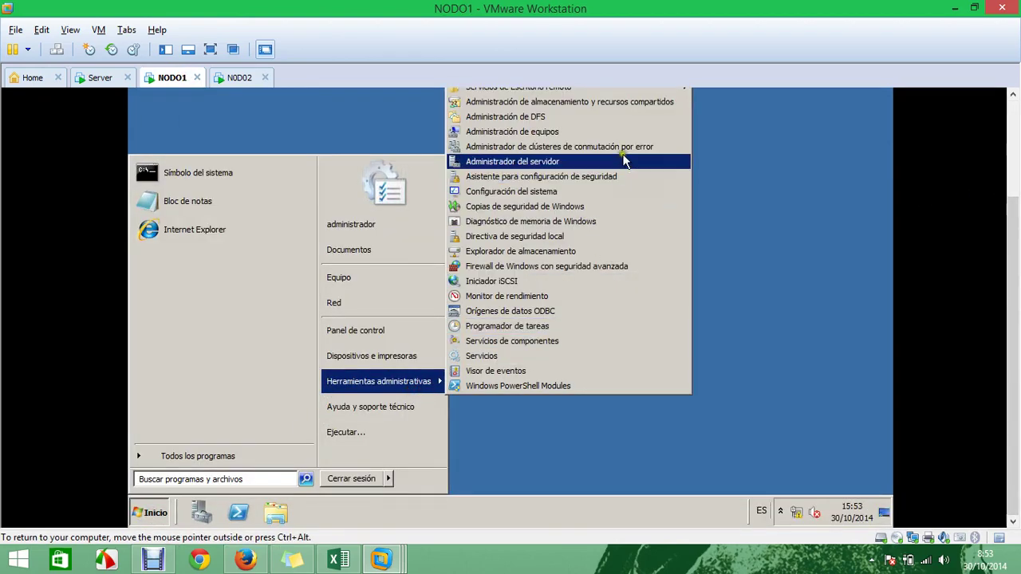
{"action": "left_click", "coordinate": [622, 151]}
{"action": "left_click_drag", "start_coordinate": [1012, 226], "coordinate": [1011, 174]}
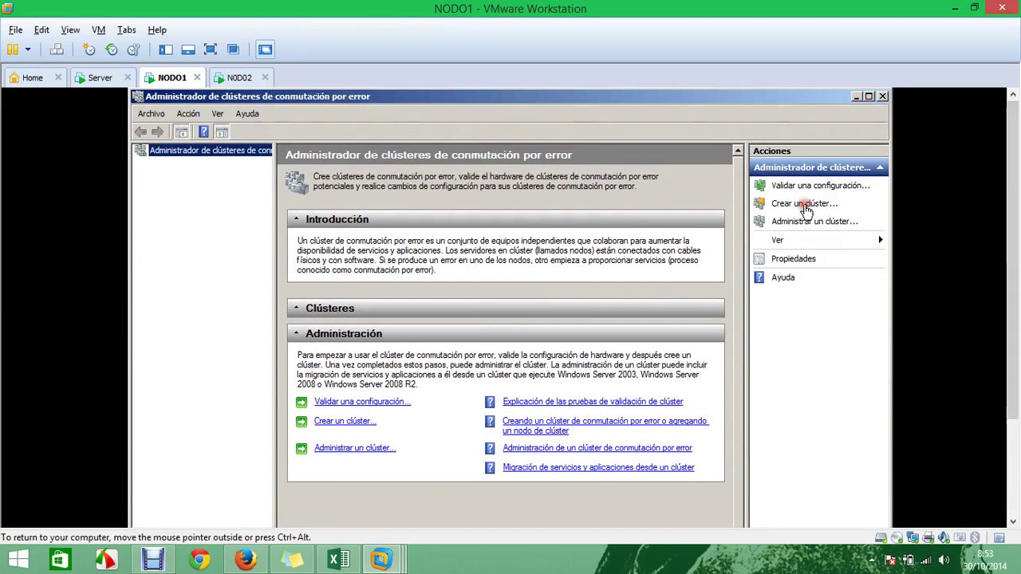
- Start the Crear clúster wizard and add NODO1 and NODO2 found through the domain search
{"action": "left_click", "coordinate": [804, 205]}
{"action": "left_click", "coordinate": [646, 505]}
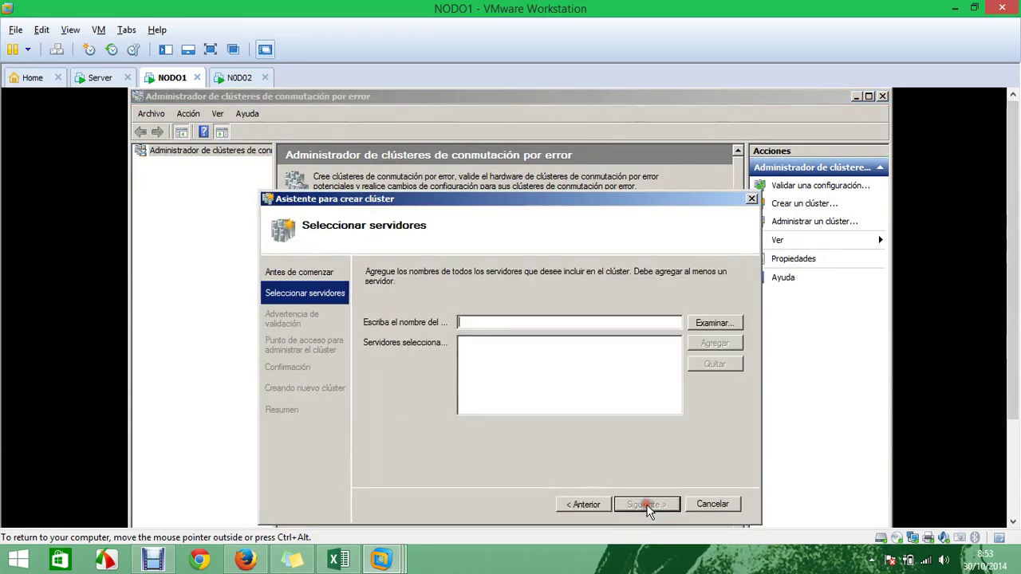
{"action": "left_click", "coordinate": [714, 323]}
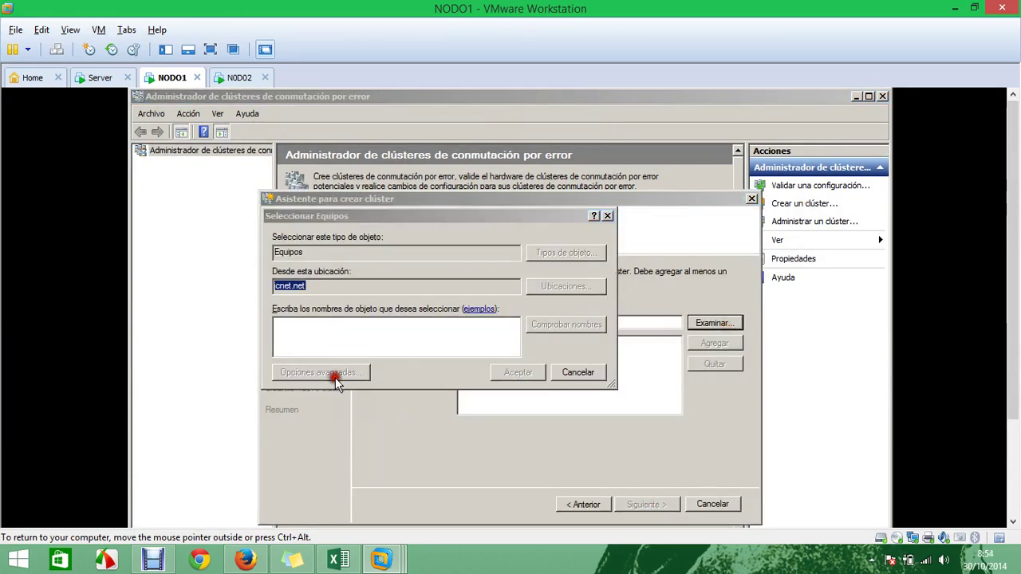
{"action": "left_click", "coordinate": [337, 372]}
{"action": "left_click", "coordinate": [612, 336]}
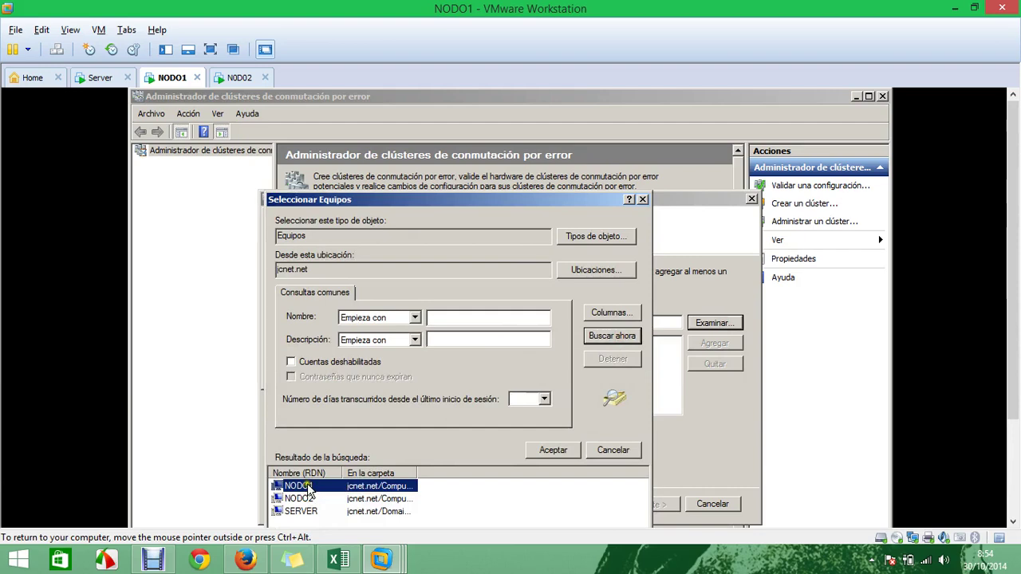
{"action": "double_click", "coordinate": [309, 487]}
{"action": "left_click", "coordinate": [503, 371]}
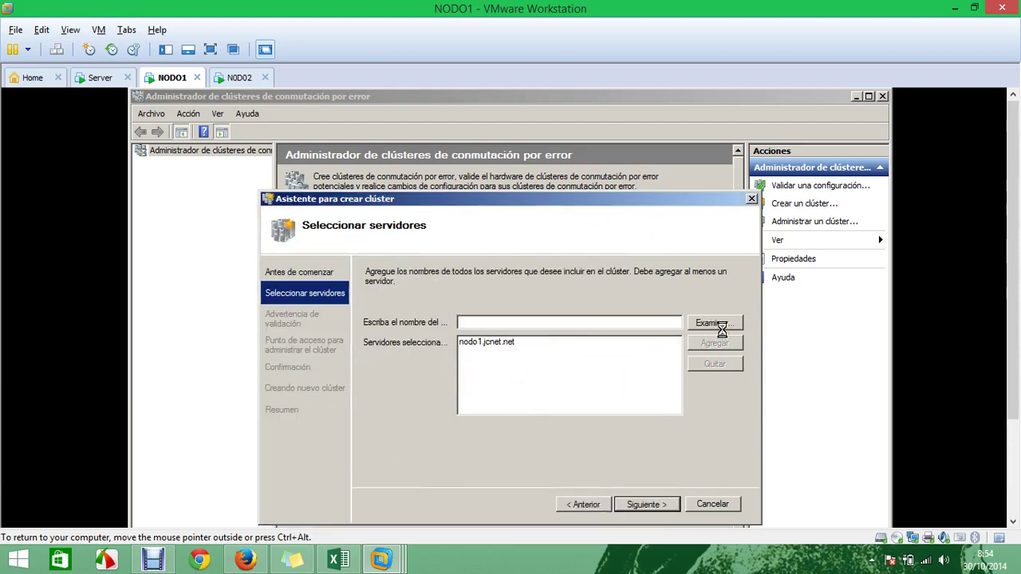
{"action": "left_click", "coordinate": [721, 323]}
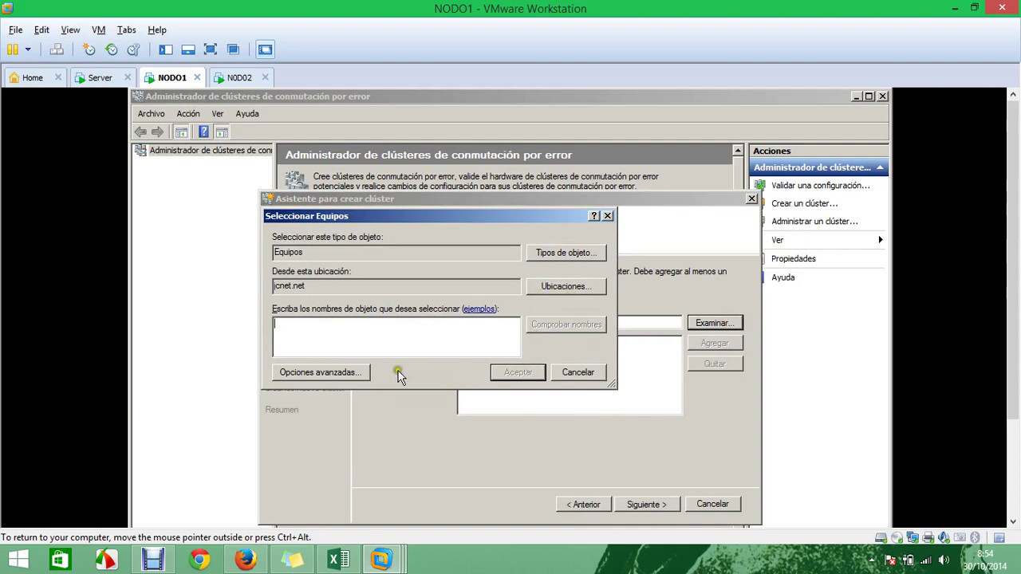
{"action": "left_click", "coordinate": [347, 372]}
{"action": "left_click", "coordinate": [614, 335]}
{"action": "double_click", "coordinate": [289, 500]}
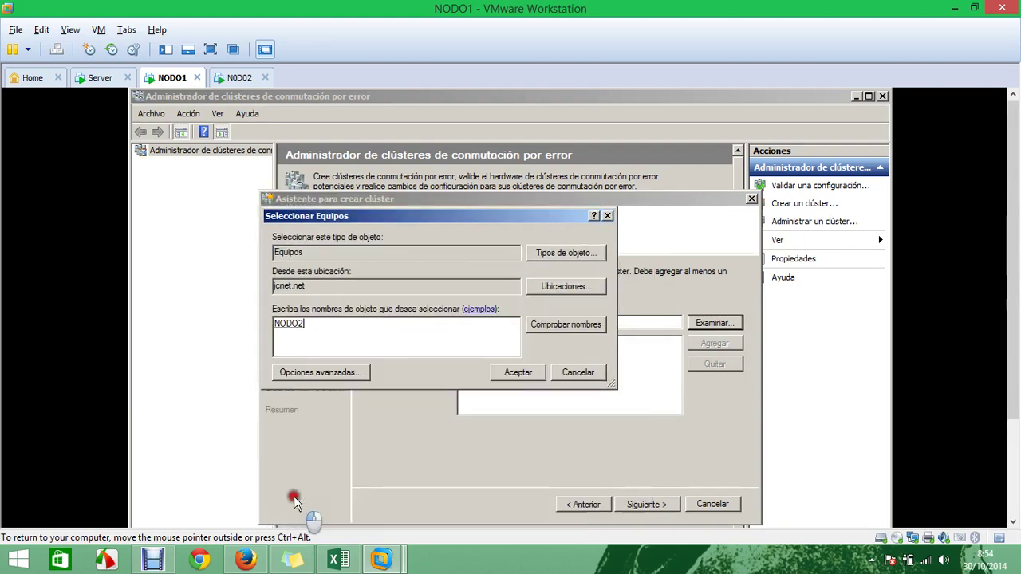
{"action": "left_click", "coordinate": [510, 372]}
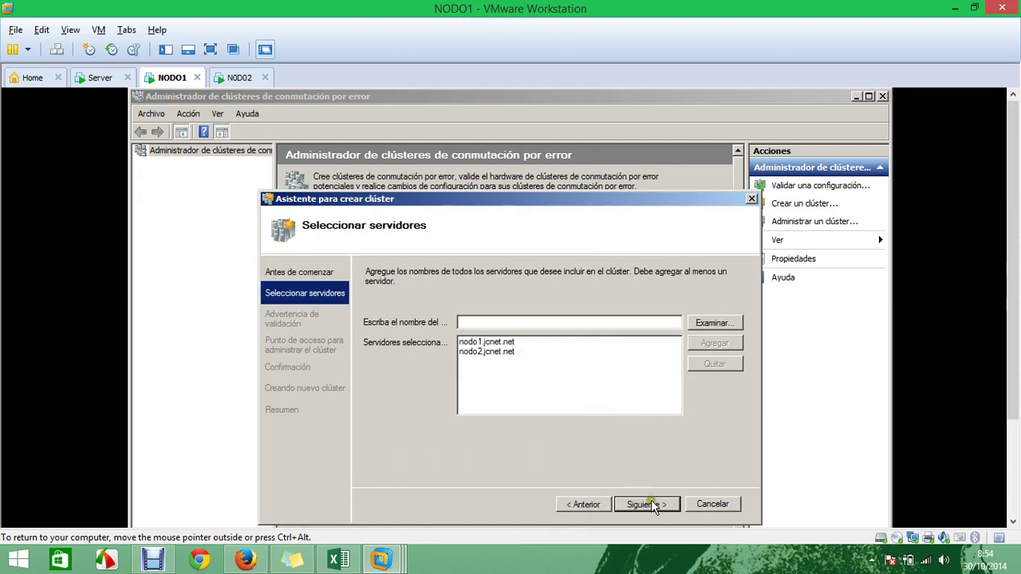
- Choose to validate the configuration and start running all tests on both nodes
{"action": "left_click", "coordinate": [656, 508]}
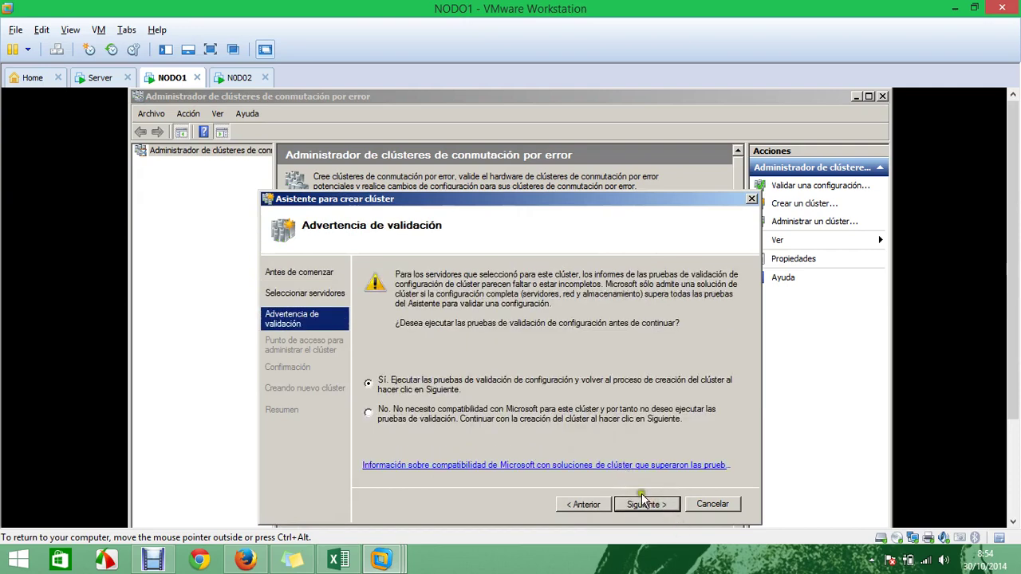
{"action": "left_click", "coordinate": [656, 507]}
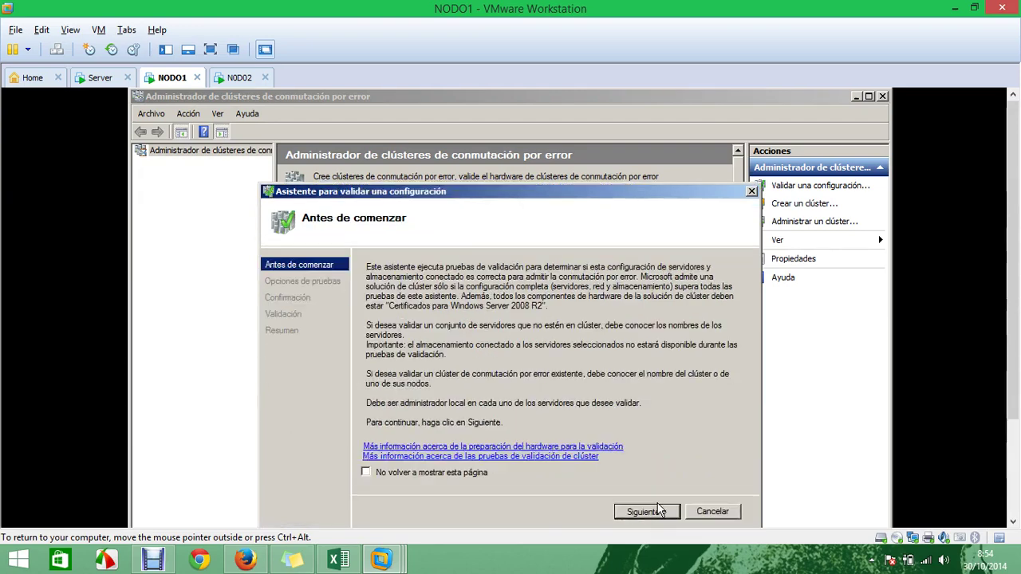
{"action": "left_click", "coordinate": [657, 511]}
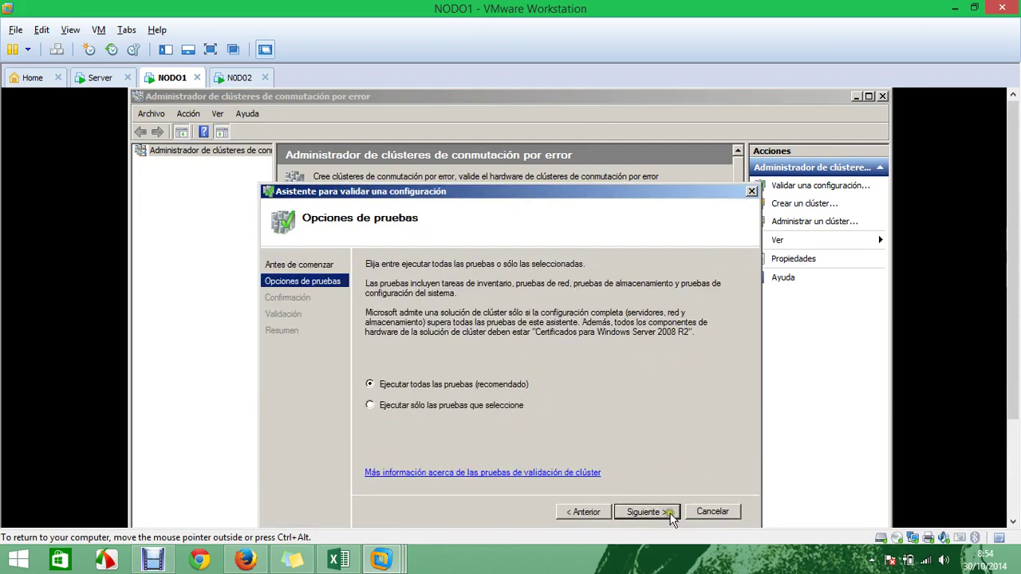
{"action": "left_click", "coordinate": [668, 512]}
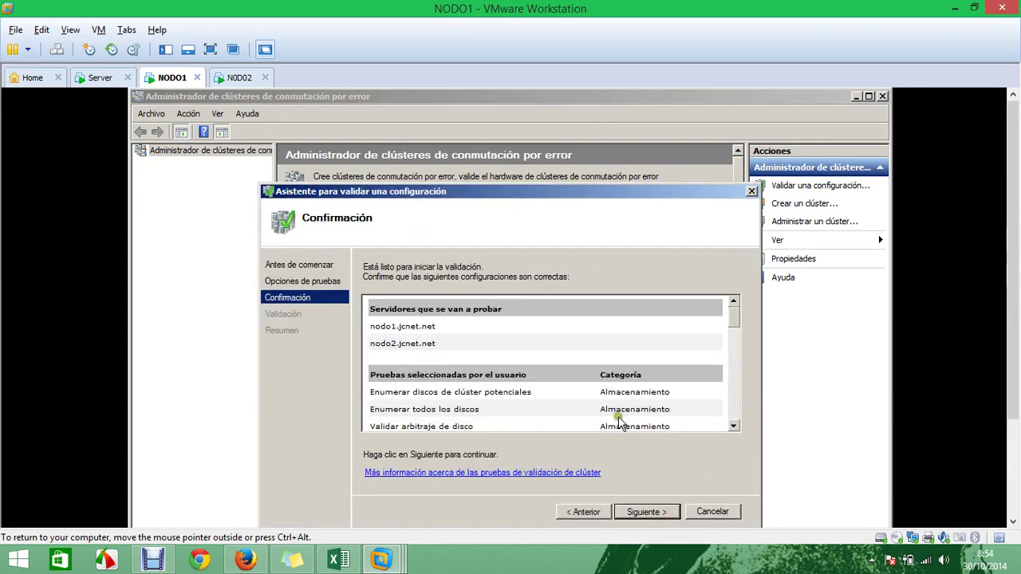
{"action": "left_click", "coordinate": [648, 510]}
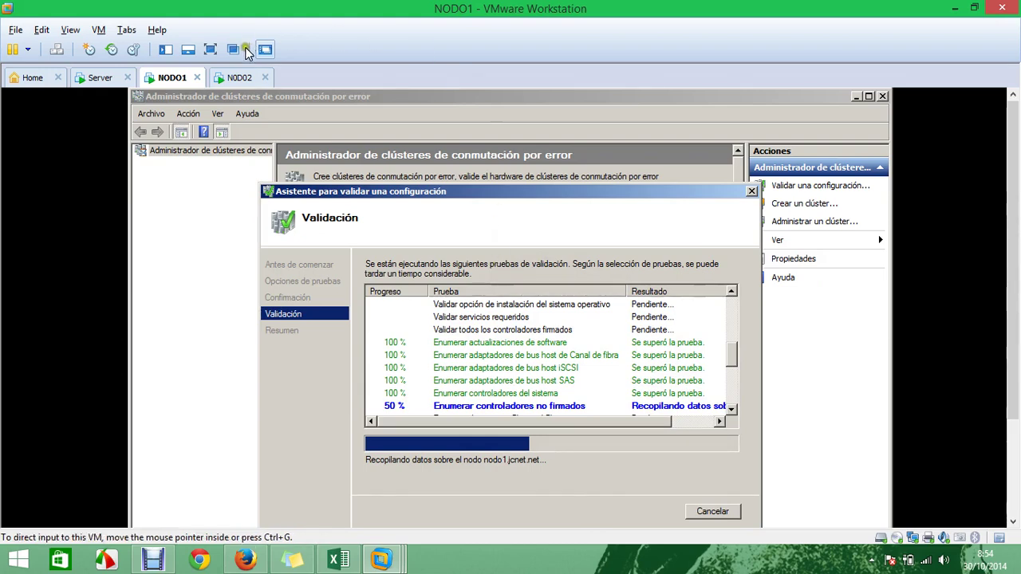
{"action": "left_click", "coordinate": [94, 77]}
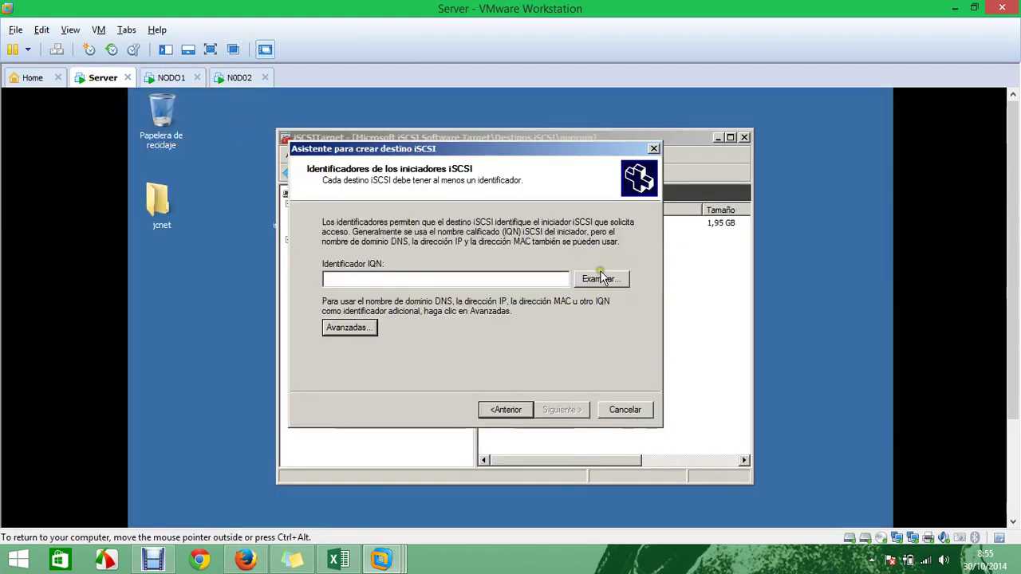
{"action": "left_click", "coordinate": [169, 78]}
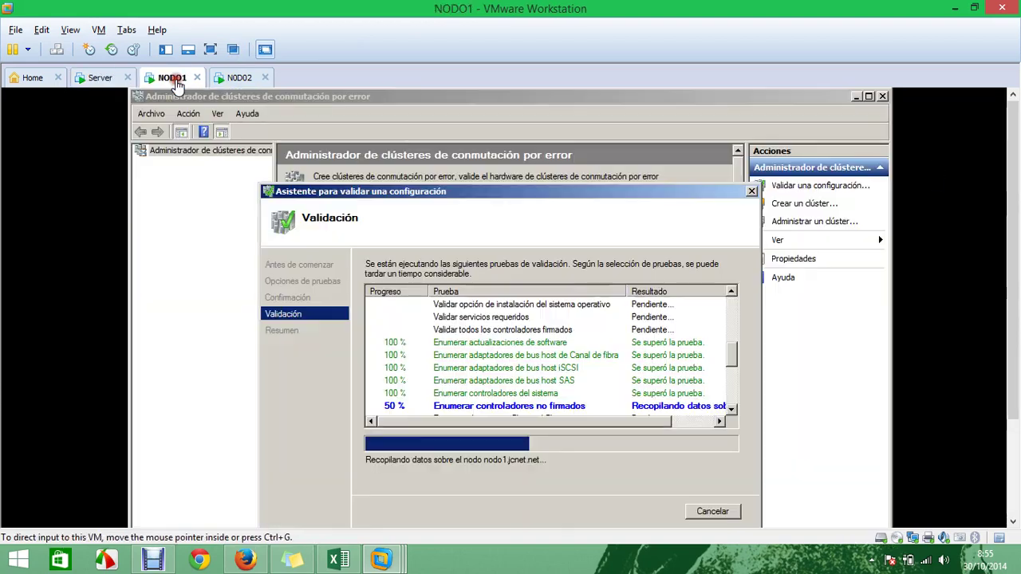
{"action": "left_click", "coordinate": [237, 77]}
{"action": "left_click", "coordinate": [172, 78]}
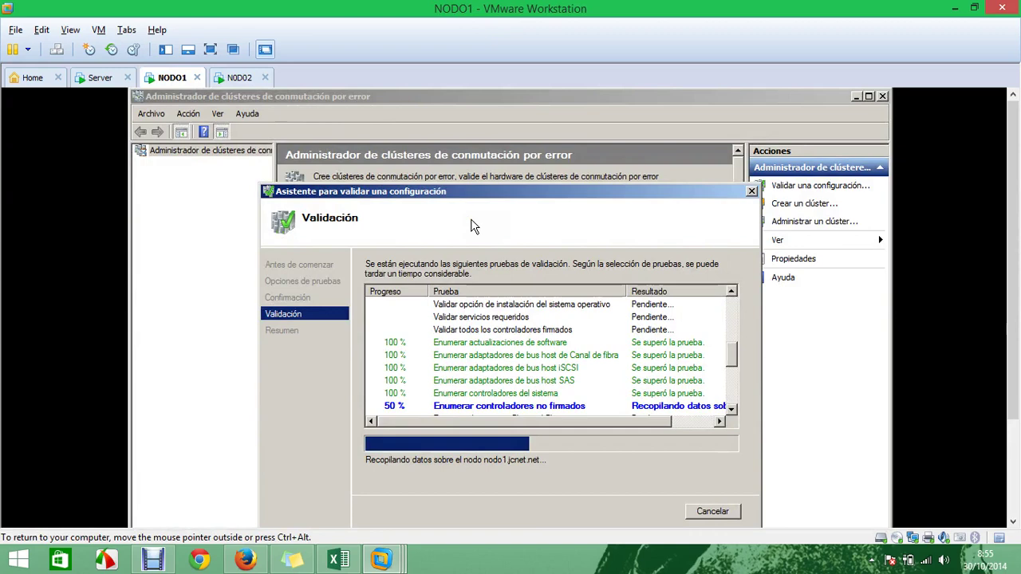
{"action": "left_click_drag", "start_coordinate": [1013, 239], "coordinate": [1012, 257]}
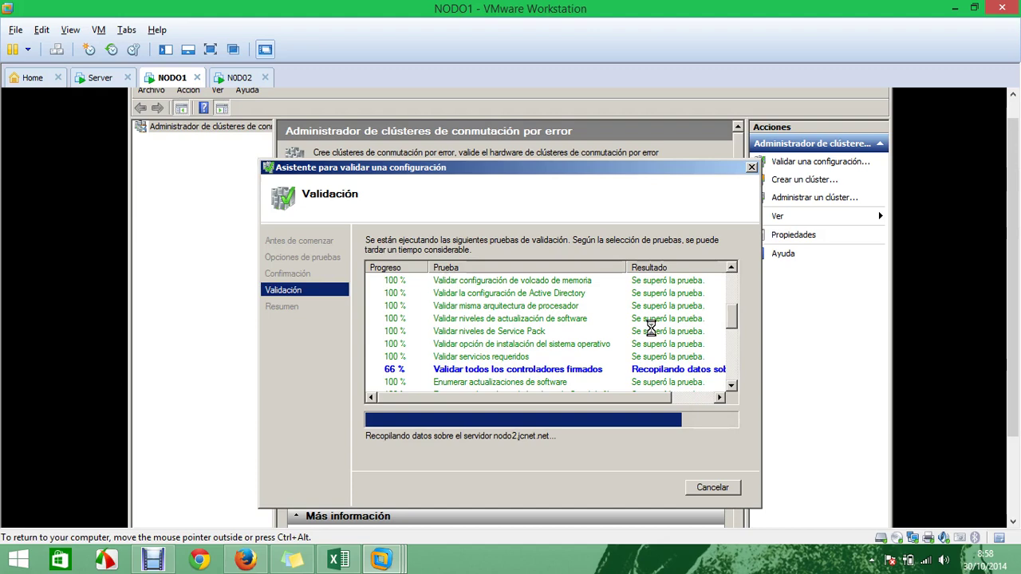
- Wait for the Validar una configuración tests to finish and reach the Resumen page
{"action": "left_click_drag", "start_coordinate": [731, 319], "coordinate": [731, 374]}
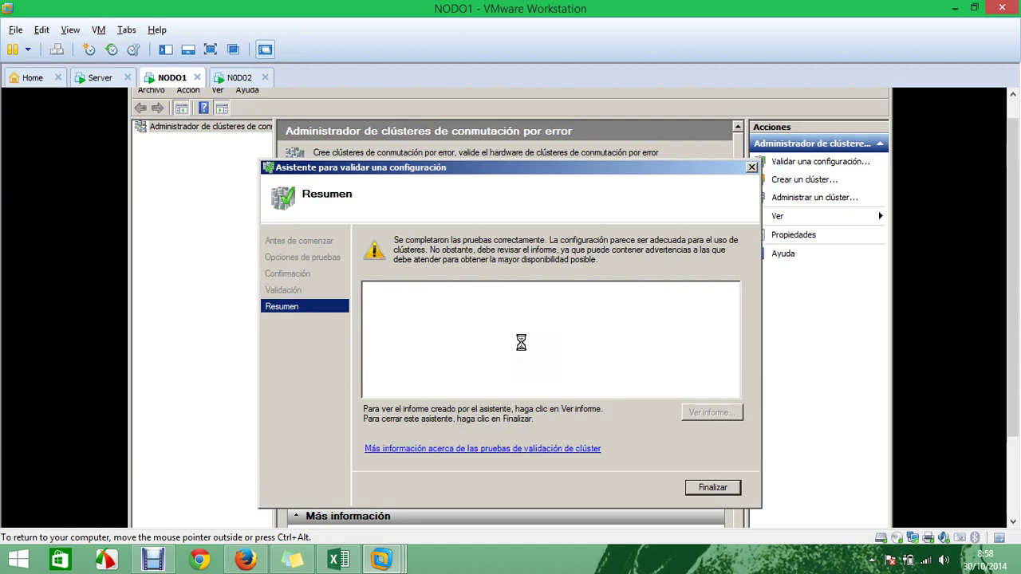
- Create cluster 'cluster' at 192.168.1.100 with nodo1 and nodo2, then close the wizard
{"action": "left_click_drag", "start_coordinate": [732, 311], "coordinate": [758, 416]}
{"action": "left_click_drag", "start_coordinate": [397, 338], "coordinate": [584, 342]}
{"action": "left_click", "coordinate": [711, 487]}
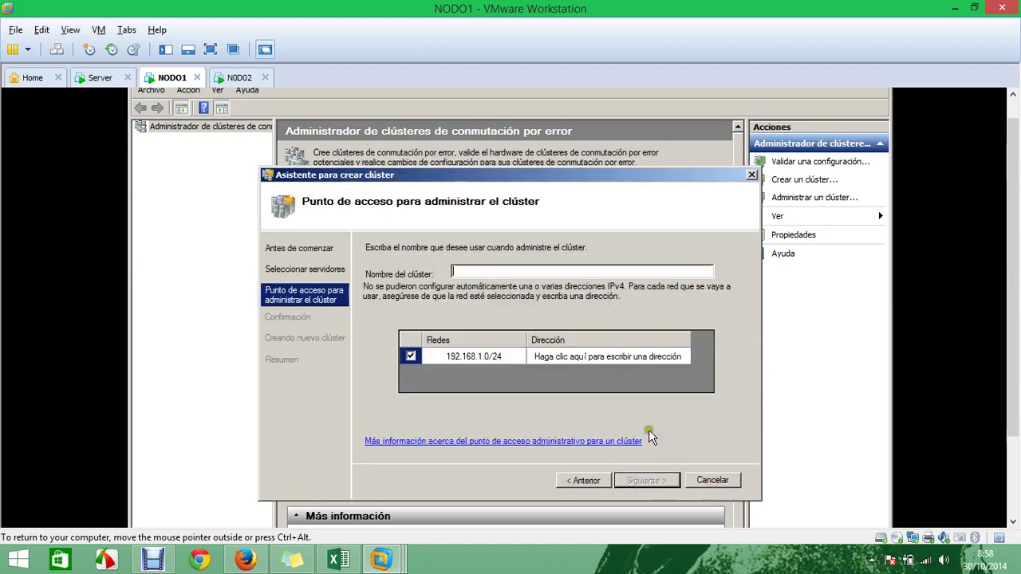
{"action": "left_click", "coordinate": [606, 358]}
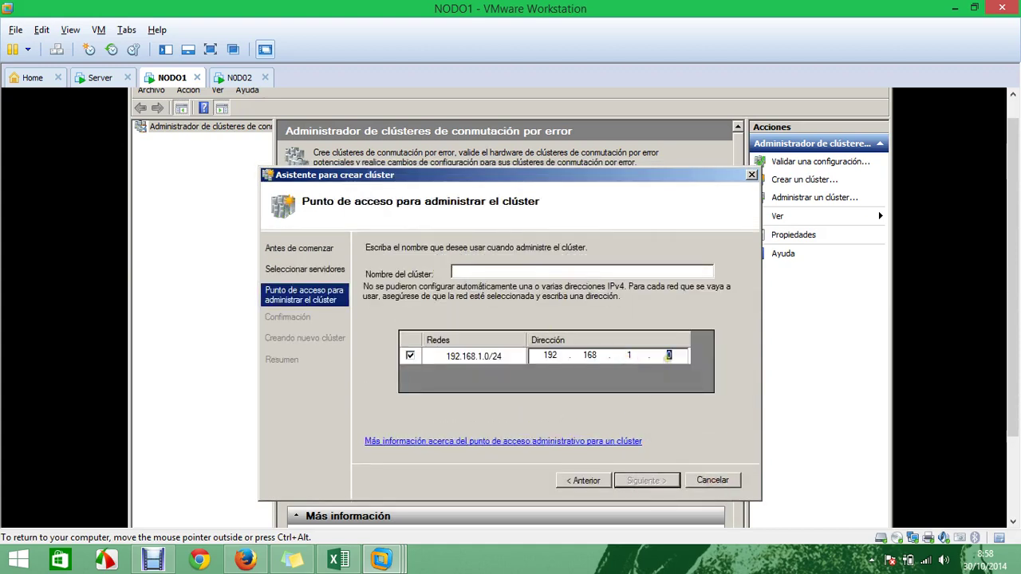
{"action": "type", "text": "100"}
{"action": "left_click", "coordinate": [560, 272]}
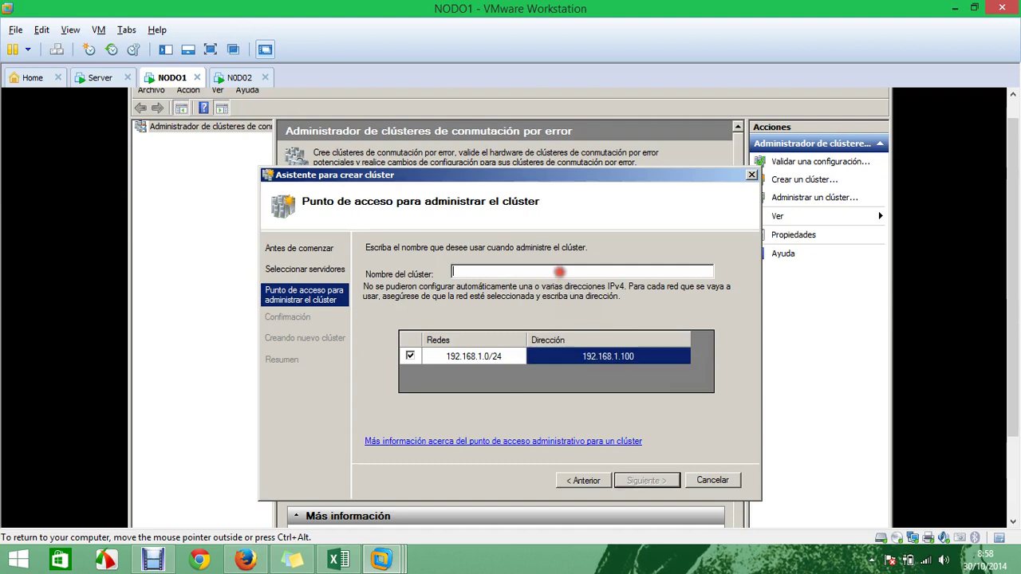
{"action": "type", "text": "cluster"}
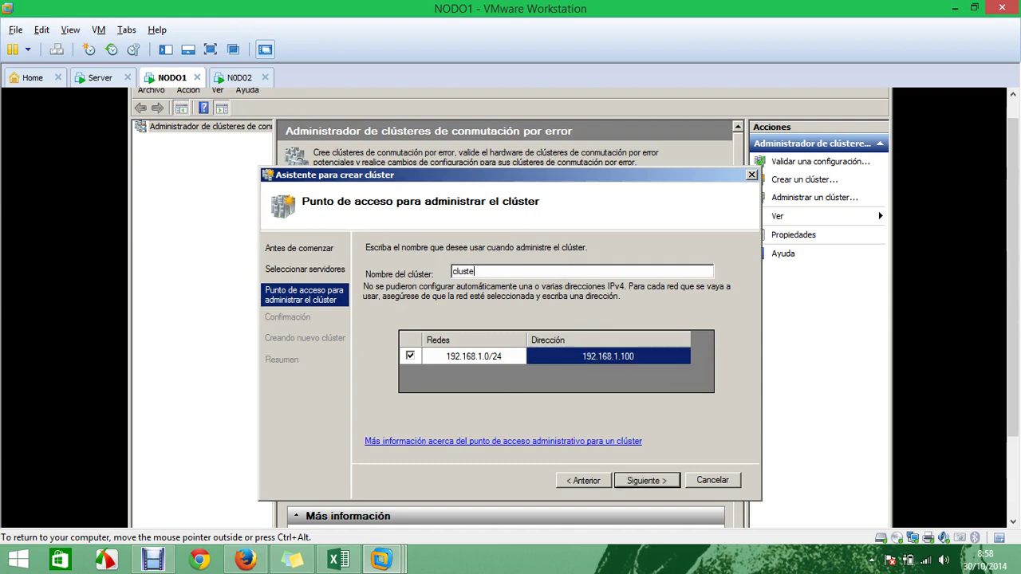
{"action": "left_click", "coordinate": [650, 479]}
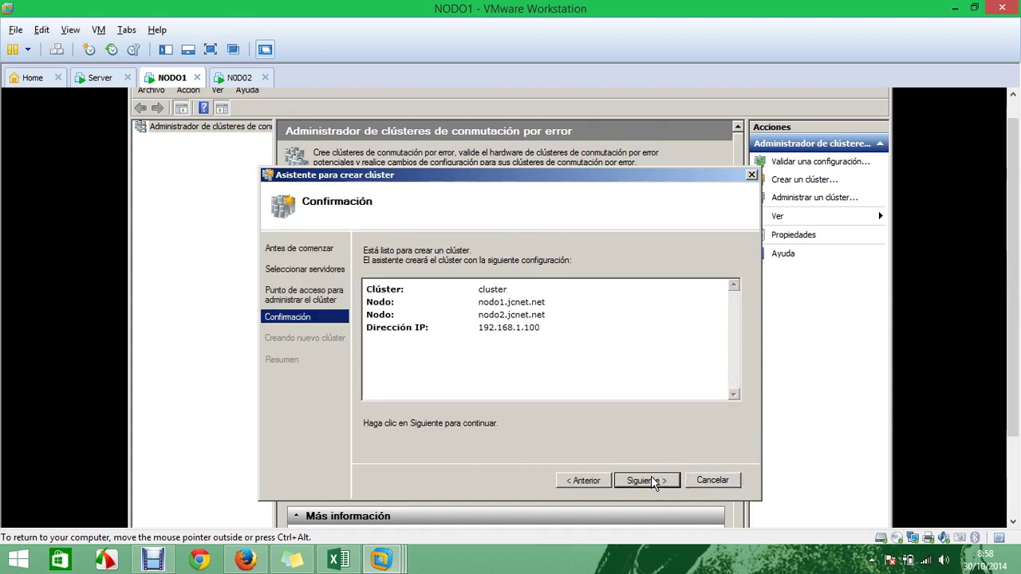
{"action": "left_click", "coordinate": [651, 479]}
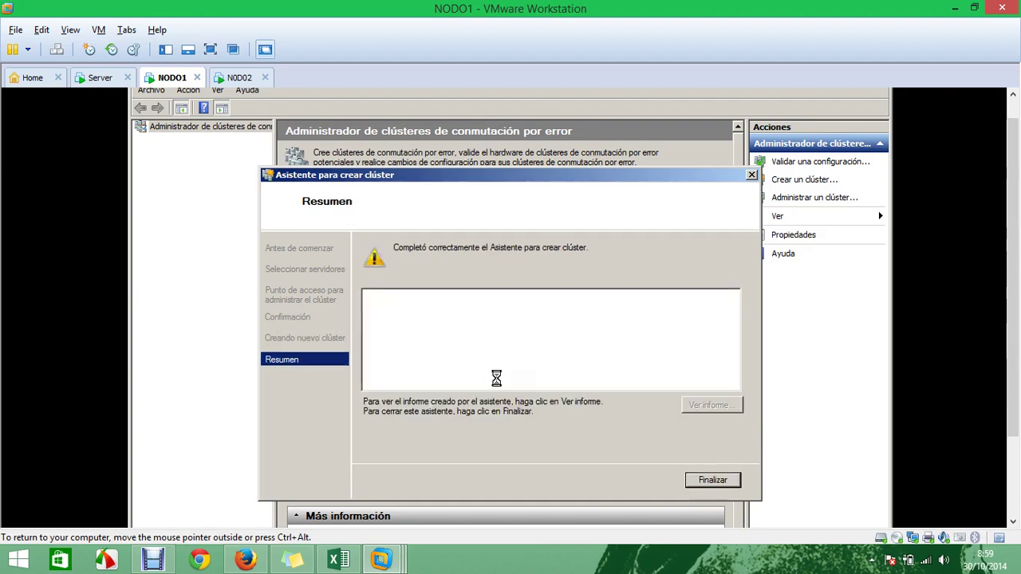
{"action": "left_click", "coordinate": [709, 479]}
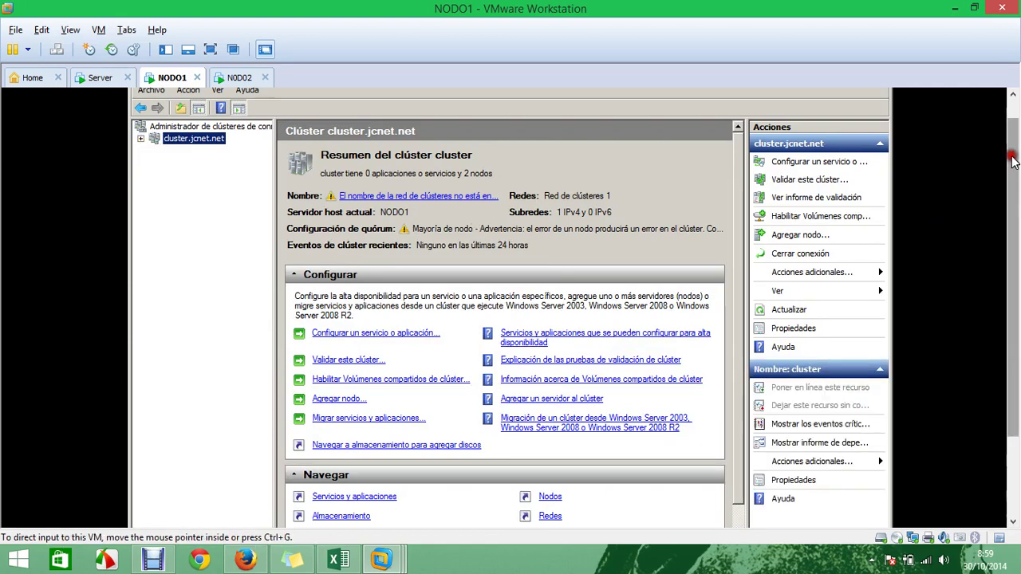
- Launch Iniciador iSCSI from Administrative Tools on NODO1 and agree to start the iSCSI service
{"action": "left_click_drag", "start_coordinate": [1012, 160], "coordinate": [1014, 292]}
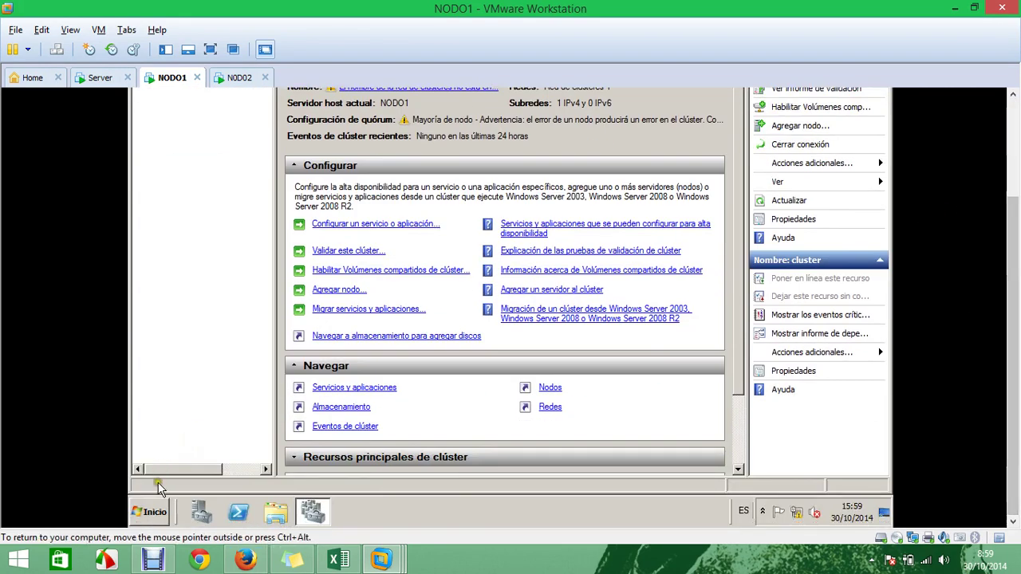
{"action": "left_click", "coordinate": [152, 512]}
{"action": "mouse_move", "coordinate": [378, 381]}
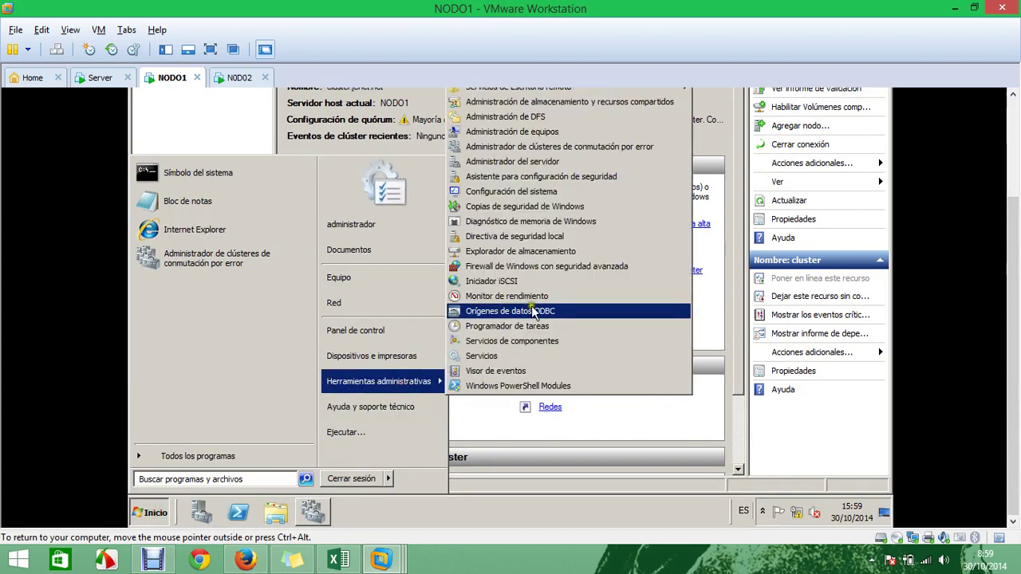
{"action": "left_click", "coordinate": [538, 280]}
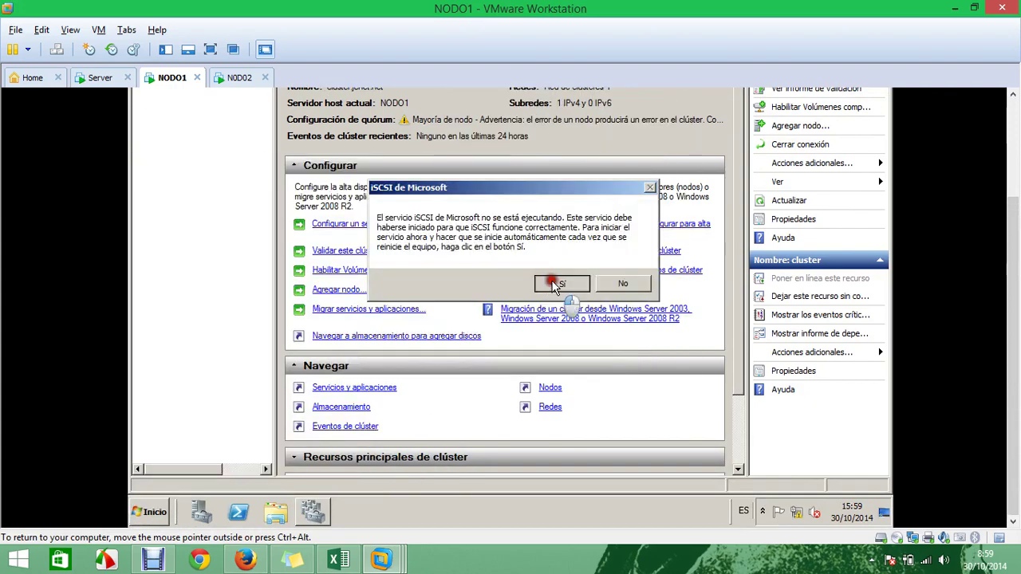
{"action": "left_click", "coordinate": [571, 280]}
- Minimize the cluster manager, refresh the desktop, and bring up the iSCSI Initiator properties window
{"action": "left_click_drag", "start_coordinate": [1014, 239], "coordinate": [1014, 120]}
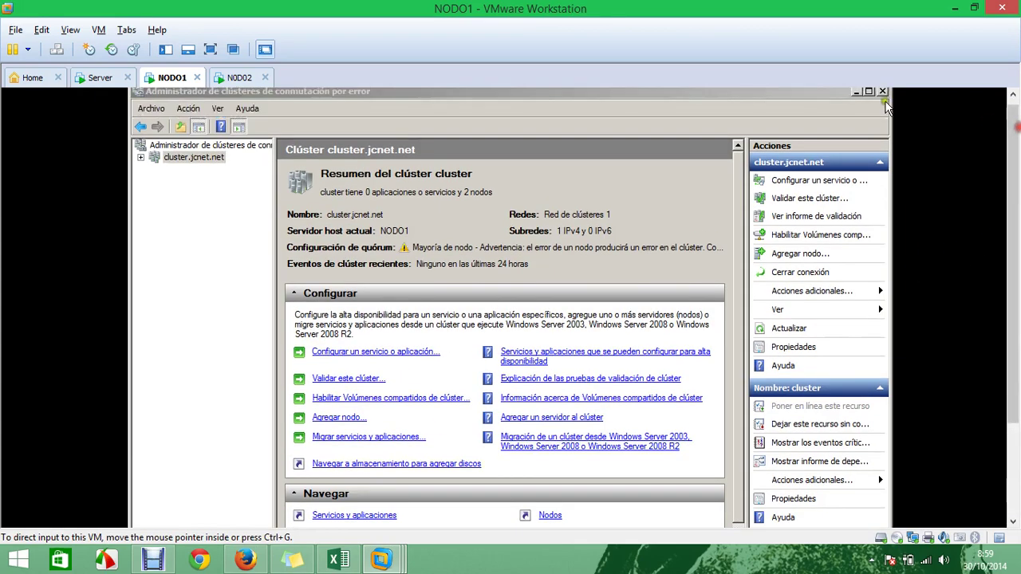
{"action": "left_click", "coordinate": [856, 93]}
{"action": "left_click_drag", "start_coordinate": [1010, 262], "coordinate": [1017, 199]}
{"action": "right_click", "coordinate": [286, 457]}
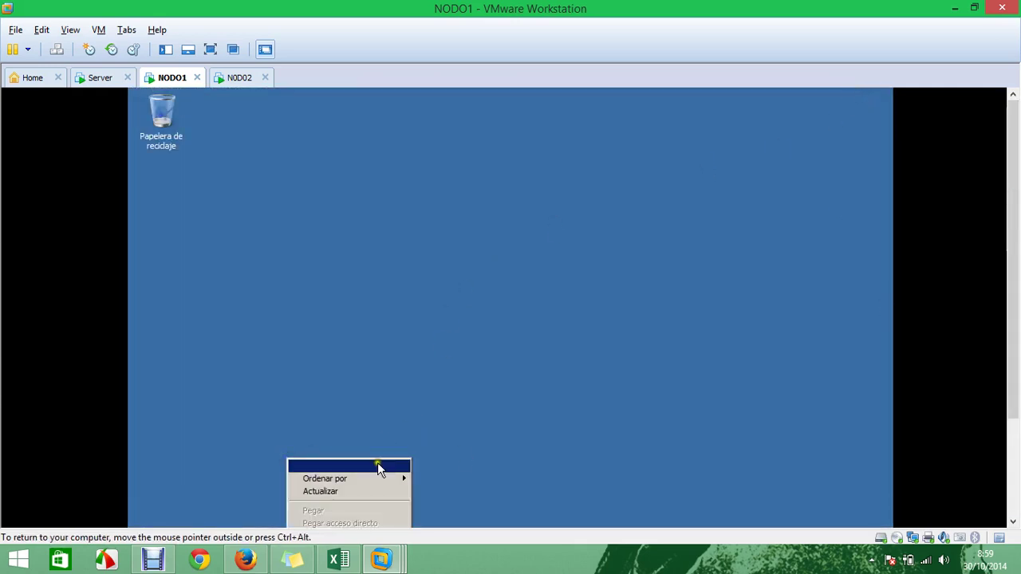
{"action": "left_click", "coordinate": [359, 488]}
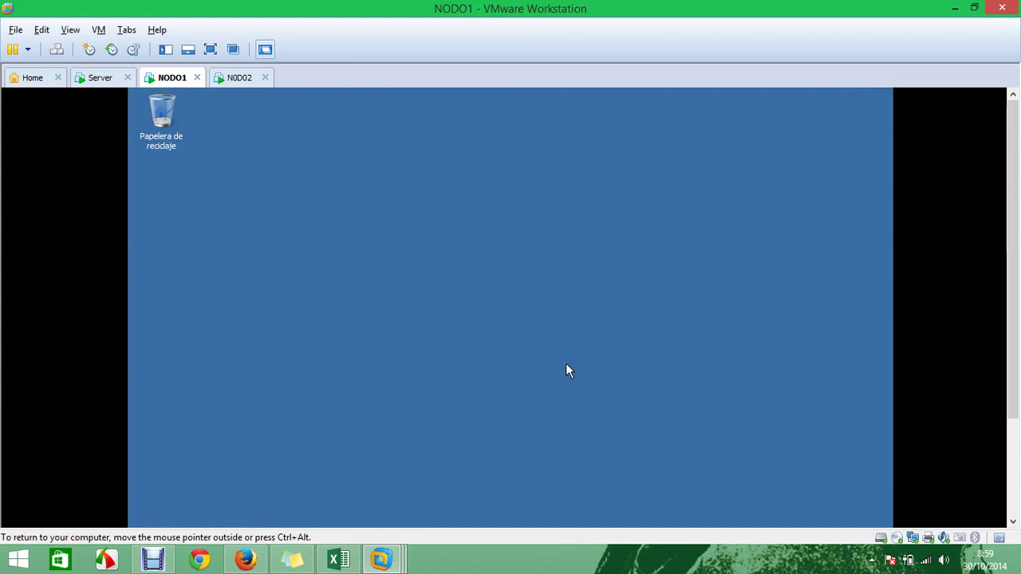
{"action": "left_click_drag", "start_coordinate": [1015, 239], "coordinate": [1014, 184]}
{"action": "left_click", "coordinate": [517, 230]}
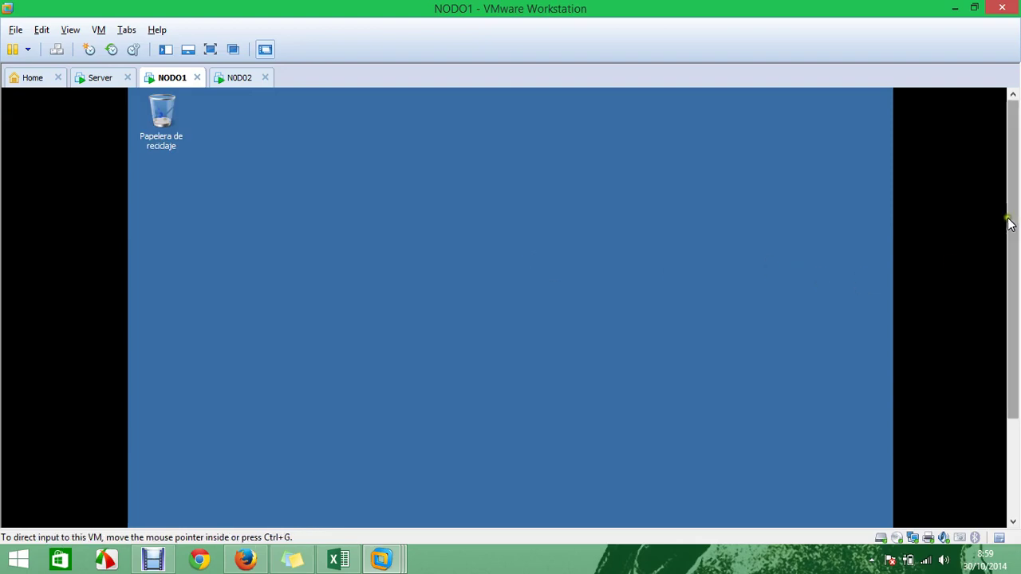
{"action": "left_click_drag", "start_coordinate": [1012, 224], "coordinate": [998, 326]}
{"action": "left_click", "coordinate": [319, 513]}
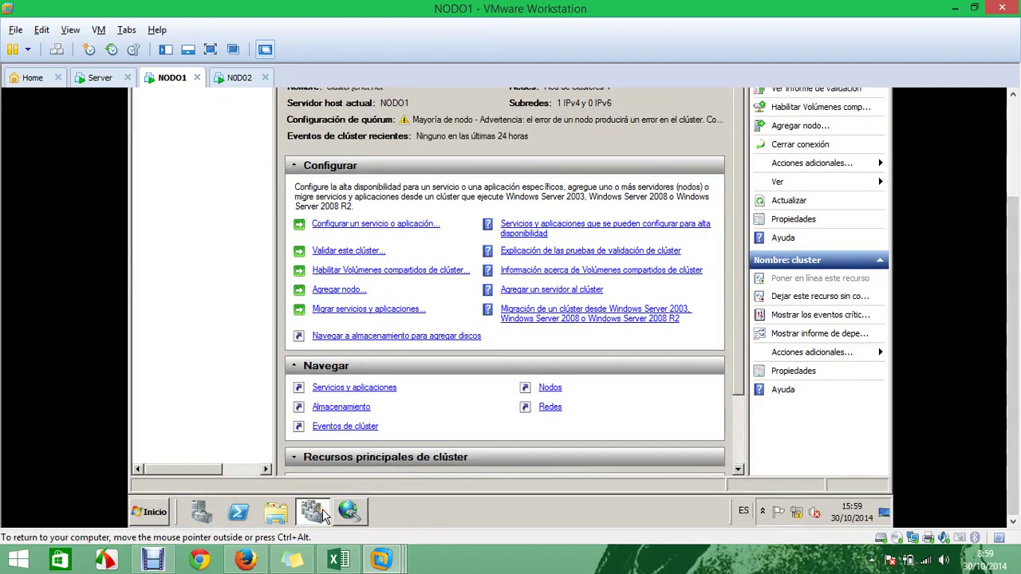
{"action": "left_click", "coordinate": [348, 511]}
- Quick-connect NODO1's iSCSI Initiator to 192.168.1.254, select server-quorum-target, then go to the Server VM
{"action": "left_click_drag", "start_coordinate": [1009, 253], "coordinate": [1010, 151]}
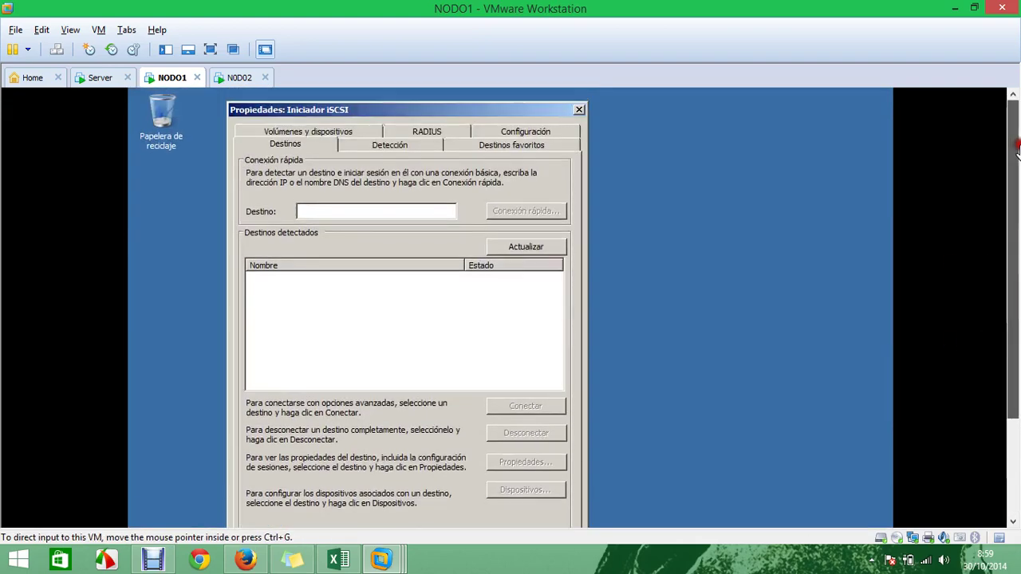
{"action": "left_click", "coordinate": [320, 211]}
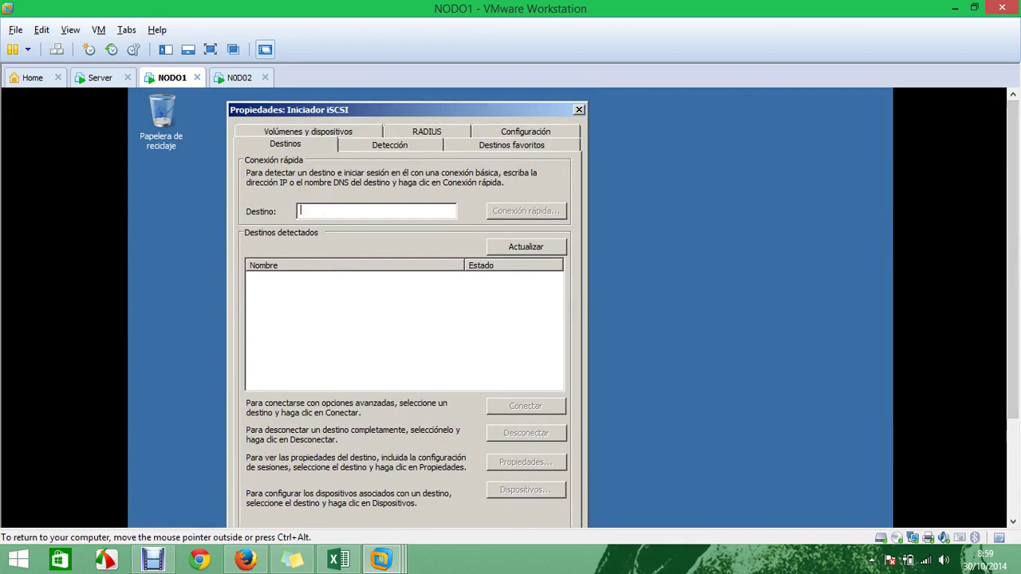
{"action": "type", "text": "192.168.1.1"}
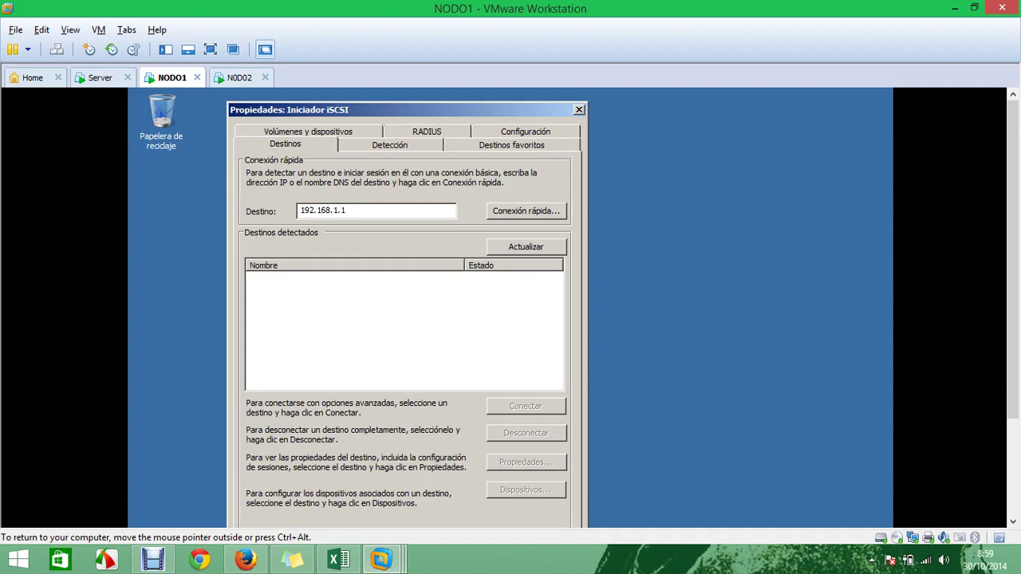
{"action": "key", "text": "BackSpace"}
{"action": "type", "text": "254"}
{"action": "key", "text": "Return"}
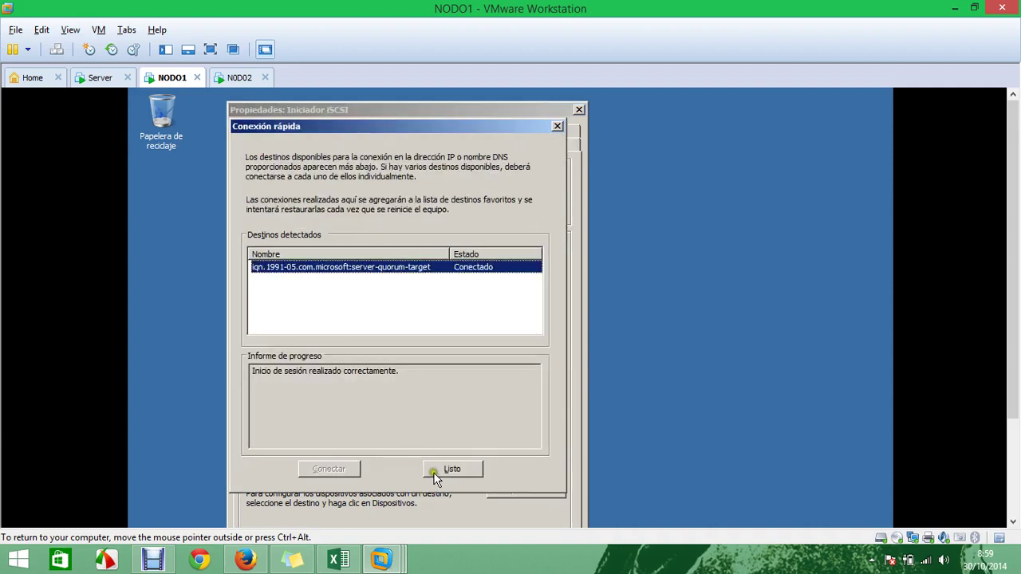
{"action": "left_click", "coordinate": [434, 471]}
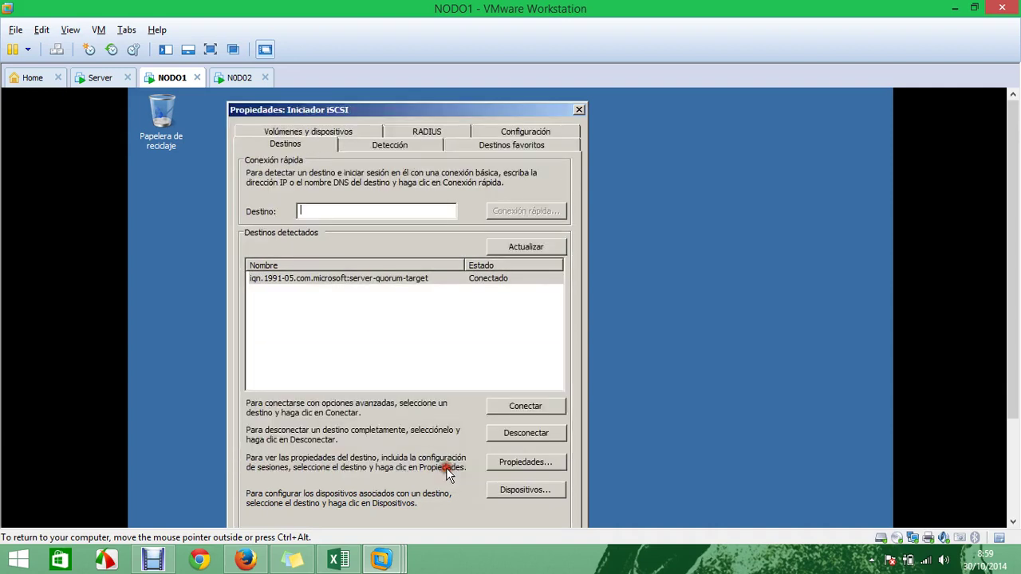
{"action": "left_click", "coordinate": [412, 277]}
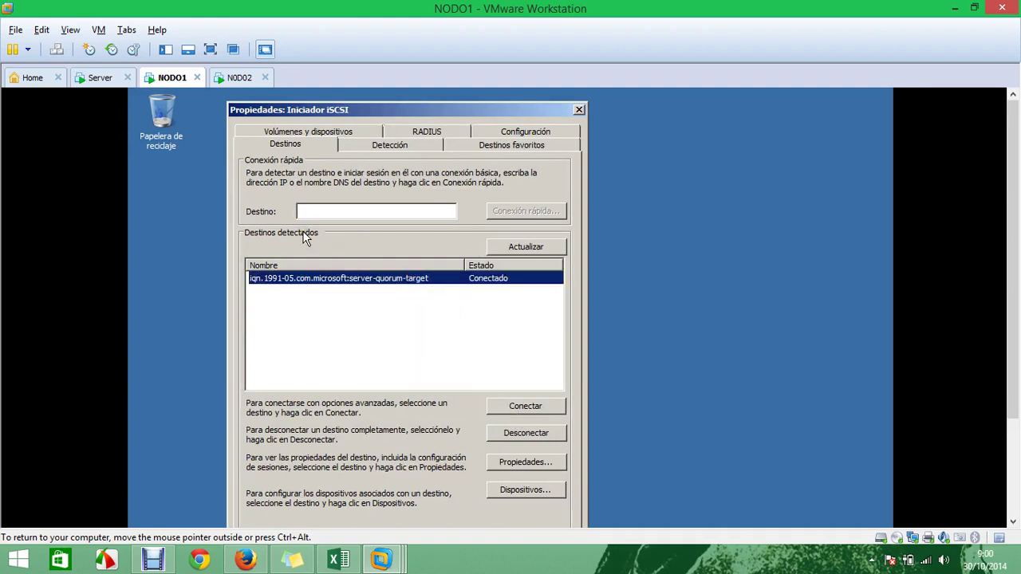
{"action": "left_click", "coordinate": [98, 78]}
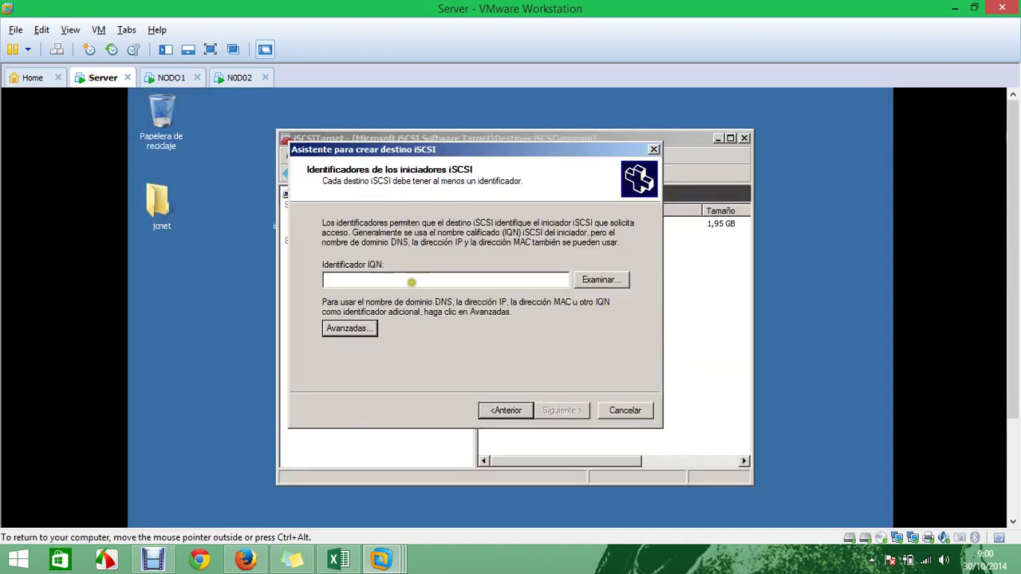
- On the Server, begin adding an initiator IQN to the quorum target and browse known initiators
{"action": "left_click", "coordinate": [349, 328]}
{"action": "left_click", "coordinate": [350, 375]}
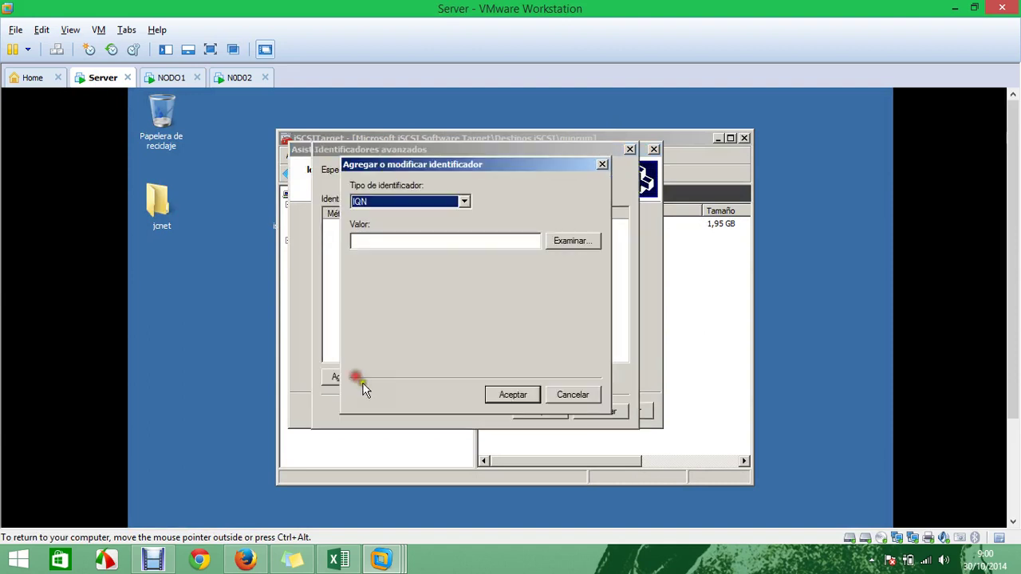
{"action": "left_click", "coordinate": [567, 241]}
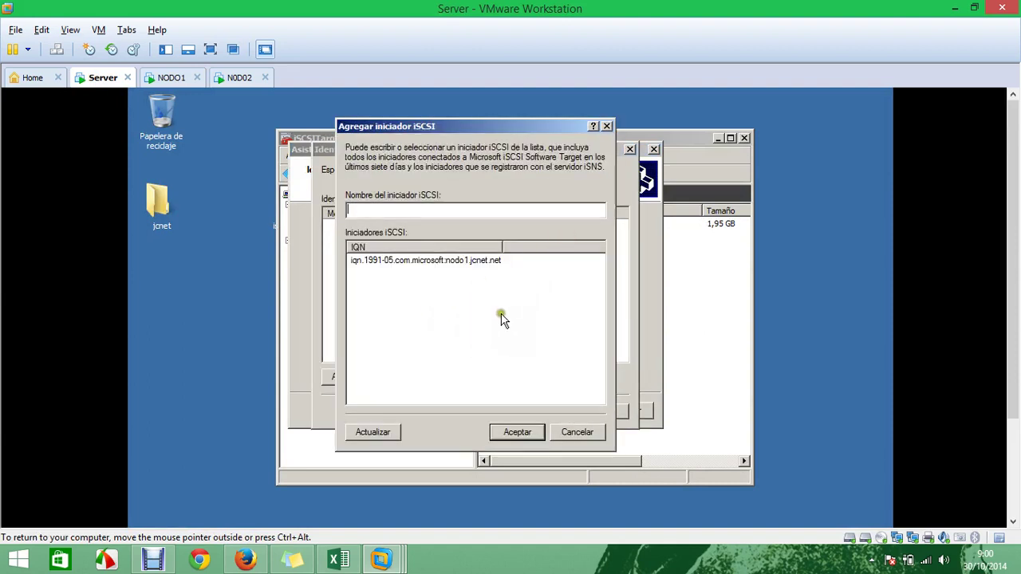
- Launch the iSCSI initiator on the NODO2 virtual machine
{"action": "left_click", "coordinate": [240, 77]}
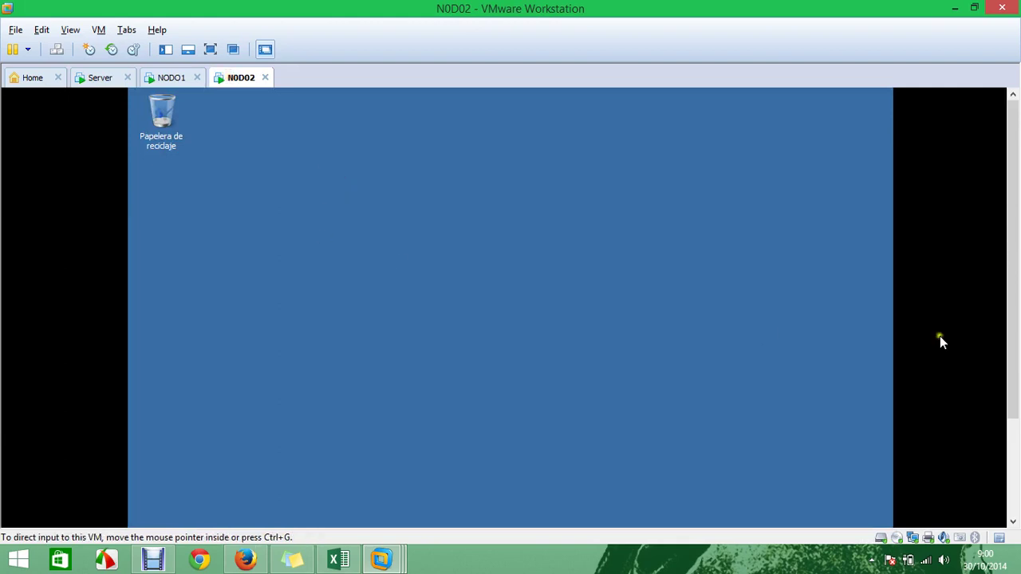
{"action": "left_click", "coordinate": [150, 513]}
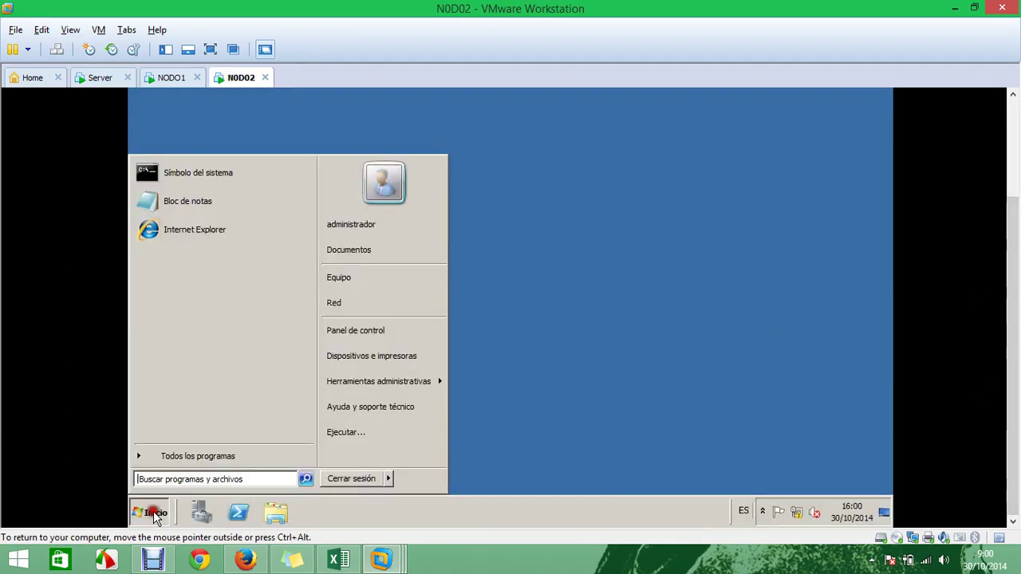
{"action": "mouse_move", "coordinate": [399, 381]}
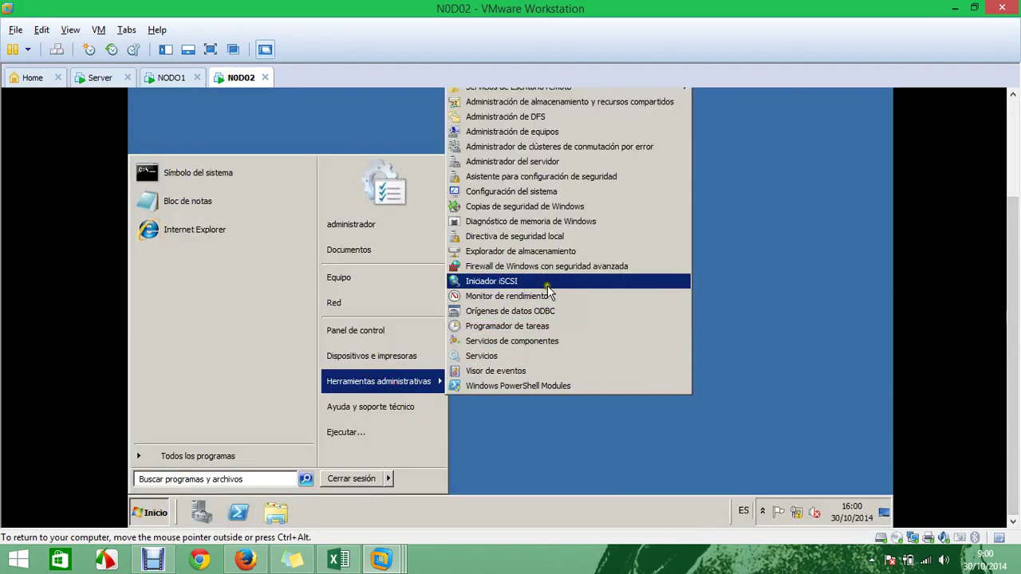
{"action": "left_click", "coordinate": [546, 284]}
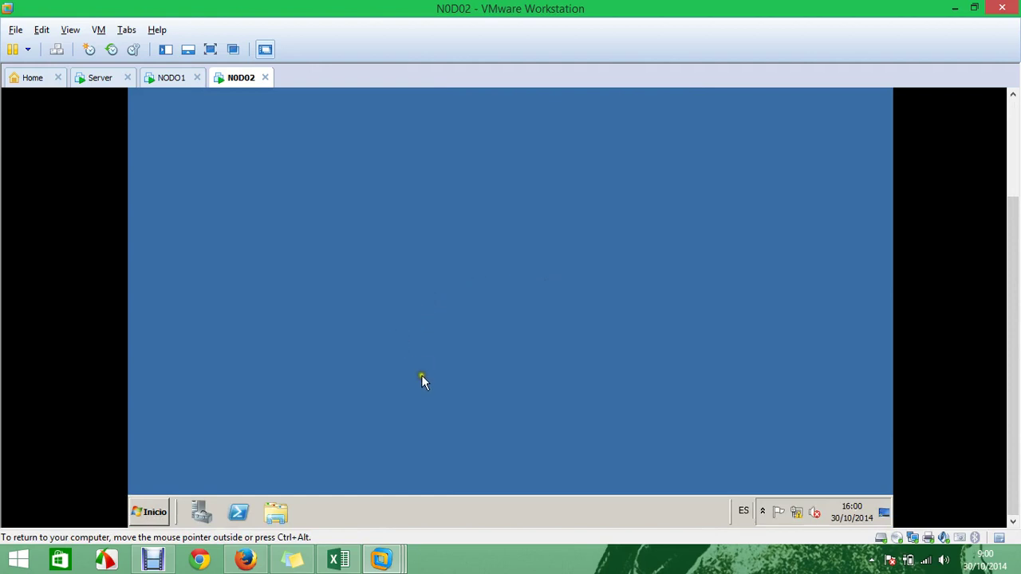
{"action": "left_click_drag", "start_coordinate": [1009, 244], "coordinate": [1012, 183]}
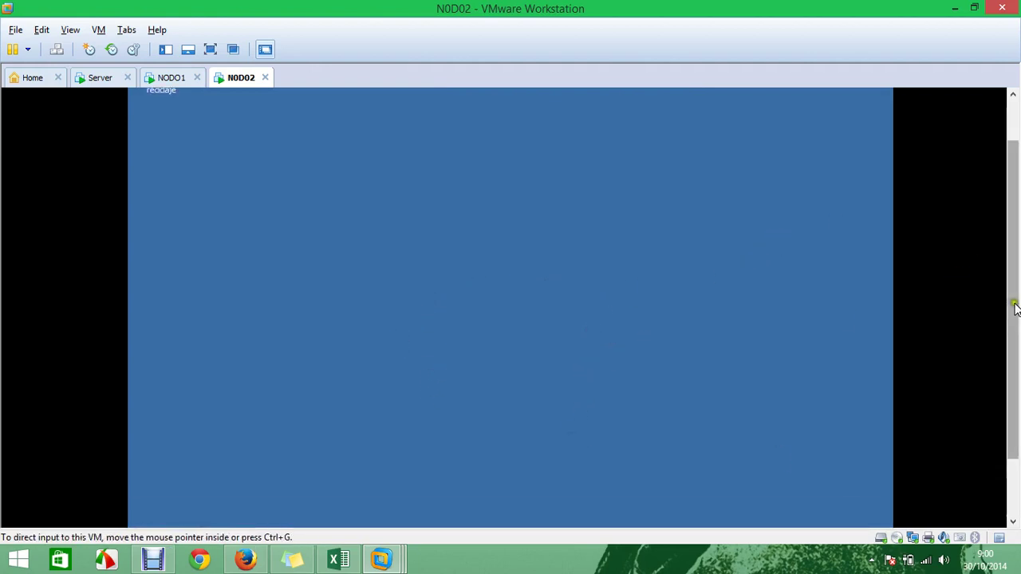
{"action": "left_click_drag", "start_coordinate": [1012, 308], "coordinate": [1016, 496]}
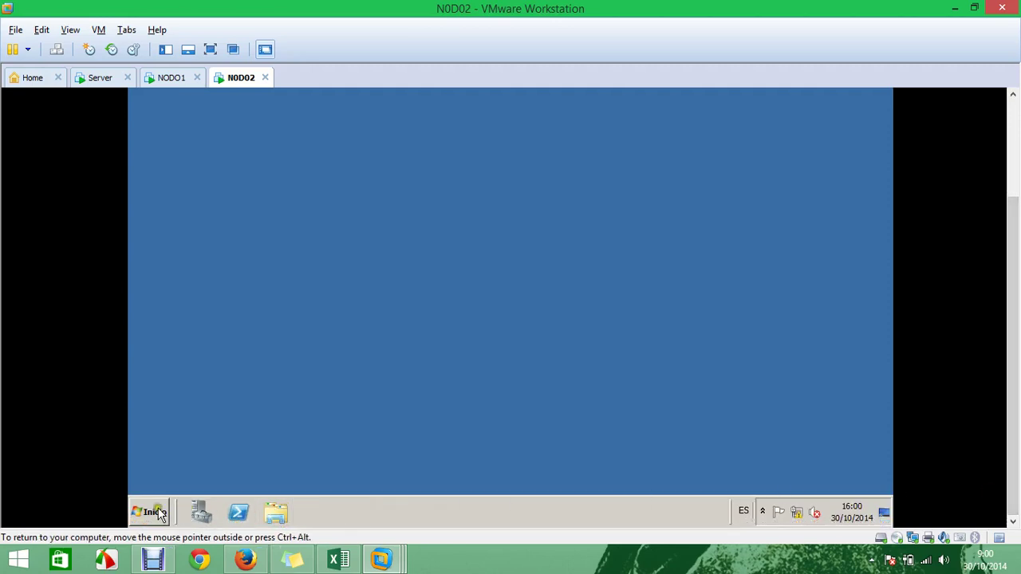
{"action": "left_click", "coordinate": [155, 513]}
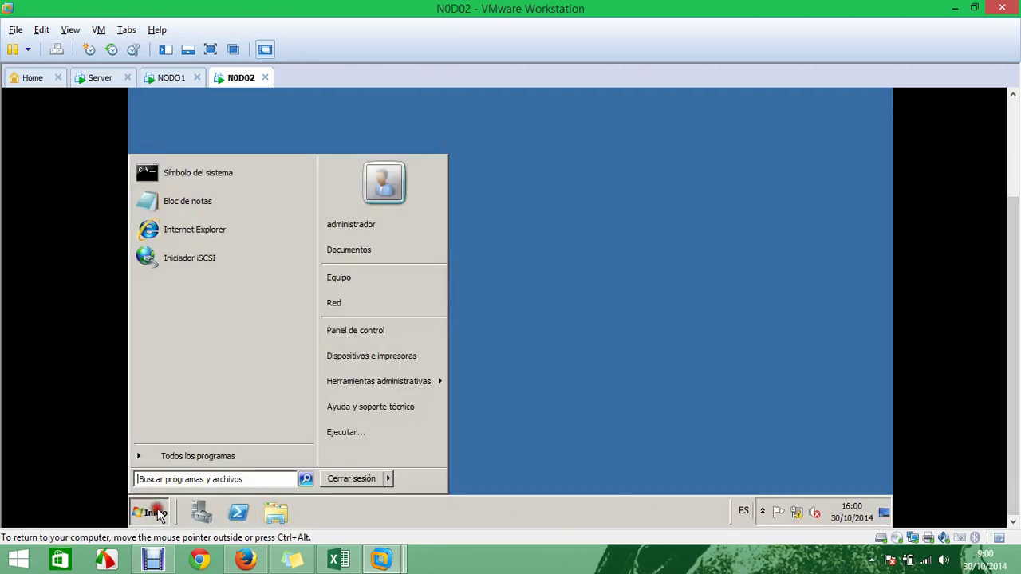
{"action": "left_click", "coordinate": [156, 512]}
{"action": "left_click", "coordinate": [485, 382]}
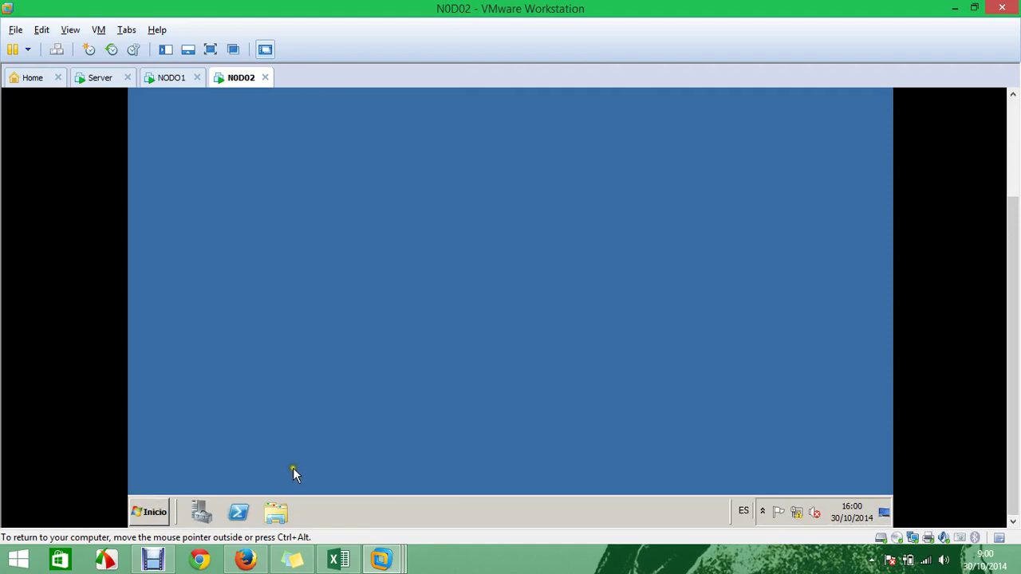
- Quick-connect NODO2's iSCSI initiator to the server at 192.168.1.250
{"action": "left_click", "coordinate": [278, 513]}
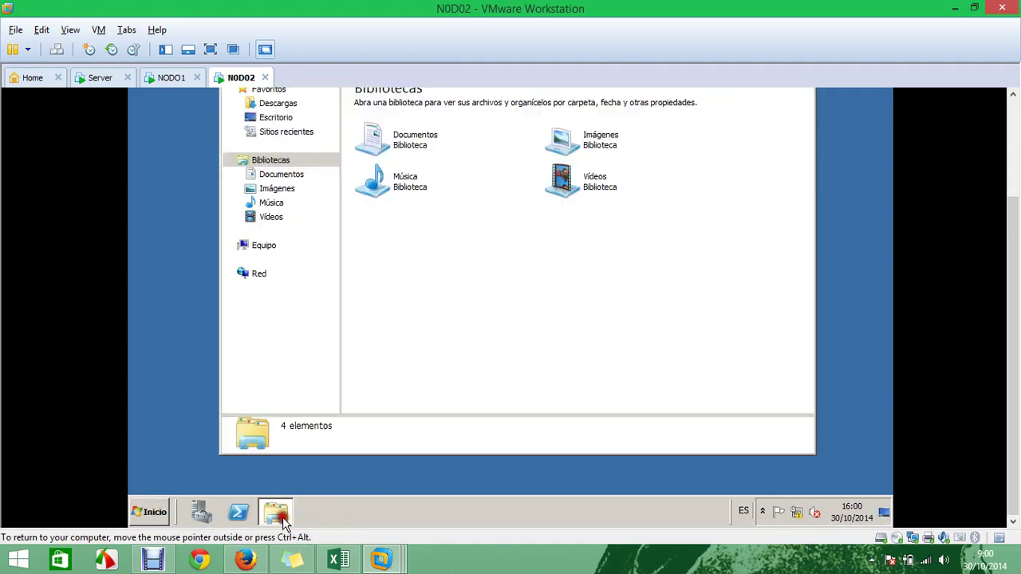
{"action": "left_click", "coordinate": [279, 514]}
{"action": "left_click", "coordinate": [283, 517]}
{"action": "left_click", "coordinate": [282, 516]}
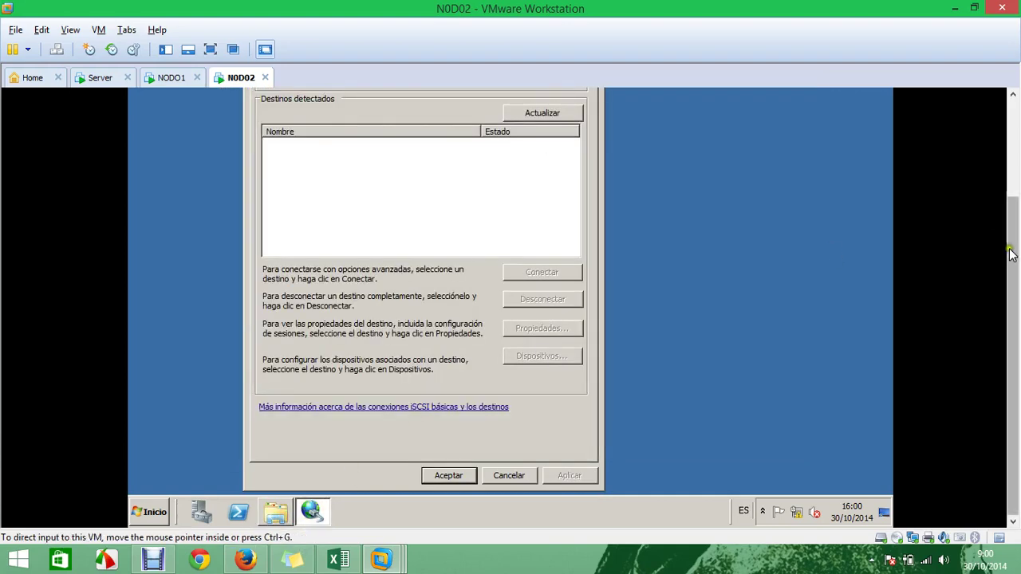
{"action": "left_click", "coordinate": [1009, 194]}
{"action": "left_click", "coordinate": [516, 247]}
{"action": "type", "text": "192.168"}
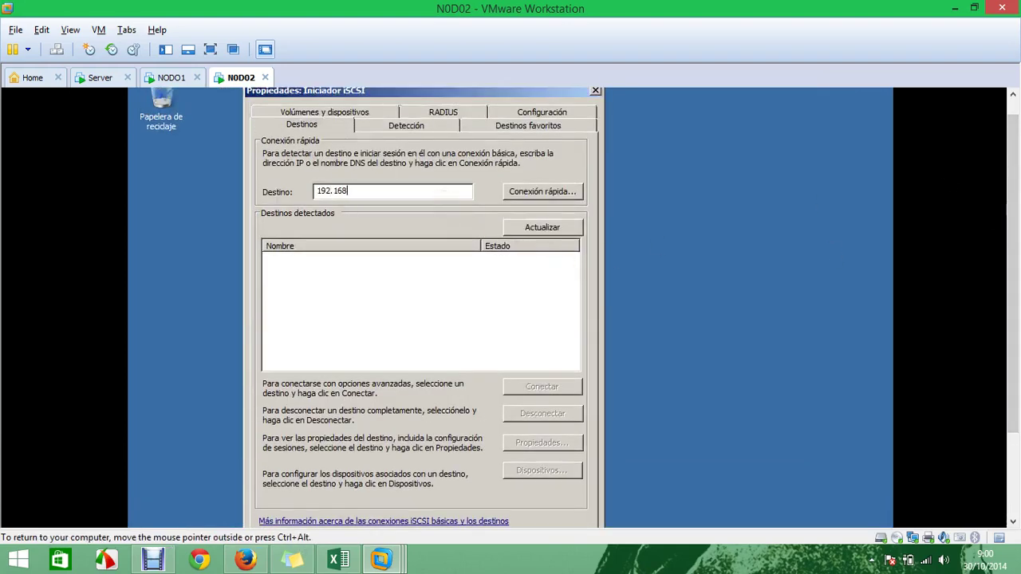
{"action": "type", "text": ".1.250"}
{"action": "key", "text": "Return"}
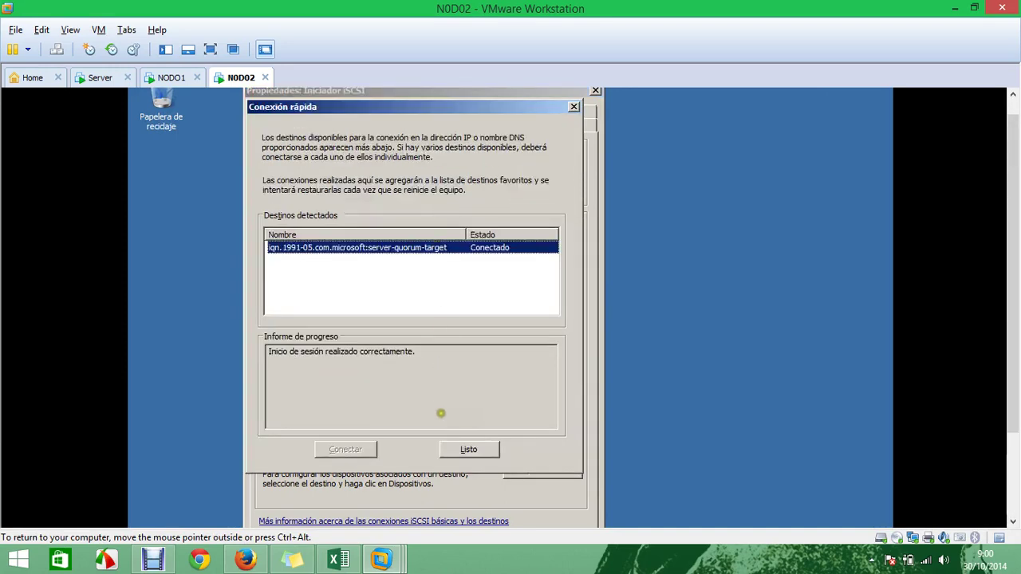
- Back on the Server, refresh the initiator list so nodo1 and nodo2 both appear
{"action": "left_click", "coordinate": [468, 449]}
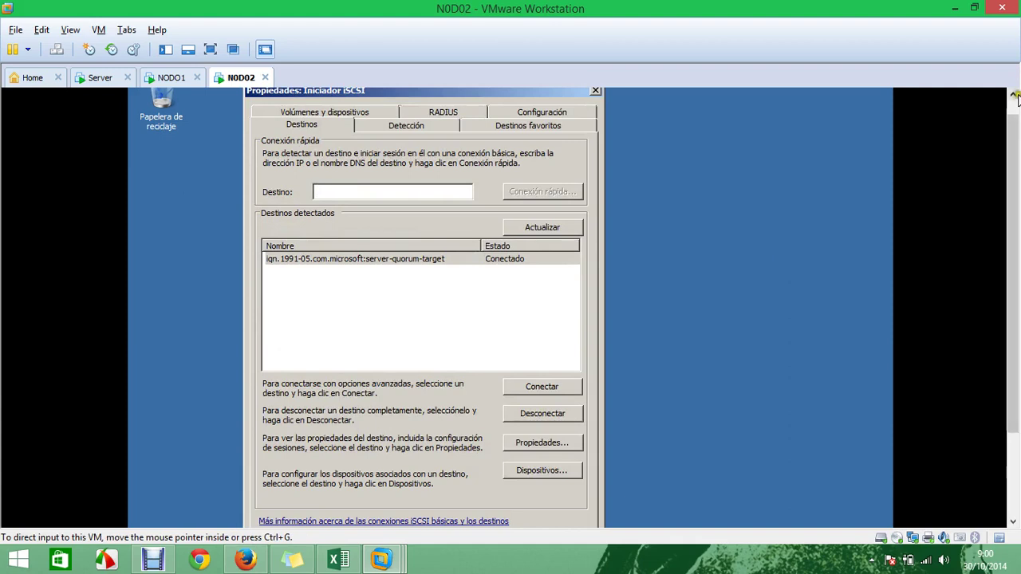
{"action": "left_click", "coordinate": [1012, 96]}
{"action": "left_click", "coordinate": [110, 75]}
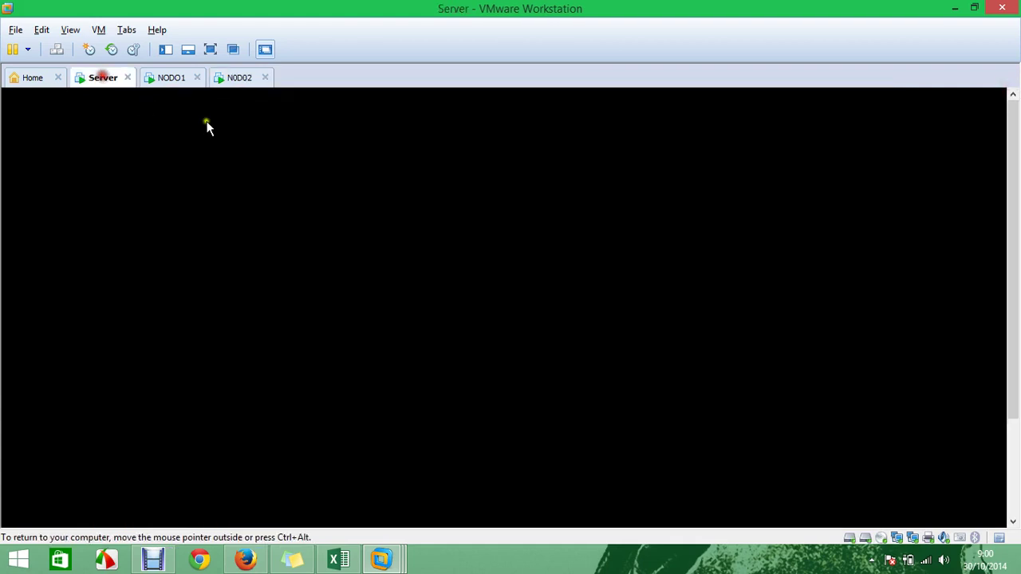
{"action": "left_click", "coordinate": [382, 434]}
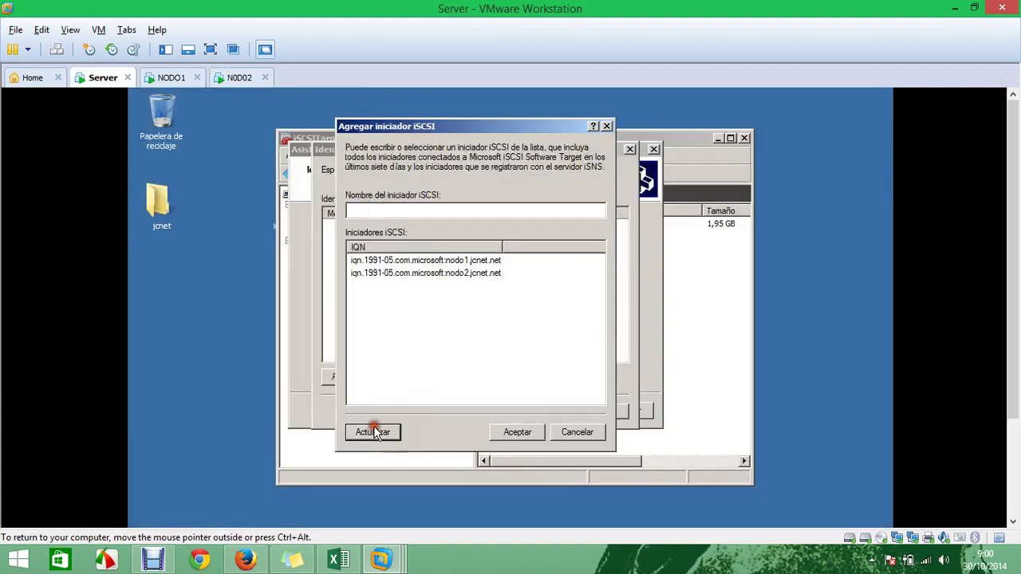
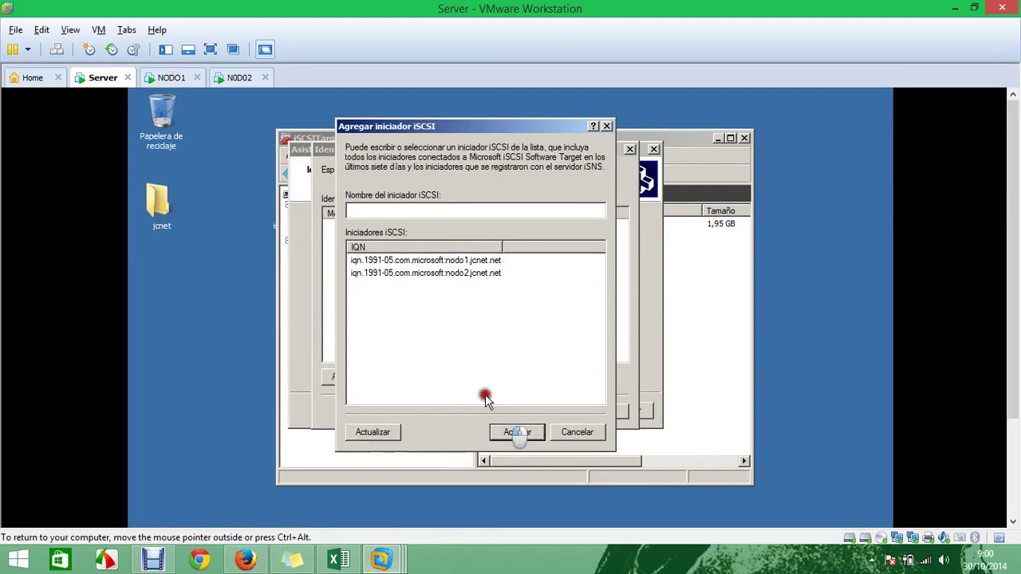
- Let both nodes' initiators access the lun1 target and finish creating it
{"action": "left_click_drag", "start_coordinate": [429, 341], "coordinate": [462, 262]}
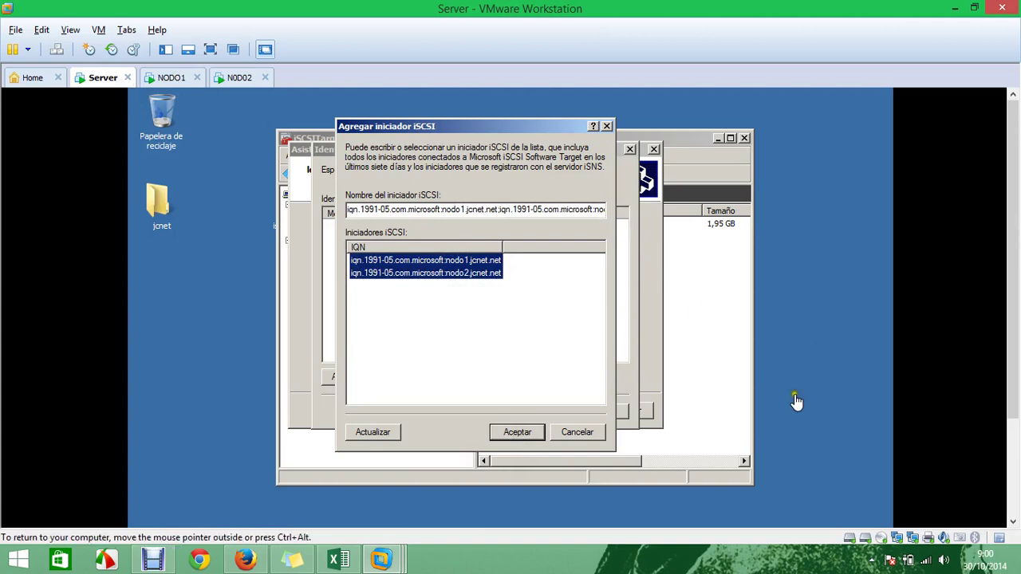
{"action": "mouse_move", "coordinate": [1013, 259]}
{"action": "left_mouse_down"}
{"action": "mouse_move", "coordinate": [1009, 292]}
{"action": "mouse_move", "coordinate": [1010, 269]}
{"action": "left_mouse_up"}
{"action": "left_click", "coordinate": [518, 412]}
{"action": "left_click", "coordinate": [515, 375]}
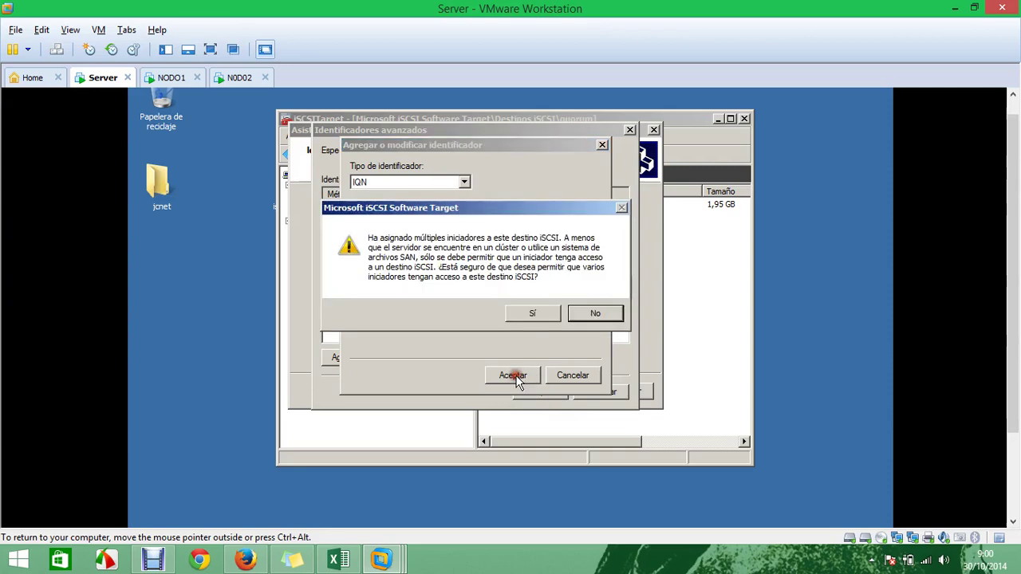
{"action": "left_click", "coordinate": [536, 314]}
{"action": "left_click", "coordinate": [541, 391]}
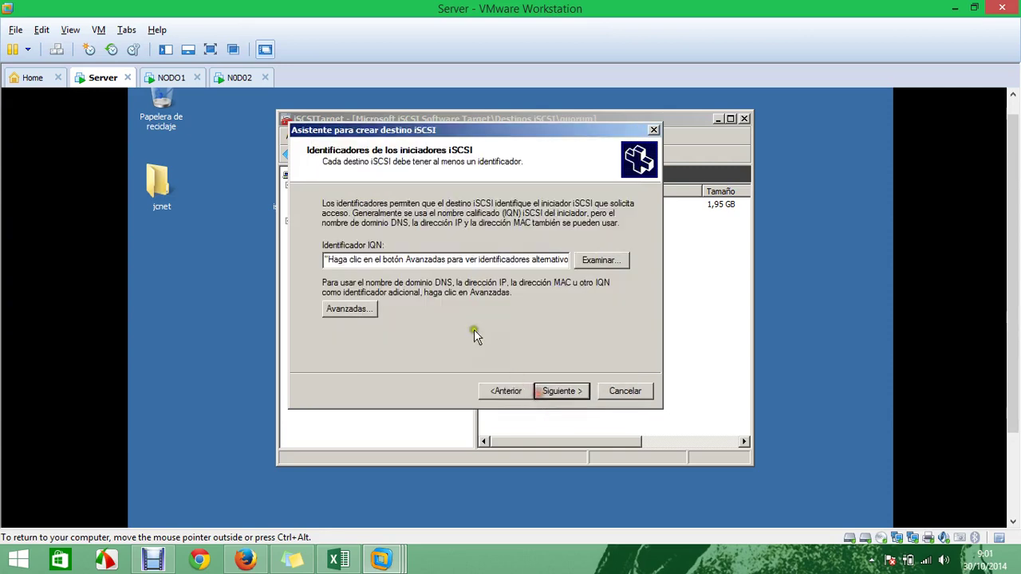
{"action": "left_click", "coordinate": [571, 393]}
{"action": "left_click", "coordinate": [570, 392]}
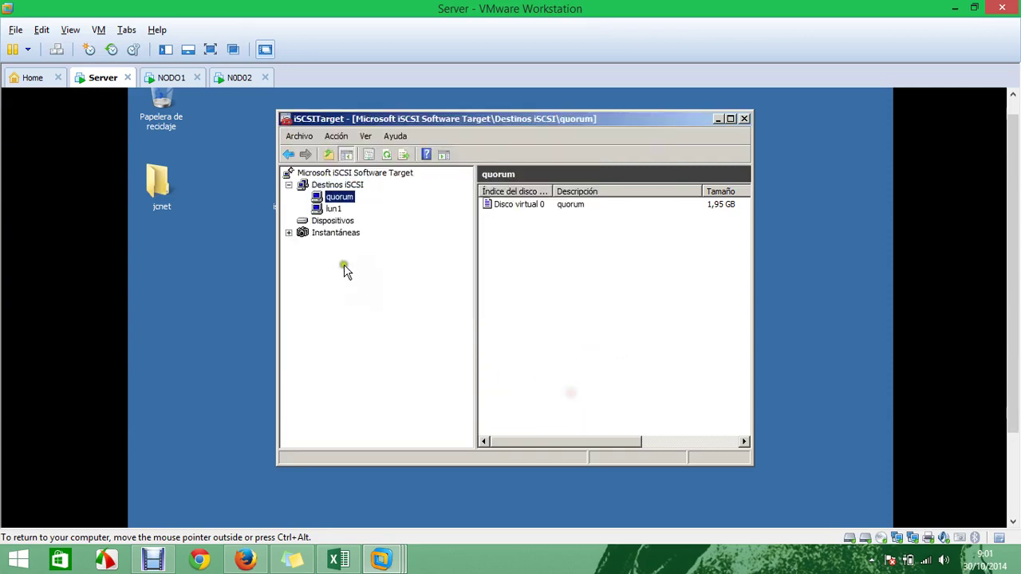
- Attach a 10000 MB virtual disk E:\lun1.vhd, described lun1, to the lun1 target
{"action": "left_click", "coordinate": [333, 209]}
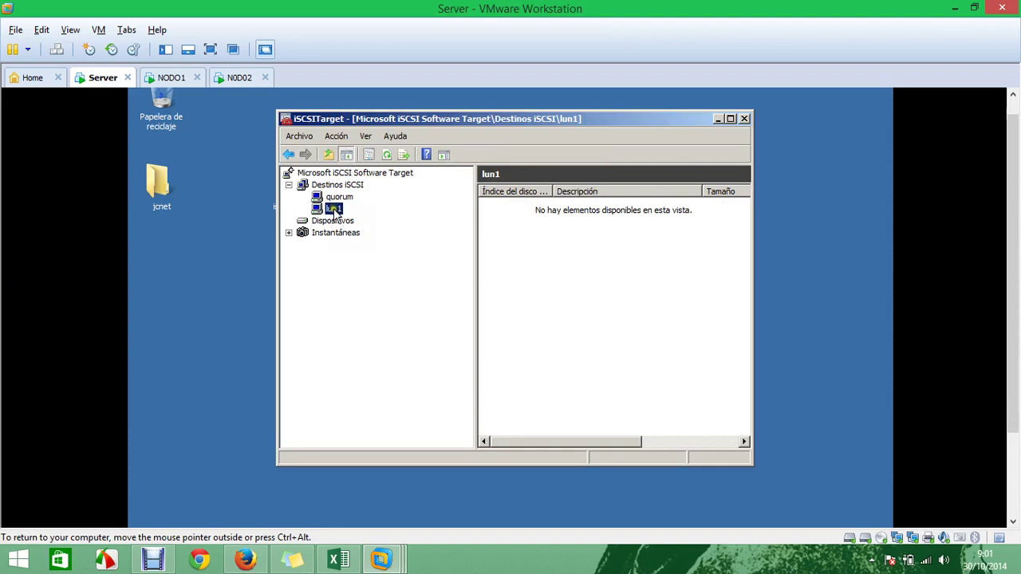
{"action": "right_click", "coordinate": [334, 211]}
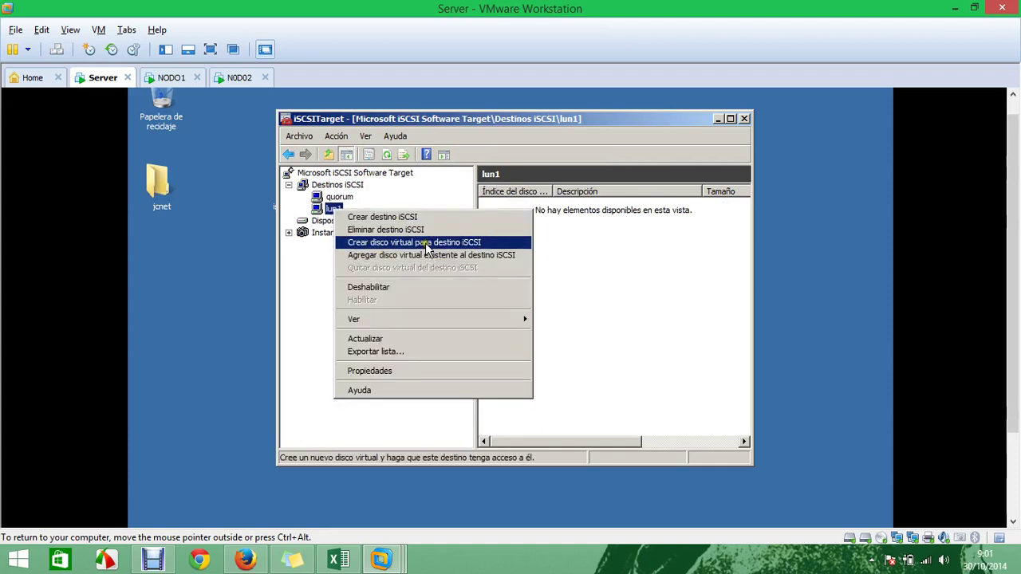
{"action": "left_click", "coordinate": [426, 244]}
{"action": "left_click", "coordinate": [563, 426]}
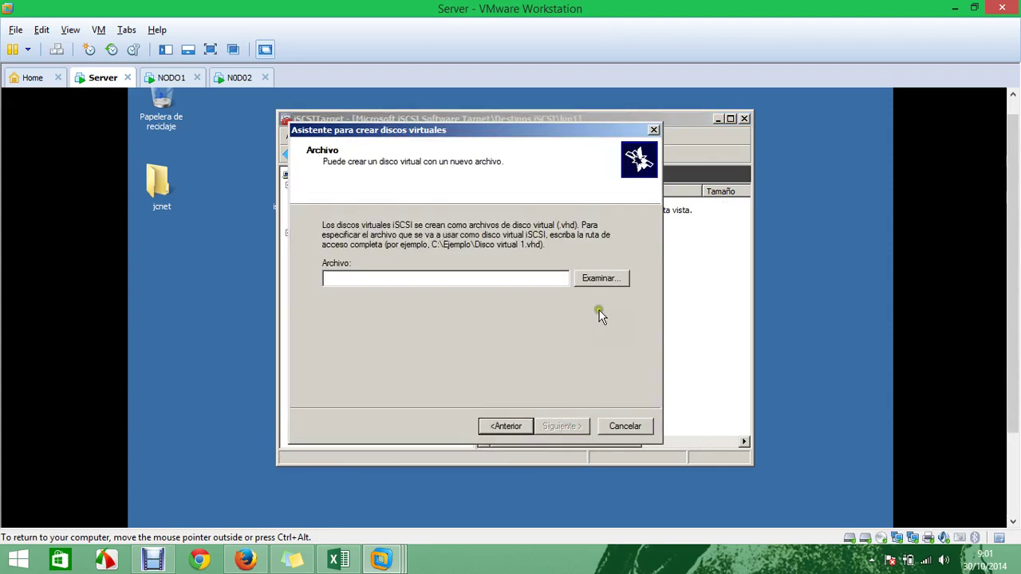
{"action": "left_click", "coordinate": [601, 278]}
{"action": "left_click", "coordinate": [388, 251]}
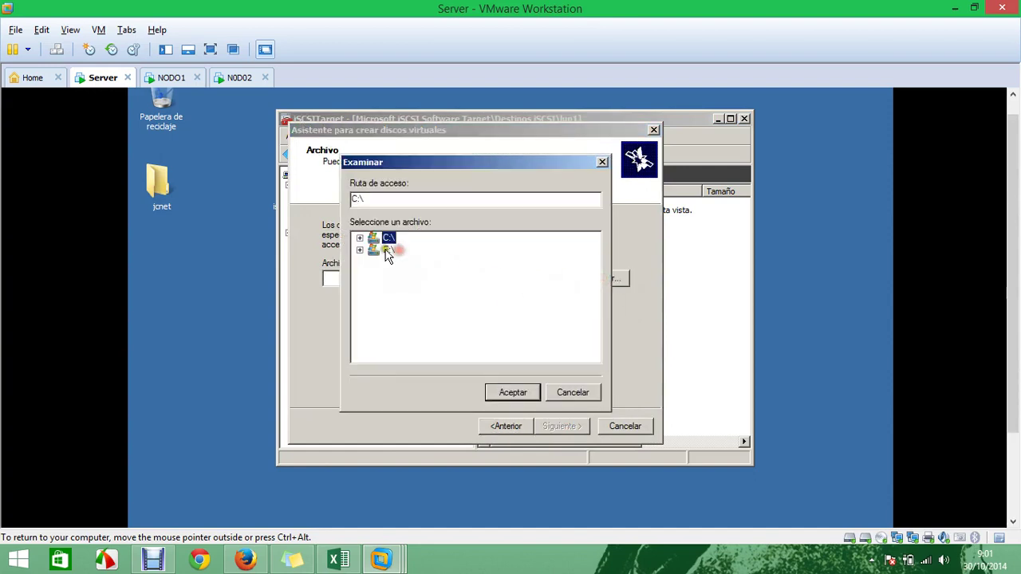
{"action": "left_click", "coordinate": [512, 390]}
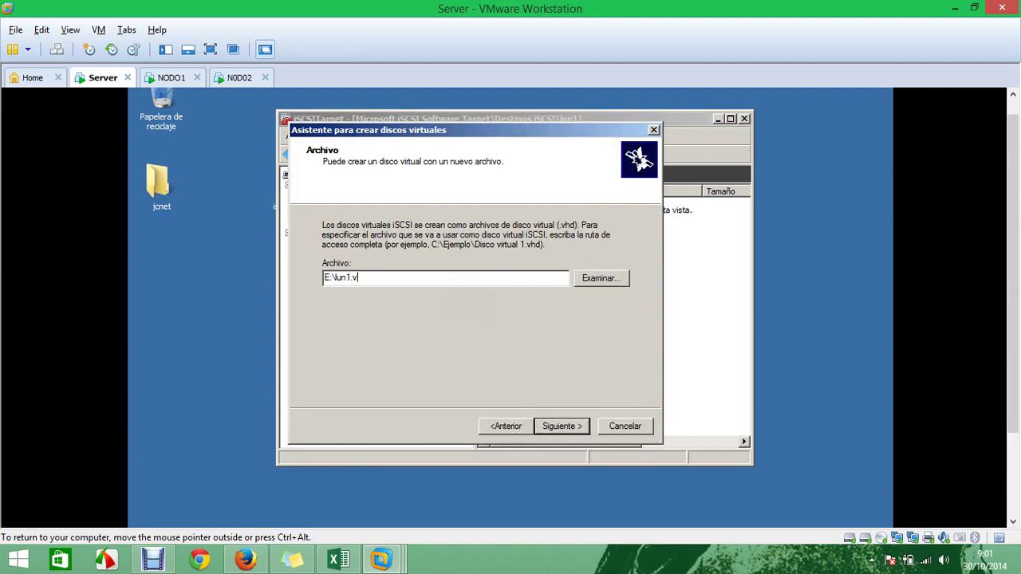
{"action": "left_click", "coordinate": [582, 425]}
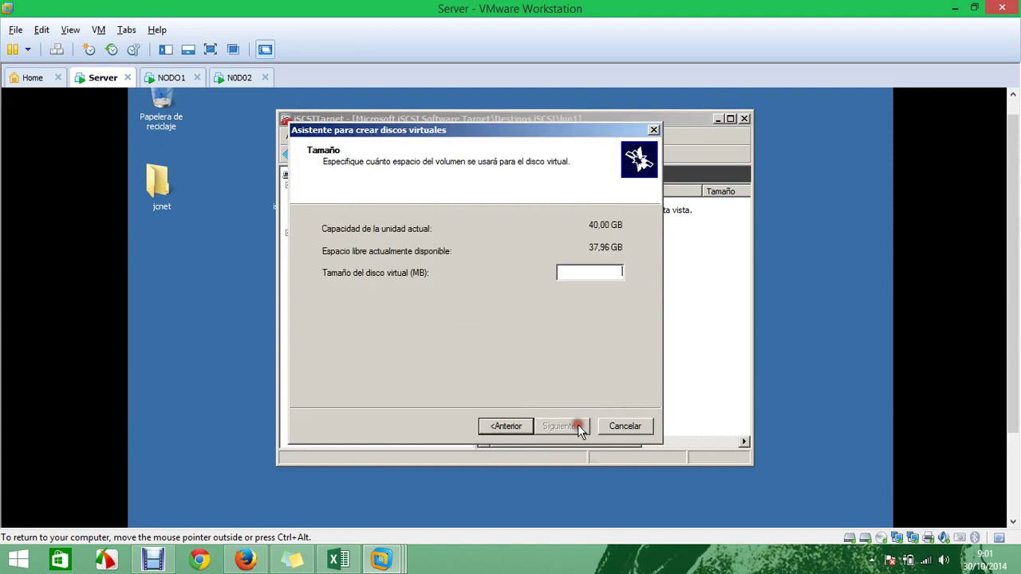
{"action": "type", "text": "10000"}
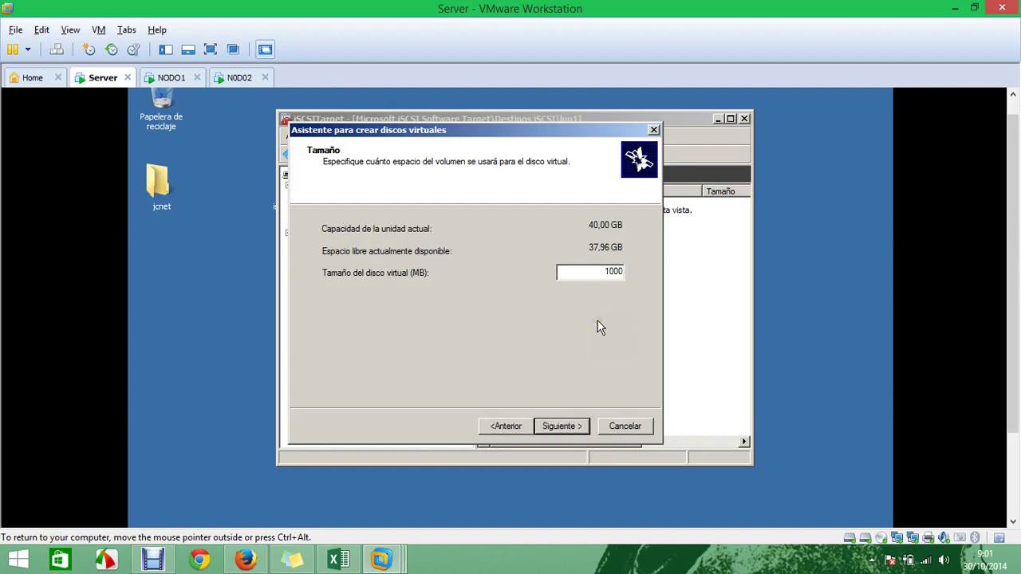
{"action": "left_click", "coordinate": [561, 425]}
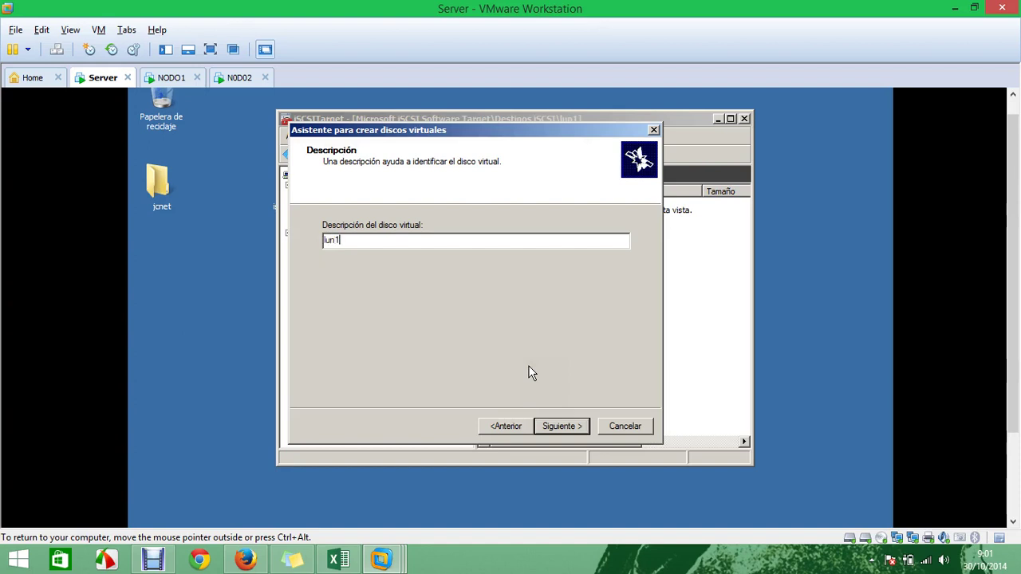
{"action": "left_click", "coordinate": [562, 425]}
{"action": "left_click", "coordinate": [562, 426]}
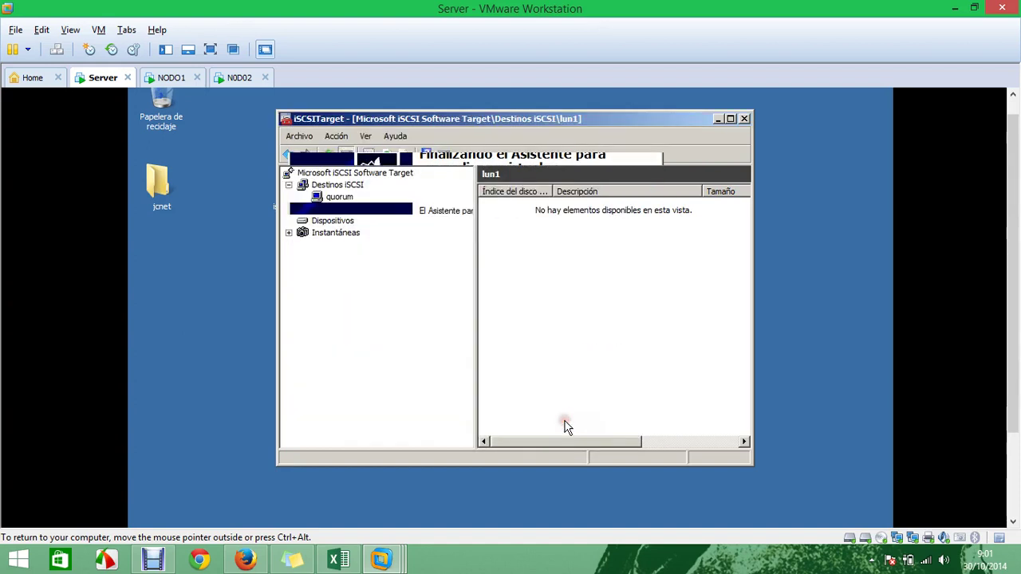
- Start a new iSCSI target named lun2
{"action": "right_click", "coordinate": [339, 185]}
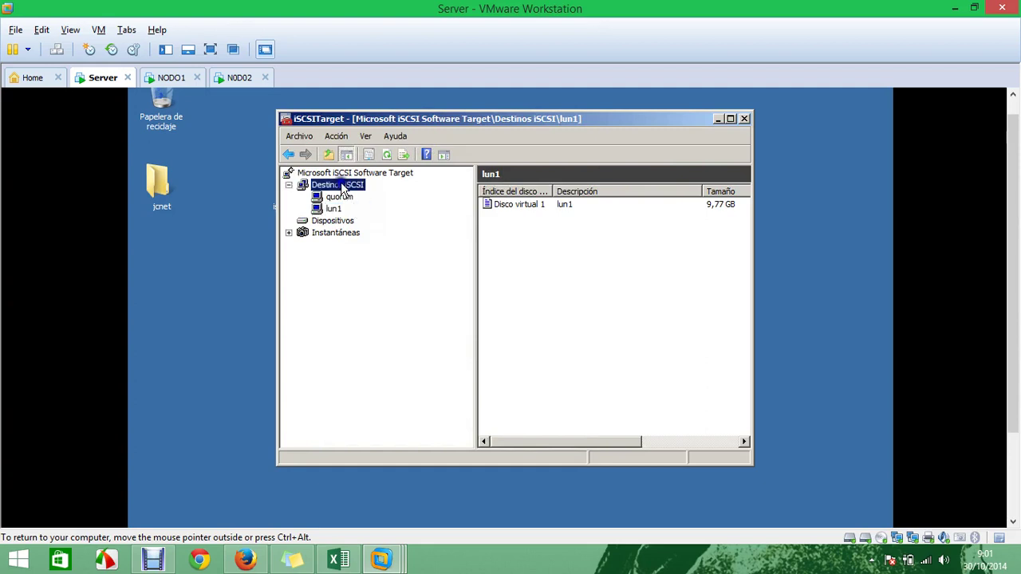
{"action": "left_click", "coordinate": [401, 193]}
{"action": "left_click", "coordinate": [561, 391]}
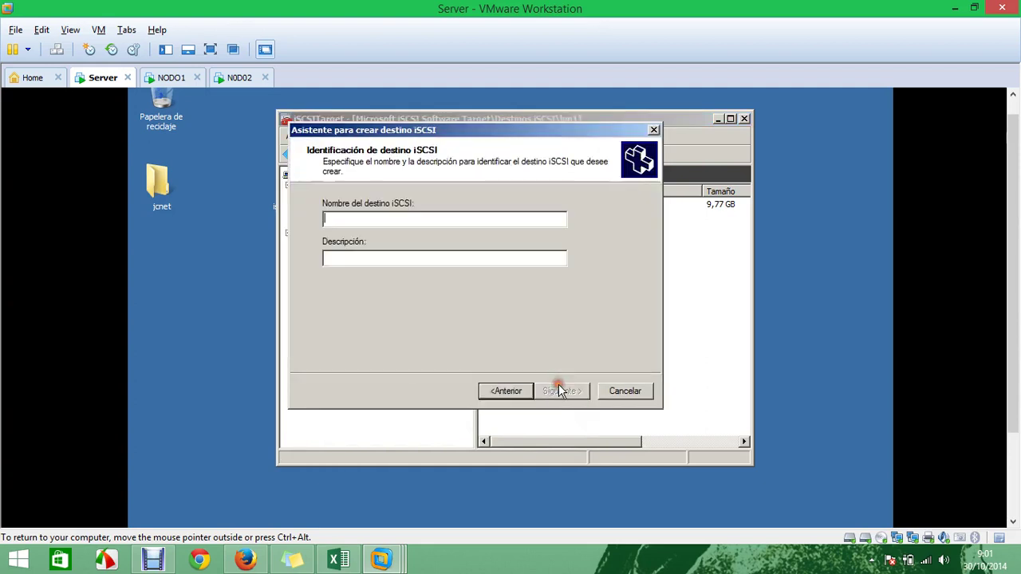
{"action": "type", "text": "lun2"}
{"action": "left_click", "coordinate": [562, 393]}
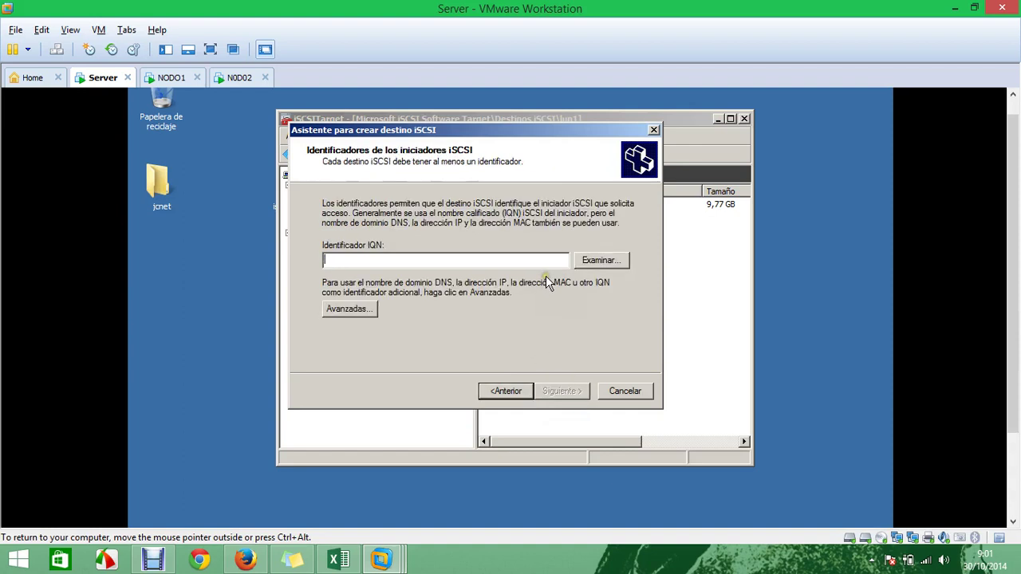
- Add both nodes' initiator IQNs to lun2, allow multiple access, and finish the target
{"action": "left_click", "coordinate": [341, 316]}
{"action": "left_click", "coordinate": [344, 358]}
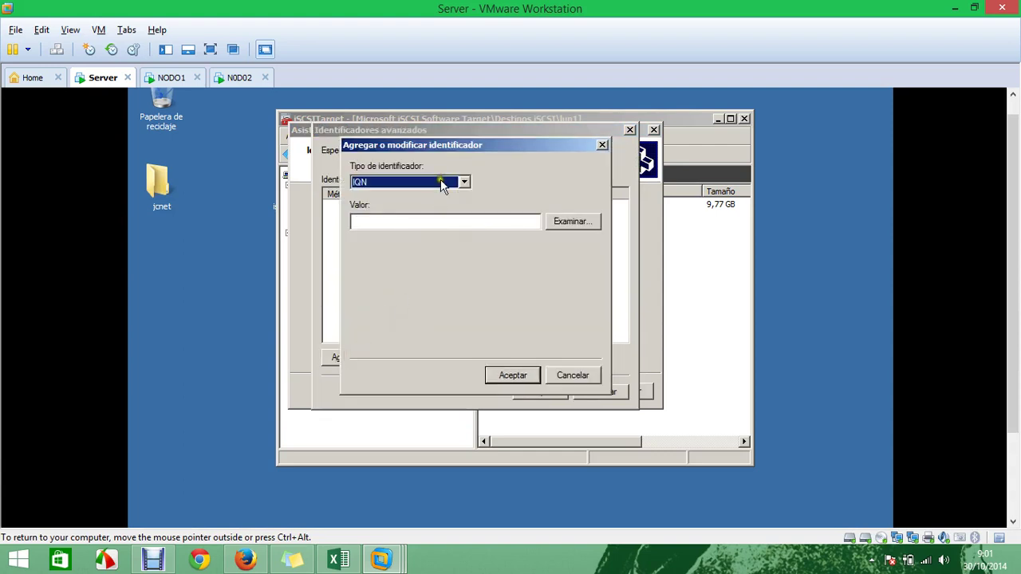
{"action": "left_click", "coordinate": [545, 221]}
{"action": "left_click_drag", "start_coordinate": [433, 274], "coordinate": [463, 237]}
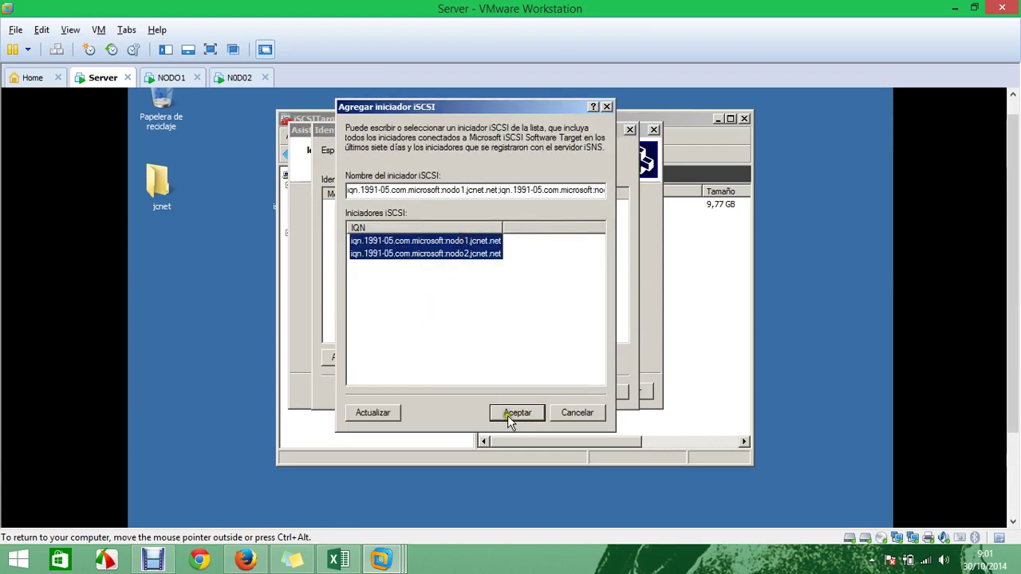
{"action": "left_click", "coordinate": [514, 413]}
{"action": "left_click", "coordinate": [514, 375]}
{"action": "left_click", "coordinate": [534, 314]}
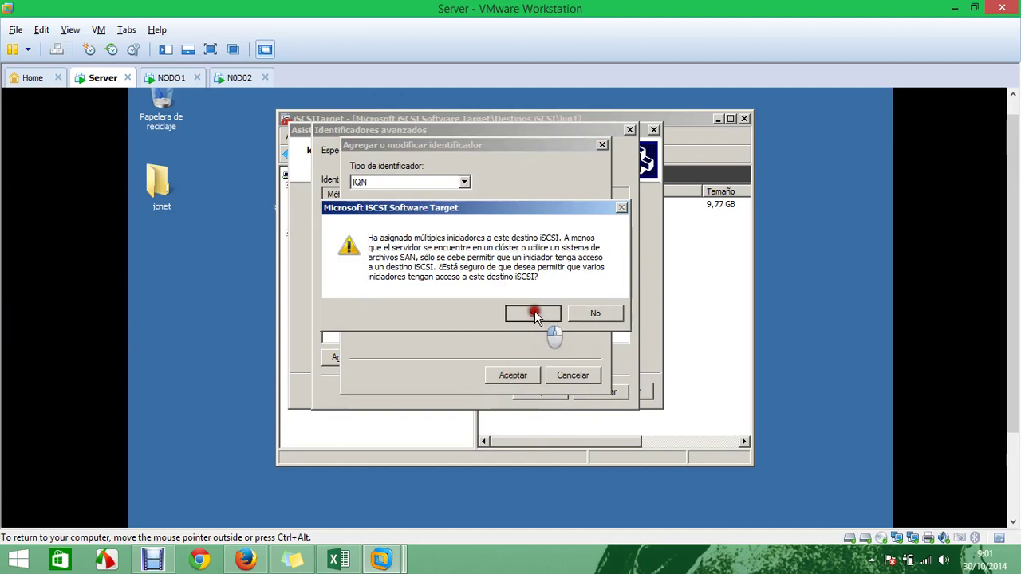
{"action": "left_click", "coordinate": [537, 390]}
{"action": "left_click", "coordinate": [562, 399]}
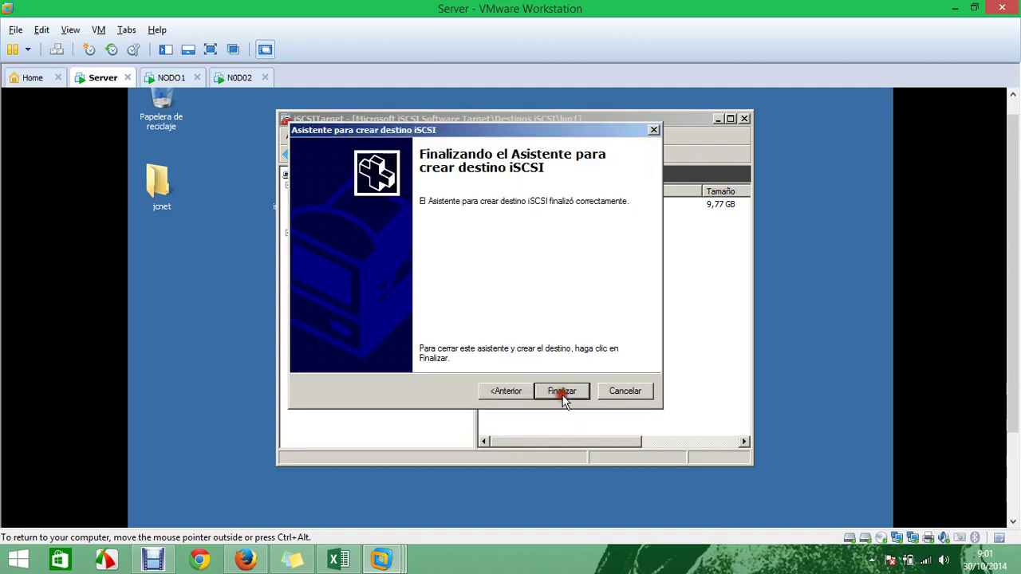
{"action": "left_click", "coordinate": [561, 392]}
- Begin a virtual disk for lun2 stored on drive E as E:\lun2.vhd
{"action": "right_click", "coordinate": [335, 220]}
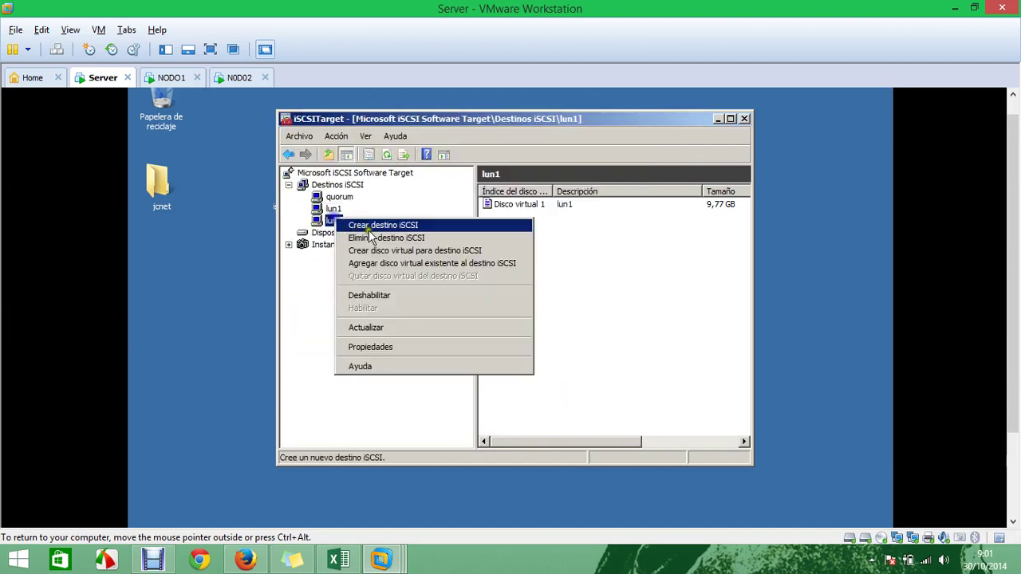
{"action": "left_click", "coordinate": [415, 250]}
{"action": "left_click", "coordinate": [573, 426]}
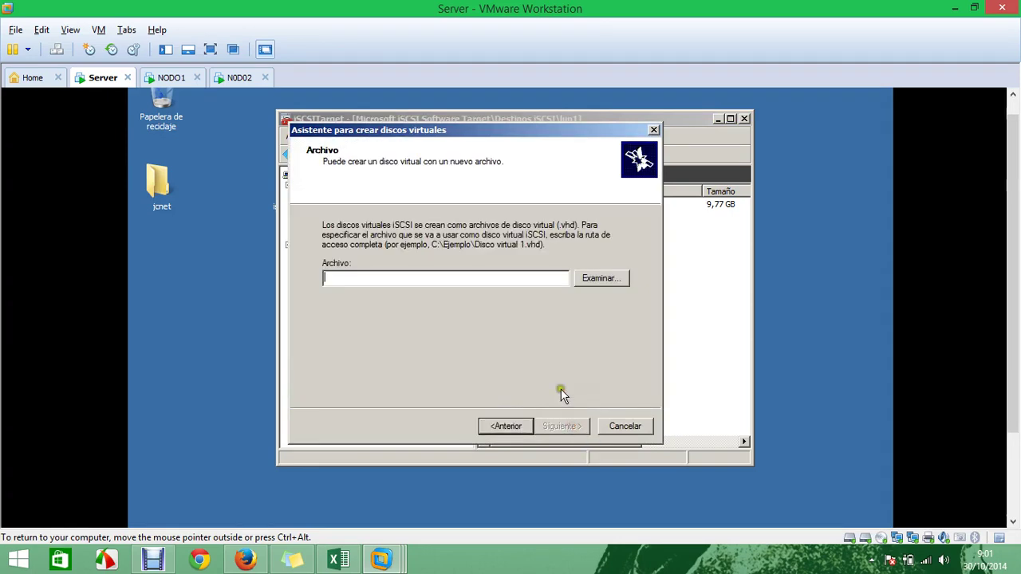
{"action": "left_click", "coordinate": [594, 279]}
{"action": "left_click", "coordinate": [387, 250]}
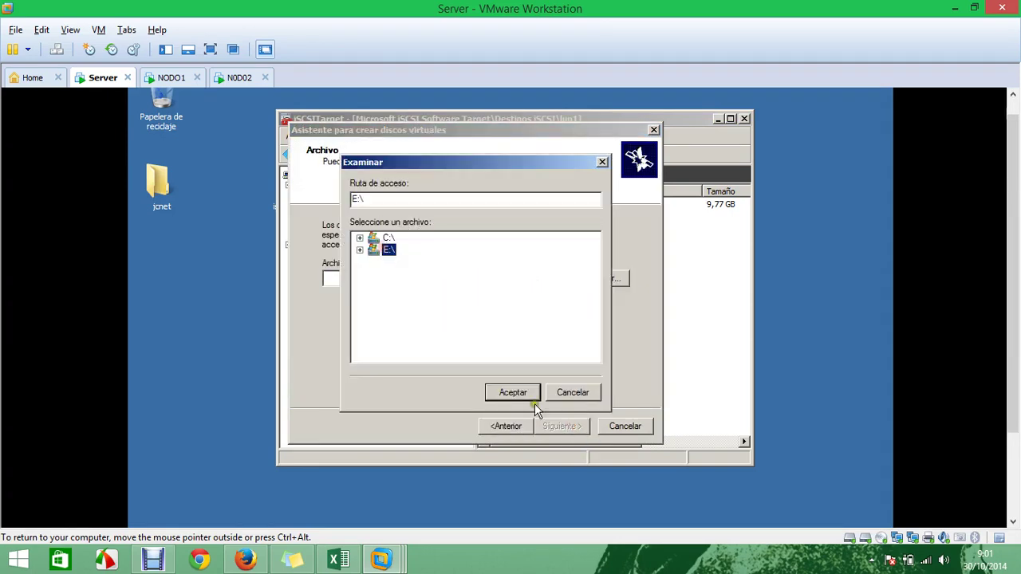
{"action": "left_click", "coordinate": [514, 391]}
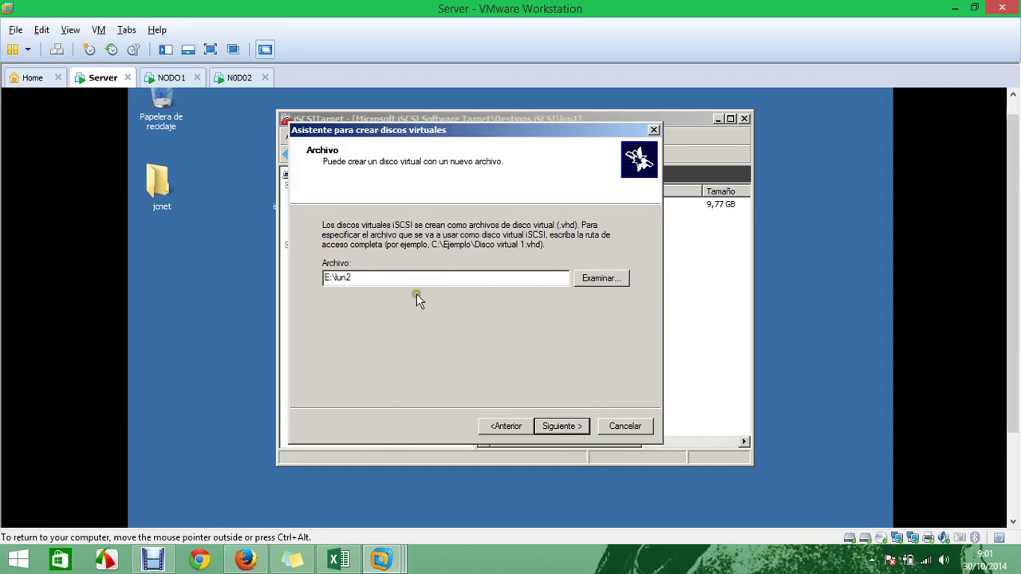
{"action": "left_click", "coordinate": [460, 284]}
- Give the lun2 disk a size of 10000 MB and description lun2, then finish
{"action": "left_click", "coordinate": [580, 428]}
{"action": "left_click", "coordinate": [591, 281]}
{"action": "type", "text": "10000"}
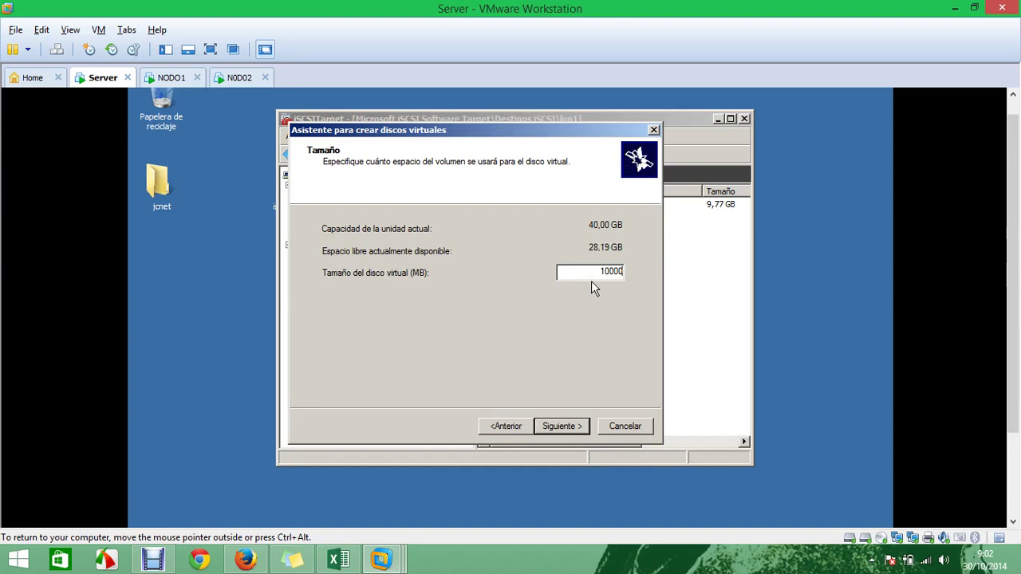
{"action": "left_click", "coordinate": [576, 425]}
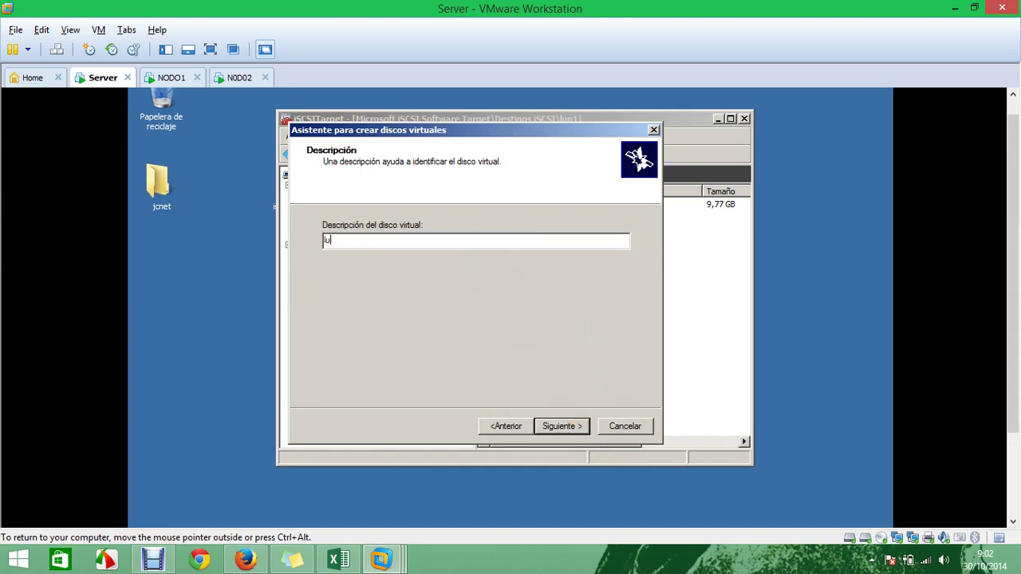
{"action": "type", "text": "lun2"}
{"action": "left_click", "coordinate": [573, 426]}
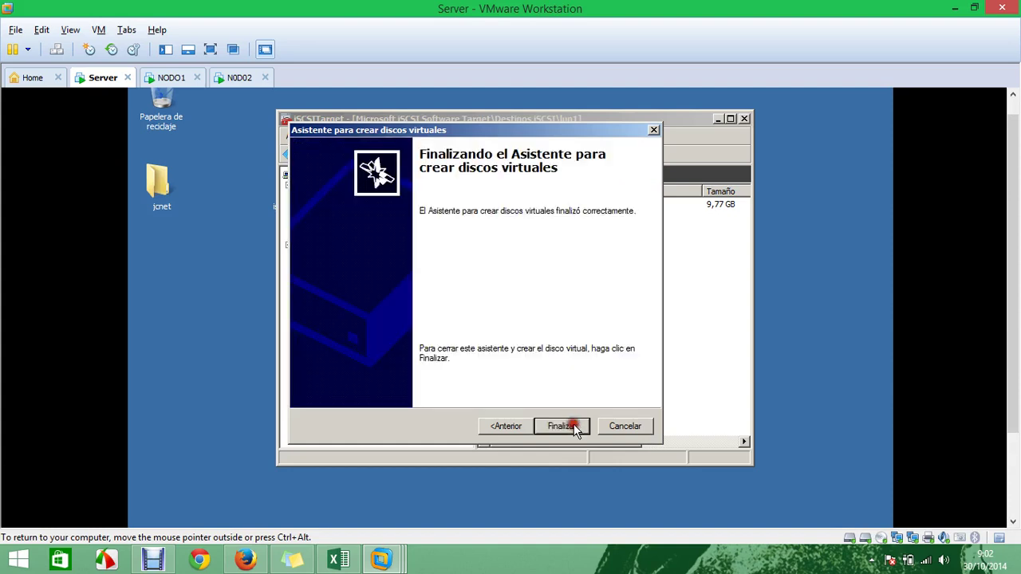
{"action": "left_click", "coordinate": [562, 426]}
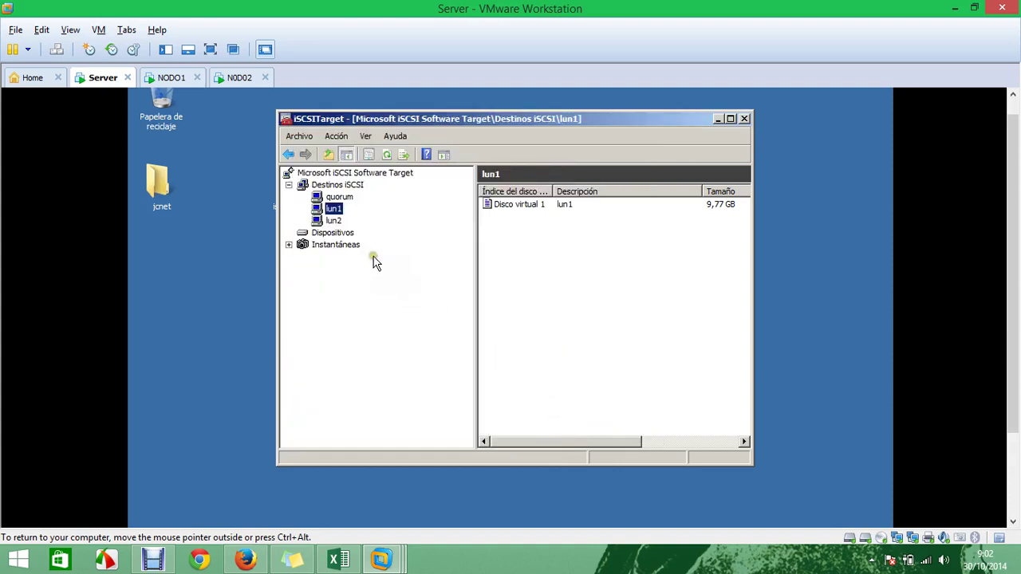
- On NODO1, refresh the iSCSI Initiator targets and connect lun1-target and lun2-target
{"action": "left_click", "coordinate": [166, 79]}
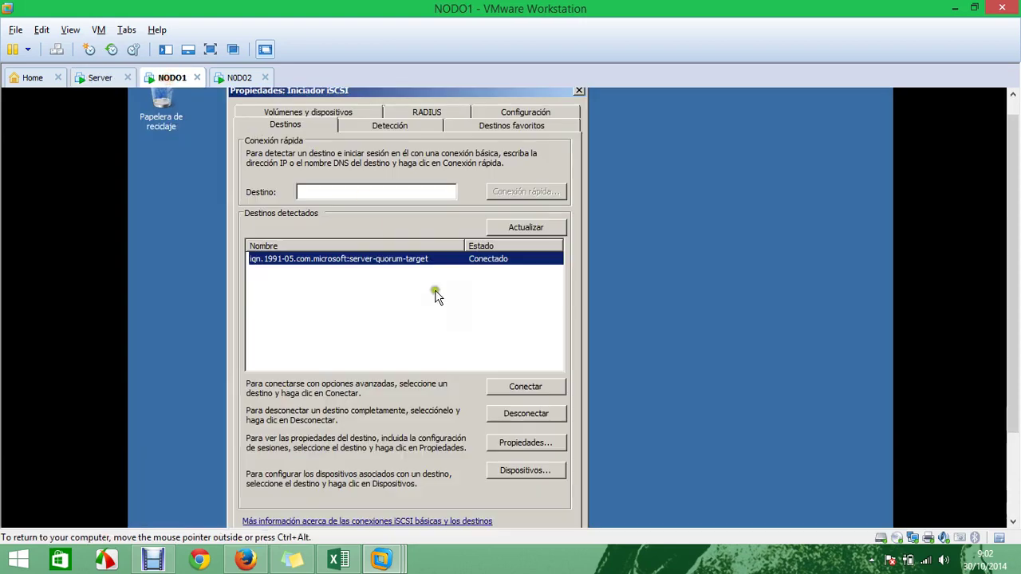
{"action": "left_click", "coordinate": [538, 230]}
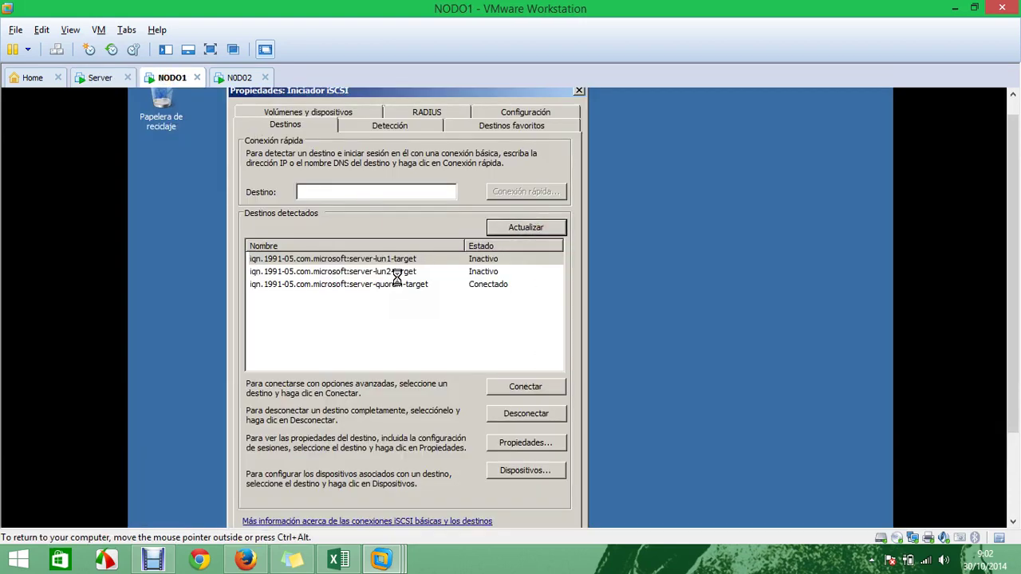
{"action": "left_click", "coordinate": [492, 258]}
{"action": "left_click", "coordinate": [530, 388]}
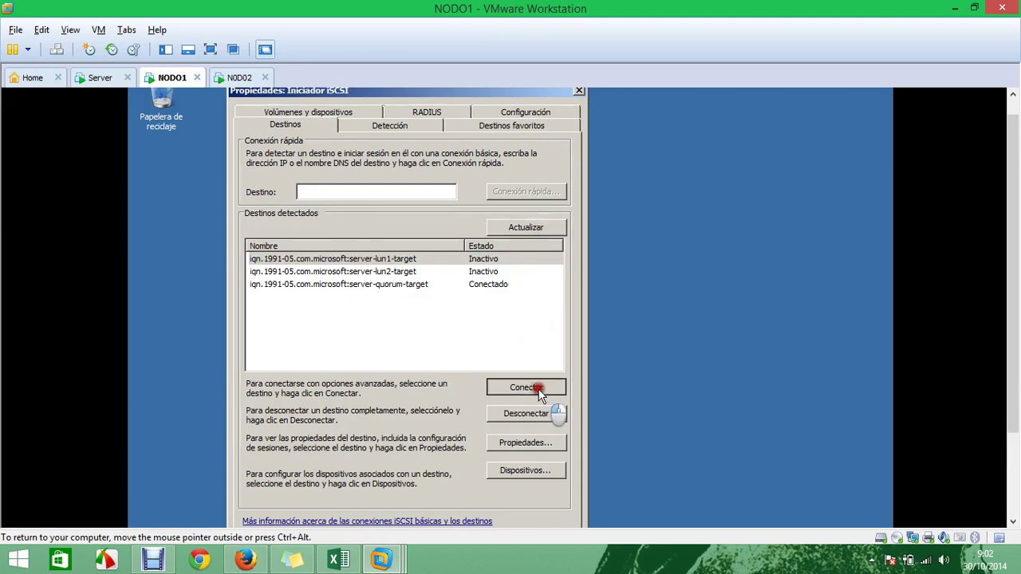
{"action": "left_click", "coordinate": [441, 231]}
{"action": "left_click", "coordinate": [464, 271]}
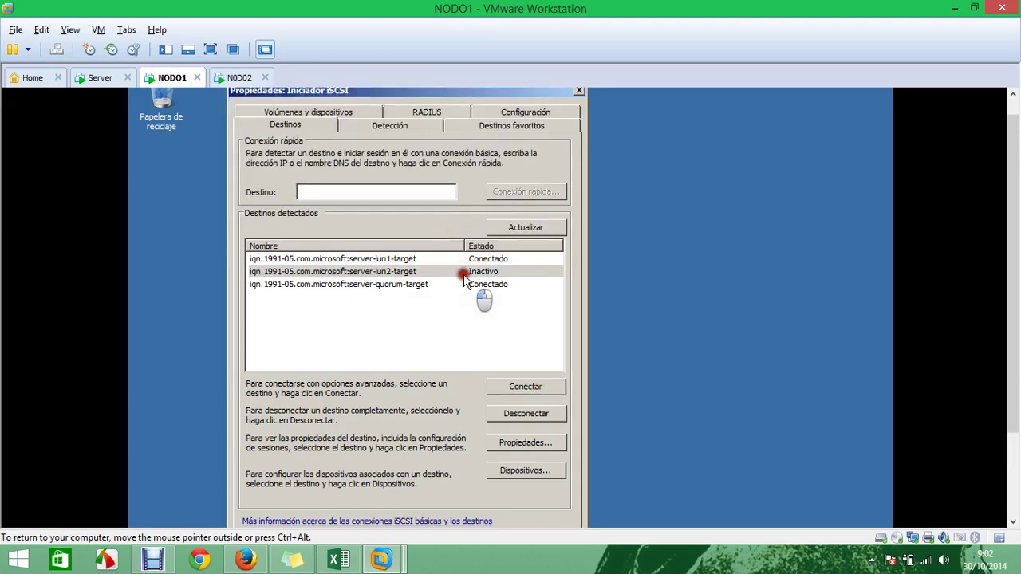
{"action": "left_click", "coordinate": [527, 388]}
{"action": "left_click", "coordinate": [440, 231]}
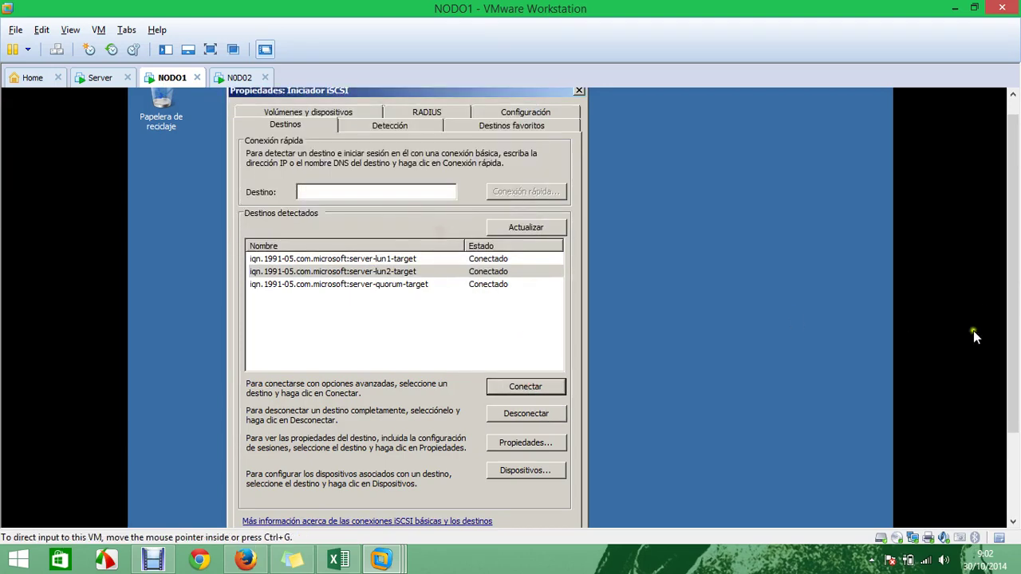
{"action": "left_click_drag", "start_coordinate": [1013, 351], "coordinate": [1013, 434]}
- Open Disk Management in NODO1's Server Manager and enlarge the disk map
{"action": "left_click", "coordinate": [150, 512]}
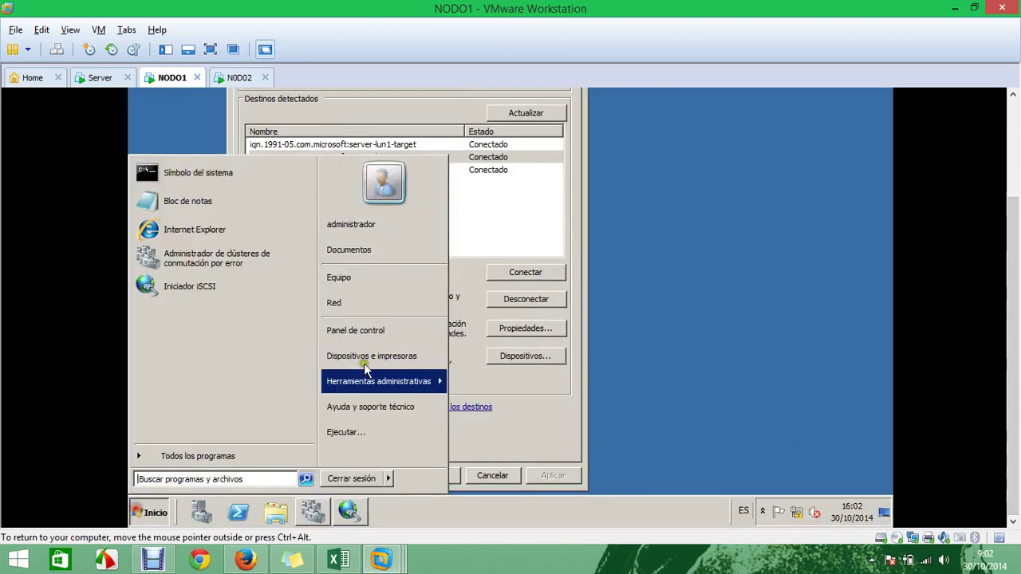
{"action": "right_click", "coordinate": [414, 276]}
{"action": "left_click", "coordinate": [456, 300]}
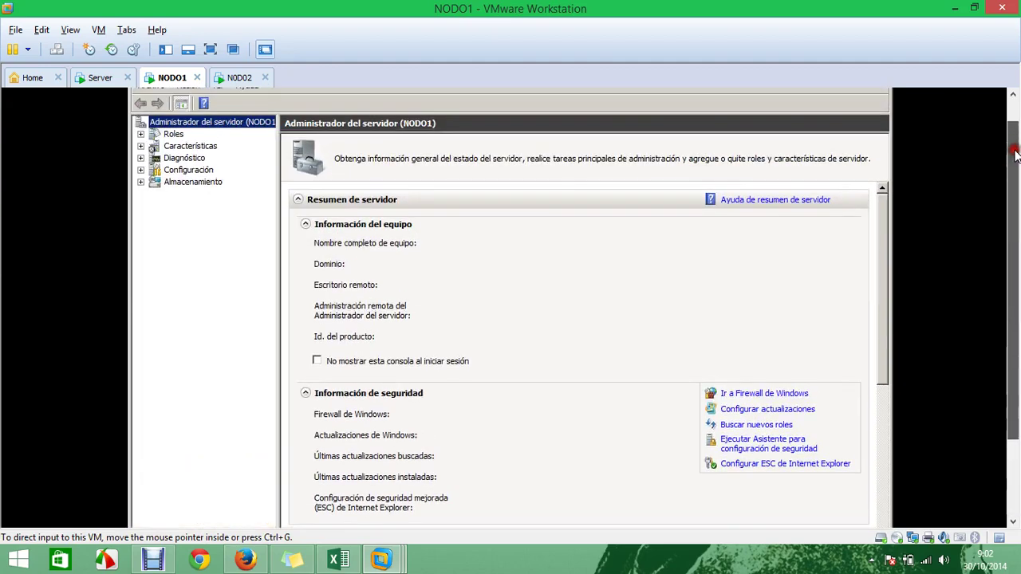
{"action": "left_click", "coordinate": [189, 183]}
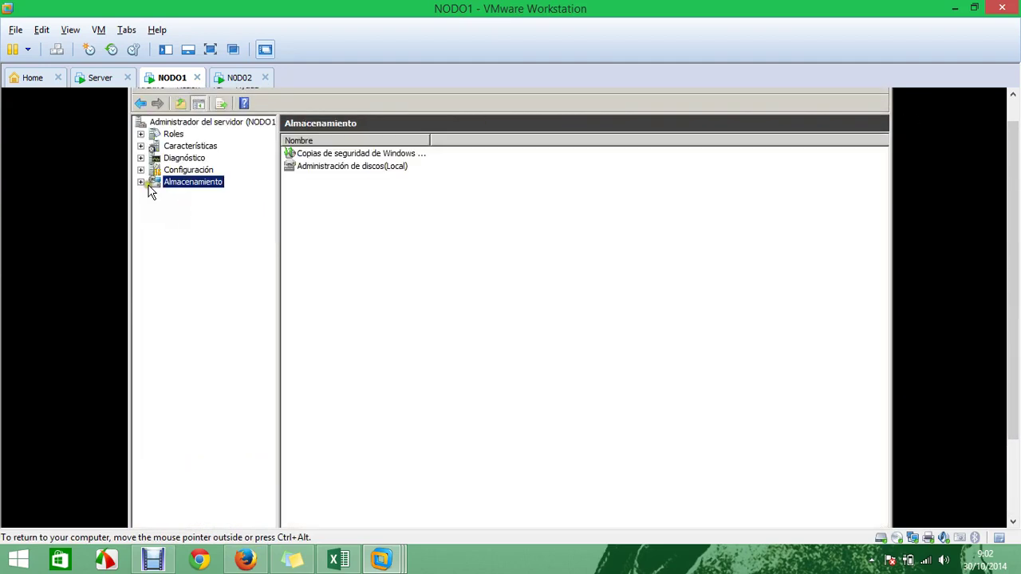
{"action": "left_click", "coordinate": [140, 181]}
{"action": "left_click", "coordinate": [201, 206]}
{"action": "left_click", "coordinate": [1011, 249]}
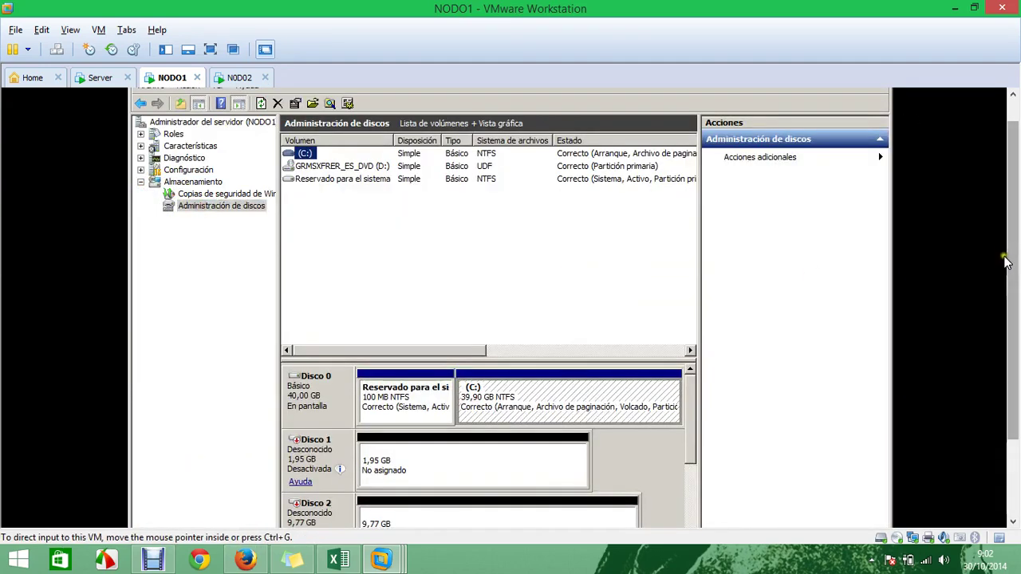
{"action": "left_click_drag", "start_coordinate": [1011, 251], "coordinate": [1012, 367]}
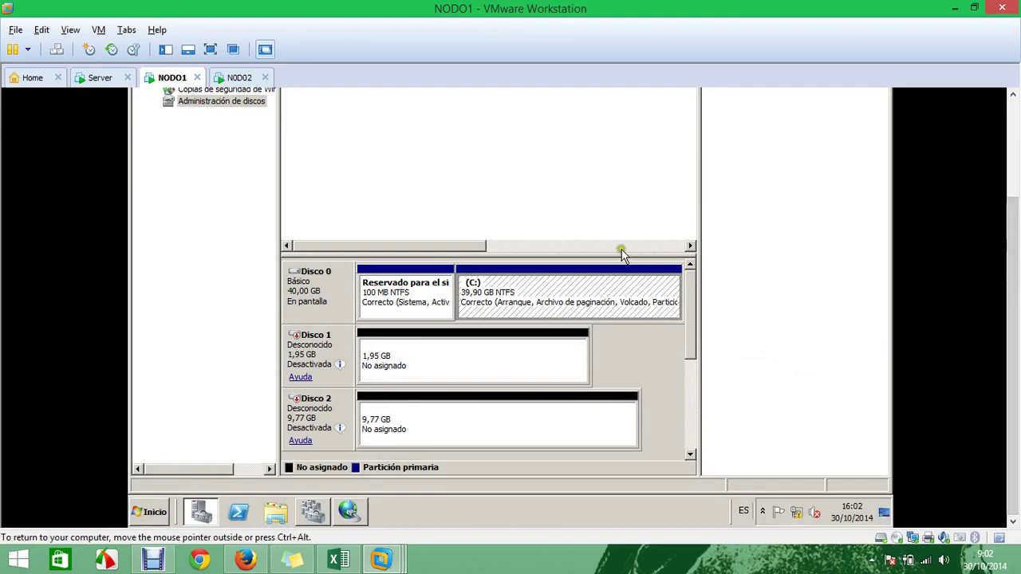
{"action": "left_click_drag", "start_coordinate": [624, 252], "coordinate": [626, 142]}
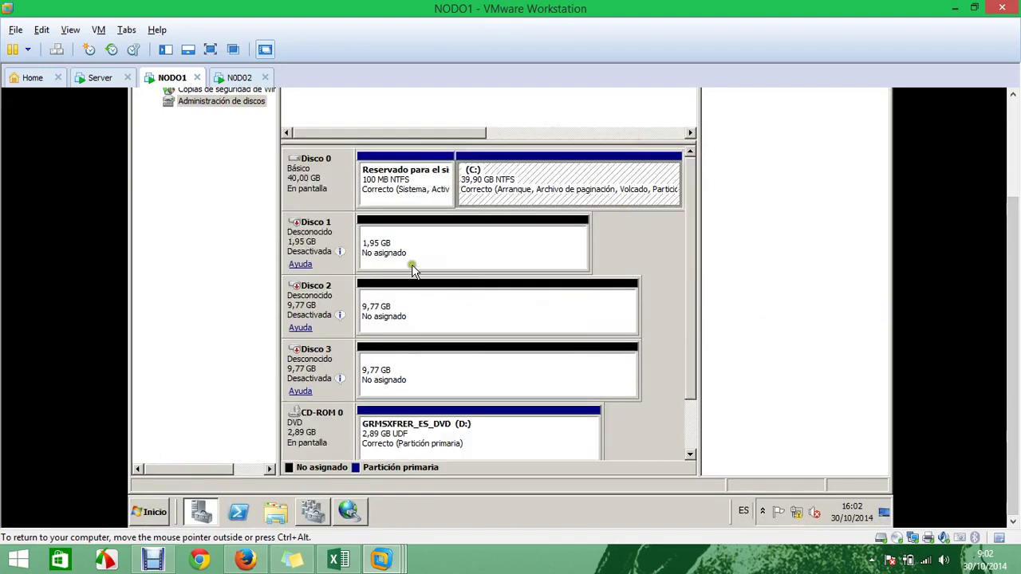
{"action": "left_click", "coordinate": [339, 252]}
- Bring Discos 1, 2 and 3 online and initialize them
{"action": "right_click", "coordinate": [338, 231]}
{"action": "left_click", "coordinate": [353, 235]}
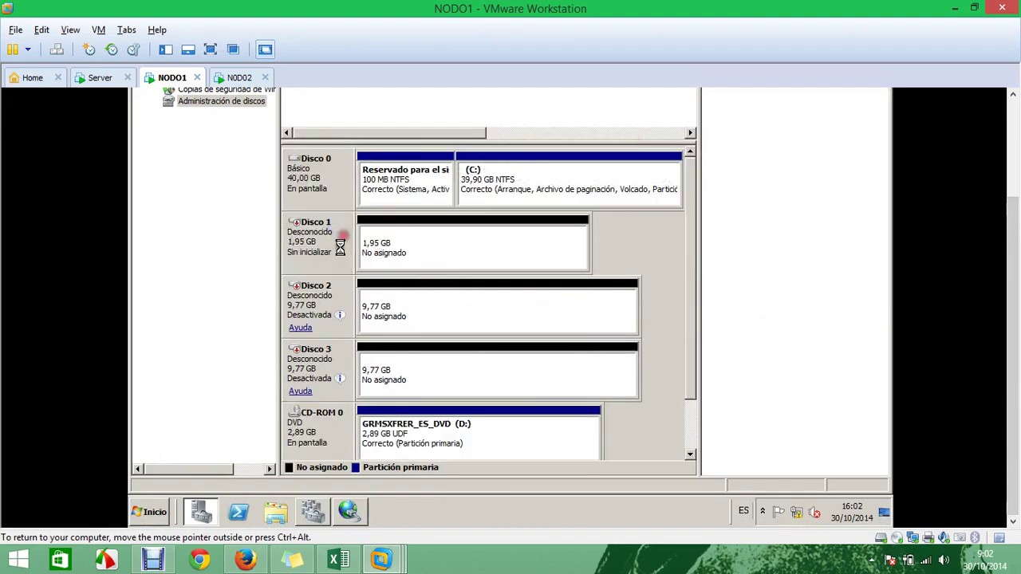
{"action": "right_click", "coordinate": [330, 302]}
{"action": "left_click", "coordinate": [360, 310]}
{"action": "left_click", "coordinate": [330, 359]}
{"action": "right_click", "coordinate": [329, 361]}
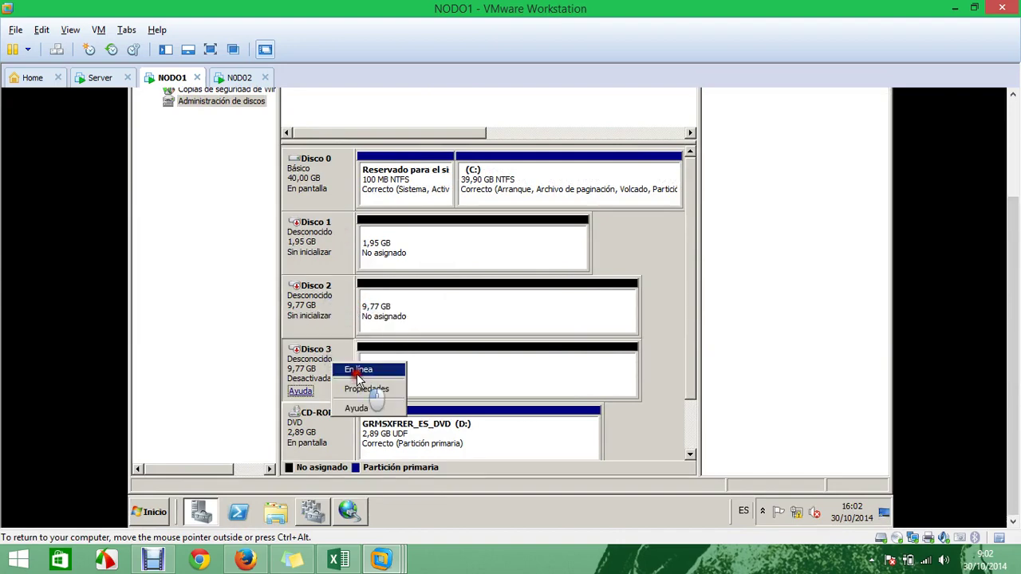
{"action": "left_click", "coordinate": [356, 371]}
{"action": "right_click", "coordinate": [325, 250]}
{"action": "left_click", "coordinate": [351, 250]}
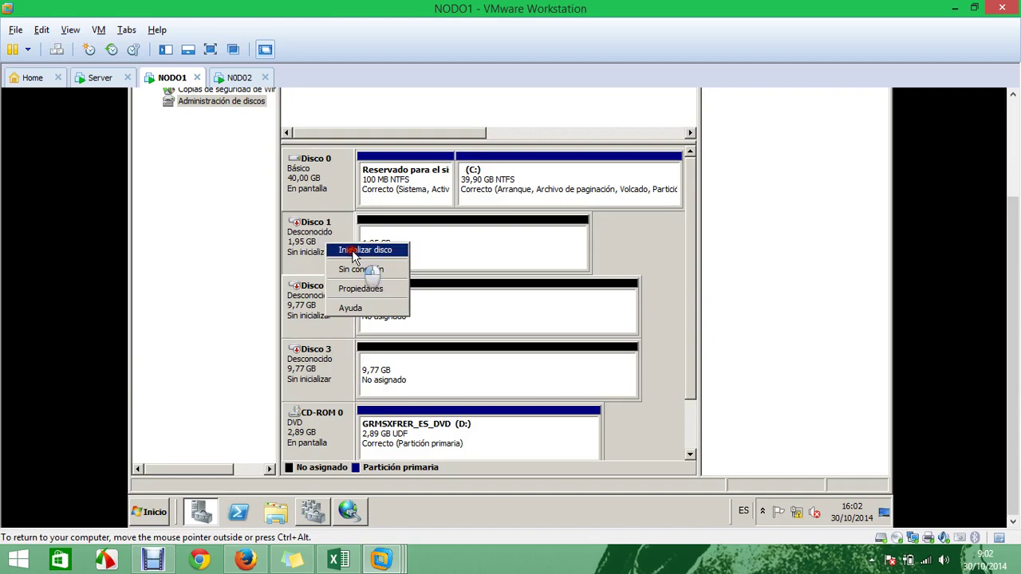
{"action": "left_click", "coordinate": [555, 317]}
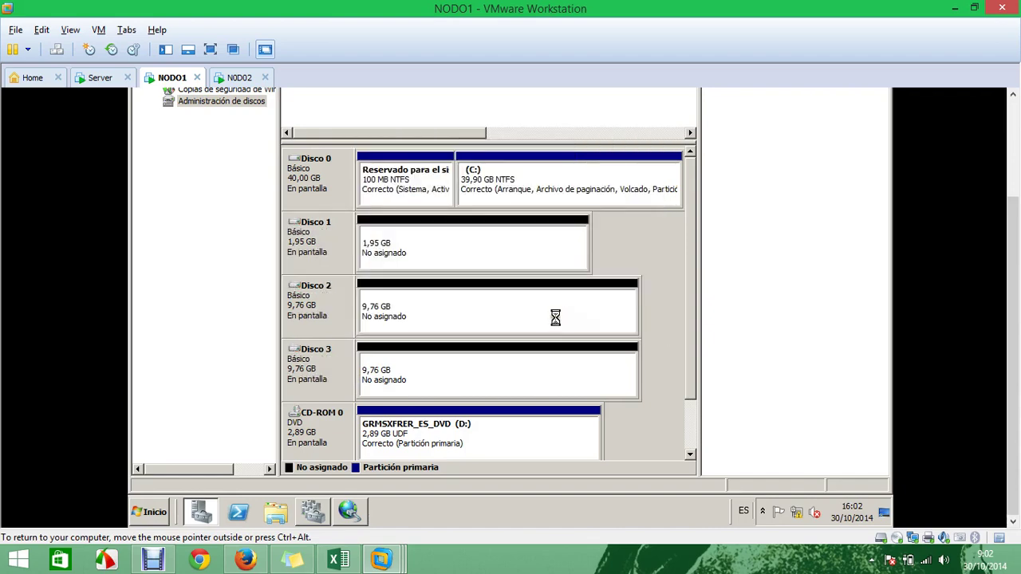
- Create a full 1997 MB simple volume on Disco 1 labelled quorum
{"action": "right_click", "coordinate": [389, 248]}
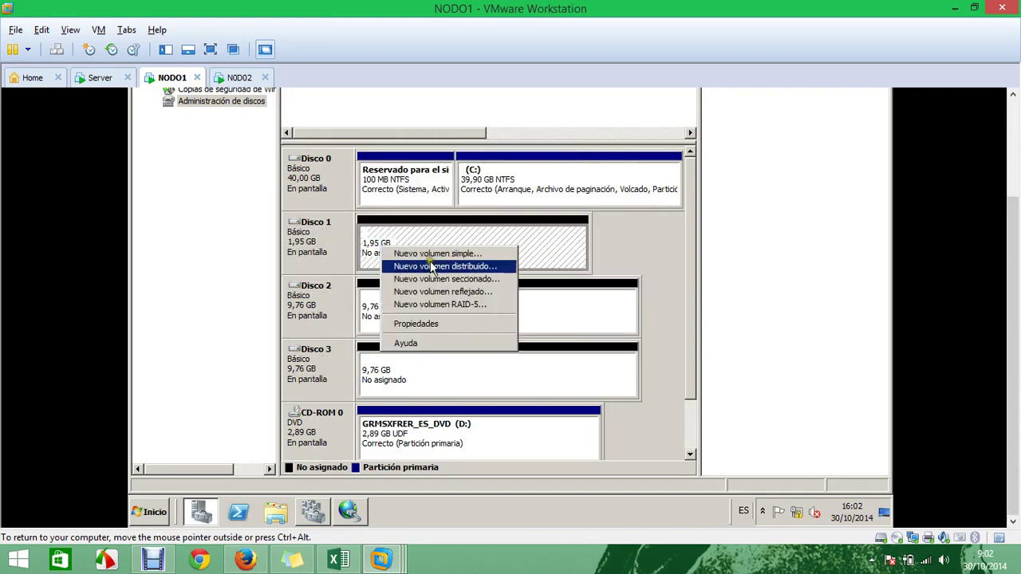
{"action": "left_click", "coordinate": [448, 253]}
{"action": "left_click", "coordinate": [568, 312]}
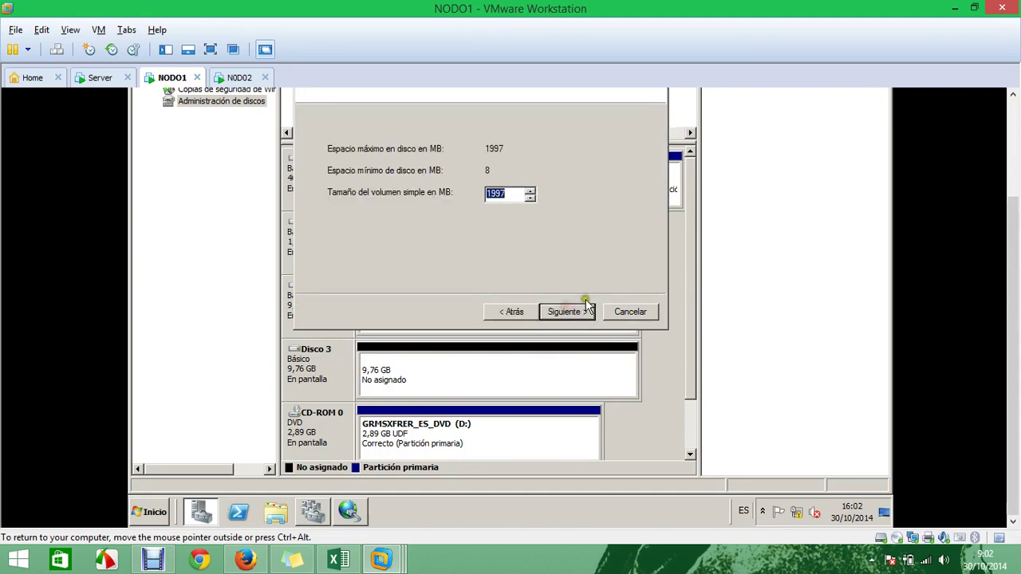
{"action": "left_click", "coordinate": [579, 313]}
{"action": "left_click", "coordinate": [580, 313]}
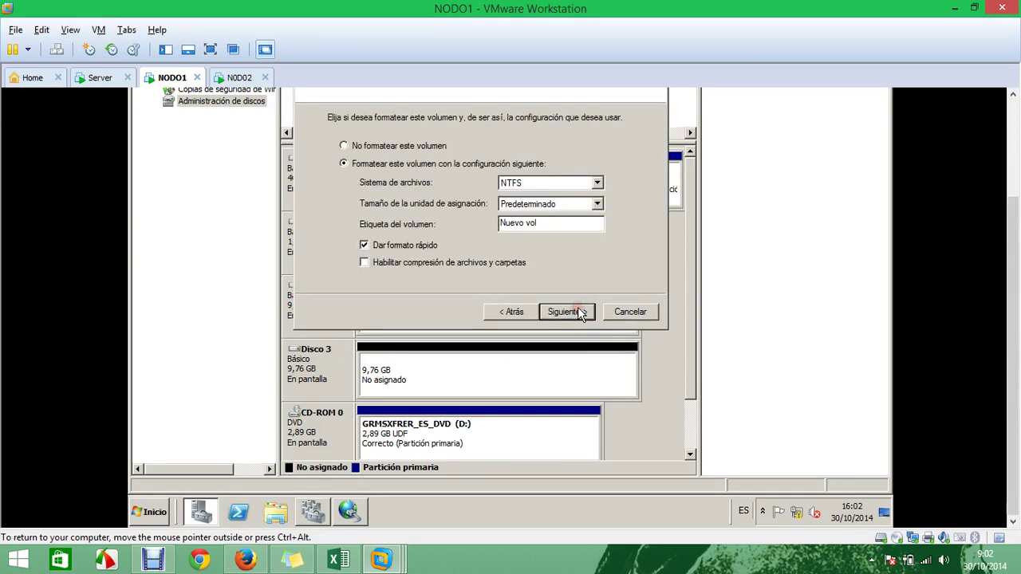
{"action": "left_click_drag", "start_coordinate": [552, 224], "coordinate": [449, 224]}
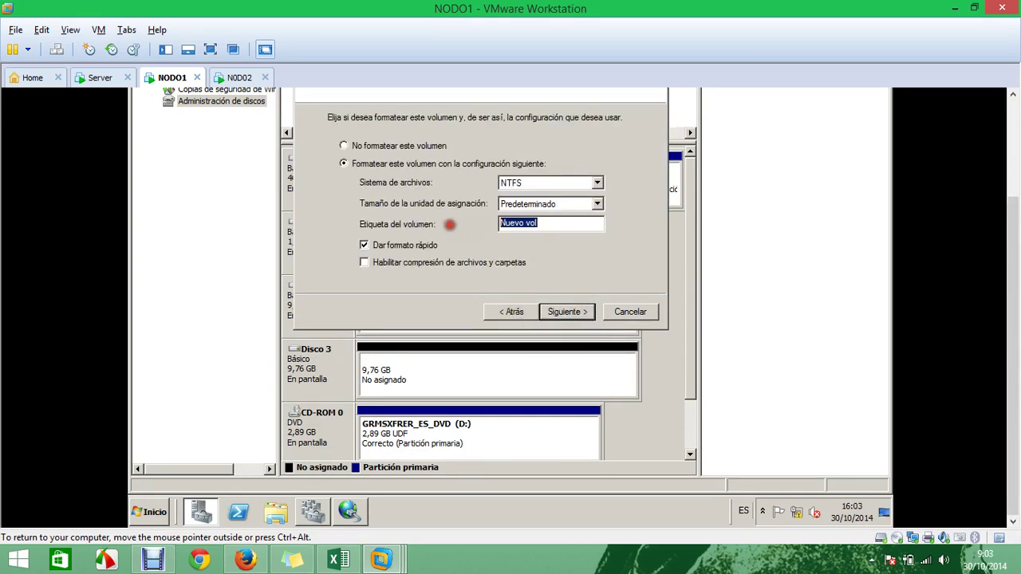
{"action": "type", "text": "quorum"}
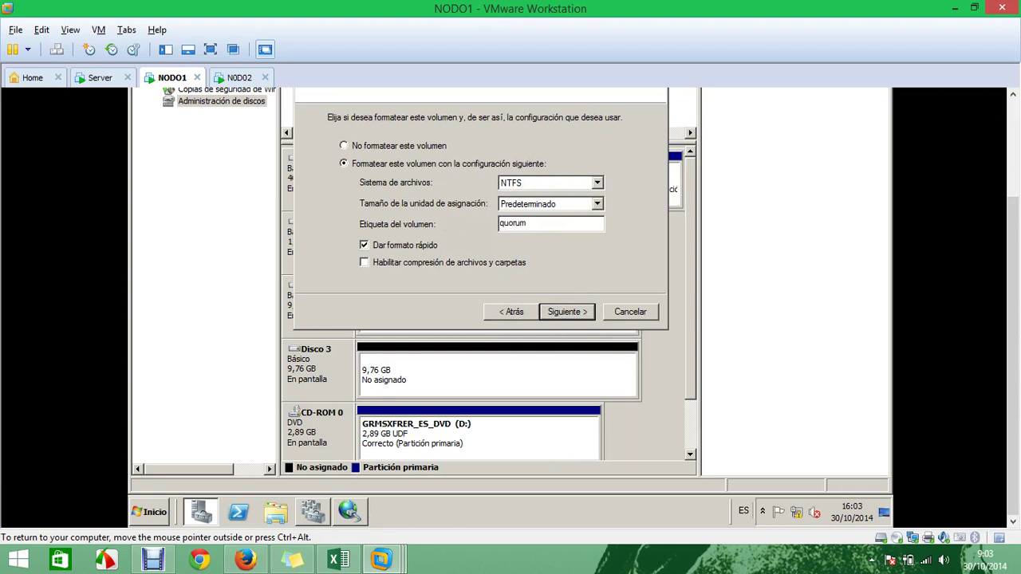
{"action": "left_click", "coordinate": [577, 312]}
{"action": "left_click", "coordinate": [577, 312]}
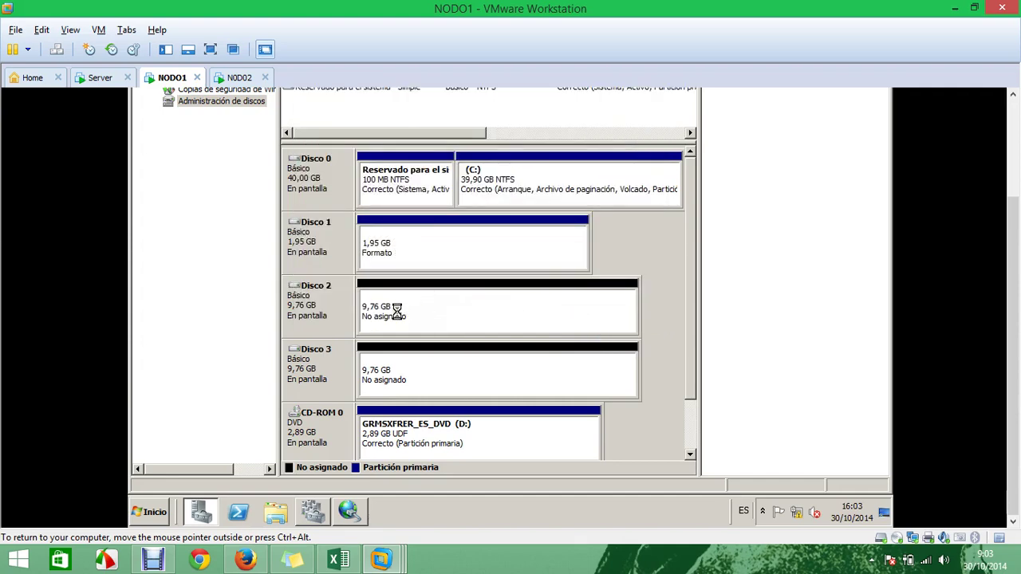
- Create a 9997 MB simple volume on Disco 2 as drive F, labelled lun1
{"action": "left_click", "coordinate": [419, 322]}
{"action": "right_click", "coordinate": [420, 322]}
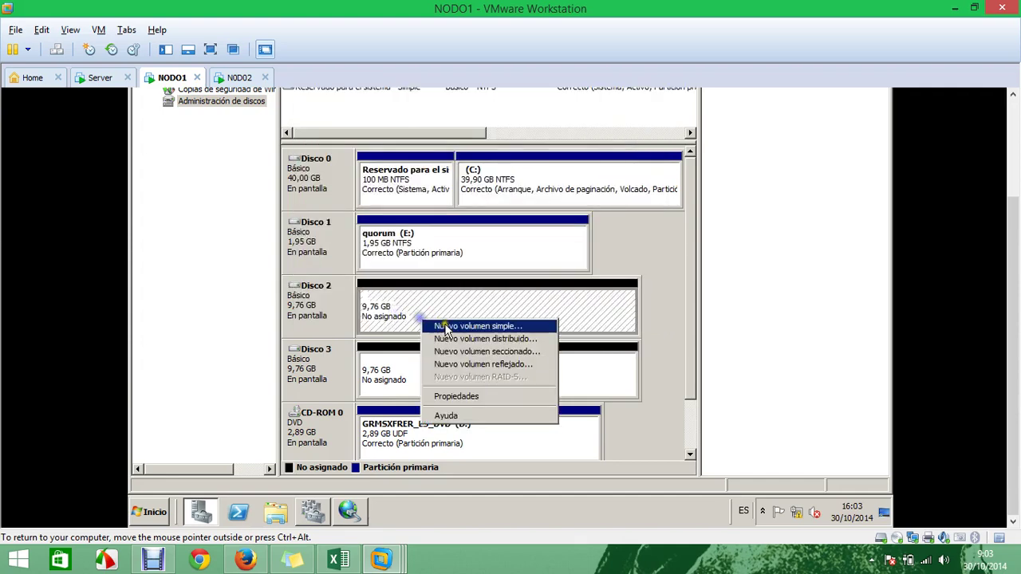
{"action": "left_click", "coordinate": [454, 333]}
{"action": "left_click", "coordinate": [584, 318]}
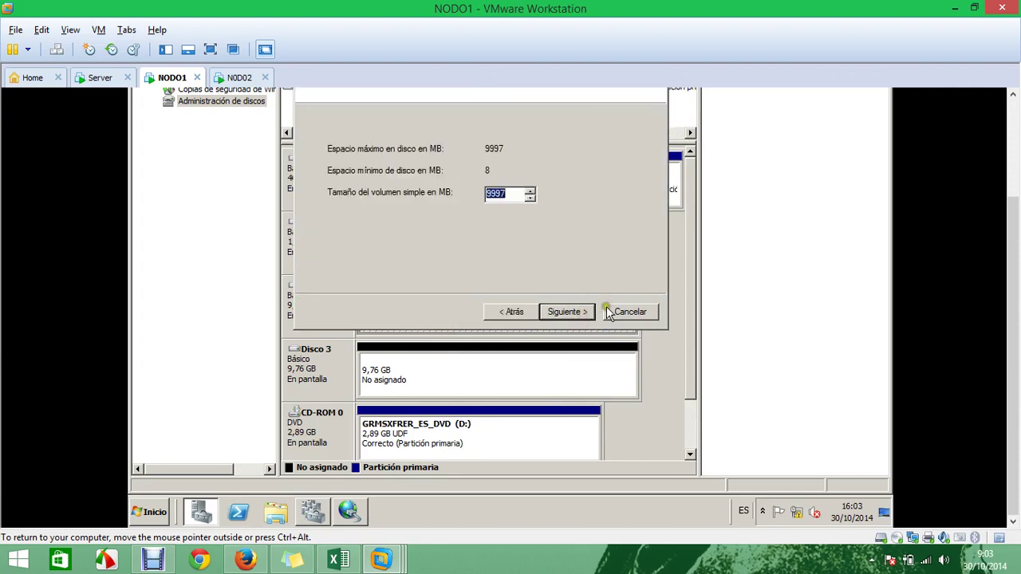
{"action": "left_click", "coordinate": [581, 313]}
{"action": "scroll", "coordinate": [1008, 322], "scroll_direction": "up", "scroll_amount": 3}
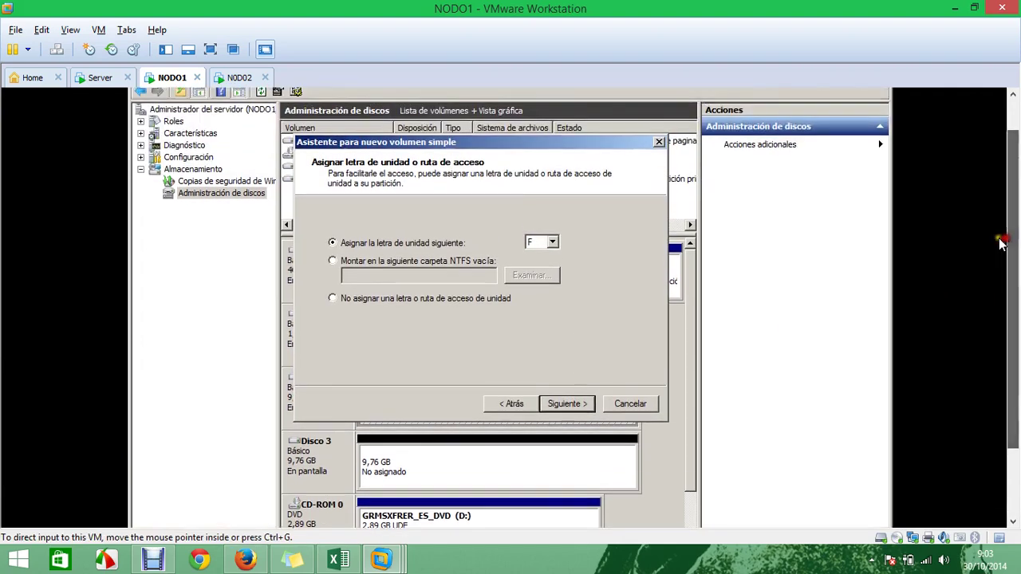
{"action": "left_click", "coordinate": [586, 403]}
{"action": "left_click", "coordinate": [347, 287]}
{"action": "type", "text": "lu"}
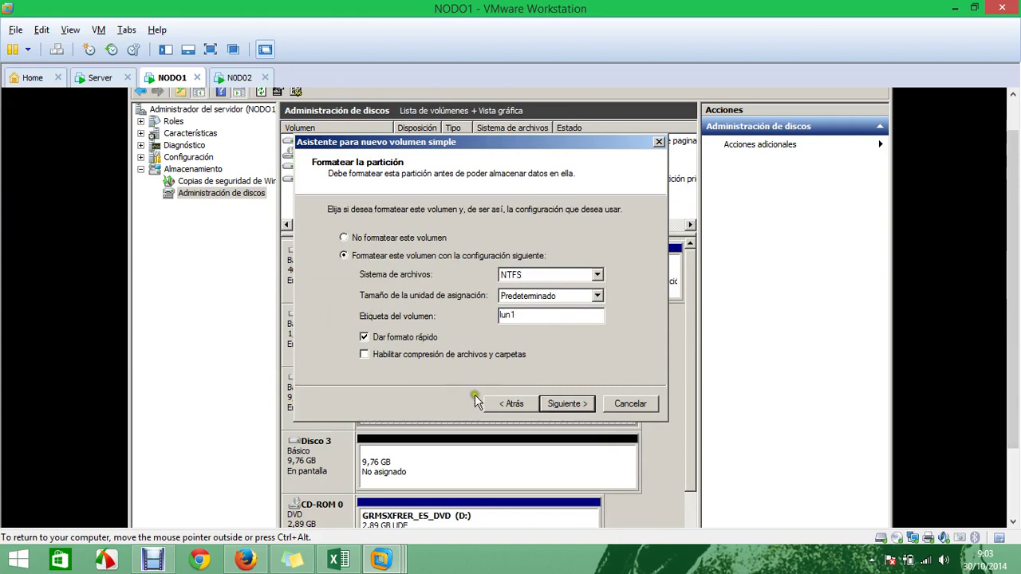
{"action": "type", "text": "n1"}
{"action": "left_click", "coordinate": [582, 403]}
{"action": "left_click", "coordinate": [580, 403]}
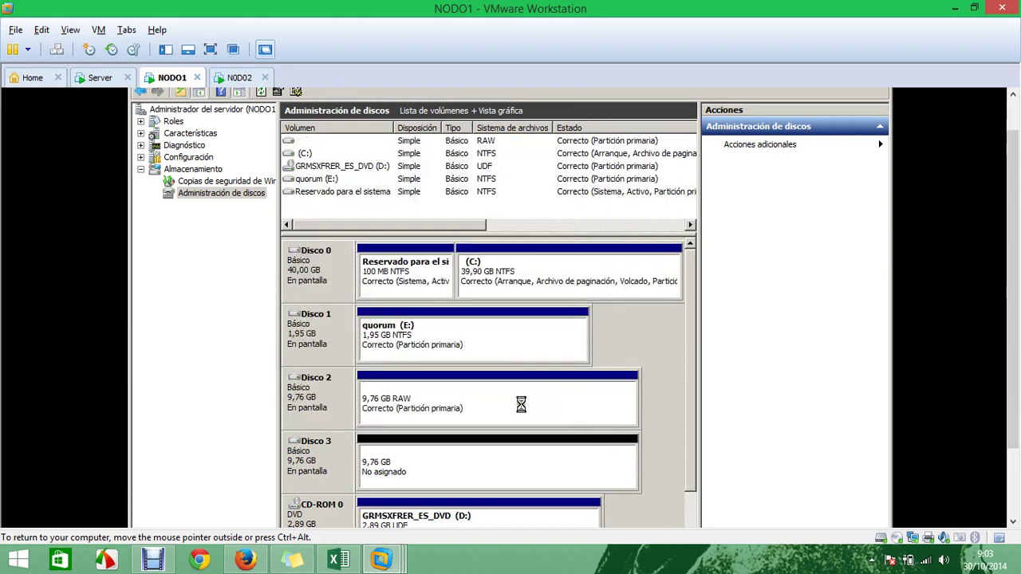
- Create a simple volume on Disco 3 as drive O labelled lun2, then switch to NODO2
{"action": "right_click", "coordinate": [377, 461]}
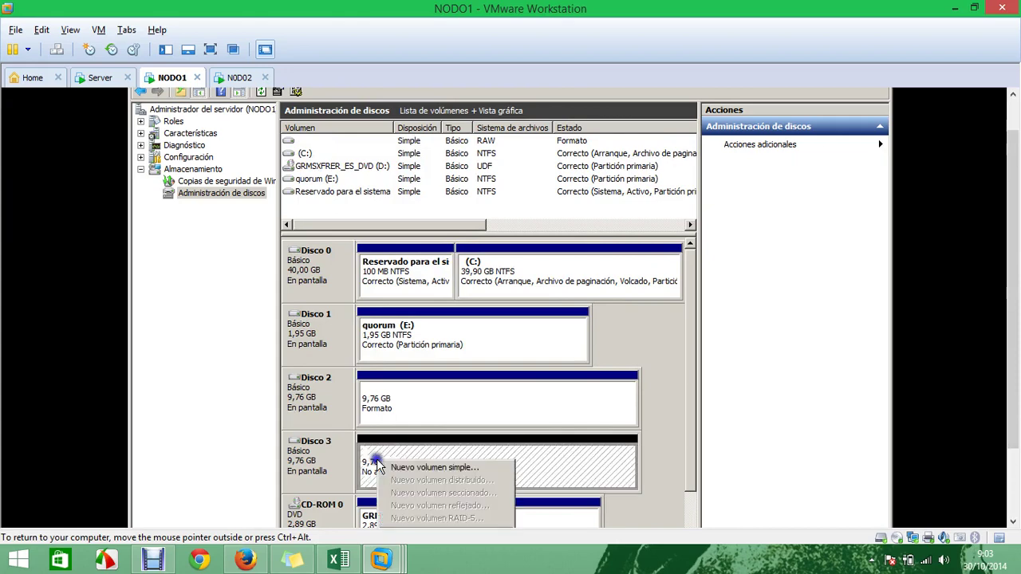
{"action": "left_click", "coordinate": [420, 469]}
{"action": "left_click", "coordinate": [589, 402]}
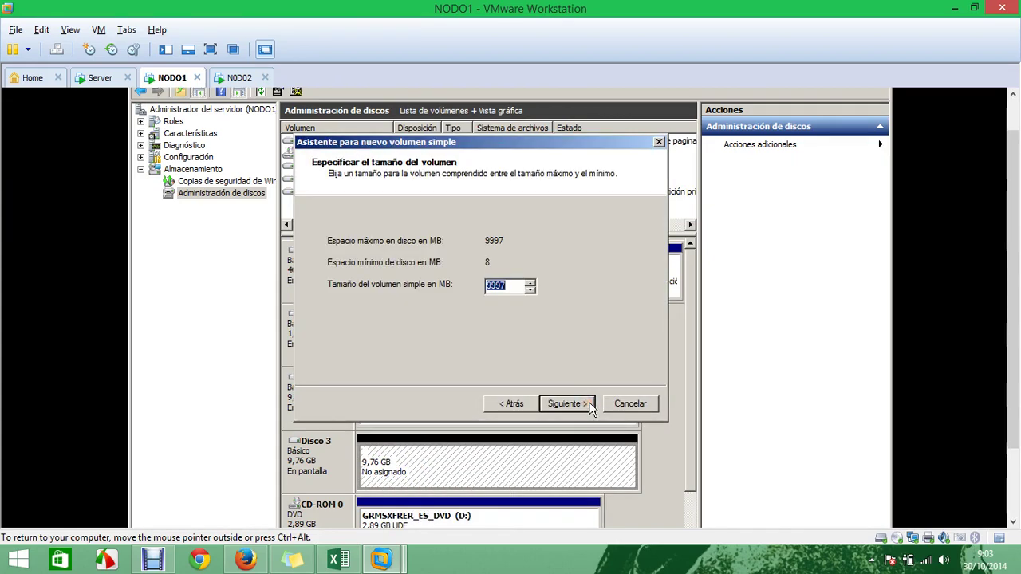
{"action": "left_click", "coordinate": [588, 402]}
{"action": "left_click", "coordinate": [588, 402]}
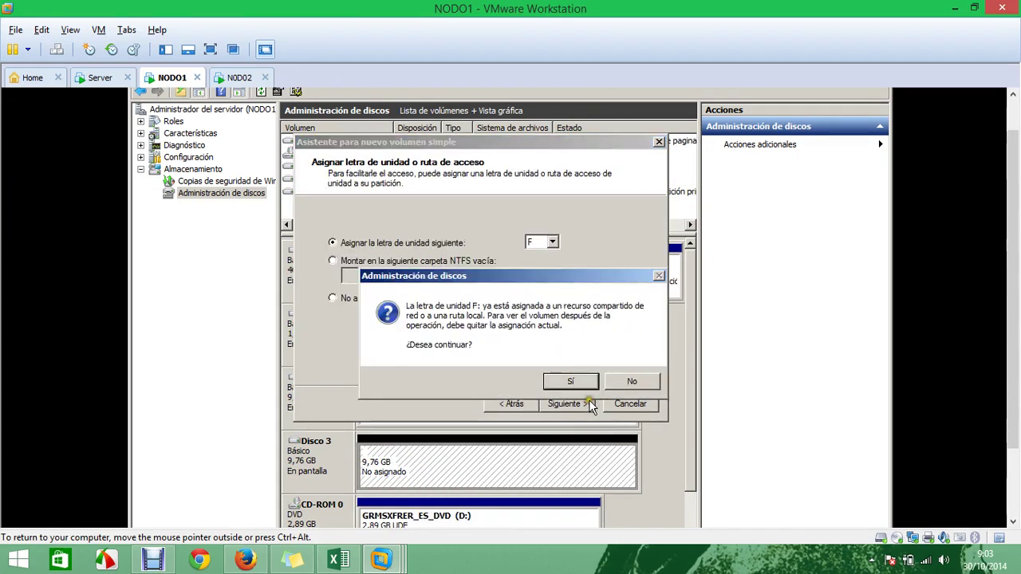
{"action": "left_click", "coordinate": [632, 383]}
{"action": "left_click", "coordinate": [551, 242]}
{"action": "left_click", "coordinate": [537, 357]}
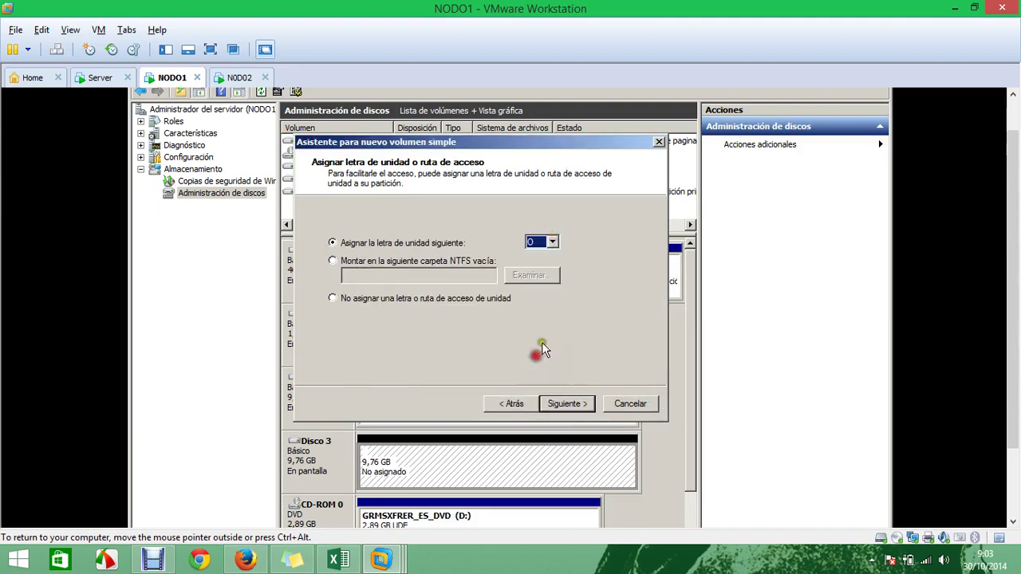
{"action": "left_click", "coordinate": [568, 405]}
{"action": "left_click_drag", "start_coordinate": [557, 318], "coordinate": [440, 309]}
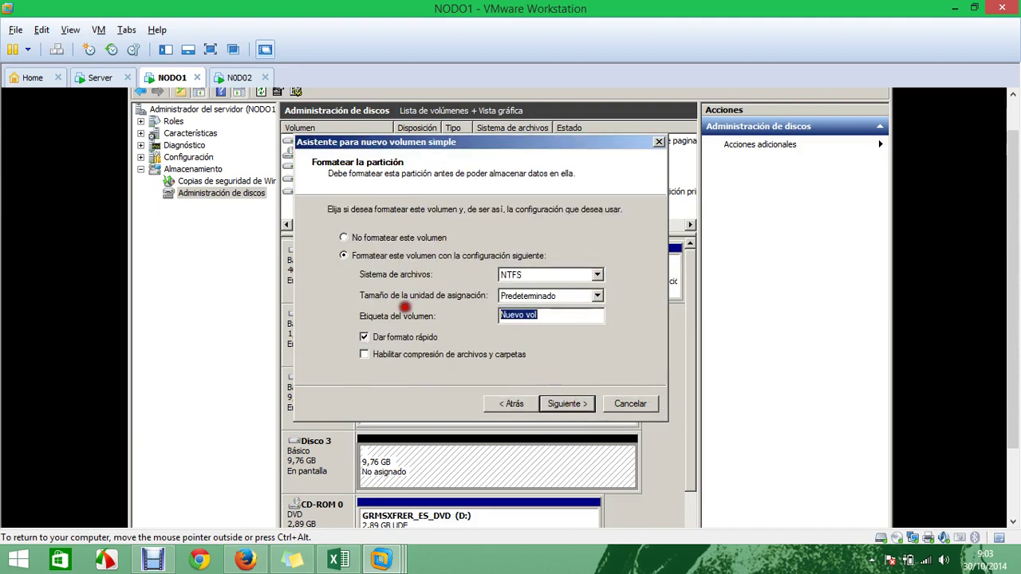
{"action": "type", "text": "lun2"}
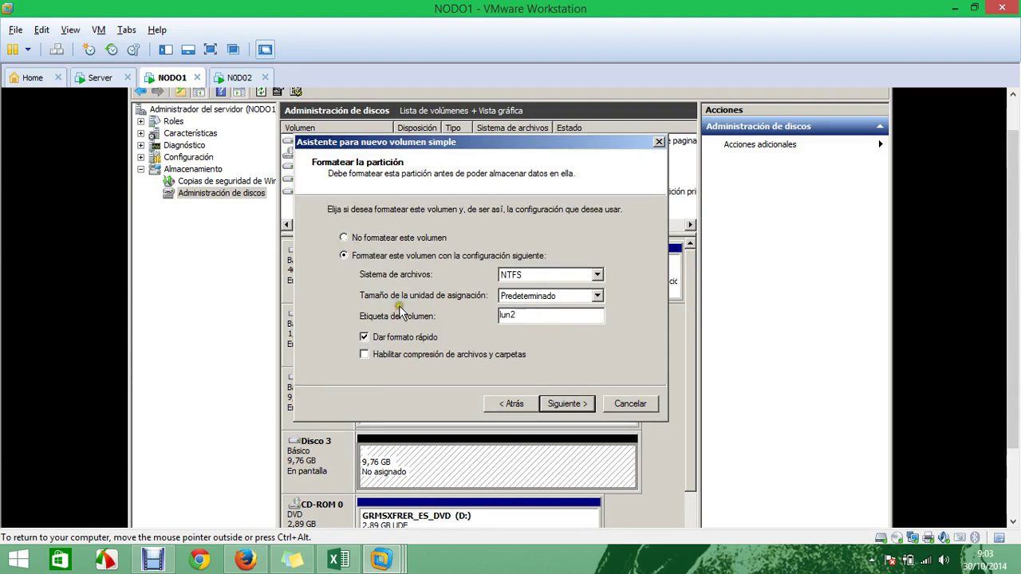
{"action": "left_click", "coordinate": [585, 405]}
{"action": "left_click", "coordinate": [581, 401]}
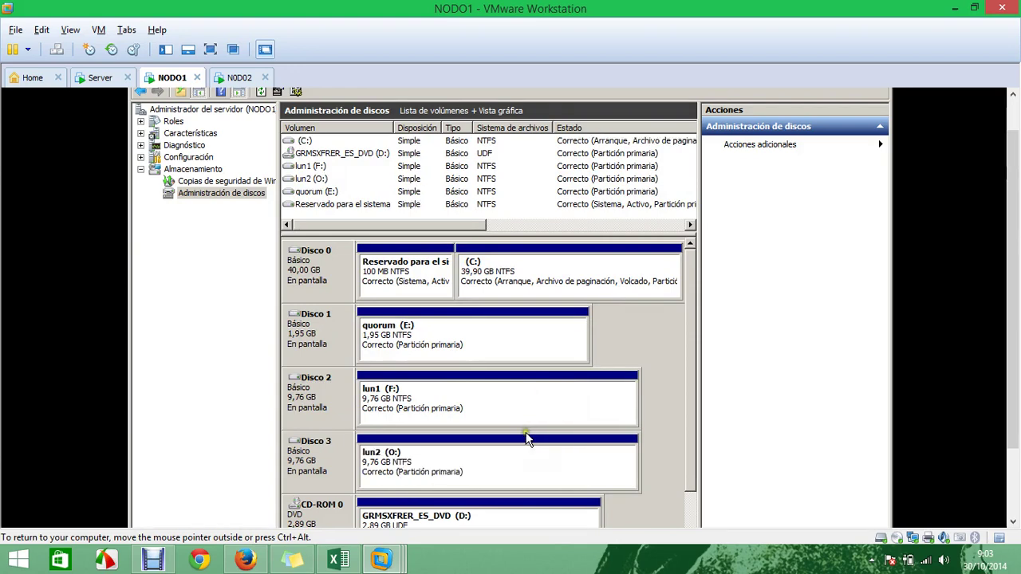
{"action": "left_click", "coordinate": [236, 80]}
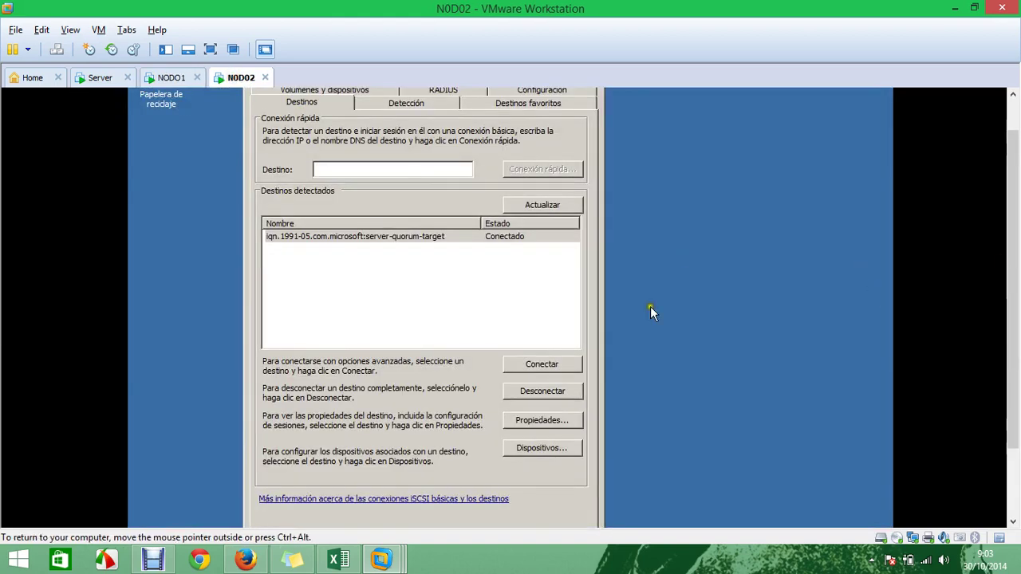
- On NODO2, refresh the iSCSI targets and connect lun1-target and lun2-target
{"action": "left_click", "coordinate": [540, 206]}
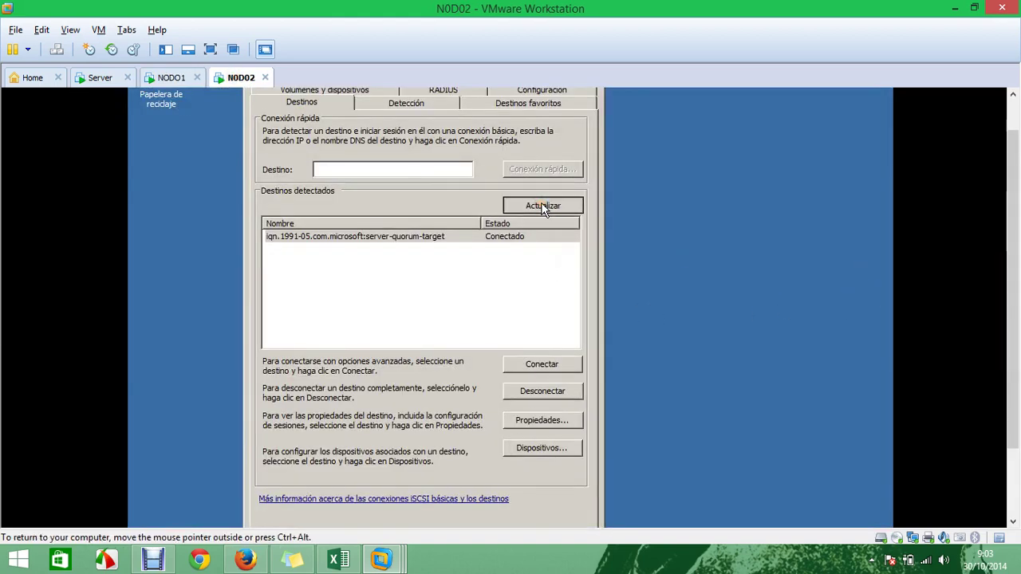
{"action": "left_click", "coordinate": [543, 208]}
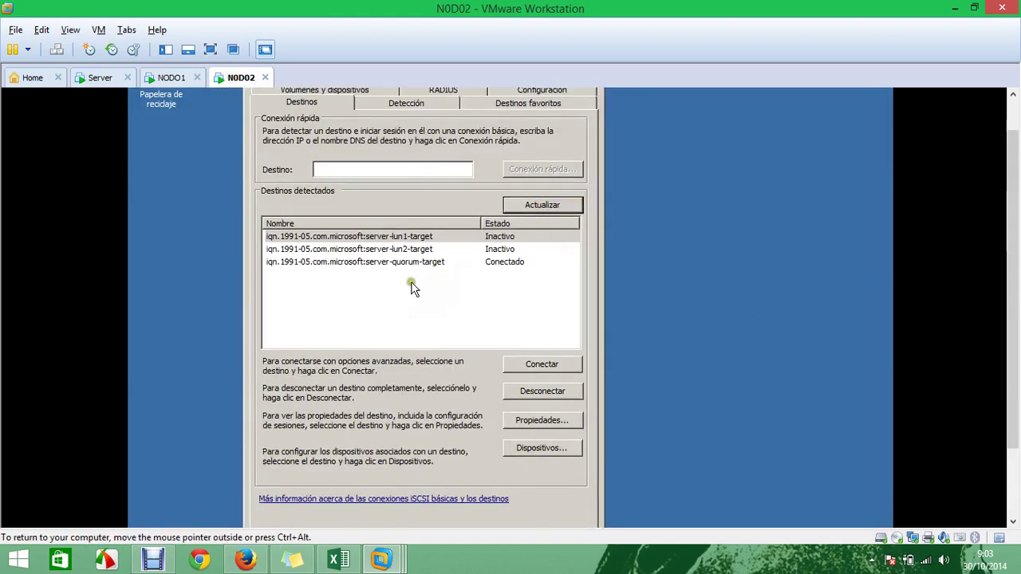
{"action": "left_click", "coordinate": [435, 237]}
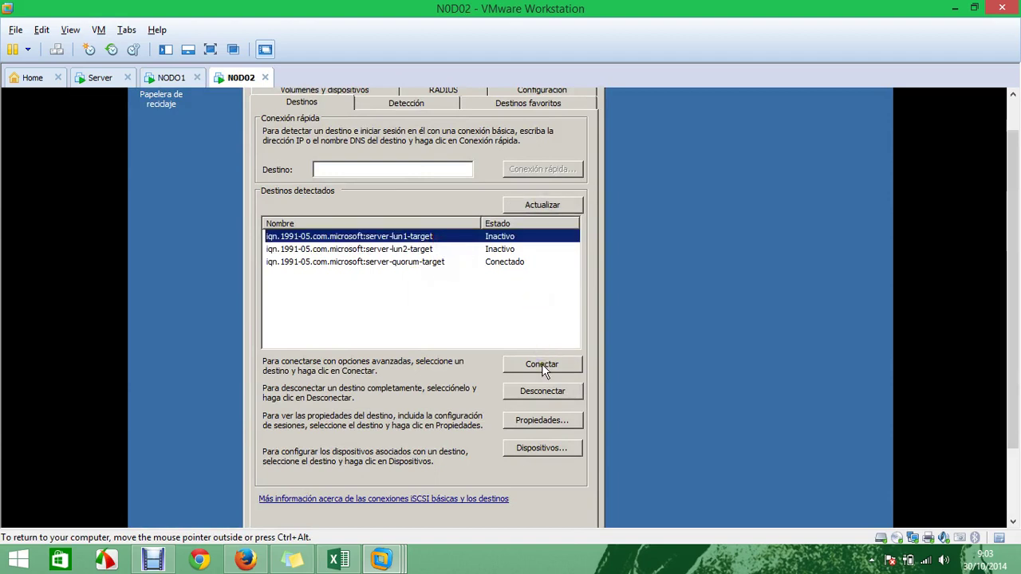
{"action": "left_click", "coordinate": [541, 364]}
{"action": "left_click", "coordinate": [444, 212]}
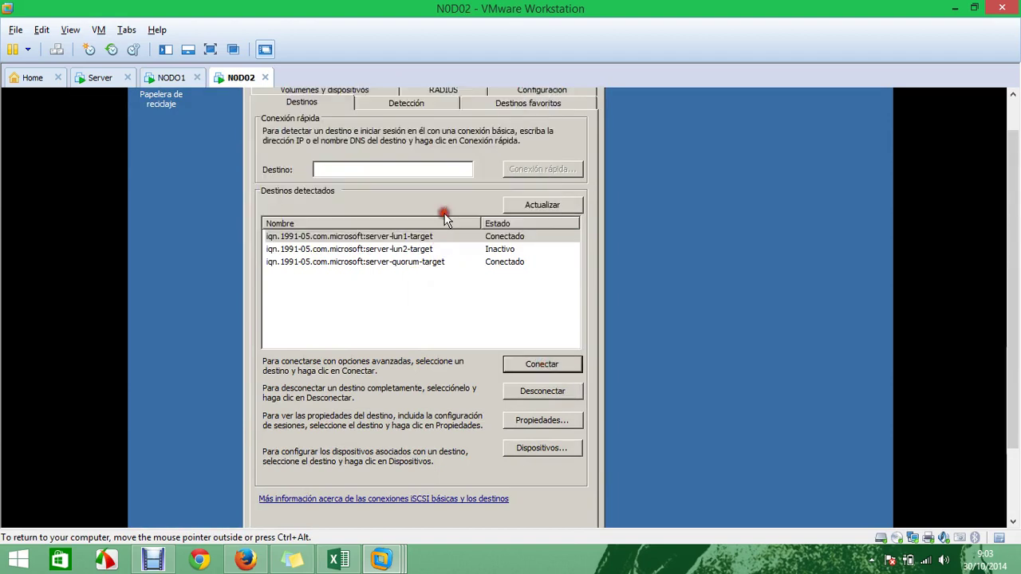
{"action": "left_click", "coordinate": [430, 249]}
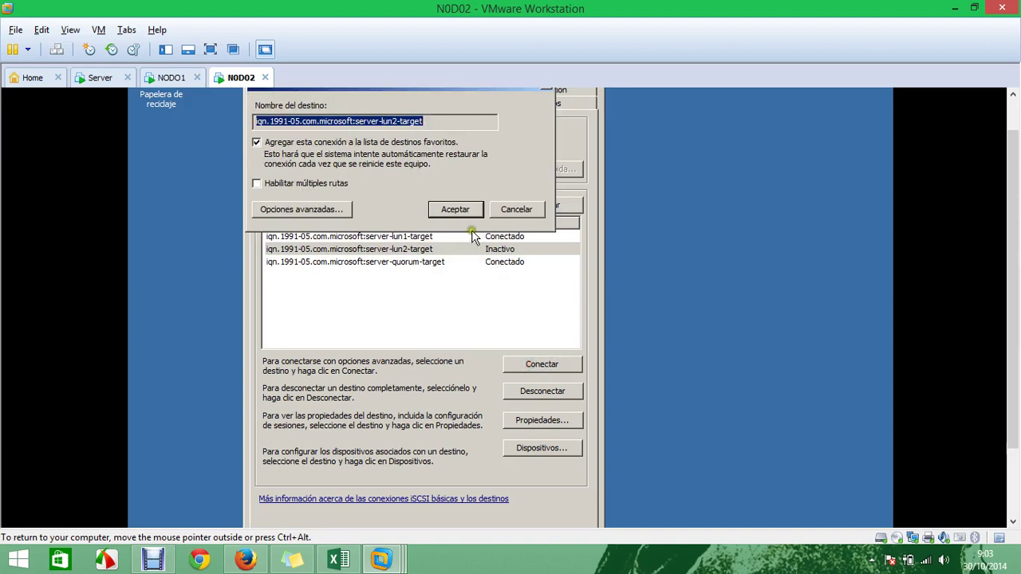
{"action": "left_click", "coordinate": [455, 209]}
{"action": "scroll", "coordinate": [1011, 319], "scroll_direction": "down", "scroll_amount": 3}
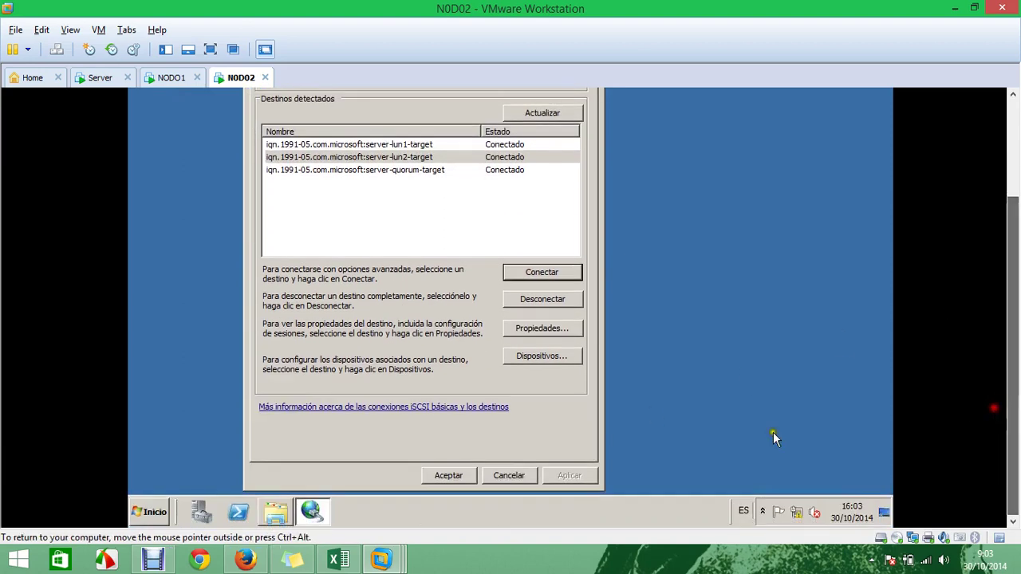
- Close the iSCSI Initiator properties, then open and close Server Manager
{"action": "left_click", "coordinate": [461, 471]}
{"action": "left_click", "coordinate": [165, 511]}
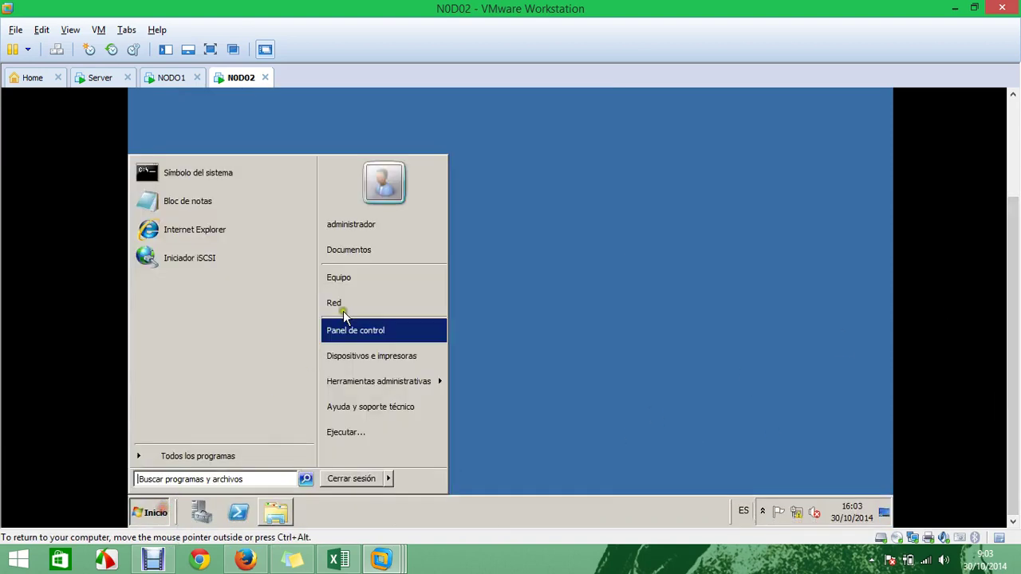
{"action": "right_click", "coordinate": [376, 275]}
{"action": "left_click", "coordinate": [446, 295]}
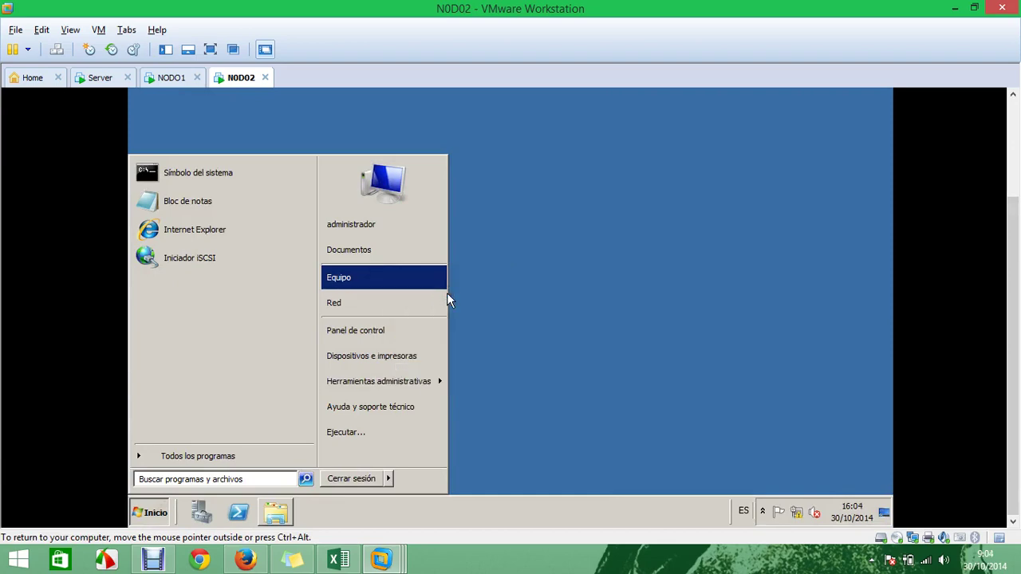
{"action": "scroll", "coordinate": [1014, 310], "scroll_direction": "up", "scroll_amount": 3}
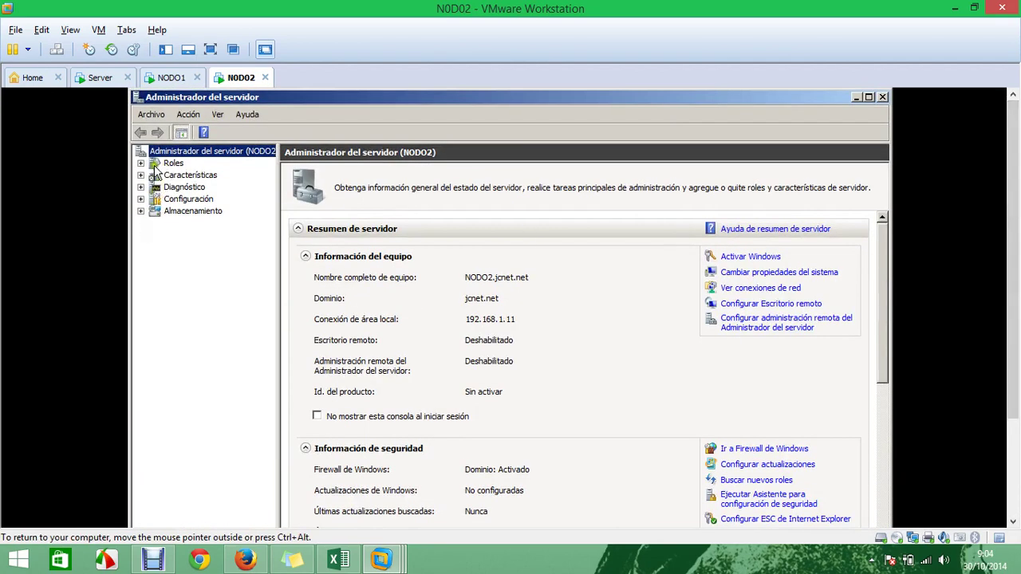
{"action": "left_click", "coordinate": [882, 97]}
{"action": "scroll", "coordinate": [971, 341], "scroll_direction": "down", "scroll_amount": 3}
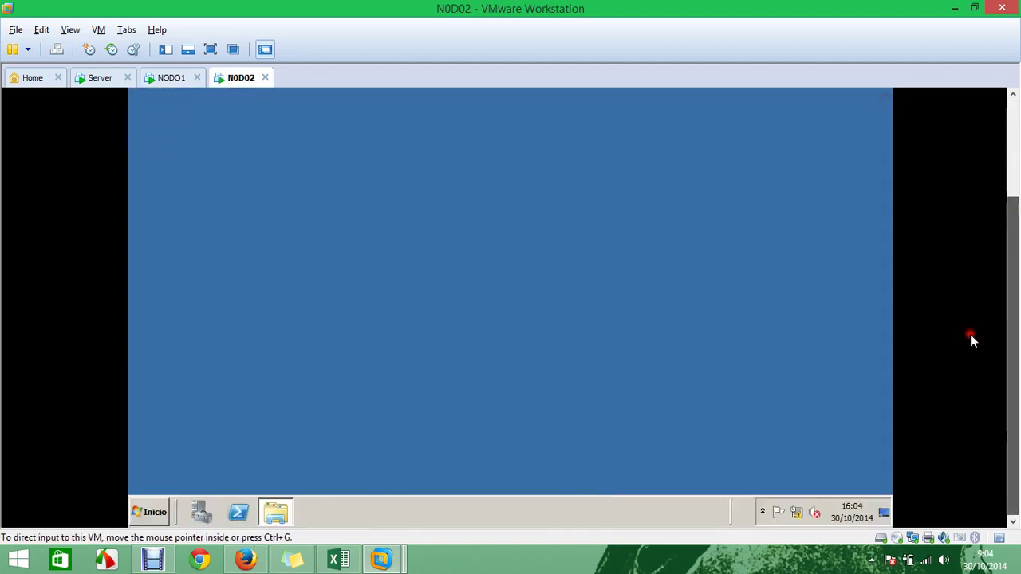
- Open NODO2's Server Manager at Almacenamiento > Administración de discos
{"action": "left_click", "coordinate": [155, 512]}
{"action": "right_click", "coordinate": [382, 283]}
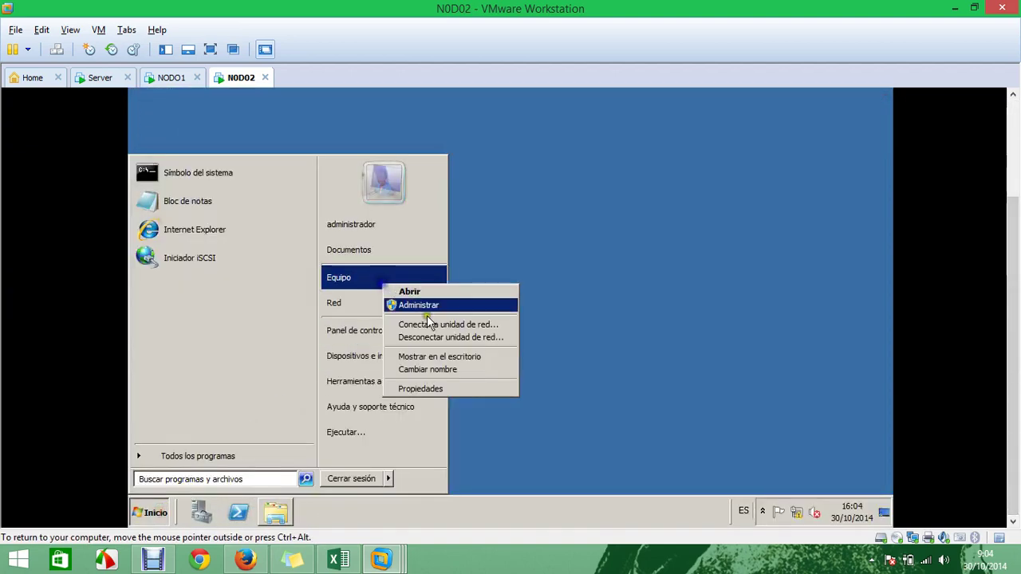
{"action": "left_click", "coordinate": [439, 307]}
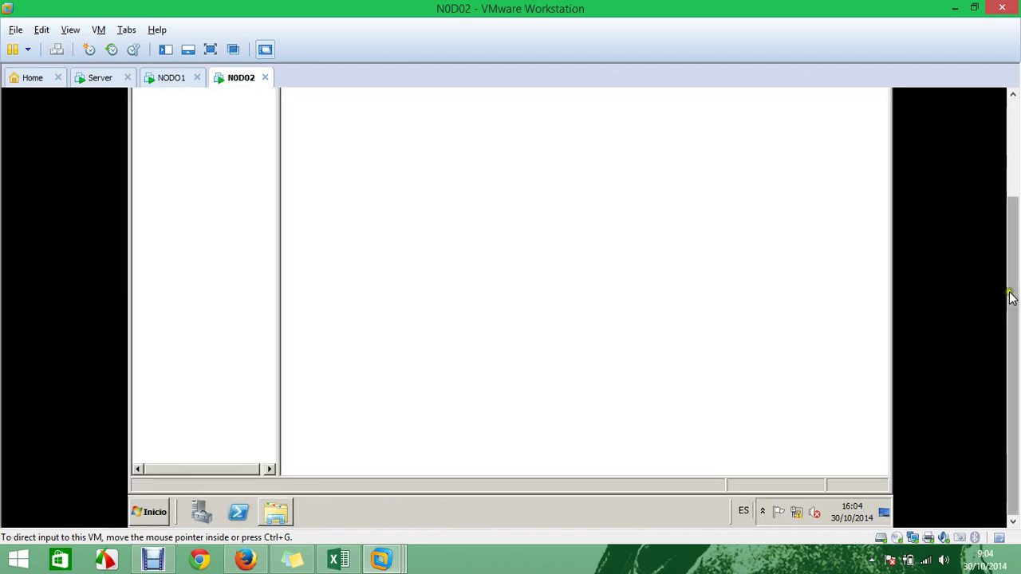
{"action": "scroll", "coordinate": [1010, 299], "scroll_direction": "up", "scroll_amount": 3}
{"action": "left_click", "coordinate": [141, 192]}
{"action": "left_click", "coordinate": [221, 216]}
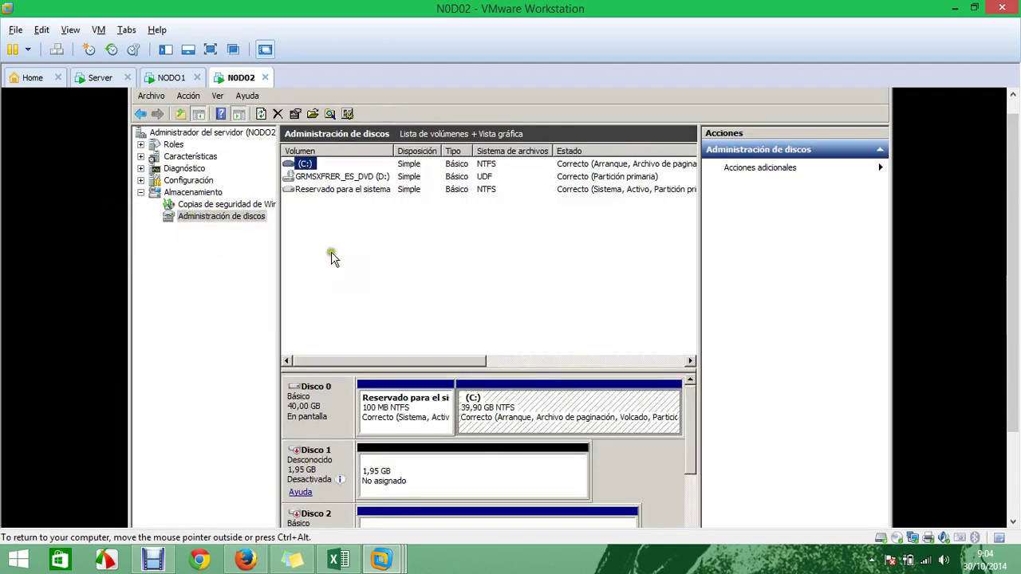
{"action": "scroll", "coordinate": [1017, 347], "scroll_direction": "down", "scroll_amount": 3}
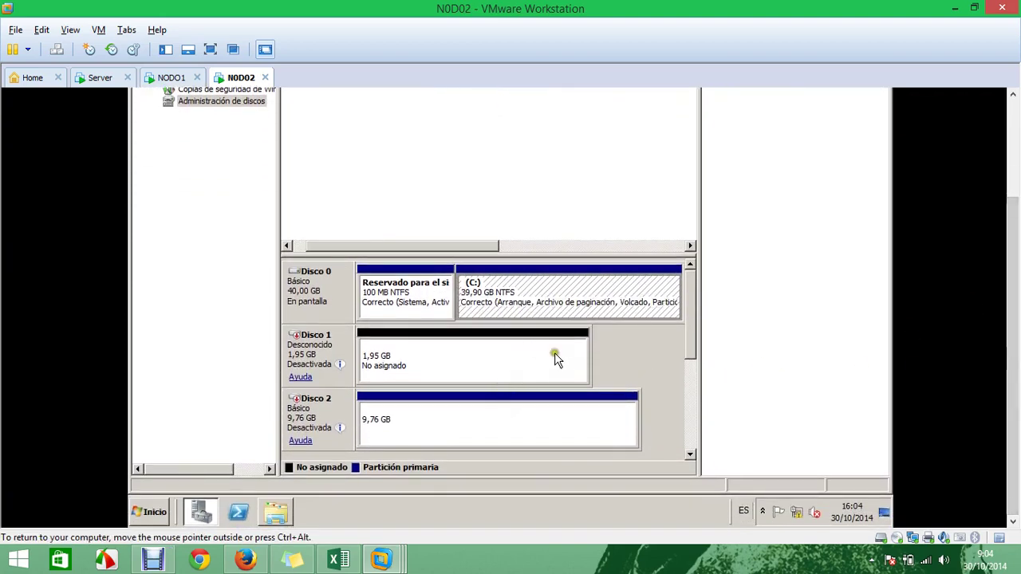
- On NODO1, inspect the quorum (E:), lun1 (F:) and lun2 (O:) partitions
{"action": "left_click", "coordinate": [171, 77]}
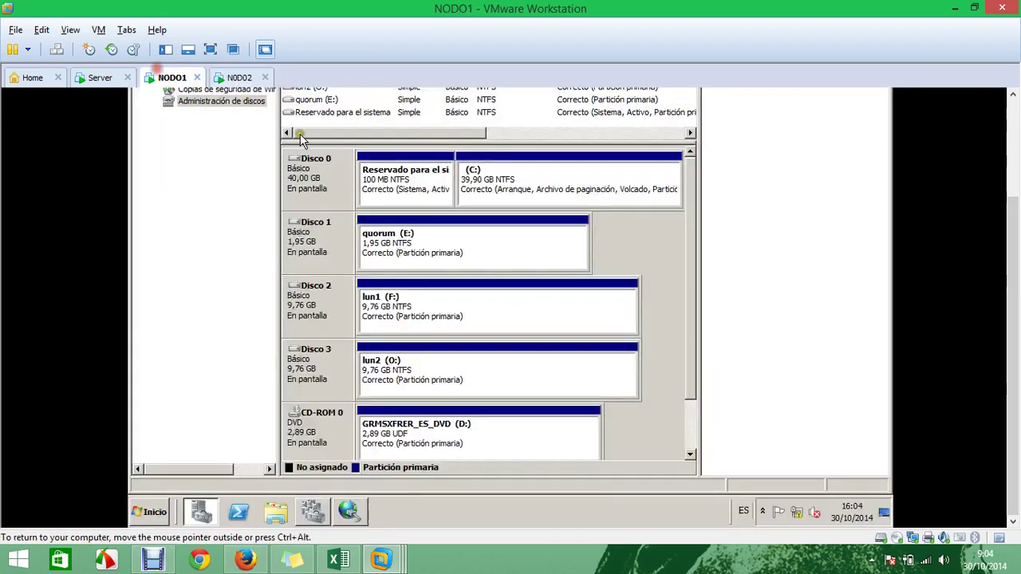
{"action": "left_click", "coordinate": [447, 298]}
{"action": "left_click", "coordinate": [449, 256]}
{"action": "left_click", "coordinate": [440, 303]}
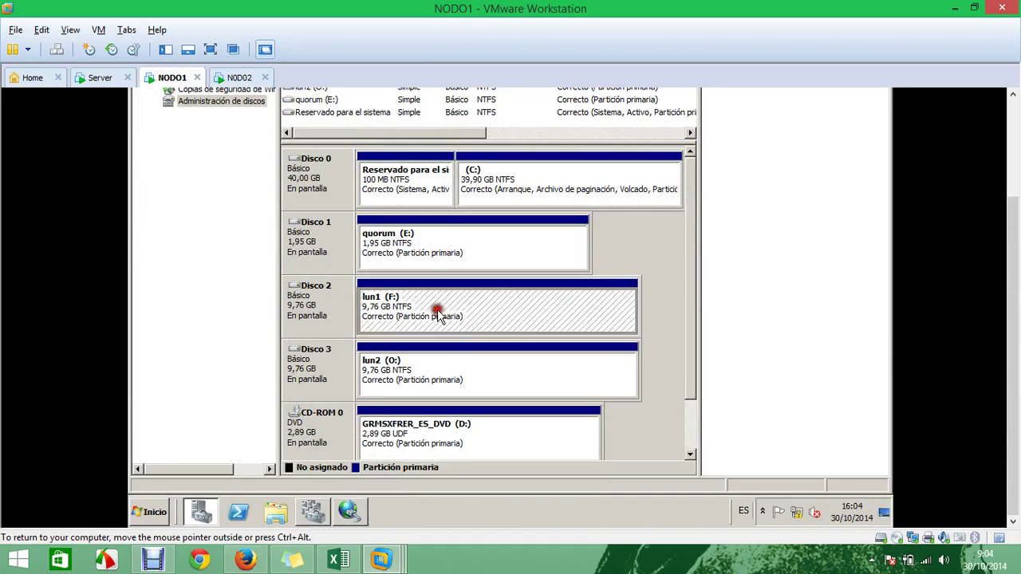
{"action": "left_click", "coordinate": [452, 363]}
- On NODO2, try bringing Disco 1 online, dismiss the error, and return to NODO1
{"action": "left_click", "coordinate": [241, 78]}
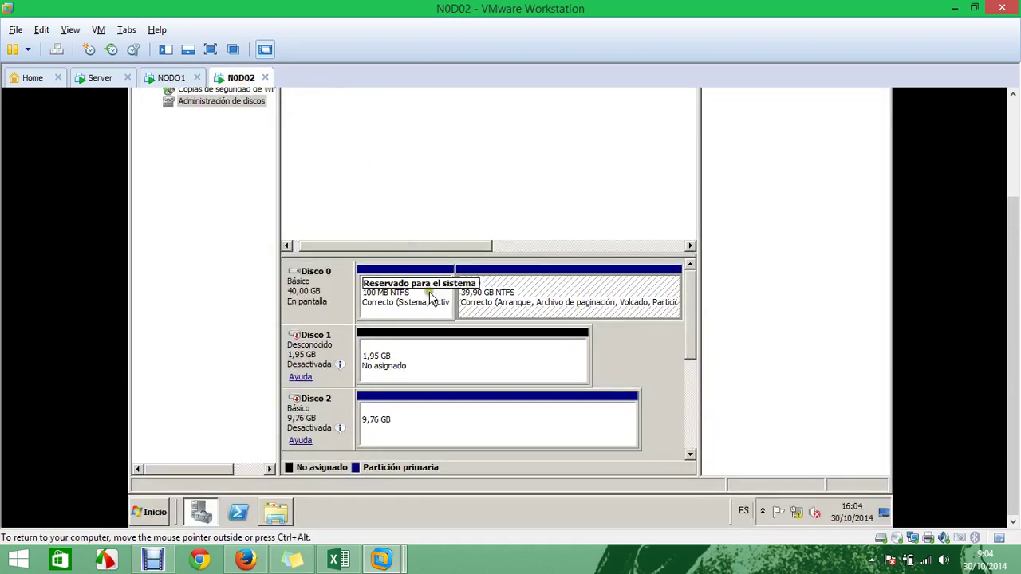
{"action": "right_click", "coordinate": [341, 346]}
{"action": "left_click", "coordinate": [363, 354]}
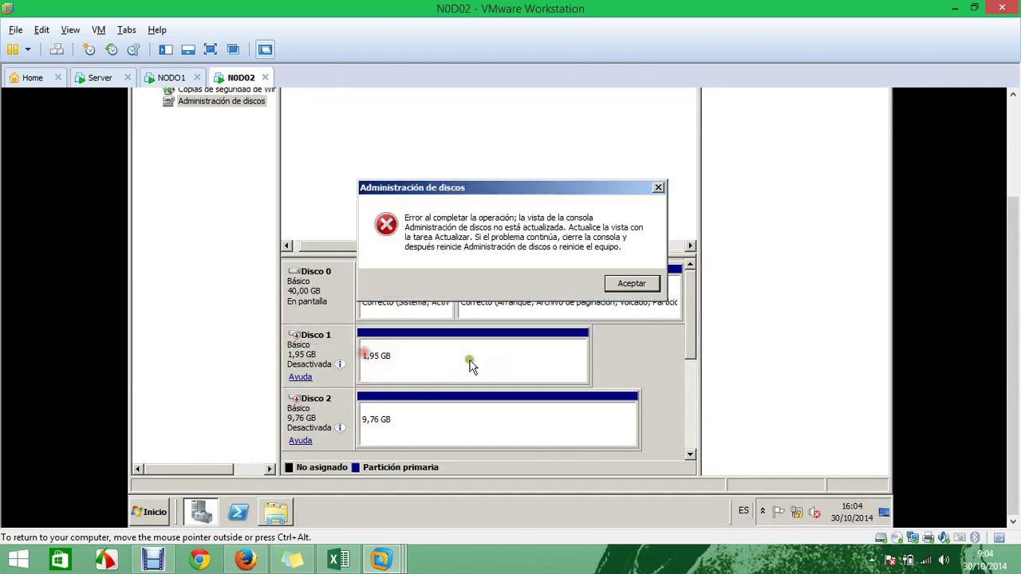
{"action": "left_click", "coordinate": [642, 284]}
{"action": "mouse_move", "coordinate": [692, 334]}
{"action": "left_mouse_down"}
{"action": "mouse_move", "coordinate": [695, 391]}
{"action": "mouse_move", "coordinate": [706, 342]}
{"action": "left_mouse_up"}
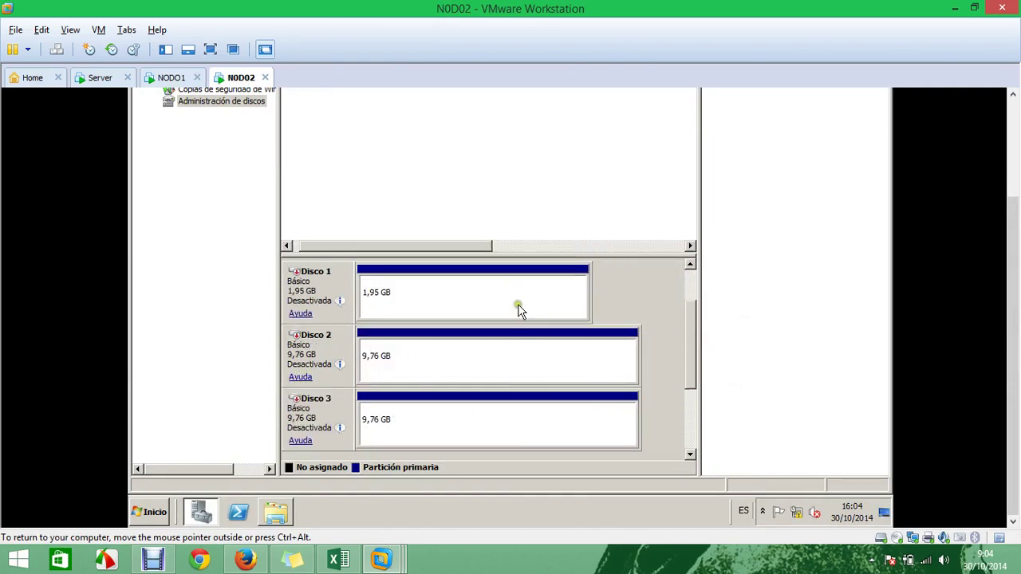
{"action": "left_click", "coordinate": [174, 78]}
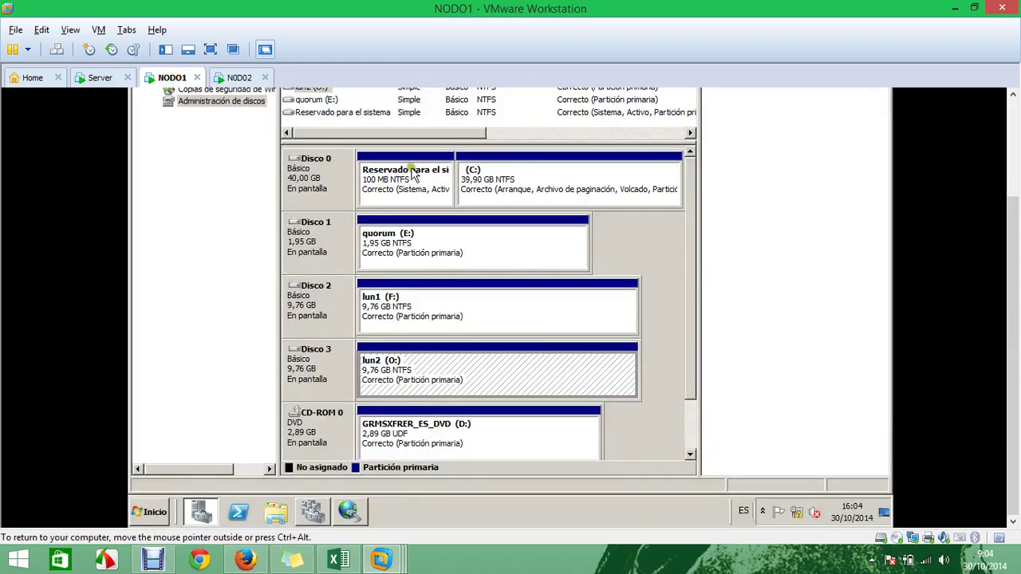
{"action": "left_click_drag", "start_coordinate": [1013, 319], "coordinate": [1013, 219]}
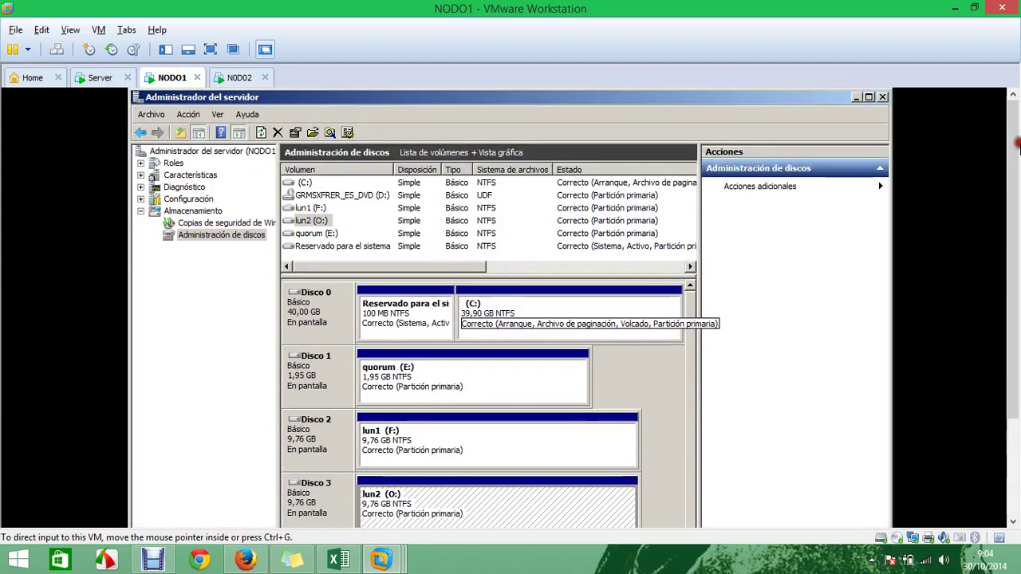
- Clear Server Manager and the iSCSI dialog off NODO1, then launch Failover Cluster Manager
{"action": "left_click", "coordinate": [855, 97]}
{"action": "left_click_drag", "start_coordinate": [1012, 403], "coordinate": [1012, 492]}
{"action": "left_click", "coordinate": [441, 478]}
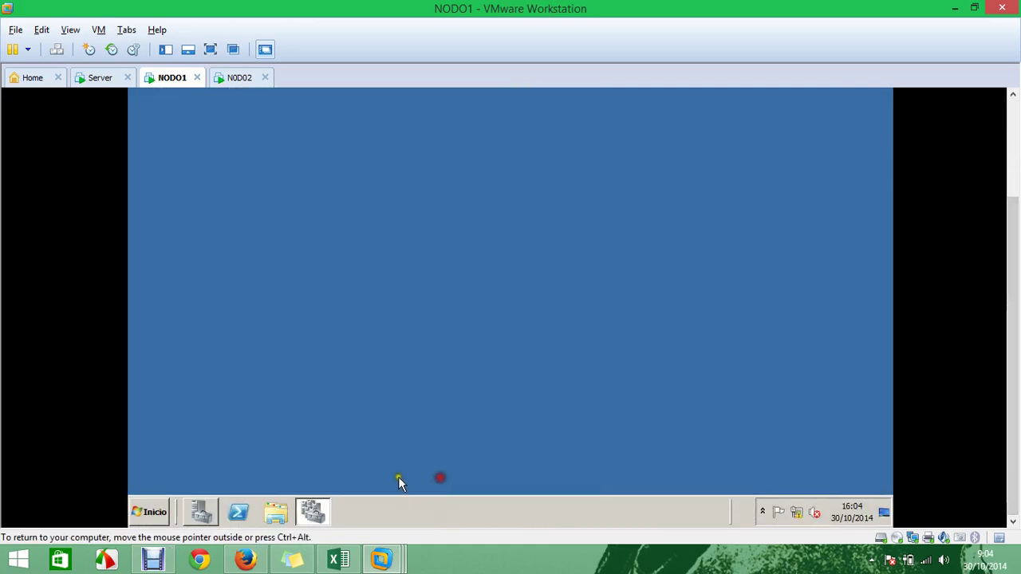
{"action": "left_click", "coordinate": [155, 512]}
{"action": "mouse_move", "coordinate": [430, 382]}
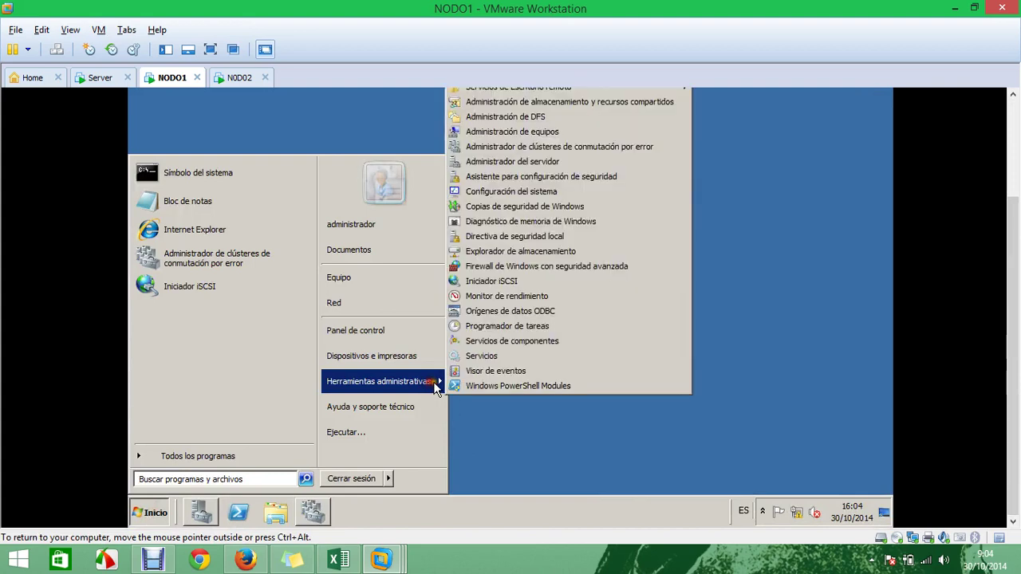
{"action": "left_click", "coordinate": [683, 147]}
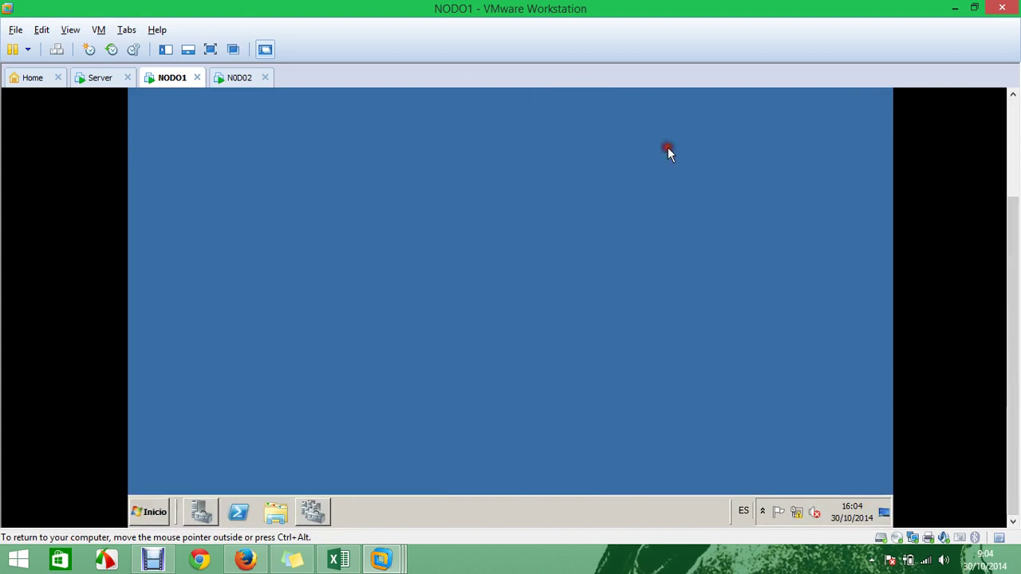
{"action": "left_click_drag", "start_coordinate": [1012, 460], "coordinate": [1017, 158]}
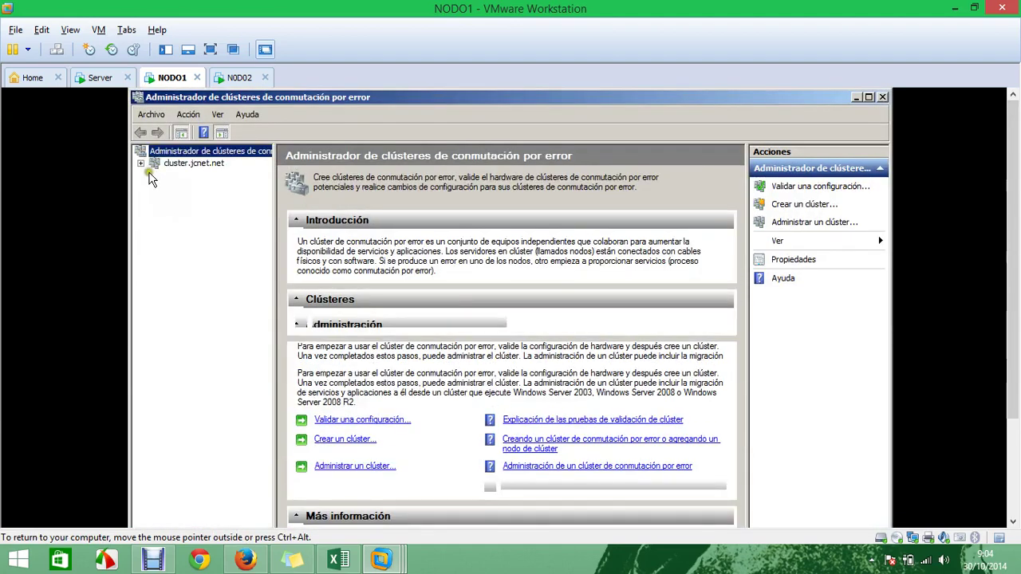
- Add only Disk 1 to cluster.jcnet.net storage, excluding Disks 2 and 3, and show its volume E
{"action": "left_click", "coordinate": [138, 163]}
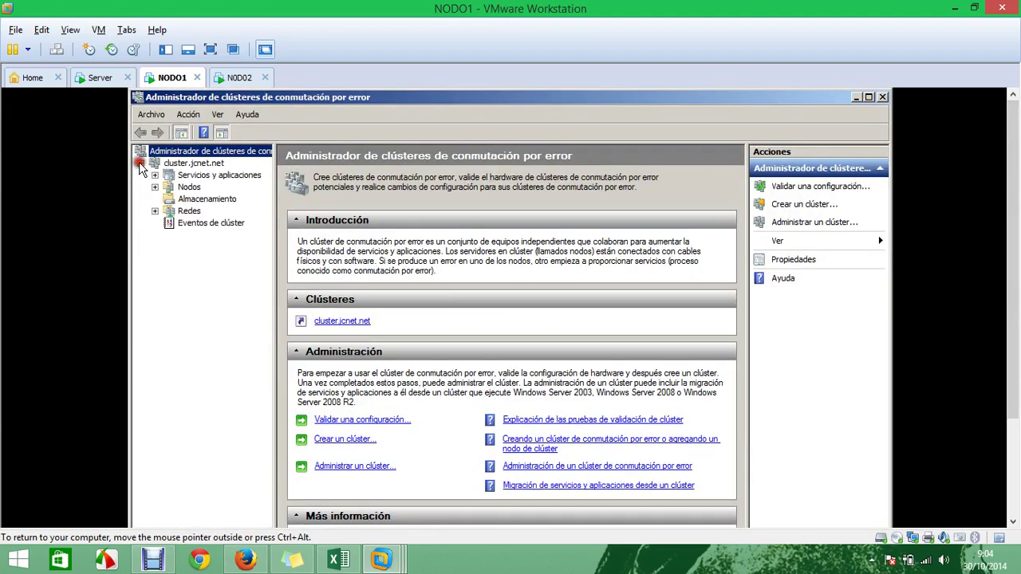
{"action": "left_click", "coordinate": [191, 199]}
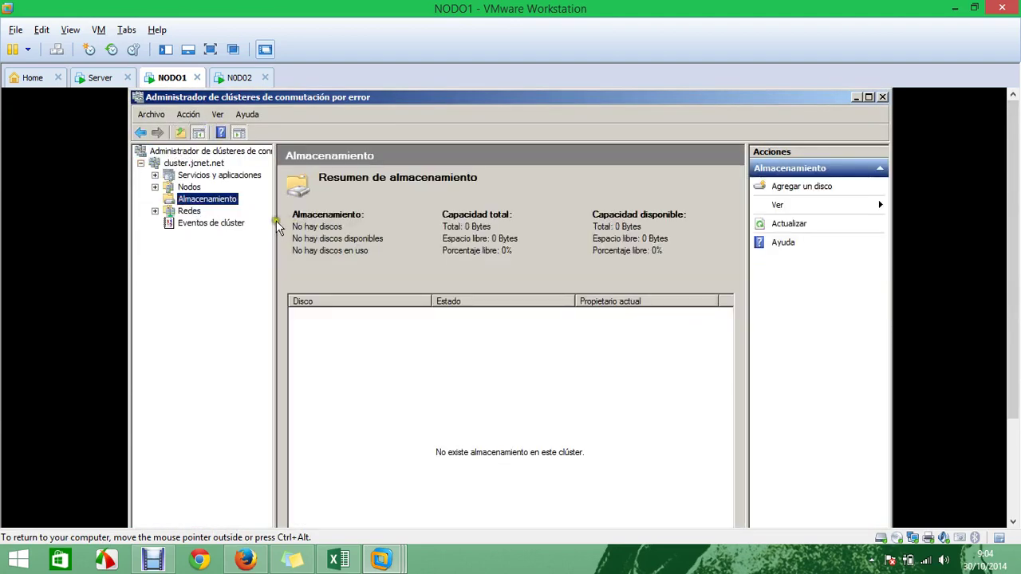
{"action": "right_click", "coordinate": [232, 205]}
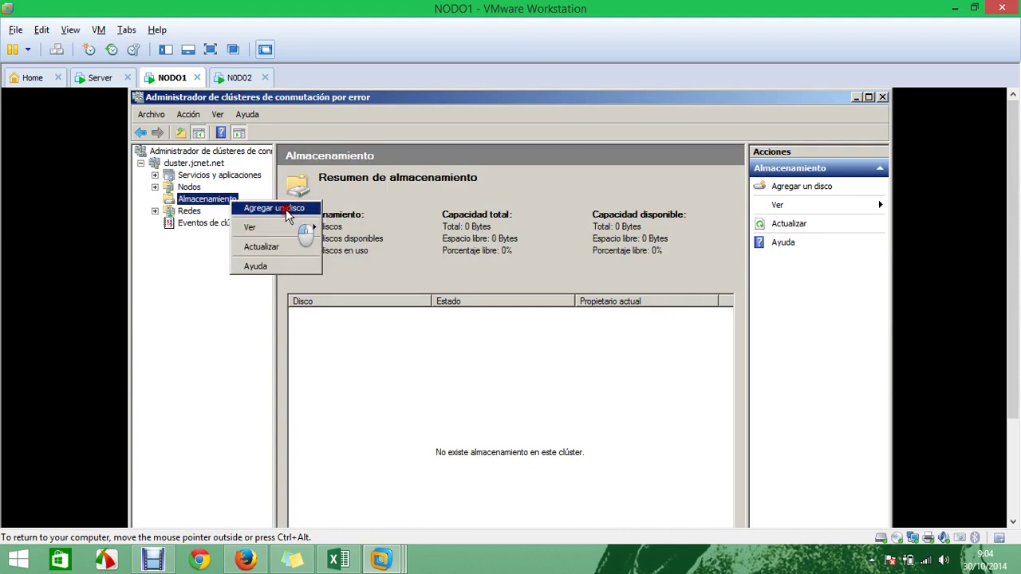
{"action": "left_click", "coordinate": [273, 208]}
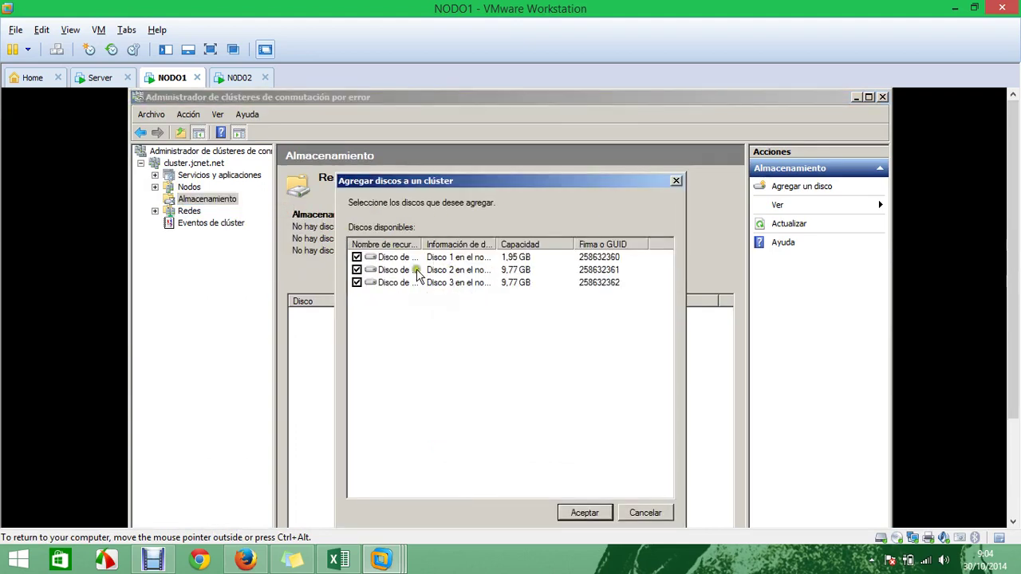
{"action": "left_click", "coordinate": [356, 269]}
{"action": "left_click", "coordinate": [357, 282]}
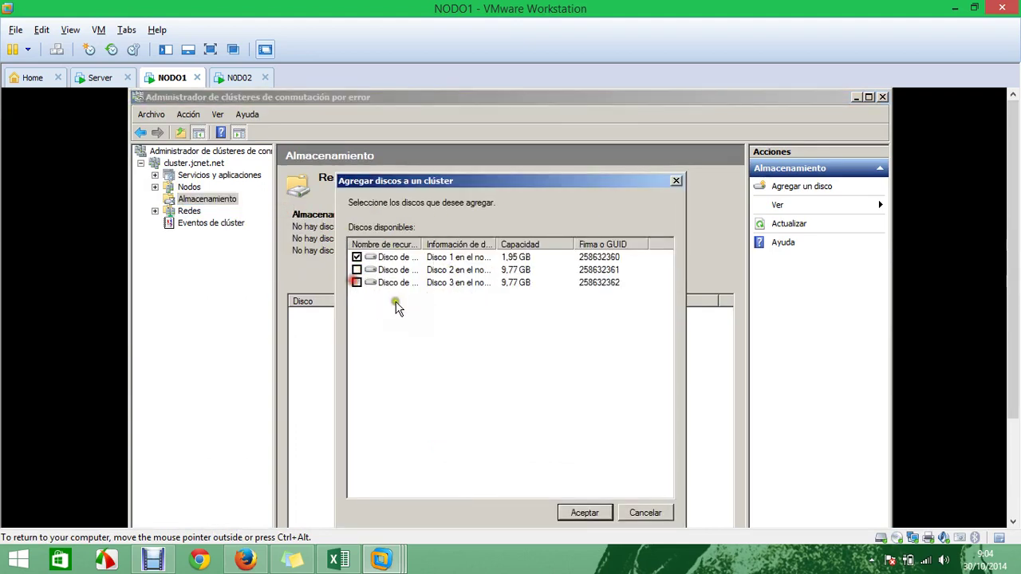
{"action": "left_click", "coordinate": [585, 513]}
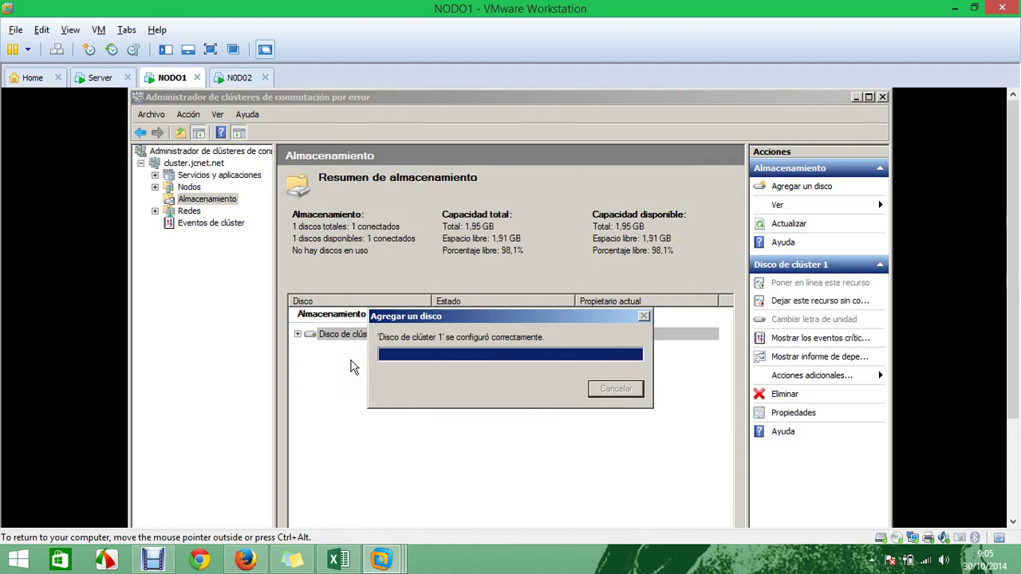
{"action": "left_click", "coordinate": [297, 334]}
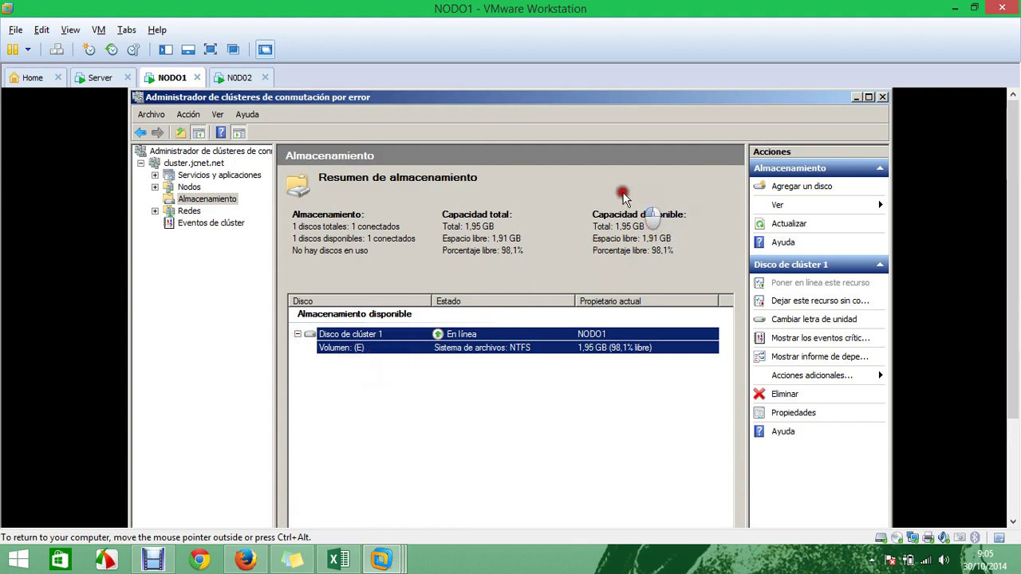
{"action": "right_click", "coordinate": [192, 202]}
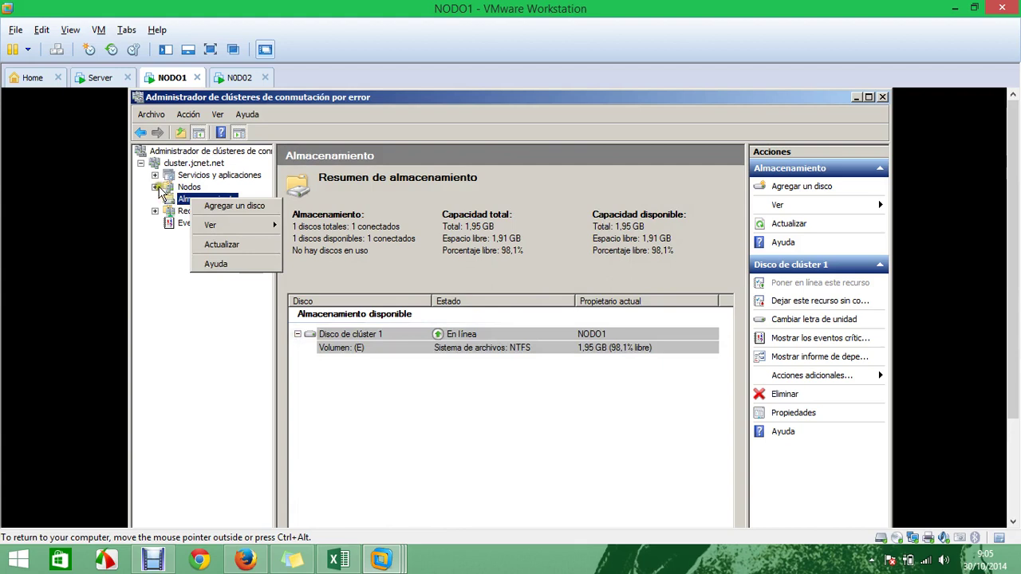
{"action": "left_click", "coordinate": [155, 187]}
{"action": "right_click", "coordinate": [188, 188]}
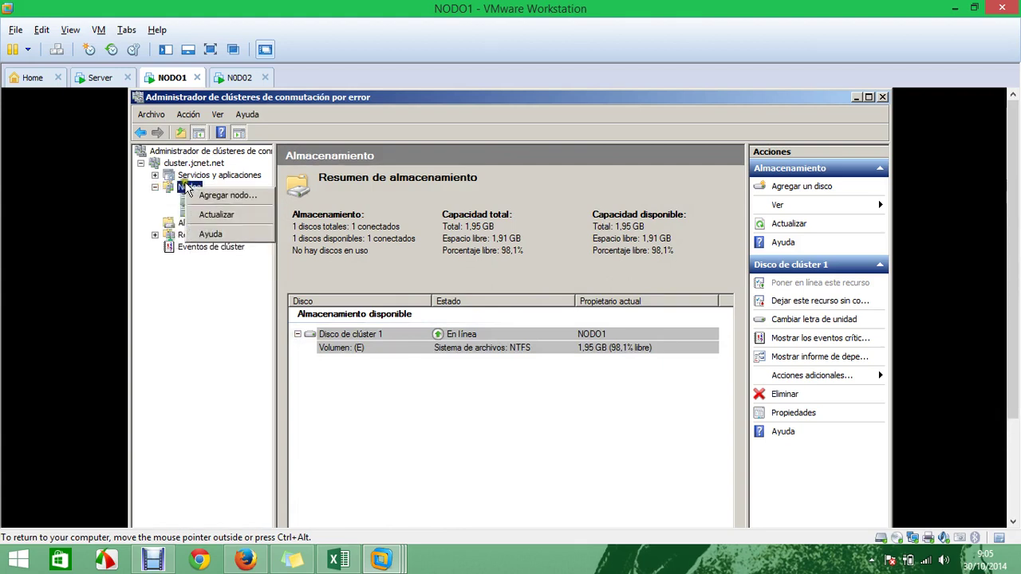
{"action": "left_click", "coordinate": [155, 174]}
{"action": "left_click", "coordinate": [185, 176]}
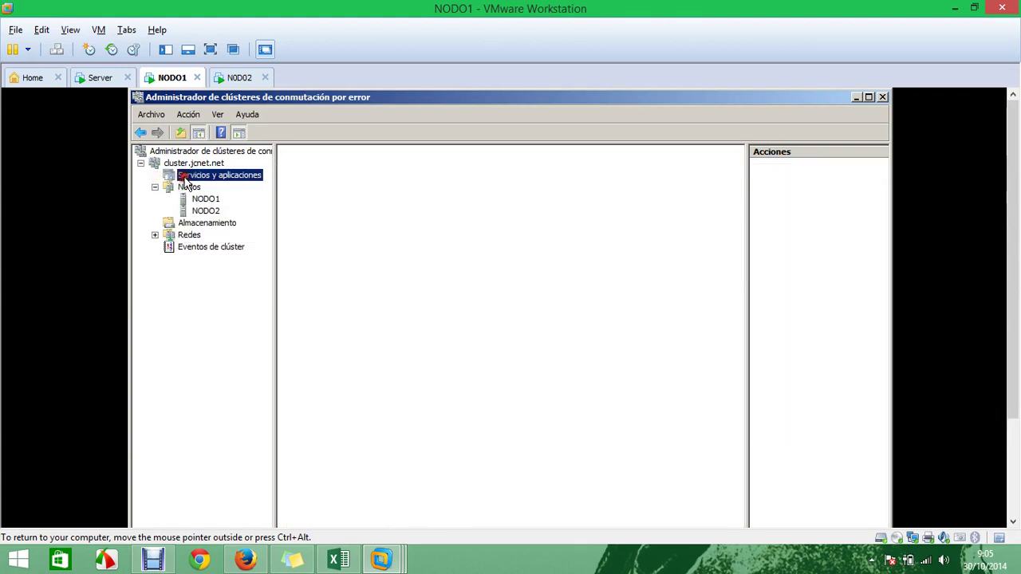
{"action": "right_click", "coordinate": [184, 178]}
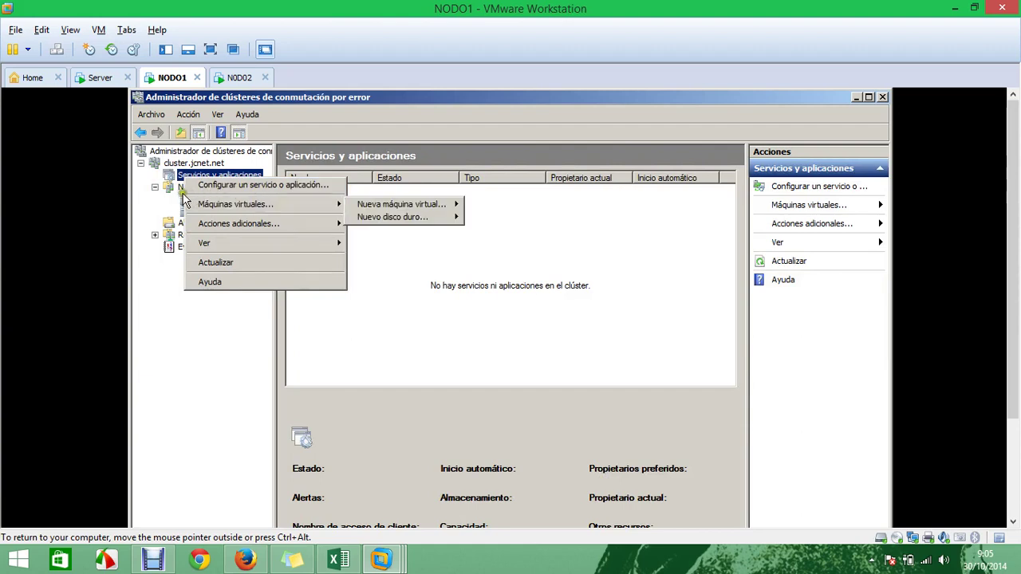
{"action": "left_click", "coordinate": [163, 185]}
{"action": "left_click", "coordinate": [155, 187]}
{"action": "left_click", "coordinate": [154, 212]}
{"action": "left_click", "coordinate": [209, 223]}
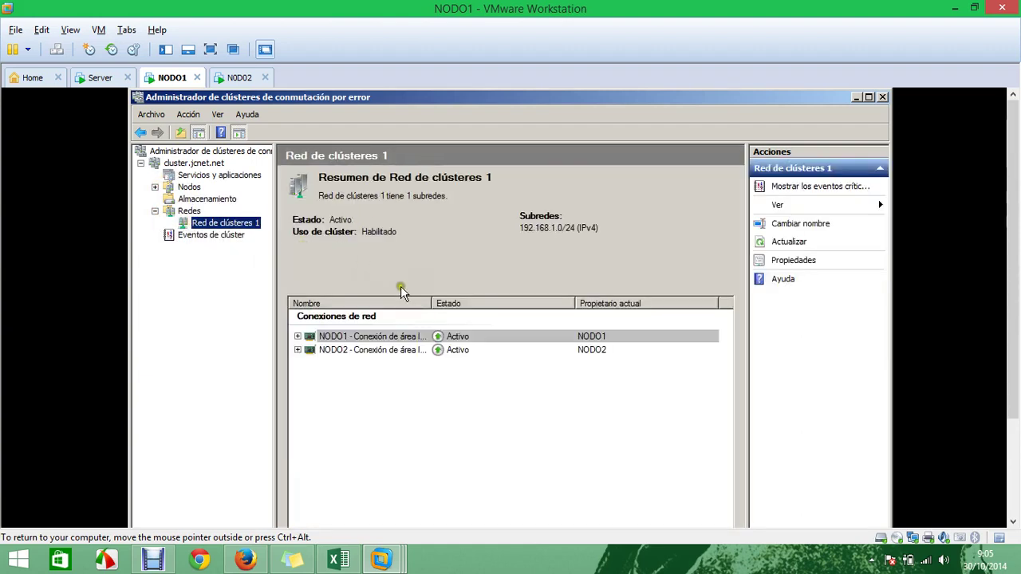
{"action": "left_click", "coordinate": [304, 336]}
{"action": "left_click", "coordinate": [296, 336]}
{"action": "left_click", "coordinate": [297, 377]}
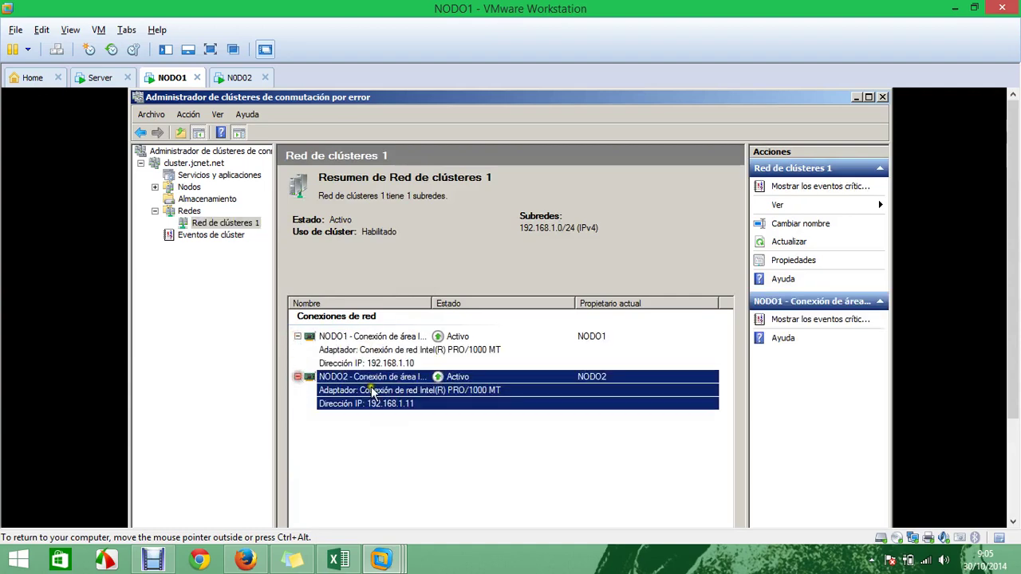
{"action": "left_click", "coordinate": [154, 187]}
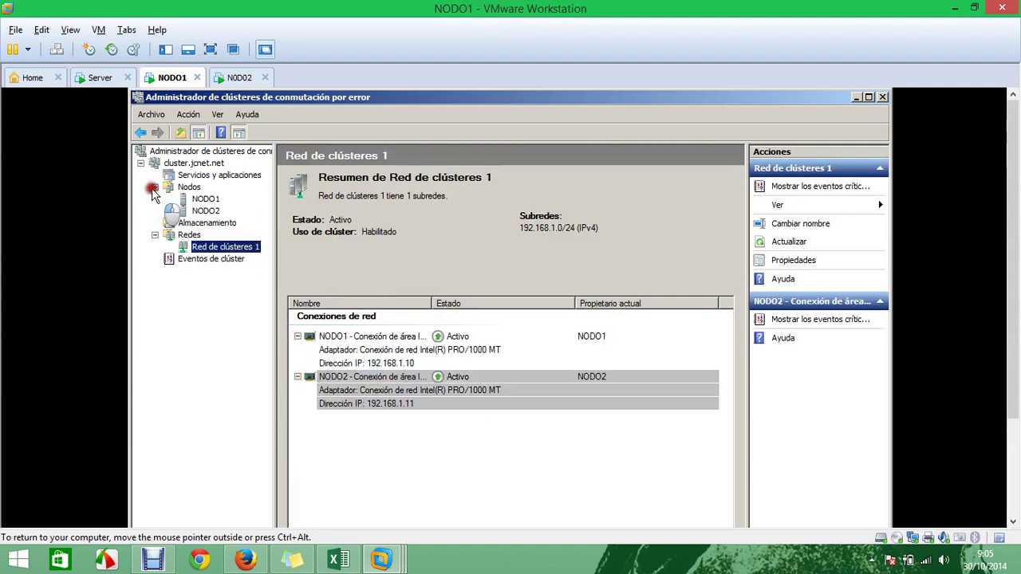
{"action": "left_click", "coordinate": [193, 224]}
{"action": "right_click", "coordinate": [192, 224]}
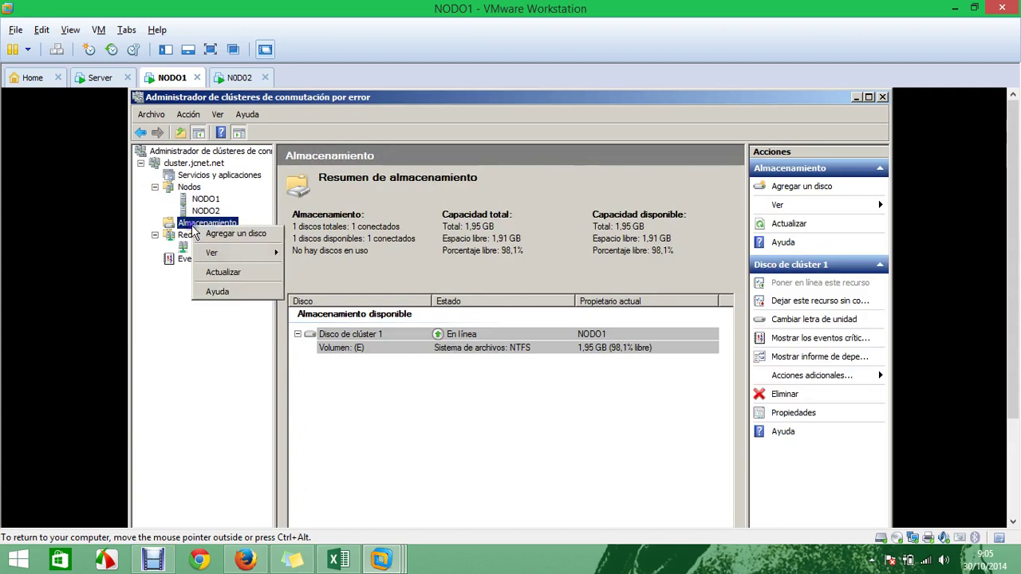
- Run Configurar opciones de quórum: Mayoría de disco y nodo, with Disco de clúster 1 as witness
{"action": "key", "text": "Escape"}
{"action": "right_click", "coordinate": [159, 165]}
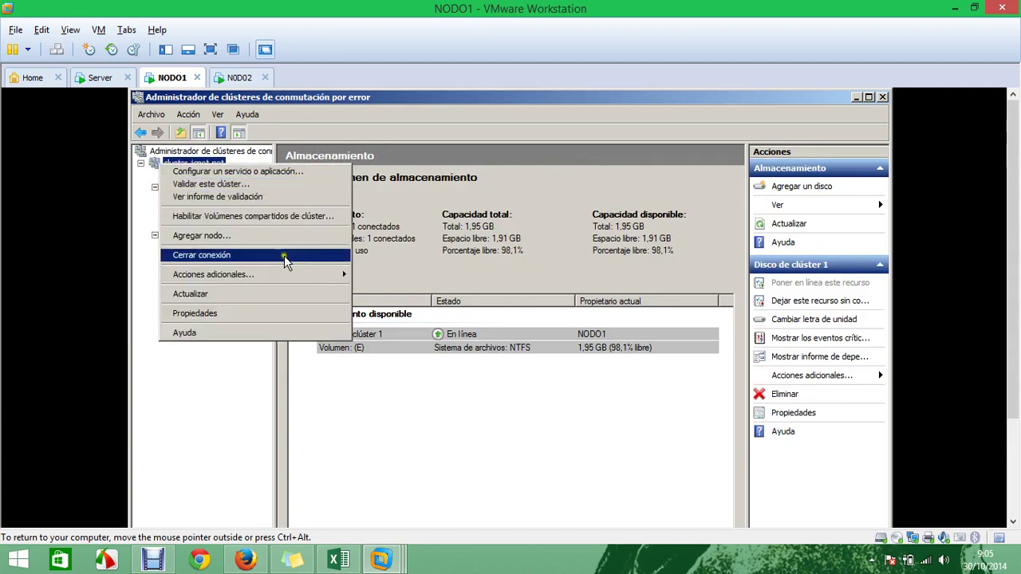
{"action": "mouse_move", "coordinate": [298, 273]}
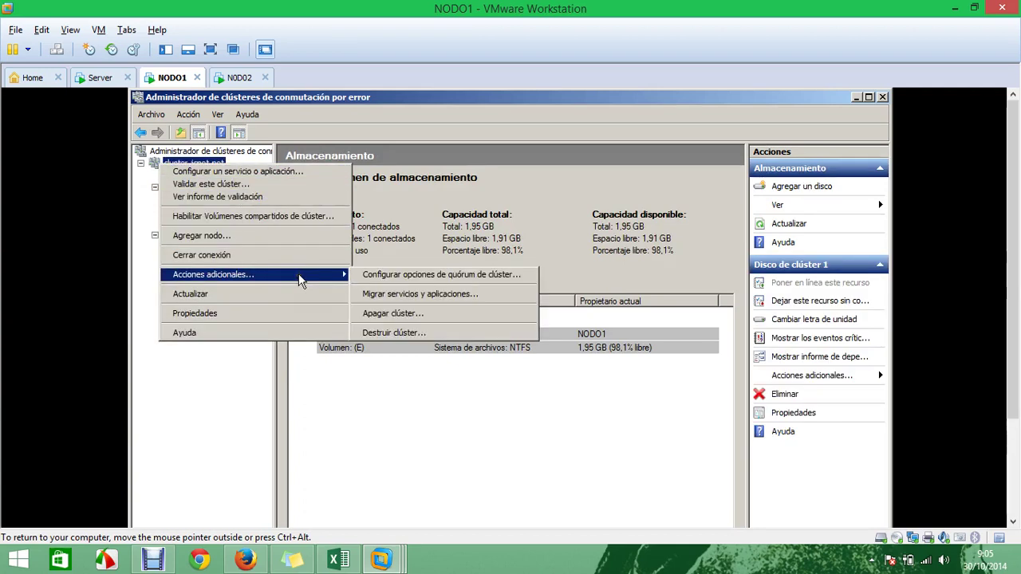
{"action": "left_click", "coordinate": [378, 273]}
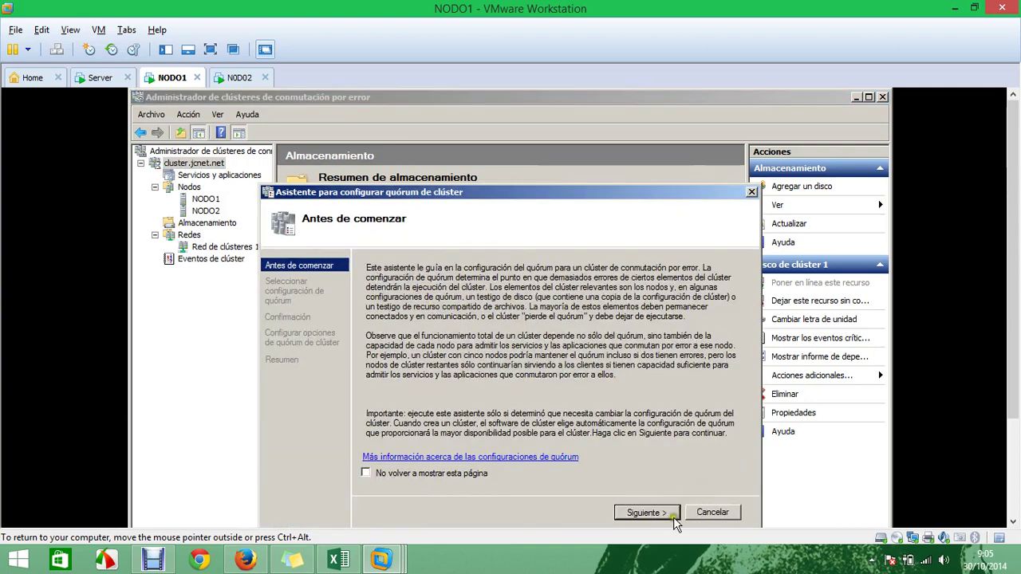
{"action": "left_click", "coordinate": [673, 514]}
{"action": "left_click", "coordinate": [446, 327]}
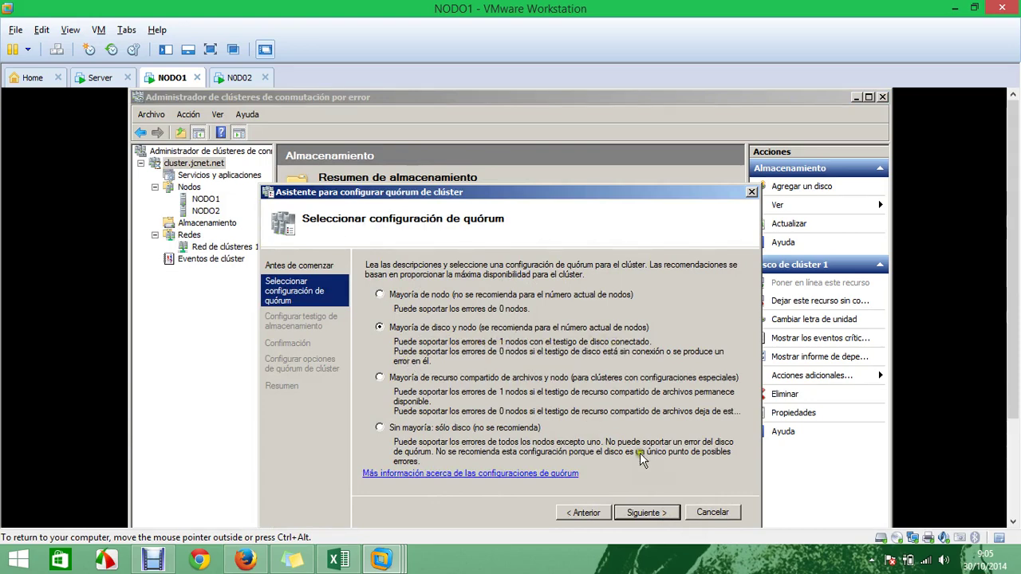
{"action": "left_click", "coordinate": [650, 512]}
{"action": "left_click", "coordinate": [375, 318]}
{"action": "left_click", "coordinate": [652, 511]}
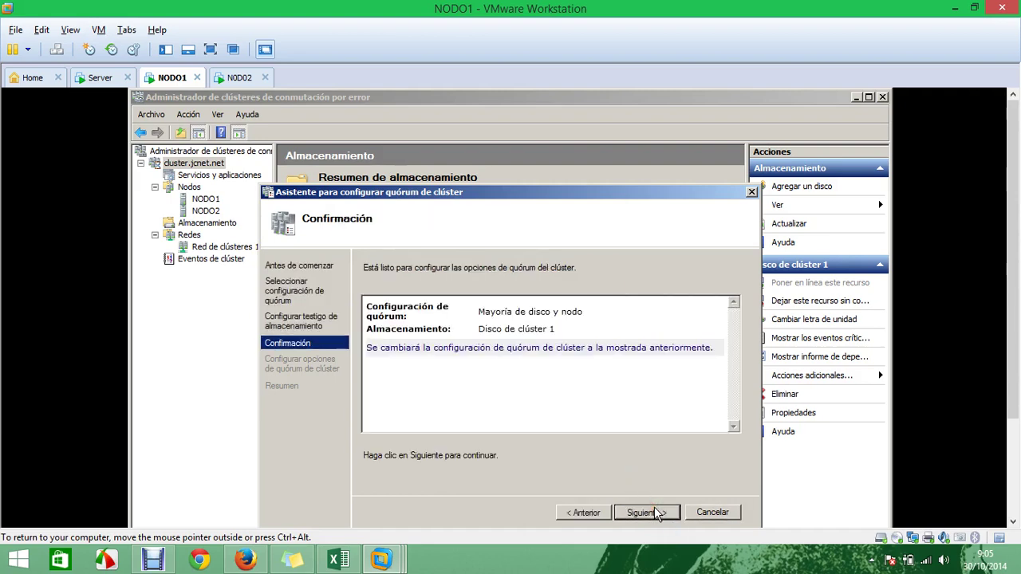
{"action": "left_click", "coordinate": [653, 510]}
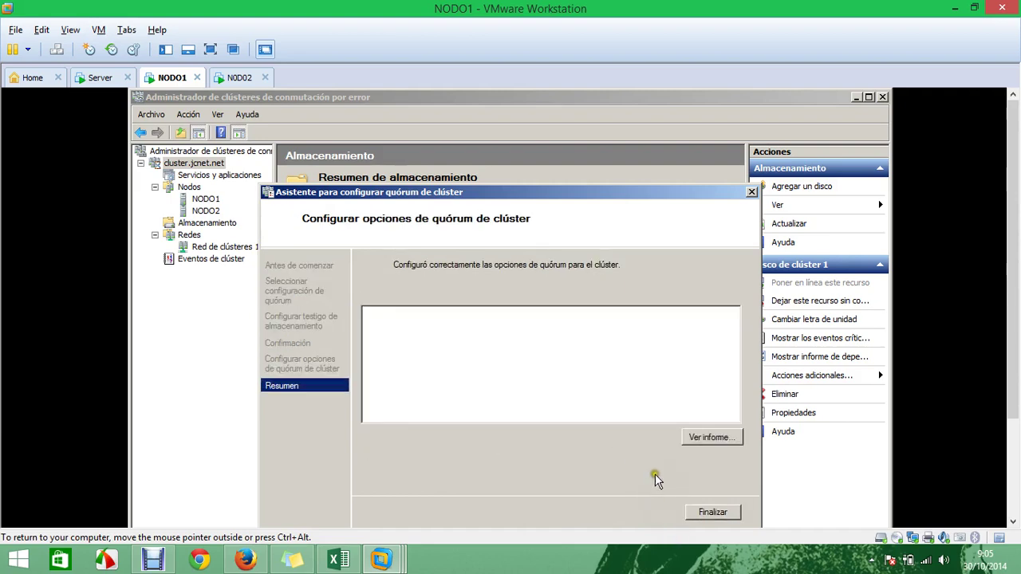
{"action": "left_click", "coordinate": [710, 513]}
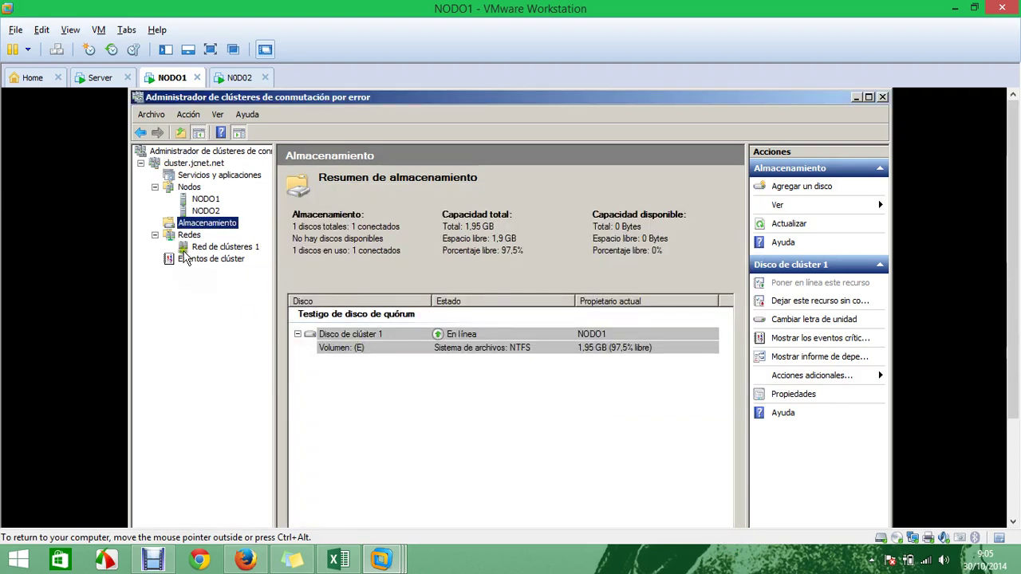
- Add both remaining 9,77 GB disks to cluster storage and show Disco de clúster 2 and 3 volumes
{"action": "right_click", "coordinate": [199, 224]}
{"action": "left_click", "coordinate": [231, 229]}
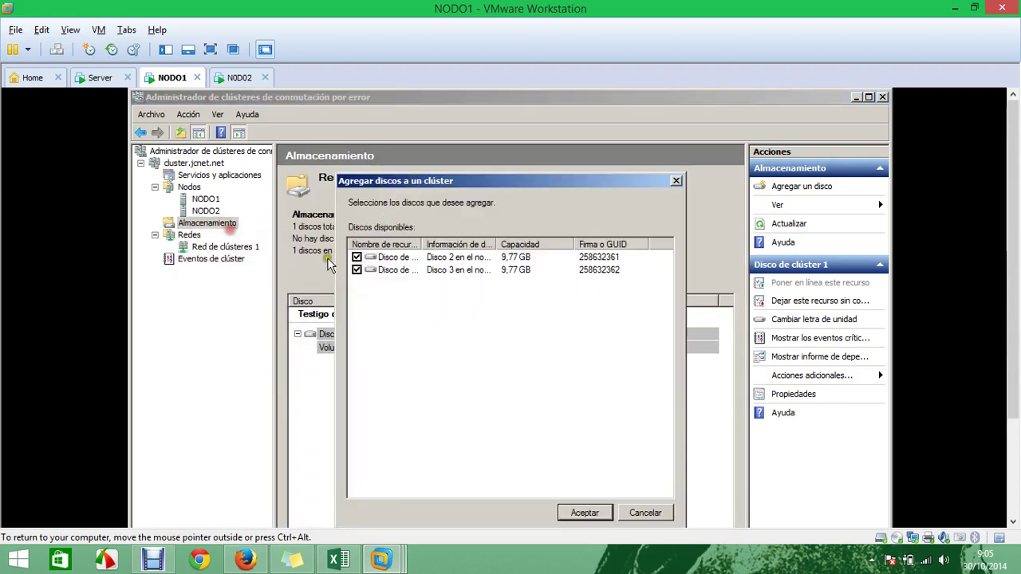
{"action": "left_click", "coordinate": [586, 512]}
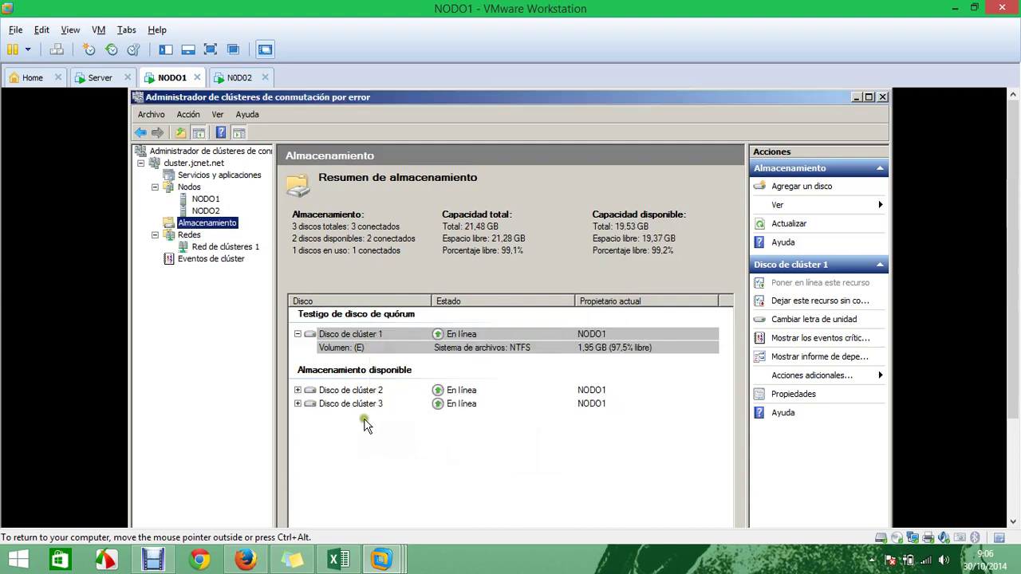
{"action": "left_click", "coordinate": [298, 404]}
{"action": "left_click", "coordinate": [297, 390]}
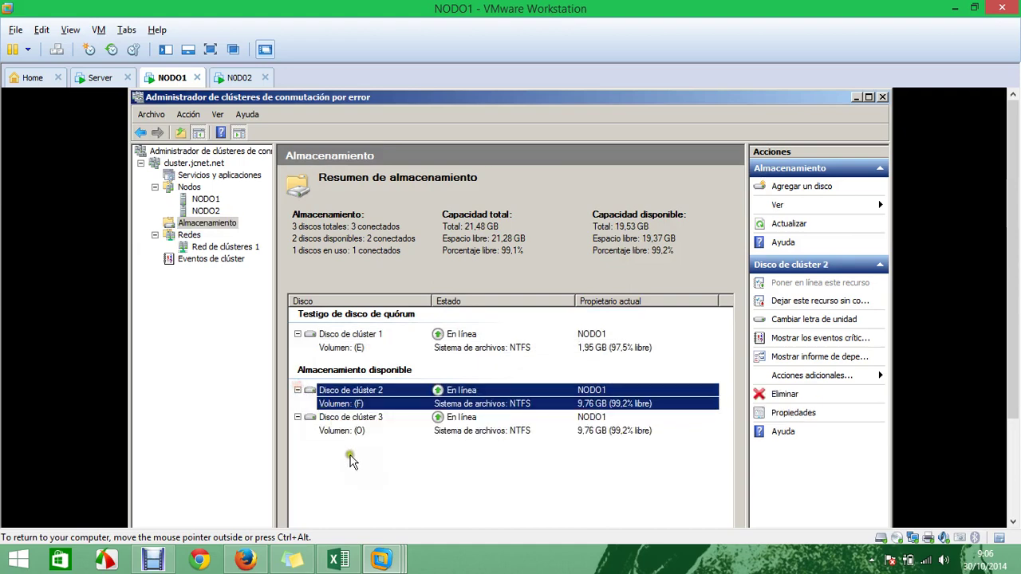
- Start configuring a highly available service and choose the Servidor de espacio de nombres DFS role
{"action": "right_click", "coordinate": [200, 178]}
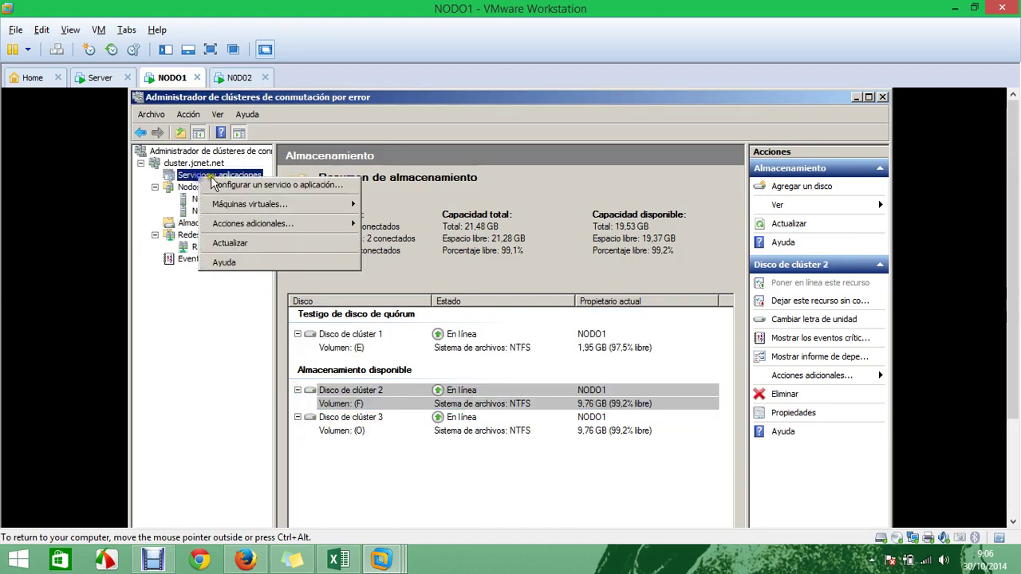
{"action": "left_click", "coordinate": [251, 184]}
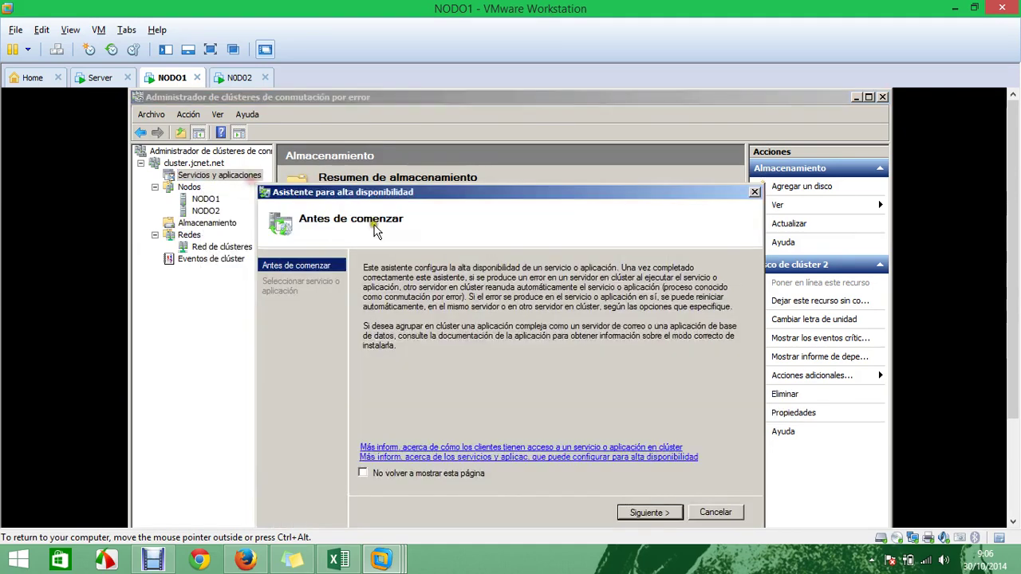
{"action": "left_click", "coordinate": [648, 512]}
{"action": "left_click", "coordinate": [584, 410]}
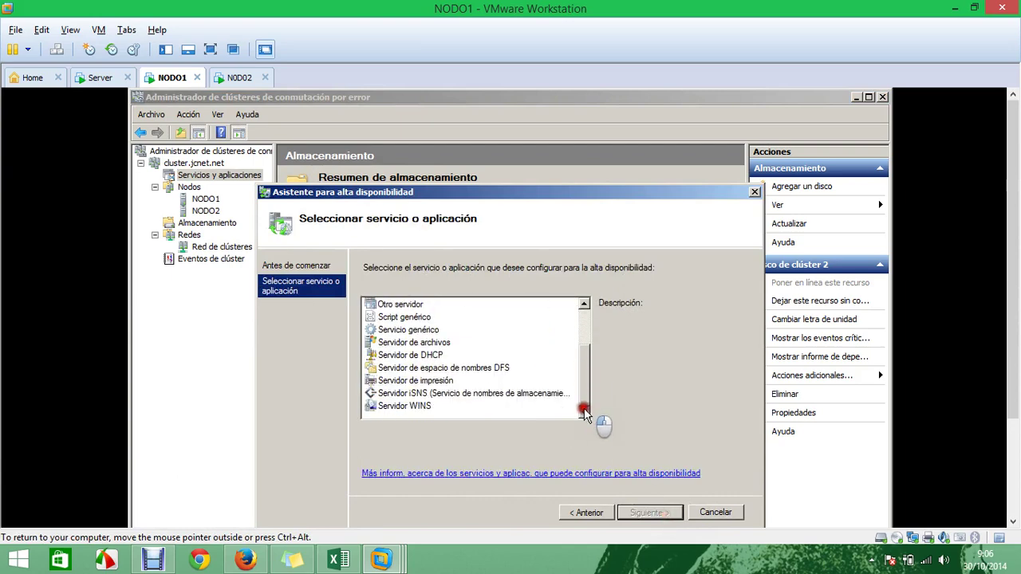
{"action": "left_click", "coordinate": [494, 369]}
{"action": "left_click", "coordinate": [646, 512]}
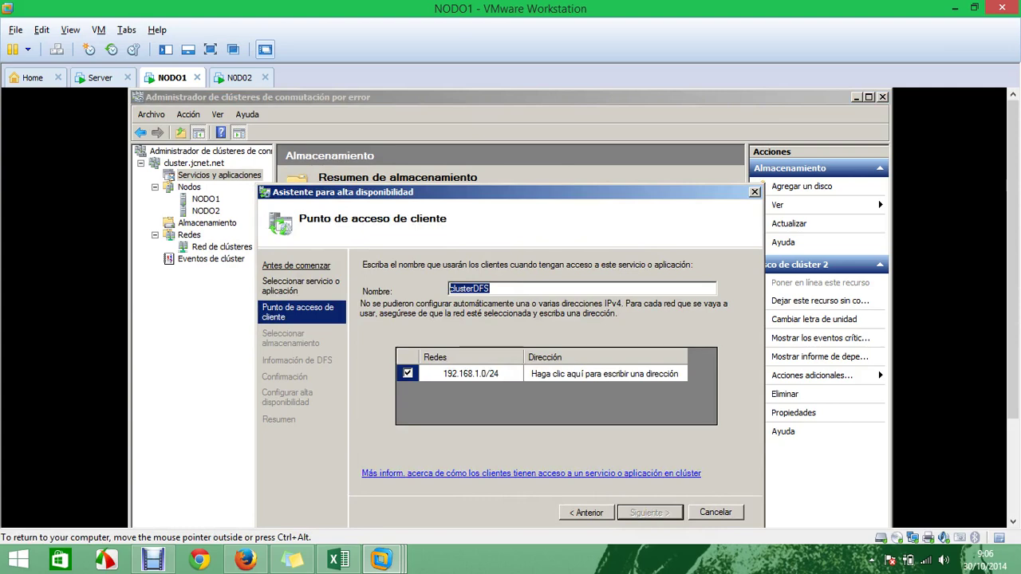
- Name it DFS1 at 192.168.1.101, assign Disco de clúster 2, accept namespace compartido, and finish
{"action": "type", "text": "DFS1"}
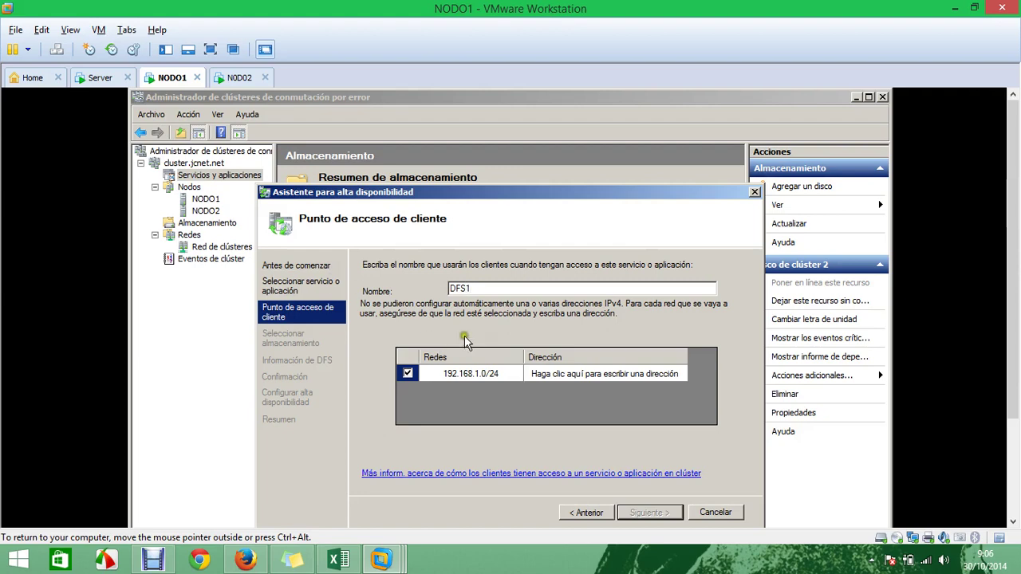
{"action": "left_click", "coordinate": [682, 376]}
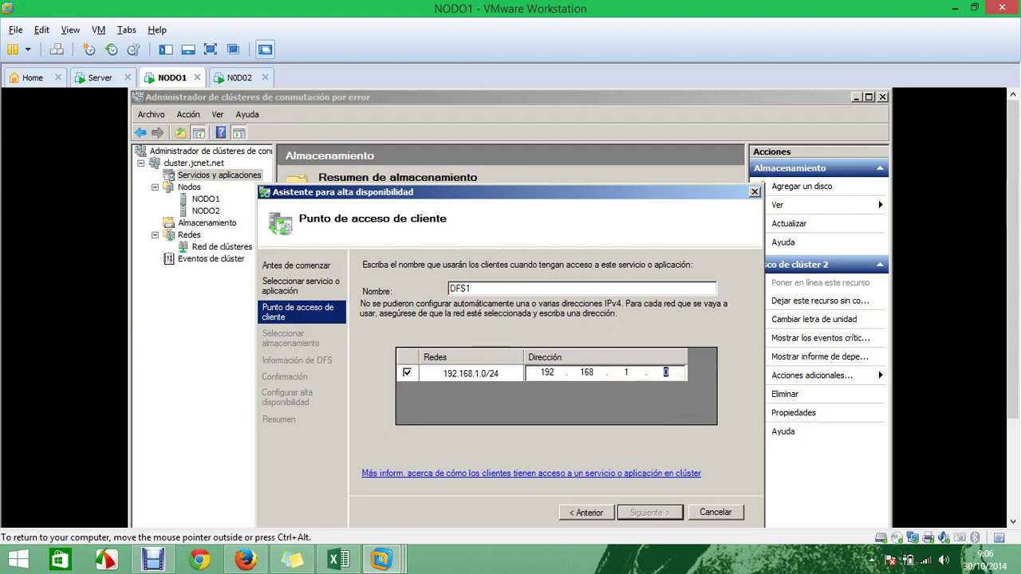
{"action": "left_click", "coordinate": [669, 515]}
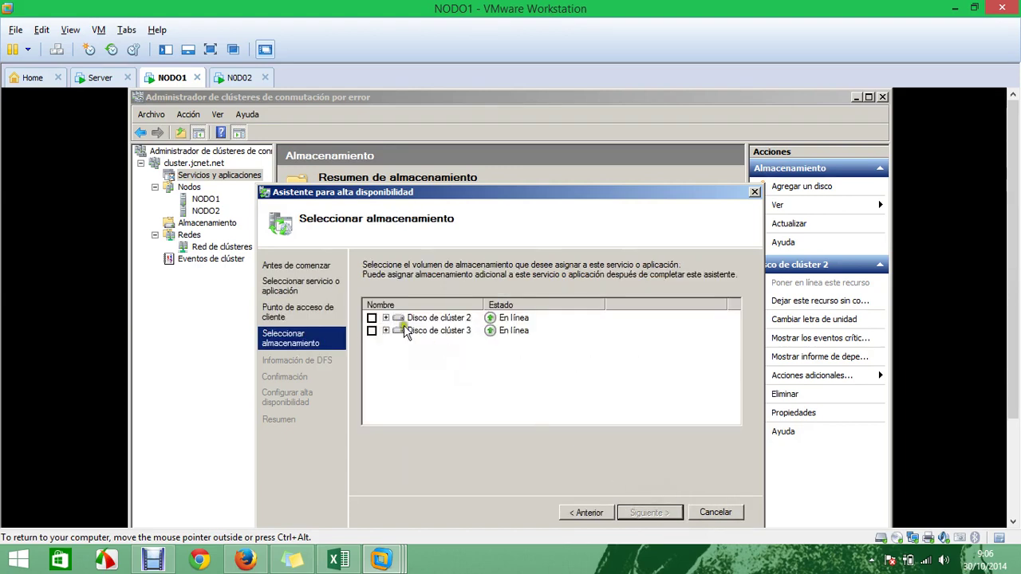
{"action": "left_click", "coordinate": [372, 318]}
{"action": "left_click", "coordinate": [648, 511]}
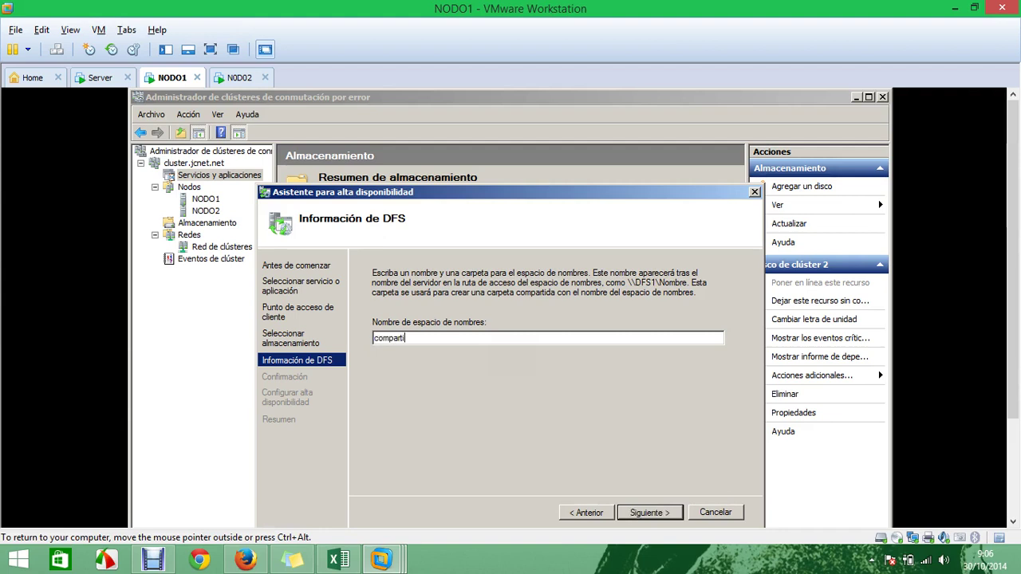
{"action": "left_click", "coordinate": [672, 510]}
{"action": "left_click", "coordinate": [670, 514]}
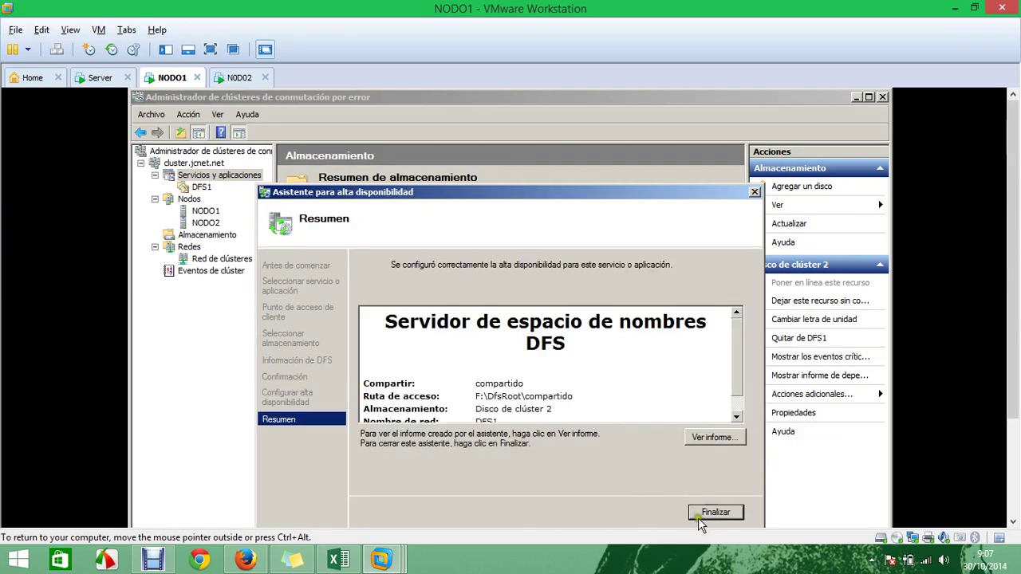
{"action": "left_click", "coordinate": [709, 513]}
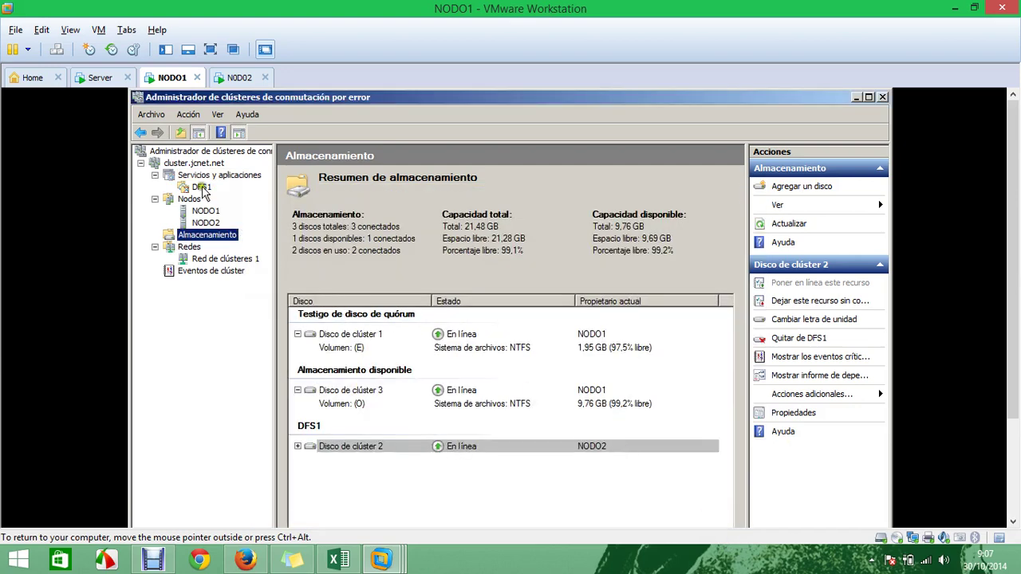
{"action": "left_click", "coordinate": [201, 187]}
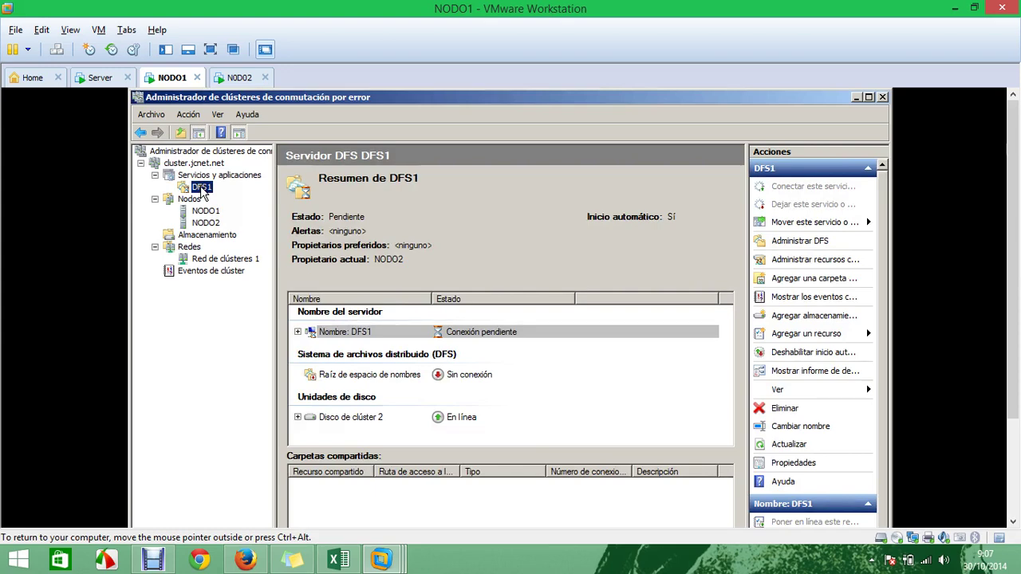
- Once DFS1's namespace root is online, open Administrar DFS for DFS1 and expand Espacios de nombres
{"action": "right_click", "coordinate": [201, 190]}
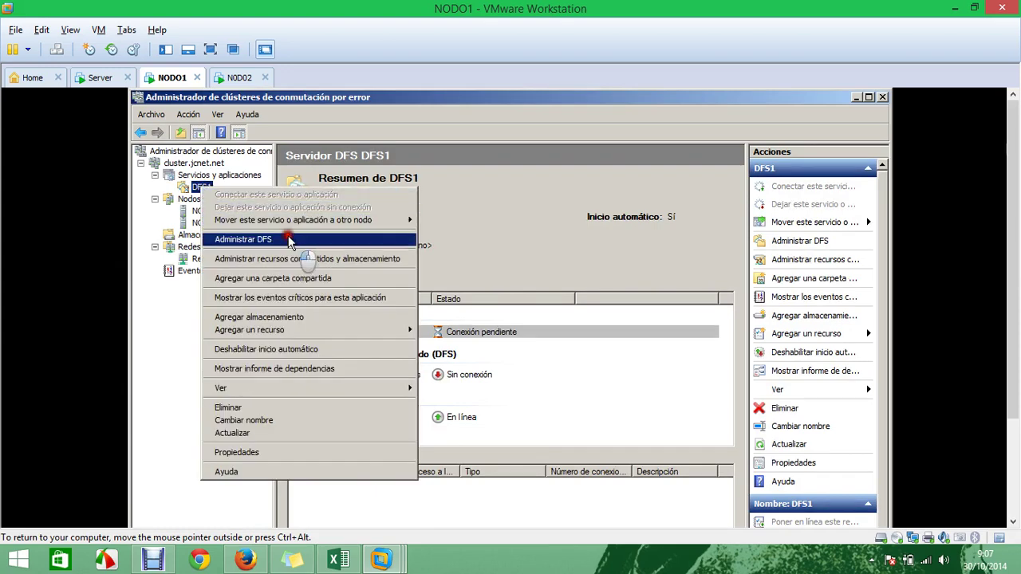
{"action": "left_click", "coordinate": [291, 239]}
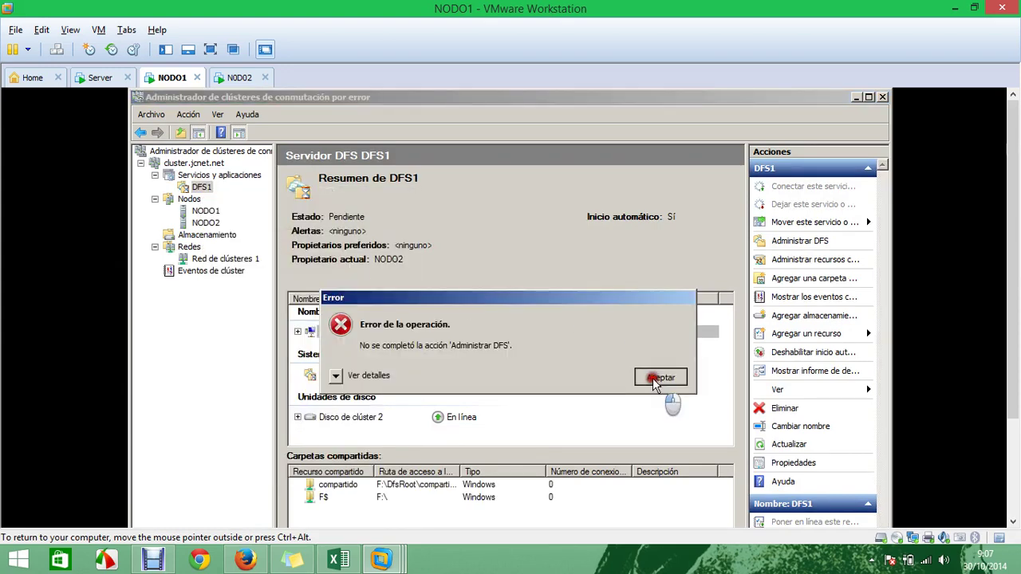
{"action": "left_click", "coordinate": [652, 377]}
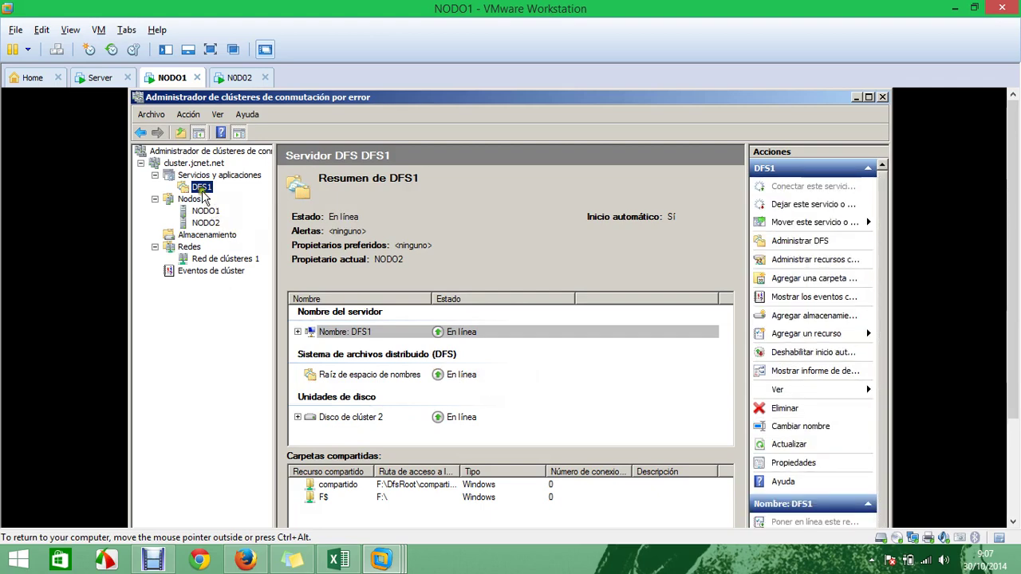
{"action": "right_click", "coordinate": [203, 193]}
{"action": "left_click", "coordinate": [461, 377]}
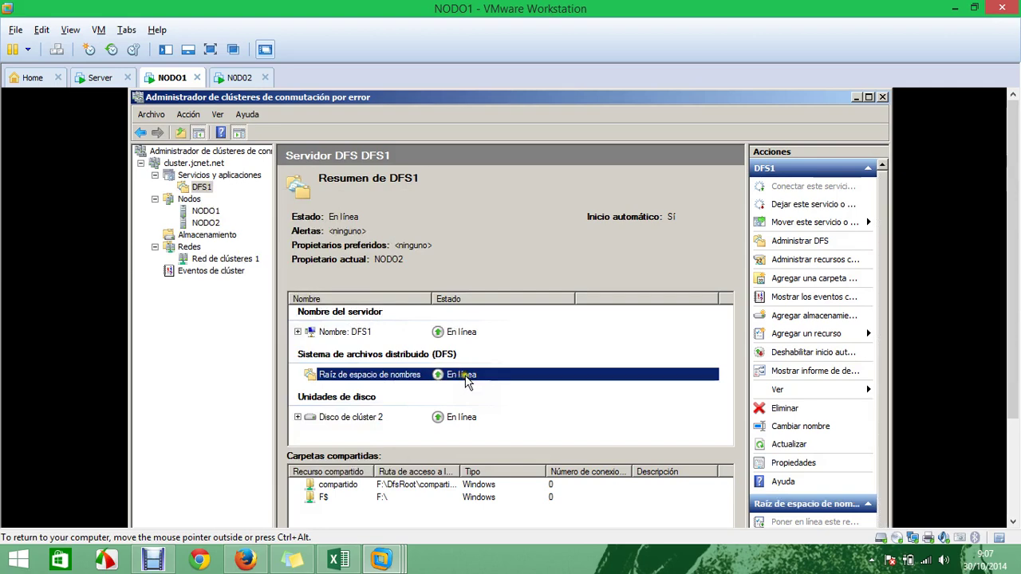
{"action": "left_click", "coordinate": [199, 188]}
{"action": "right_click", "coordinate": [200, 188]}
{"action": "left_click", "coordinate": [222, 235]}
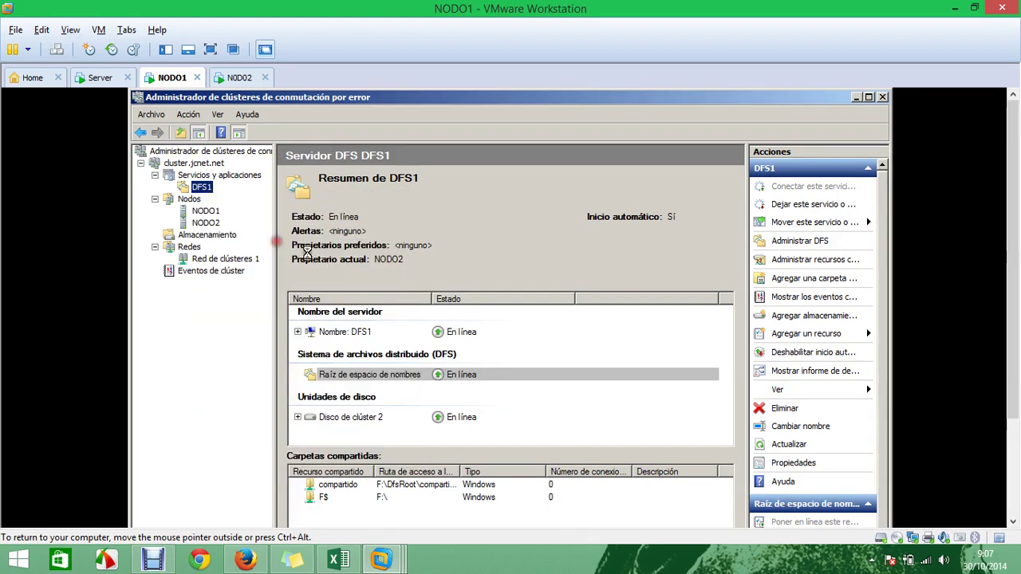
{"action": "left_click", "coordinate": [150, 170]}
- Select \\DFS1\compartido and open Delegar permisos de administración with a full domain search
{"action": "left_click", "coordinate": [217, 182]}
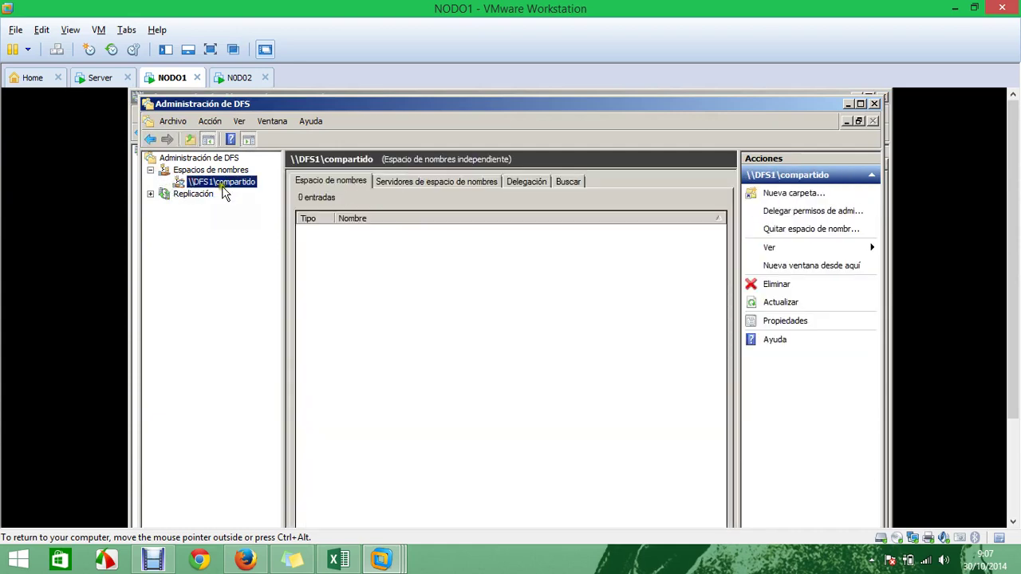
{"action": "right_click", "coordinate": [227, 183]}
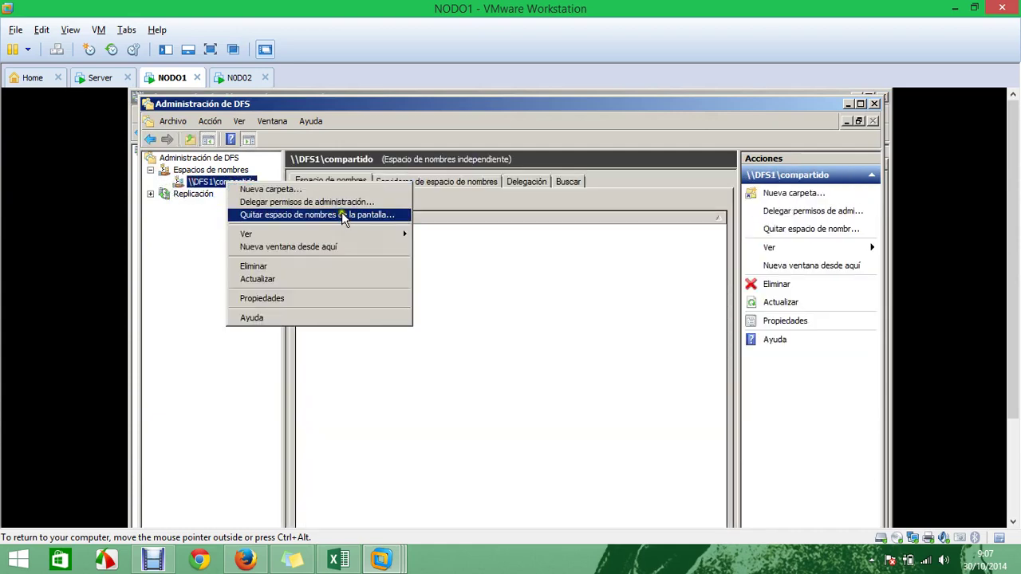
{"action": "left_click", "coordinate": [343, 204]}
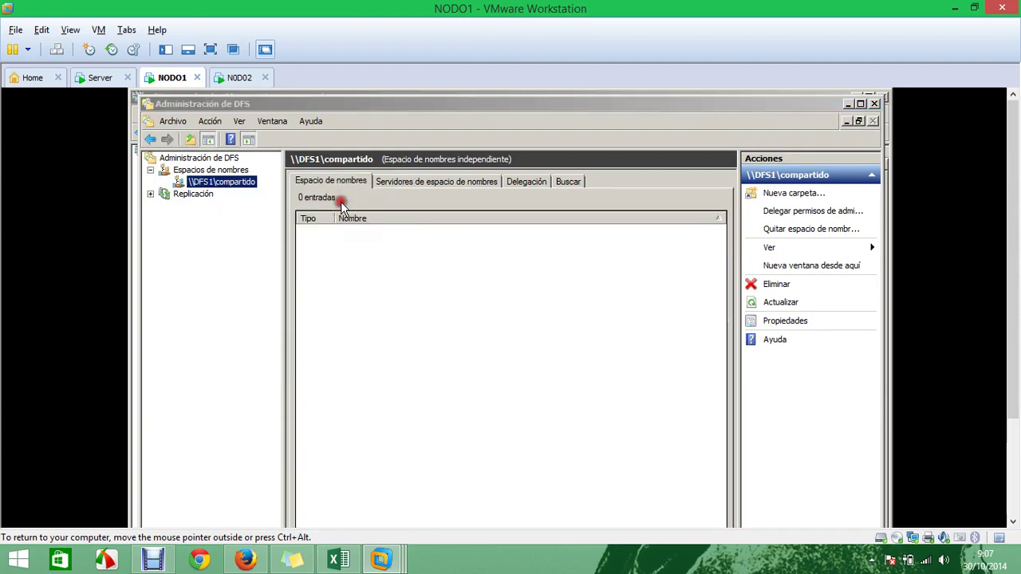
{"action": "left_click", "coordinate": [207, 287]}
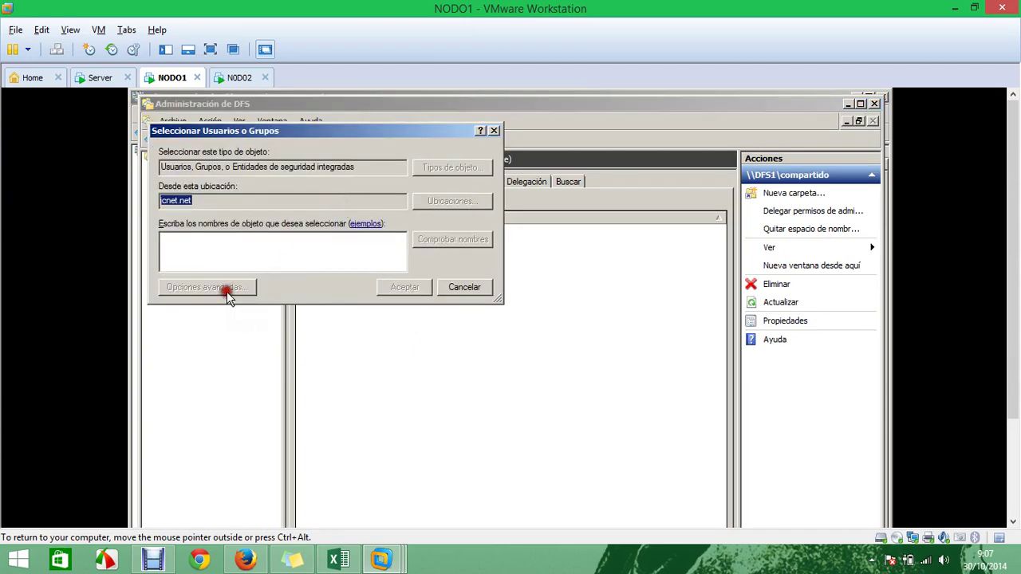
{"action": "left_click", "coordinate": [498, 284]}
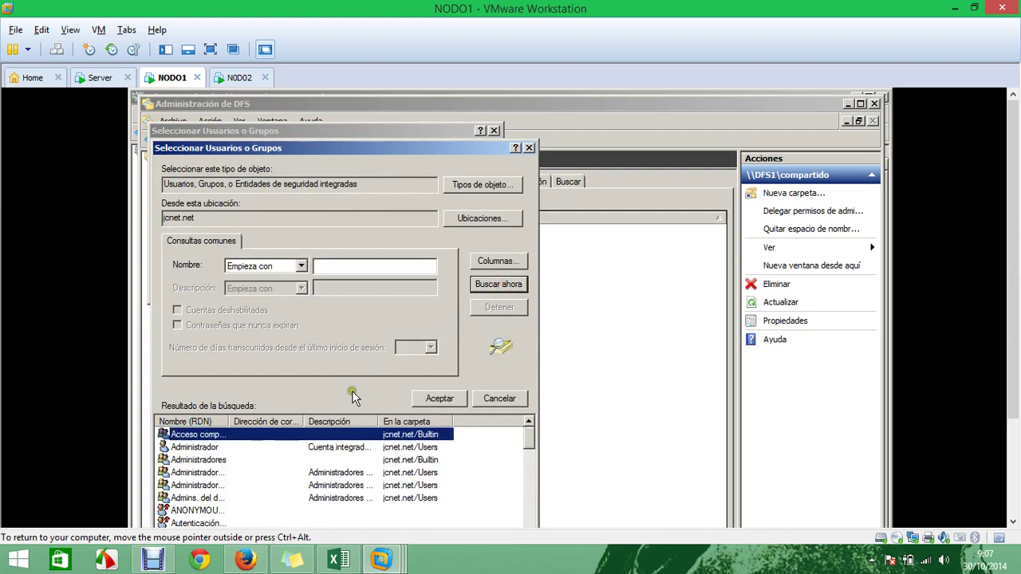
- Pick Usuarios del dominio from the results, then cancel the delegation unchanged
{"action": "left_click_drag", "start_coordinate": [410, 148], "coordinate": [429, 90]}
{"action": "scroll", "coordinate": [467, 435], "scroll_direction": "down", "scroll_amount": 2}
{"action": "left_click_drag", "start_coordinate": [547, 393], "coordinate": [547, 470]}
{"action": "left_click_drag", "start_coordinate": [241, 371], "coordinate": [278, 370]}
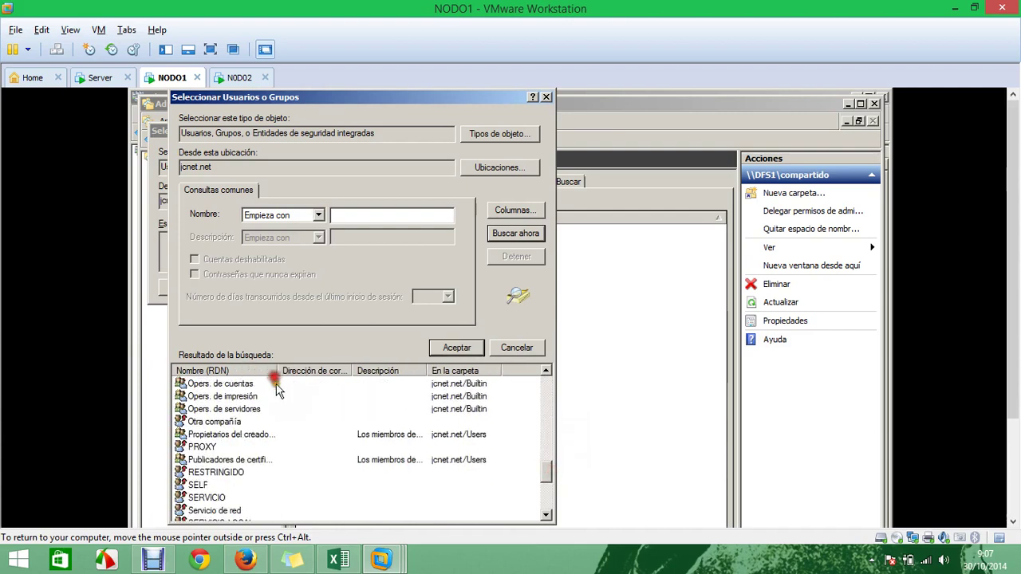
{"action": "scroll", "coordinate": [264, 479], "scroll_direction": "down", "scroll_amount": 2}
{"action": "scroll", "coordinate": [251, 495], "scroll_direction": "down", "scroll_amount": 1}
{"action": "scroll", "coordinate": [237, 500], "scroll_direction": "down", "scroll_amount": 2}
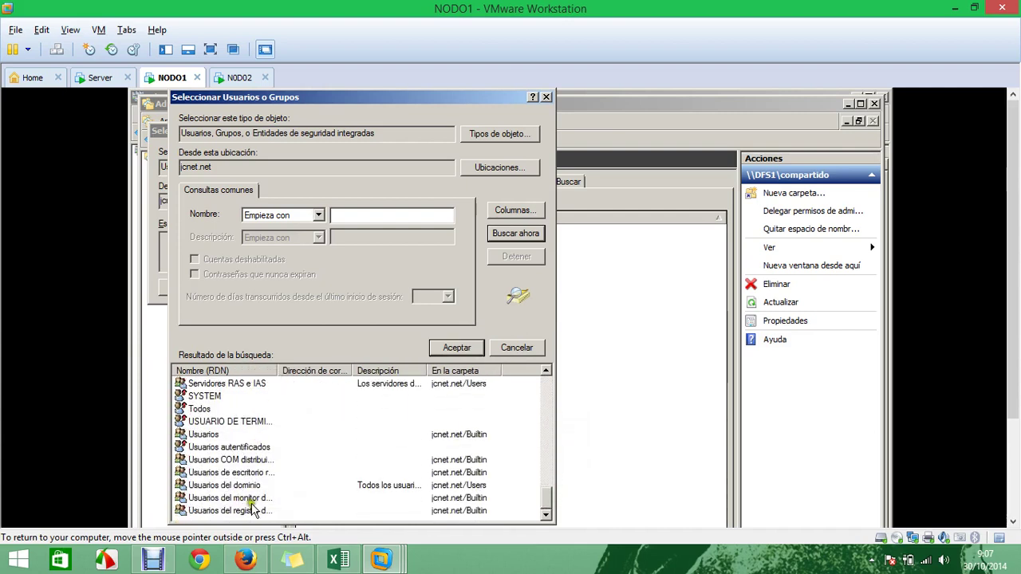
{"action": "left_click", "coordinate": [260, 486]}
{"action": "left_click", "coordinate": [448, 347]}
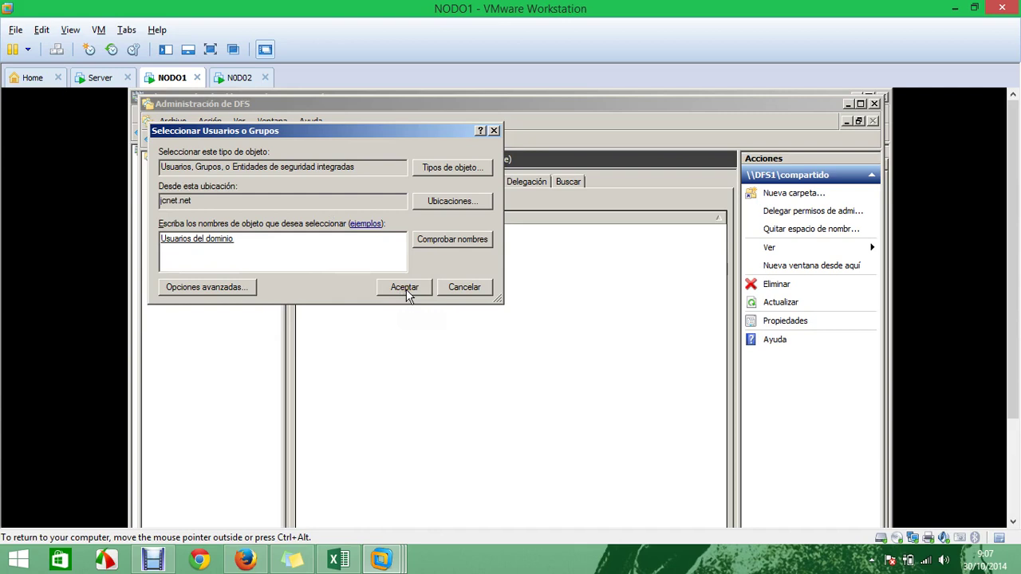
{"action": "left_click", "coordinate": [466, 288]}
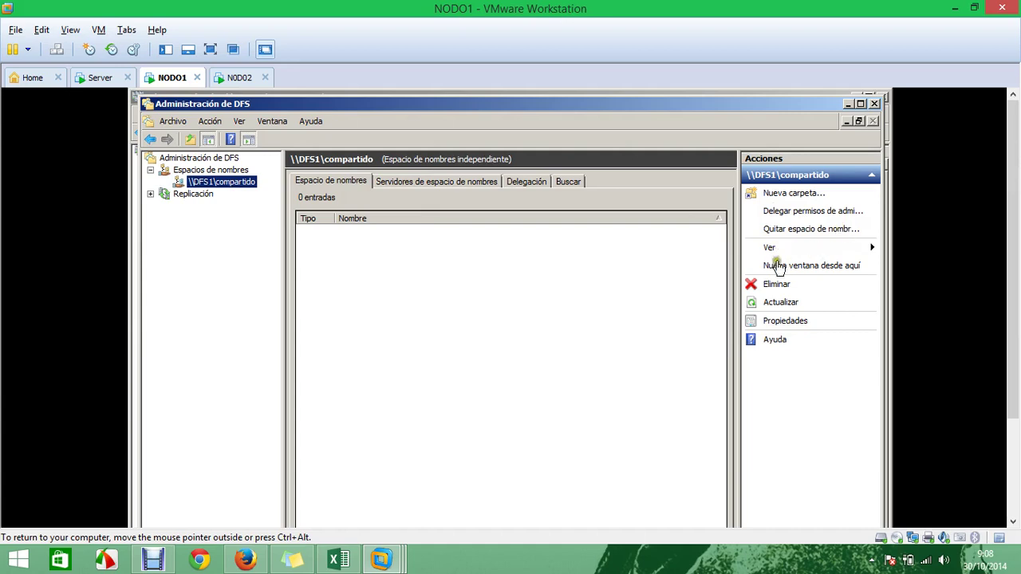
{"action": "left_click", "coordinate": [782, 322]}
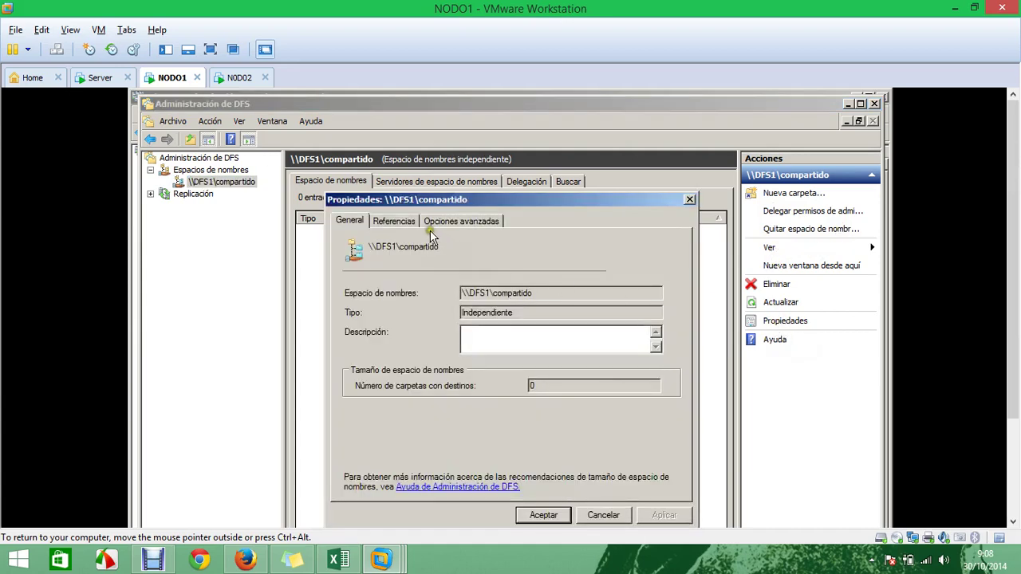
{"action": "left_click", "coordinate": [392, 223]}
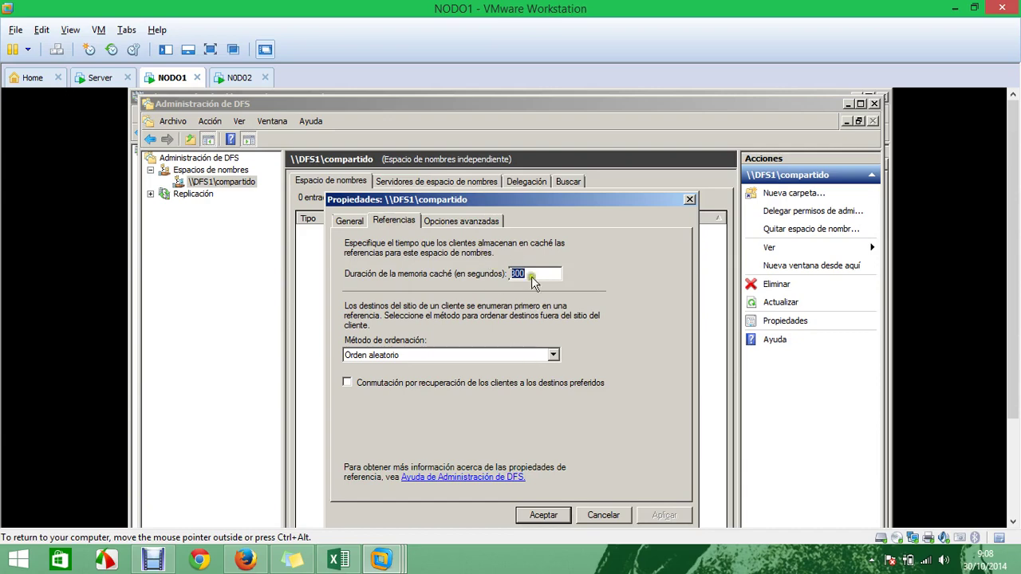
{"action": "left_click", "coordinate": [480, 222]}
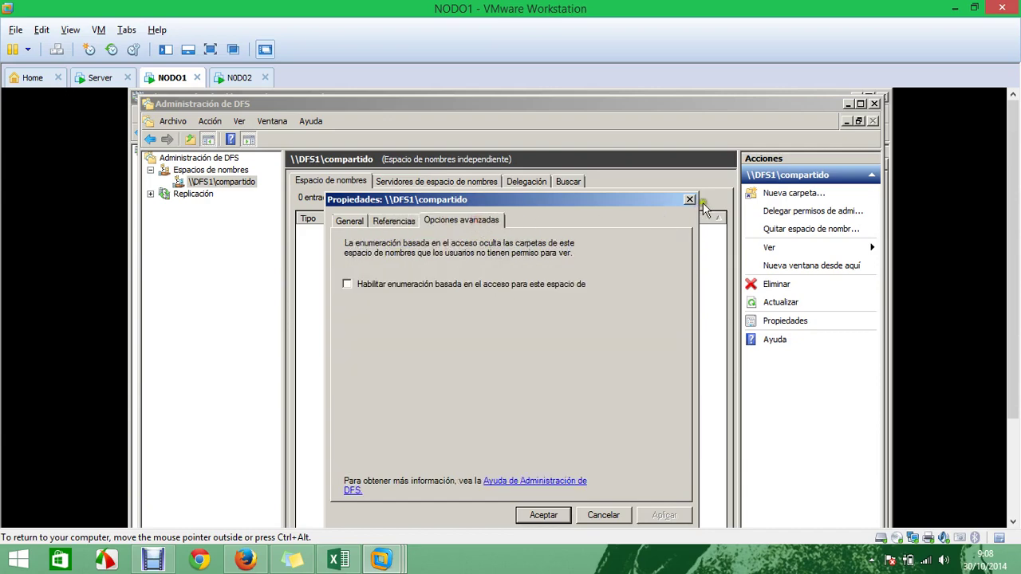
{"action": "left_click", "coordinate": [689, 199]}
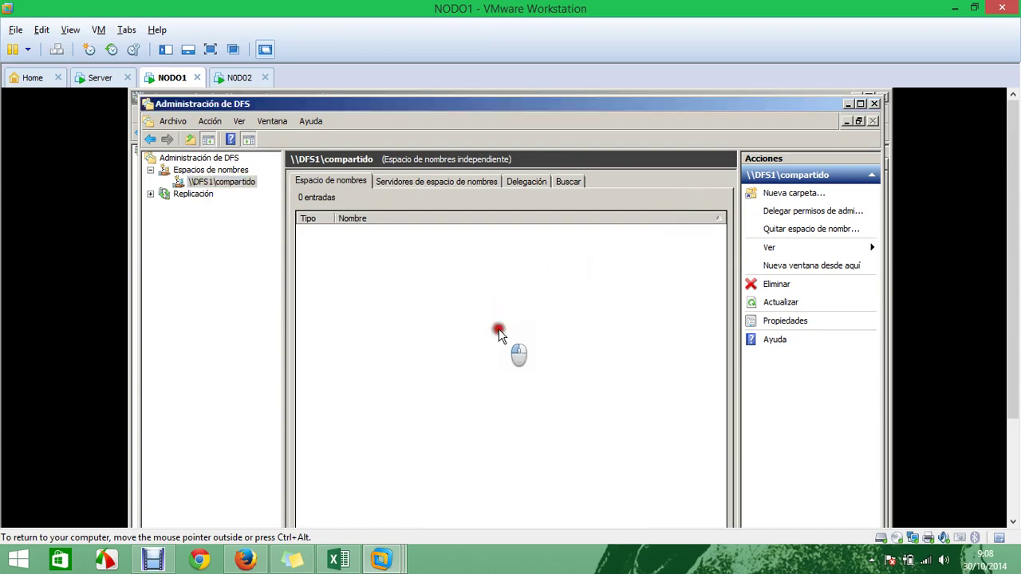
{"action": "scroll", "coordinate": [1014, 239], "scroll_direction": "down", "scroll_amount": 1}
{"action": "left_click_drag", "start_coordinate": [1015, 243], "coordinate": [1004, 364]}
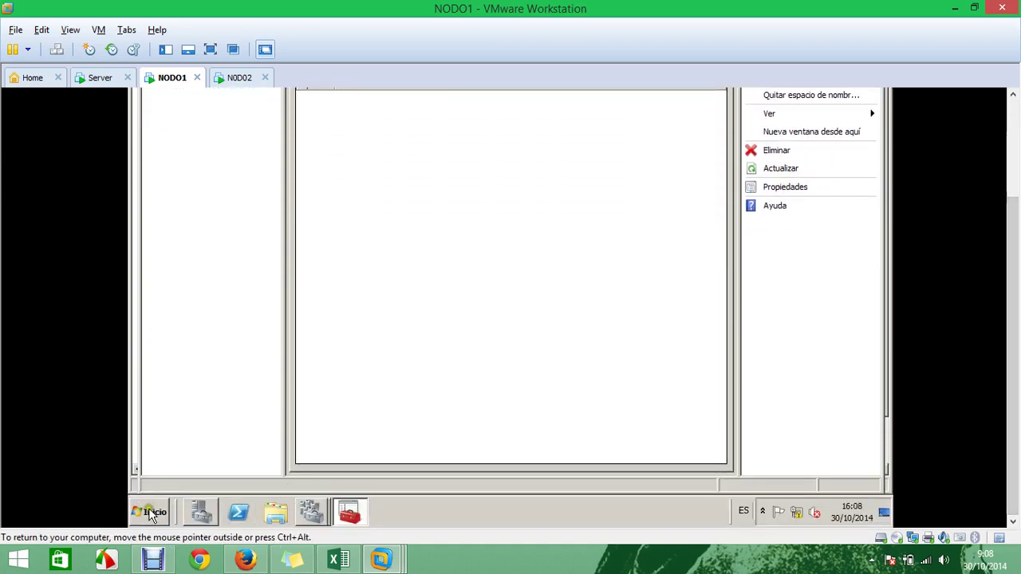
- Open \\DFS1 from the Run prompt and enter the compartido share
{"action": "left_click", "coordinate": [150, 512]}
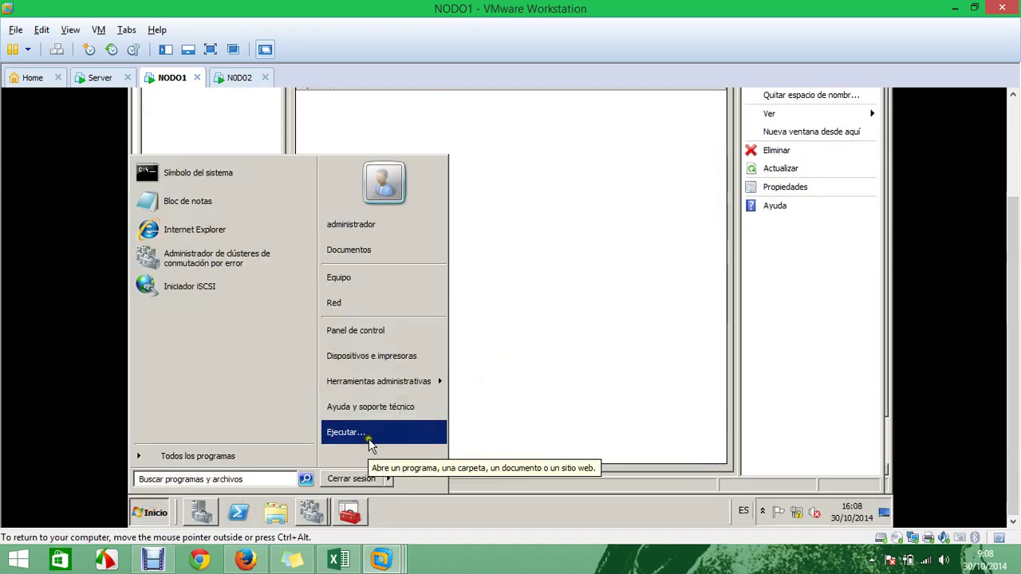
{"action": "left_click", "coordinate": [371, 432]}
{"action": "type", "text": "\\\\"}
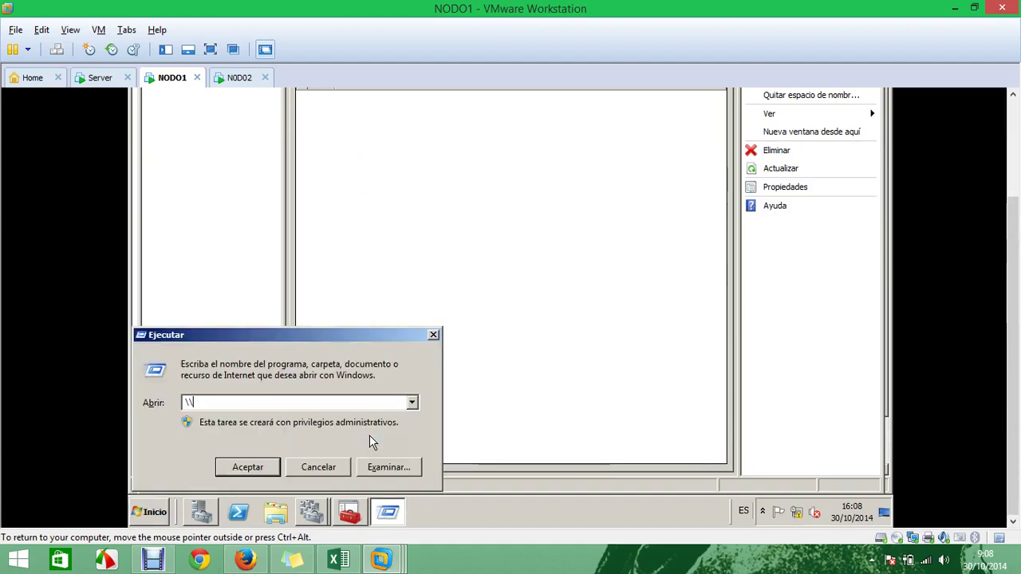
{"action": "mouse_move", "coordinate": [1018, 254]}
{"action": "left_mouse_down"}
{"action": "mouse_move", "coordinate": [1011, 198]}
{"action": "mouse_move", "coordinate": [1016, 252]}
{"action": "left_mouse_up"}
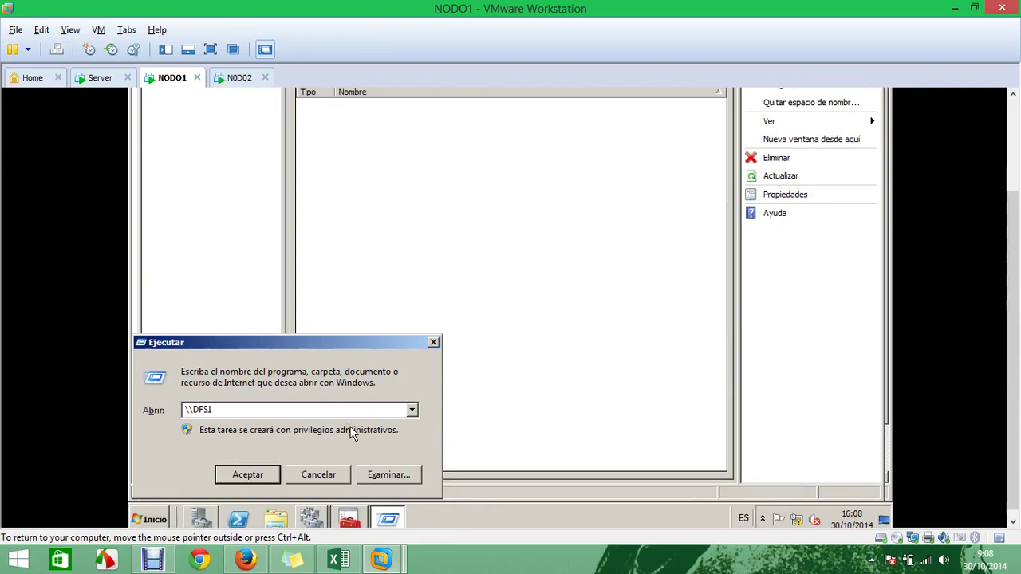
{"action": "type", "text": "\\"}
{"action": "key", "text": "Return"}
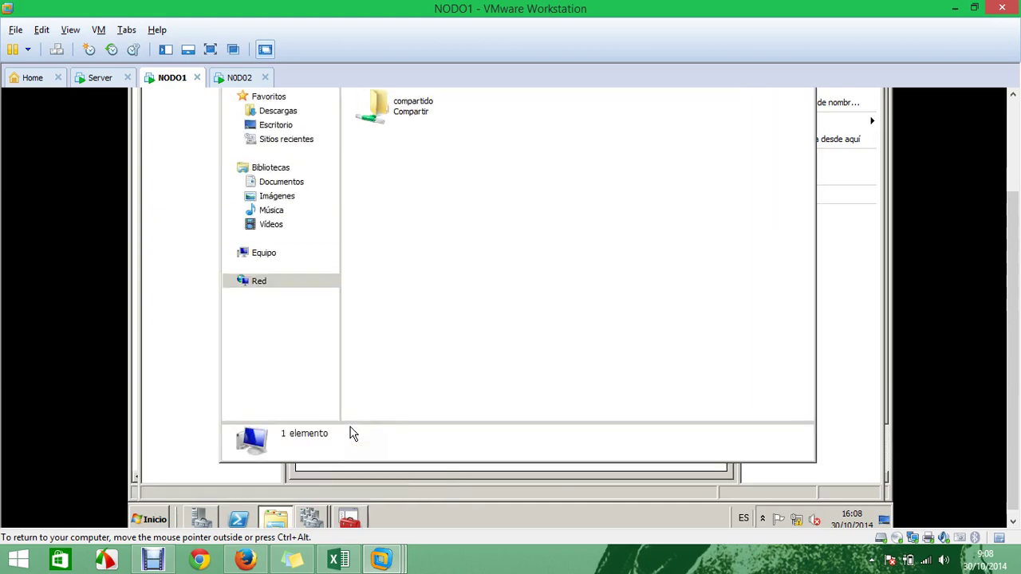
{"action": "left_click", "coordinate": [412, 119]}
{"action": "left_click_drag", "start_coordinate": [1014, 295], "coordinate": [1013, 170]}
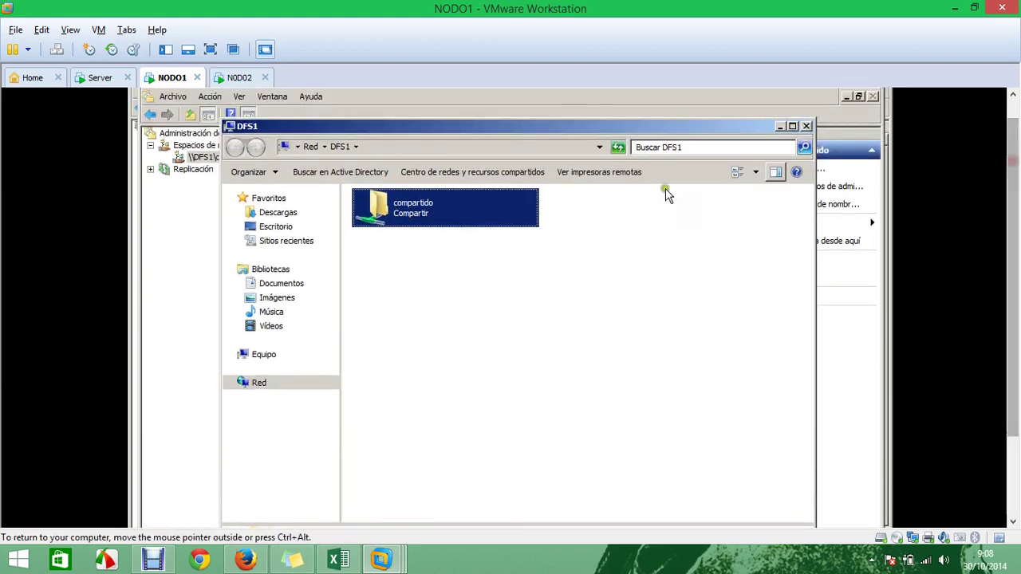
{"action": "double_click", "coordinate": [453, 207]}
- Try creating a new folder in compartido, dismiss the access-denied warning, and return to \\DFS1
{"action": "right_click", "coordinate": [370, 255]}
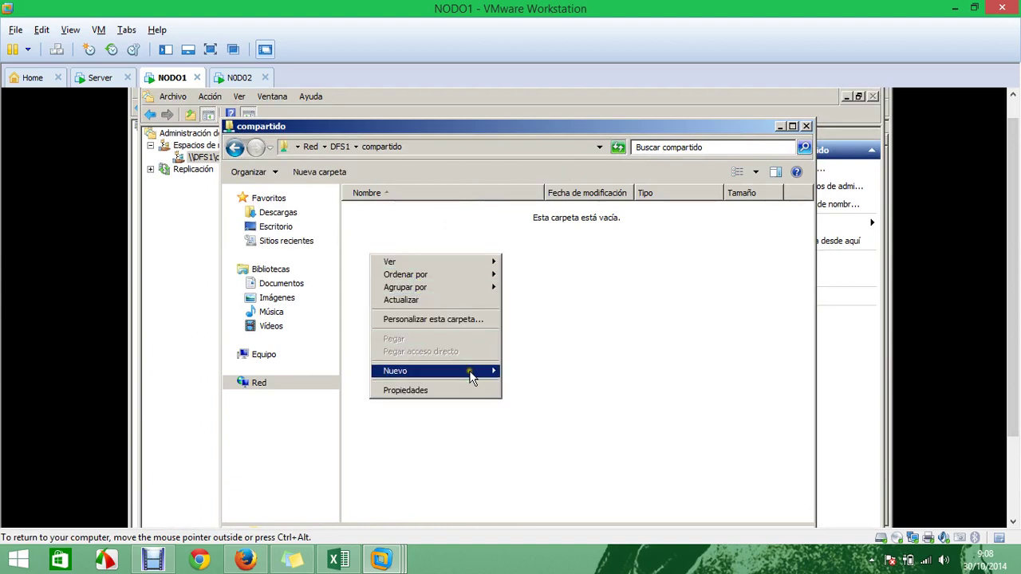
{"action": "mouse_move", "coordinate": [472, 372]}
{"action": "left_click", "coordinate": [535, 371]}
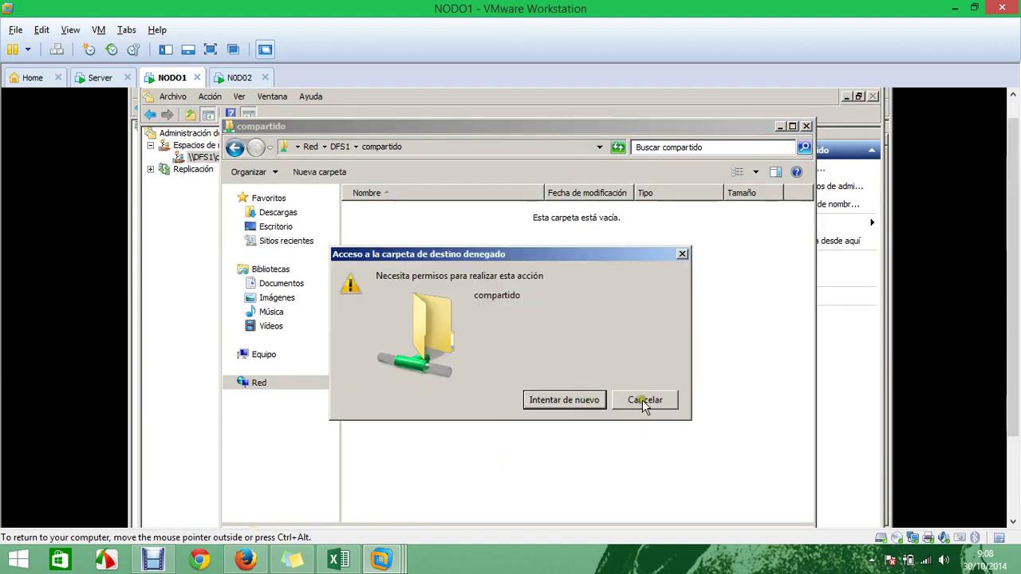
{"action": "left_click", "coordinate": [642, 399]}
{"action": "left_click", "coordinate": [343, 146]}
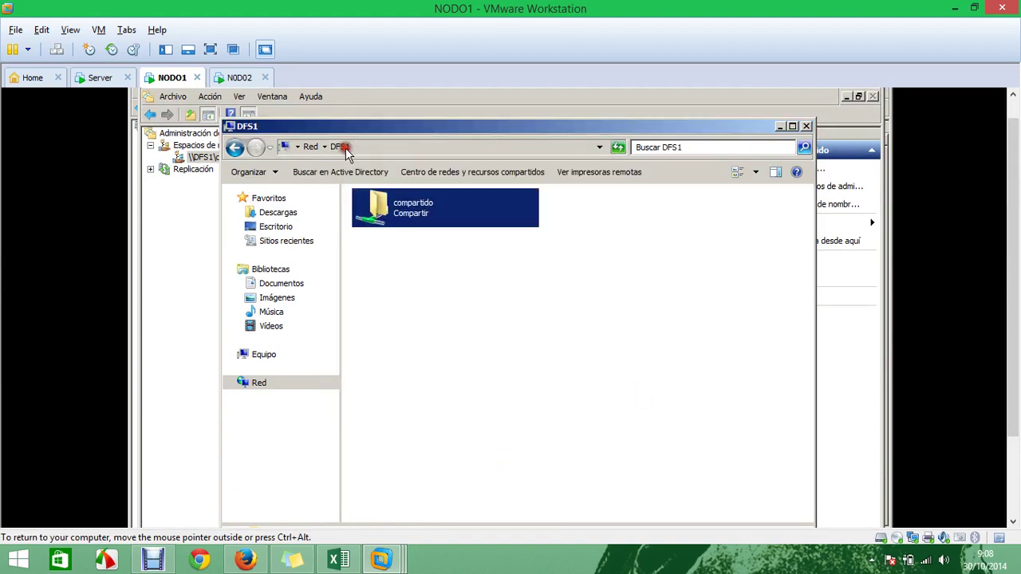
{"action": "right_click", "coordinate": [408, 209]}
- Add Usuarios del dominio to the compartido share's security permissions
{"action": "left_click", "coordinate": [444, 317]}
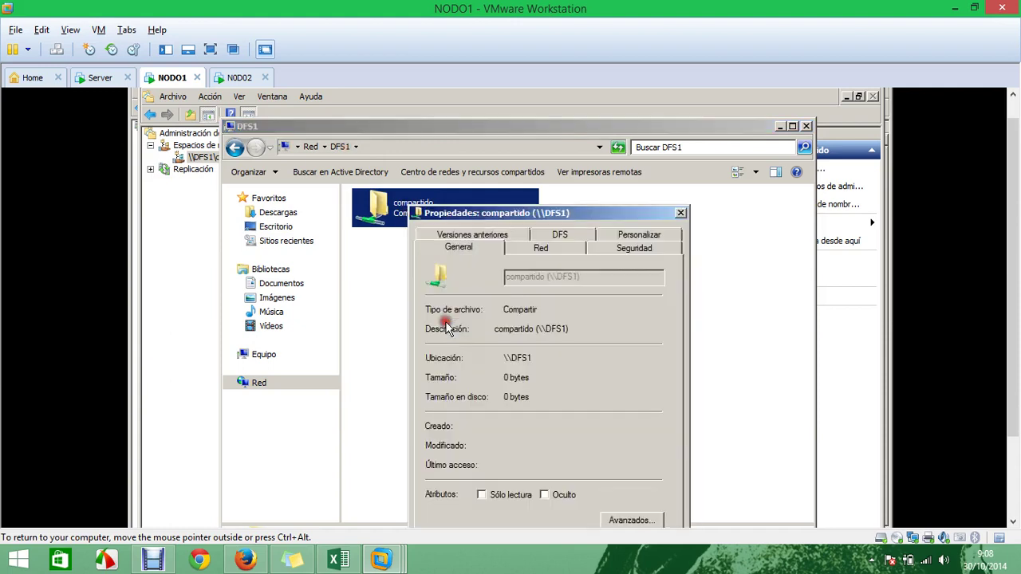
{"action": "left_click", "coordinate": [621, 250]}
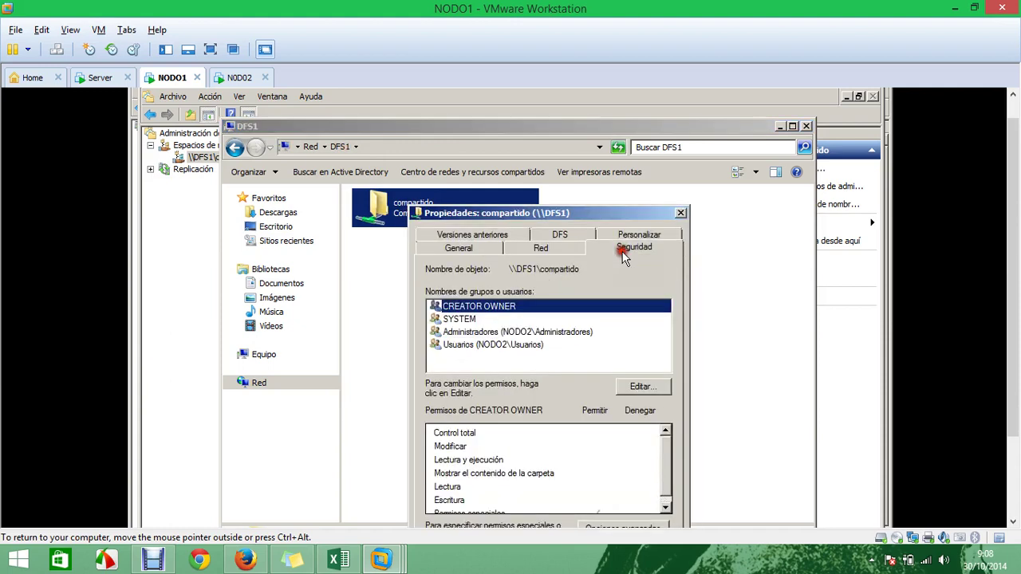
{"action": "left_click", "coordinate": [642, 387]}
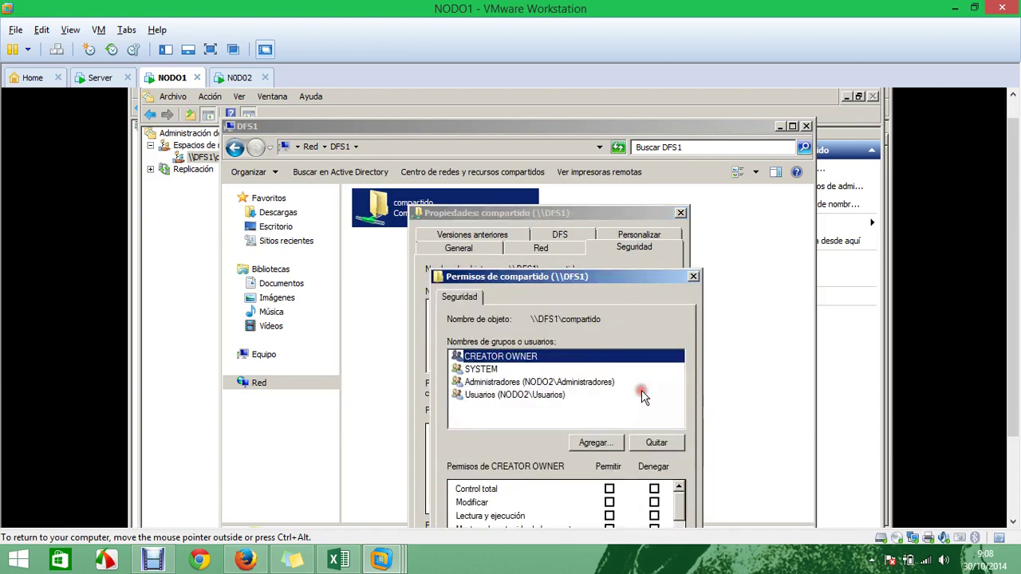
{"action": "left_click", "coordinate": [606, 443]}
{"action": "left_click", "coordinate": [517, 451]}
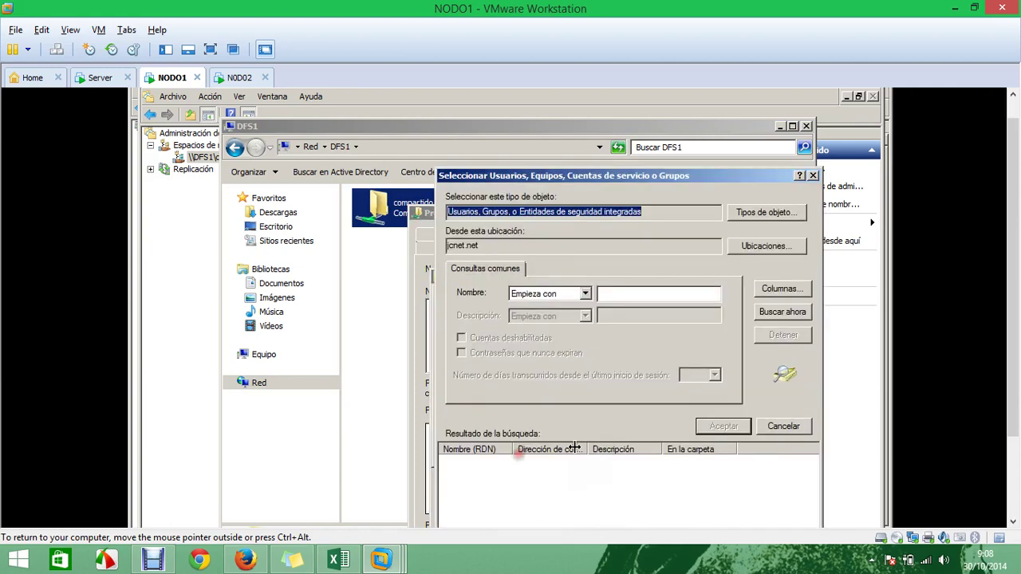
{"action": "left_click", "coordinate": [781, 312]}
{"action": "left_click_drag", "start_coordinate": [705, 177], "coordinate": [650, 90]}
{"action": "left_click_drag", "start_coordinate": [757, 389], "coordinate": [759, 505]}
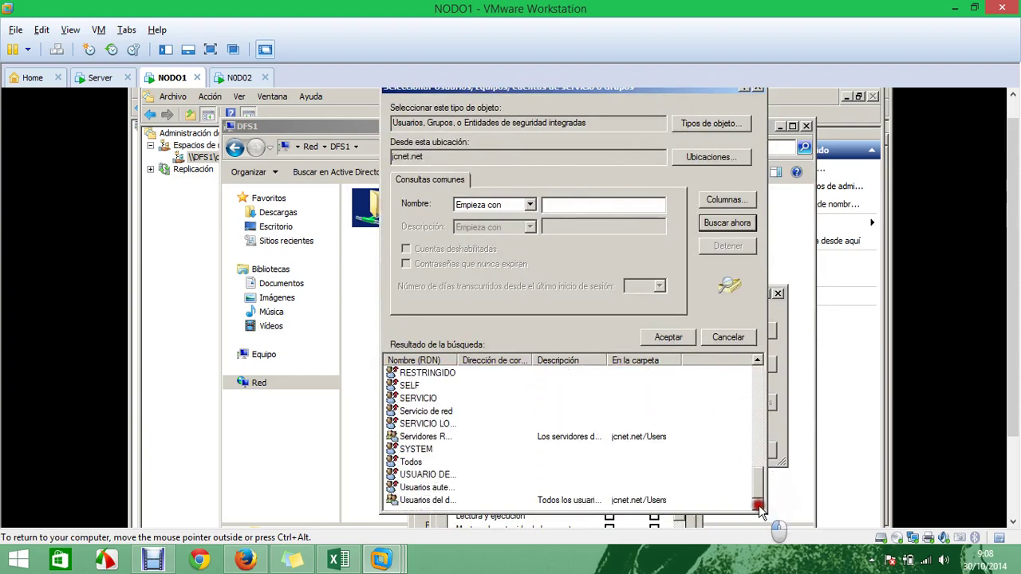
{"action": "left_click_drag", "start_coordinate": [465, 361], "coordinate": [520, 360]}
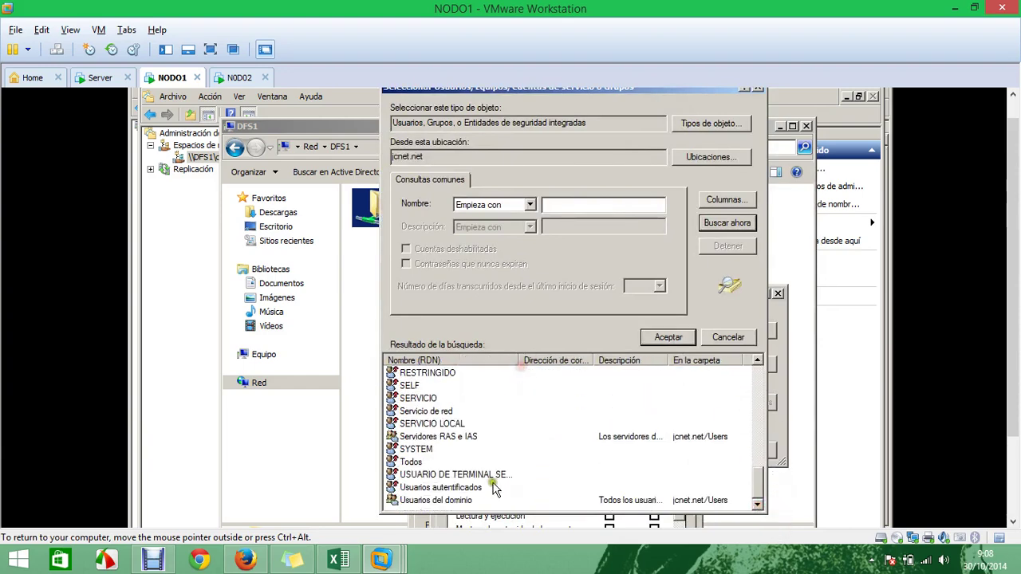
{"action": "left_click", "coordinate": [463, 500]}
{"action": "left_click", "coordinate": [668, 336]}
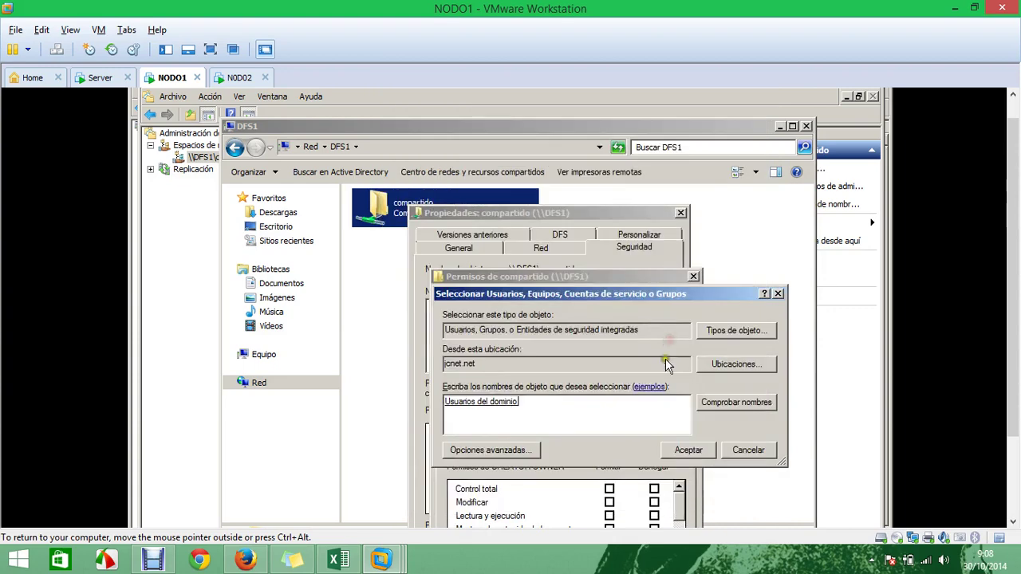
{"action": "left_click", "coordinate": [682, 449]}
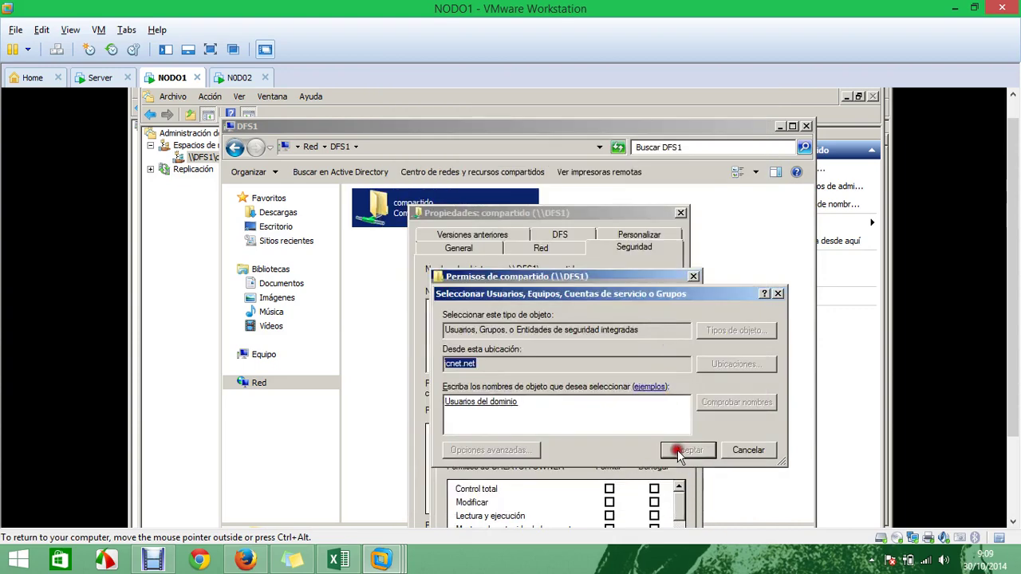
- Grant Usuarios del dominio Control total and apply, then cancel out after the access-denied errors
{"action": "left_click", "coordinate": [608, 488]}
{"action": "left_click_drag", "start_coordinate": [627, 276], "coordinate": [610, 148]}
{"action": "left_click", "coordinate": [638, 459]}
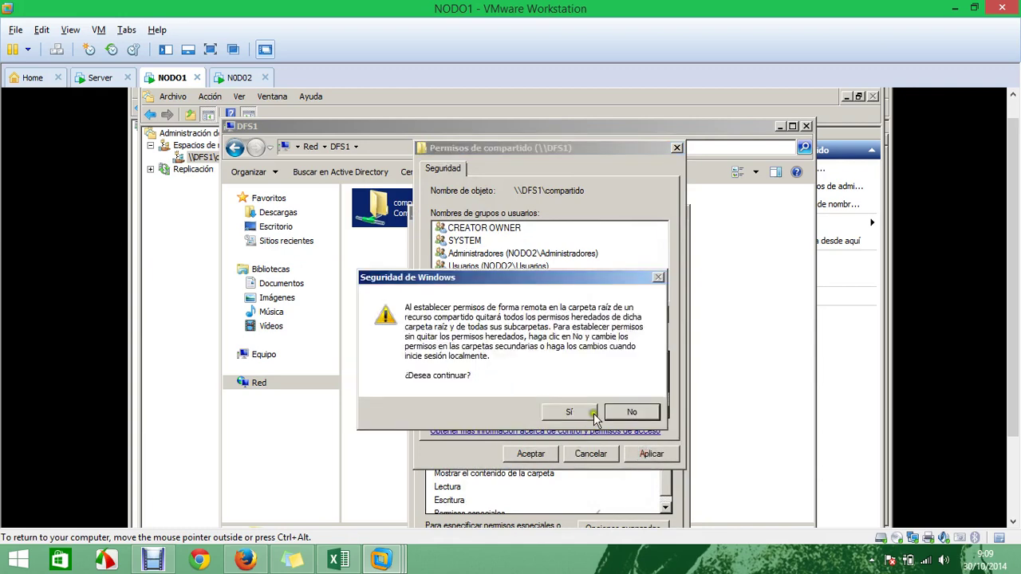
{"action": "left_click", "coordinate": [586, 412]}
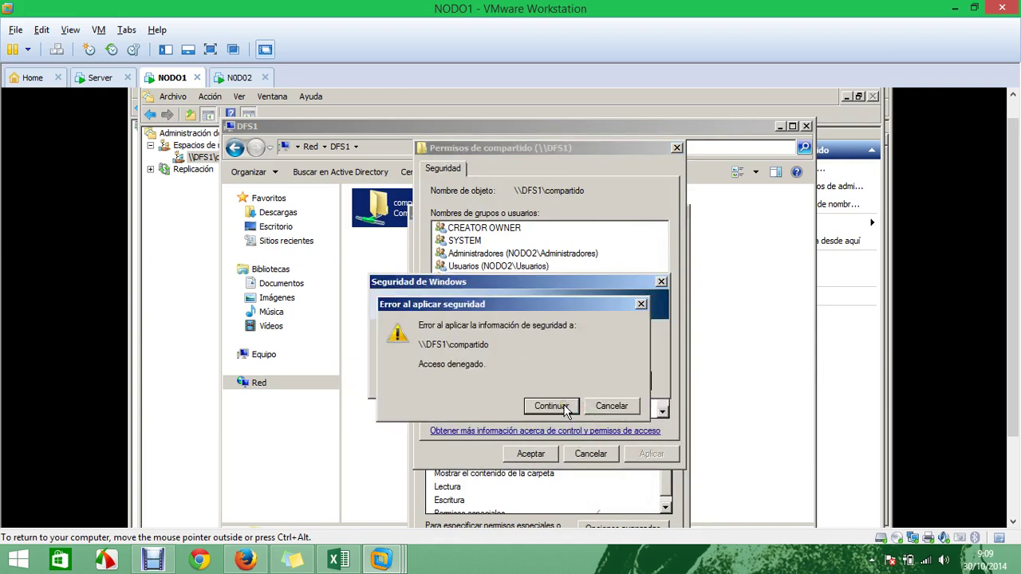
{"action": "left_click", "coordinate": [550, 407]}
{"action": "left_click", "coordinate": [630, 390]}
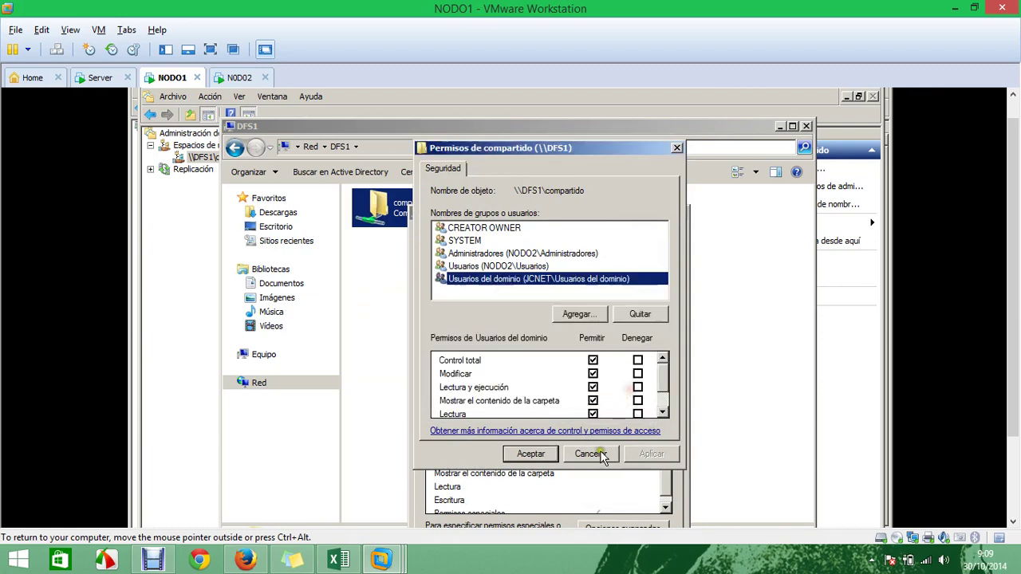
{"action": "left_click", "coordinate": [601, 453]}
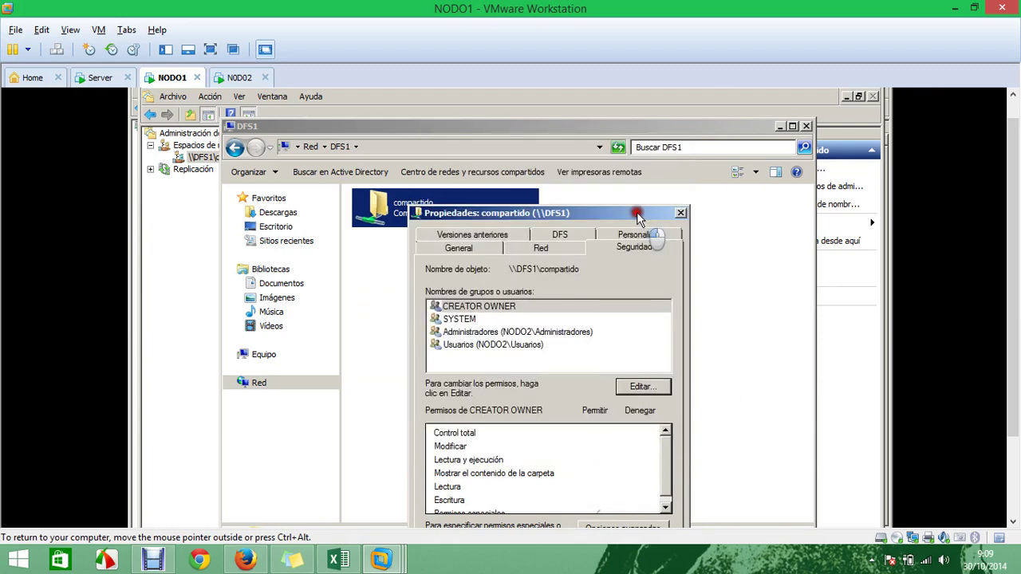
{"action": "left_click", "coordinate": [552, 514]}
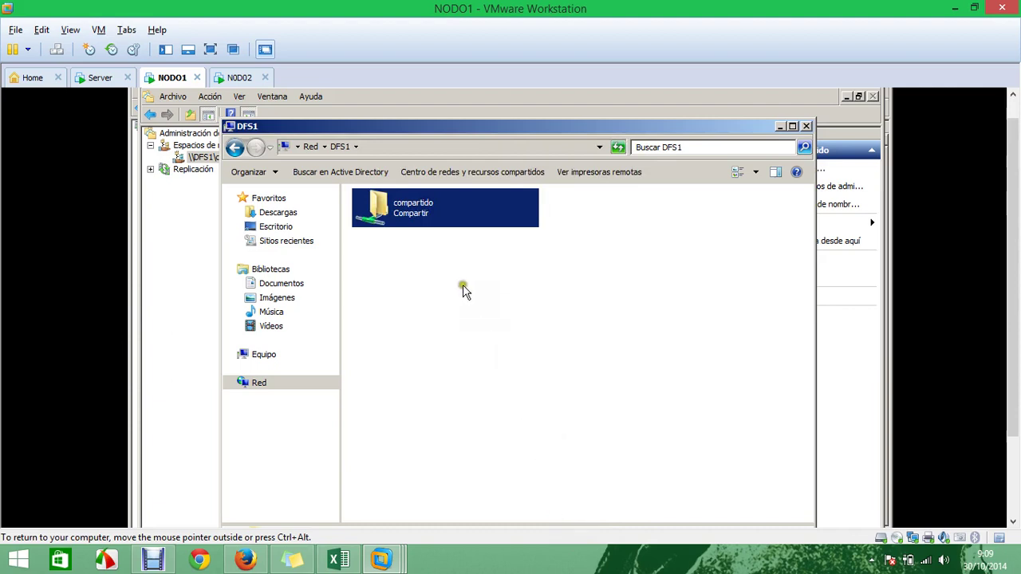
- Close the DFS1 folder window, then delete the \\DFS1\compartido namespace and all its folders
{"action": "left_click", "coordinate": [806, 126]}
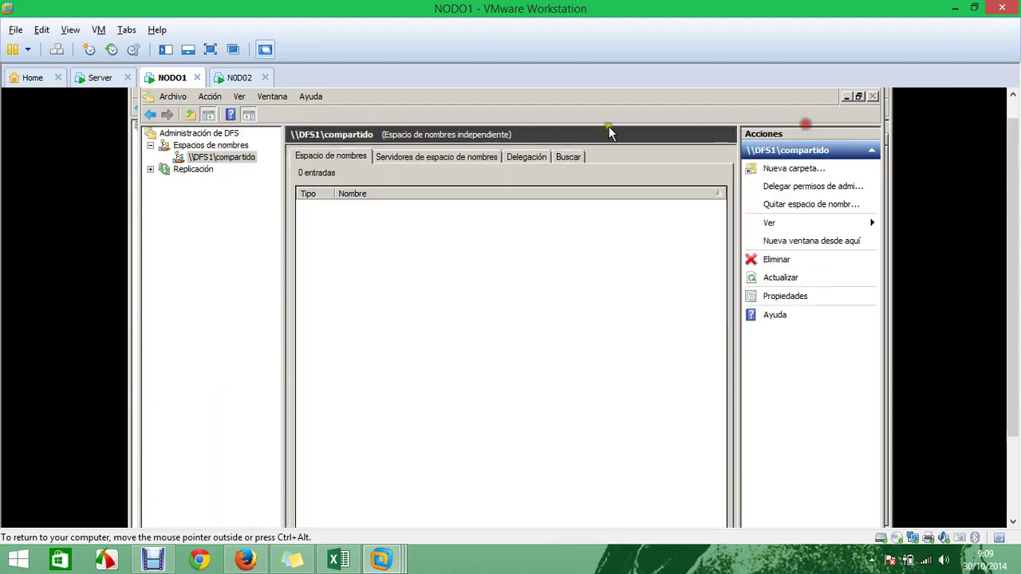
{"action": "right_click", "coordinate": [232, 163]}
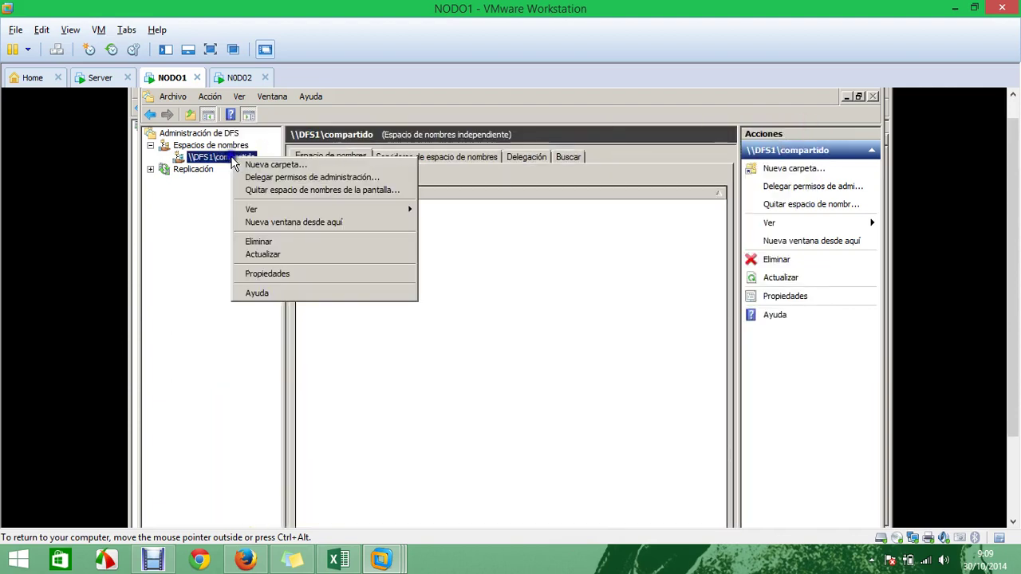
{"action": "left_click", "coordinate": [331, 241]}
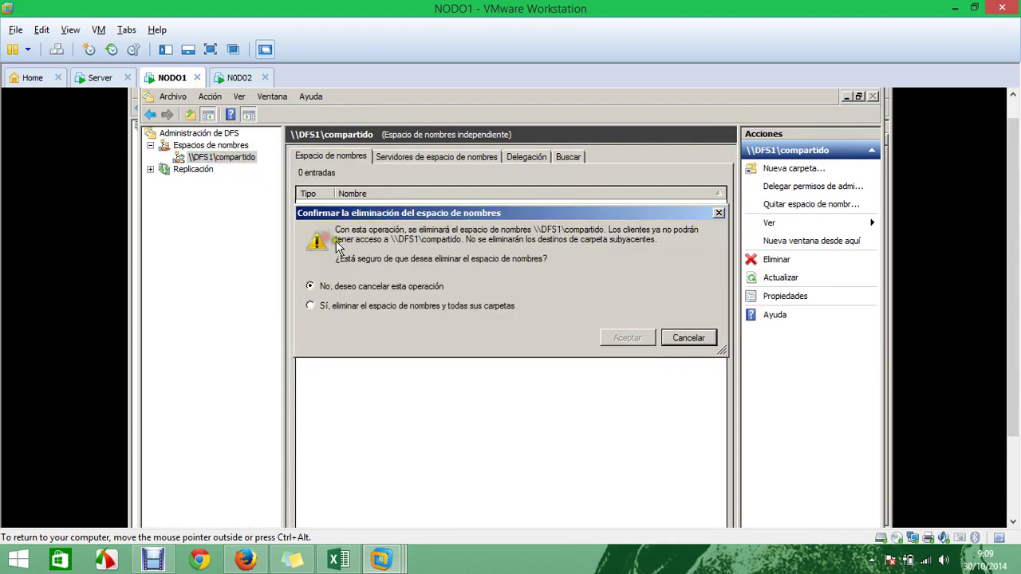
{"action": "left_click", "coordinate": [450, 305]}
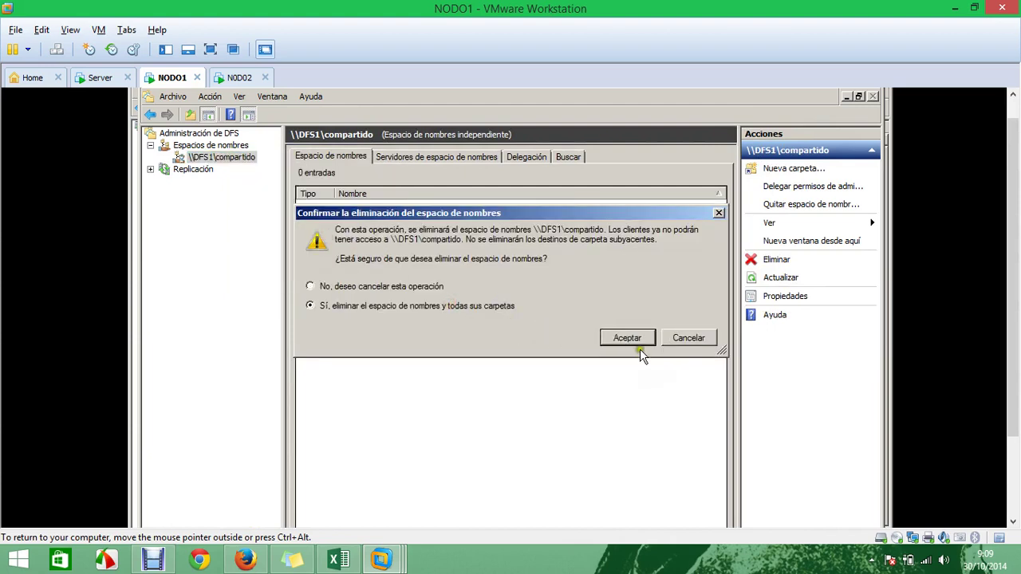
{"action": "left_click", "coordinate": [629, 339]}
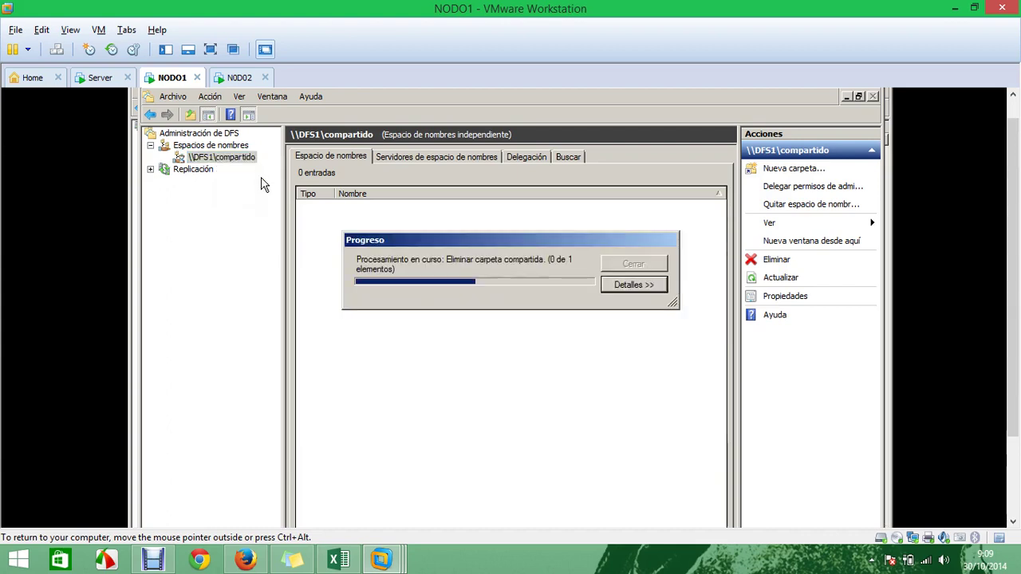
- Launch the New Namespace wizard and pick DFS1 from the domain computer search as its server
{"action": "right_click", "coordinate": [221, 148]}
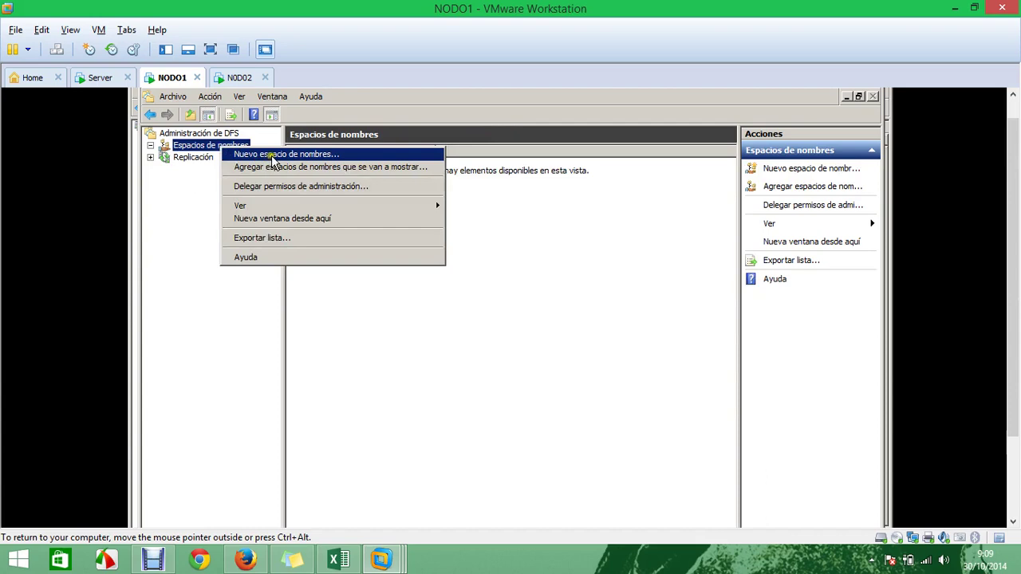
{"action": "left_click", "coordinate": [265, 156]}
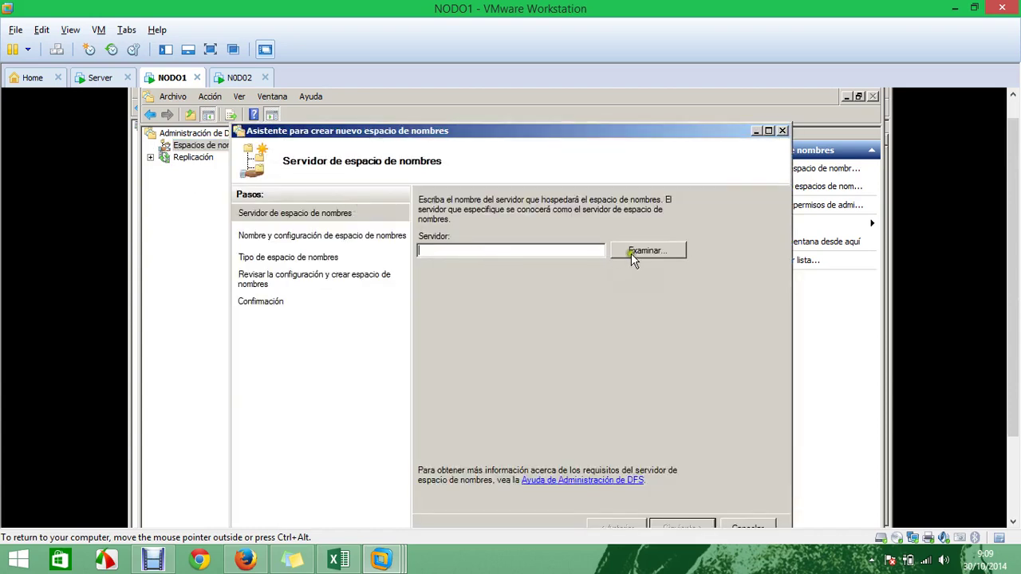
{"action": "left_click", "coordinate": [626, 253]}
{"action": "left_click", "coordinate": [280, 307]}
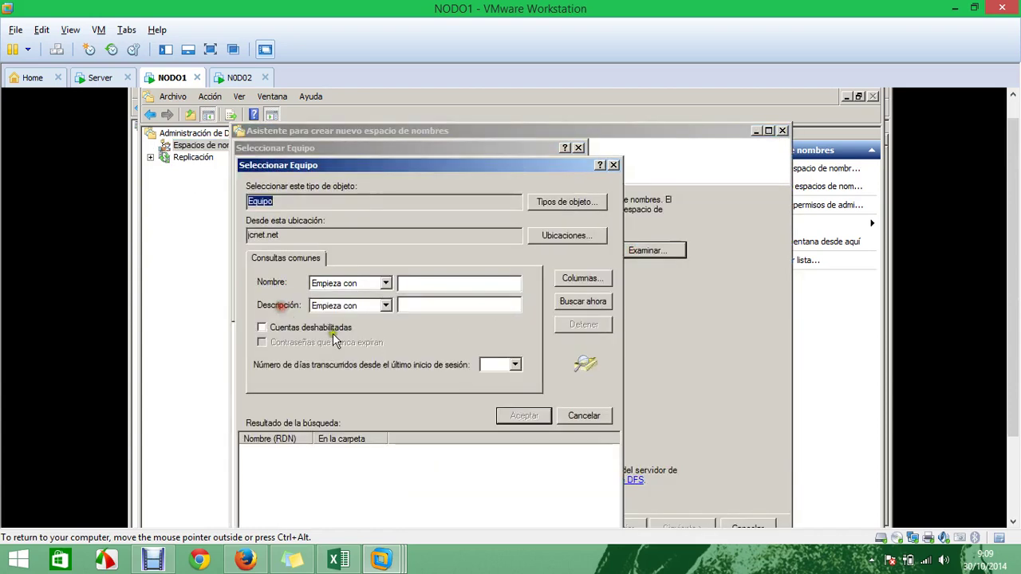
{"action": "left_click", "coordinate": [586, 301]}
{"action": "left_click", "coordinate": [267, 464]}
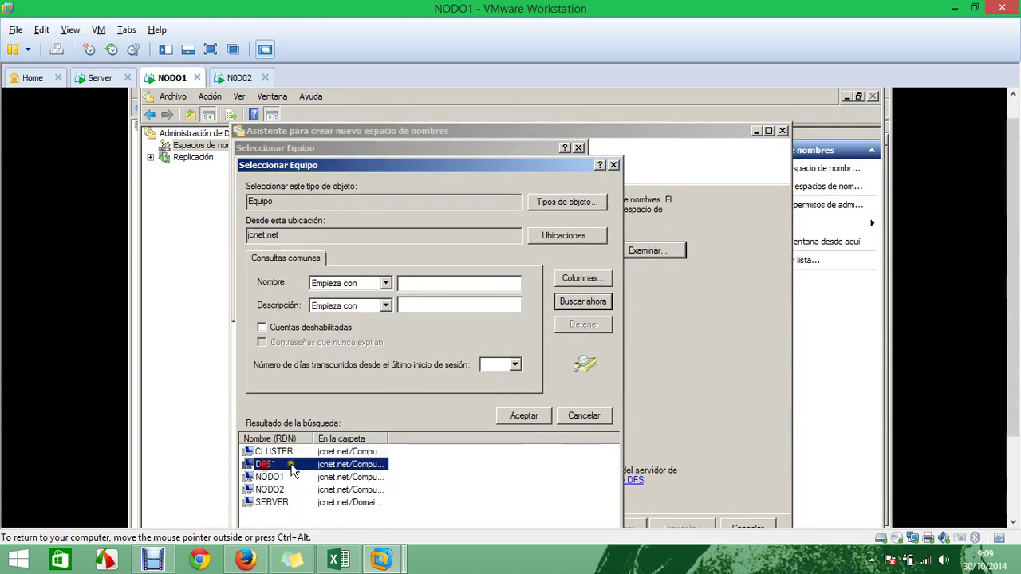
{"action": "left_click", "coordinate": [532, 416]}
{"action": "left_click", "coordinate": [308, 305]}
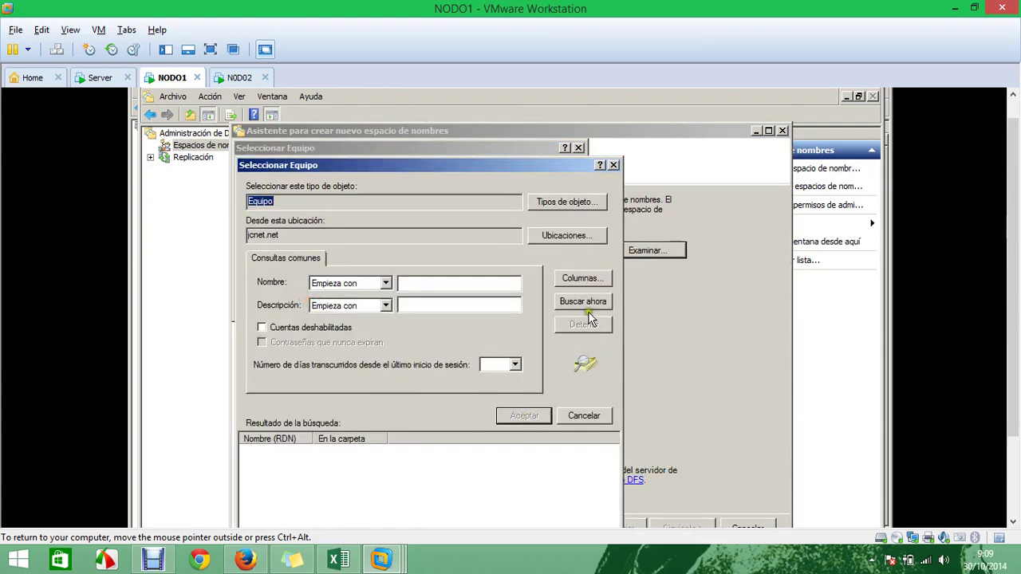
{"action": "left_click", "coordinate": [589, 303]}
{"action": "double_click", "coordinate": [265, 468]}
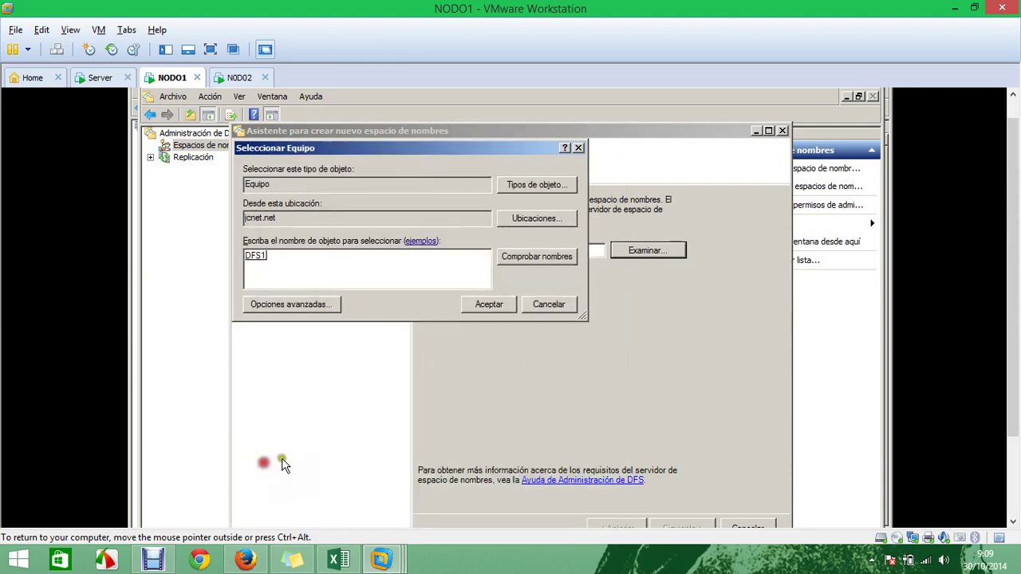
{"action": "left_click", "coordinate": [489, 304]}
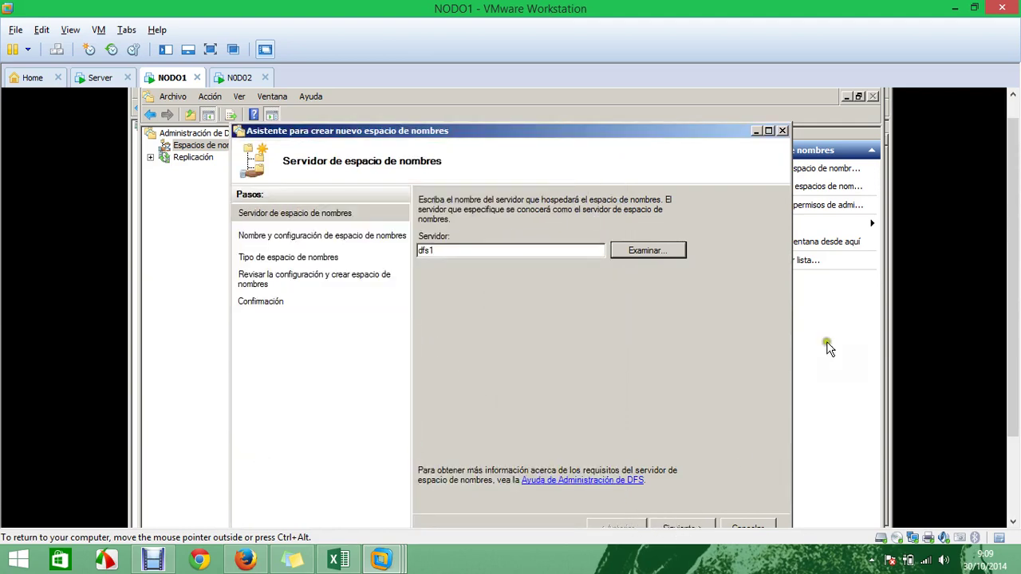
{"action": "left_click_drag", "start_coordinate": [730, 144], "coordinate": [705, 101]}
- Name the namespace compartido and switch to custom share permissions with Control total for Todos
{"action": "left_click", "coordinate": [662, 490]}
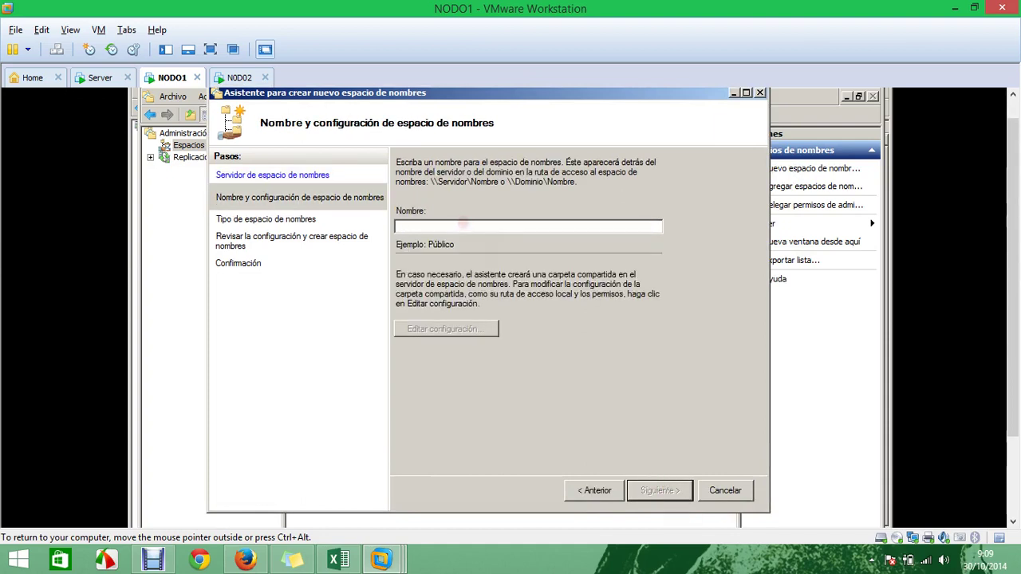
{"action": "type", "text": "compartido"}
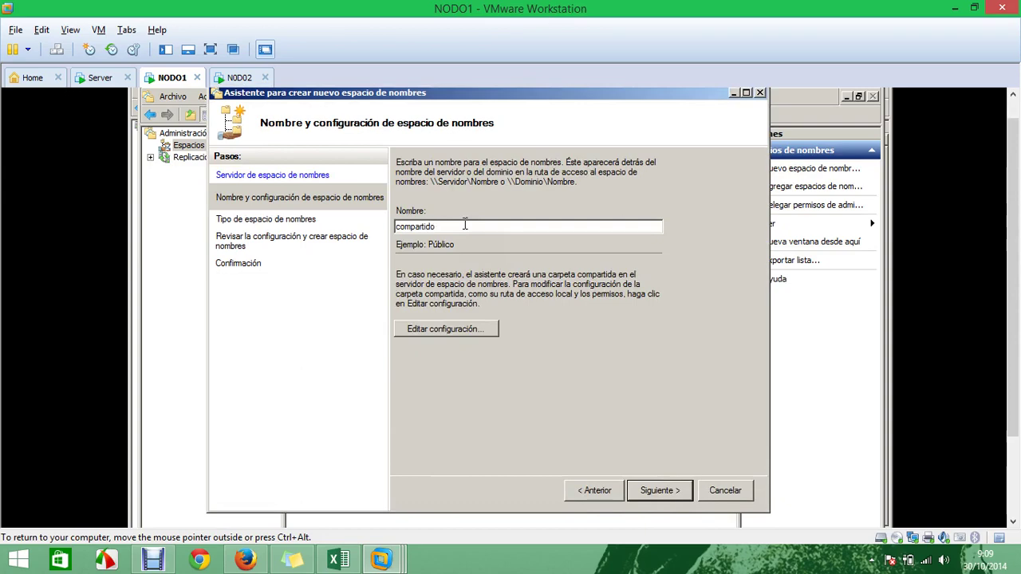
{"action": "left_click", "coordinate": [447, 327]}
{"action": "left_click", "coordinate": [430, 390]}
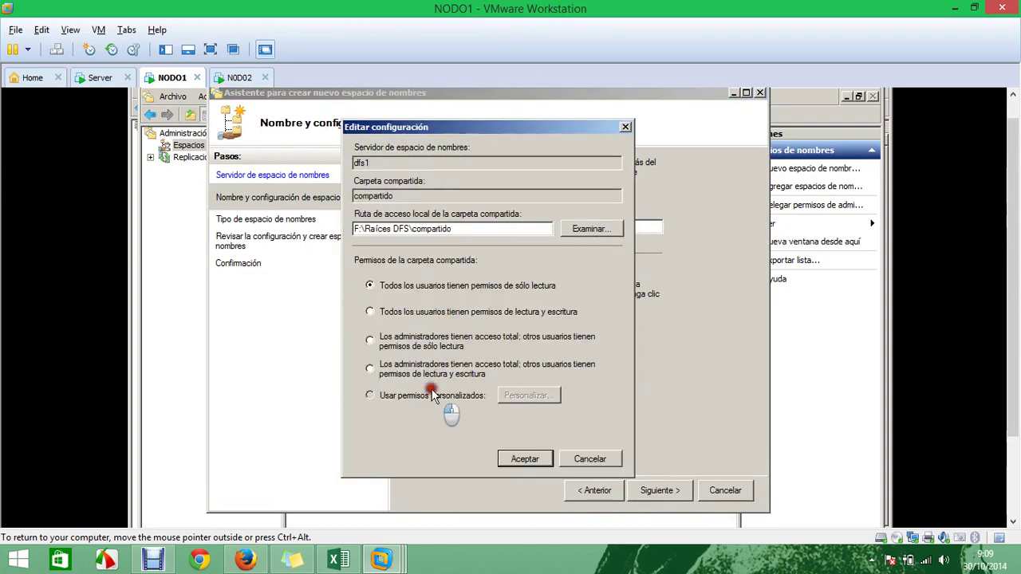
{"action": "left_click", "coordinate": [542, 404]}
{"action": "left_click", "coordinate": [532, 322]}
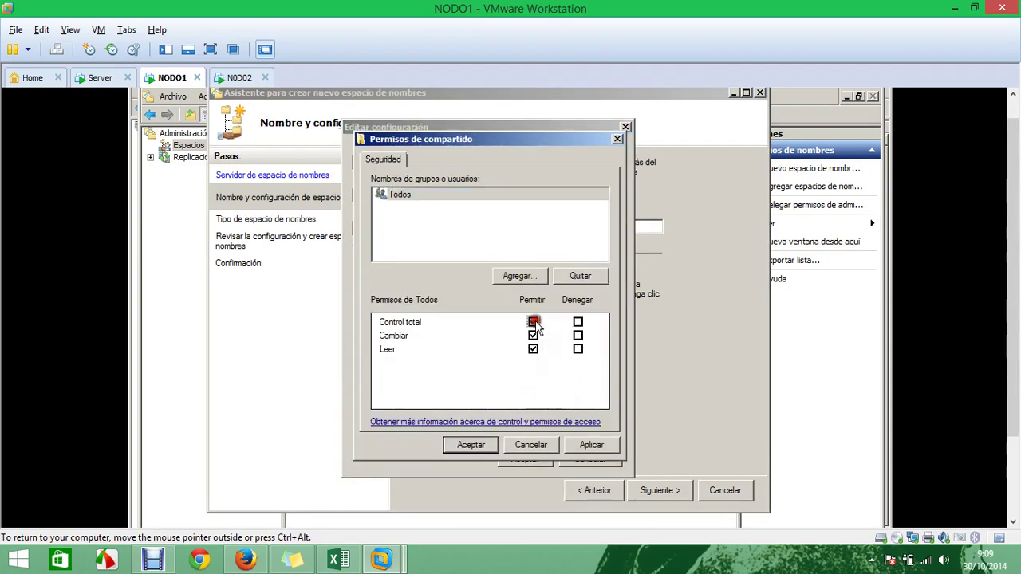
- Add Usuarios del dominio to the share permissions with Control total, then save the settings
{"action": "left_click", "coordinate": [530, 277]}
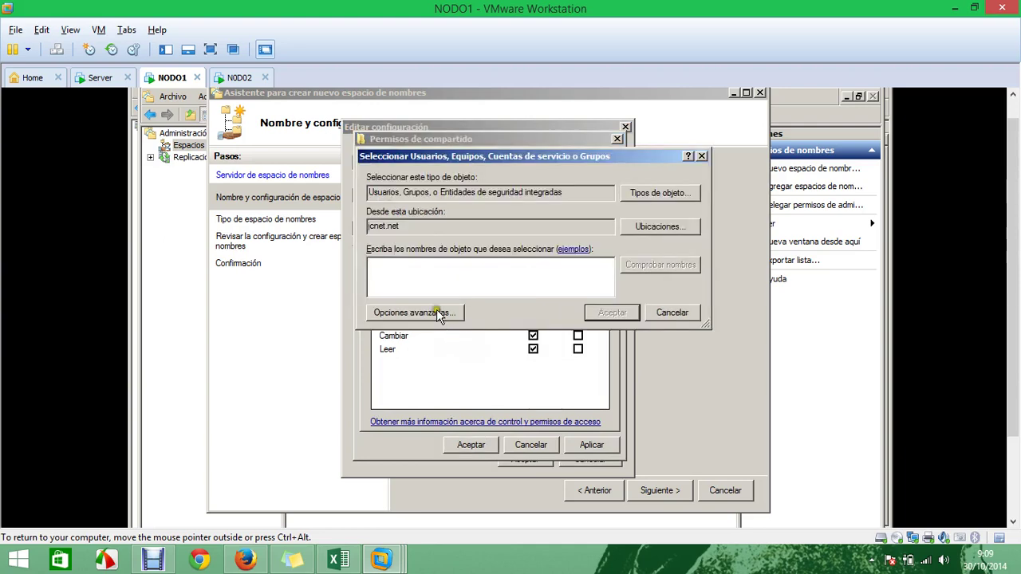
{"action": "left_click", "coordinate": [436, 311]}
{"action": "left_click", "coordinate": [705, 309]}
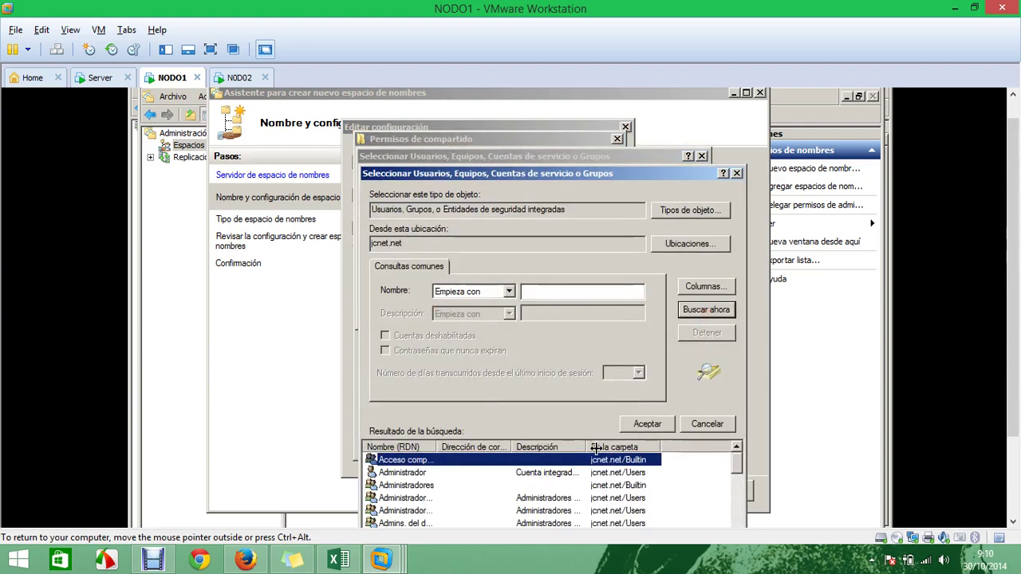
{"action": "left_click_drag", "start_coordinate": [548, 183], "coordinate": [517, 108]}
{"action": "left_click_drag", "start_coordinate": [407, 370], "coordinate": [475, 370]}
{"action": "left_click_drag", "start_coordinate": [705, 396], "coordinate": [726, 526]}
{"action": "left_click", "coordinate": [425, 490]}
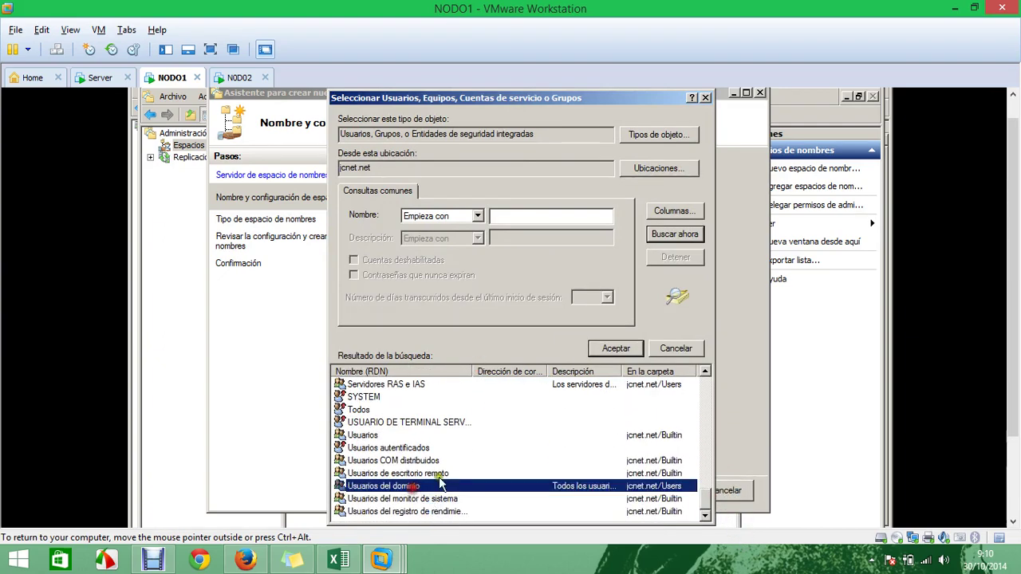
{"action": "left_click", "coordinate": [615, 348]}
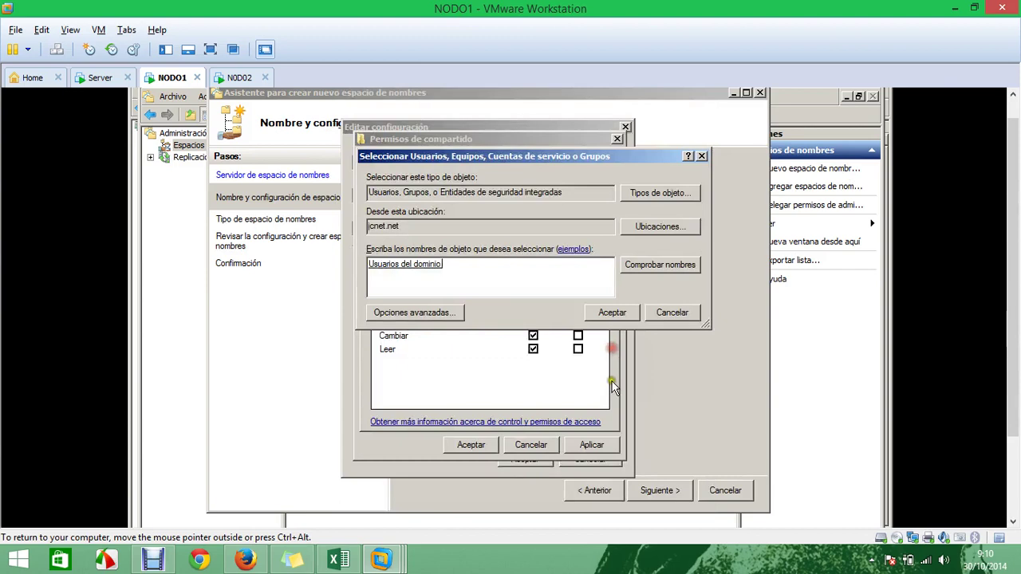
{"action": "left_click", "coordinate": [613, 312]}
{"action": "left_click", "coordinate": [533, 323]}
{"action": "left_click", "coordinate": [592, 445]}
{"action": "left_click", "coordinate": [474, 445]}
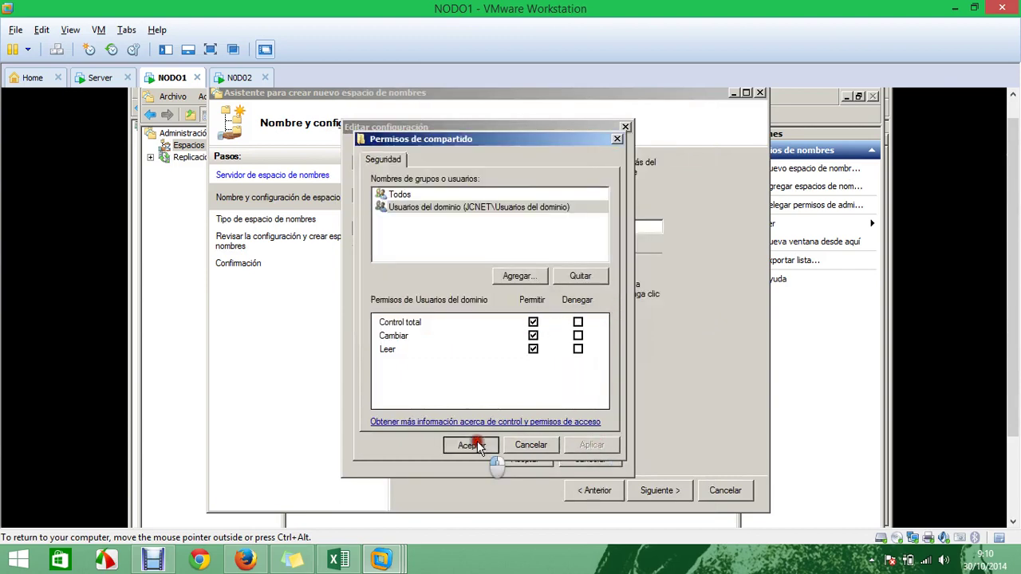
{"action": "left_click", "coordinate": [529, 458]}
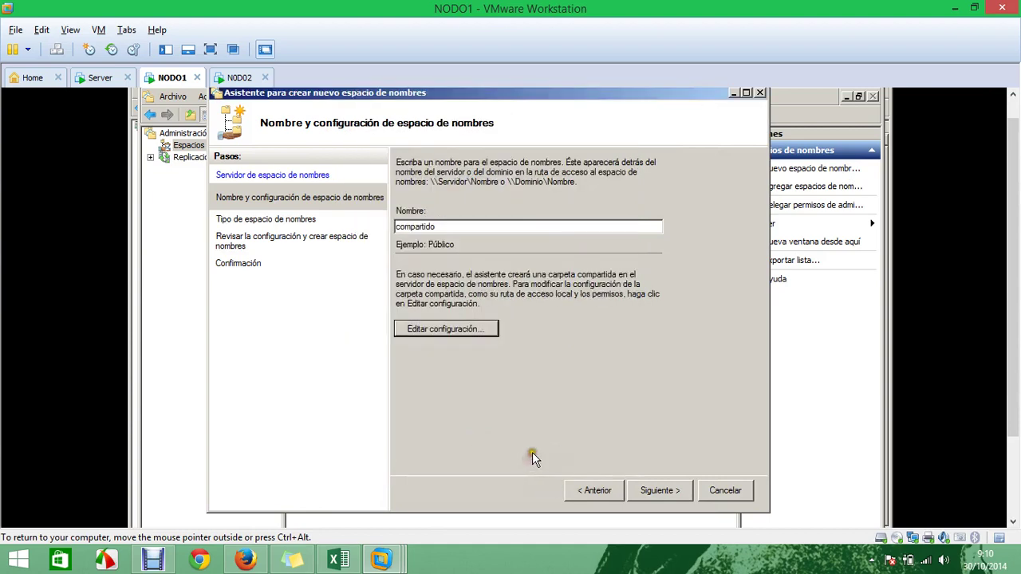
- Keep the standalone namespace type and create the namespace, then switch to the Server VM
{"action": "left_click", "coordinate": [661, 490]}
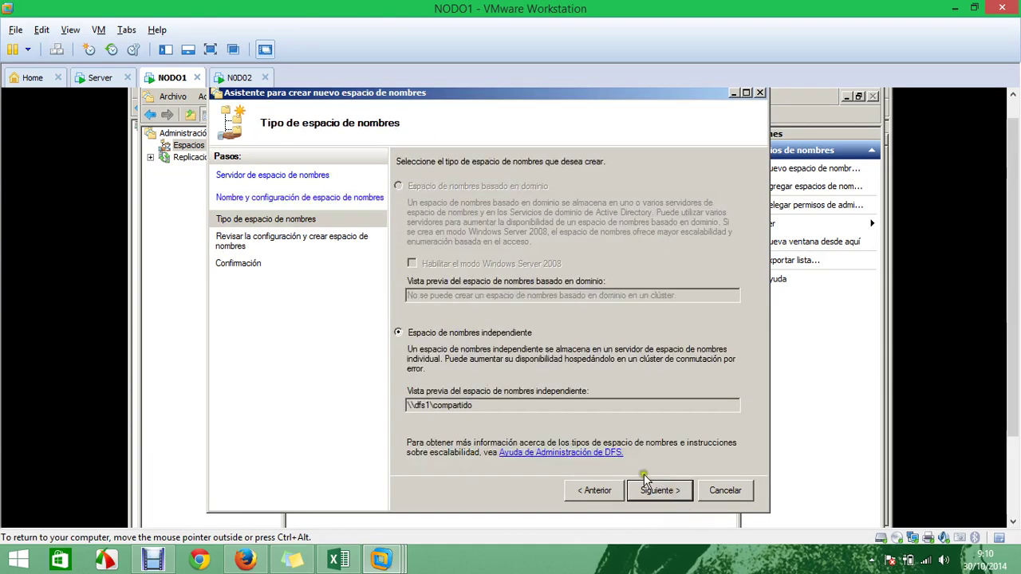
{"action": "left_click", "coordinate": [674, 493]}
{"action": "left_click", "coordinate": [673, 492]}
{"action": "left_click", "coordinate": [673, 491]}
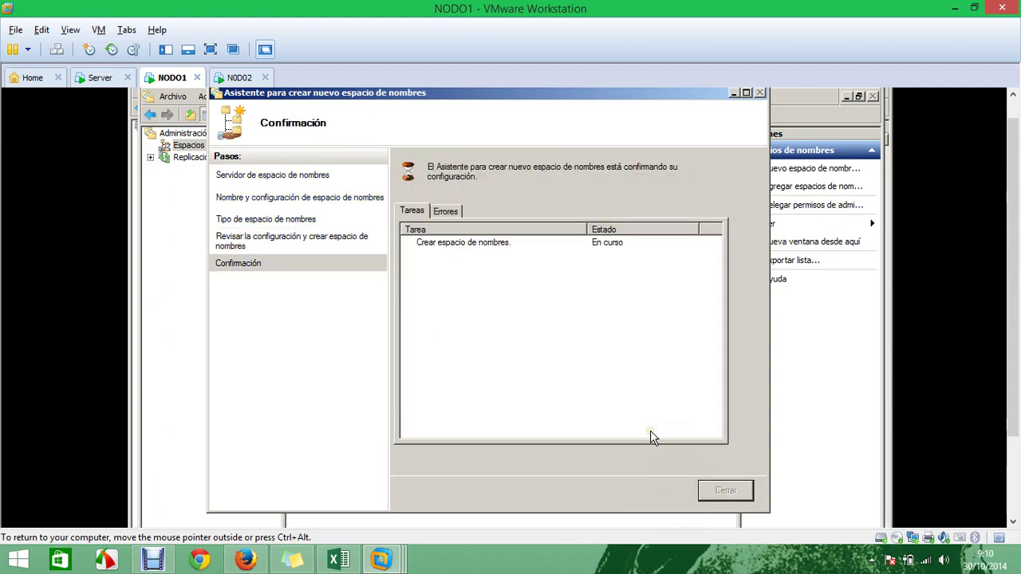
{"action": "left_click", "coordinate": [102, 78]}
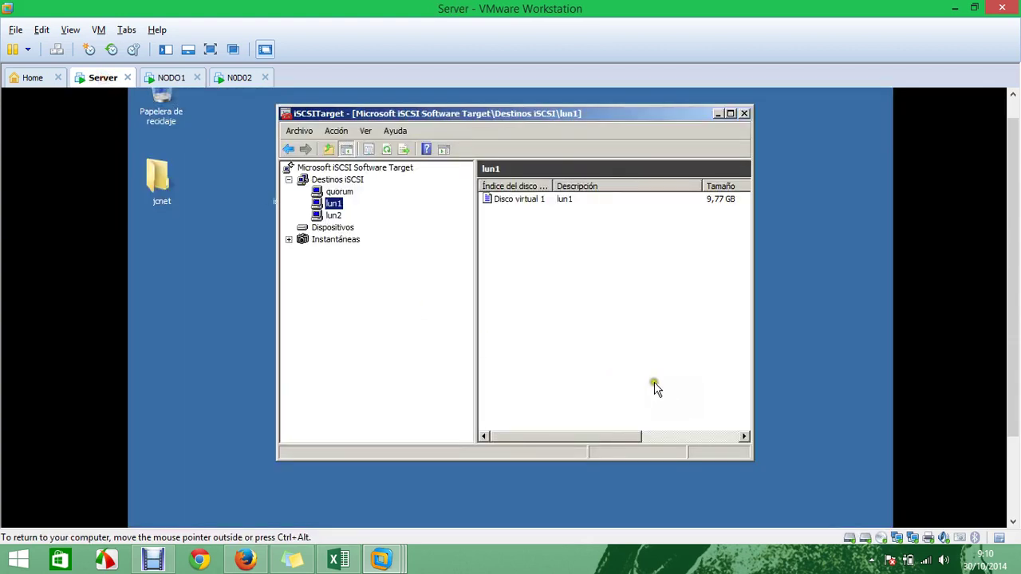
- Open \\DFS1\compartido from Run on Server, and close the finished namespace wizard on NODO1
{"action": "key", "text": "super+r"}
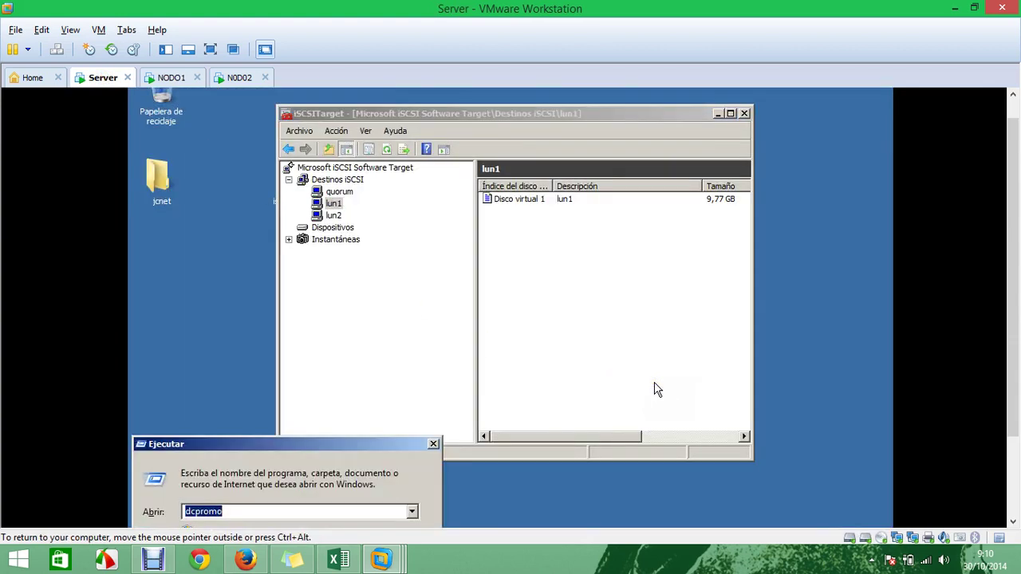
{"action": "type", "text": "\\\\"}
{"action": "type", "text": "\\"}
{"action": "key", "text": "Down"}
{"action": "key", "text": "Return"}
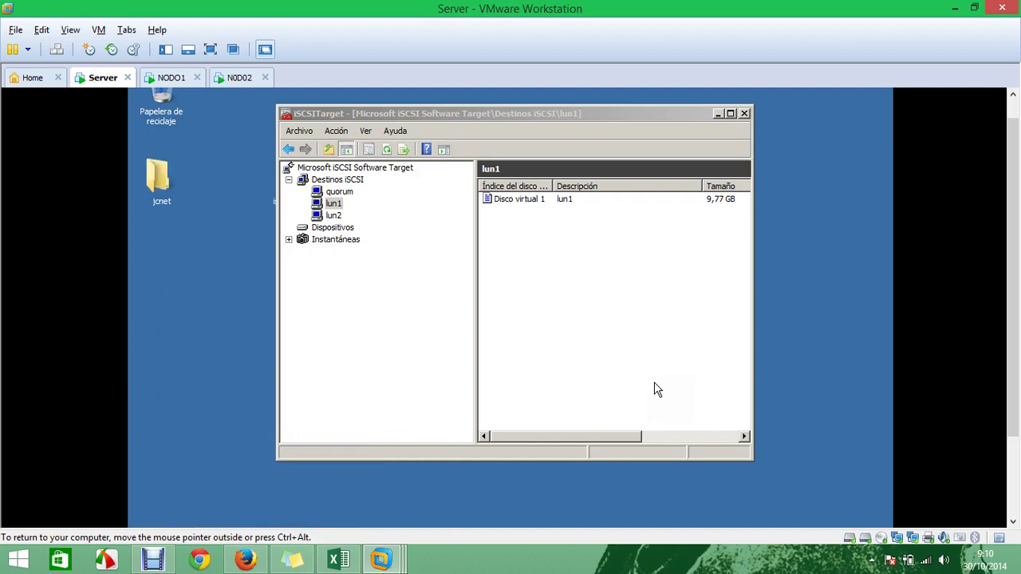
{"action": "left_click", "coordinate": [171, 78]}
{"action": "left_click", "coordinate": [722, 492]}
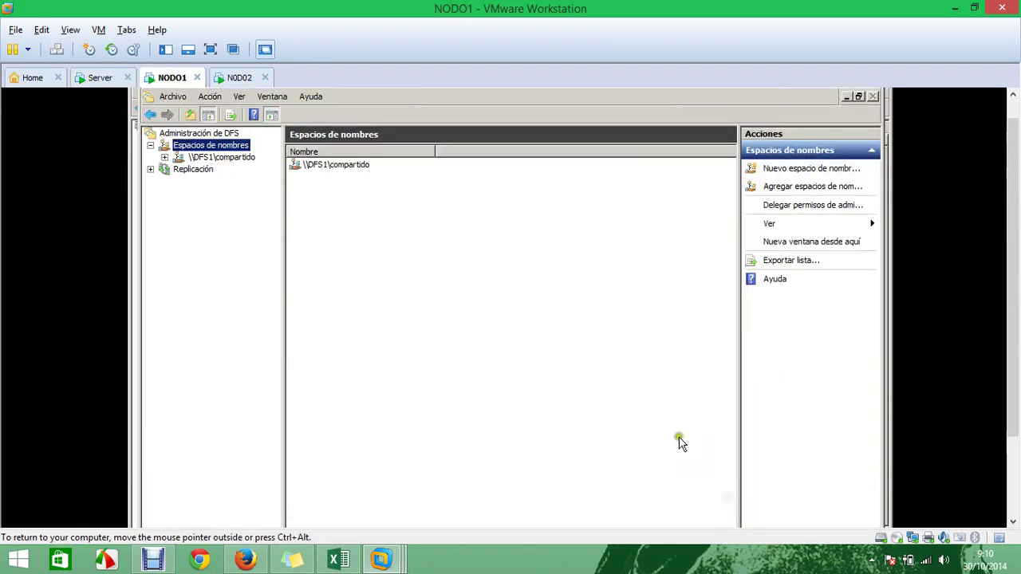
{"action": "left_click", "coordinate": [97, 78]}
- Create a new folder named redes in the share and open it
{"action": "right_click", "coordinate": [410, 252]}
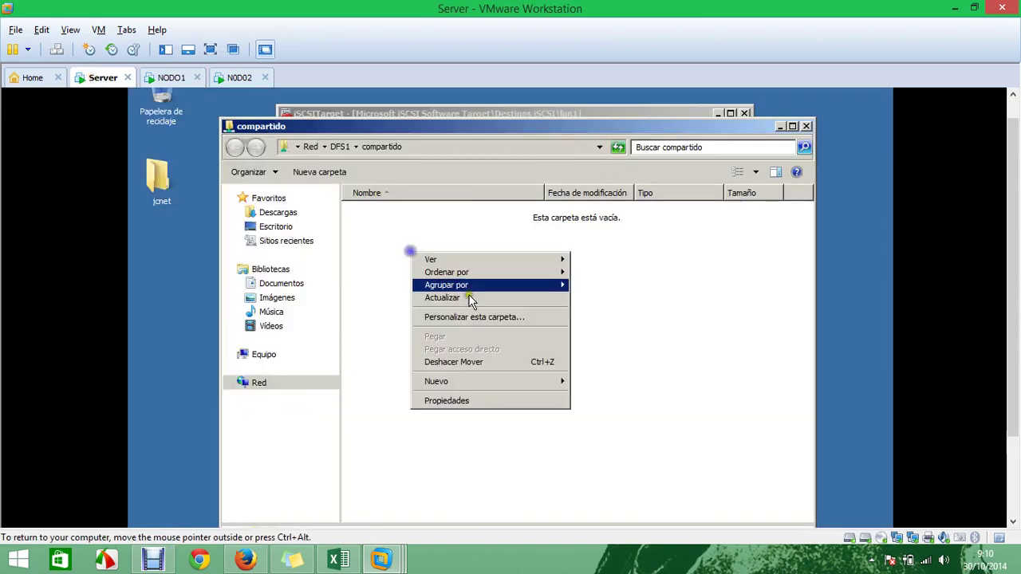
{"action": "mouse_move", "coordinate": [530, 383]}
{"action": "left_click", "coordinate": [581, 383]}
{"action": "left_click", "coordinate": [467, 303]}
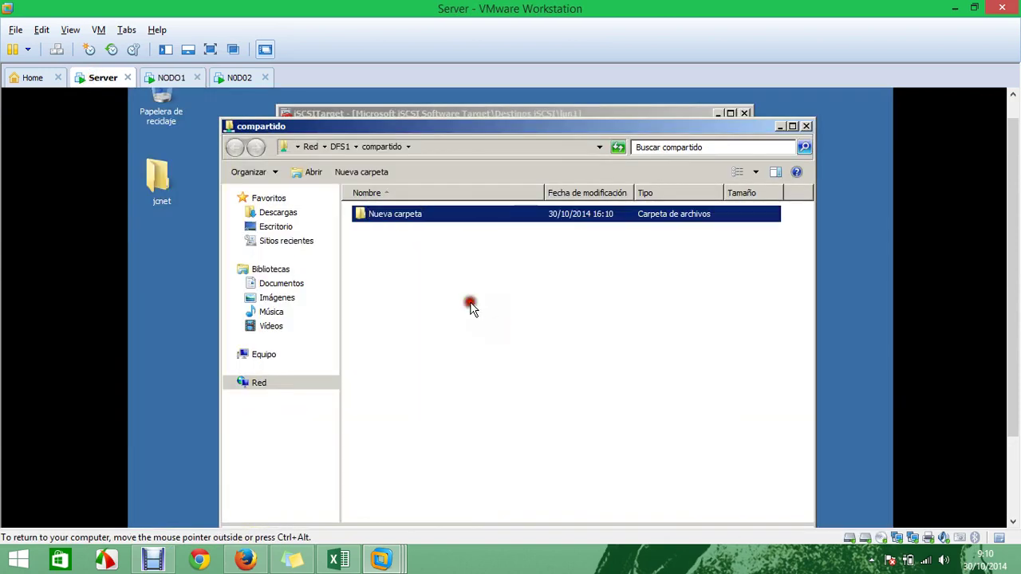
{"action": "left_click", "coordinate": [393, 213]}
{"action": "left_click", "coordinate": [393, 214]}
{"action": "type", "text": "redes"}
{"action": "left_click", "coordinate": [429, 236]}
{"action": "double_click", "coordinate": [404, 216]}
- Create a text document named JCNET inside redes and open it
{"action": "right_click", "coordinate": [410, 237]}
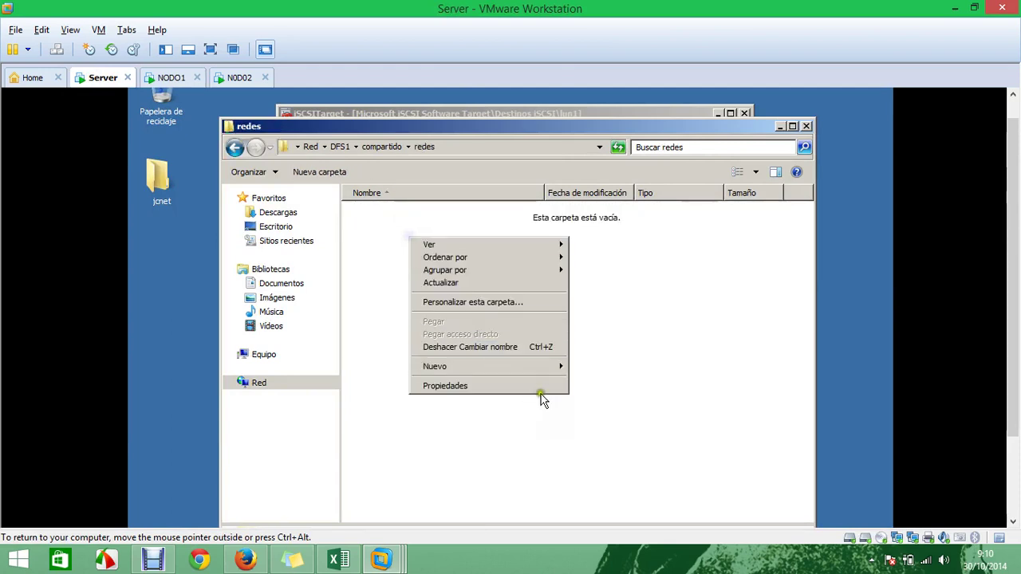
{"action": "mouse_move", "coordinate": [555, 371]}
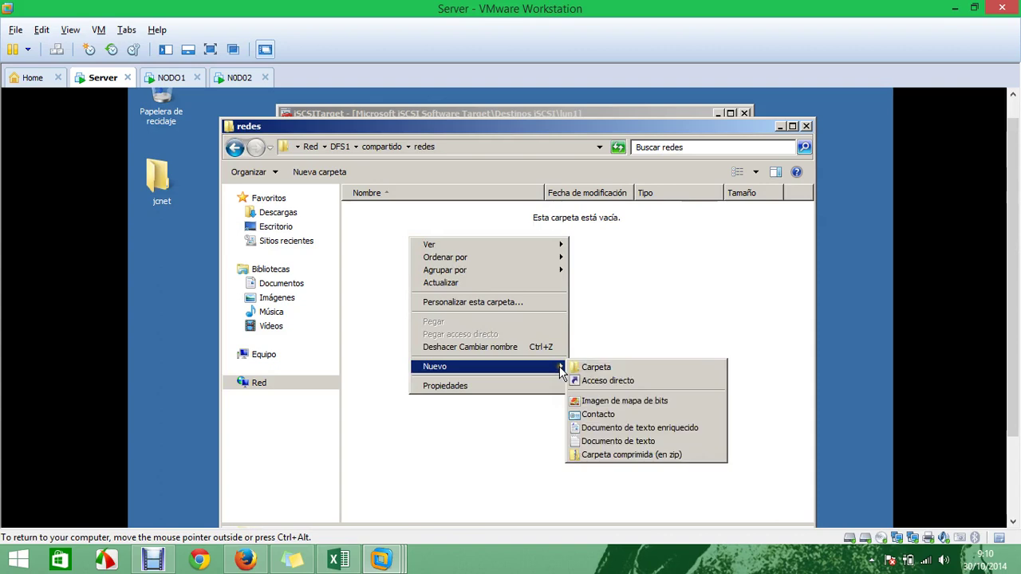
{"action": "left_click", "coordinate": [624, 443]}
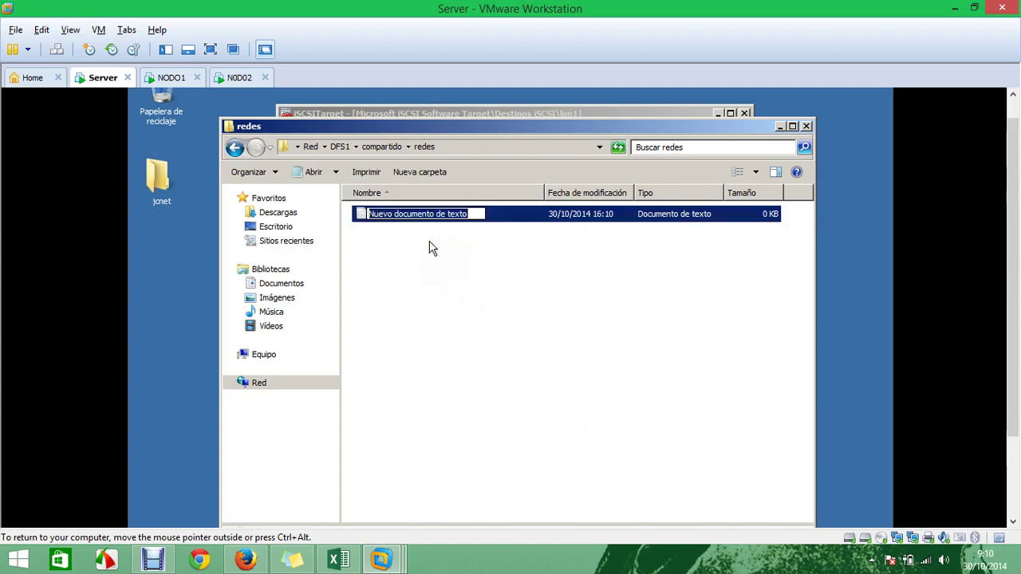
{"action": "type", "text": "x"}
{"action": "type", "text": "JCN"}
{"action": "key", "text": "Return"}
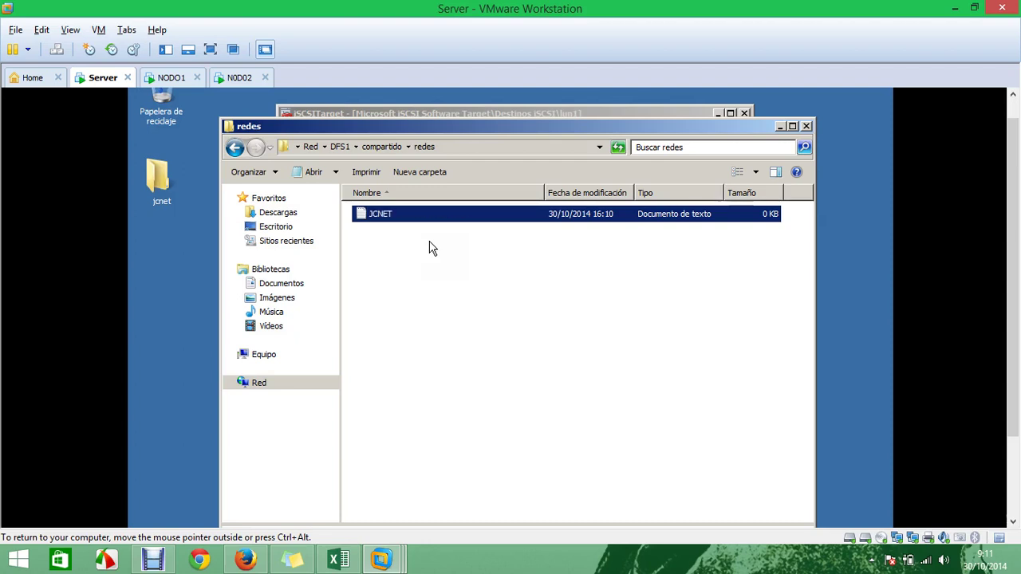
{"action": "double_click", "coordinate": [381, 215]}
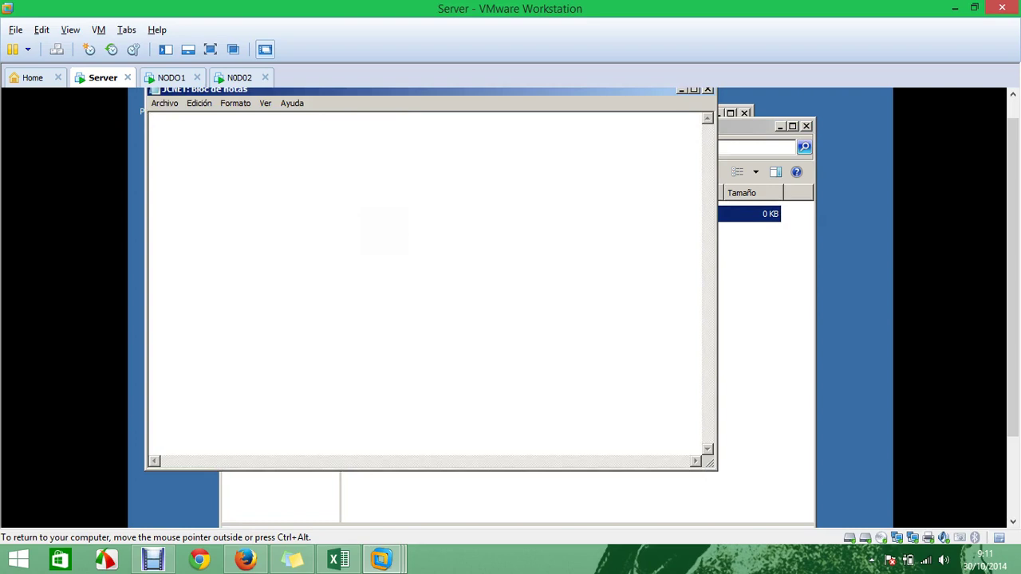
- On NODO1, close DFS Management and show the cluster's Servicios y aplicaciones
{"action": "left_click", "coordinate": [171, 78]}
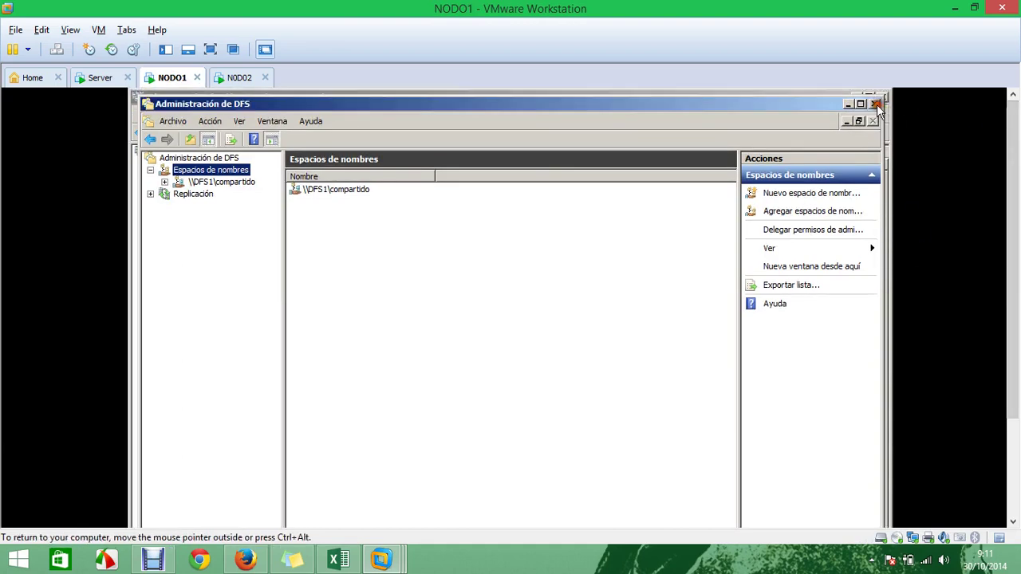
{"action": "left_click", "coordinate": [878, 104]}
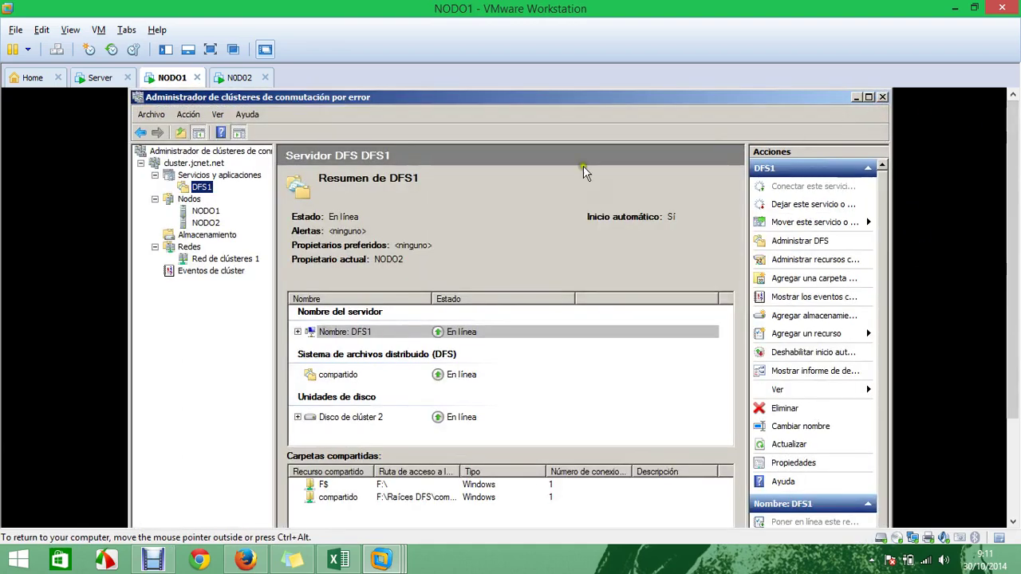
{"action": "left_click", "coordinate": [211, 175]}
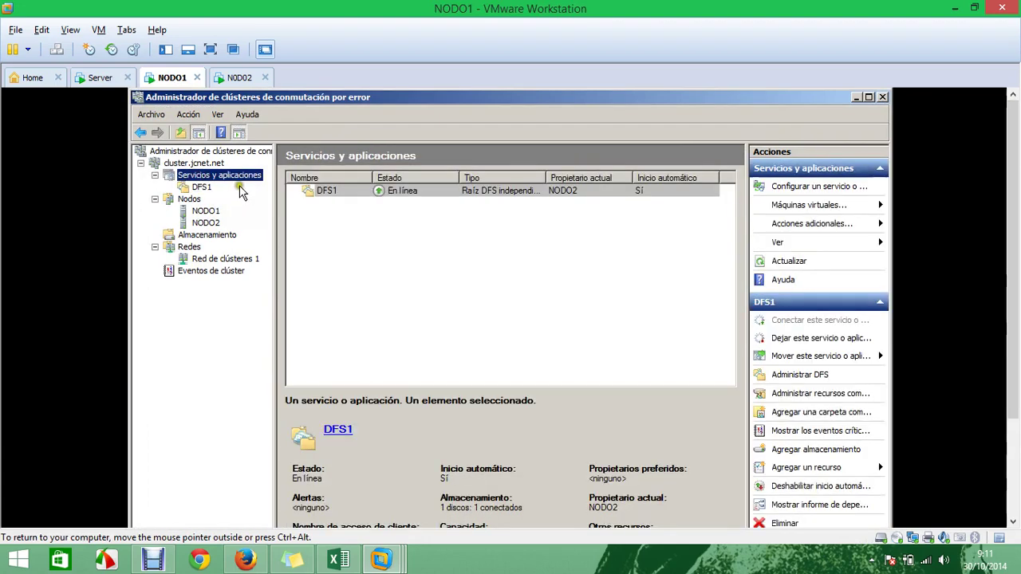
- Start configuring a new clustered service and choose Servidor de espacio de nombres DFS
{"action": "right_click", "coordinate": [196, 163]}
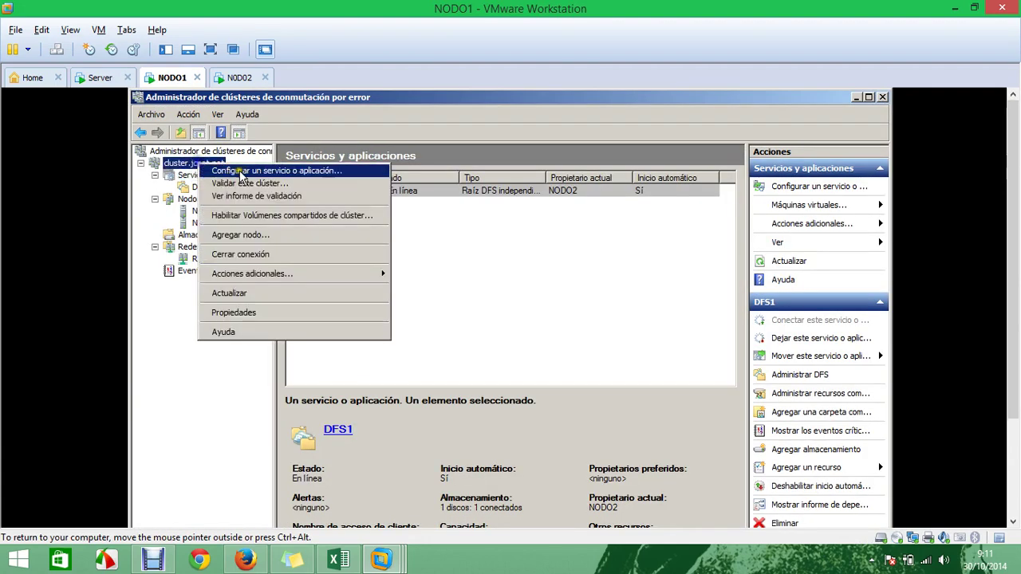
{"action": "left_click", "coordinate": [263, 172]}
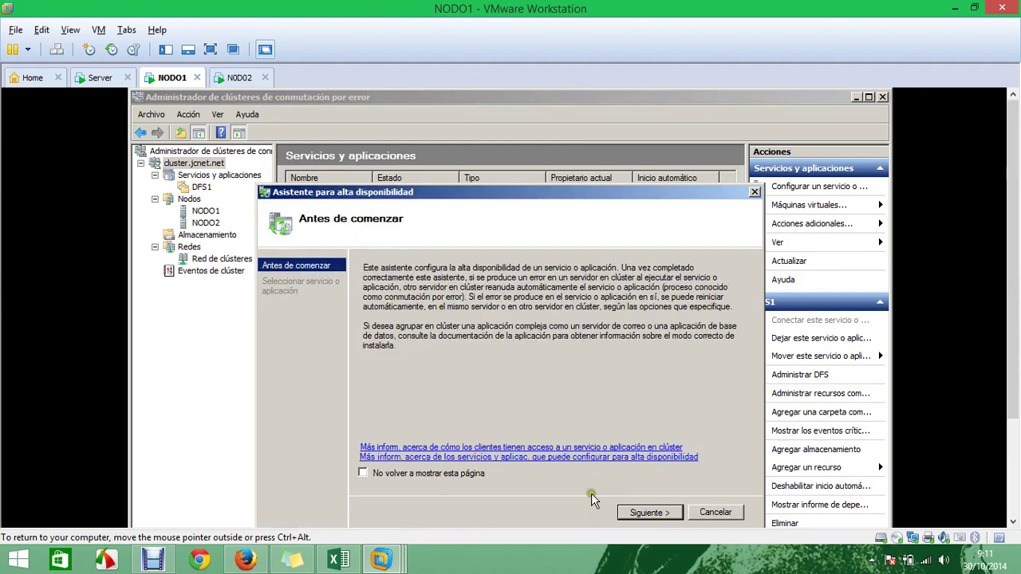
{"action": "left_click_drag", "start_coordinate": [572, 193], "coordinate": [531, 135]}
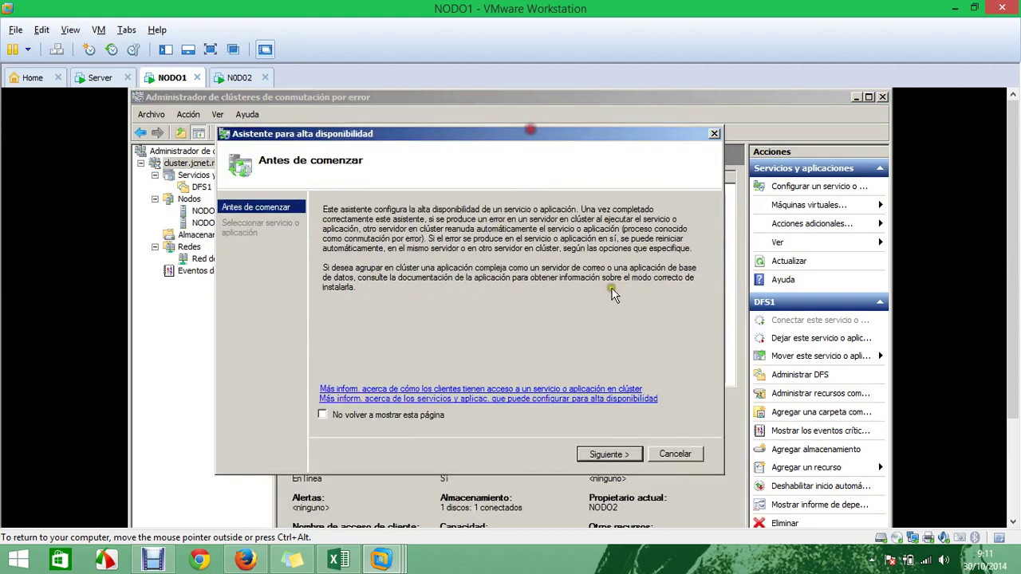
{"action": "left_click", "coordinate": [621, 452]}
{"action": "left_click_drag", "start_coordinate": [551, 311], "coordinate": [544, 348]}
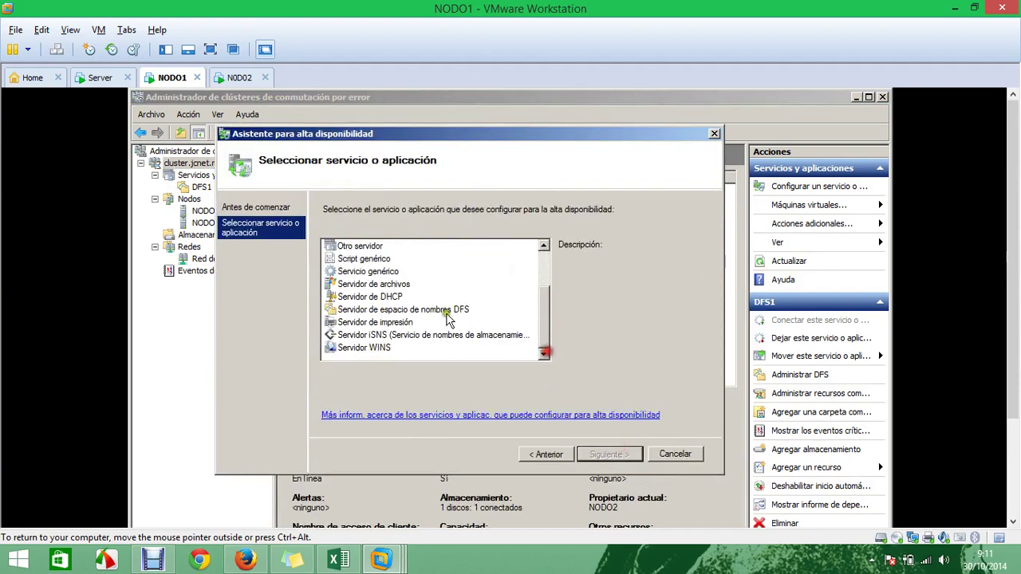
{"action": "left_click", "coordinate": [396, 312]}
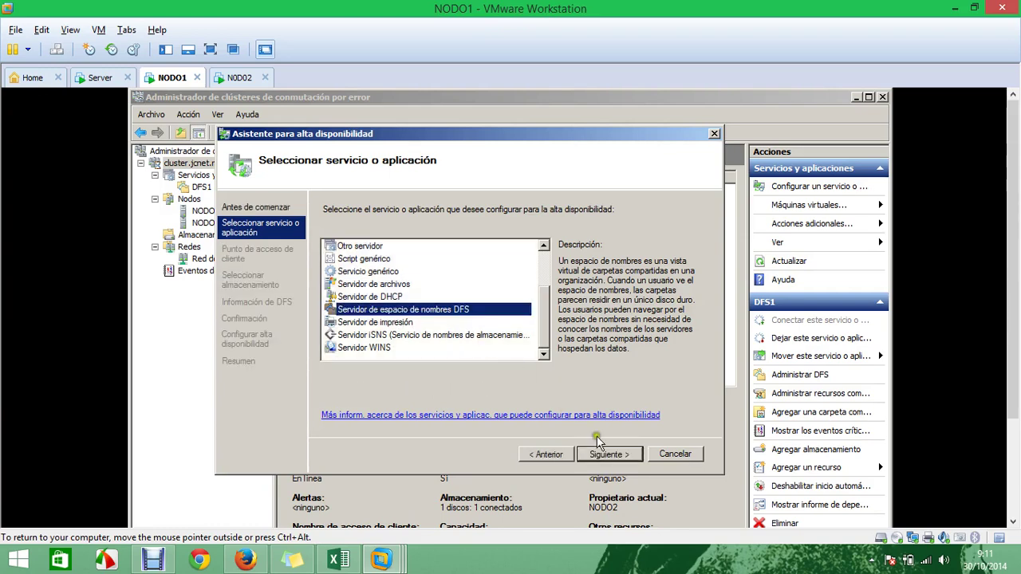
{"action": "left_click", "coordinate": [606, 453]}
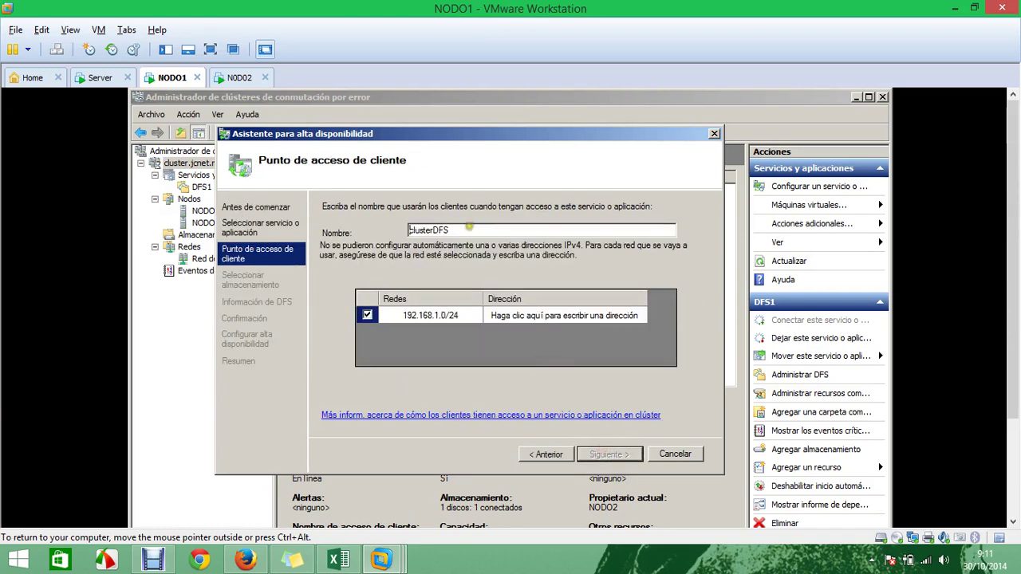
- Set the client access point name to DFS2 with address 192.168.1.102
{"action": "left_click_drag", "start_coordinate": [474, 227], "coordinate": [343, 214]}
{"action": "type", "text": "DFS2"}
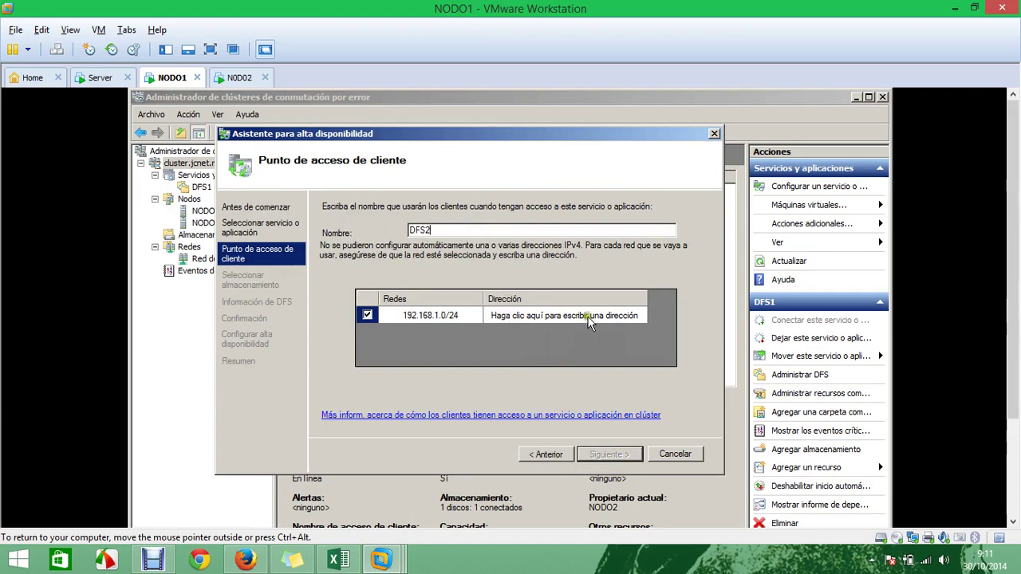
{"action": "left_click", "coordinate": [636, 313]}
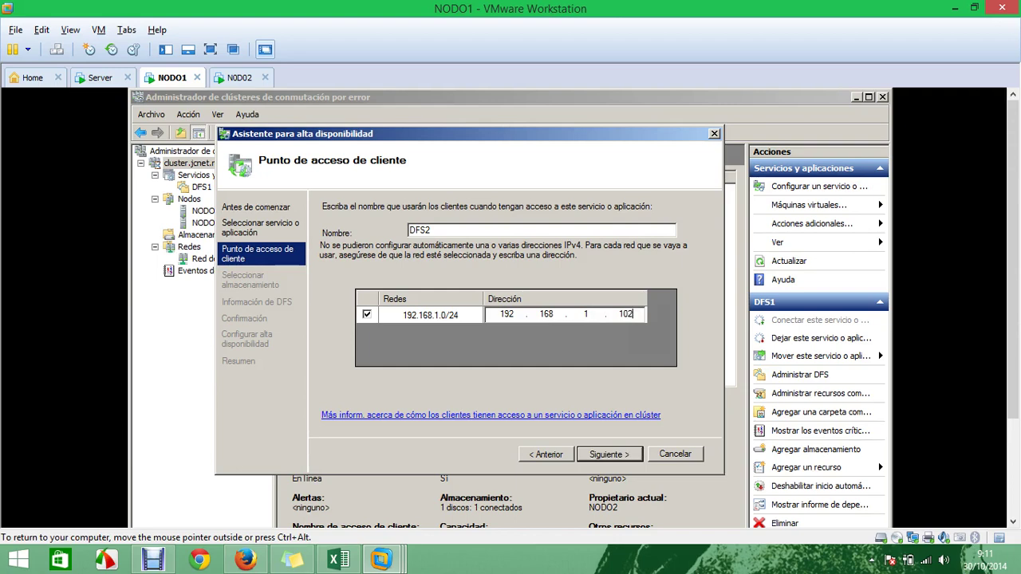
{"action": "left_click", "coordinate": [608, 454]}
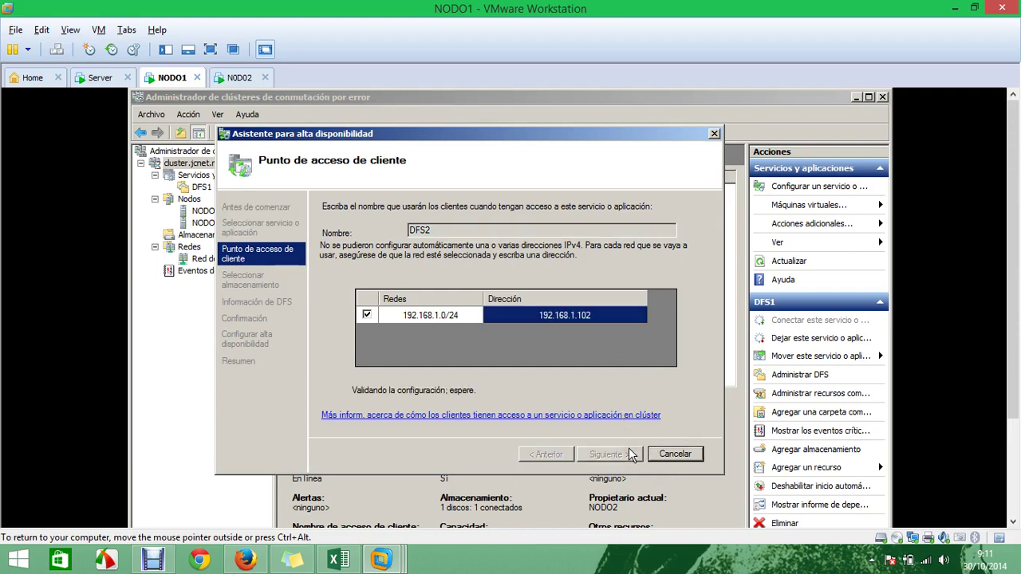
- Assign Disco de clúster 3, name the namespace JCNET, and complete the high availability wizard
{"action": "left_click", "coordinate": [331, 260]}
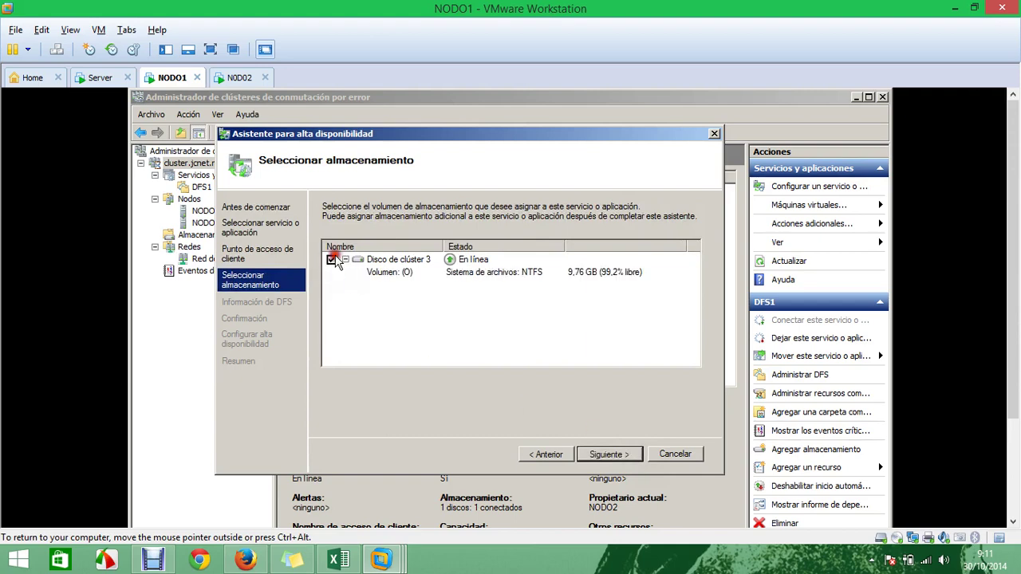
{"action": "left_click", "coordinate": [618, 454]}
{"action": "left_click", "coordinate": [467, 279]}
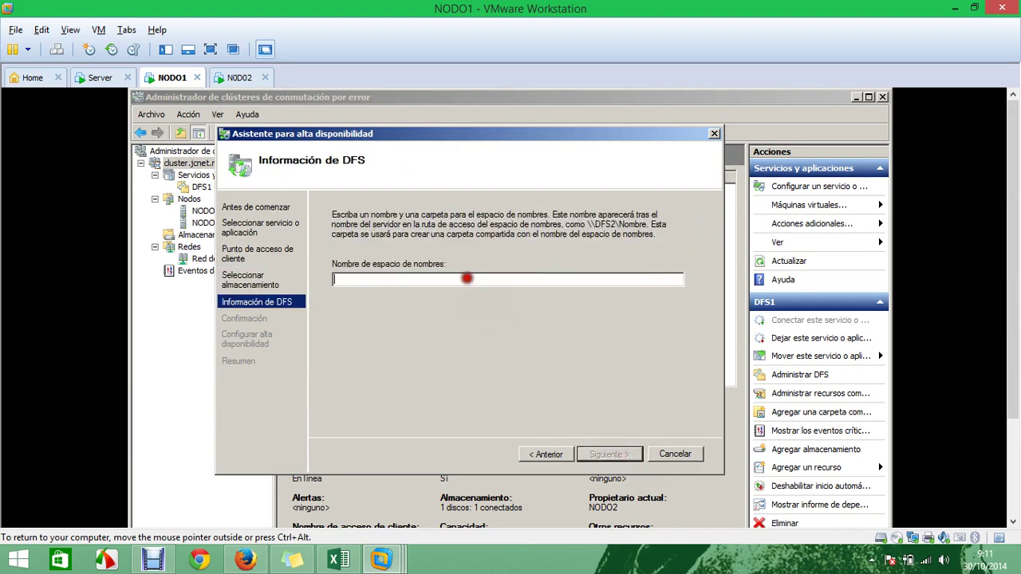
{"action": "type", "text": "JCNET"}
{"action": "left_click", "coordinate": [608, 456]}
{"action": "left_click", "coordinate": [608, 457]}
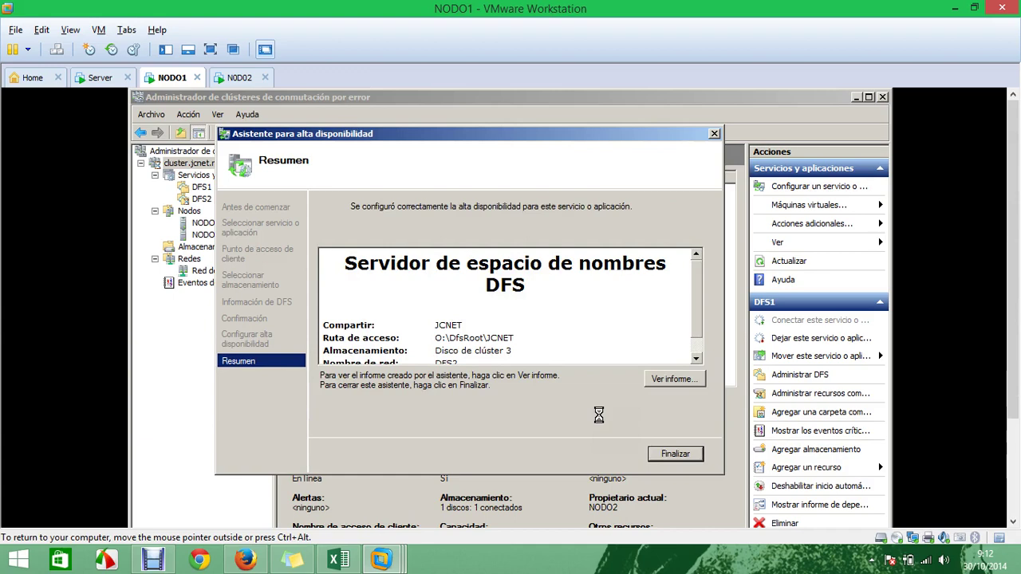
{"action": "left_click", "coordinate": [680, 453]}
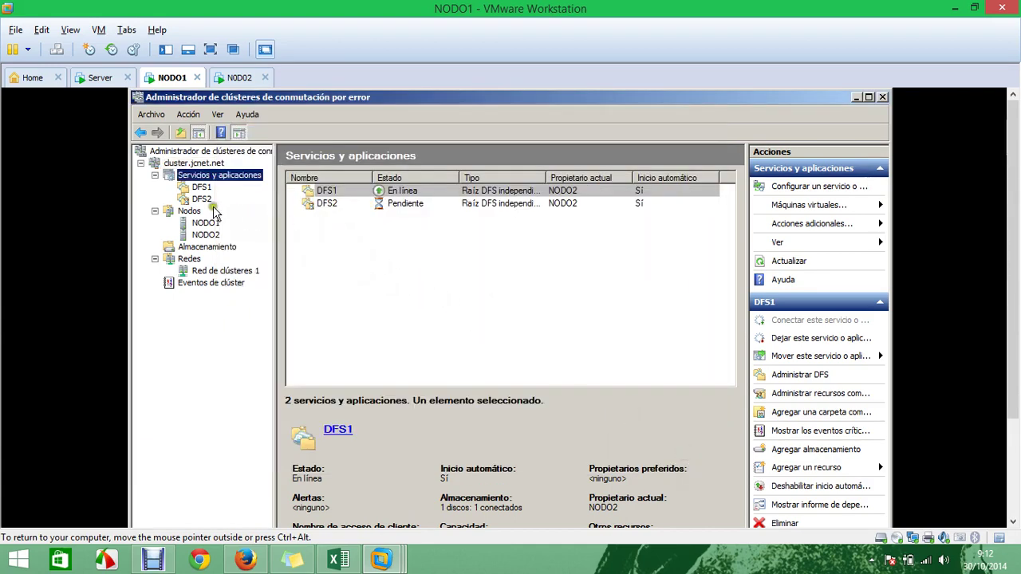
- Open DFS Management for the DFS2 service and inspect the \\DFS2\JCNET namespace
{"action": "left_click", "coordinate": [201, 199]}
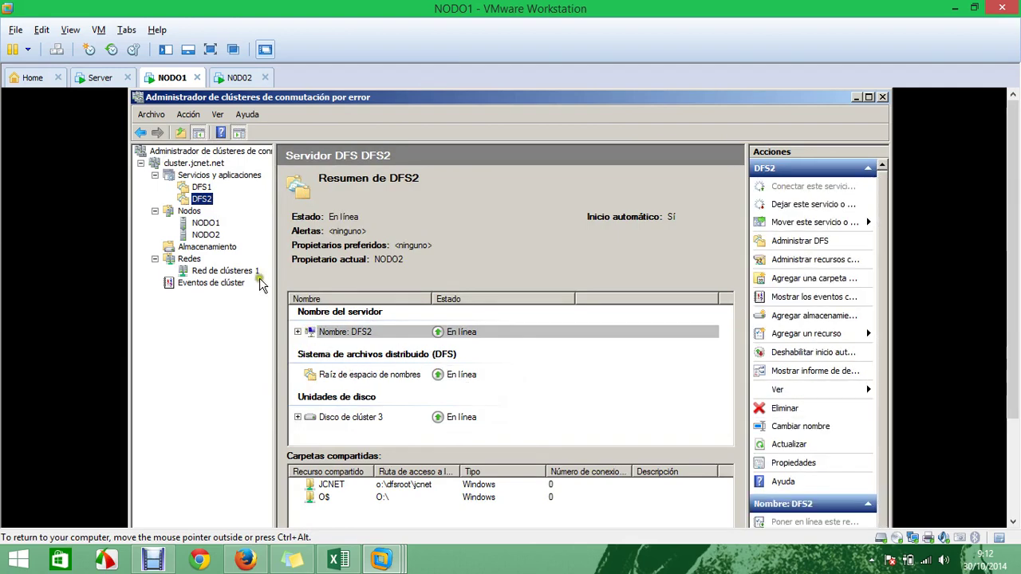
{"action": "right_click", "coordinate": [201, 199]}
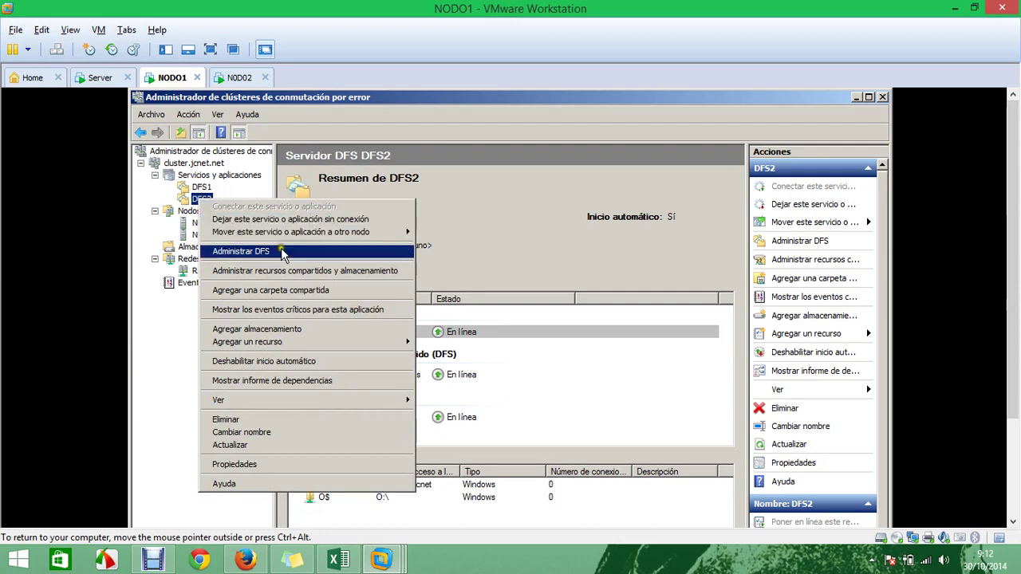
{"action": "left_click", "coordinate": [283, 252]}
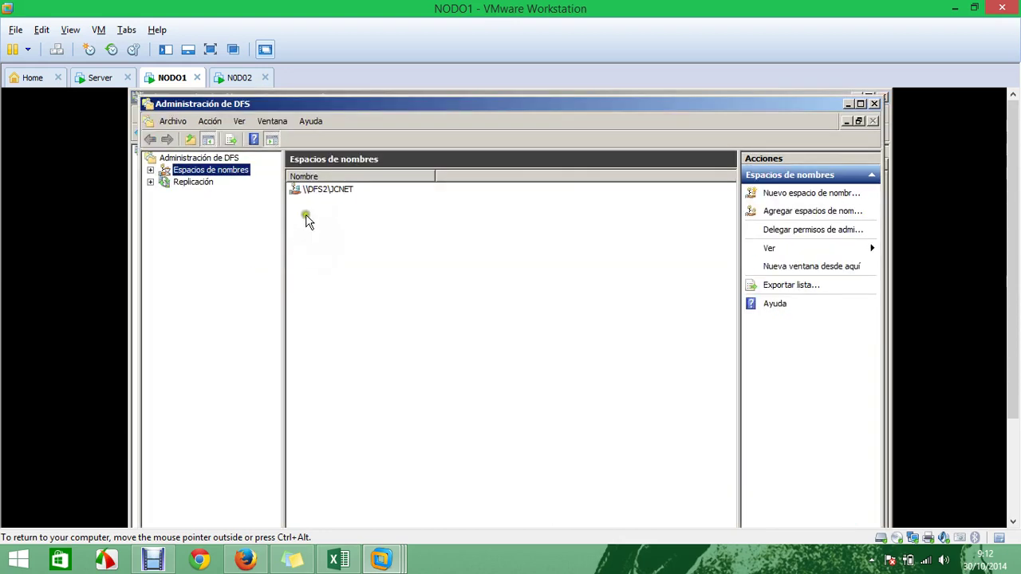
{"action": "left_click", "coordinate": [150, 170]}
{"action": "left_click", "coordinate": [180, 183]}
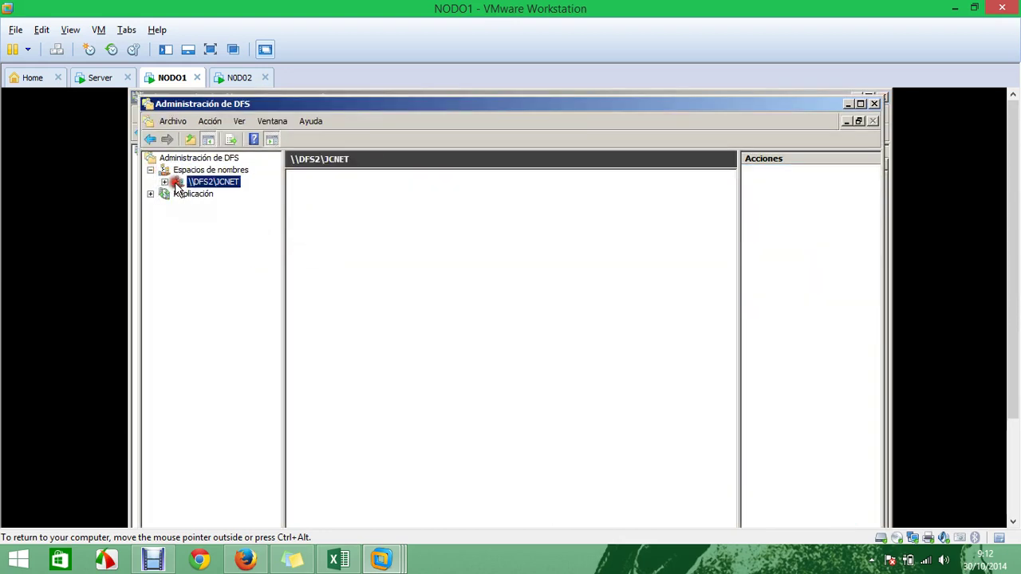
{"action": "left_click", "coordinate": [215, 183]}
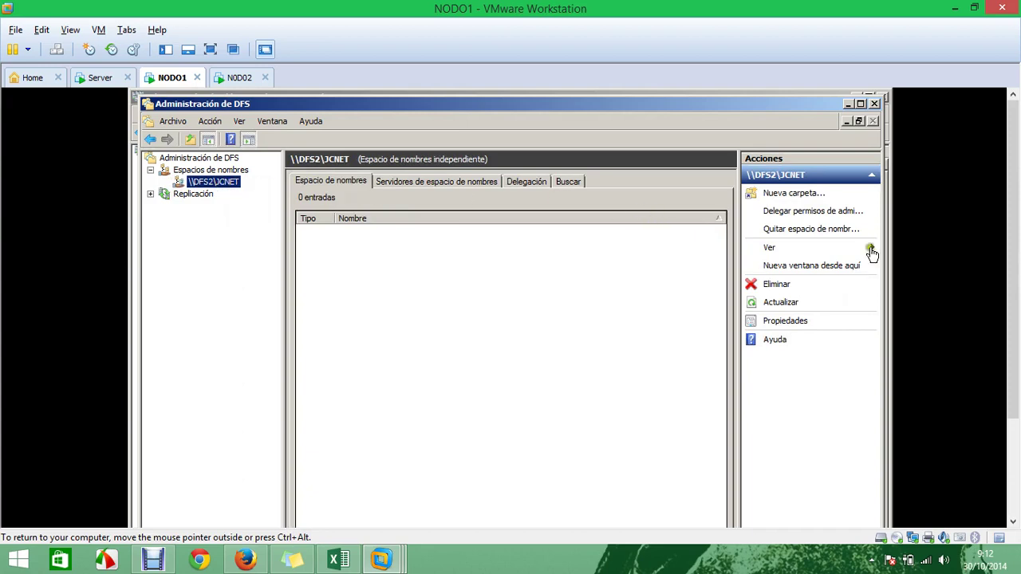
{"action": "left_click", "coordinate": [827, 217]}
{"action": "left_click", "coordinate": [809, 198]}
- Delete the \\DFS2\JCNET namespace together with its folders
{"action": "right_click", "coordinate": [214, 183]}
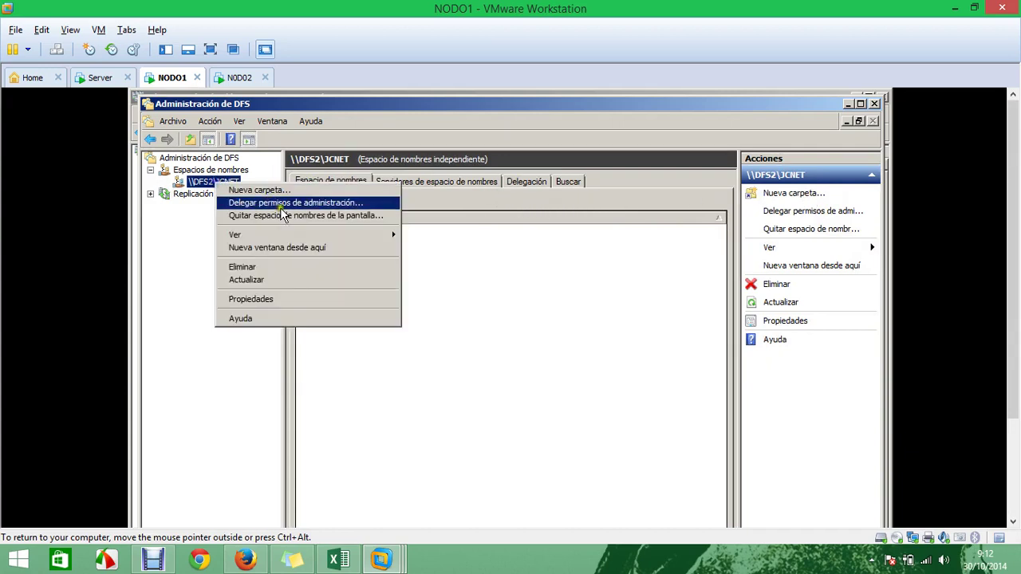
{"action": "left_click", "coordinate": [295, 266]}
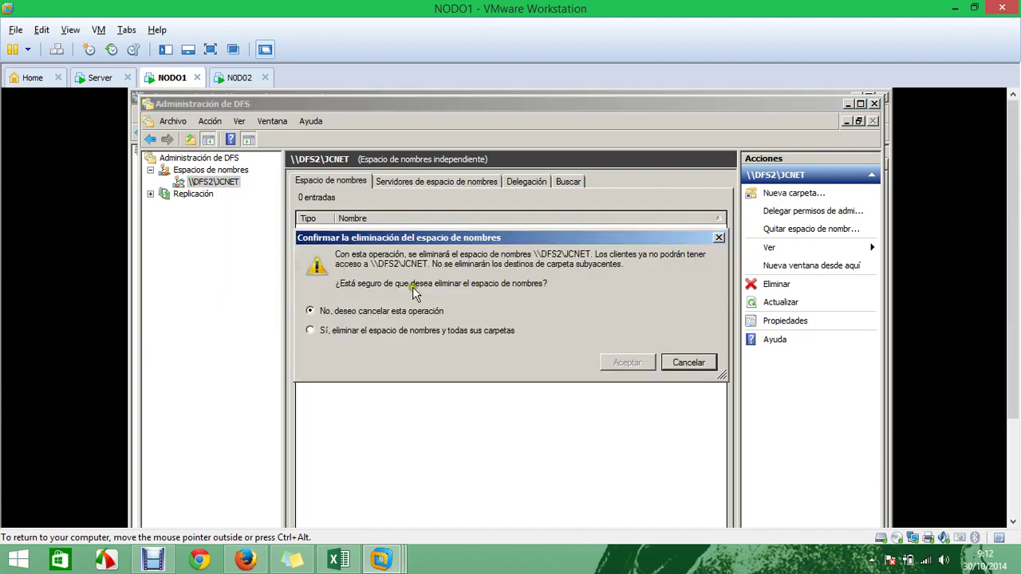
{"action": "left_click", "coordinate": [443, 331]}
{"action": "left_click", "coordinate": [625, 362]}
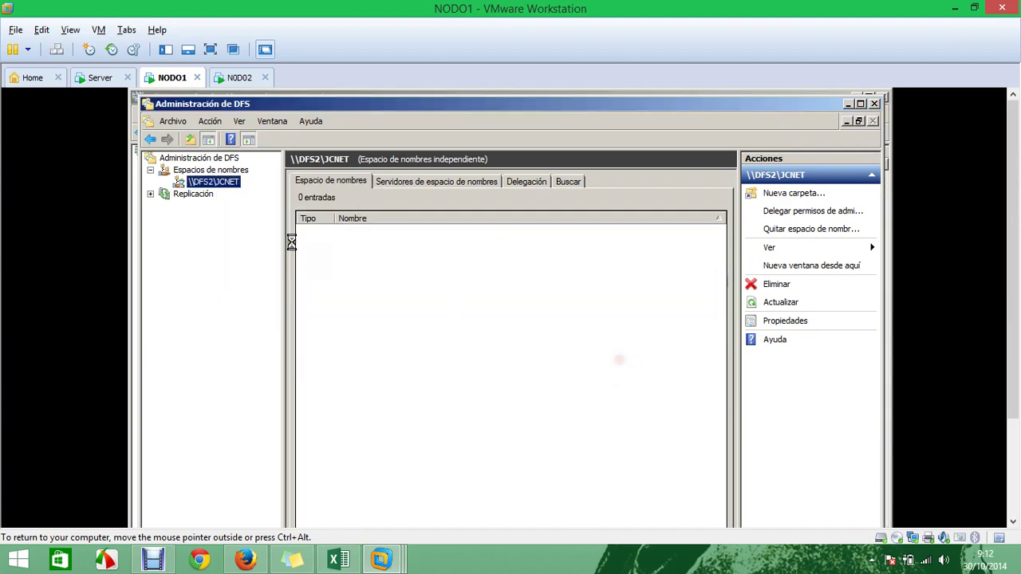
{"action": "right_click", "coordinate": [205, 170]}
{"action": "left_click", "coordinate": [265, 179]}
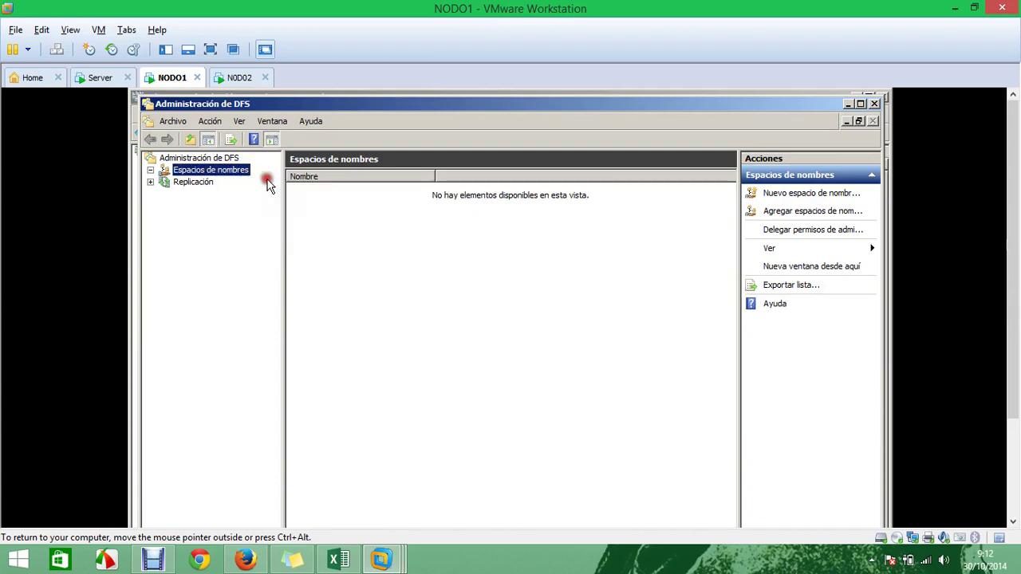
- Select DFS2 from the jcnet.net computer search as the namespace server
{"action": "left_click", "coordinate": [646, 275]}
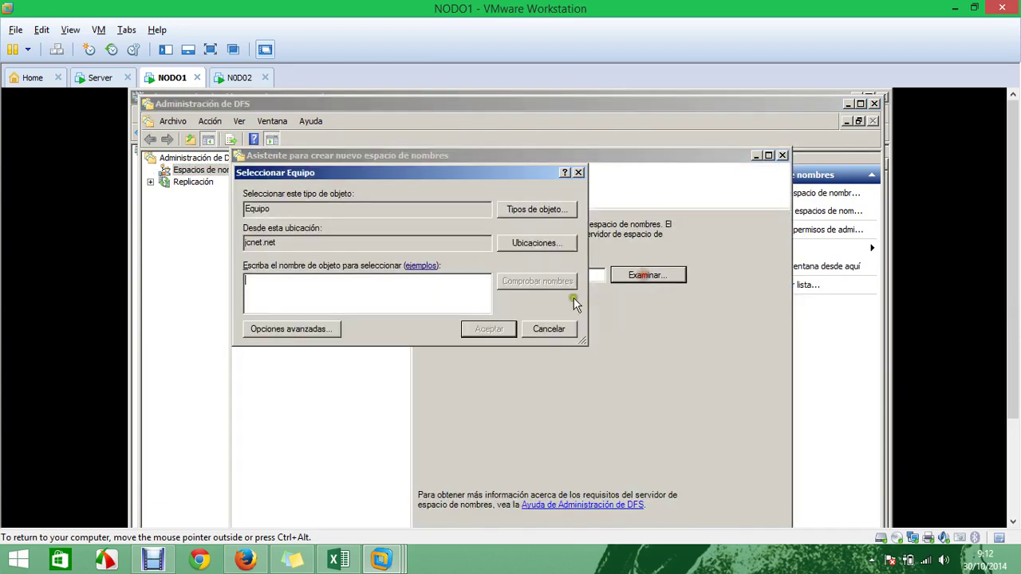
{"action": "left_click", "coordinate": [312, 323]}
{"action": "left_click", "coordinate": [558, 333]}
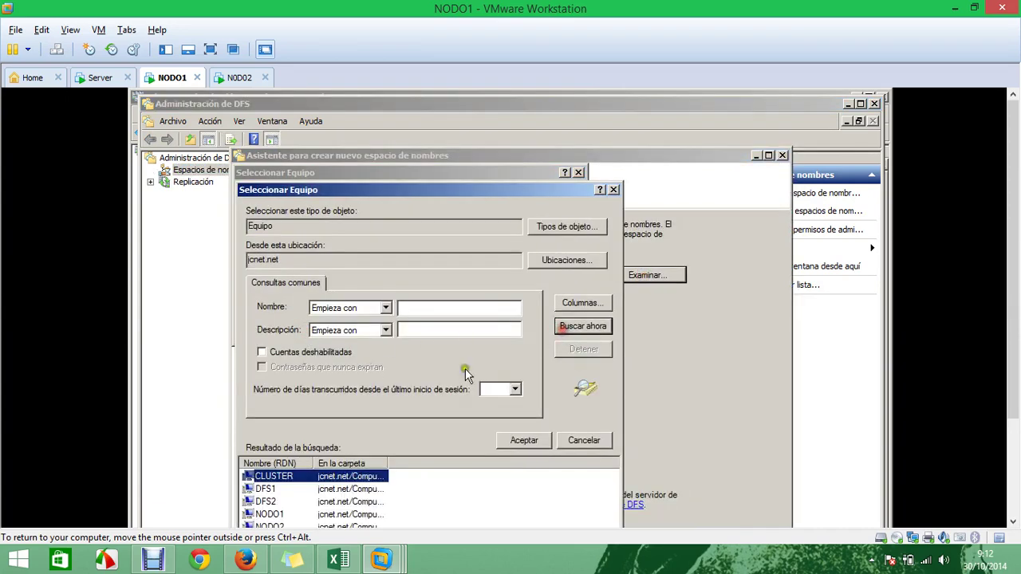
{"action": "left_click", "coordinate": [270, 501]}
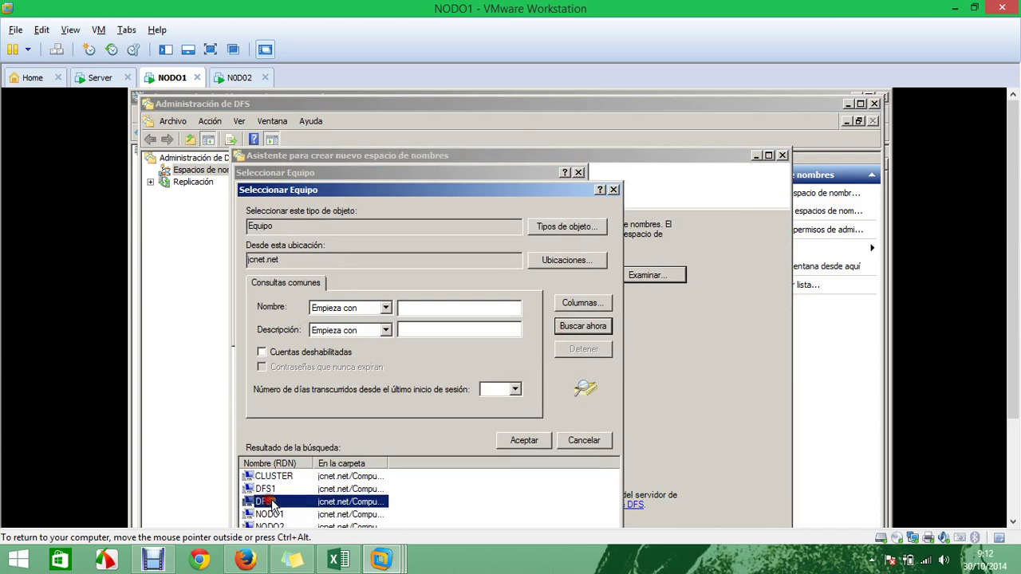
{"action": "left_click", "coordinate": [527, 441]}
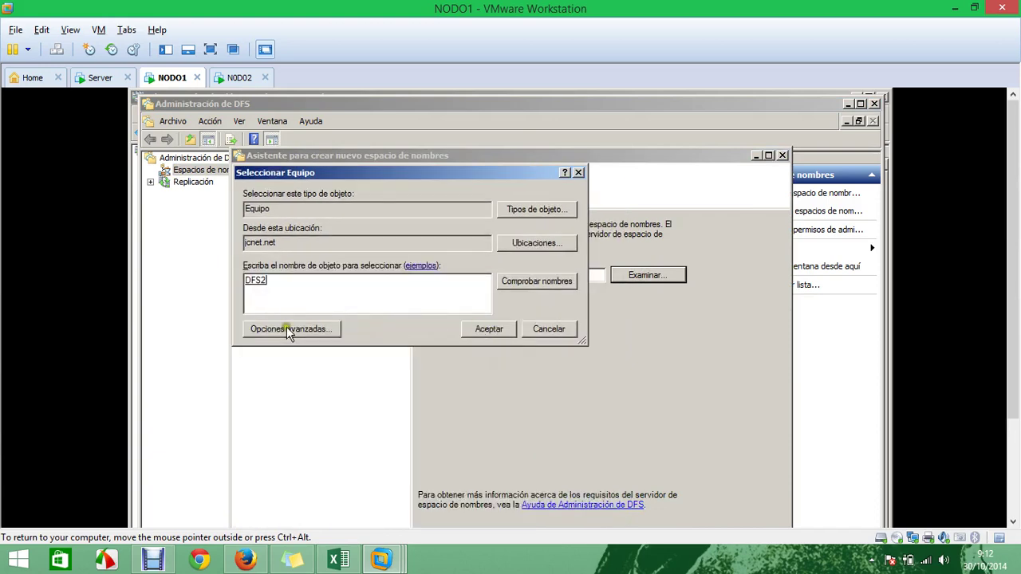
{"action": "left_click", "coordinate": [289, 330]}
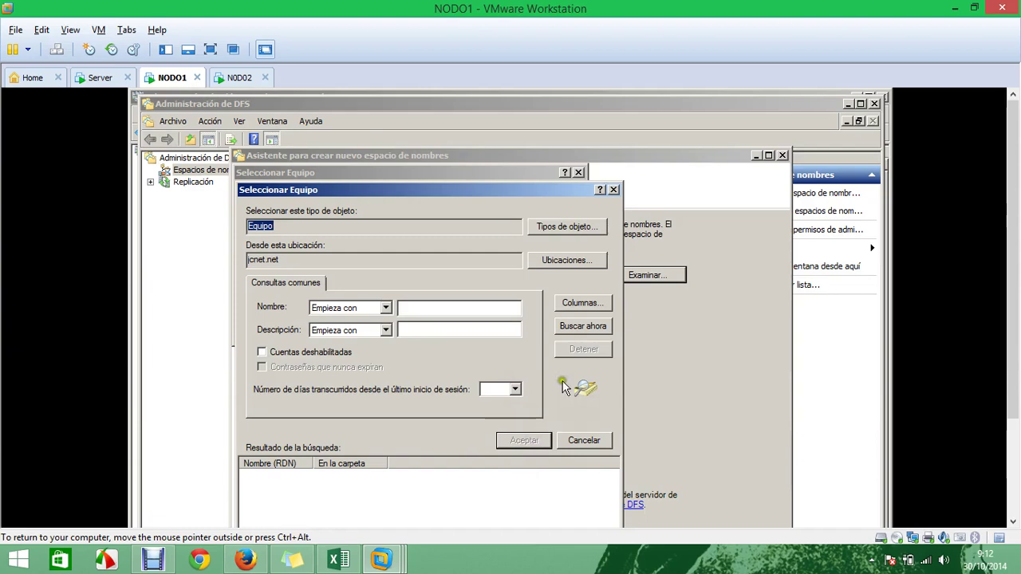
{"action": "left_click", "coordinate": [568, 329]}
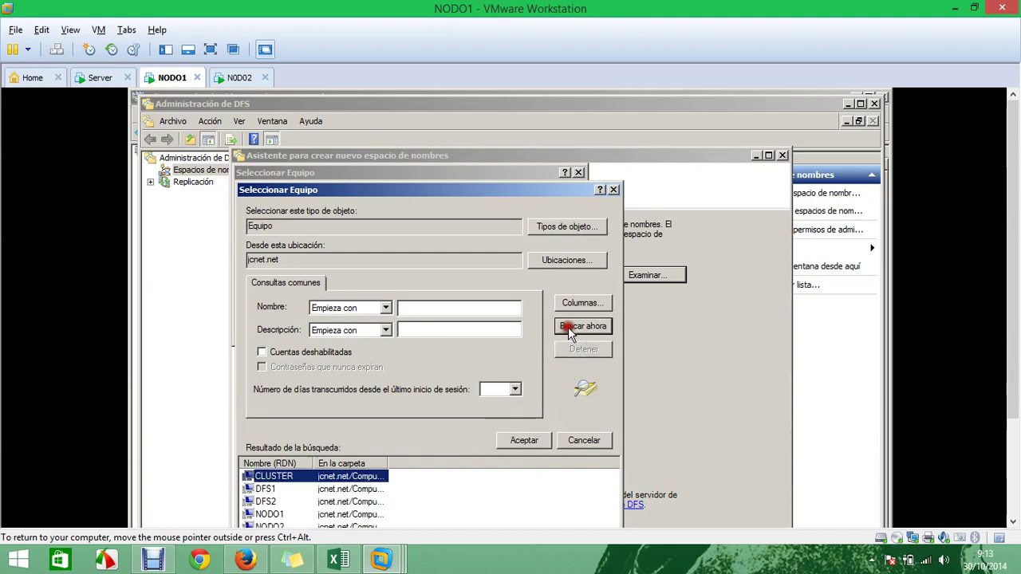
{"action": "left_click", "coordinate": [275, 501]}
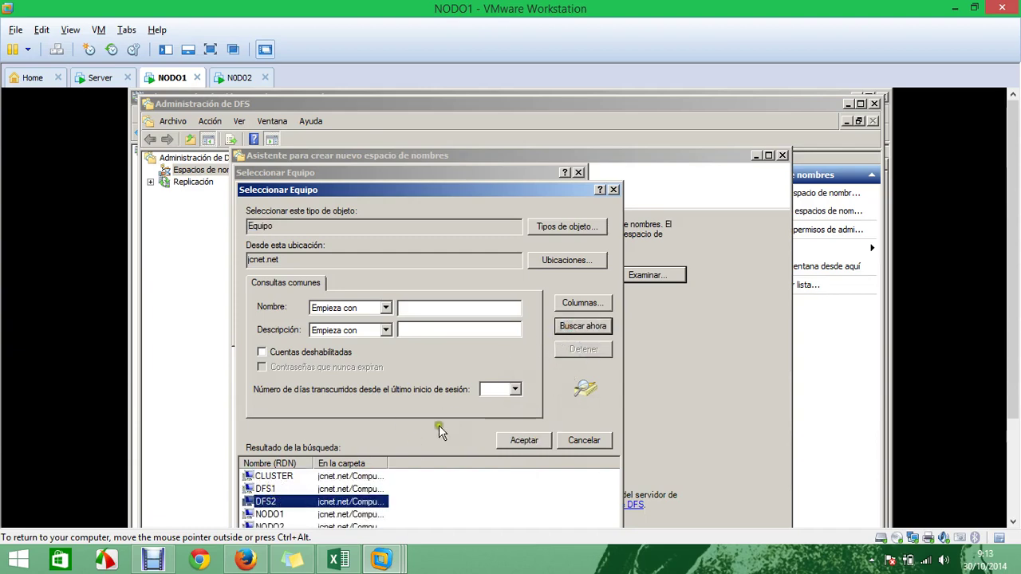
{"action": "left_click", "coordinate": [523, 440]}
{"action": "left_click", "coordinate": [499, 335]}
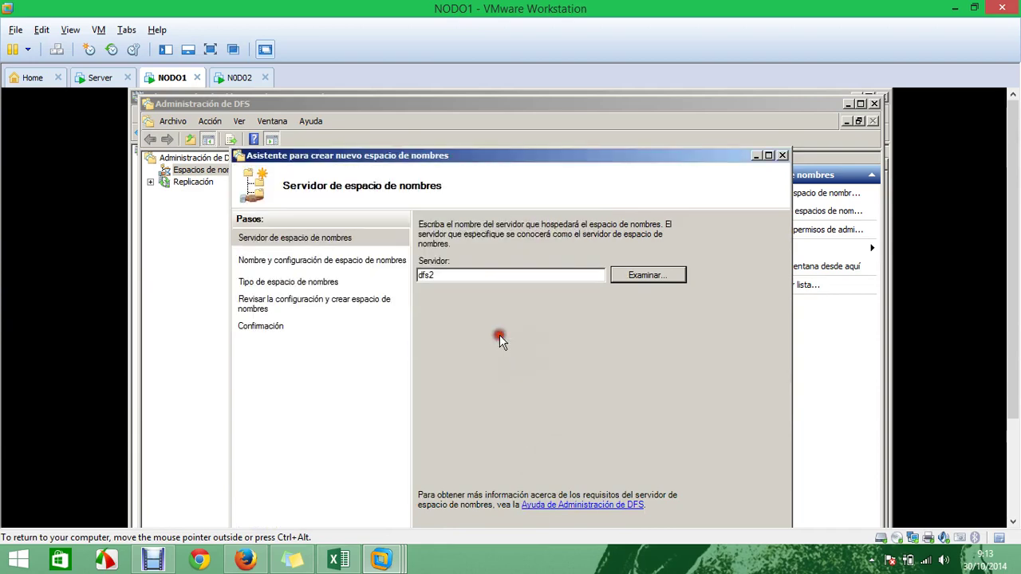
{"action": "scroll", "coordinate": [970, 295], "scroll_direction": "down", "scroll_amount": 3}
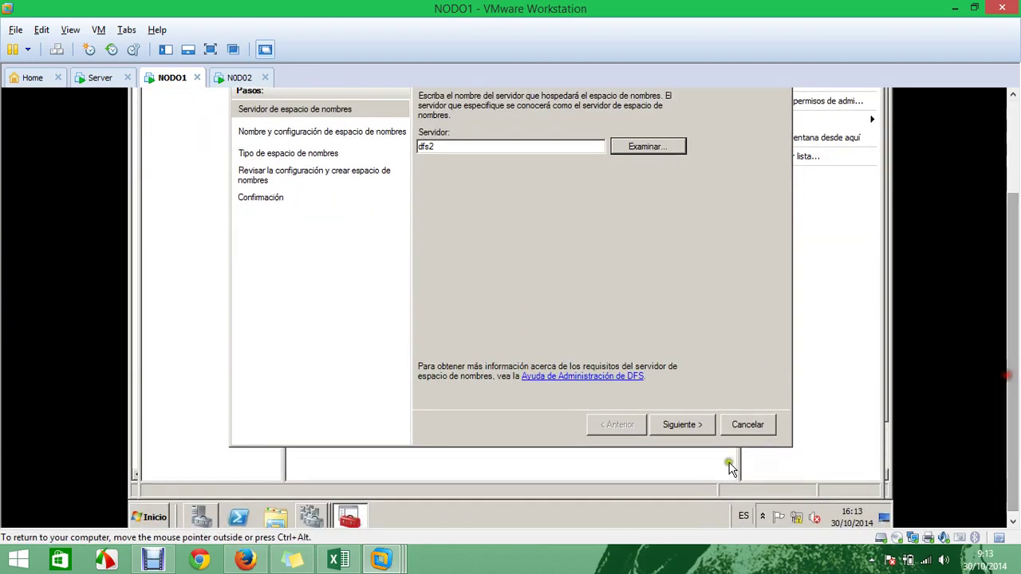
{"action": "left_click", "coordinate": [686, 426]}
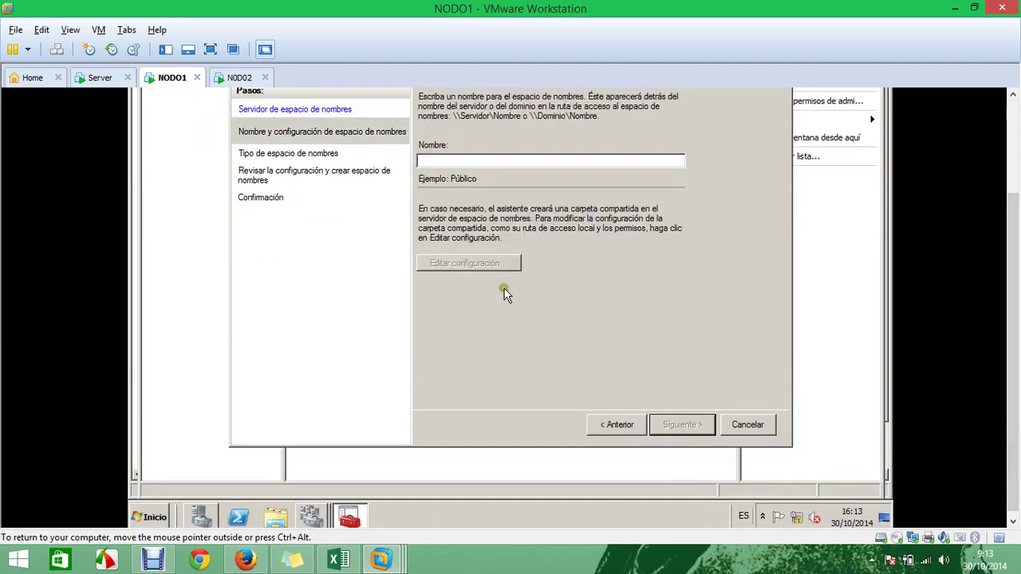
- Name the namespace jcnet and set custom share permissions allowing Change and Full control
{"action": "left_click", "coordinate": [481, 159]}
{"action": "type", "text": "I"}
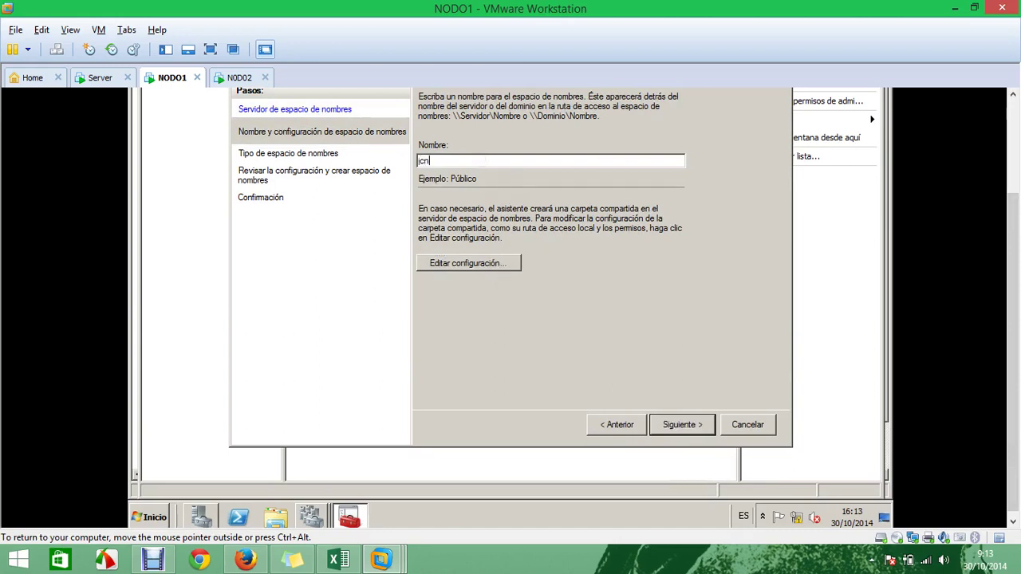
{"action": "left_click", "coordinate": [466, 266]}
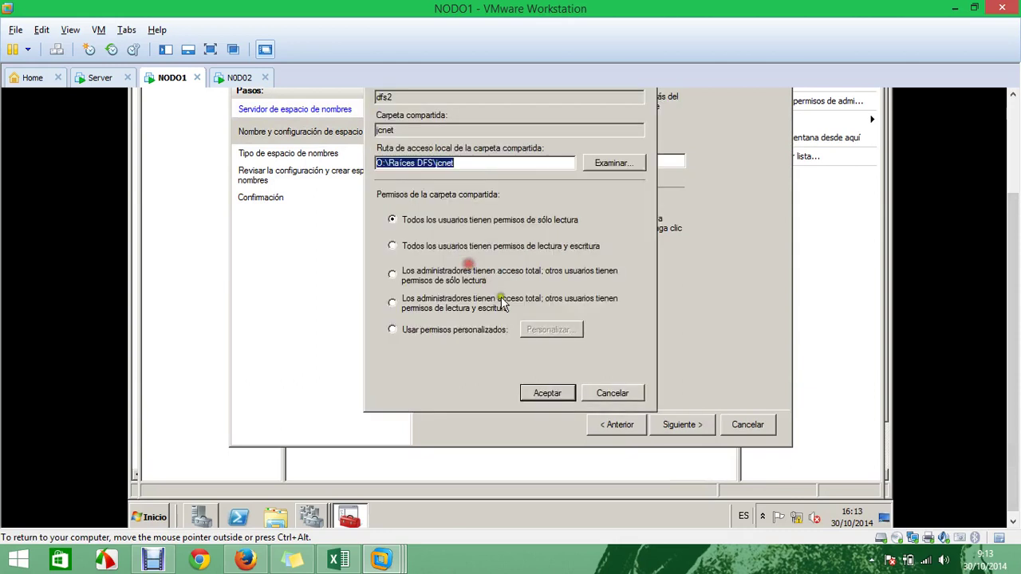
{"action": "left_click", "coordinate": [494, 330]}
{"action": "left_click", "coordinate": [544, 333]}
{"action": "left_click", "coordinate": [555, 270]}
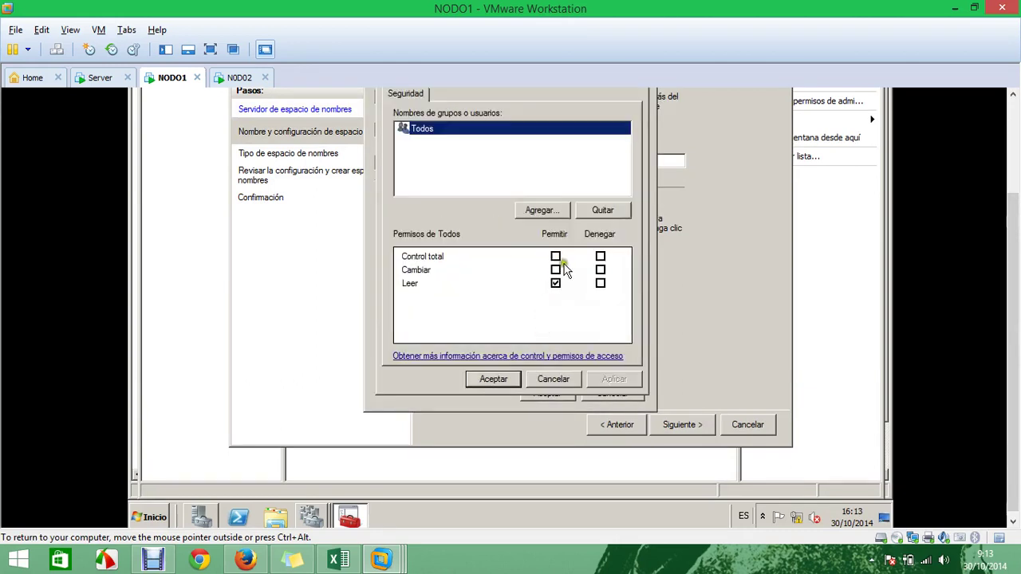
{"action": "left_click", "coordinate": [555, 256]}
- Add Usuarios del dominio to the share permissions with Full control and save
{"action": "left_click", "coordinate": [554, 212]}
{"action": "left_click", "coordinate": [456, 246]}
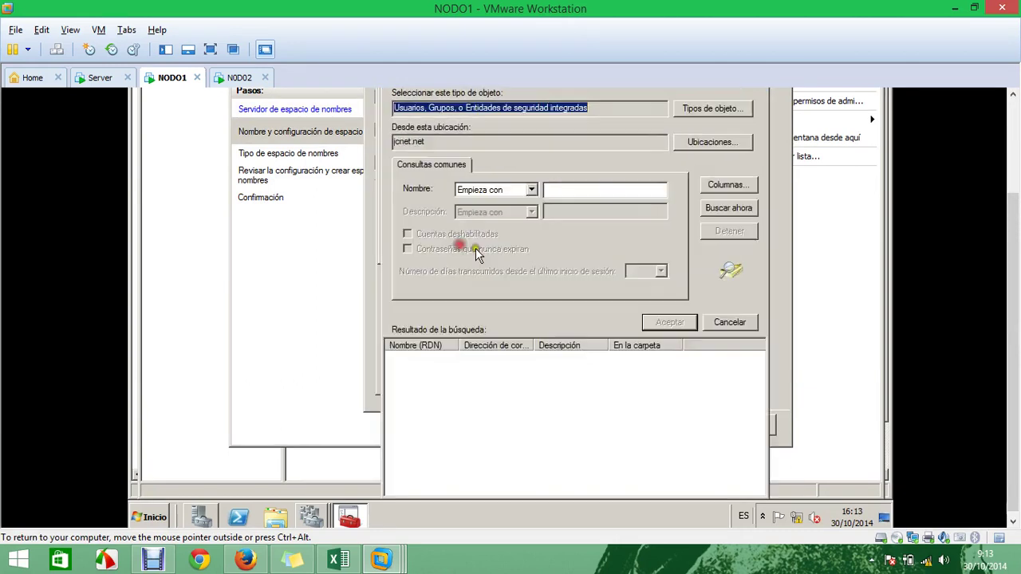
{"action": "left_click", "coordinate": [738, 210]}
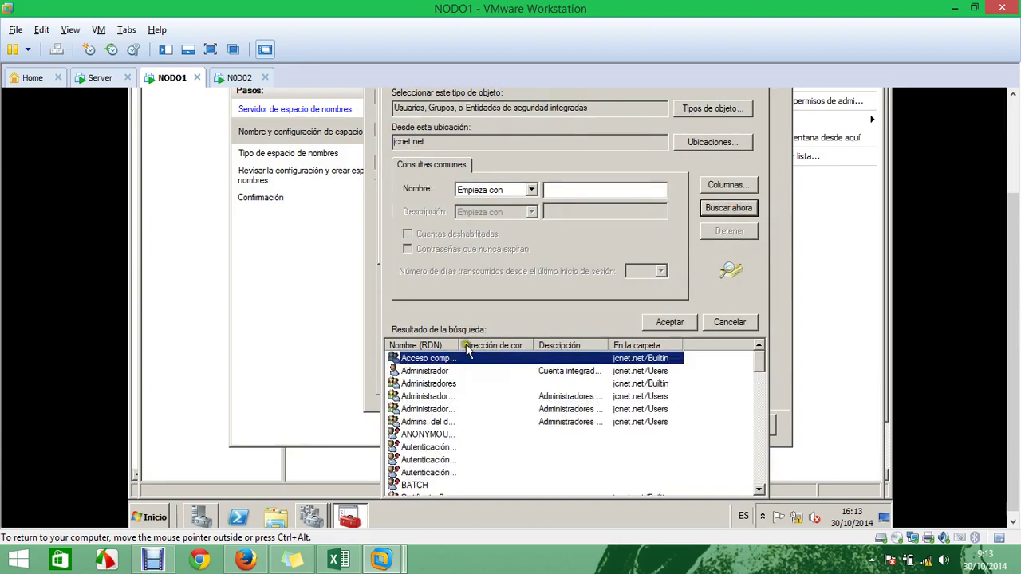
{"action": "left_click_drag", "start_coordinate": [758, 360], "coordinate": [766, 486]}
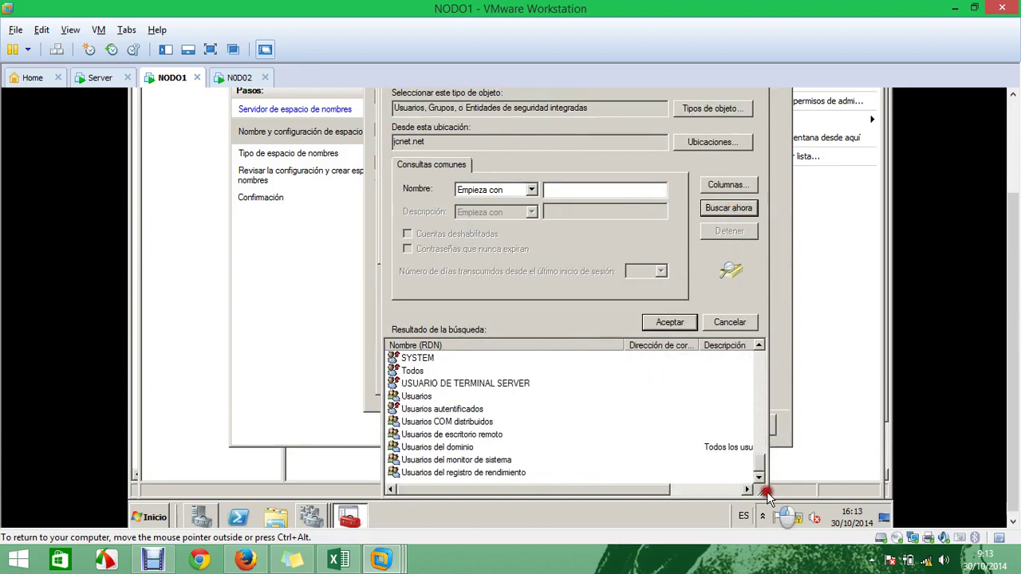
{"action": "left_click", "coordinate": [437, 447]}
{"action": "left_click", "coordinate": [669, 322]}
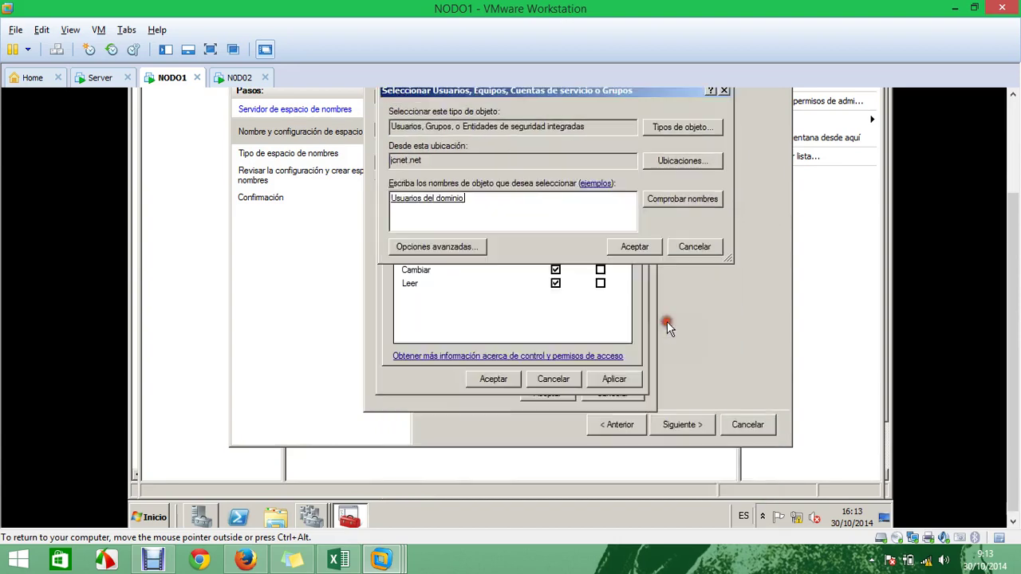
{"action": "left_click", "coordinate": [632, 248]}
{"action": "left_click", "coordinate": [555, 256]}
{"action": "left_click", "coordinate": [616, 379]}
{"action": "left_click", "coordinate": [488, 381]}
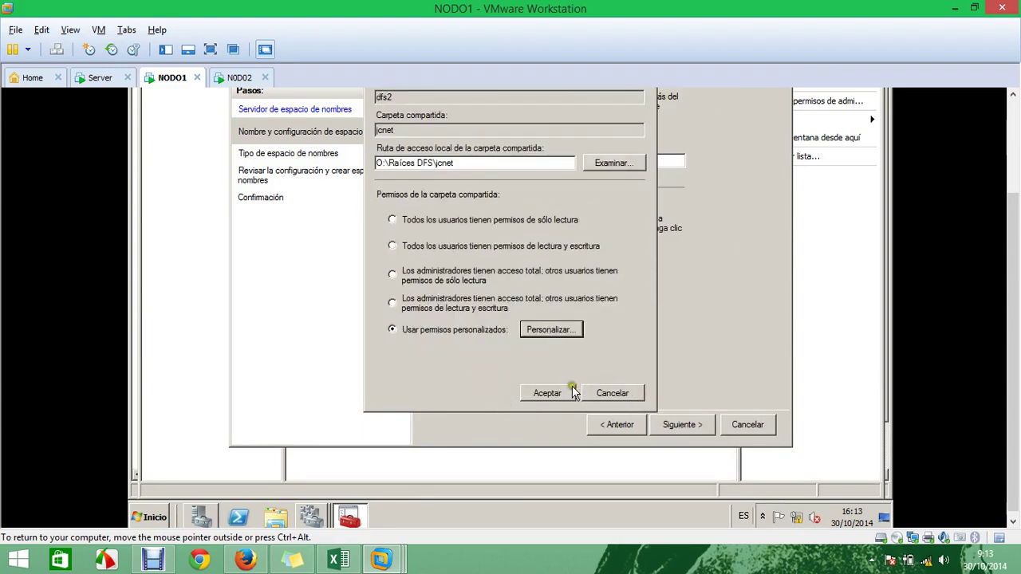
{"action": "left_click", "coordinate": [547, 391]}
- Choose the standalone namespace type, then switch to the Server VM
{"action": "left_click", "coordinate": [680, 425]}
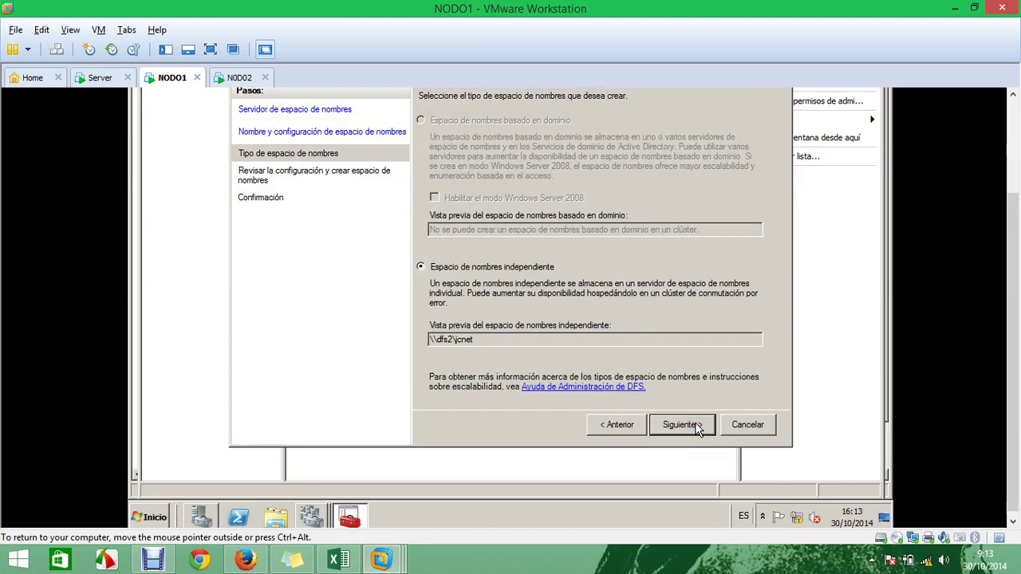
{"action": "left_click", "coordinate": [695, 427]}
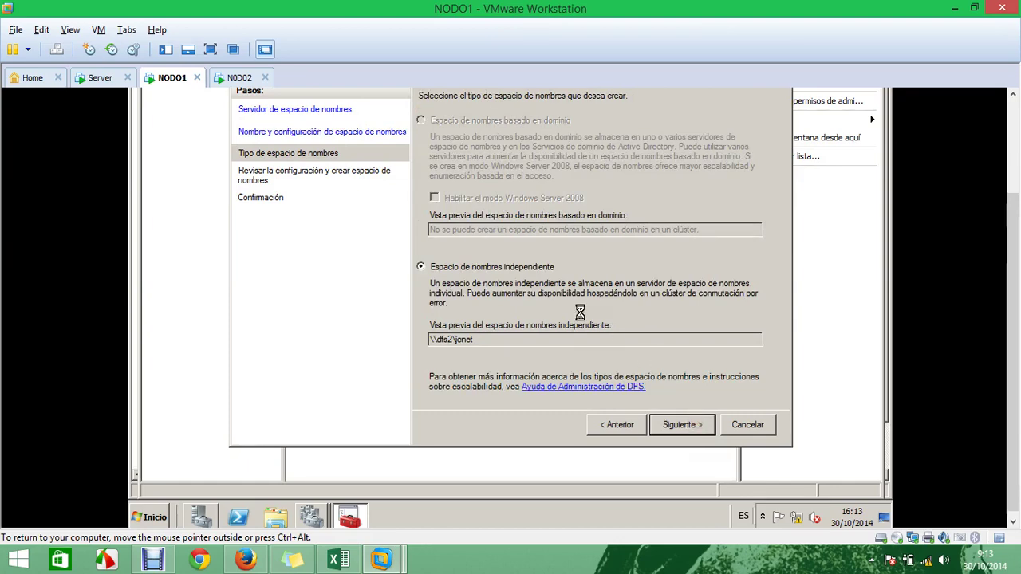
{"action": "left_click", "coordinate": [108, 77]}
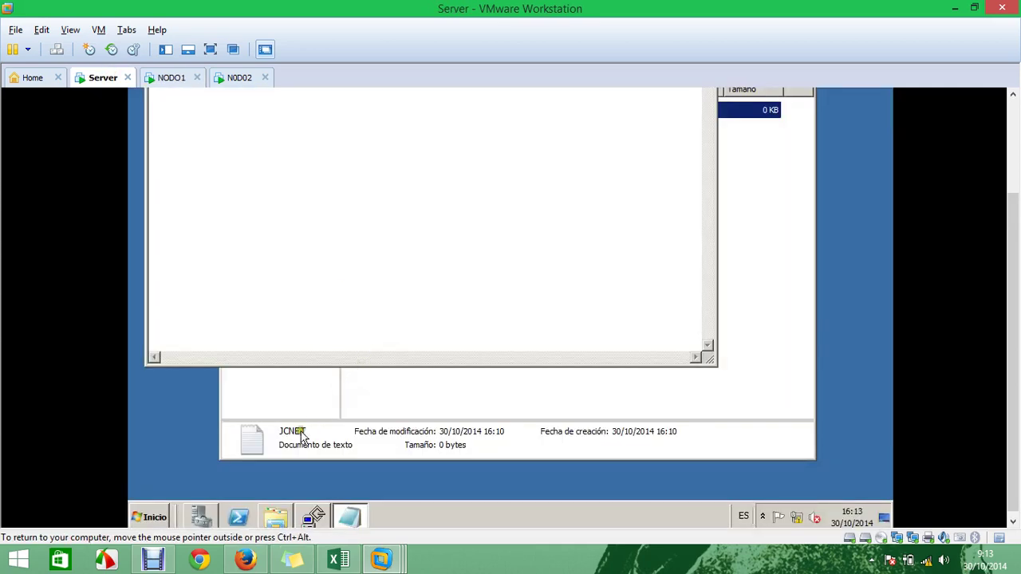
- Open Run on Server and start replacing the old path with \\192.168.1.102\
{"action": "key", "text": "super+r"}
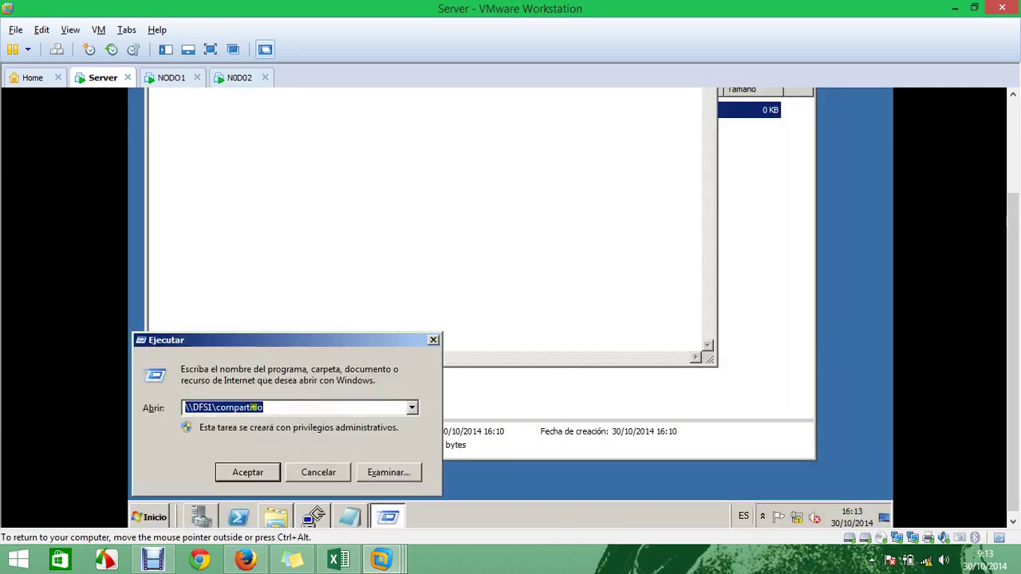
{"action": "left_click", "coordinate": [211, 407]}
{"action": "left_click_drag", "start_coordinate": [284, 407], "coordinate": [192, 399]}
{"action": "type", "text": "192.168.1.102\\"}
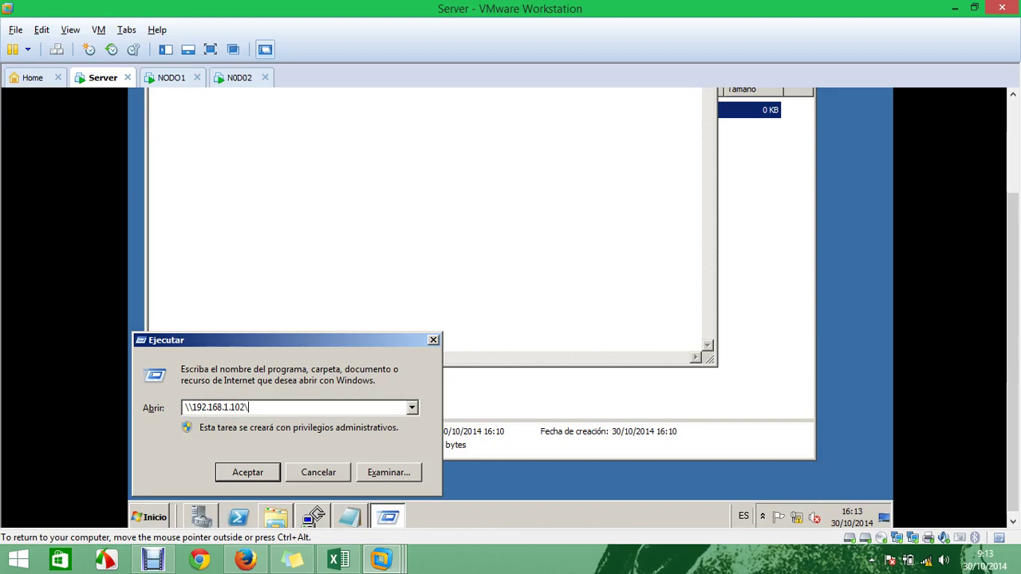
- Fix the namespace path's trailing backslash and create the new DFS namespace on NODO1
{"action": "key", "text": "BackSpace"}
{"action": "type", "text": "\\"}
{"action": "left_click", "coordinate": [237, 79]}
{"action": "left_click", "coordinate": [172, 79]}
{"action": "left_click", "coordinate": [688, 424]}
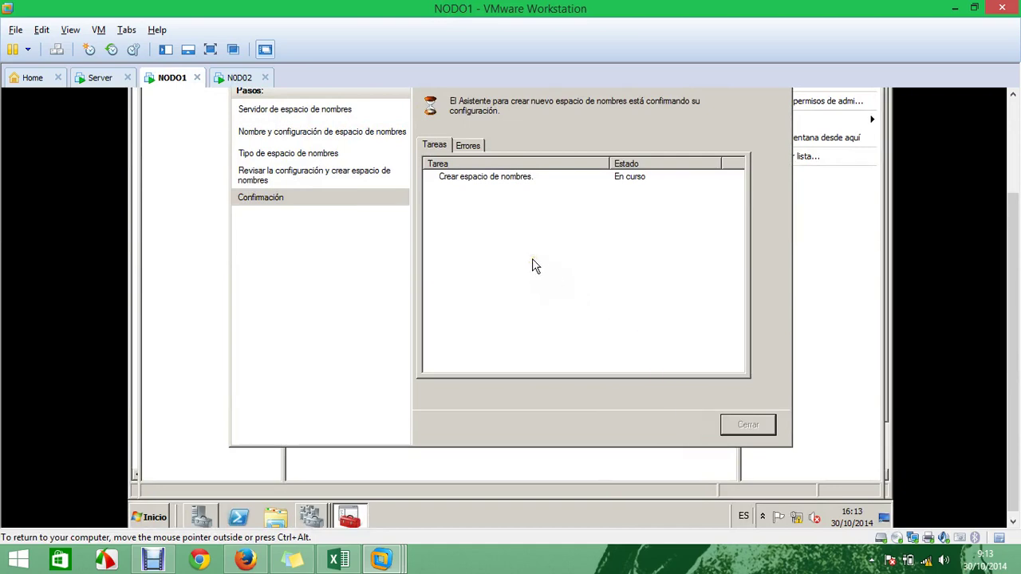
- Close NODO1's finished namespace wizard and clear the Server VM's Run field
{"action": "left_click", "coordinate": [98, 77]}
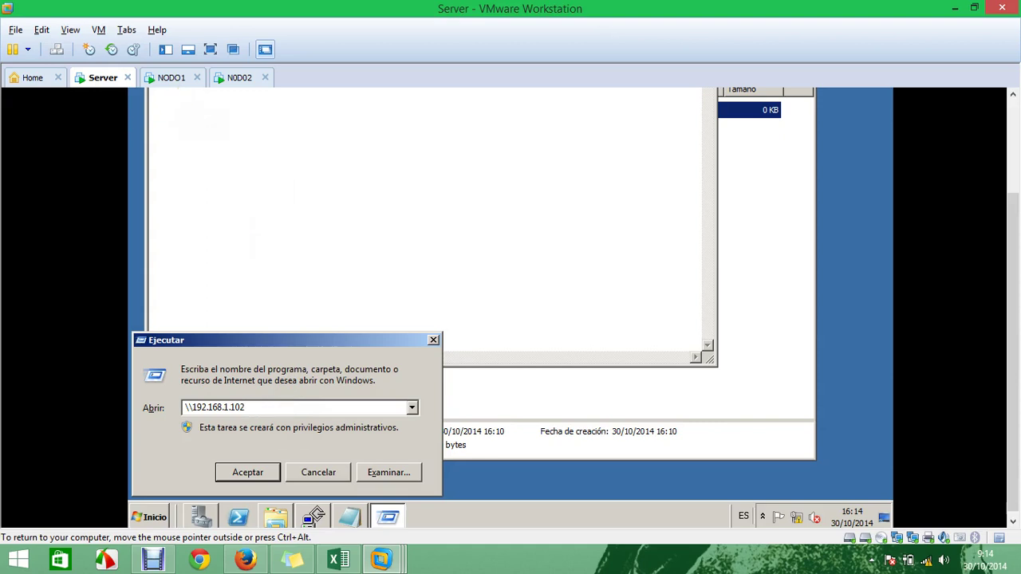
{"action": "left_click", "coordinate": [170, 78]}
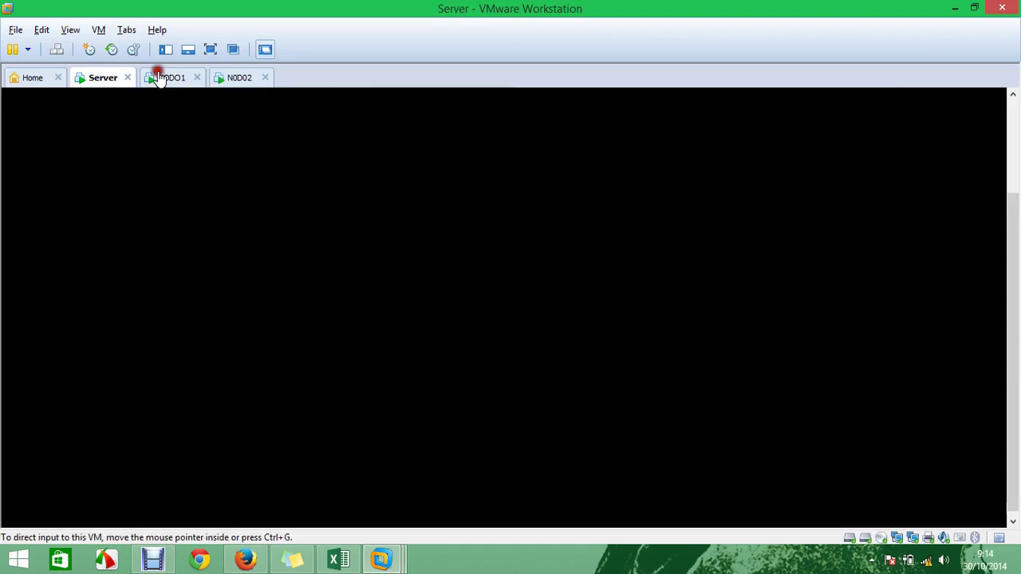
{"action": "left_click", "coordinate": [749, 426]}
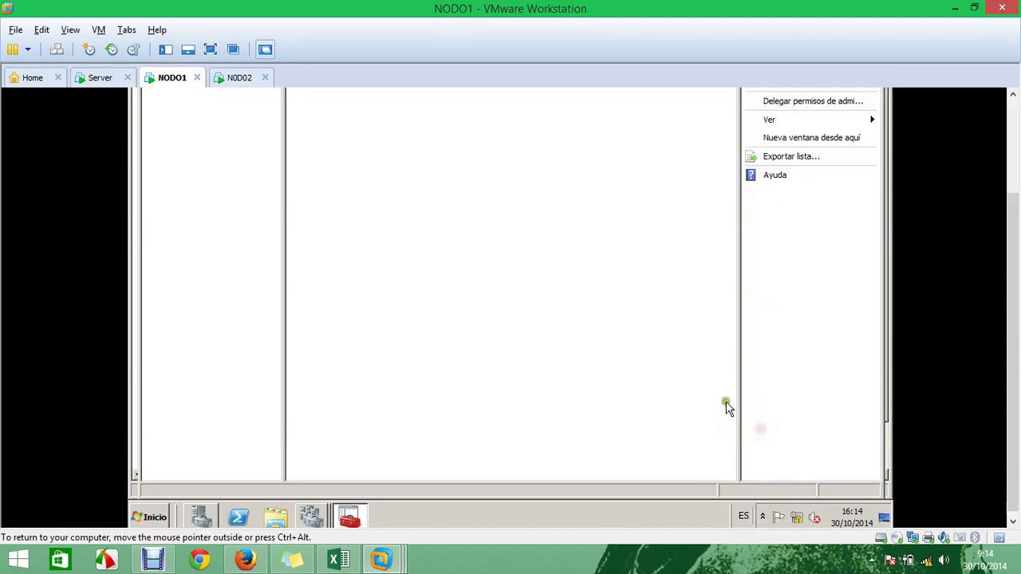
{"action": "left_click", "coordinate": [102, 77]}
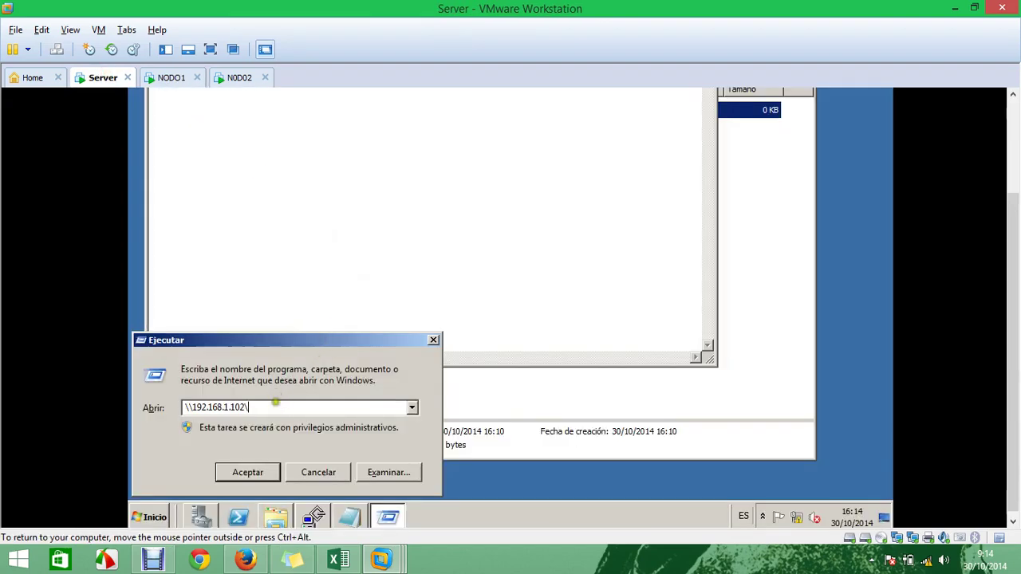
{"action": "key", "text": "BackSpace"}
{"action": "key", "text": "BackSpace"}
{"action": "key", "text": "BackSpace"}
{"action": "key", "text": "BackSpace"}
{"action": "key", "text": "BackSpace"}
{"action": "key", "text": "BackSpace"}
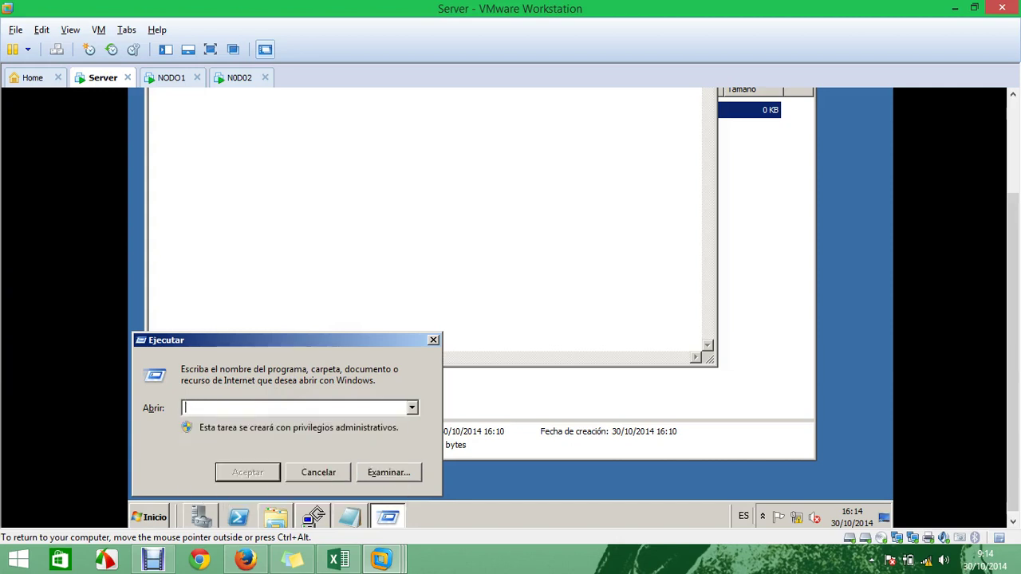
- Open the \\DFS2\jcnet share from Run after \\192.168.1.102\jcnet fails with a network error
{"action": "type", "text": "\\\\"}
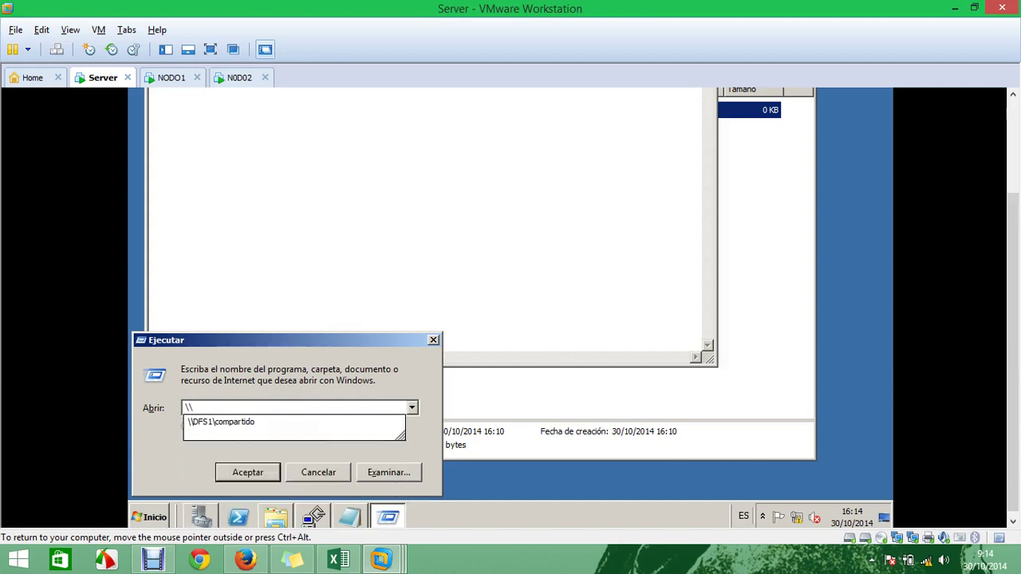
{"action": "type", "text": "DFS"}
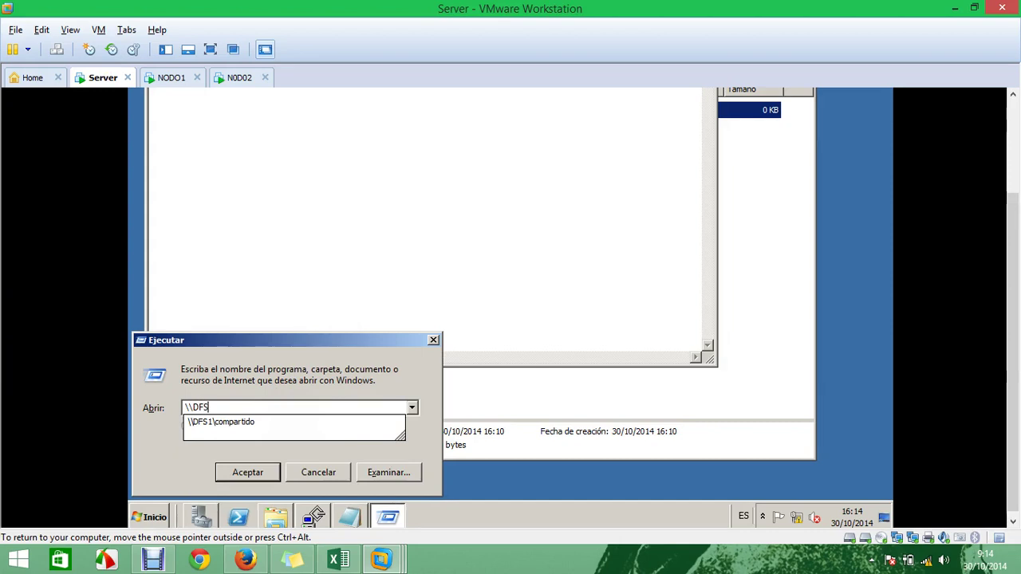
{"action": "type", "text": "2"}
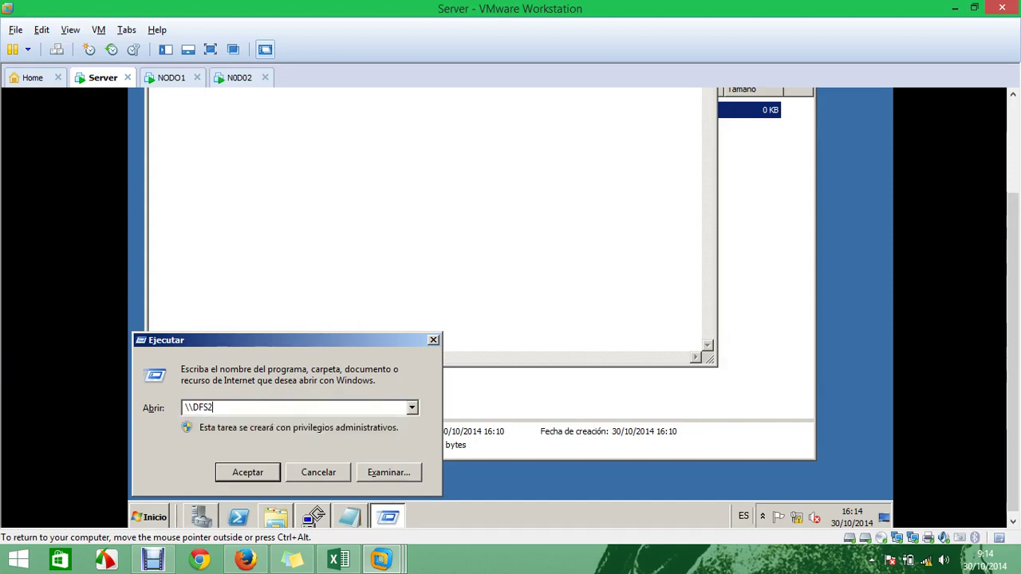
{"action": "type", "text": "\\"}
{"action": "key", "text": "Down"}
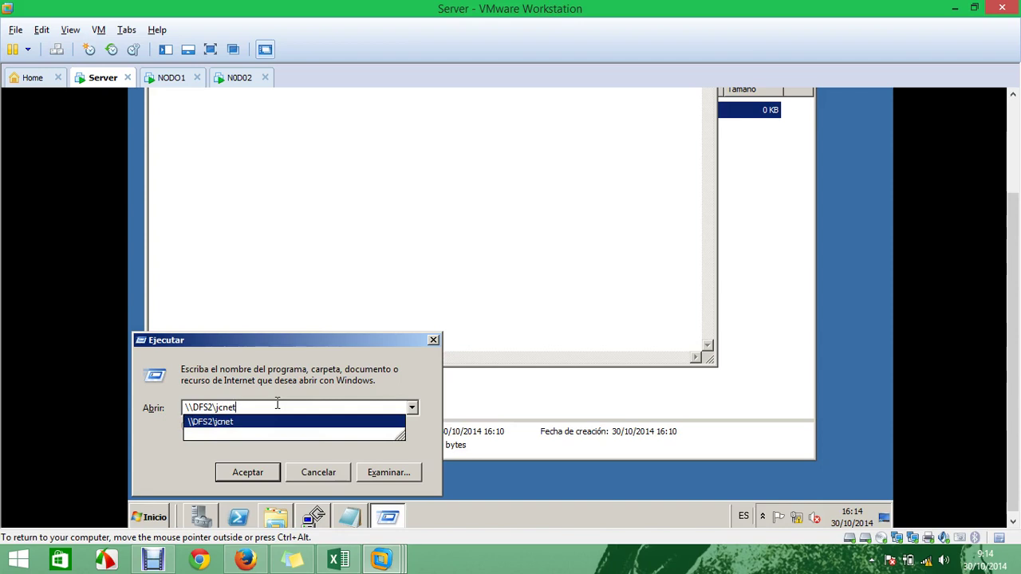
{"action": "key", "text": "BackSpace"}
{"action": "key", "text": "BackSpace"}
{"action": "key", "text": "BackSpace"}
{"action": "key", "text": "BackSpace"}
{"action": "key", "text": "BackSpace"}
{"action": "key", "text": "BackSpace"}
{"action": "key", "text": "BackSpace"}
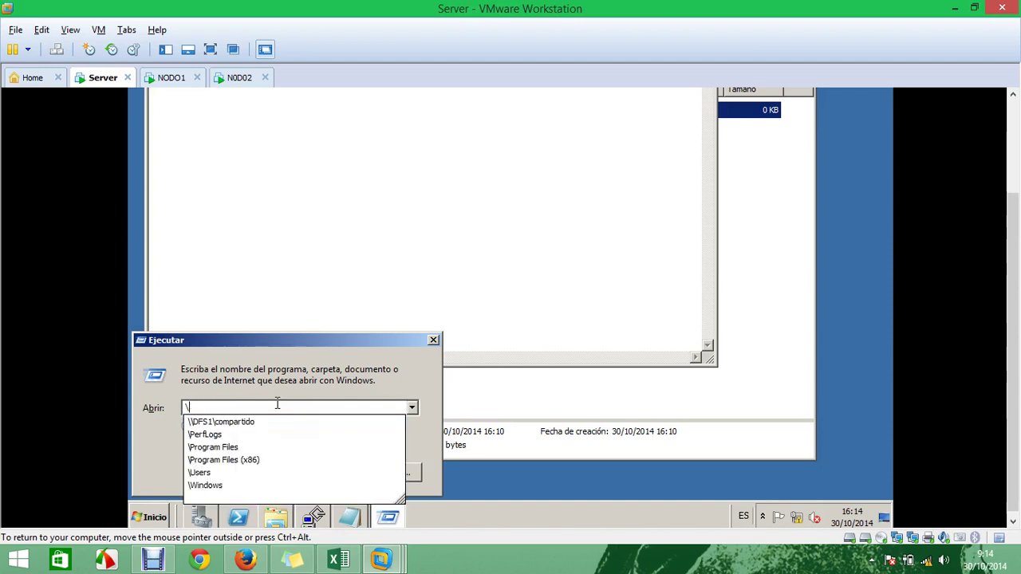
{"action": "type", "text": "\\"}
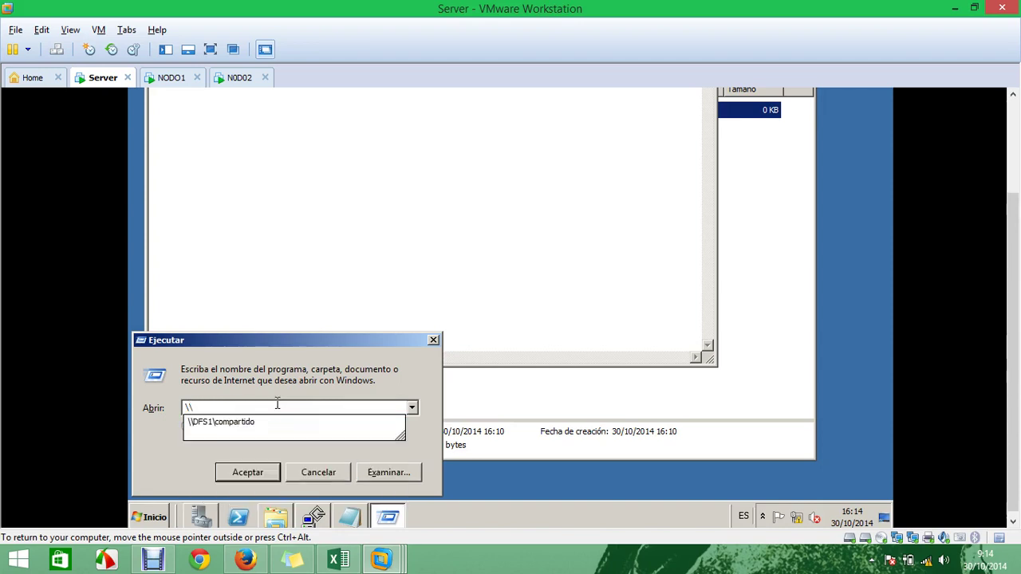
{"action": "type", "text": "192.168.1.102\\jcnet"}
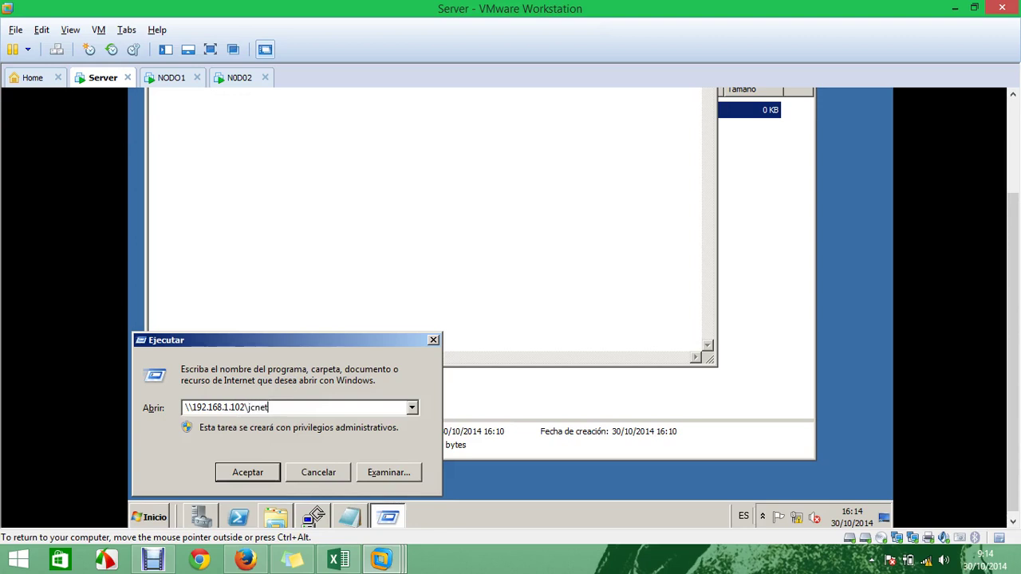
{"action": "key", "text": "Return"}
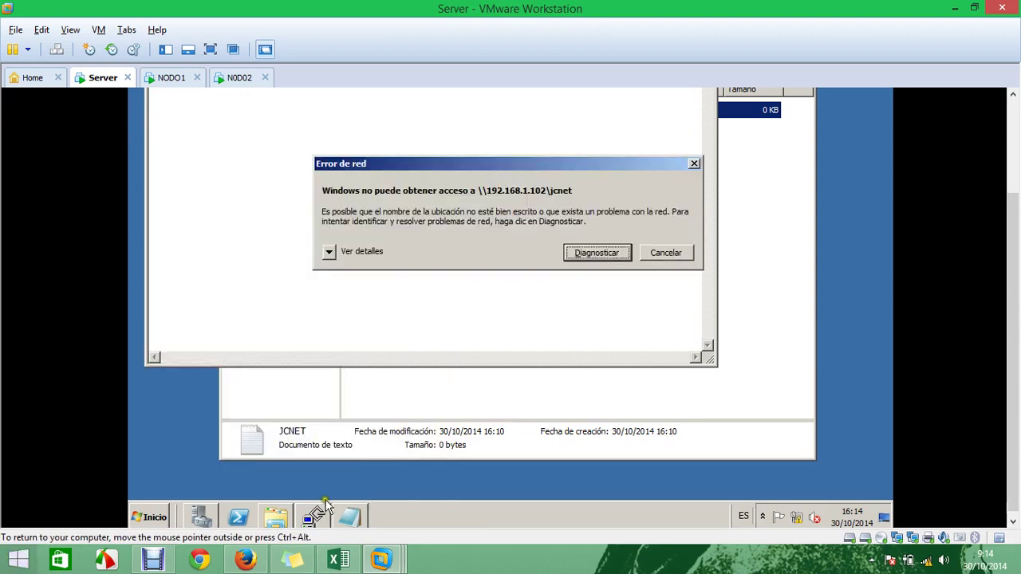
{"action": "left_click", "coordinate": [677, 253]}
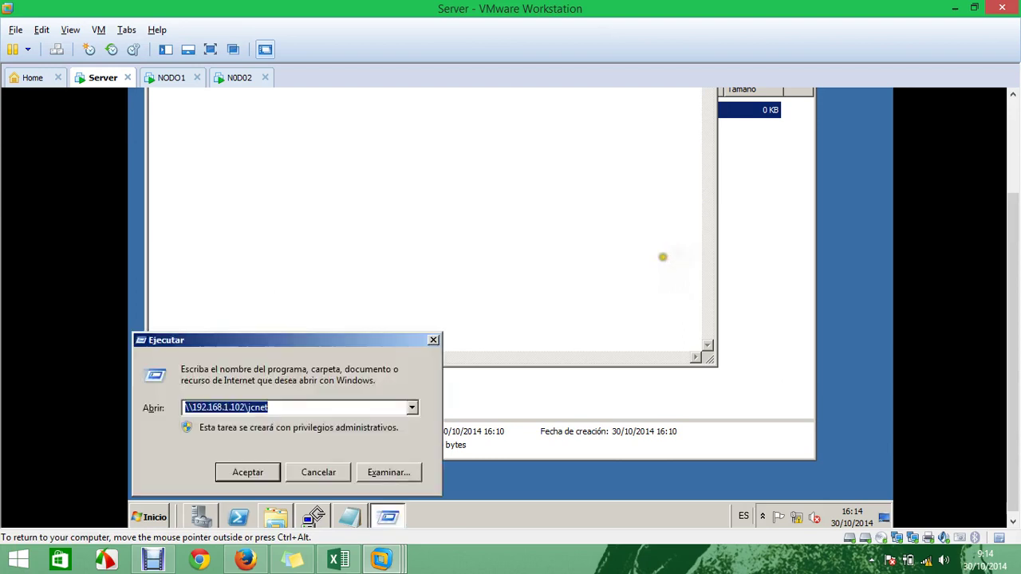
{"action": "left_click_drag", "start_coordinate": [246, 407], "coordinate": [193, 407]}
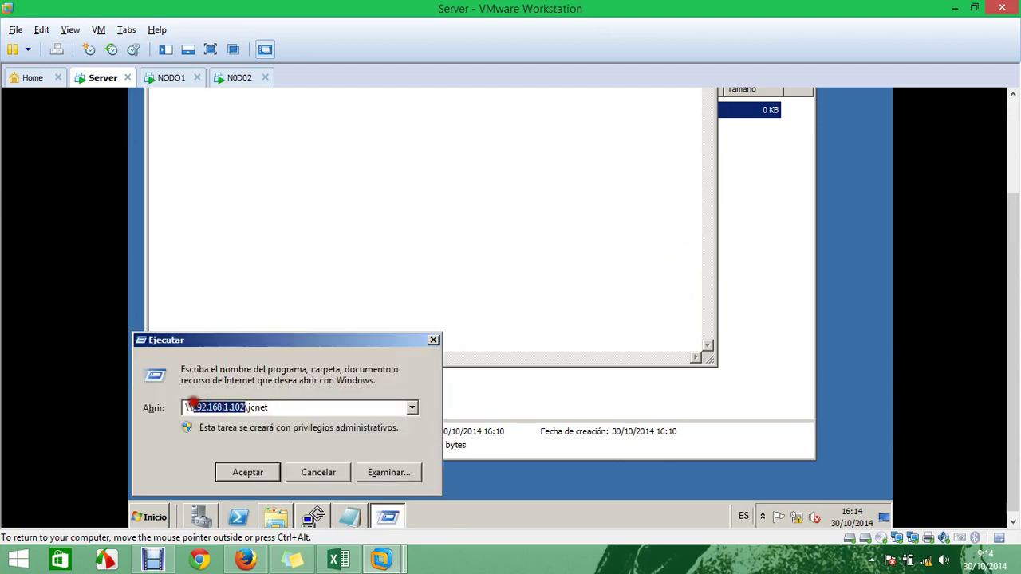
{"action": "type", "text": "DFS2"}
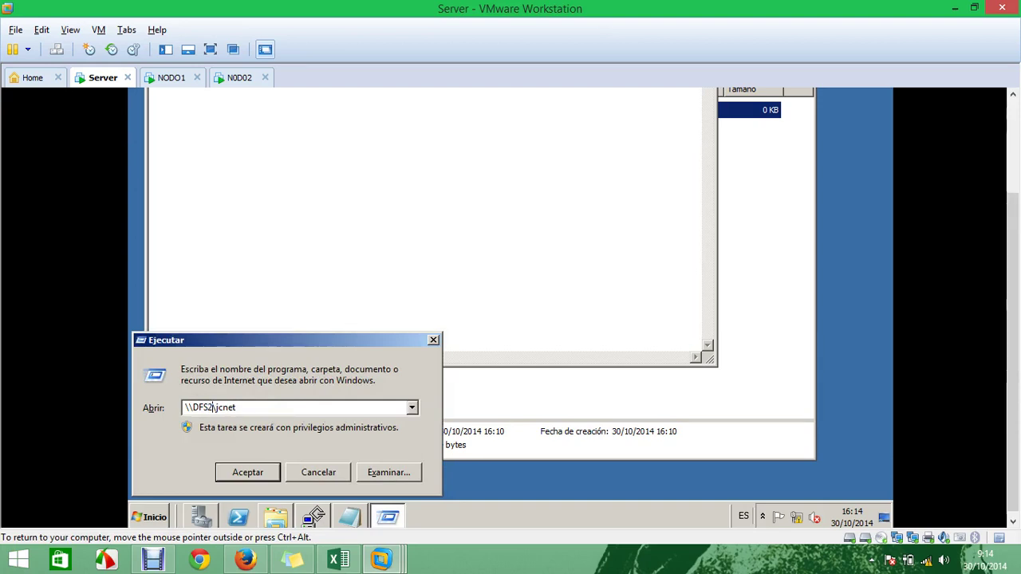
{"action": "key", "text": "Return"}
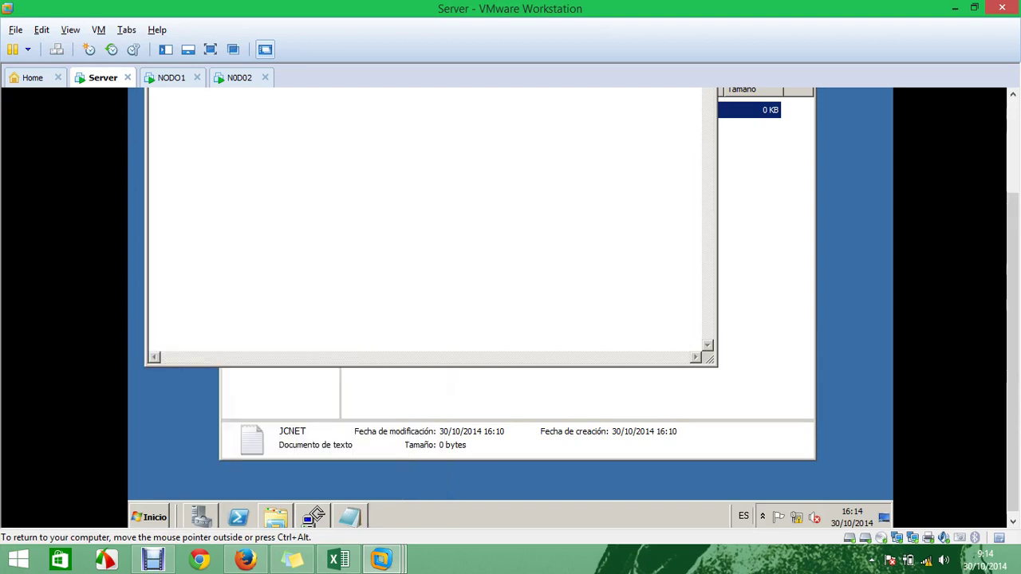
- Create a new folder in the empty \\DFS2\jcnet share
{"action": "right_click", "coordinate": [476, 177]}
{"action": "mouse_move", "coordinate": [572, 305]}
{"action": "left_click", "coordinate": [663, 307]}
{"action": "left_click", "coordinate": [668, 290]}
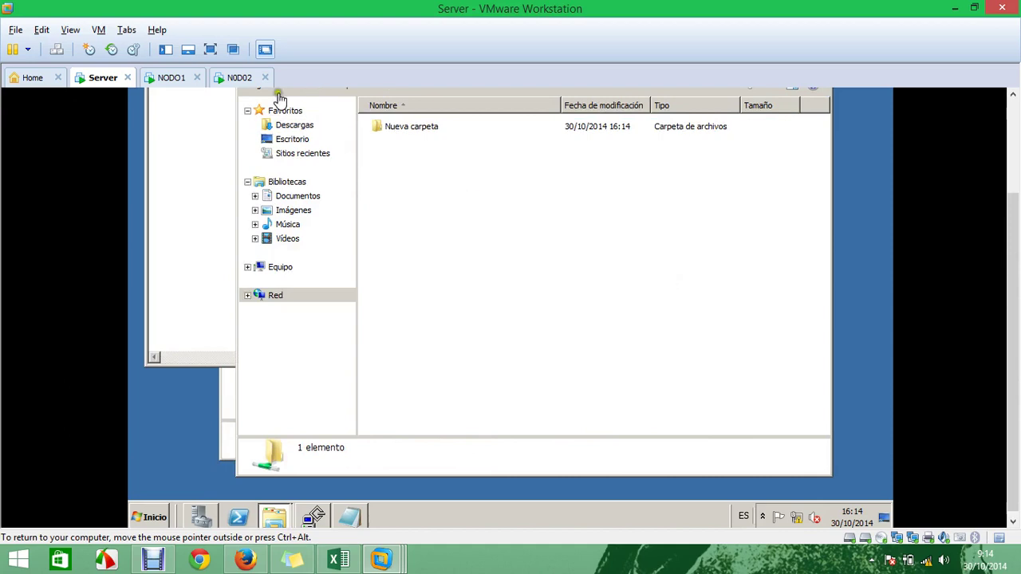
{"action": "left_click", "coordinate": [221, 75]}
{"action": "left_click", "coordinate": [179, 76]}
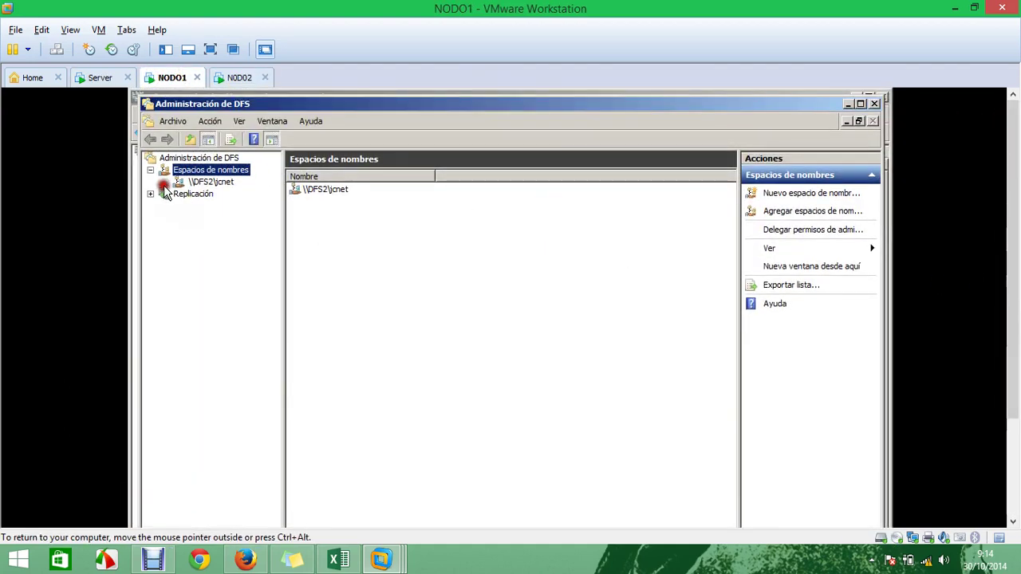
- Select the \\DFS2\jcnet namespace on NODO1, then open \\192.168.1.102 from its Run box
{"action": "left_click", "coordinate": [193, 183]}
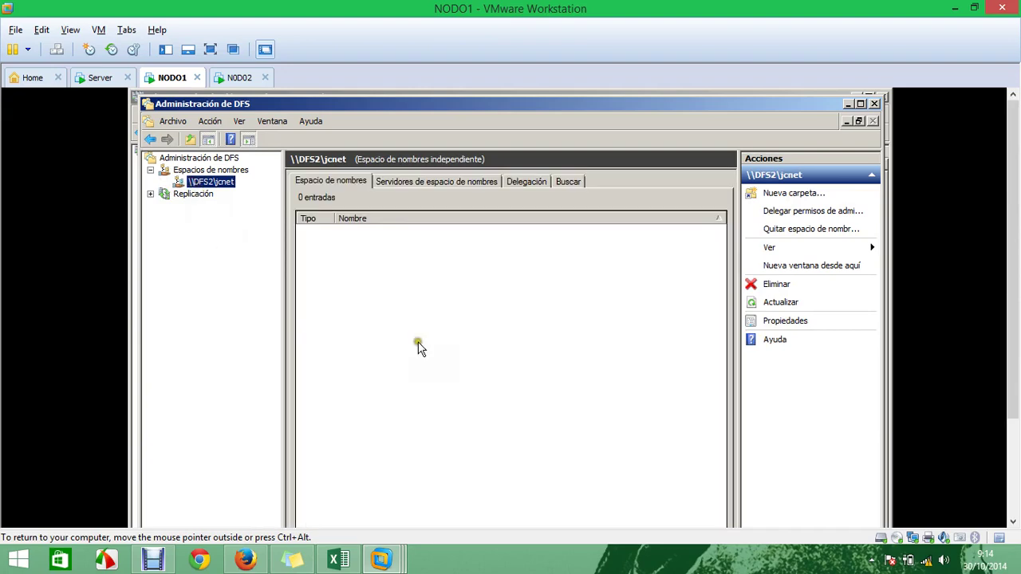
{"action": "left_click_drag", "start_coordinate": [1014, 342], "coordinate": [1015, 476]}
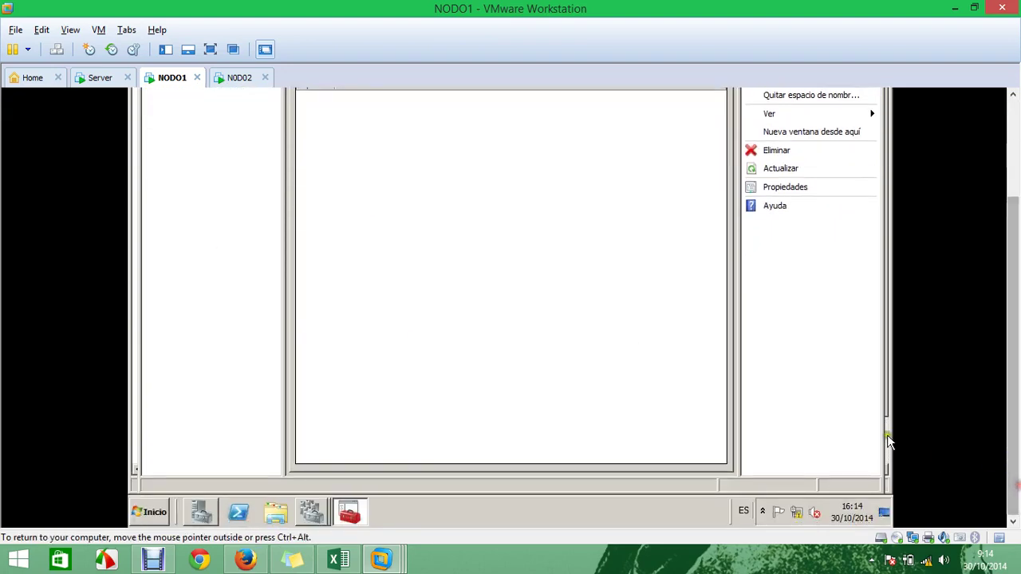
{"action": "key", "text": "super+r"}
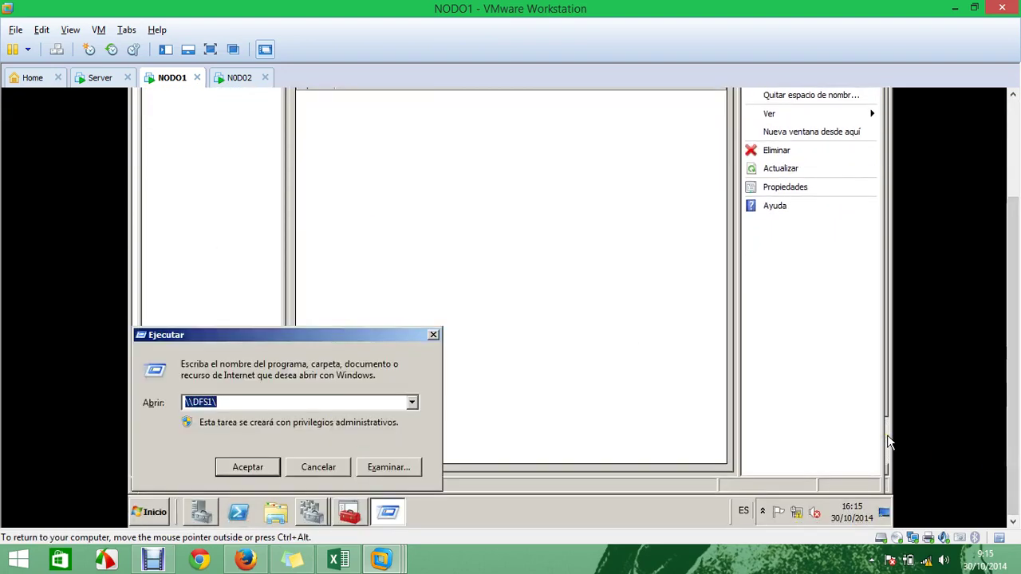
{"action": "key", "text": "BackSpace"}
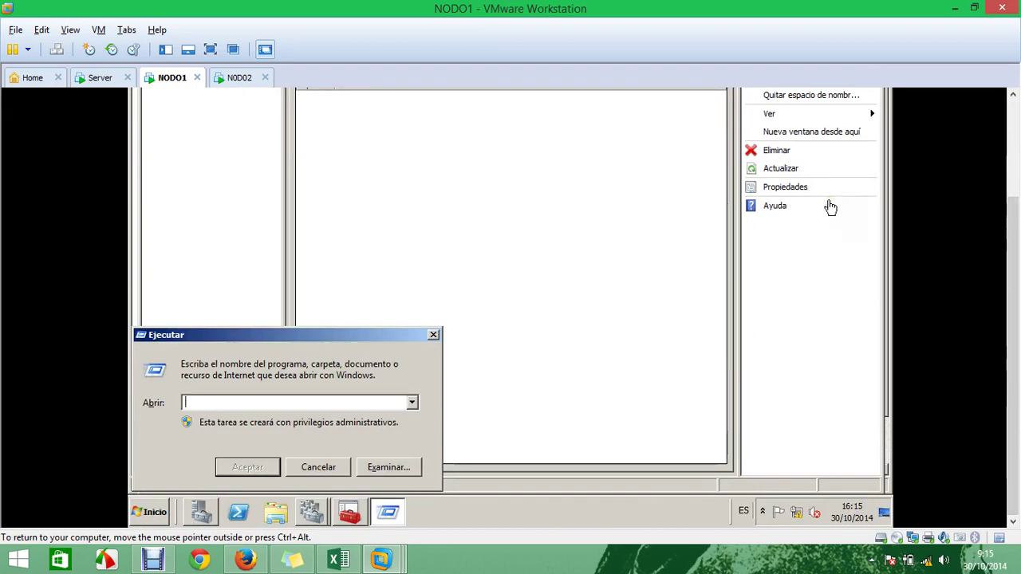
{"action": "type", "text": "\\\\"}
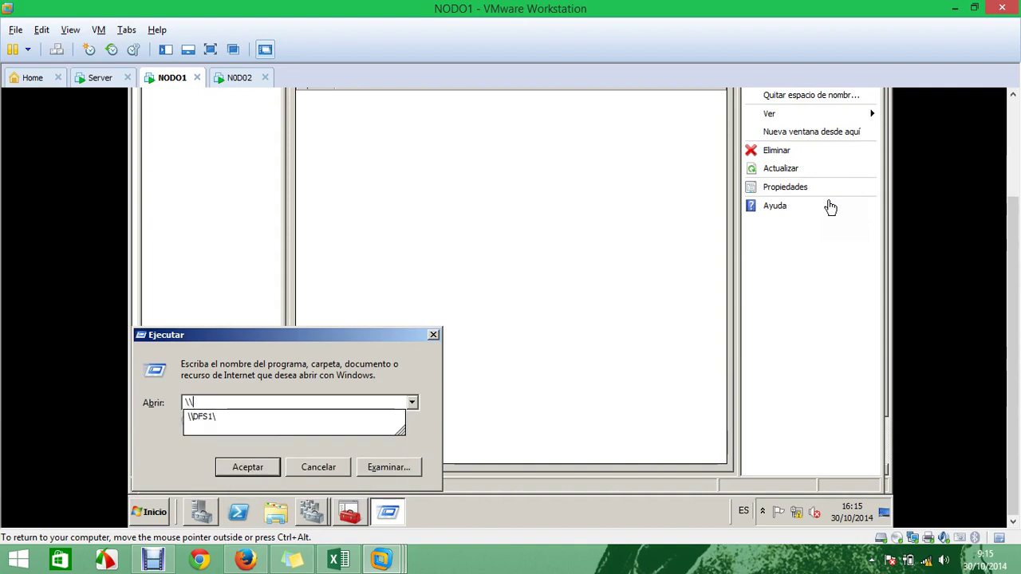
{"action": "type", "text": "192.168.1."}
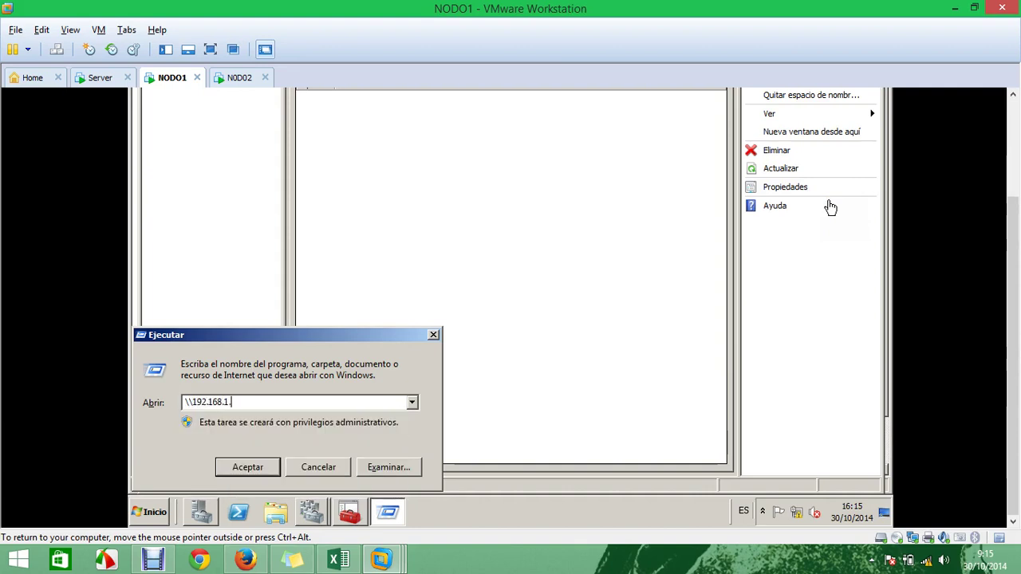
{"action": "type", "text": "10"}
{"action": "key", "text": "Return"}
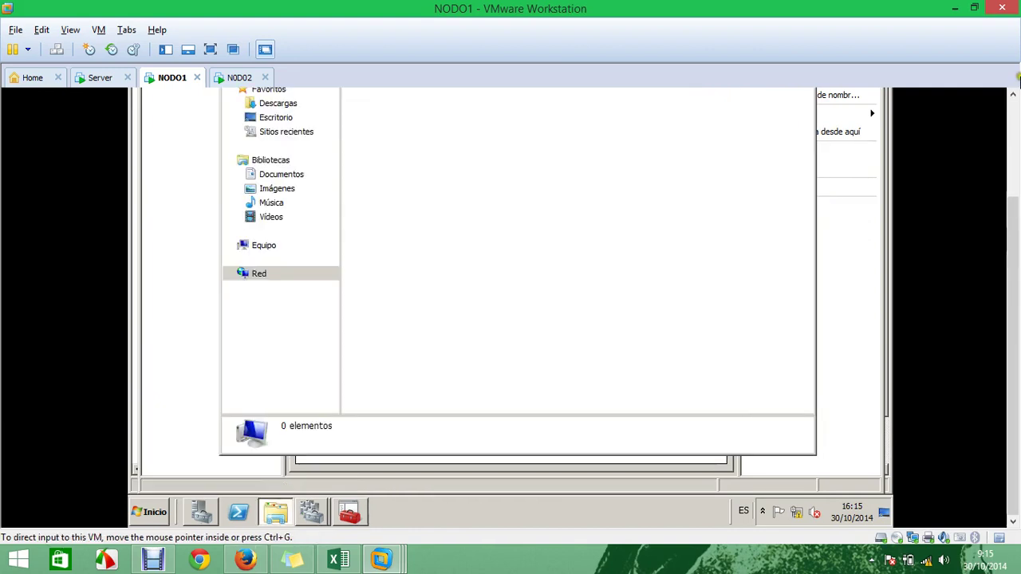
- Check the empty 192.168.1.102 location's address, close it, and view NODO2's Disk Management
{"action": "scroll", "coordinate": [1015, 217], "scroll_direction": "up", "scroll_amount": 3}
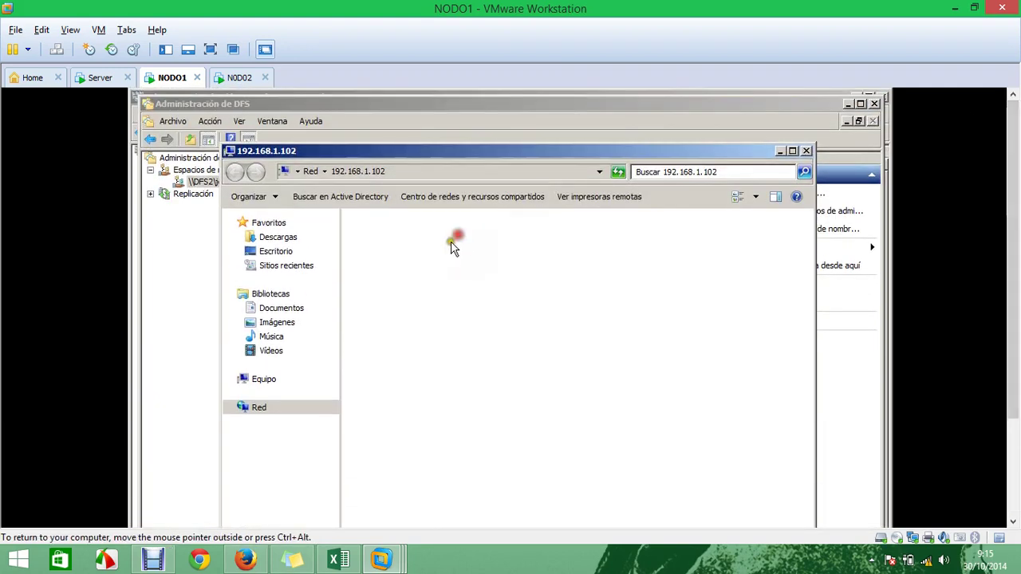
{"action": "left_click", "coordinate": [423, 174]}
{"action": "left_click", "coordinate": [424, 175]}
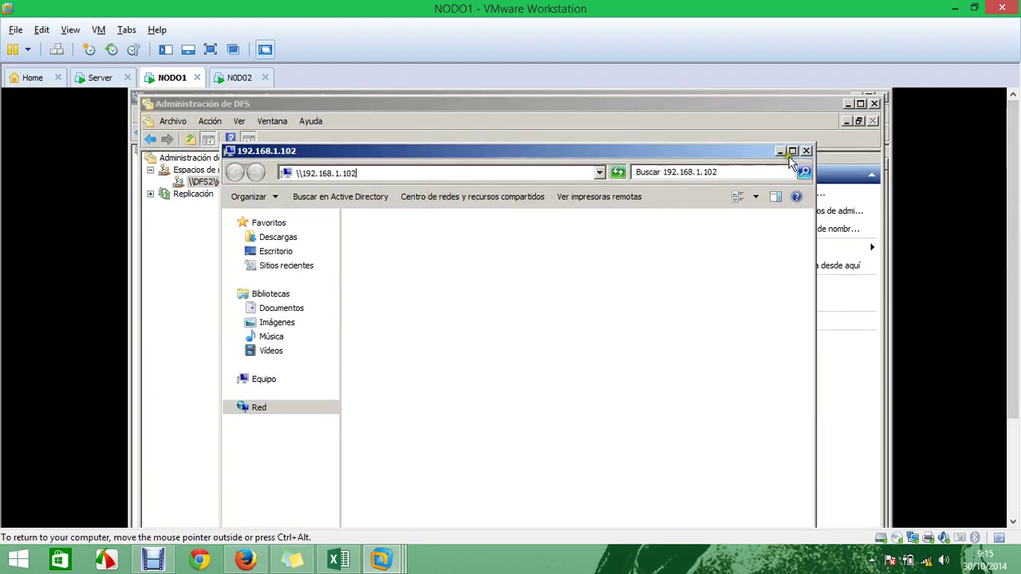
{"action": "left_click", "coordinate": [806, 151]}
{"action": "left_click", "coordinate": [238, 77]}
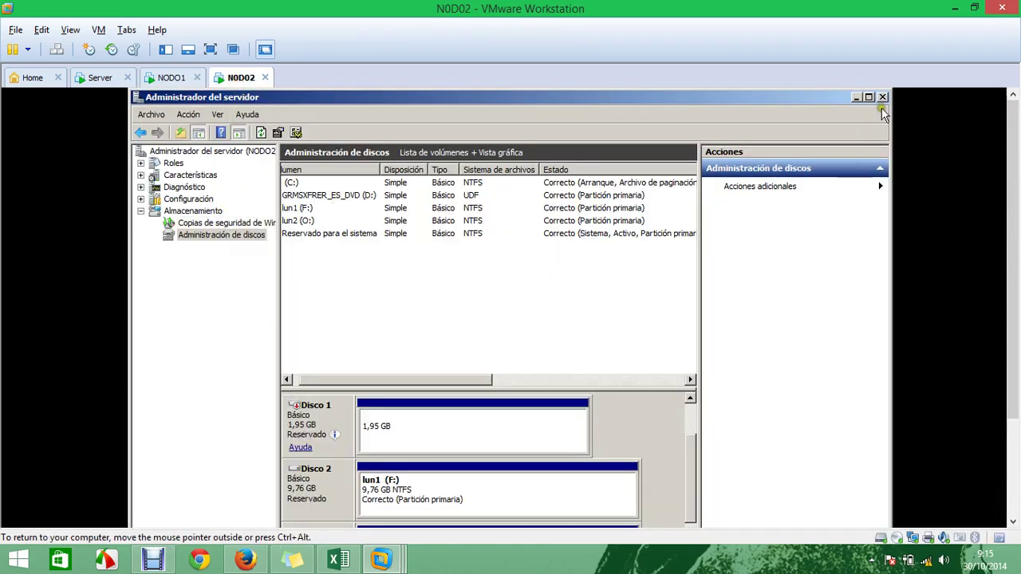
- Close Server Manager on NODO2 and the DFS management console on NODO1
{"action": "left_click", "coordinate": [882, 97]}
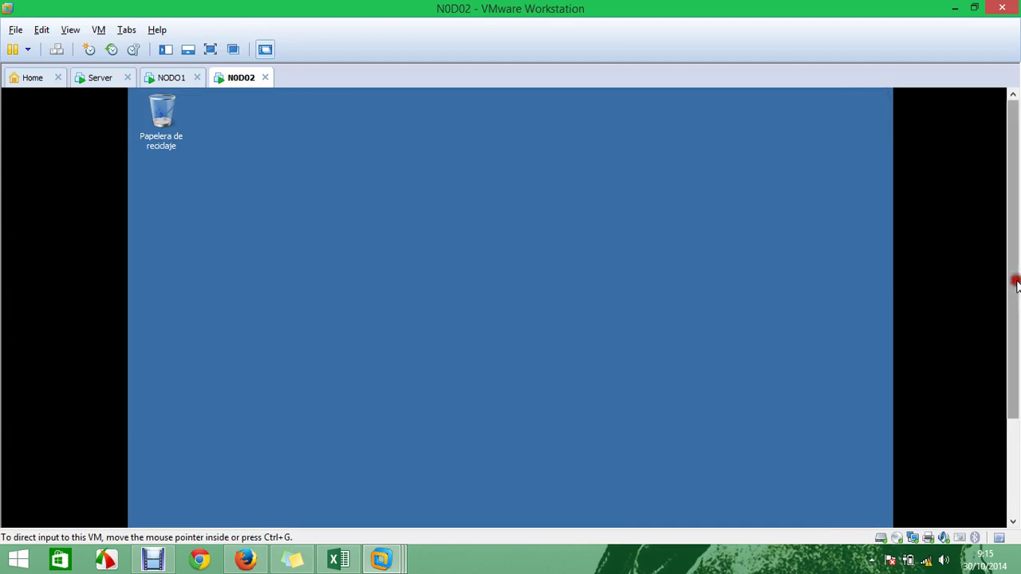
{"action": "mouse_move", "coordinate": [1015, 343]}
{"action": "left_mouse_down"}
{"action": "mouse_move", "coordinate": [1015, 478]}
{"action": "mouse_move", "coordinate": [1013, 336]}
{"action": "left_mouse_up"}
{"action": "left_click", "coordinate": [170, 77]}
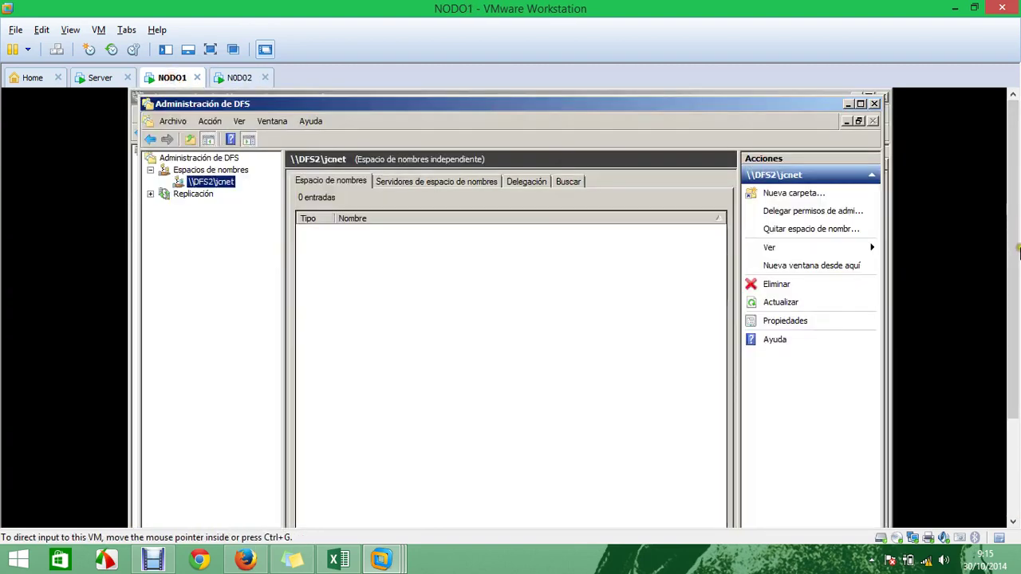
{"action": "left_click", "coordinate": [874, 104]}
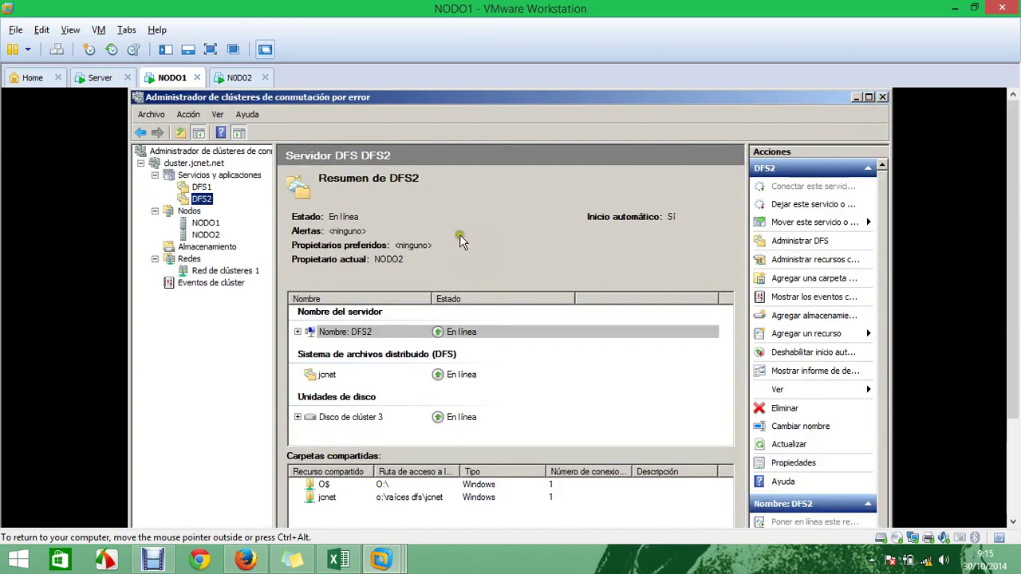
- List the cluster's services and applications, sorted by current owner, showing DFS1 and DFS2 on NODO2
{"action": "left_click", "coordinate": [190, 212]}
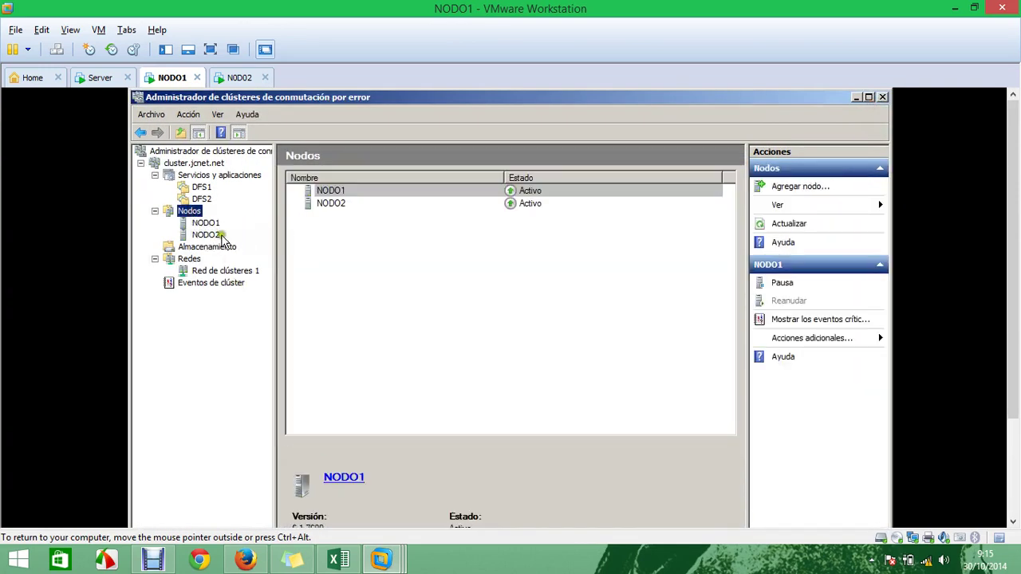
{"action": "left_click", "coordinate": [207, 178]}
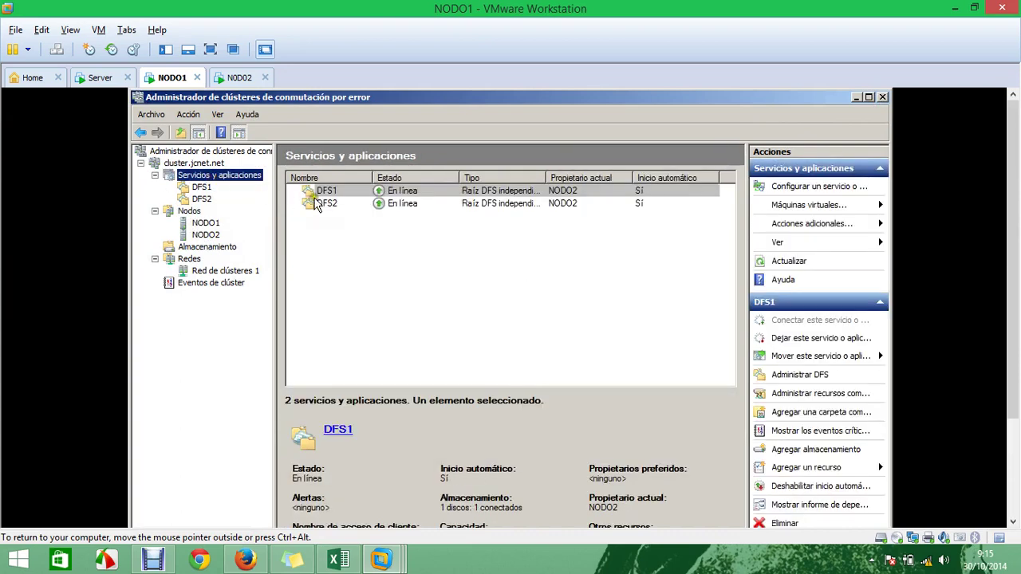
{"action": "left_click_drag", "start_coordinate": [547, 177], "coordinate": [582, 180]}
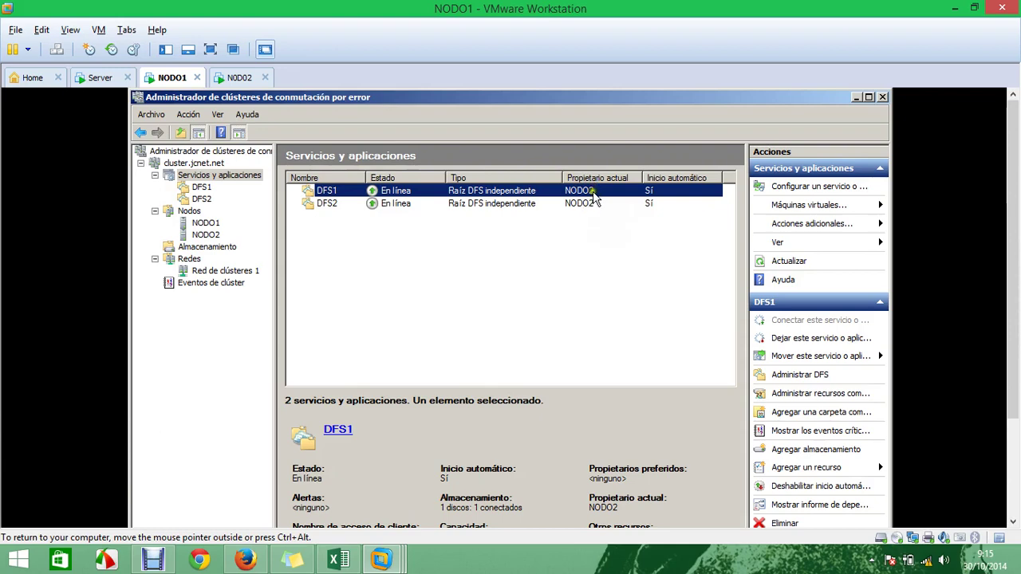
{"action": "left_click", "coordinate": [594, 177]}
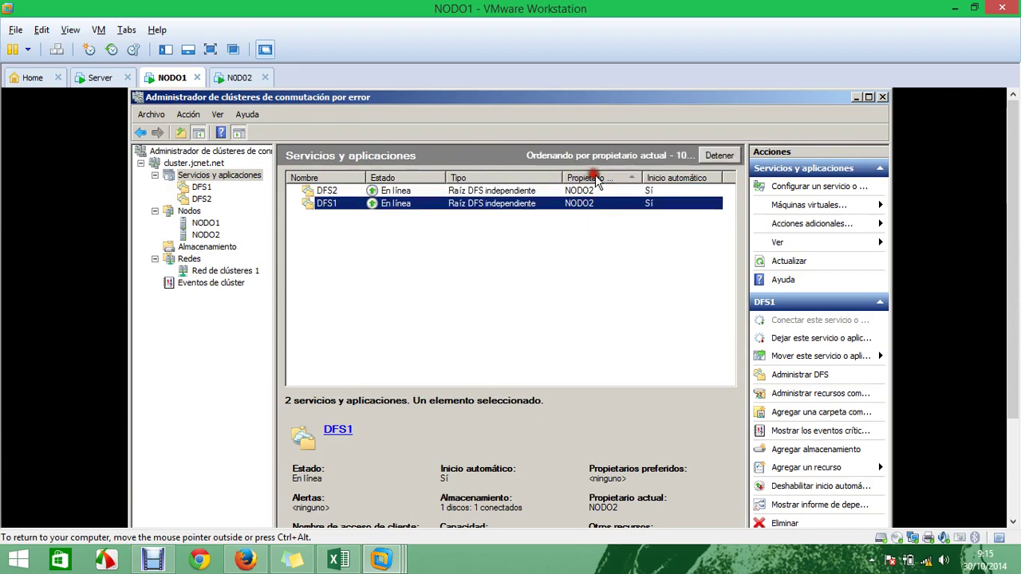
{"action": "left_click", "coordinate": [598, 179]}
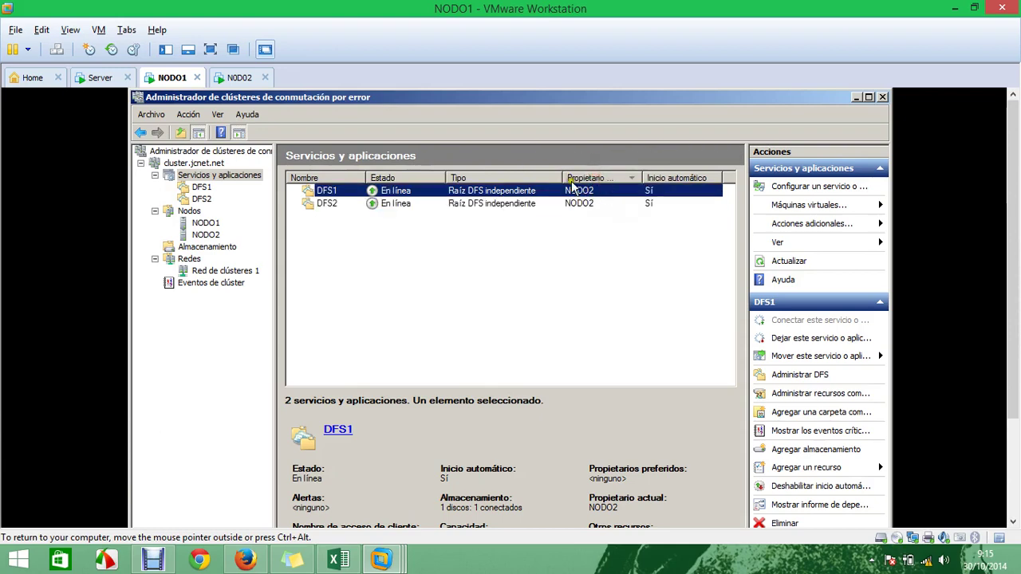
- Disable NODO2's local area connection from Network Connections
{"action": "left_click", "coordinate": [240, 77]}
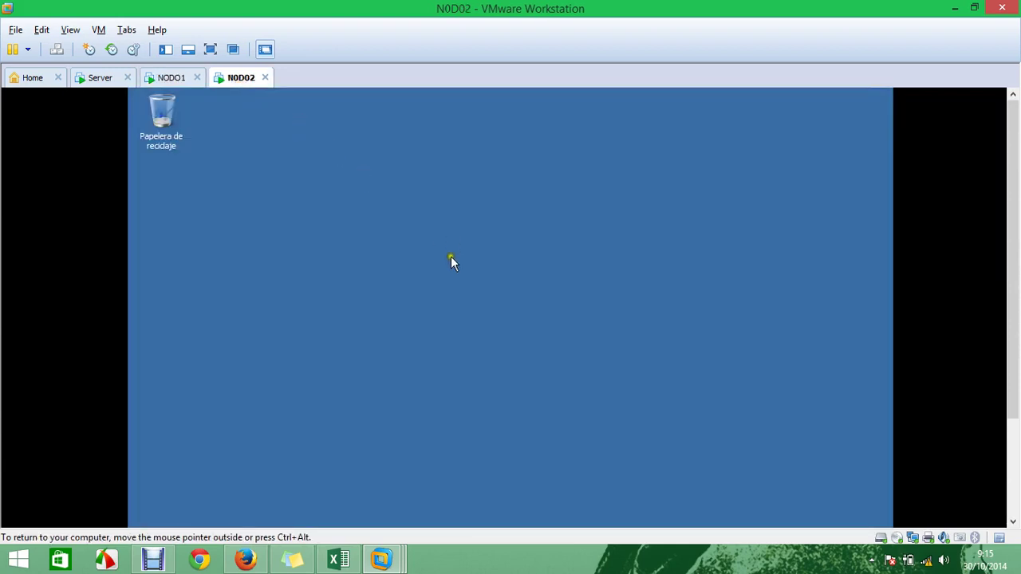
{"action": "left_click_drag", "start_coordinate": [1012, 296], "coordinate": [1013, 341]}
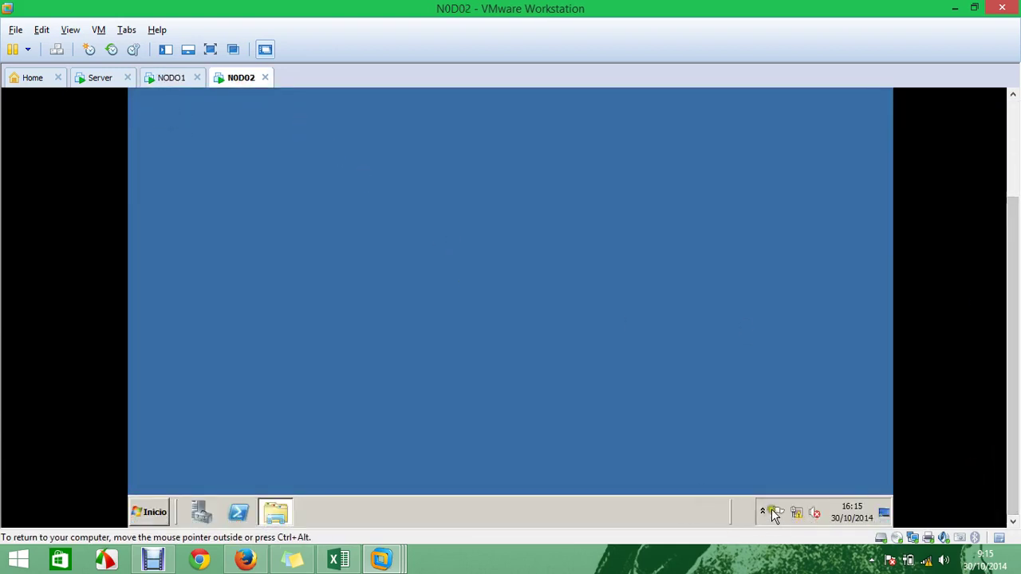
{"action": "left_click", "coordinate": [796, 512]}
{"action": "left_click", "coordinate": [796, 481]}
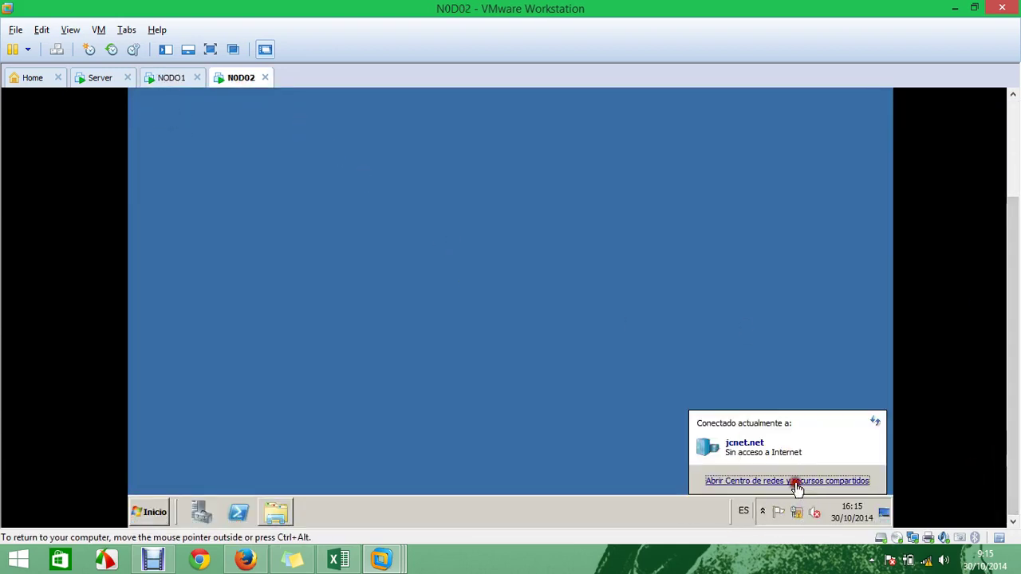
{"action": "left_click", "coordinate": [294, 134]}
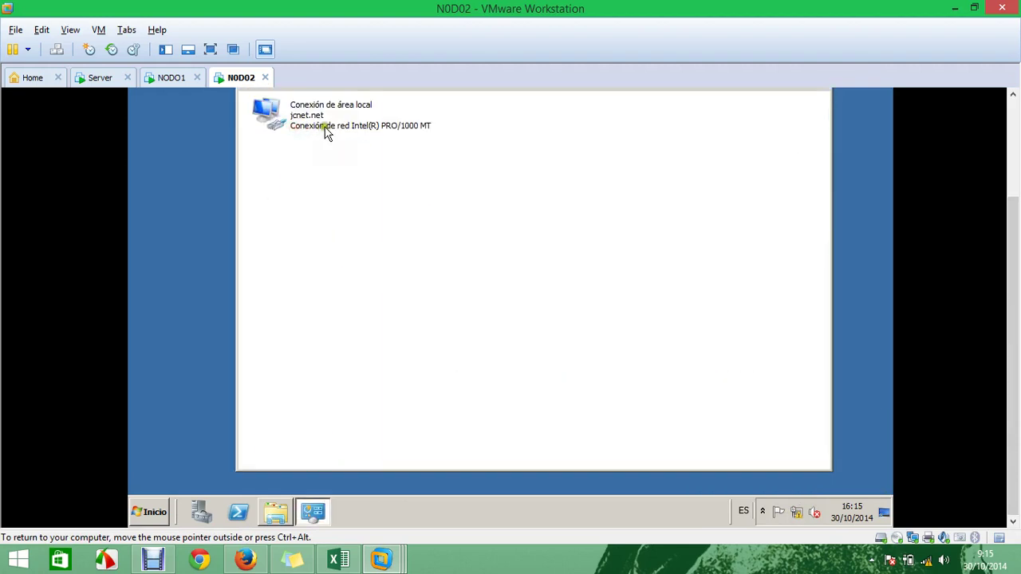
{"action": "right_click", "coordinate": [324, 132]}
{"action": "left_click", "coordinate": [372, 142]}
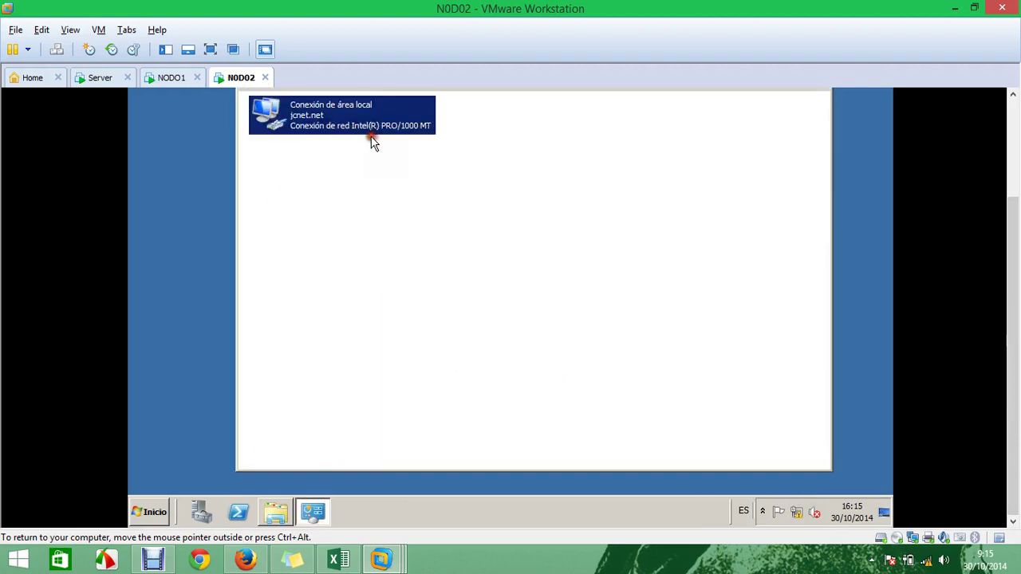
- Confirm on NODO1 that the DFS1 and DFS2 services failed over to NODO1
{"action": "left_click", "coordinate": [170, 79]}
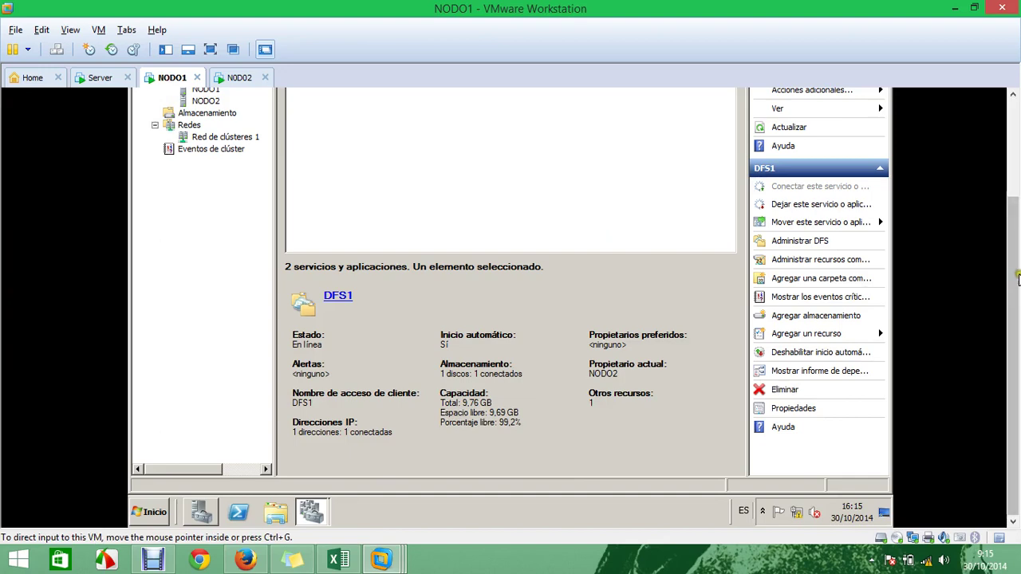
{"action": "scroll", "coordinate": [1018, 277], "scroll_direction": "up", "scroll_amount": 3}
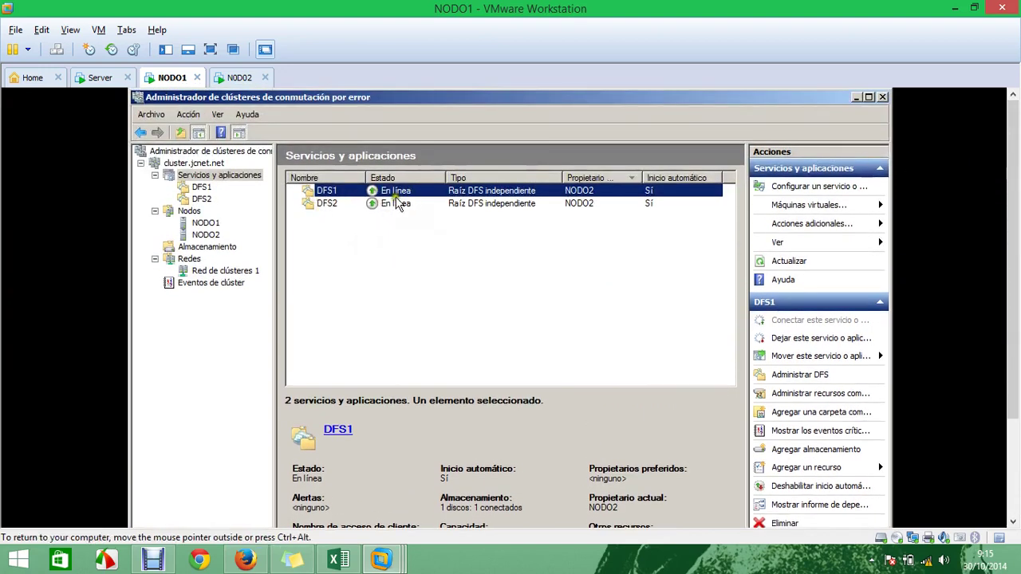
{"action": "left_click", "coordinate": [205, 234]}
{"action": "left_click", "coordinate": [205, 223]}
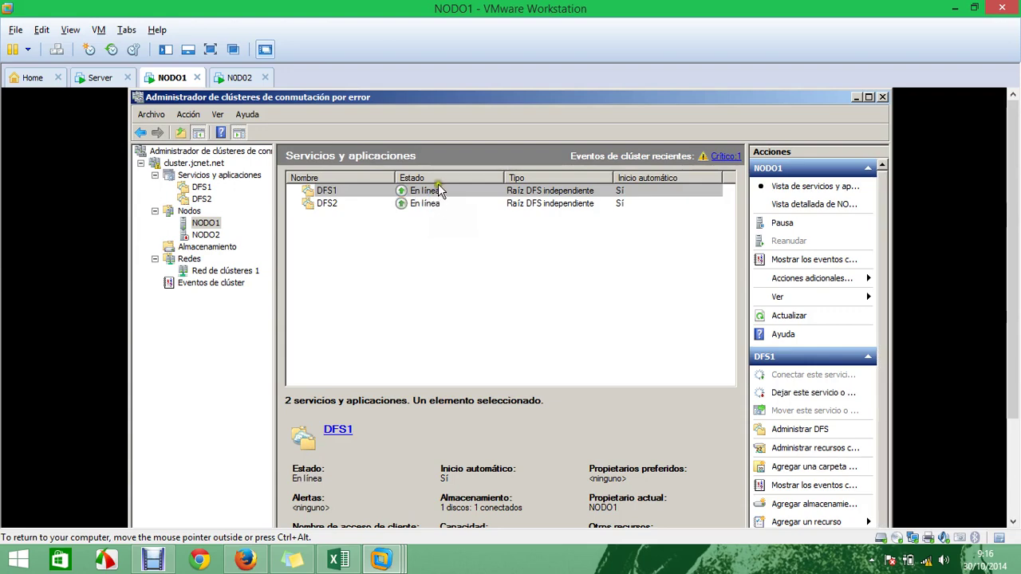
{"action": "left_click", "coordinate": [437, 192]}
{"action": "left_click", "coordinate": [433, 203]}
{"action": "left_click", "coordinate": [426, 191]}
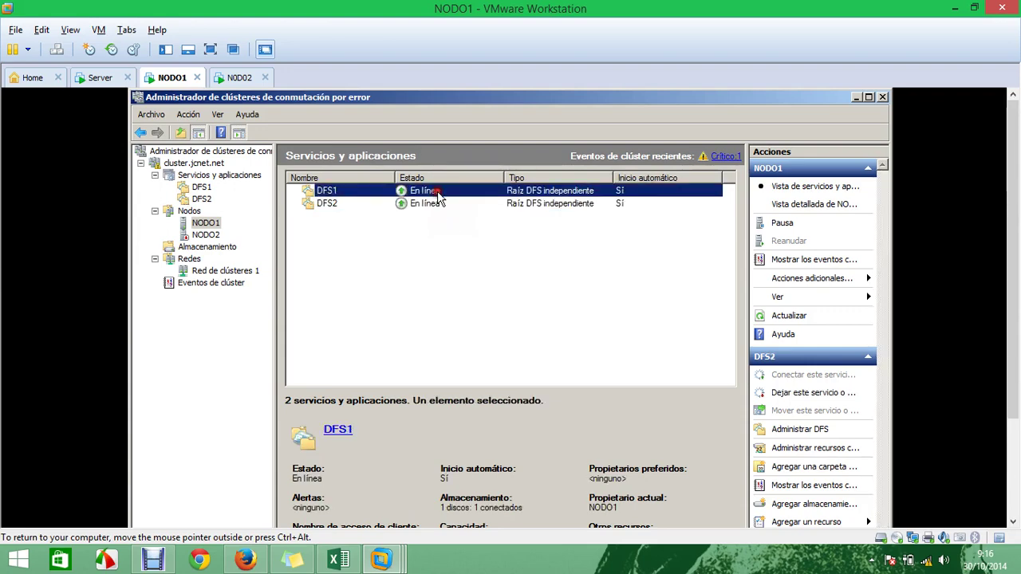
- Re-enable NODO2's LAN connection, check the cluster network, and open the critical cluster events
{"action": "left_click", "coordinate": [237, 80]}
{"action": "right_click", "coordinate": [343, 250]}
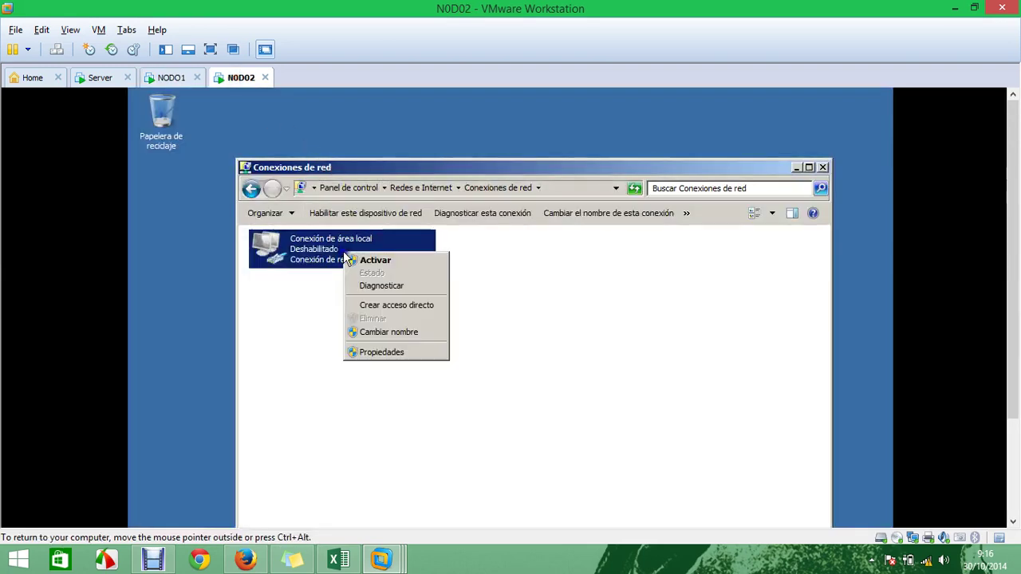
{"action": "left_click", "coordinate": [367, 261]}
{"action": "left_click", "coordinate": [170, 80]}
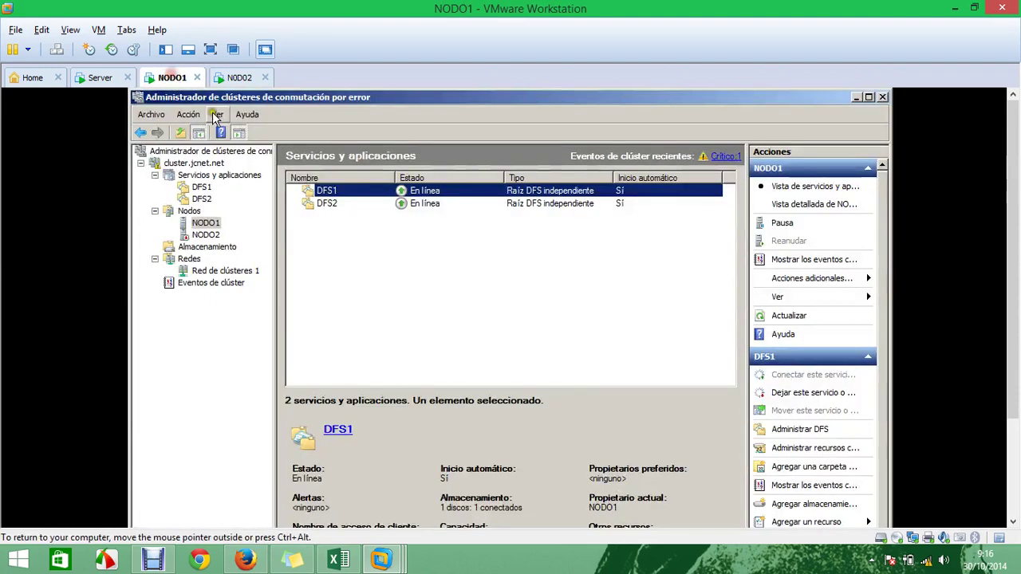
{"action": "left_click", "coordinate": [212, 275]}
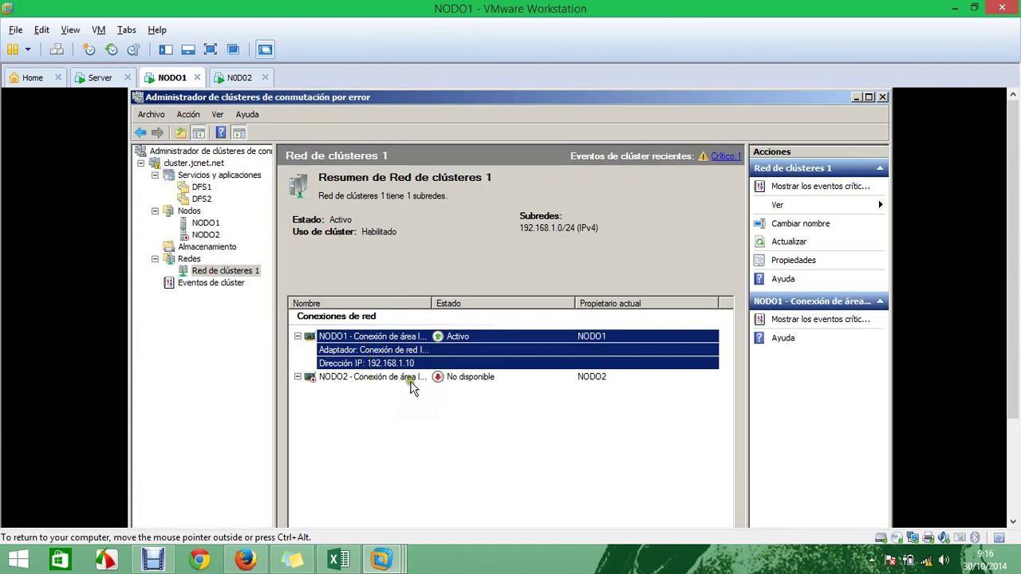
{"action": "left_click", "coordinate": [449, 378]}
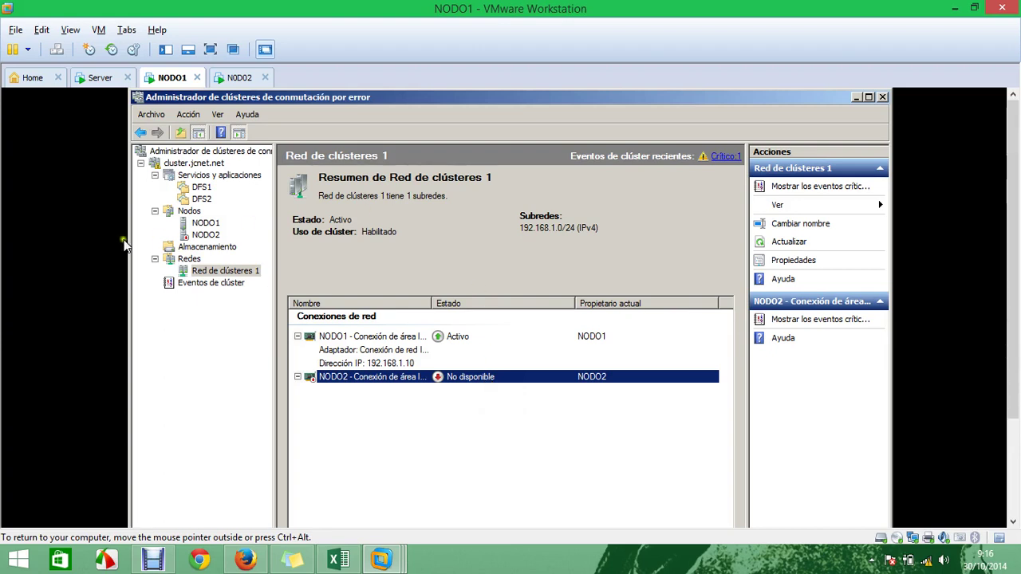
{"action": "left_click", "coordinate": [166, 163]}
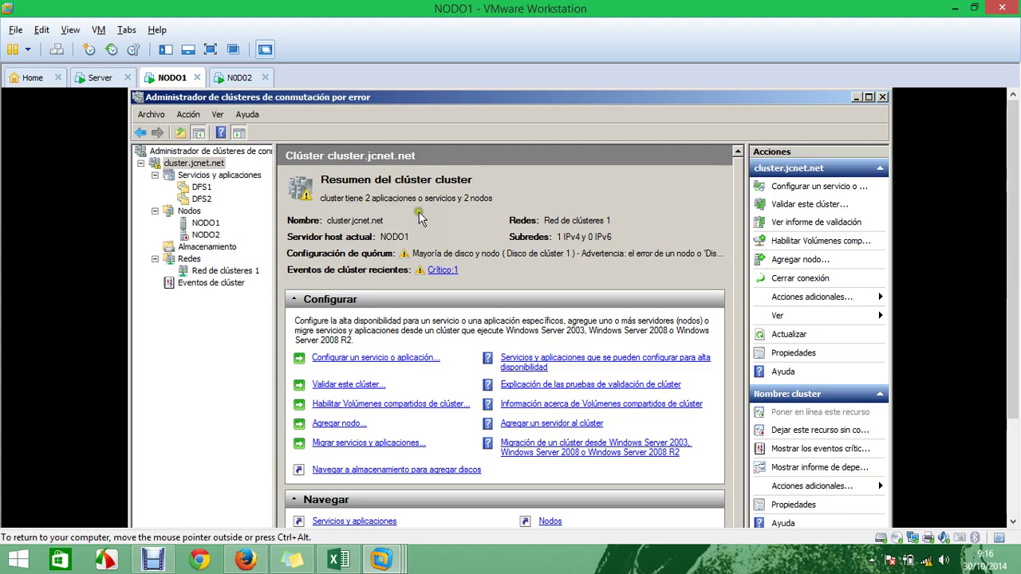
{"action": "left_click", "coordinate": [442, 270]}
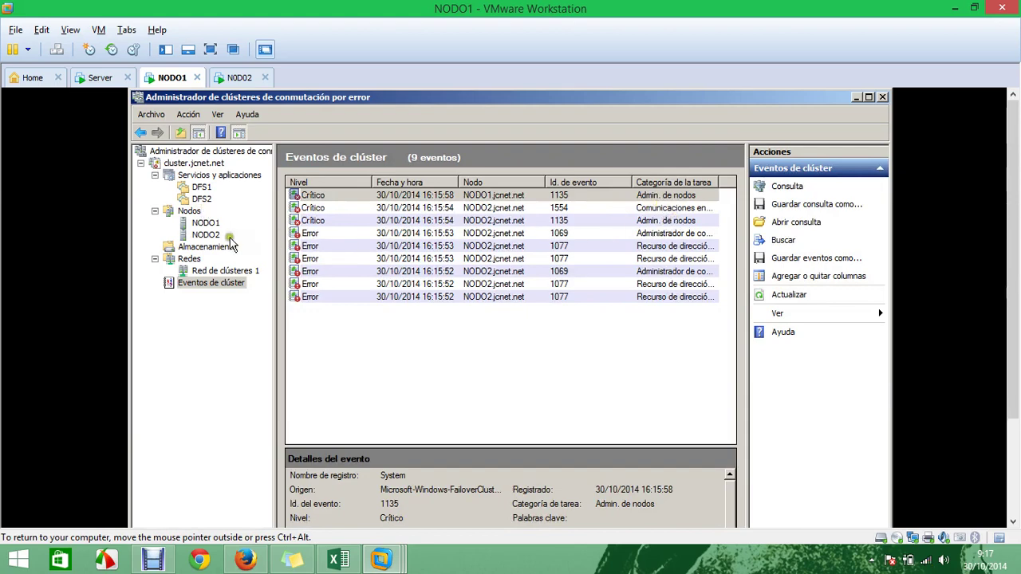
- Review the cluster network connections and the DFS1/DFS2 services hosted on NODO1 and NODO2
{"action": "left_click", "coordinate": [201, 271]}
{"action": "left_click", "coordinate": [429, 381]}
{"action": "left_click", "coordinate": [426, 355]}
{"action": "left_click", "coordinate": [201, 223]}
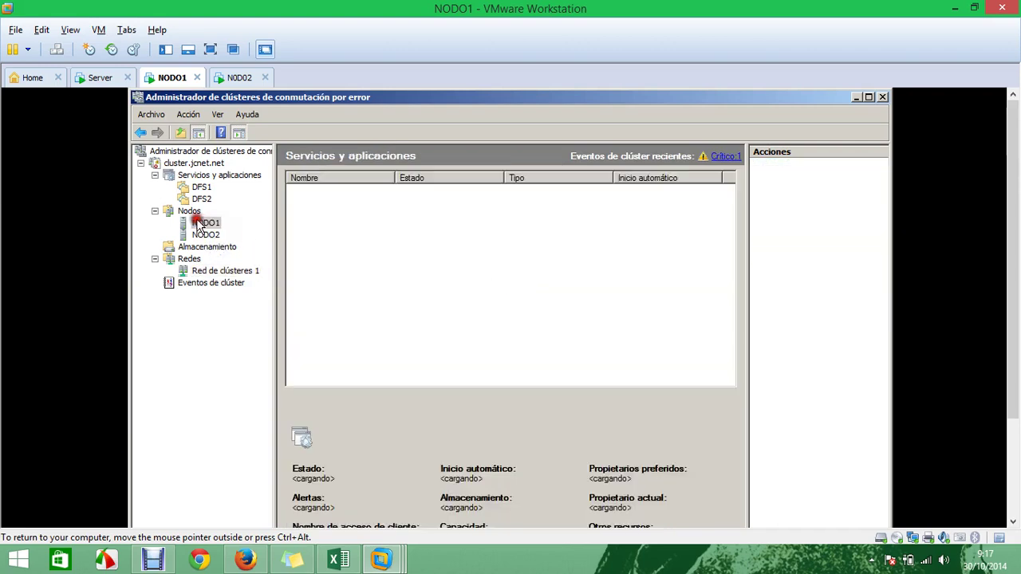
{"action": "left_click", "coordinate": [204, 235]}
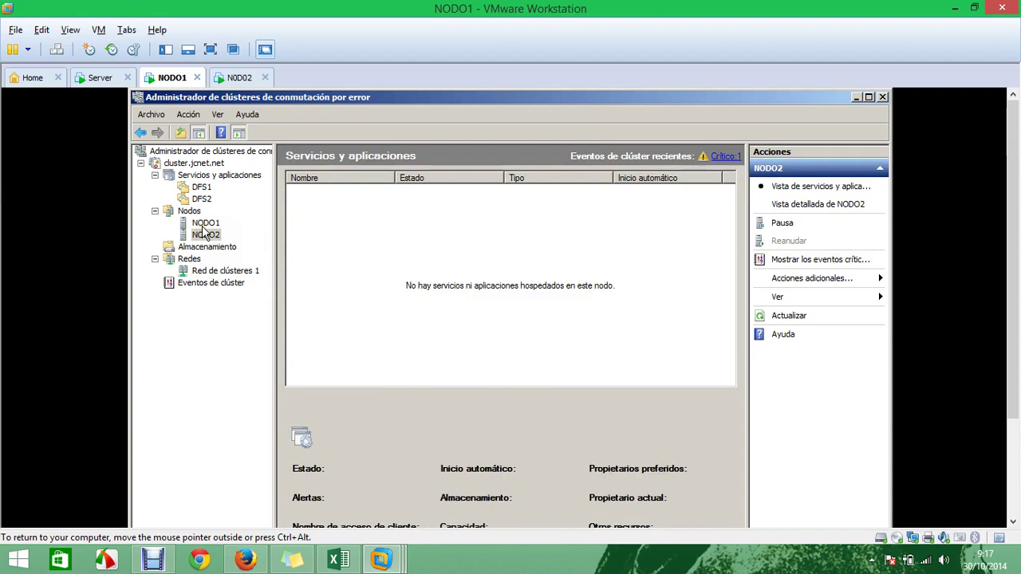
{"action": "left_click", "coordinate": [205, 224]}
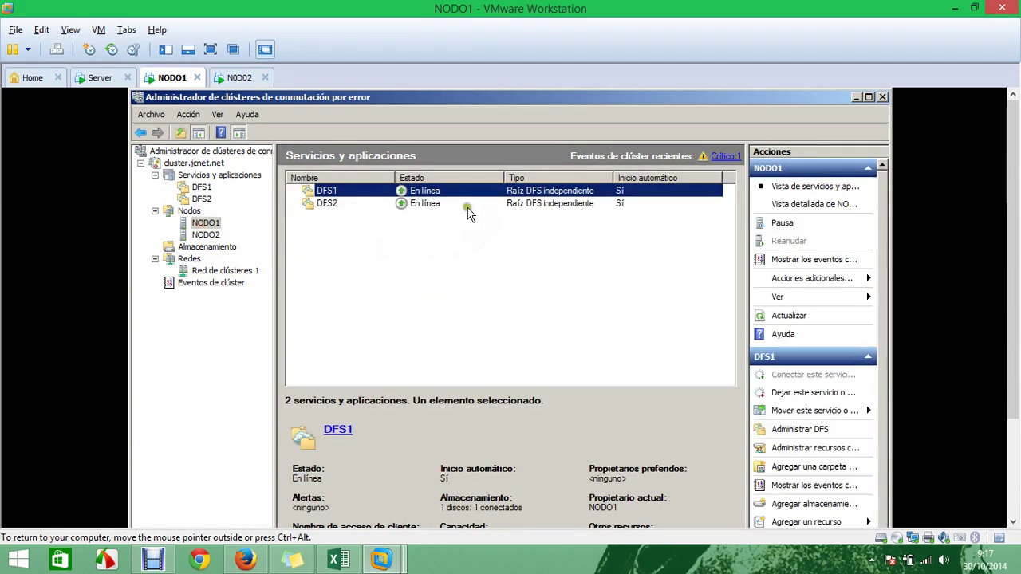
{"action": "left_click", "coordinate": [543, 205]}
{"action": "left_click", "coordinate": [446, 192]}
{"action": "left_click", "coordinate": [451, 204]}
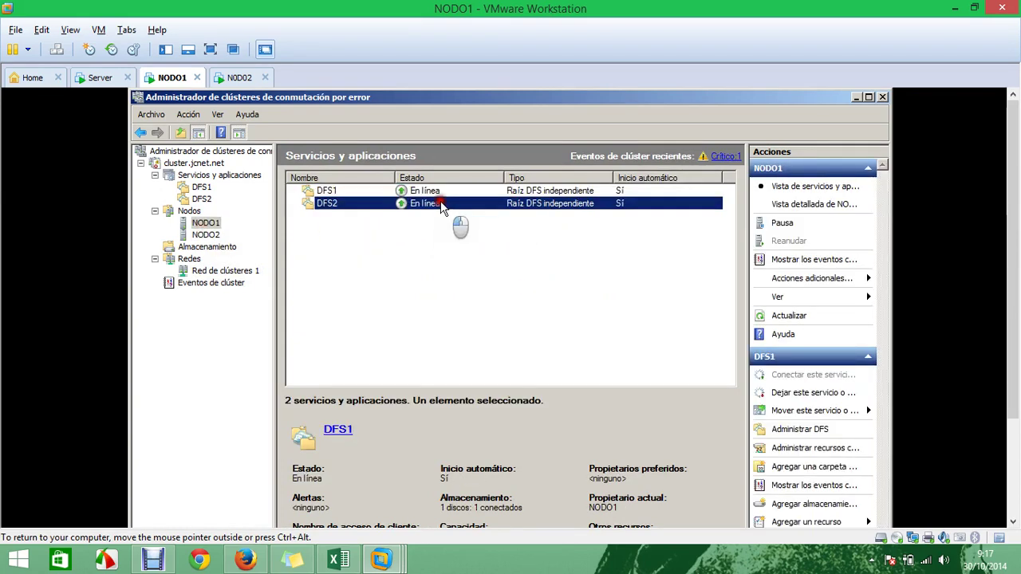
{"action": "left_click", "coordinate": [558, 191]}
{"action": "left_click", "coordinate": [562, 205]}
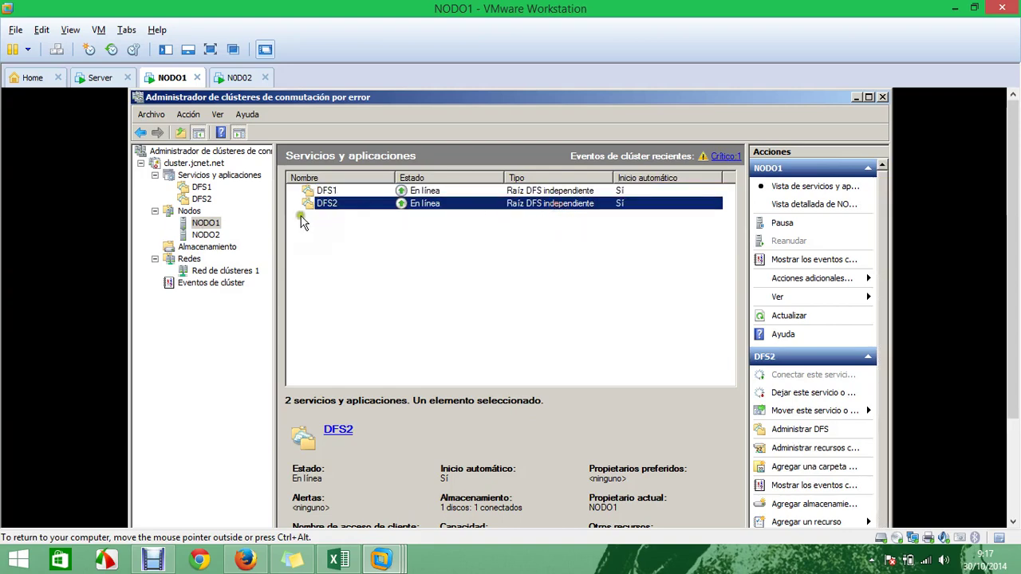
- Open DFS1's summary and expand its name (IP 192.168.1.101) and Disco de clúster 2
{"action": "left_click", "coordinate": [201, 188]}
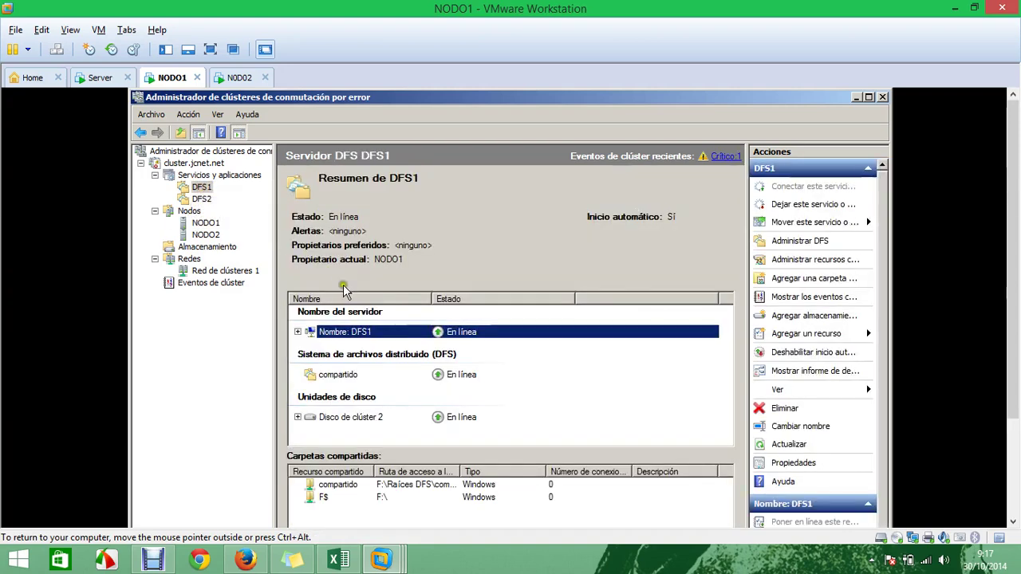
{"action": "left_click", "coordinate": [298, 331]}
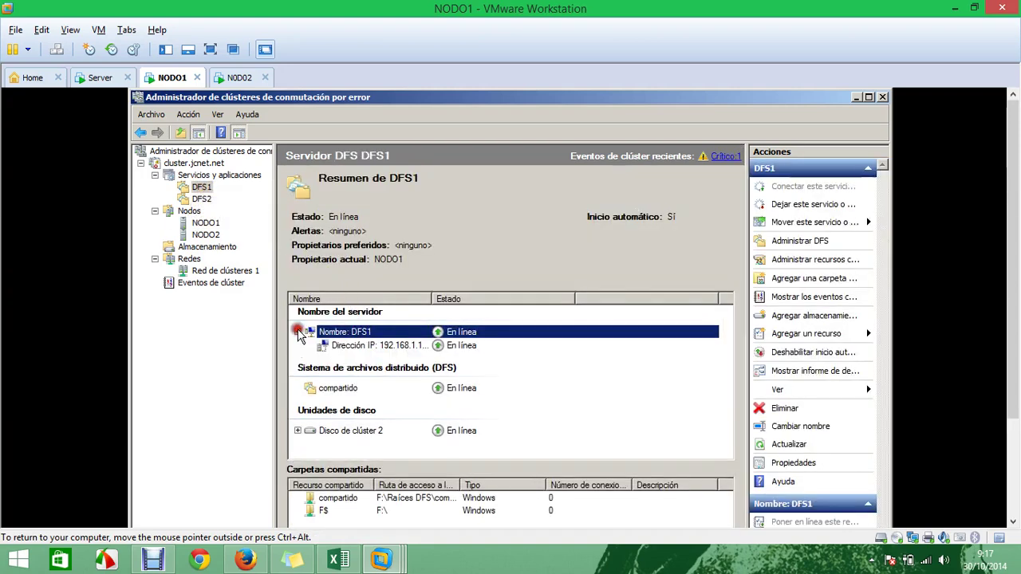
{"action": "left_click_drag", "start_coordinate": [433, 302], "coordinate": [509, 311]}
{"action": "left_click", "coordinate": [425, 346]}
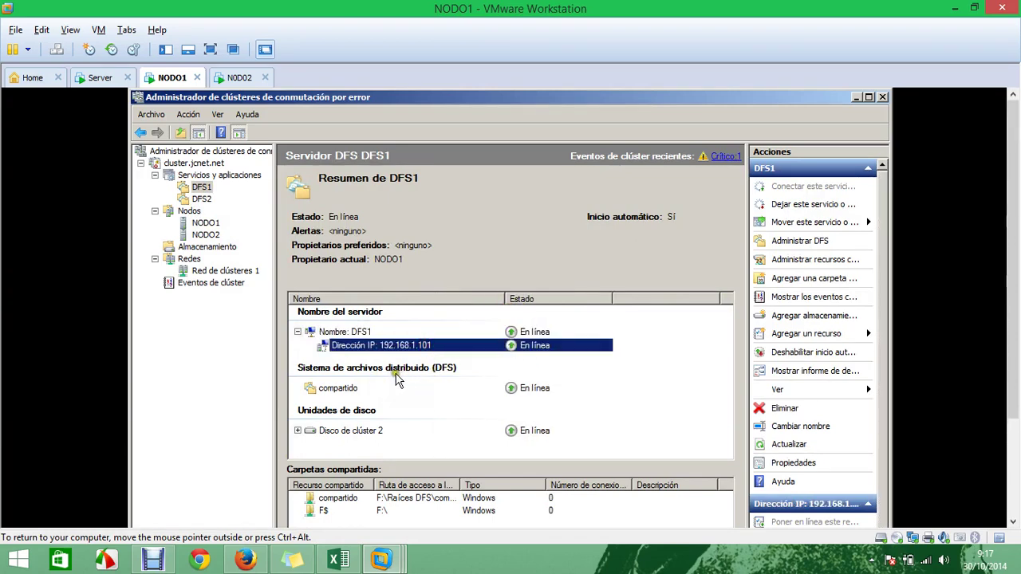
{"action": "left_click", "coordinate": [403, 374]}
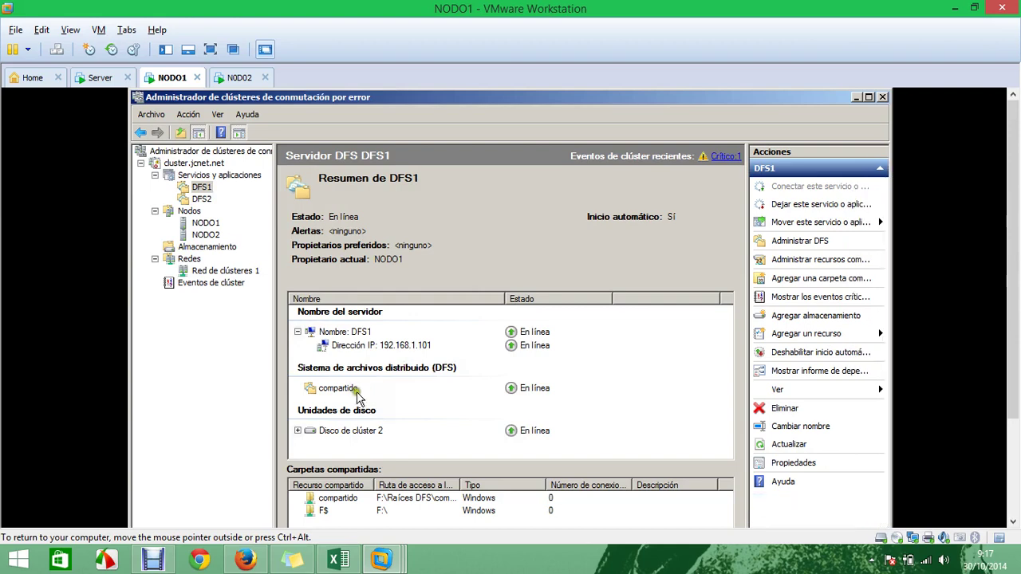
{"action": "left_click", "coordinate": [296, 432]}
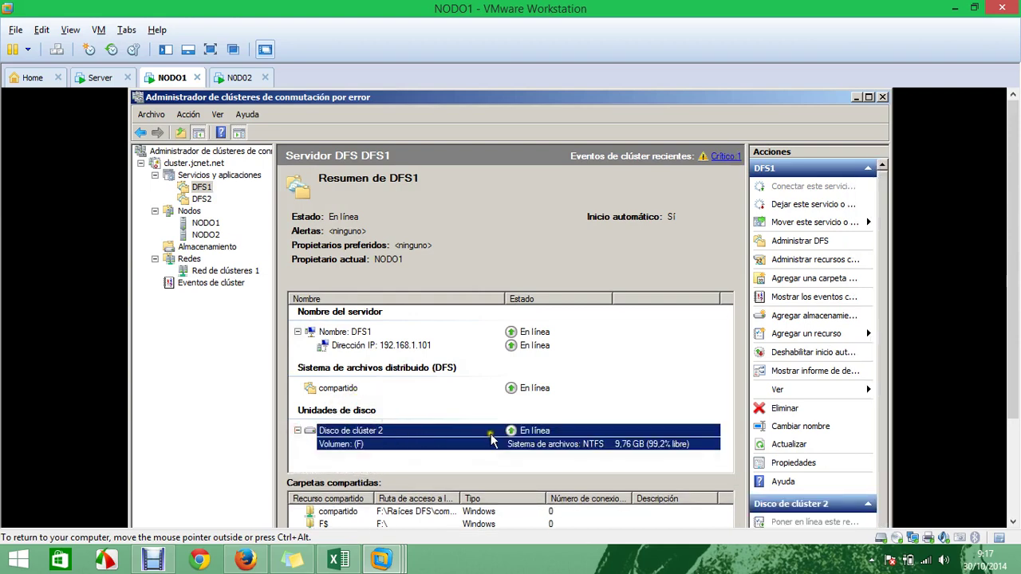
- Select the Nueva carpeta folder in the Server VM's share window
{"action": "left_click", "coordinate": [104, 80]}
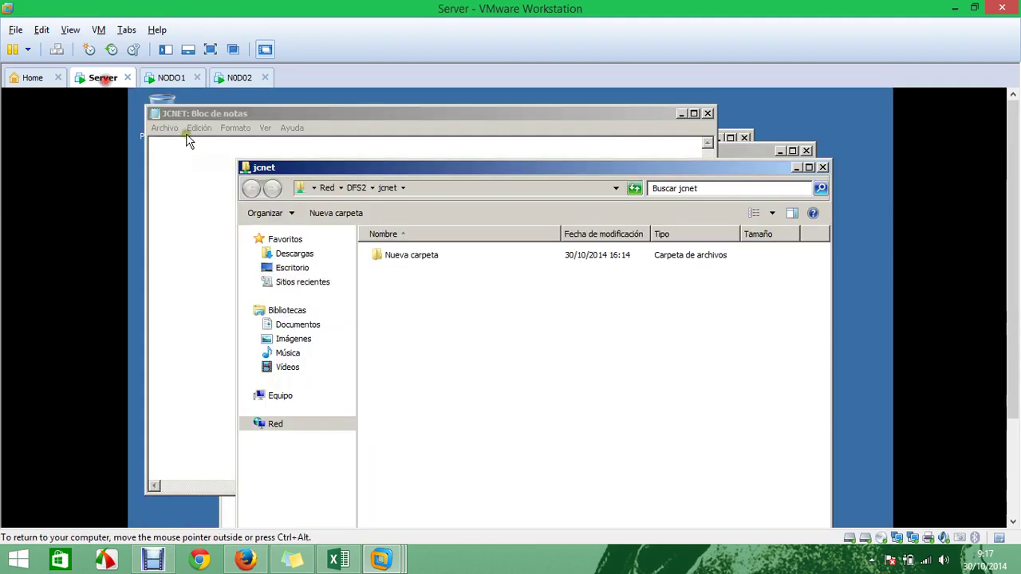
{"action": "left_click", "coordinate": [415, 256]}
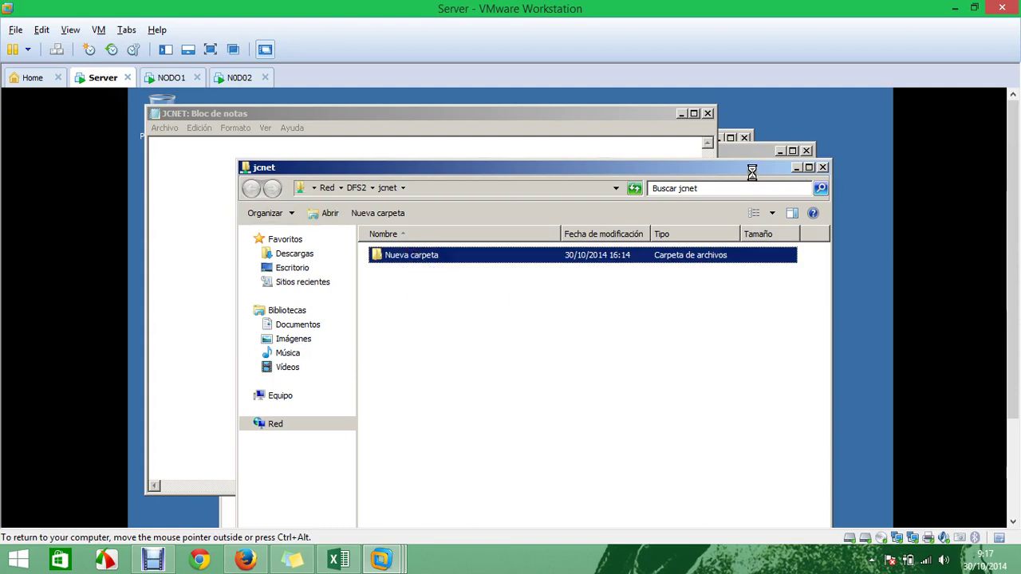
{"action": "scroll", "coordinate": [1010, 240], "scroll_direction": "down", "scroll_amount": 3}
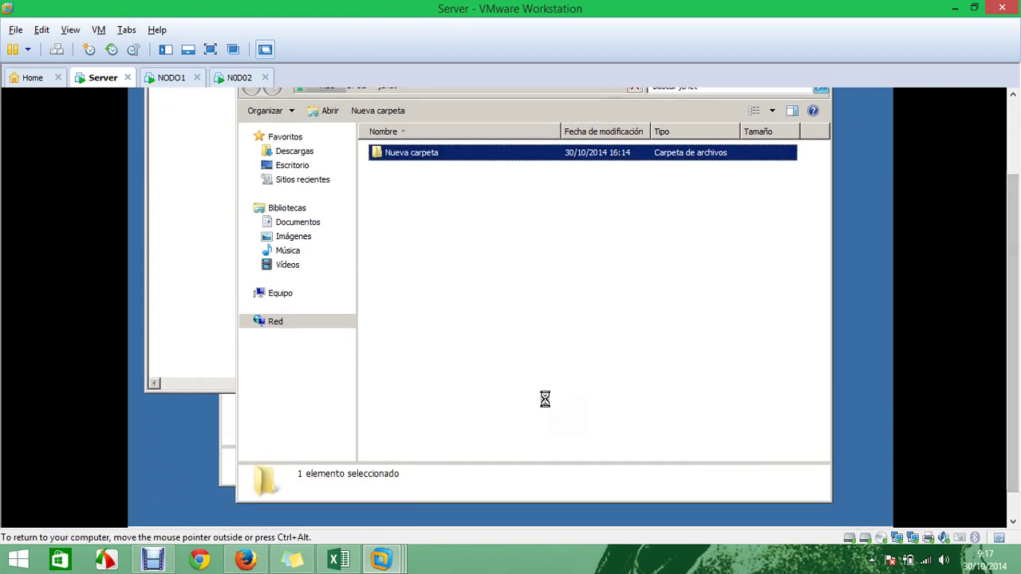
{"action": "scroll", "coordinate": [1012, 240], "scroll_direction": "up", "scroll_amount": 3}
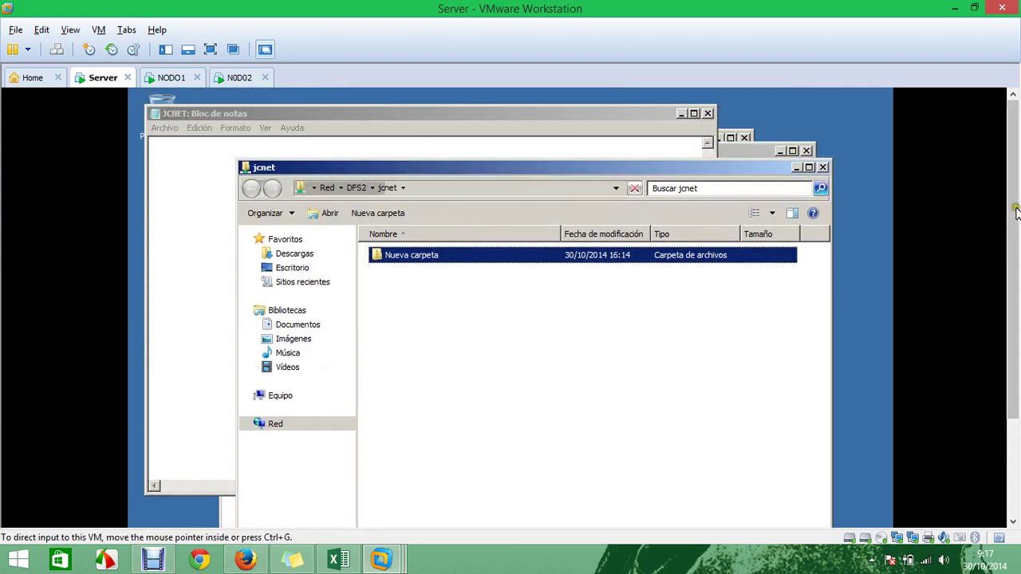
{"action": "scroll", "coordinate": [1010, 319], "scroll_direction": "down", "scroll_amount": 3}
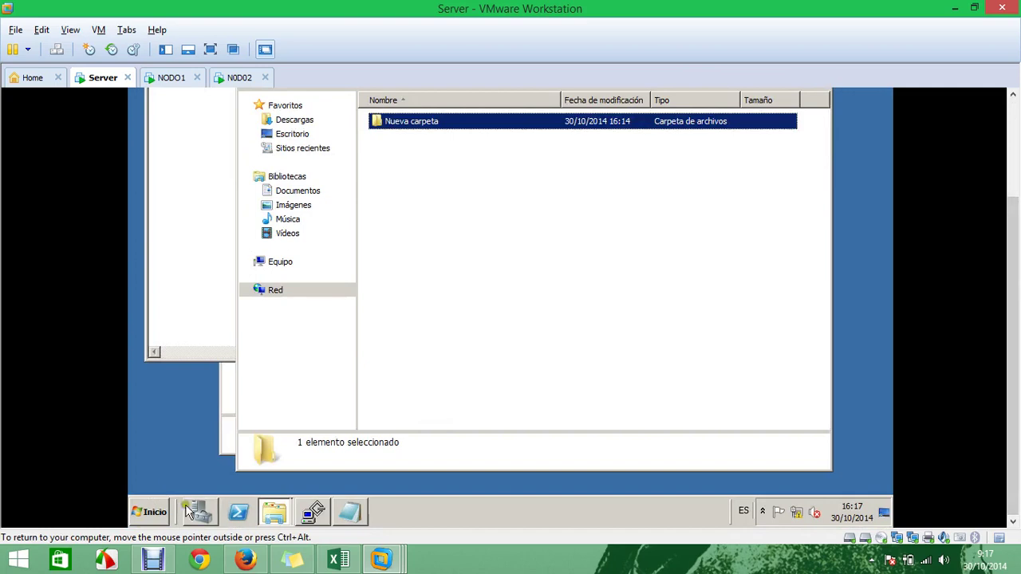
- Reopen \\DFS2\jcnet through Inicio > Ejecutar, then view NODO1's cluster manager
{"action": "left_click", "coordinate": [149, 512]}
{"action": "left_click", "coordinate": [378, 429]}
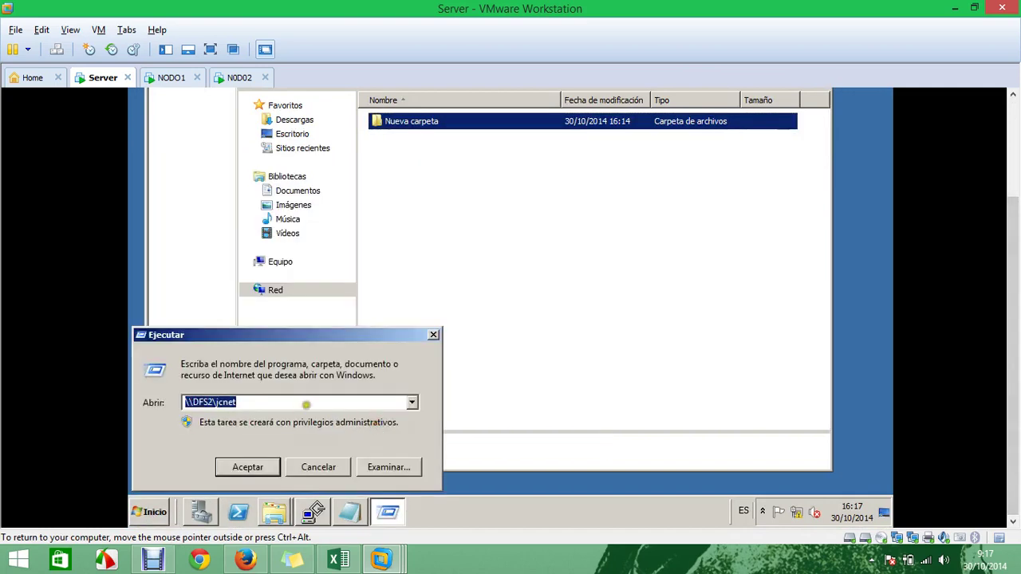
{"action": "left_click", "coordinate": [310, 403]}
{"action": "left_click", "coordinate": [247, 467]}
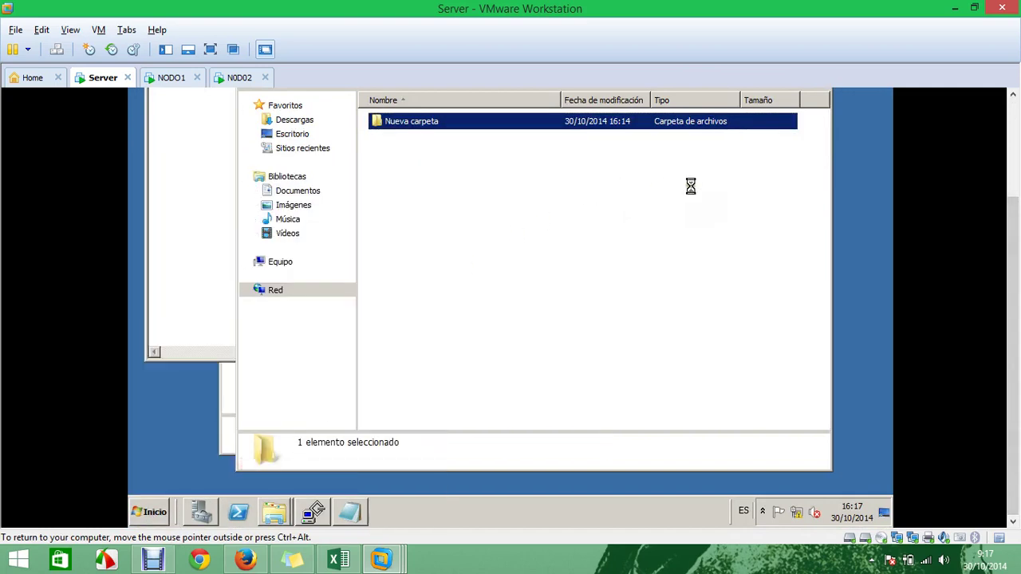
{"action": "left_click_drag", "start_coordinate": [1012, 221], "coordinate": [1006, 125]}
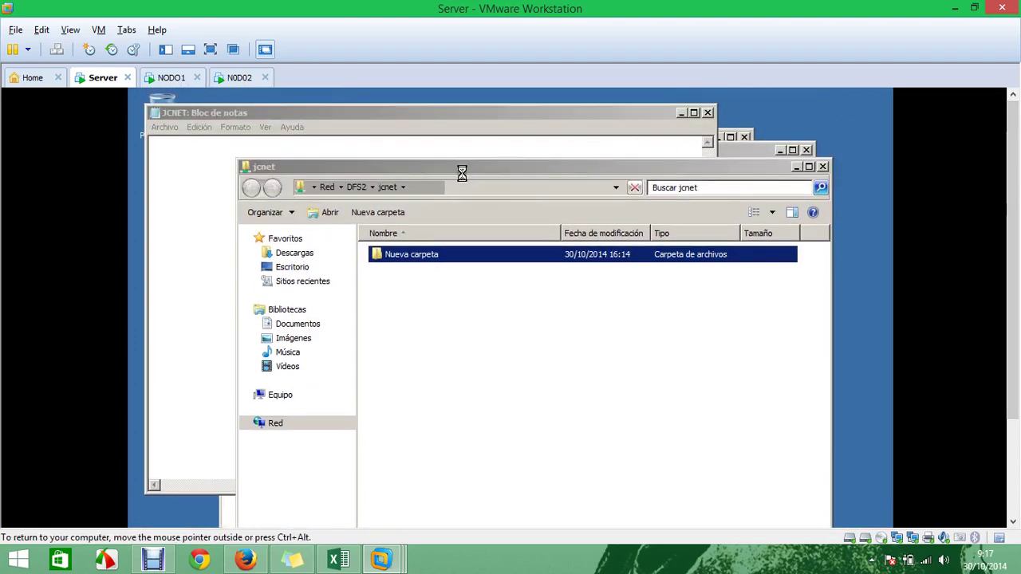
{"action": "left_click", "coordinate": [171, 83]}
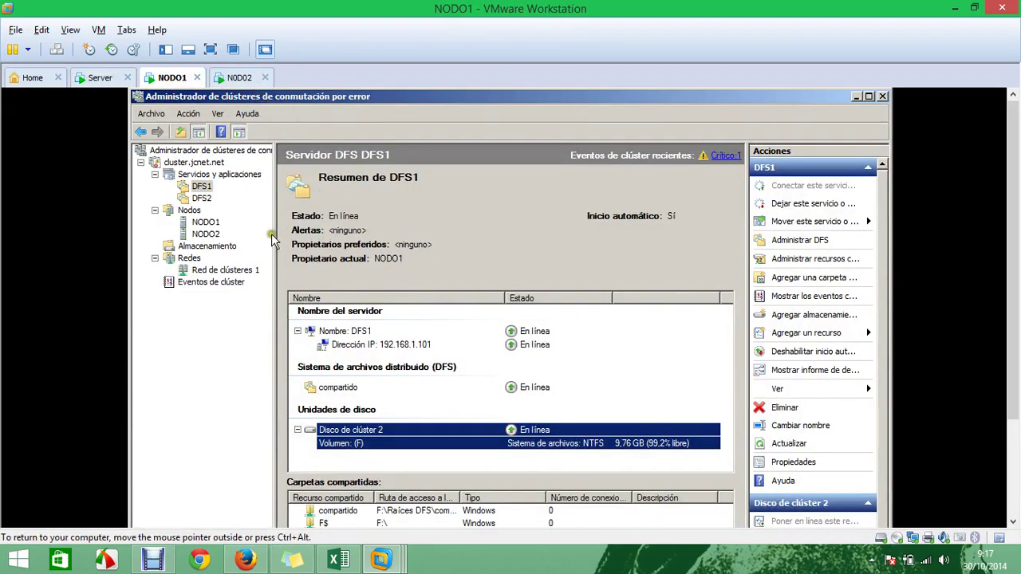
- Review NODO1 and NODO2 under Nodos and close NODO2's network connections window
{"action": "left_click", "coordinate": [204, 223]}
{"action": "left_click", "coordinate": [191, 212]}
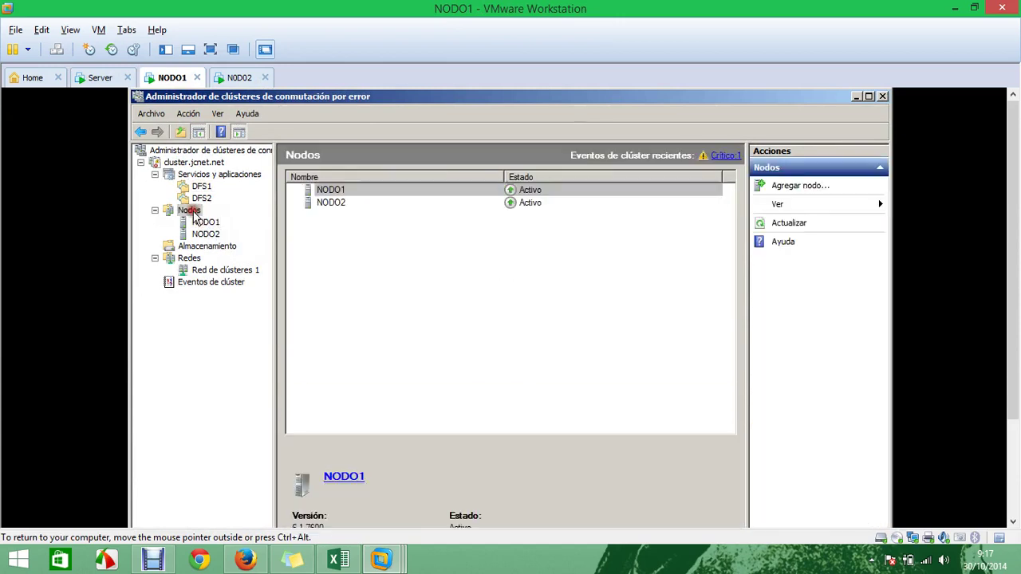
{"action": "left_click", "coordinate": [205, 234]}
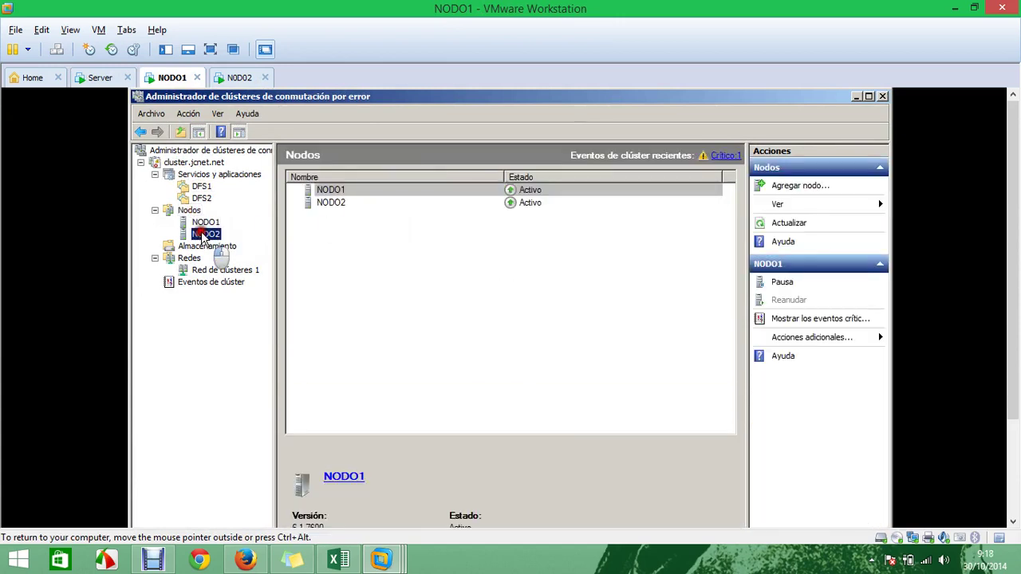
{"action": "left_click", "coordinate": [189, 210]}
{"action": "left_click", "coordinate": [240, 78]}
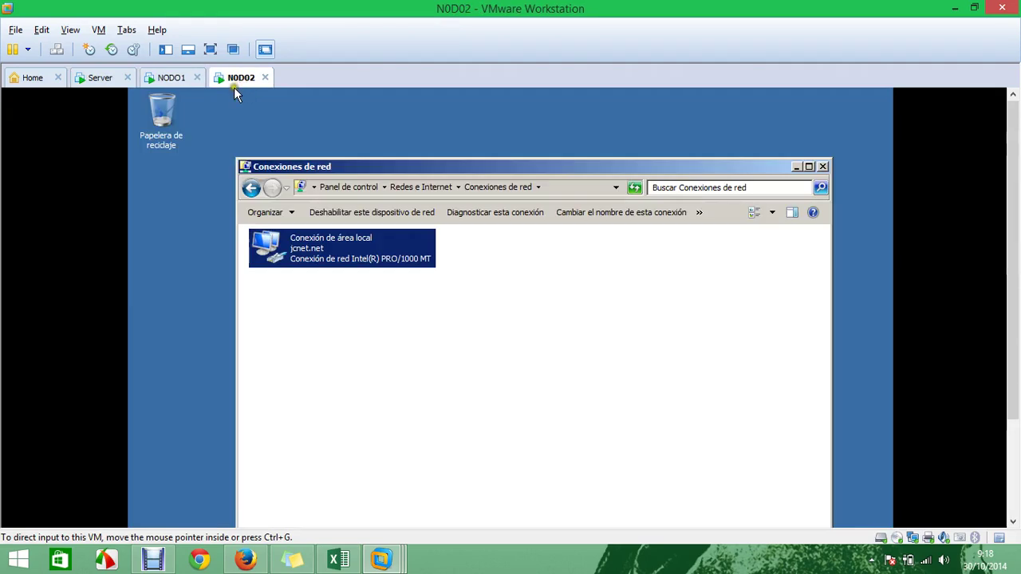
{"action": "left_click", "coordinate": [809, 164]}
{"action": "left_click", "coordinate": [87, 80]}
- Inside Nueva carpeta on DFS2, create a new folder named xD
{"action": "double_click", "coordinate": [413, 268]}
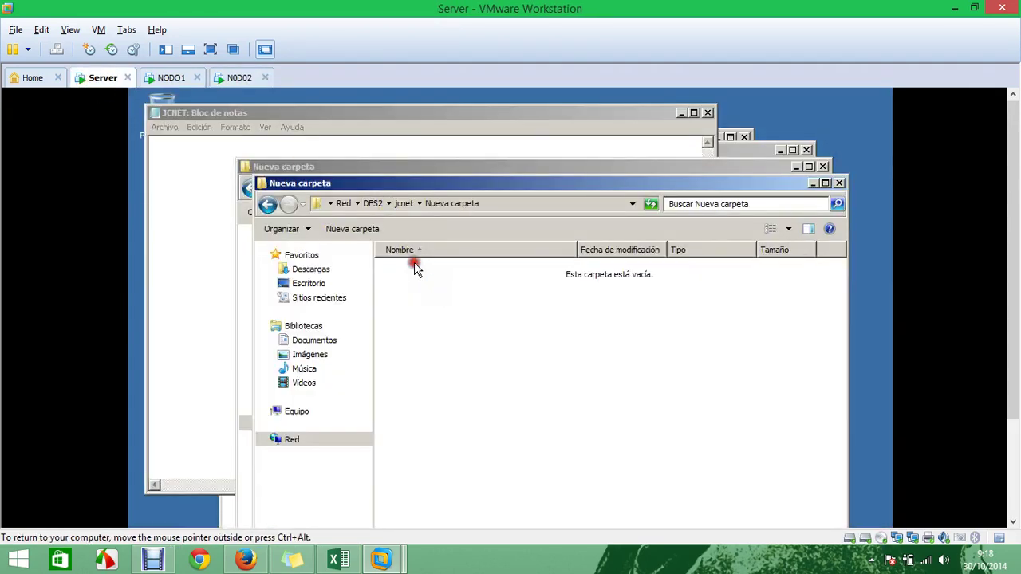
{"action": "right_click", "coordinate": [413, 265]}
{"action": "mouse_move", "coordinate": [523, 396]}
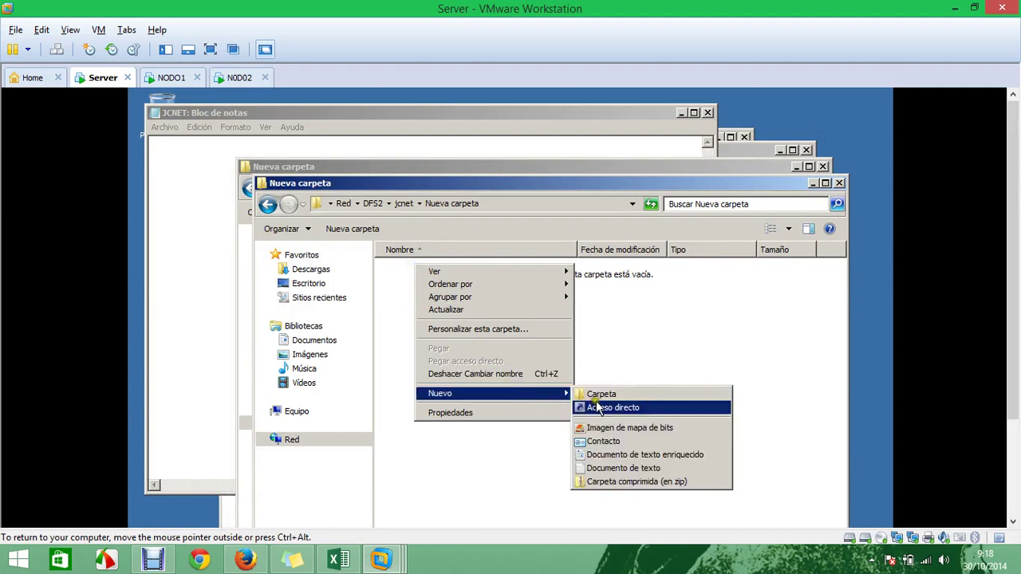
{"action": "left_click", "coordinate": [599, 394]}
{"action": "left_click", "coordinate": [515, 364]}
{"action": "left_click", "coordinate": [413, 274]}
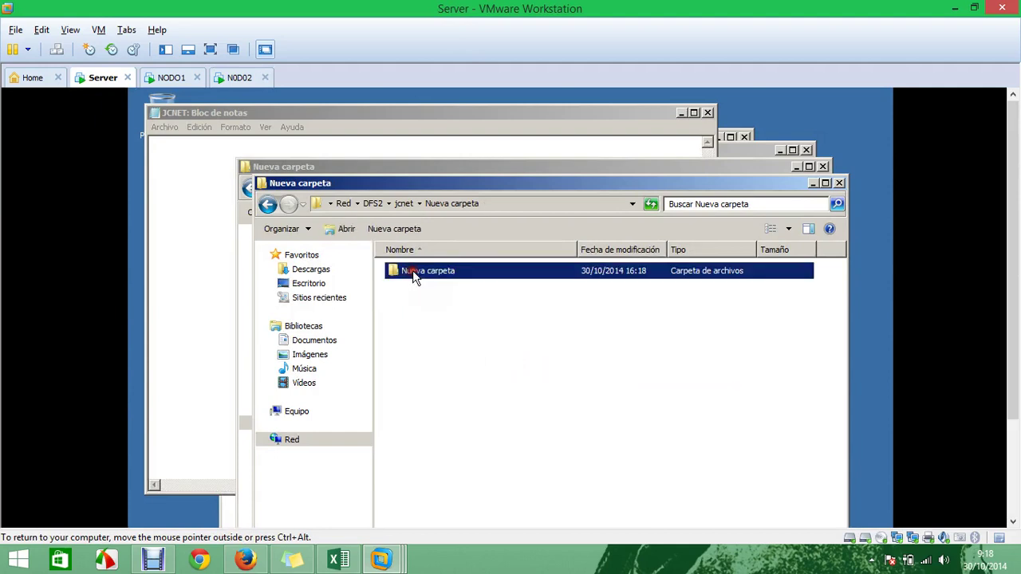
{"action": "left_click", "coordinate": [413, 273]}
{"action": "key", "text": "BackSpace"}
{"action": "key", "text": "Return"}
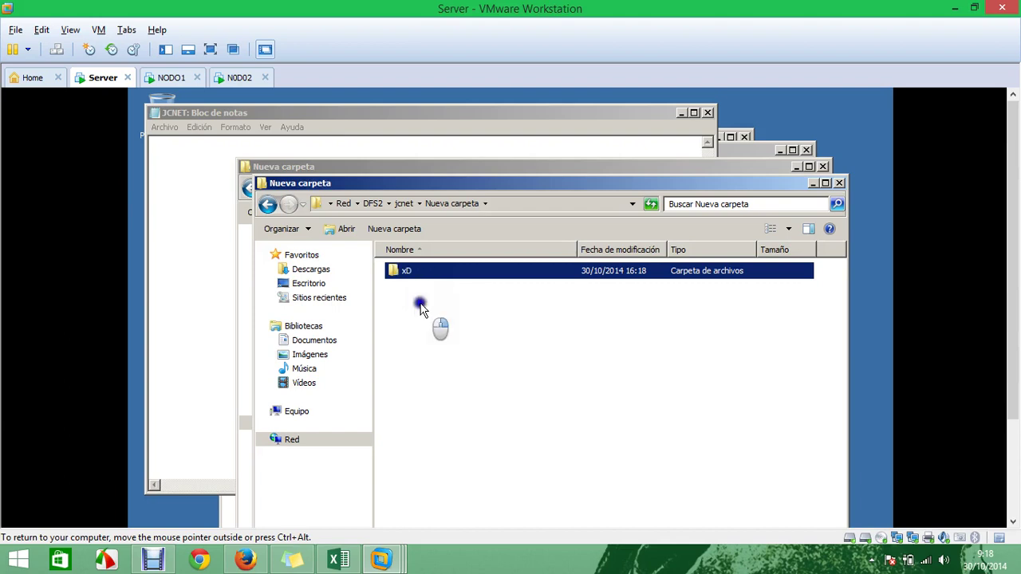
- Create a text document named JCNET in the same folder and open it
{"action": "right_click", "coordinate": [421, 303]}
{"action": "mouse_move", "coordinate": [517, 435]}
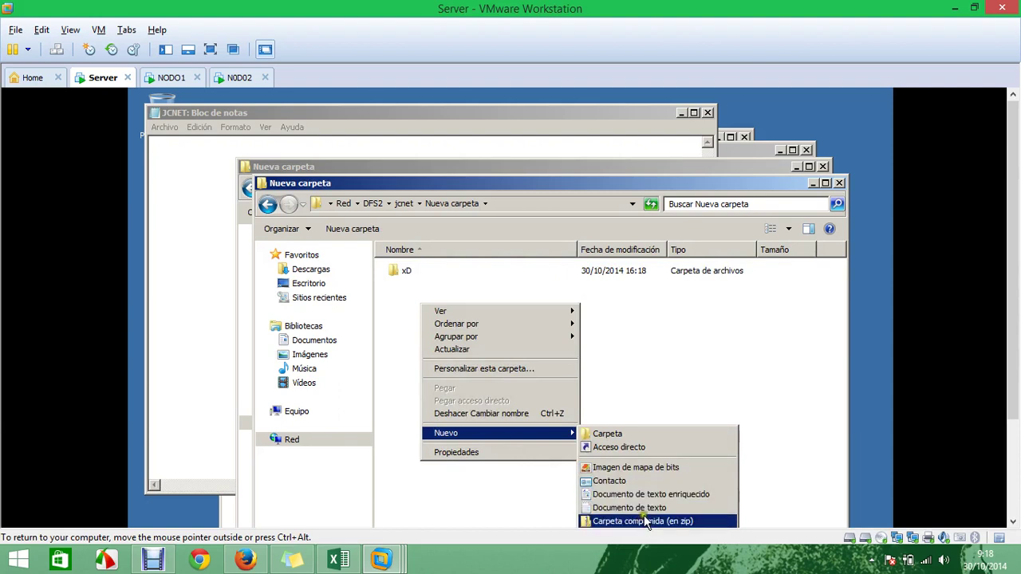
{"action": "left_click", "coordinate": [645, 511]}
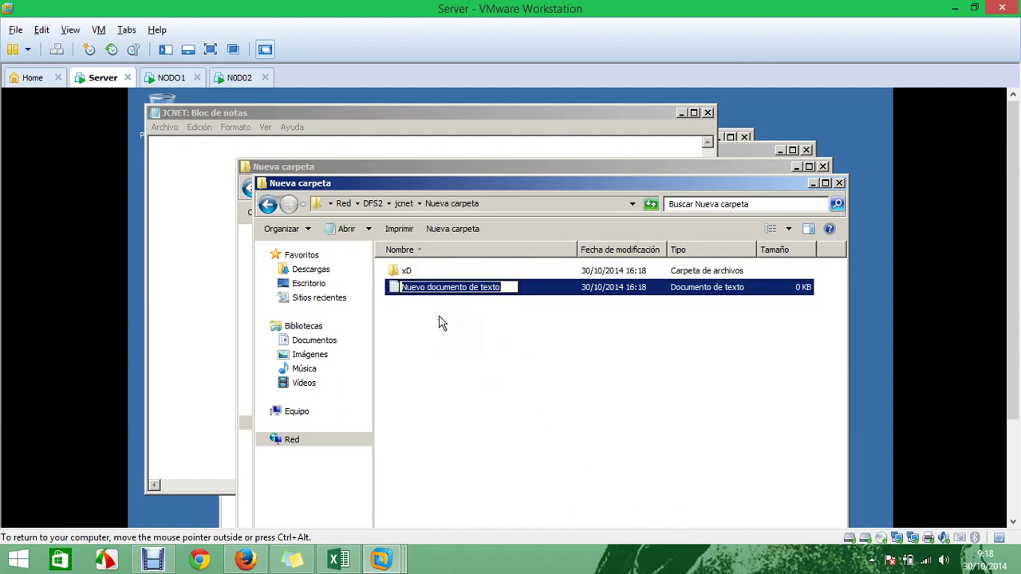
{"action": "type", "text": "JCNE"}
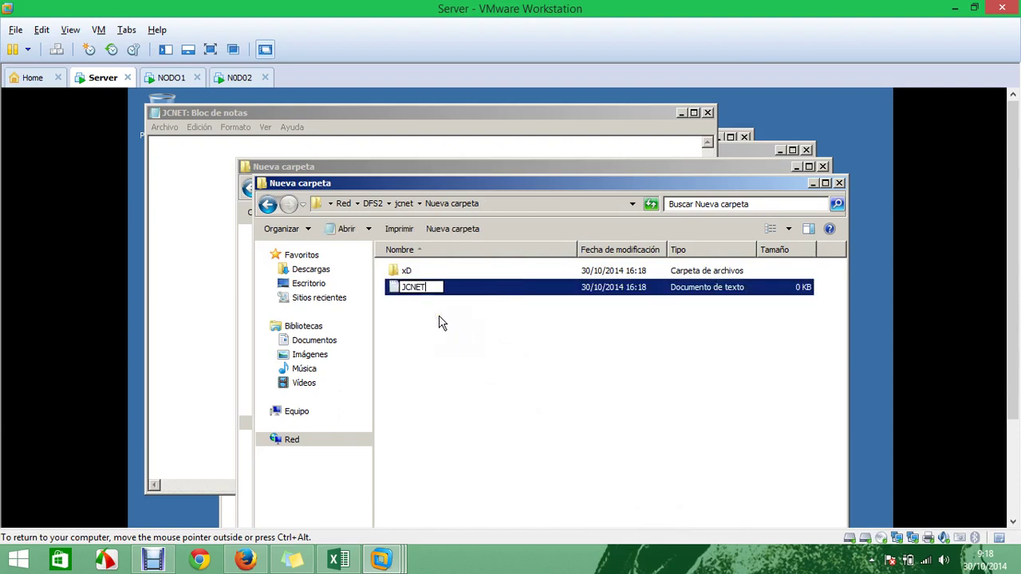
{"action": "type", "text": "T"}
{"action": "key", "text": "Return"}
{"action": "key", "text": "Return"}
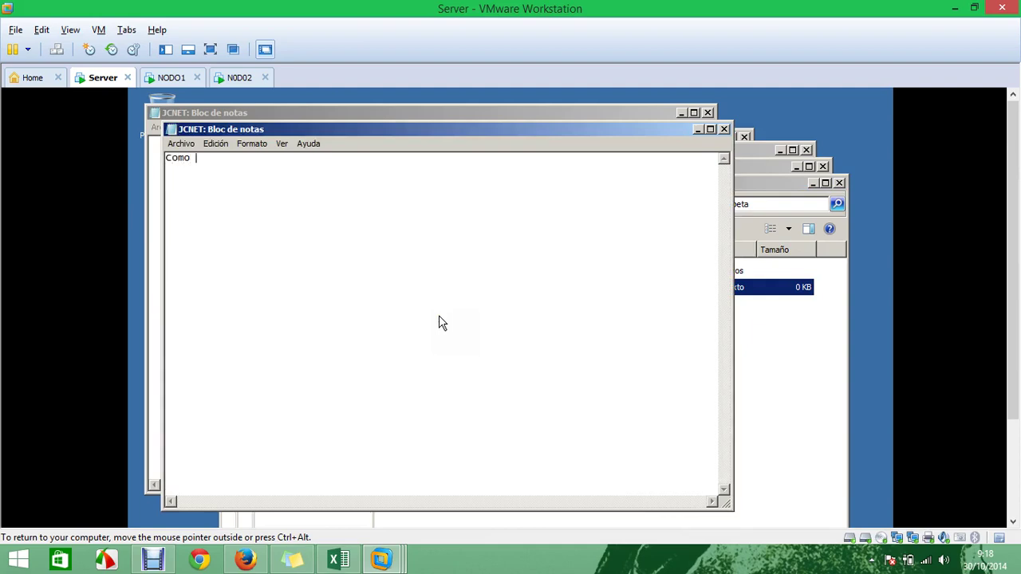
- Type "Como pueden ver la disponibilidad es importante en la mayoria de empresas ...." and start a new line
{"action": "type", "text": "Como pueden ver la disponibilidad es  importante en la mayoria de empresas ...."}
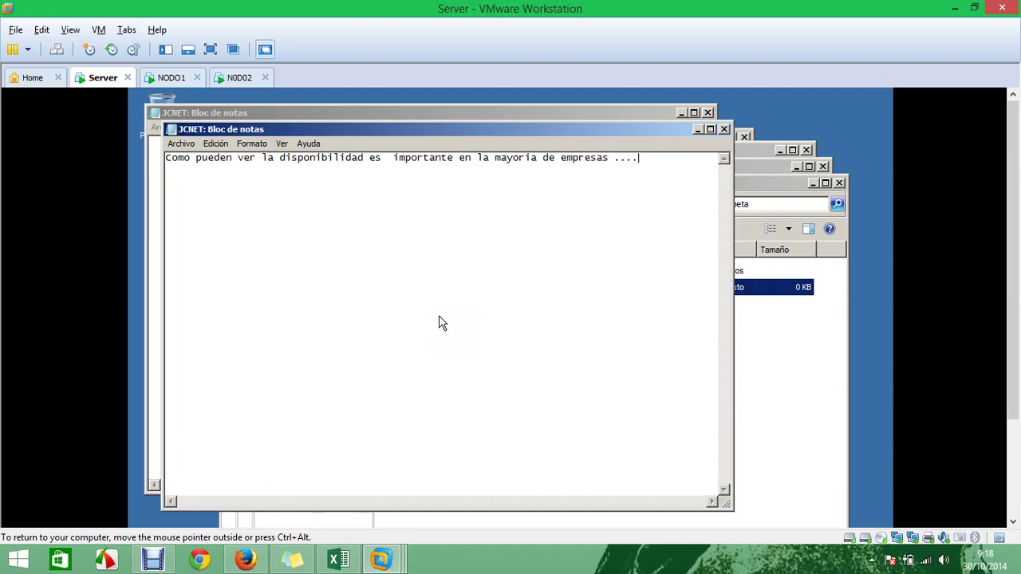
{"action": "key", "text": "Return"}
- Set the Notepad font size to 36 and maximize the window
{"action": "left_click", "coordinate": [252, 143]}
{"action": "mouse_move", "coordinate": [282, 144]}
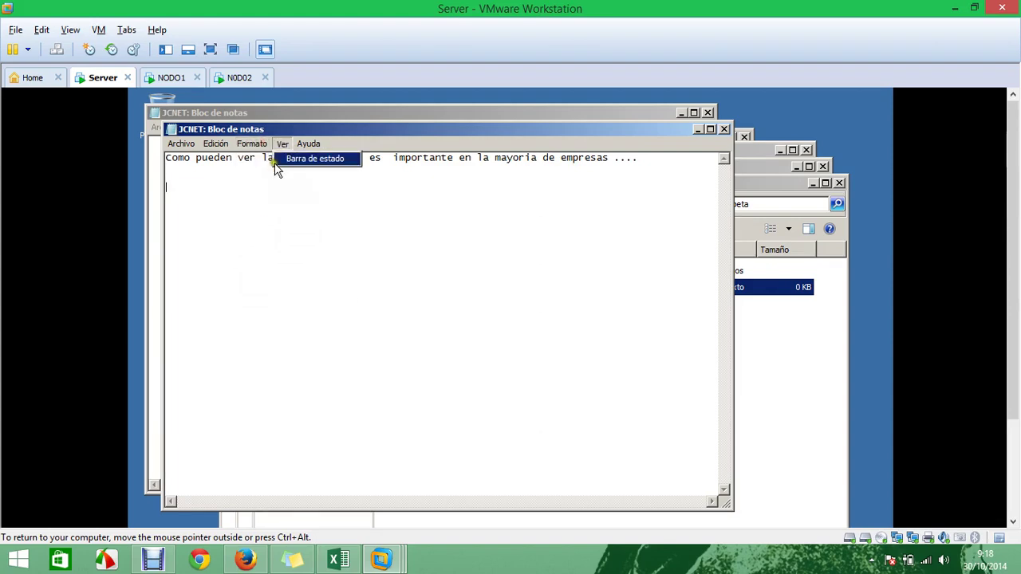
{"action": "left_click", "coordinate": [250, 168]}
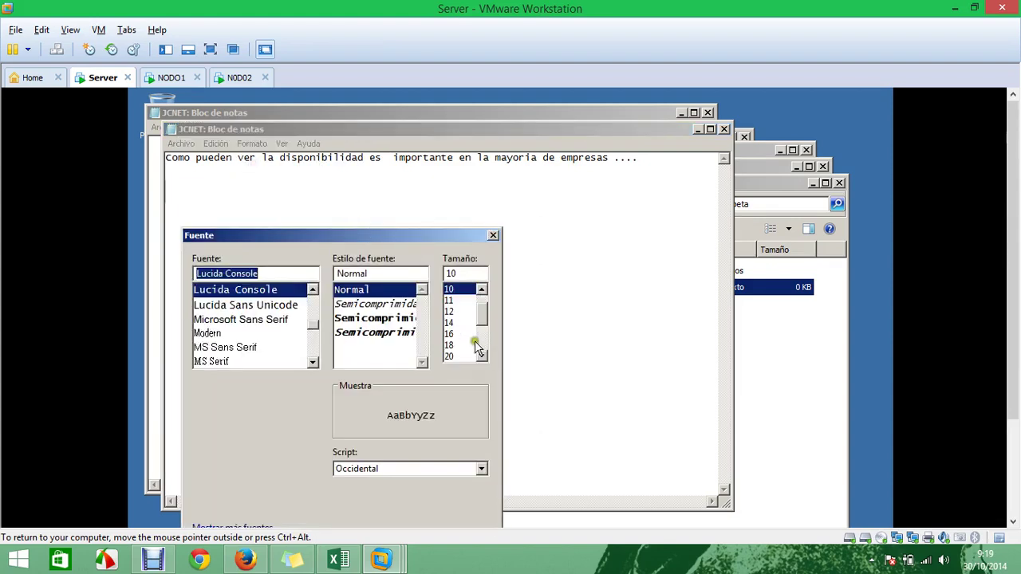
{"action": "left_click", "coordinate": [477, 349]}
{"action": "left_click", "coordinate": [453, 333]}
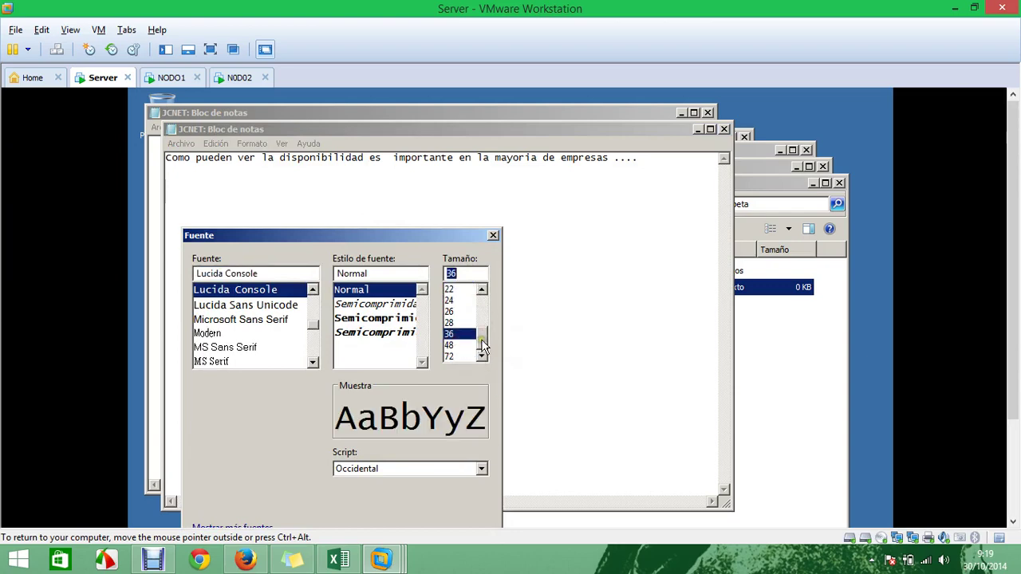
{"action": "left_click_drag", "start_coordinate": [437, 239], "coordinate": [432, 156]}
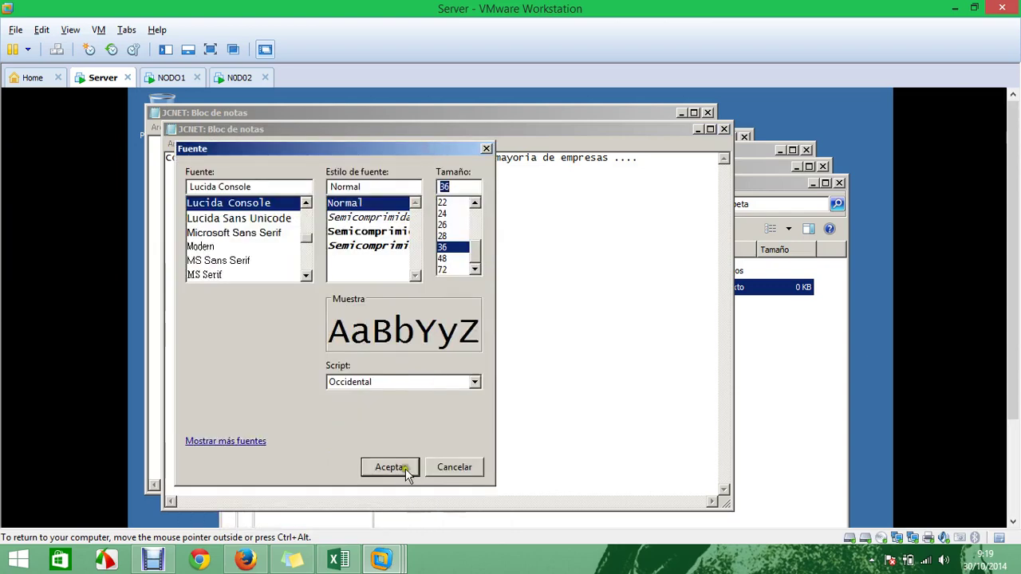
{"action": "left_click", "coordinate": [403, 466]}
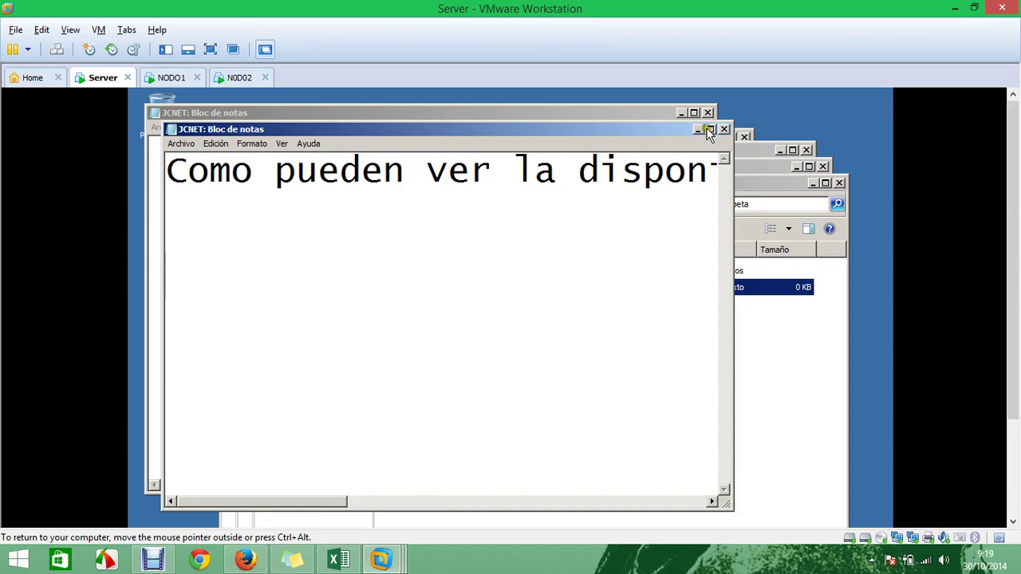
{"action": "left_click", "coordinate": [710, 129]}
- Break the sentence before "la", "es" and "de", then add a JCNET line below
{"action": "left_click", "coordinate": [481, 132]}
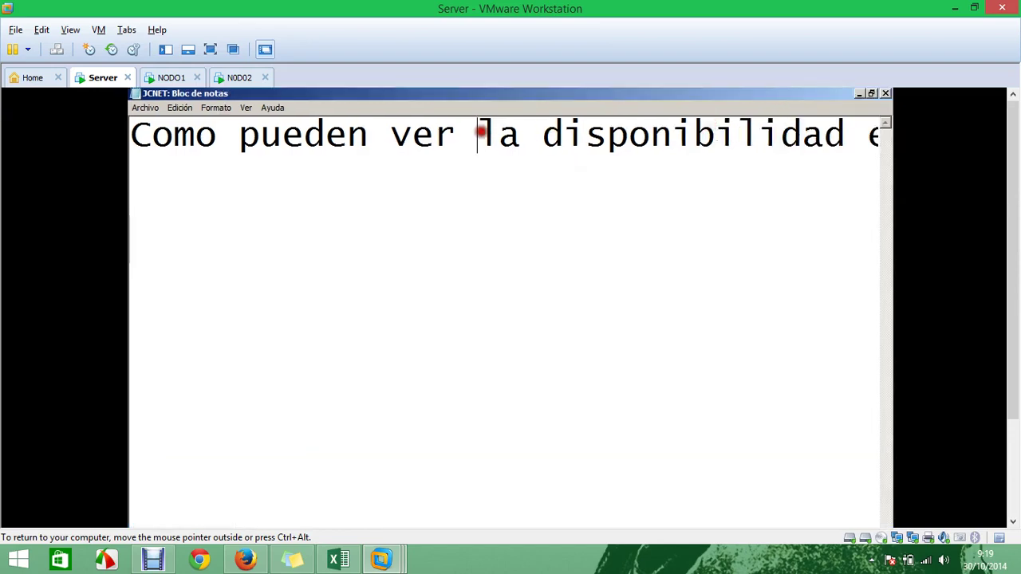
{"action": "key", "text": "Return"}
{"action": "left_click", "coordinate": [519, 169]}
{"action": "key", "text": "Return"}
{"action": "left_click", "coordinate": [758, 207]}
{"action": "key", "text": "Return"}
{"action": "left_click", "coordinate": [549, 248]}
{"action": "key", "text": "Return"}
{"action": "type", "text": "JCNEY"}
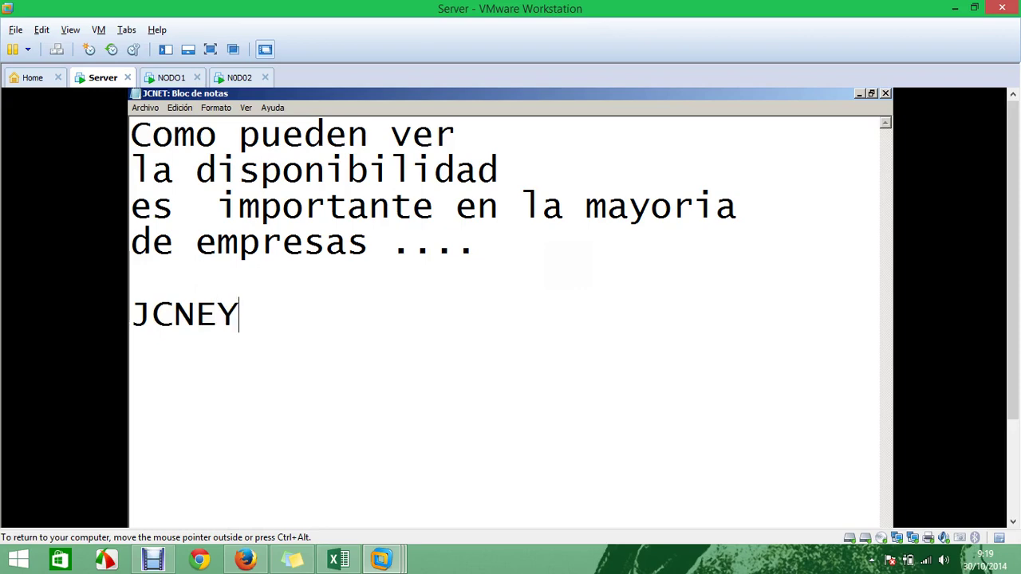
{"action": "key", "text": "BackSpace"}
{"action": "type", "text": "t"}
{"action": "key", "text": "BackSpace"}
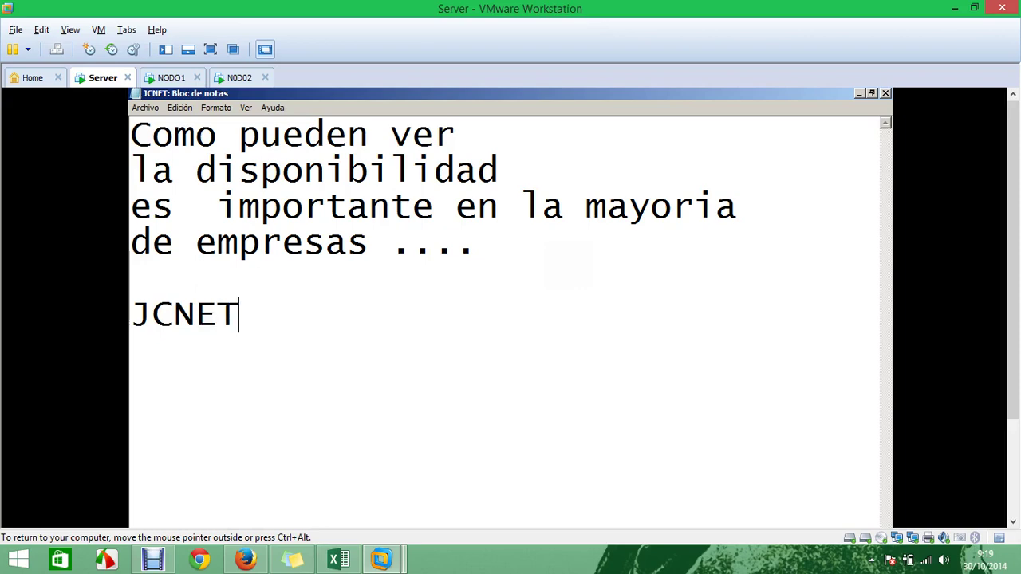